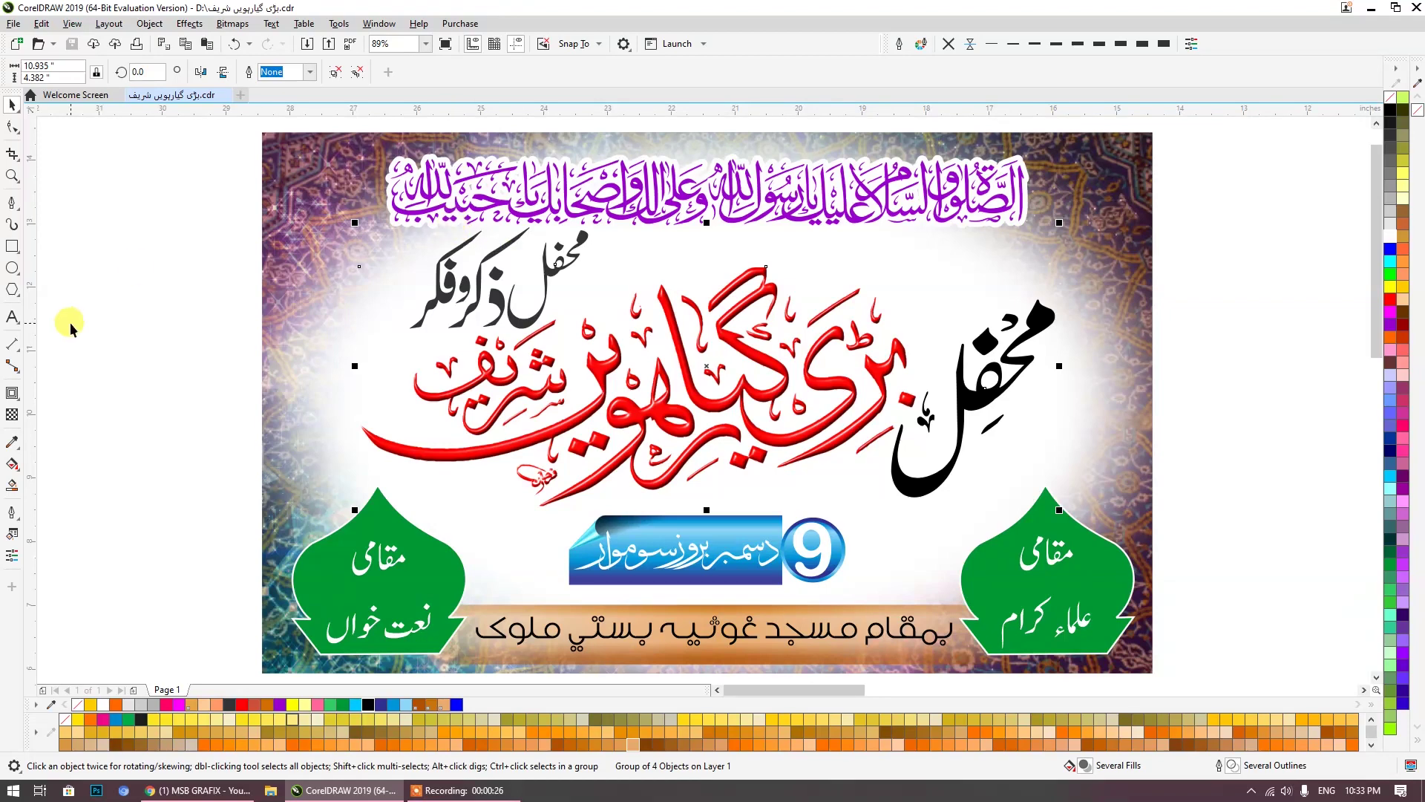
Step: Examine the finished banner design, the loose calligraphy pieces and the collection of background pattern images around the page
click(72, 325)
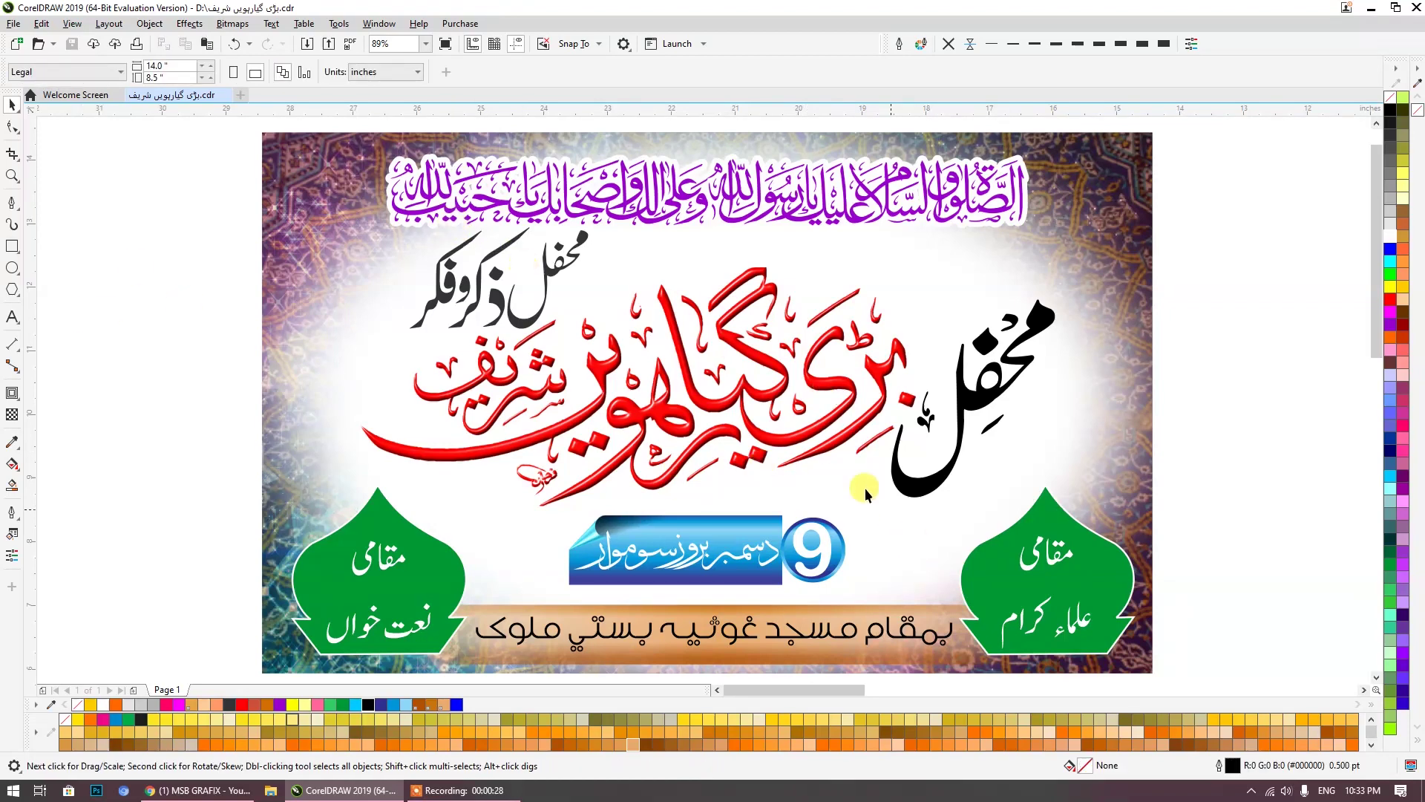
scroll(698, 393, down, 3)
drag(951, 425, 110, 293)
scroll(478, 327, down, 1)
drag(486, 327, 252, 259)
drag(963, 411, 420, 361)
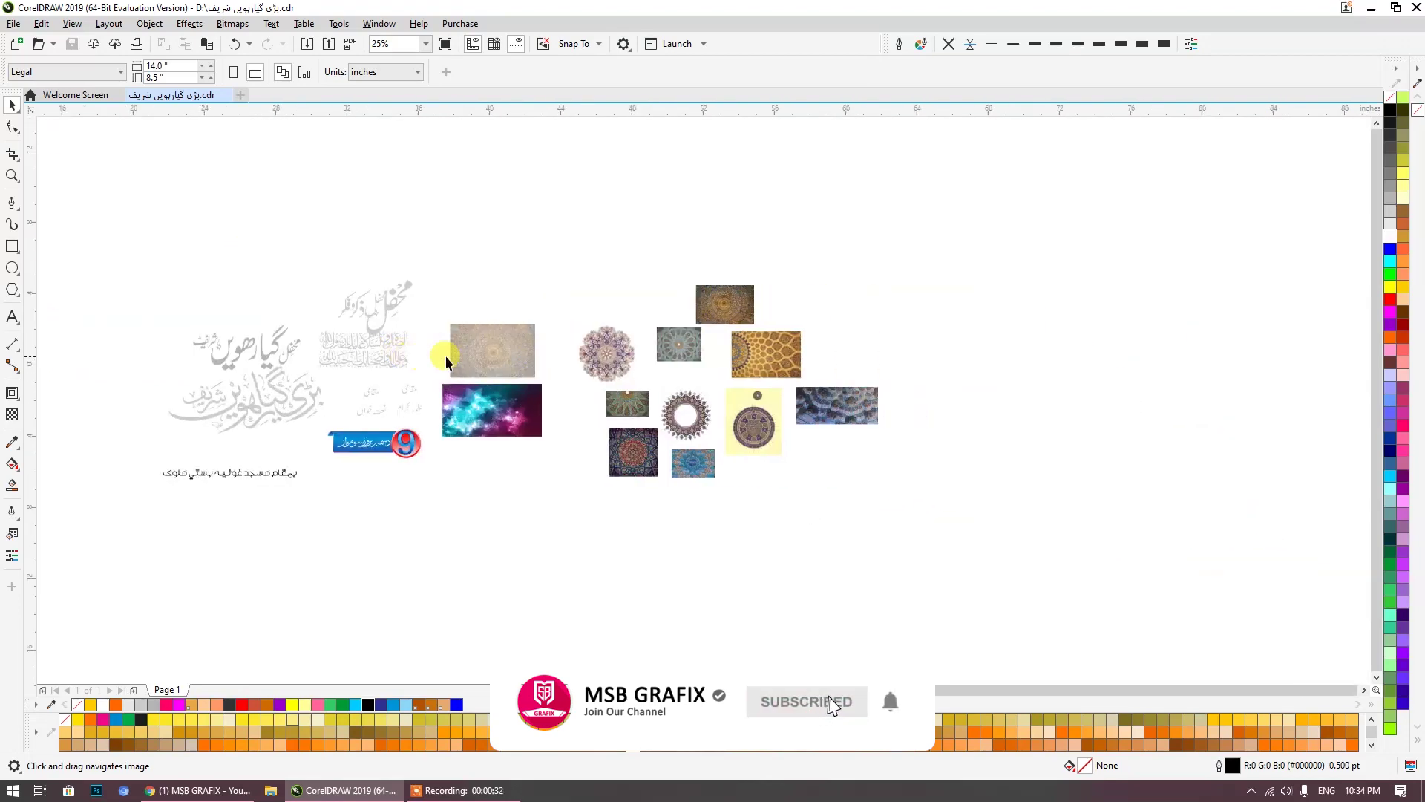
scroll(455, 355, up, 1)
scroll(764, 367, right, 2)
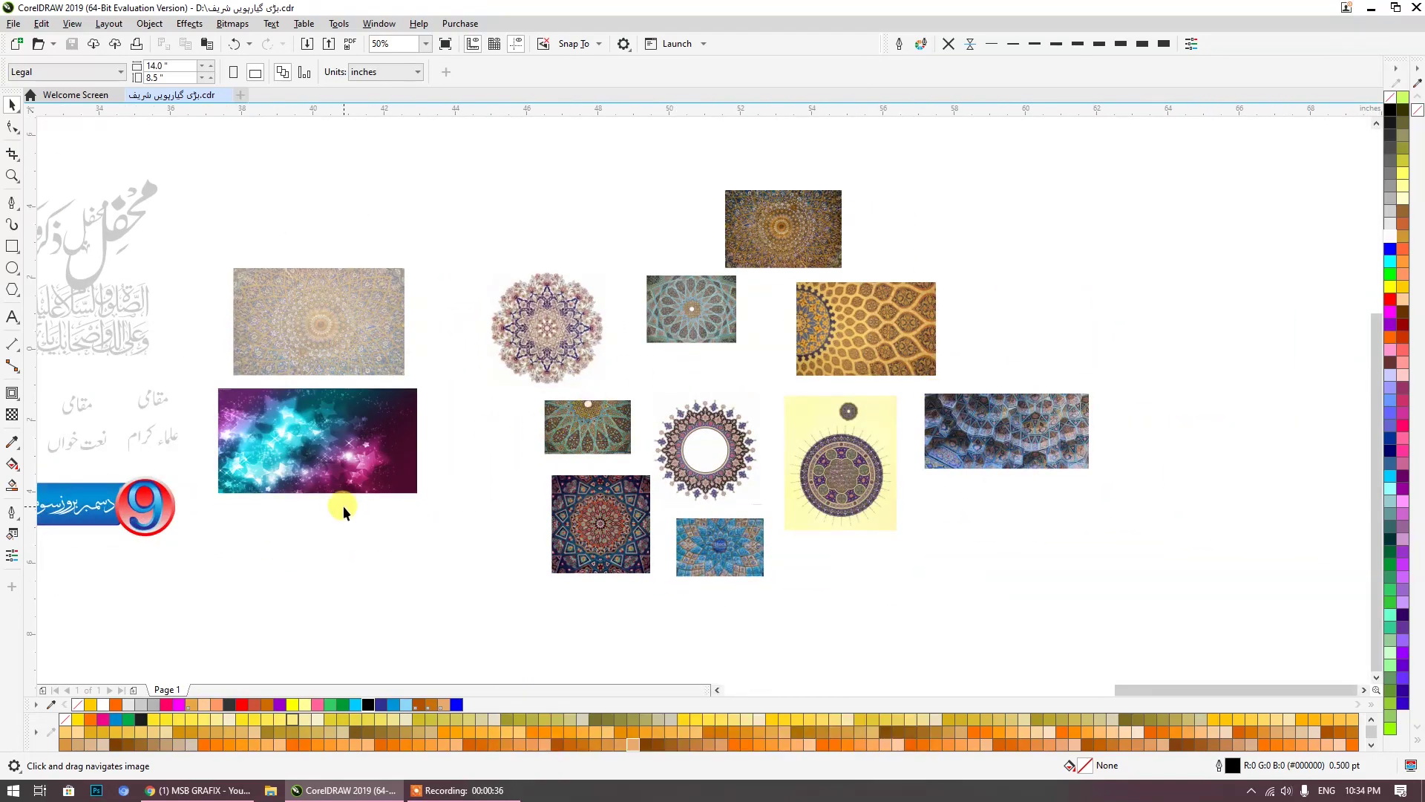
scroll(677, 446, up, 1)
drag(693, 446, 945, 344)
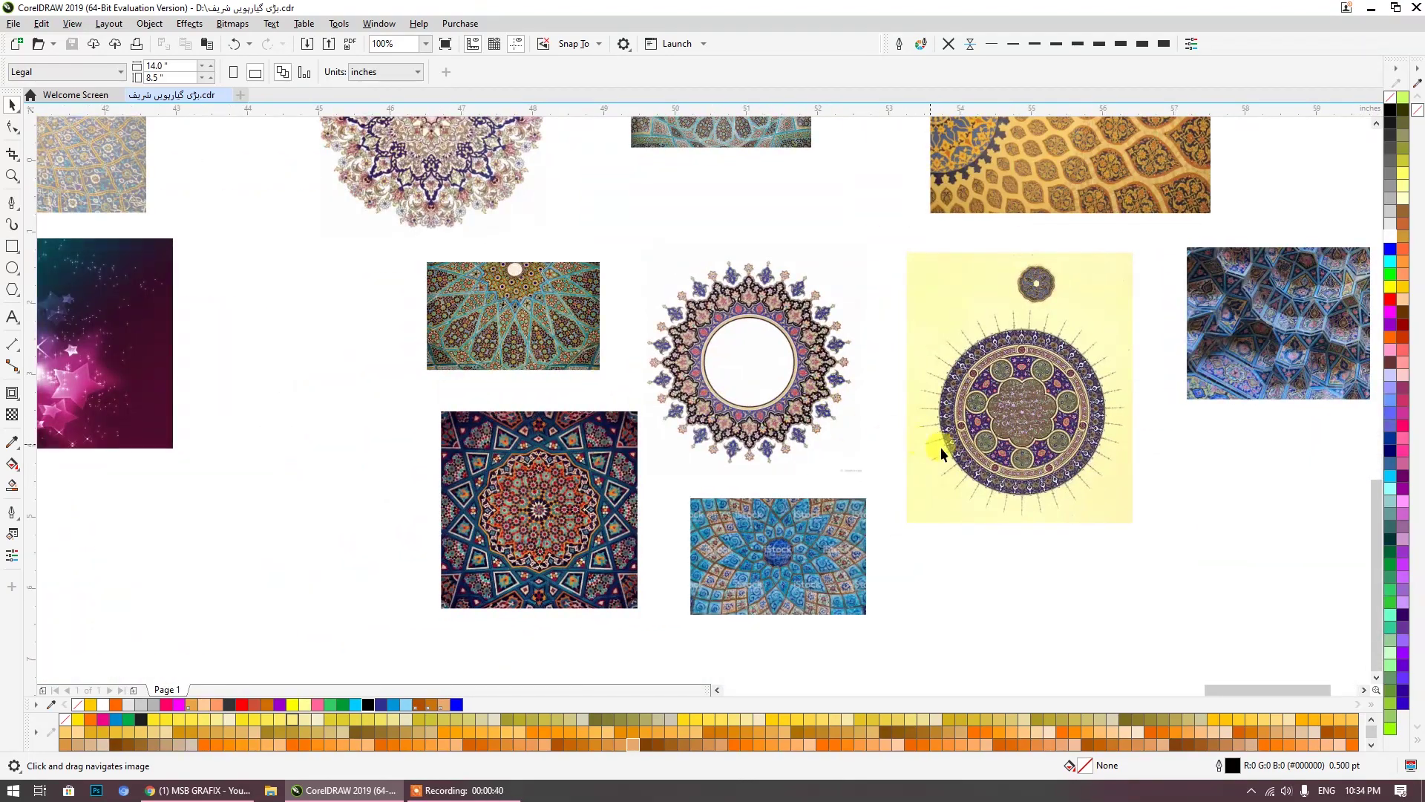
scroll(745, 386, down, 1)
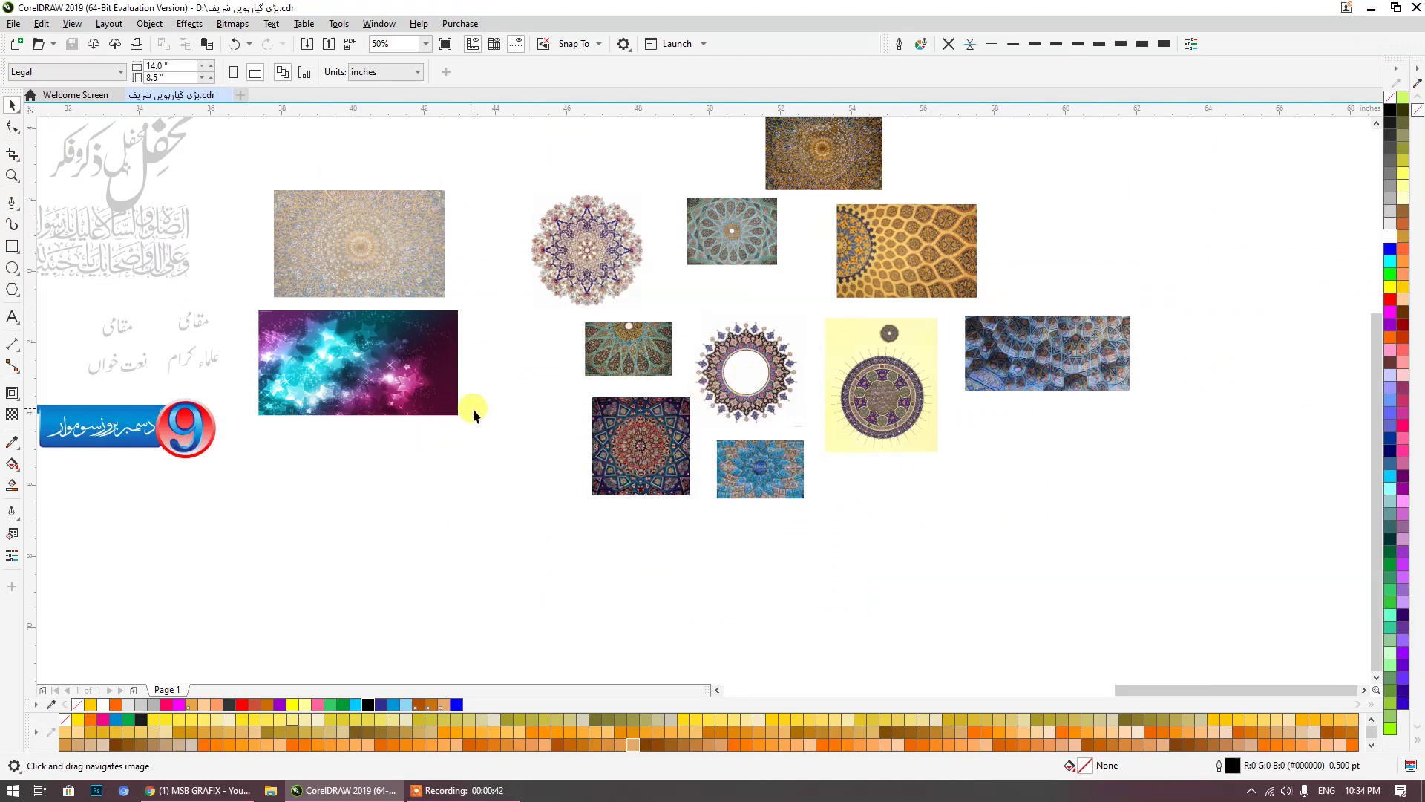
drag(474, 409, 743, 451)
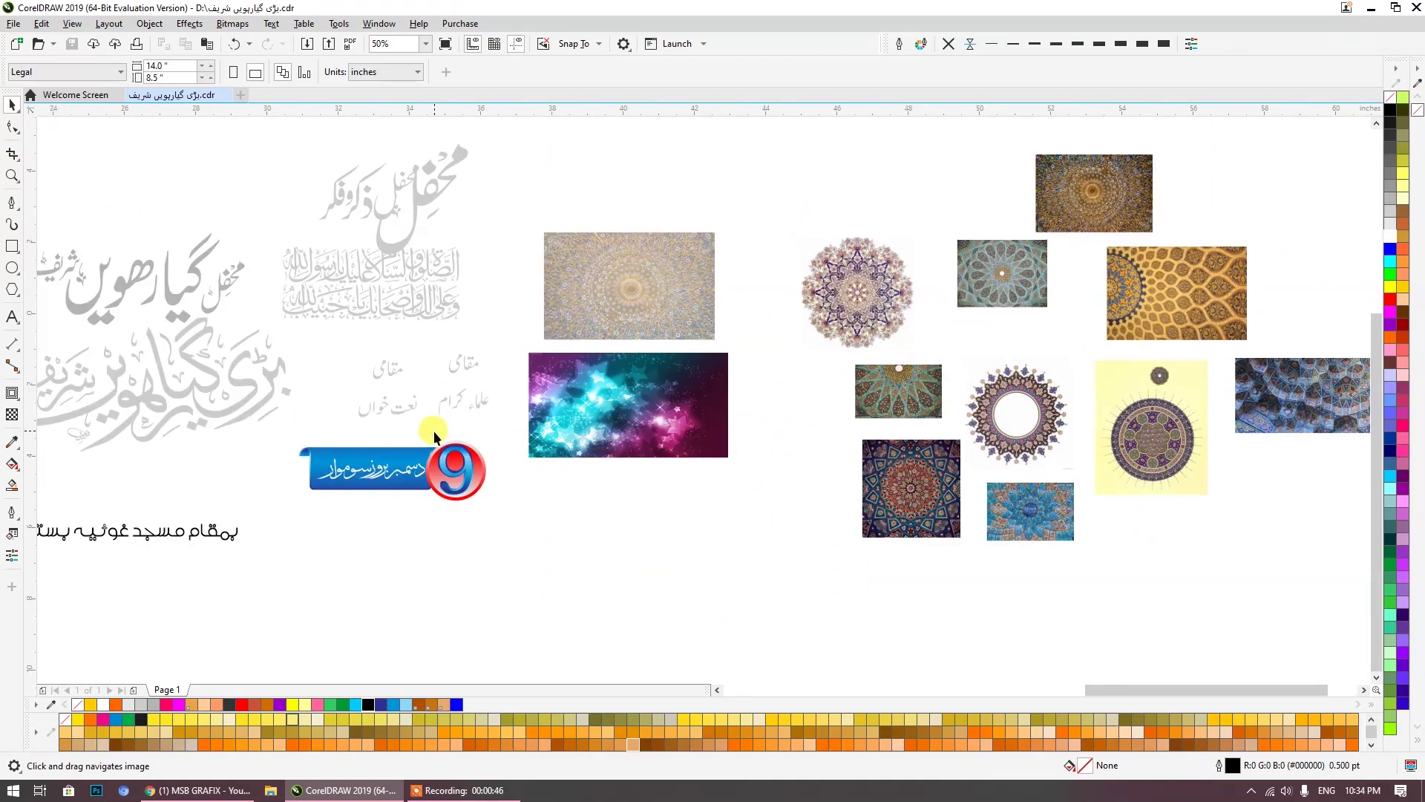
drag(433, 432, 1049, 462)
drag(588, 433, 995, 468)
drag(726, 379, 798, 580)
drag(695, 410, 822, 452)
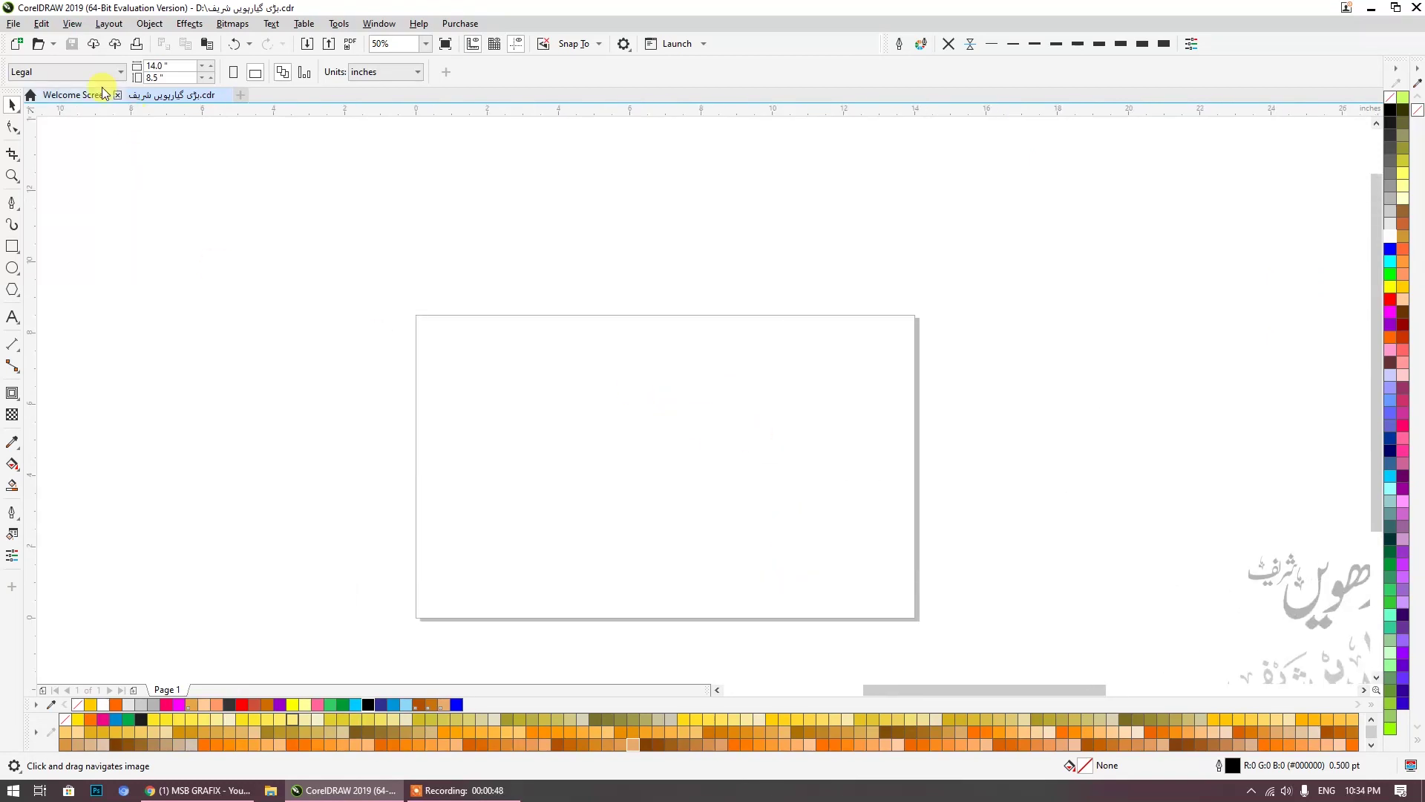
Step: Set the page to Legal size in landscape orientation and create a page-sized rectangle of 14 by 8.5 inches
click(30, 72)
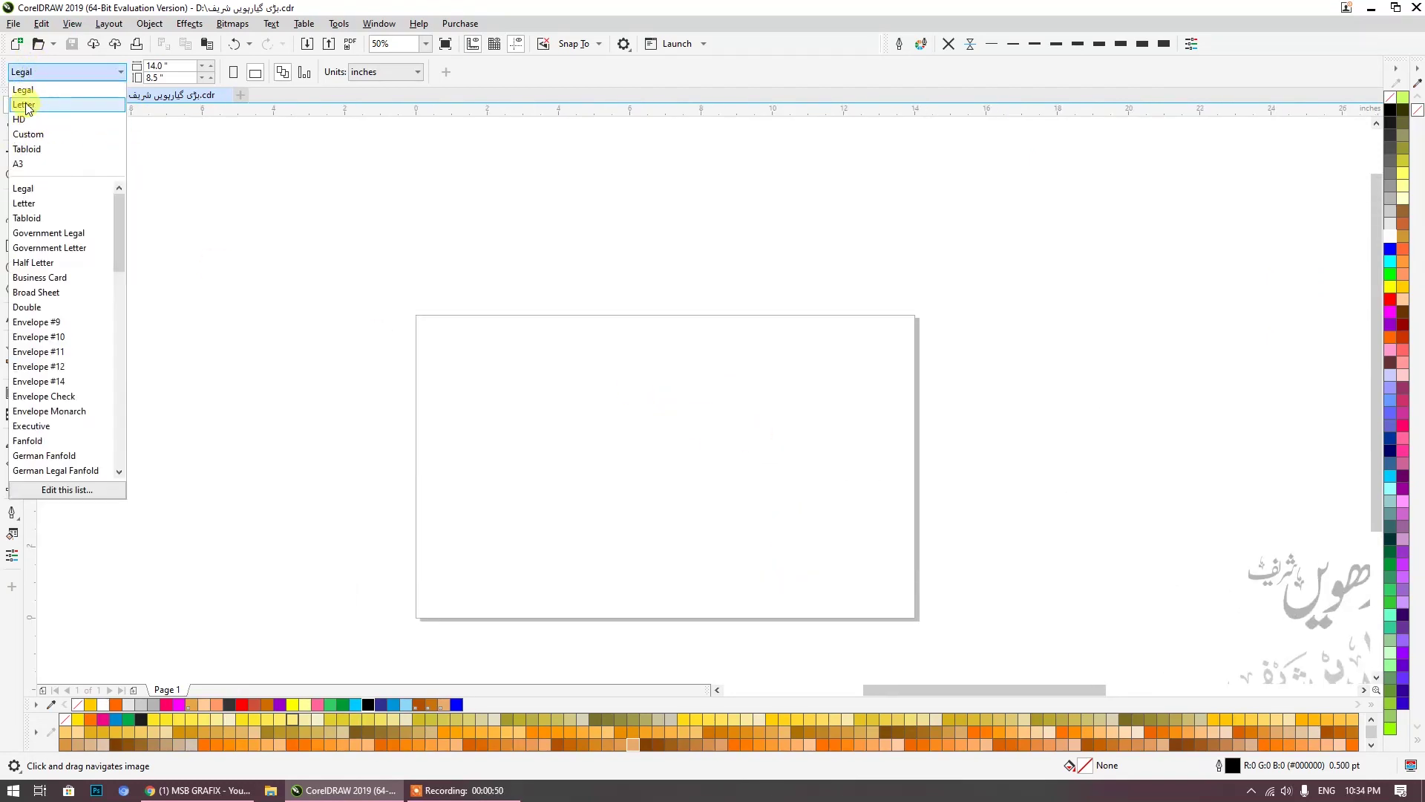
click(33, 91)
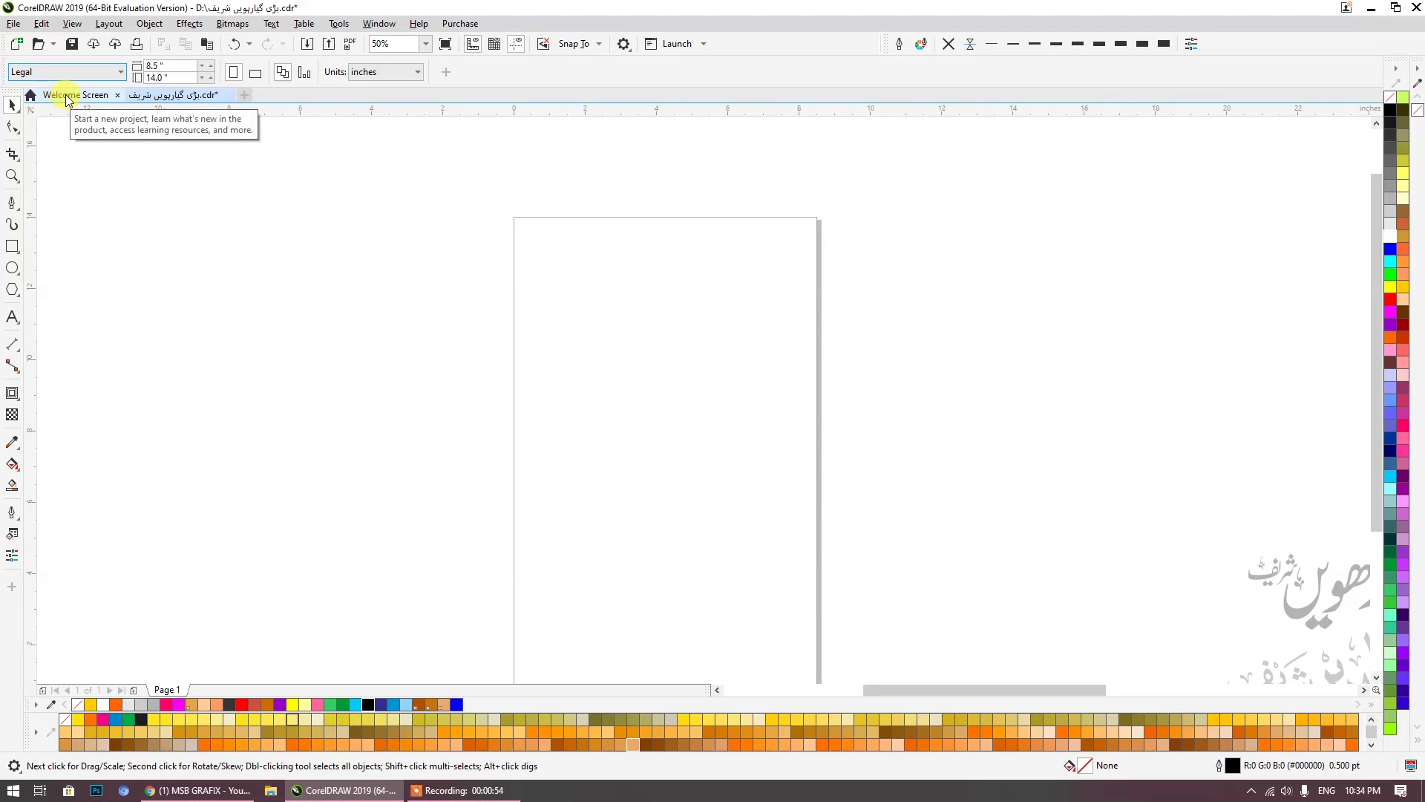
click(260, 73)
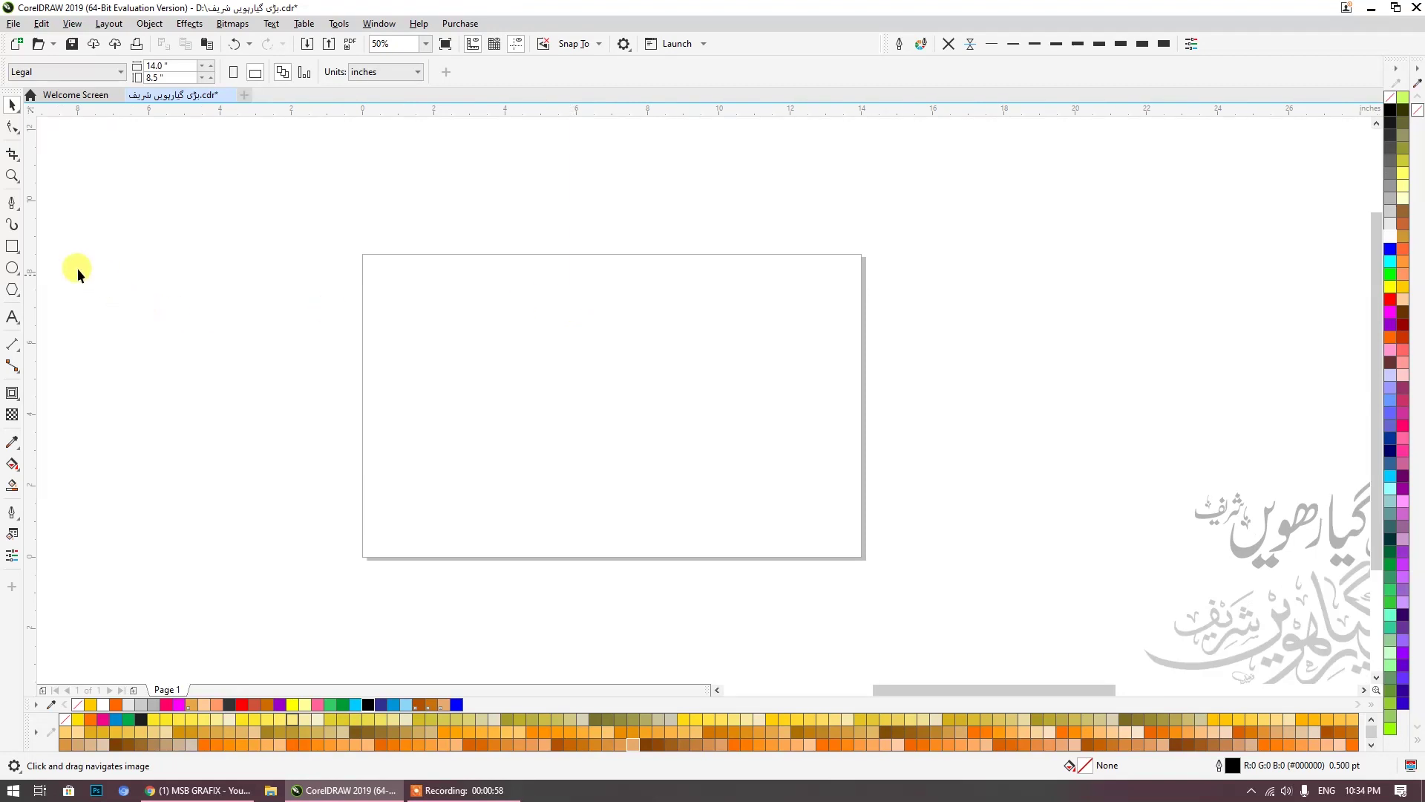
double_click(14, 247)
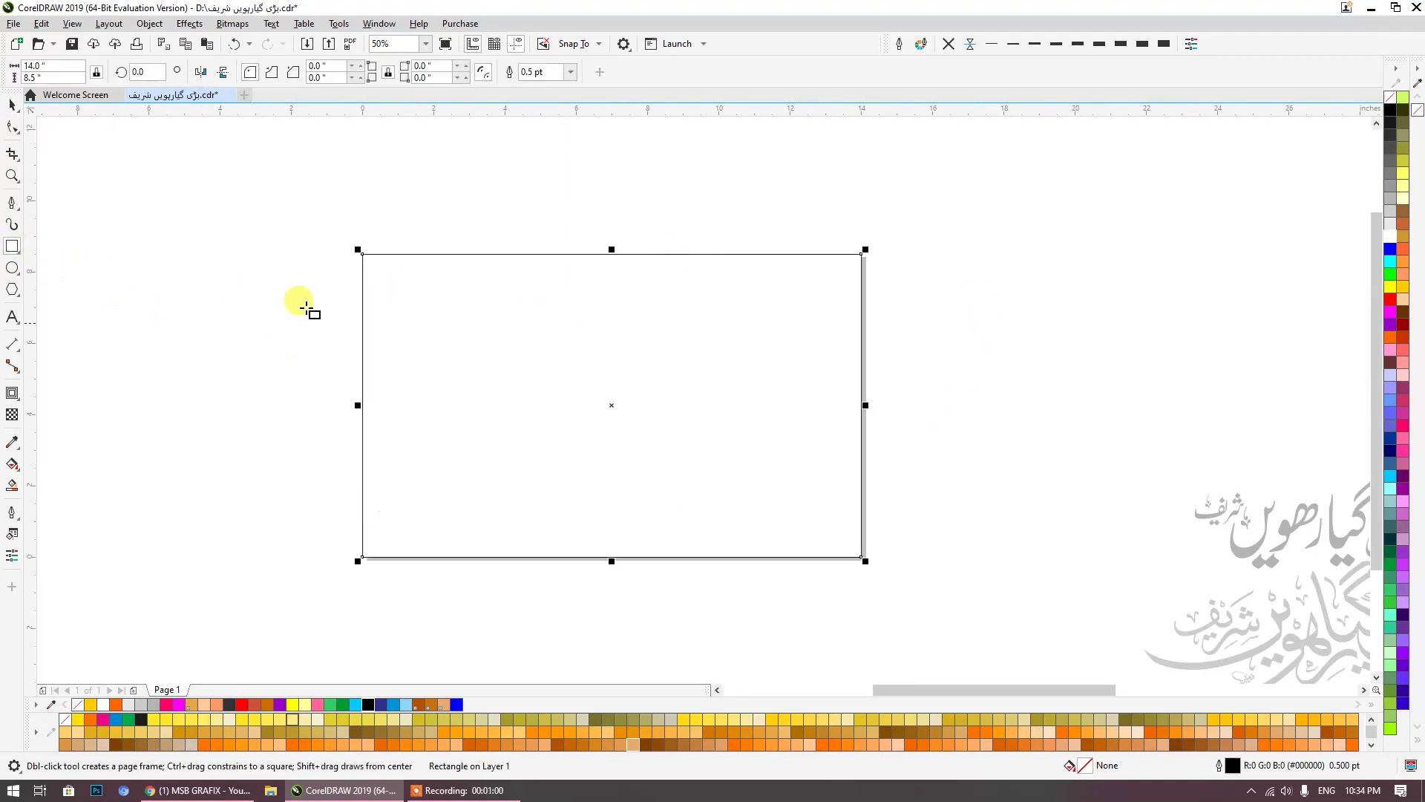
key(space)
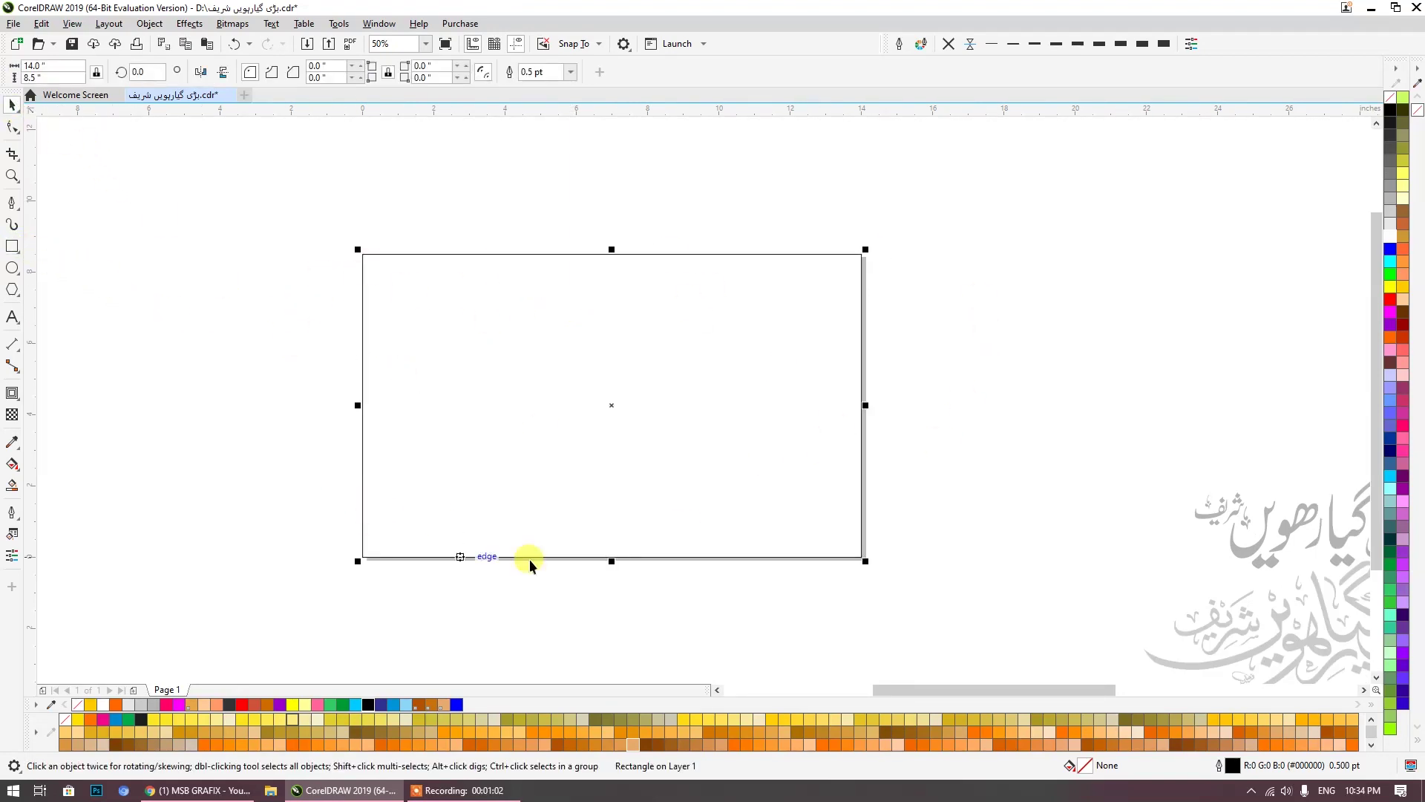
Step: Move the faded mosaic image and the colourful star image together to the empty area just right of the page frame
scroll(626, 436, down, 5)
scroll(534, 444, up, 4)
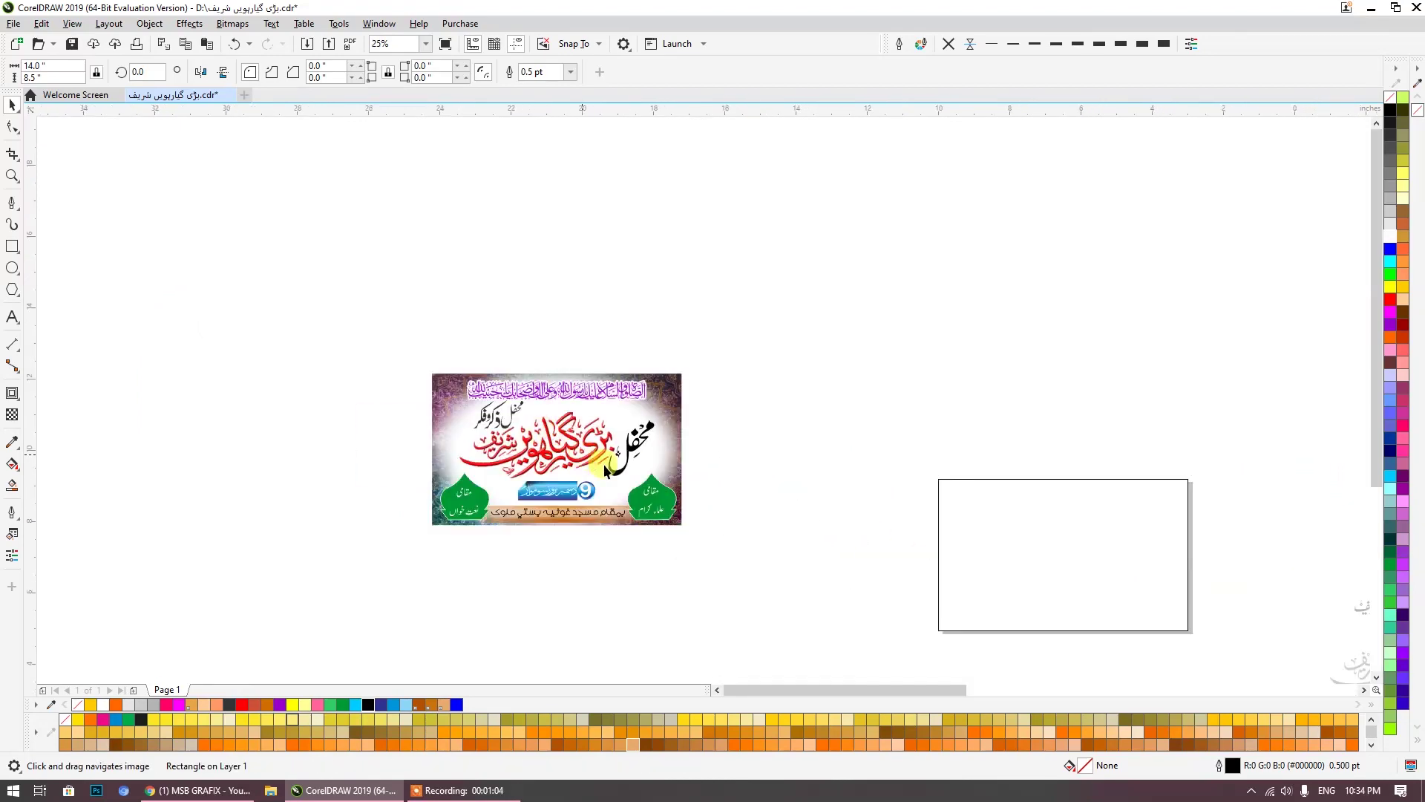
scroll(467, 375, down, 2)
scroll(386, 374, right, 5)
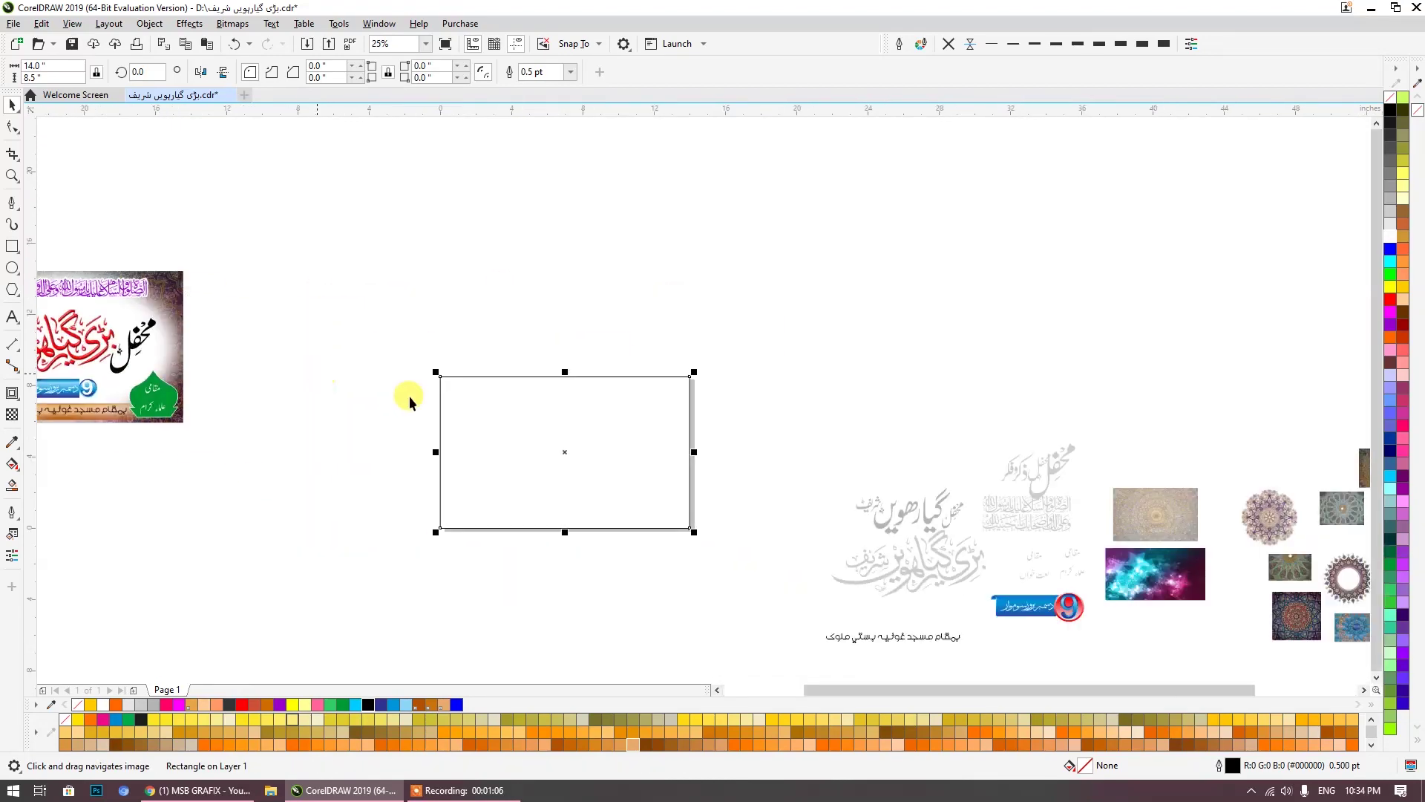
click(1188, 438)
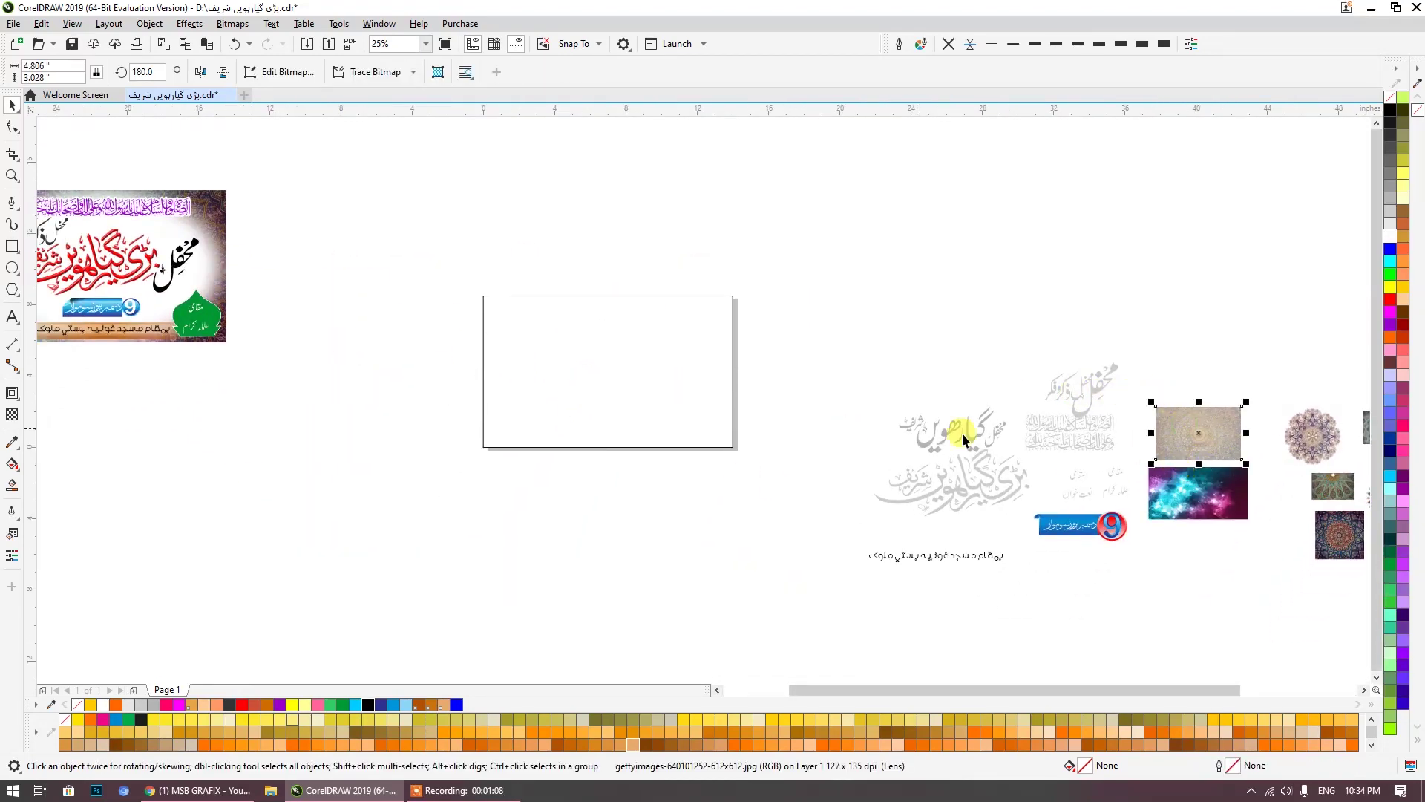
scroll(622, 426, up, 2)
drag(624, 424, 629, 484)
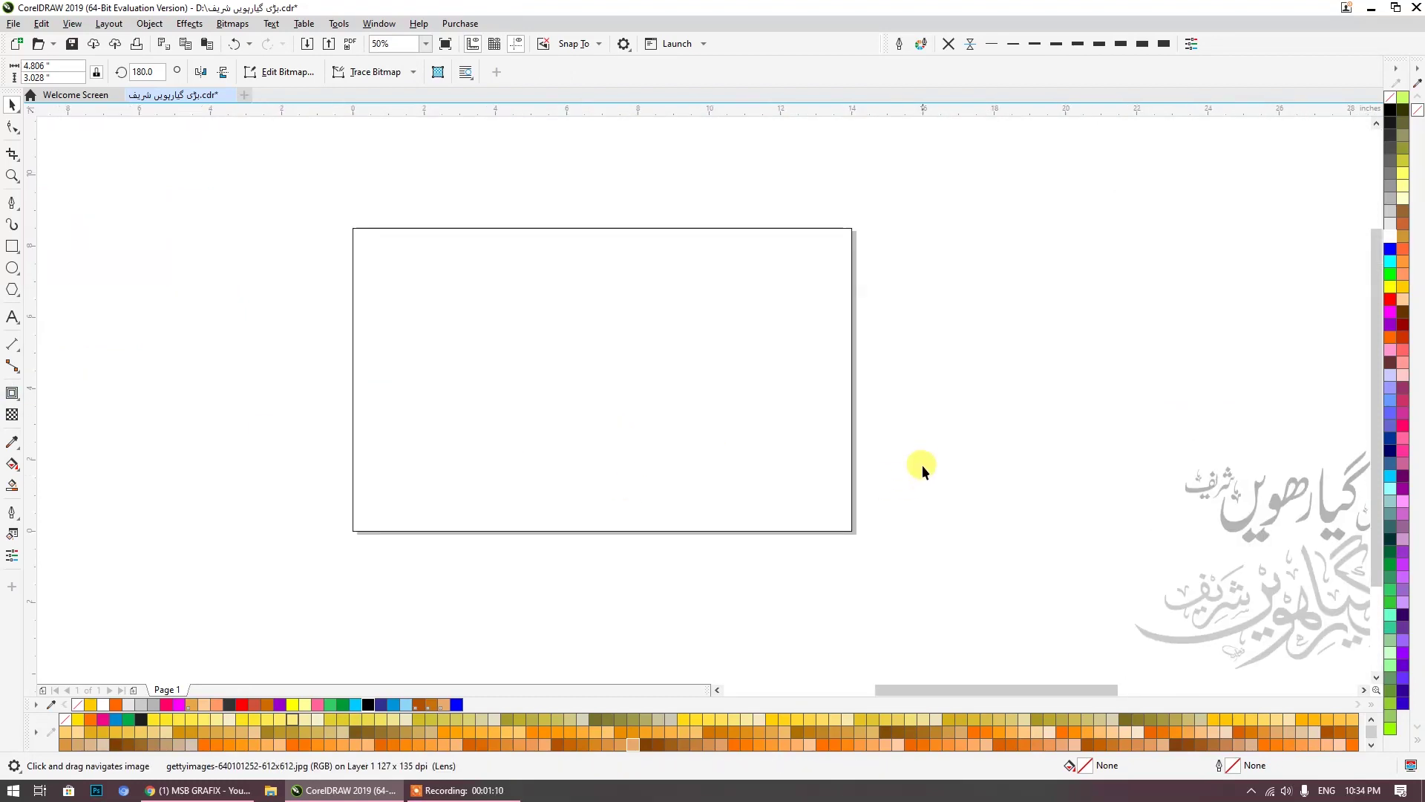
scroll(866, 435, down, 2)
scroll(865, 435, right, 3)
drag(1097, 545, 609, 272)
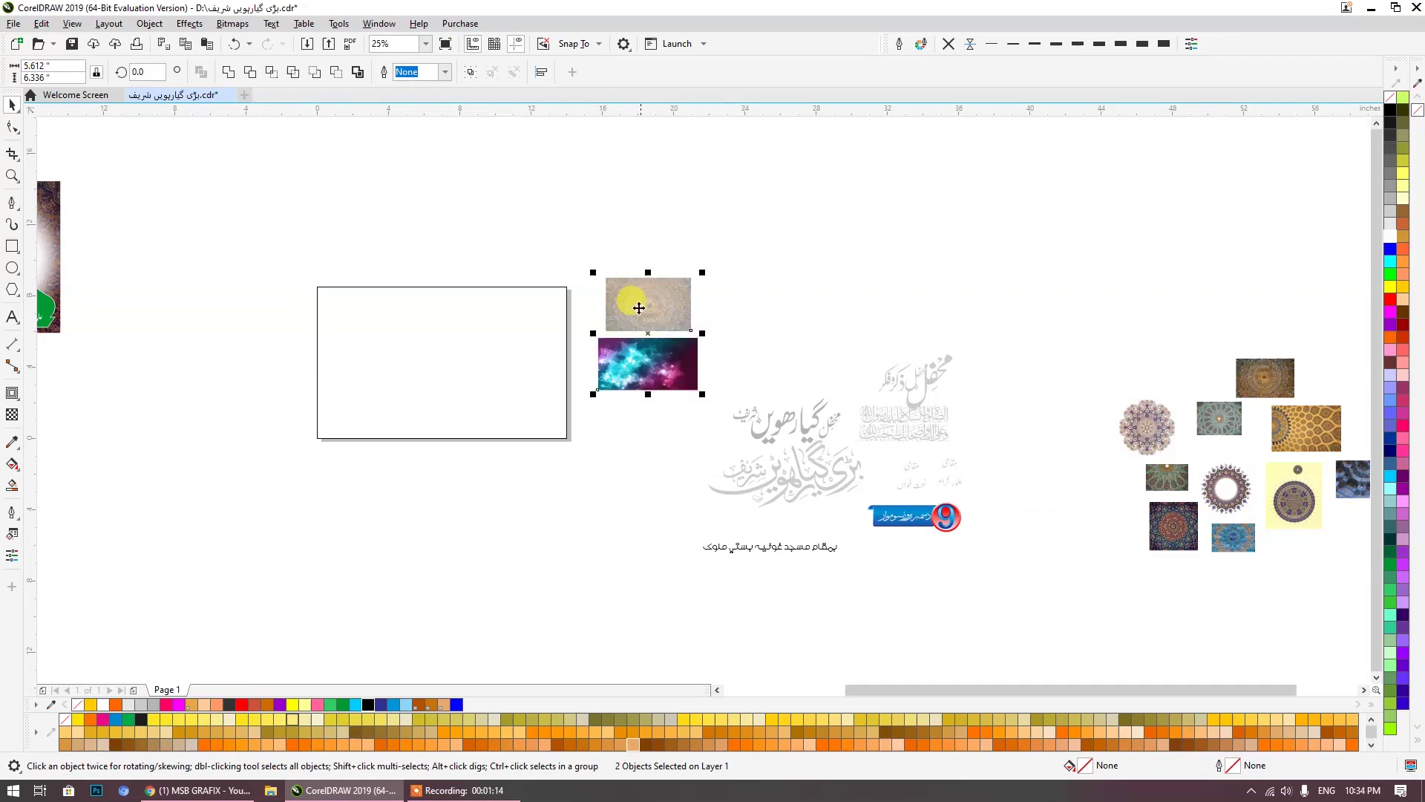
Step: Remove the transparency from the mosaic image
scroll(613, 307, up, 4)
click(863, 286)
click(13, 415)
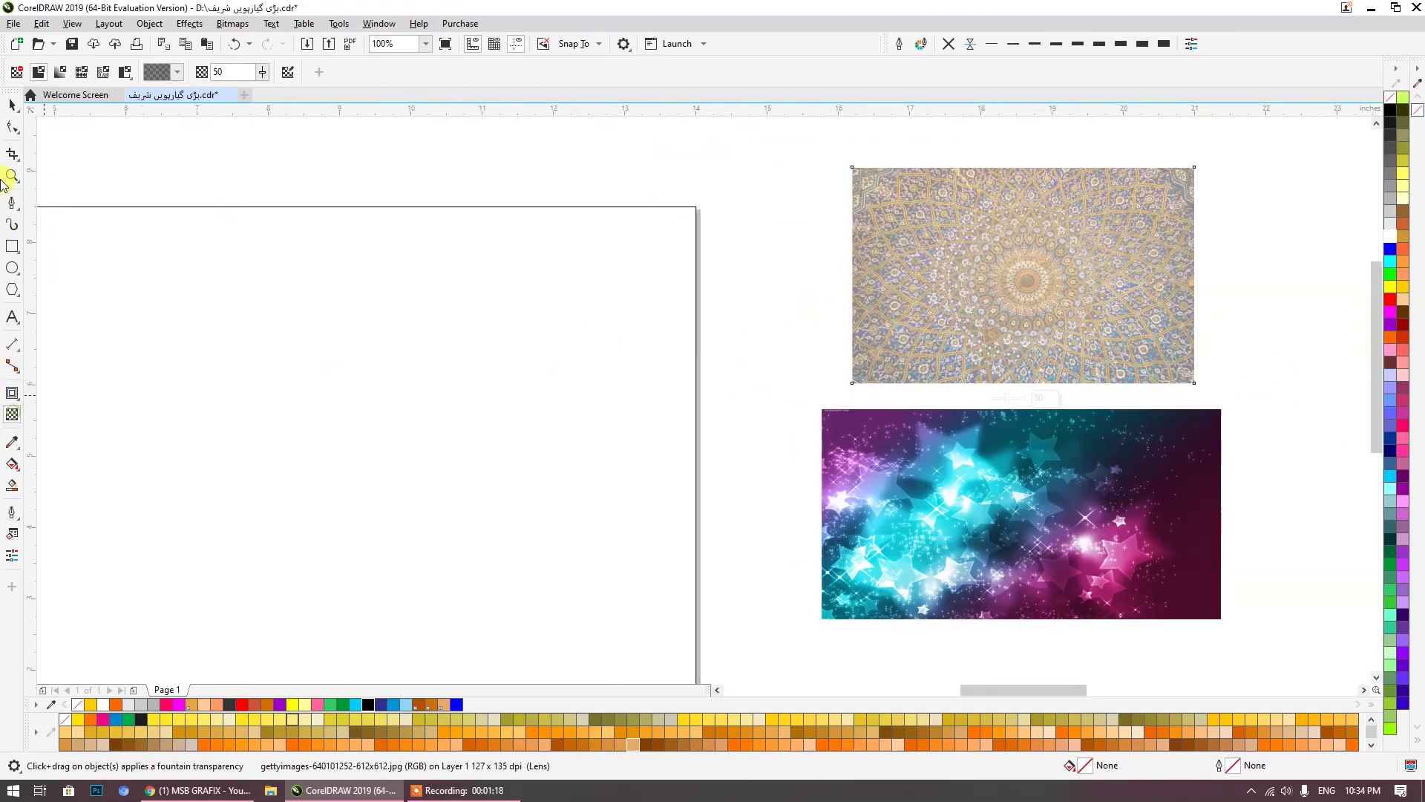
click(16, 72)
click(12, 104)
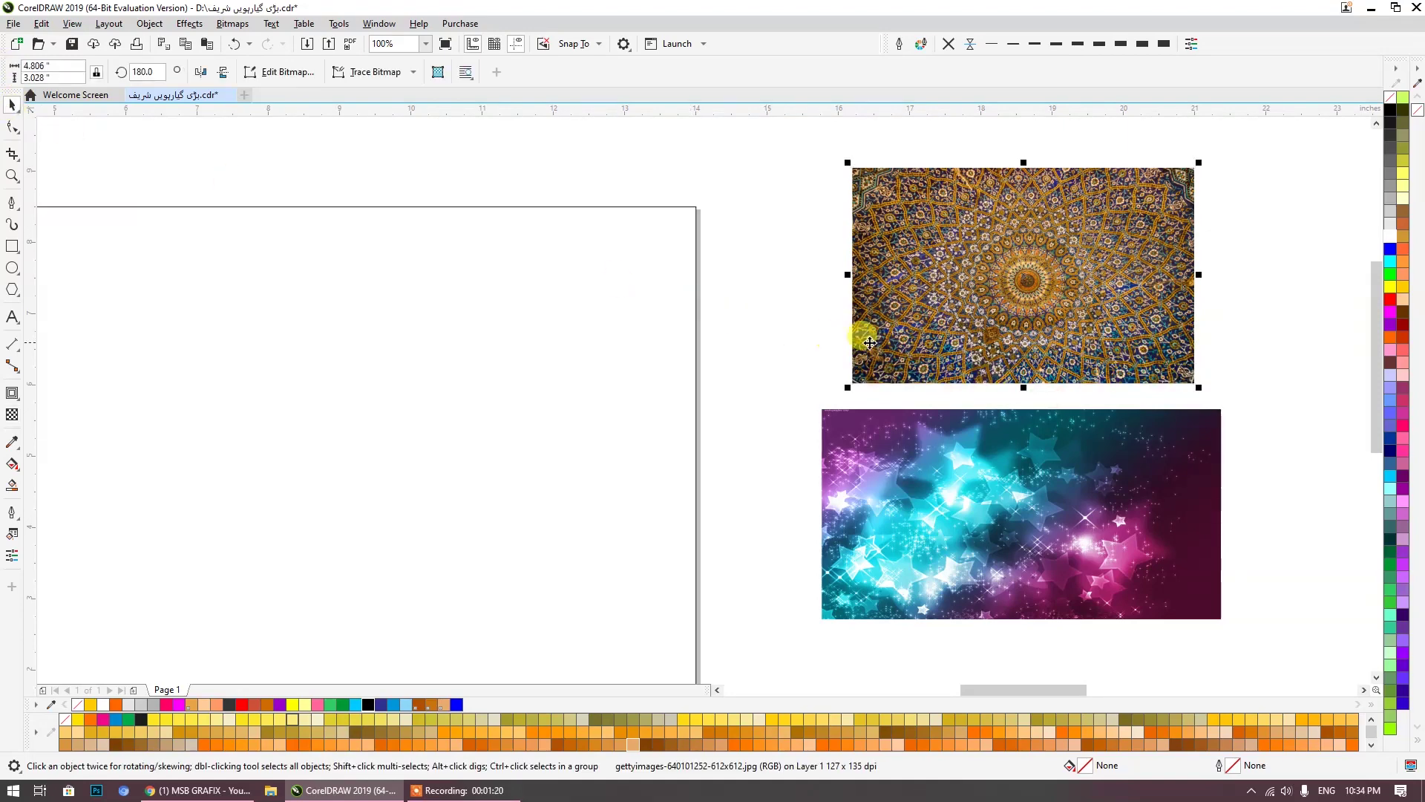
Step: Enlarge the mosaic and star images together, making the star image about 16.6 by 10.1 inches
scroll(861, 383, down, 2)
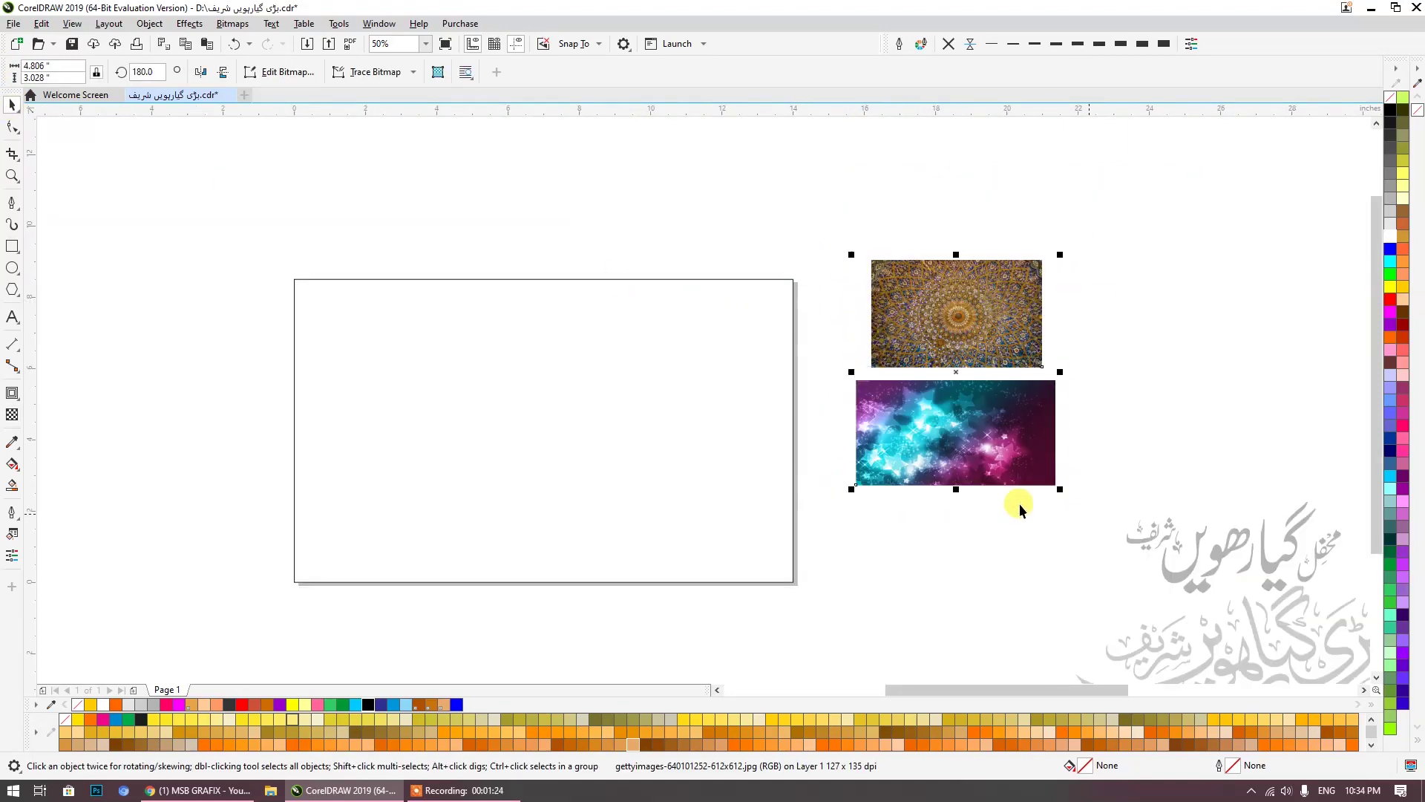
drag(849, 491, 510, 572)
scroll(620, 476, down, 1)
click(687, 518)
click(685, 509)
drag(690, 517, 706, 567)
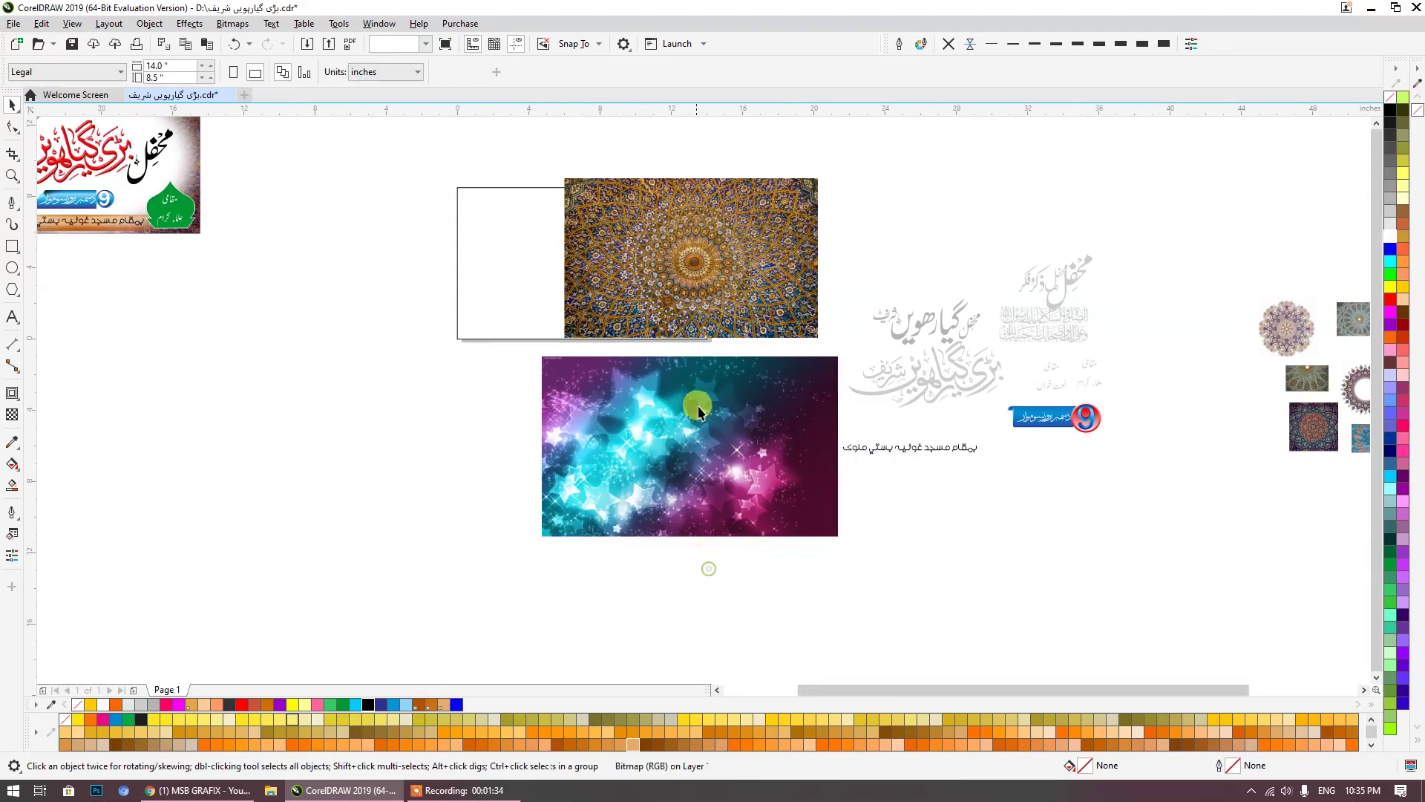
Step: Enlarge the mosaic image to about 15.4 by 9.7 inches and move both images off the page frame
scroll(787, 505, up, 3)
scroll(787, 505, left, 3)
click(694, 307)
drag(687, 305, 668, 295)
drag(817, 372, 1054, 217)
drag(854, 552, 706, 181)
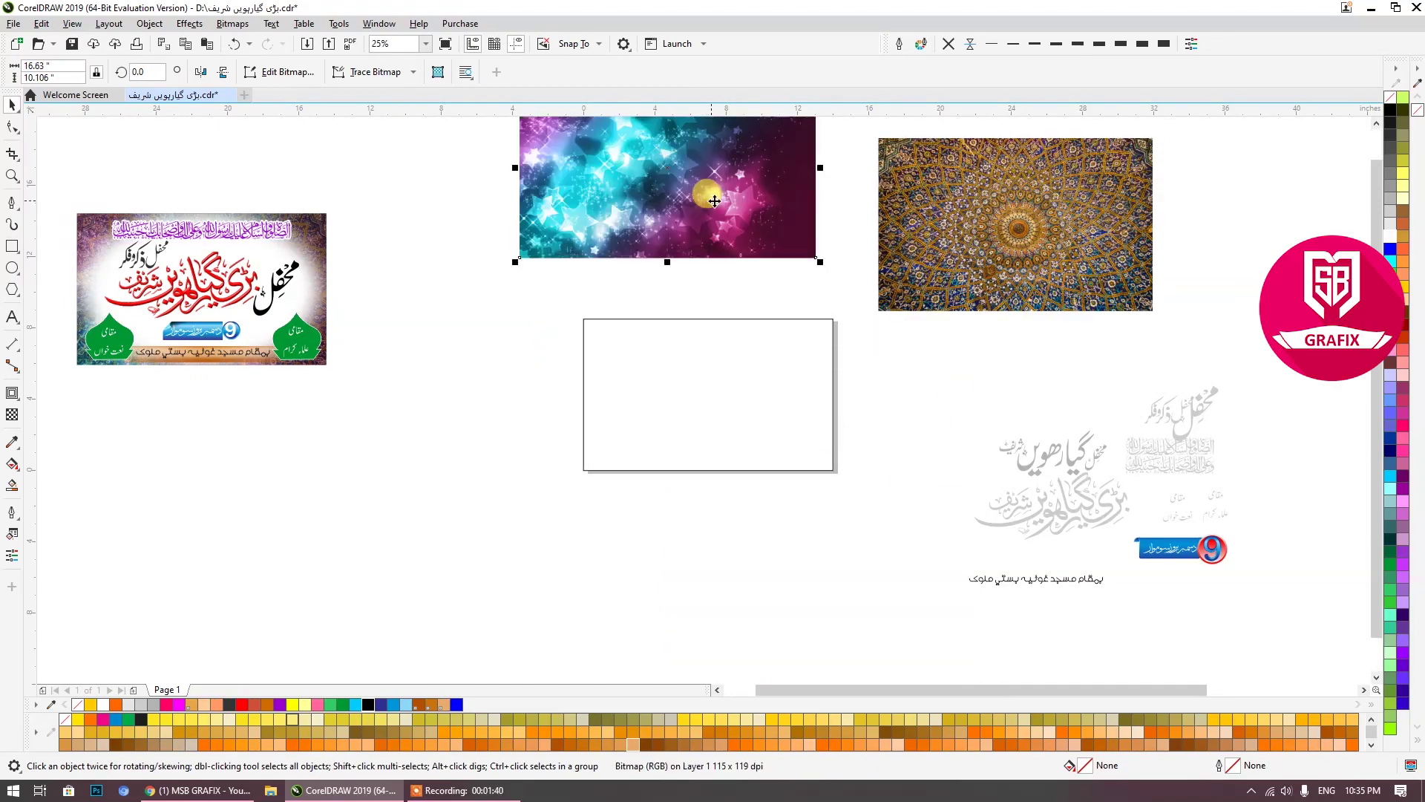
Step: Apply a uniform transparency of 50 to the mosaic image
right_click(985, 194)
click(894, 357)
click(933, 254)
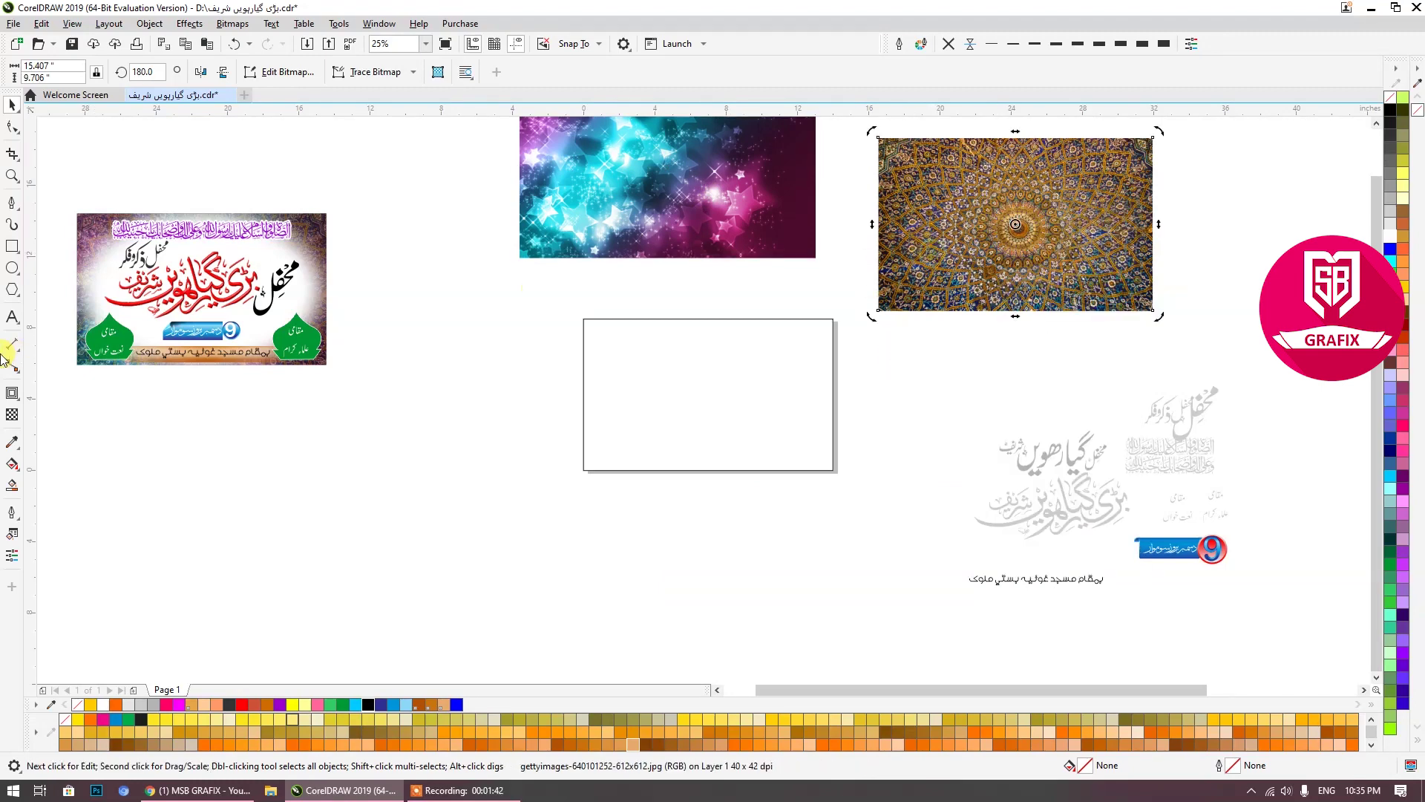
click(13, 420)
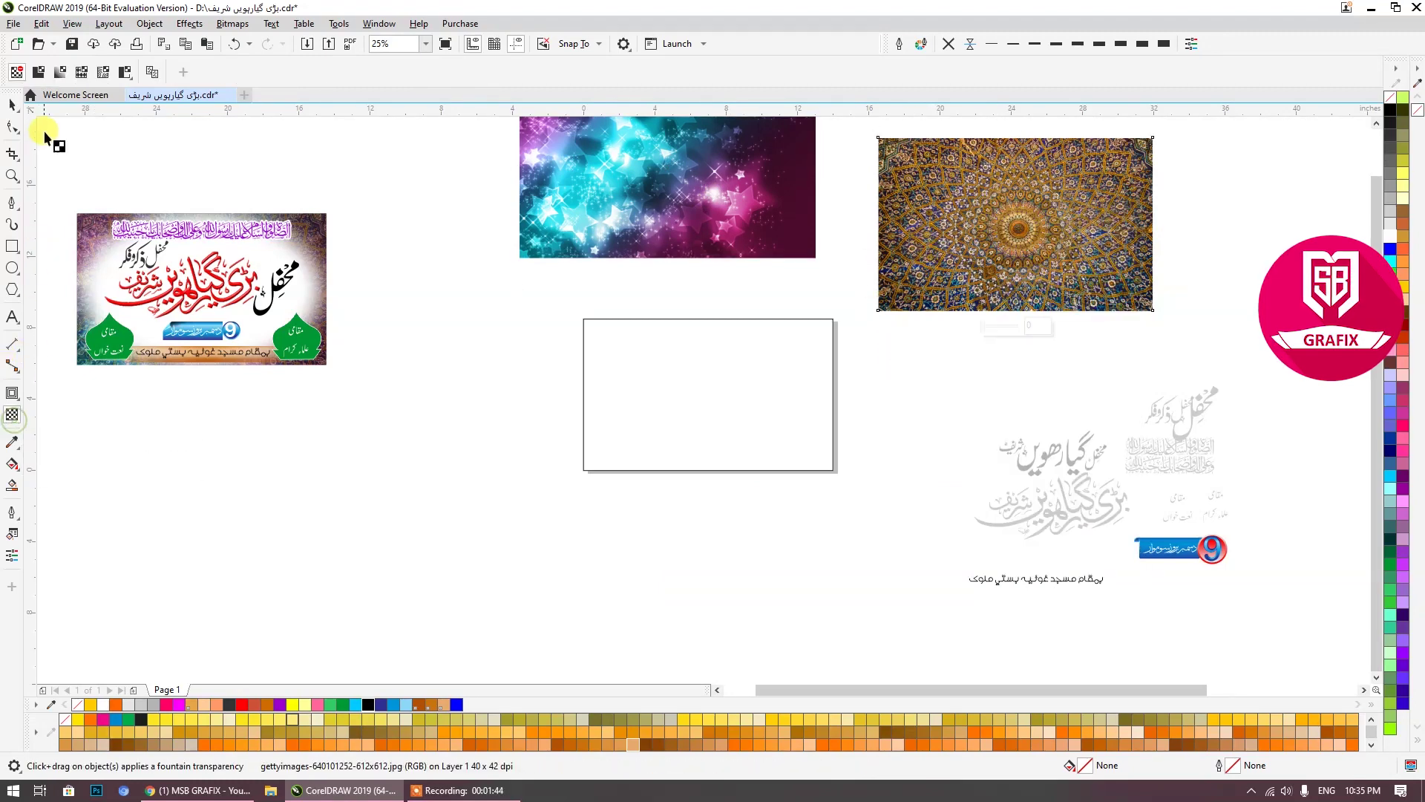
click(38, 73)
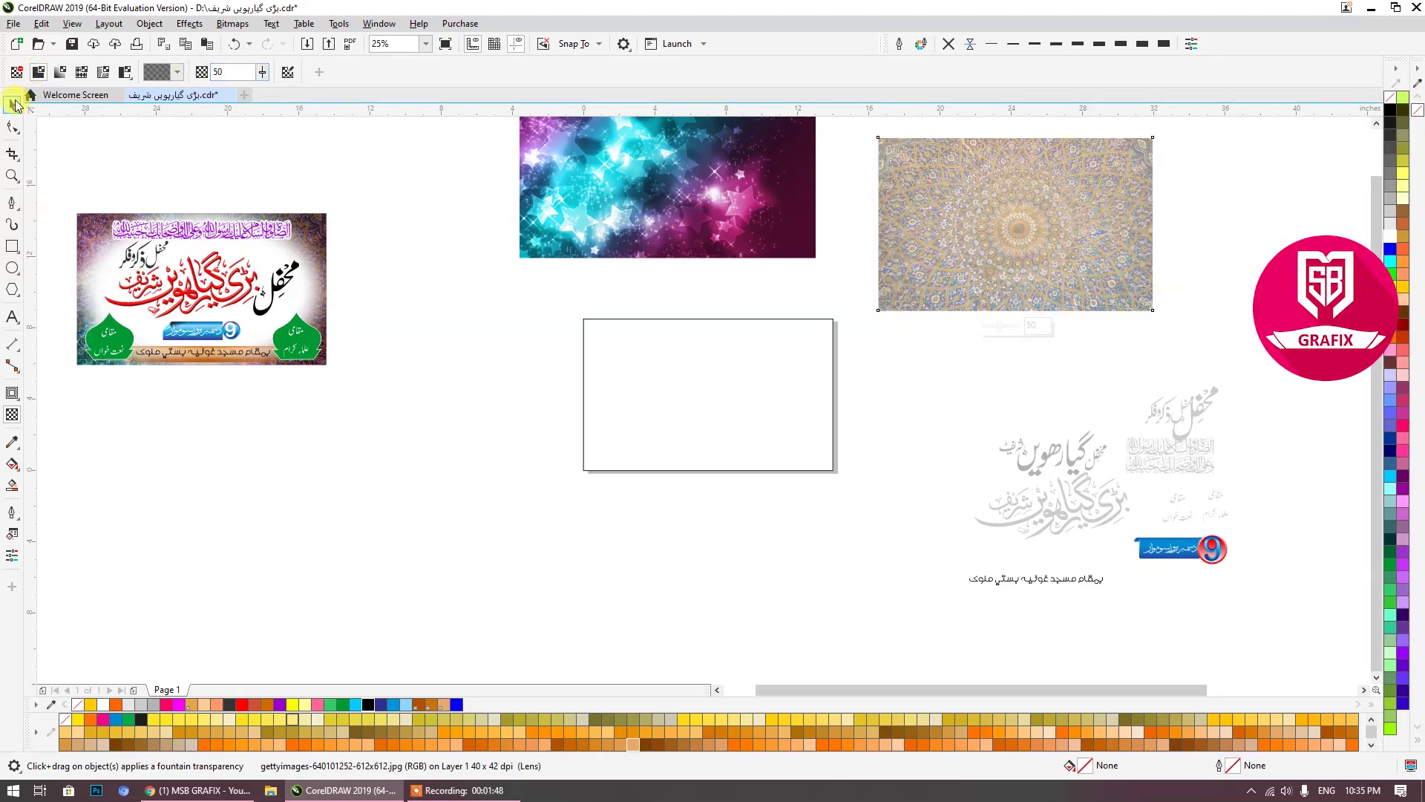
click(15, 104)
Step: PowerClip the mosaic image and the star image inside the page-sized rectangle
right_click(936, 221)
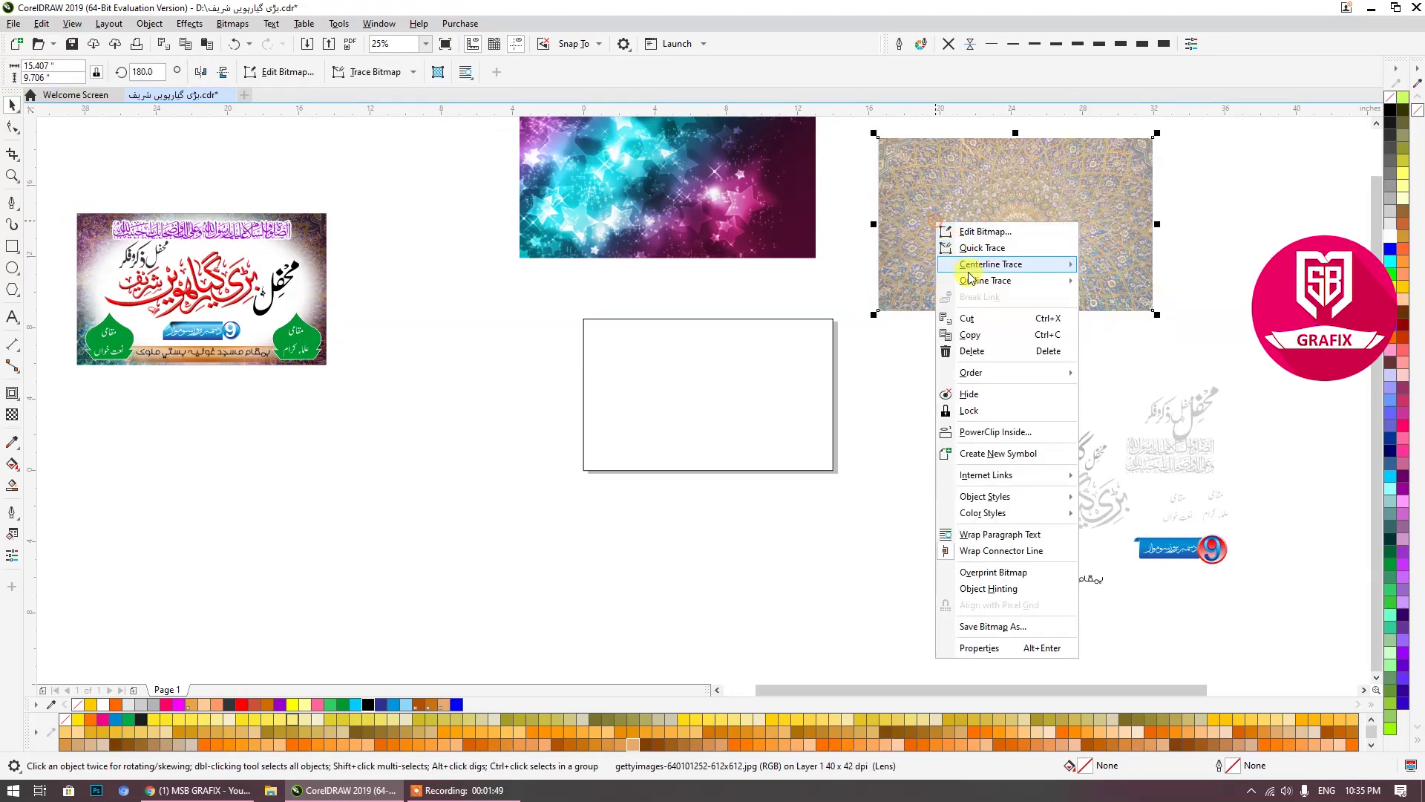
click(982, 432)
click(730, 391)
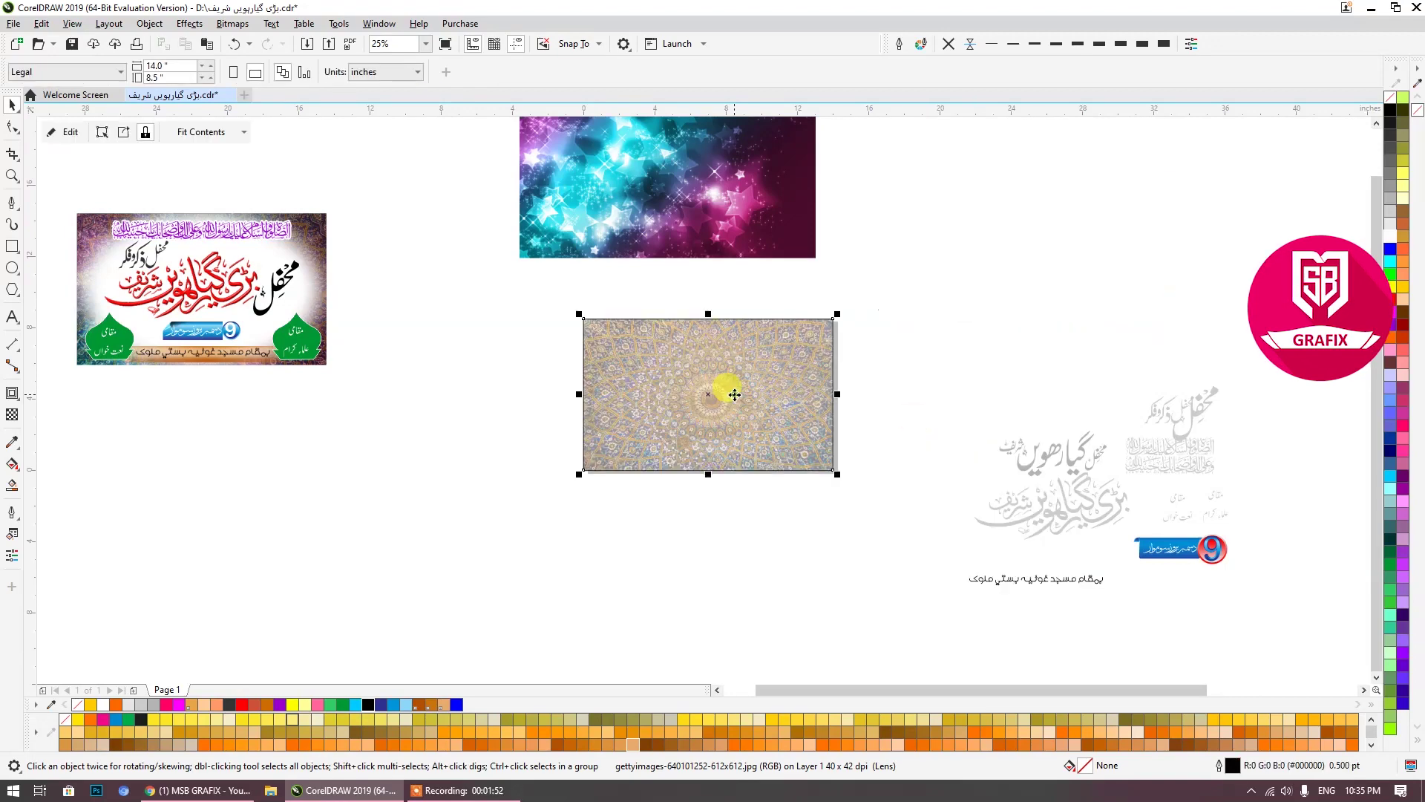
click(694, 207)
right_click(719, 196)
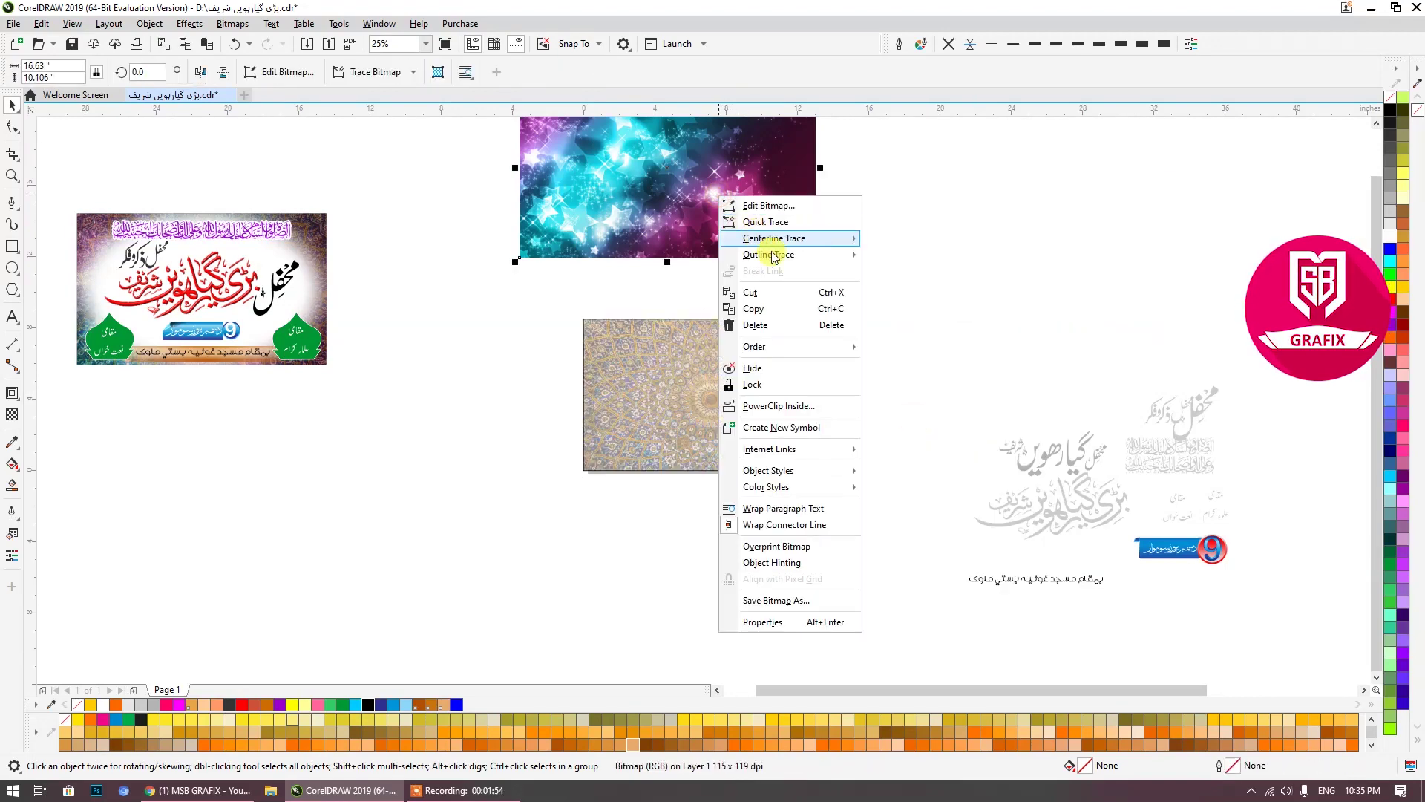
click(773, 407)
click(756, 401)
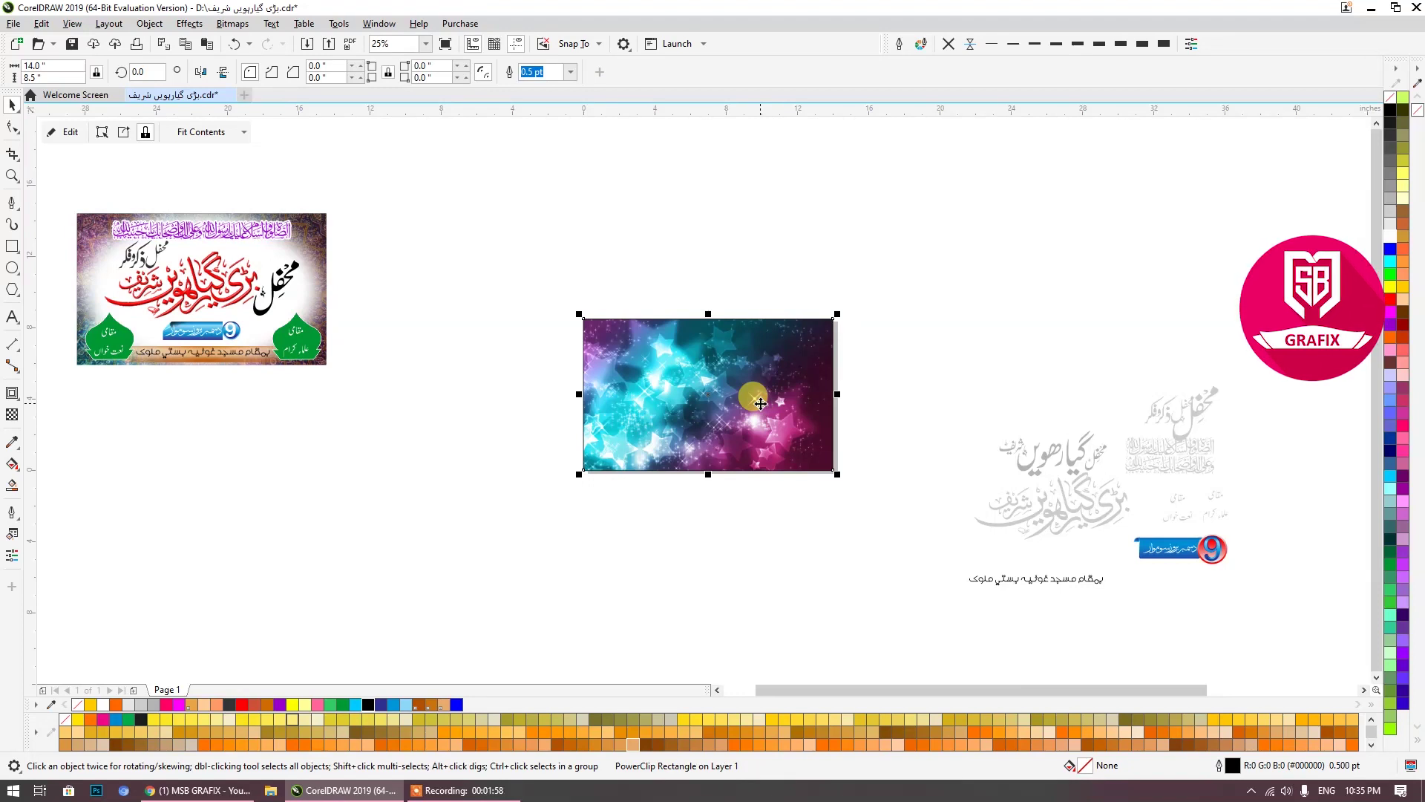
Step: Within the PowerClip contents, place the star image behind the mosaic and align the two images by their centres
ctrl+click(758, 407)
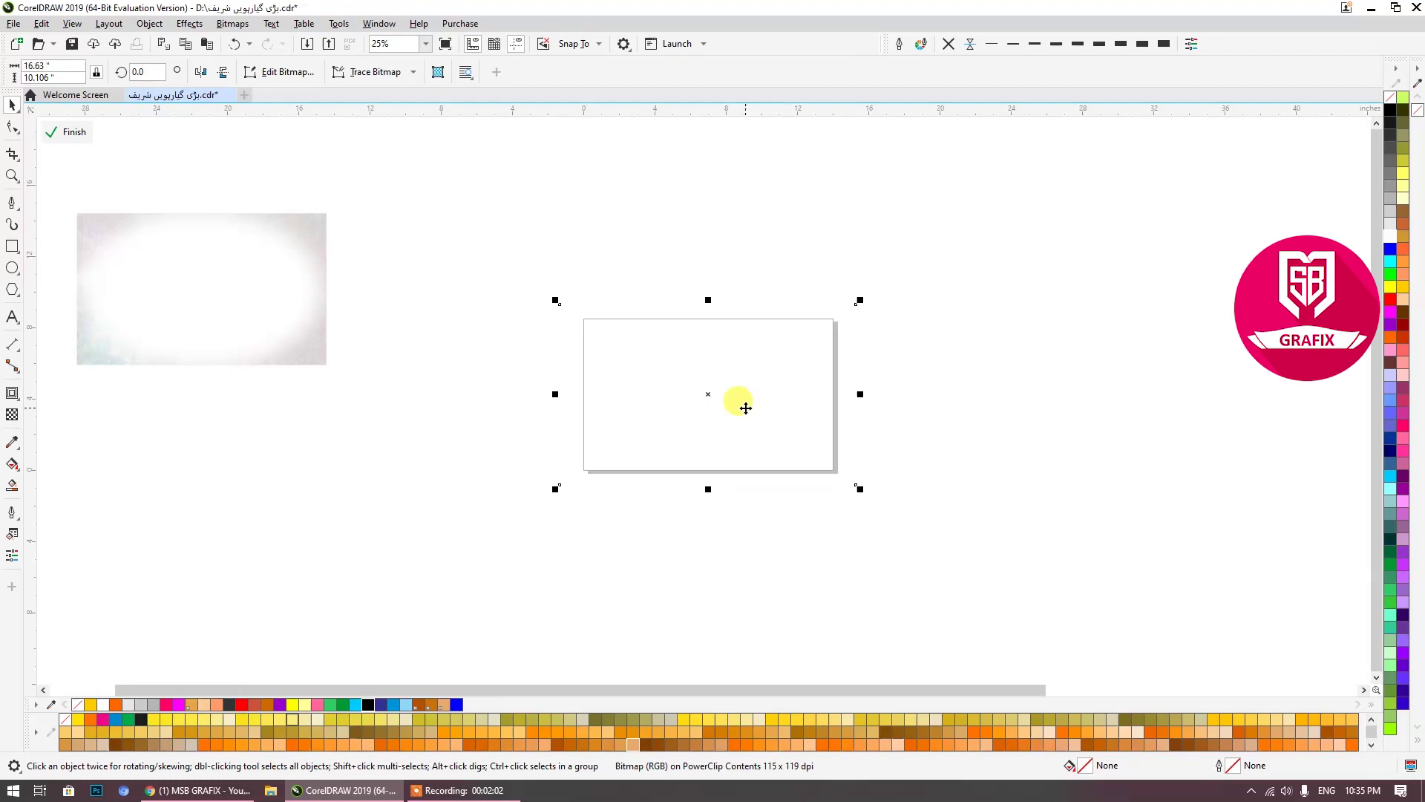
scroll(748, 412, up, 1)
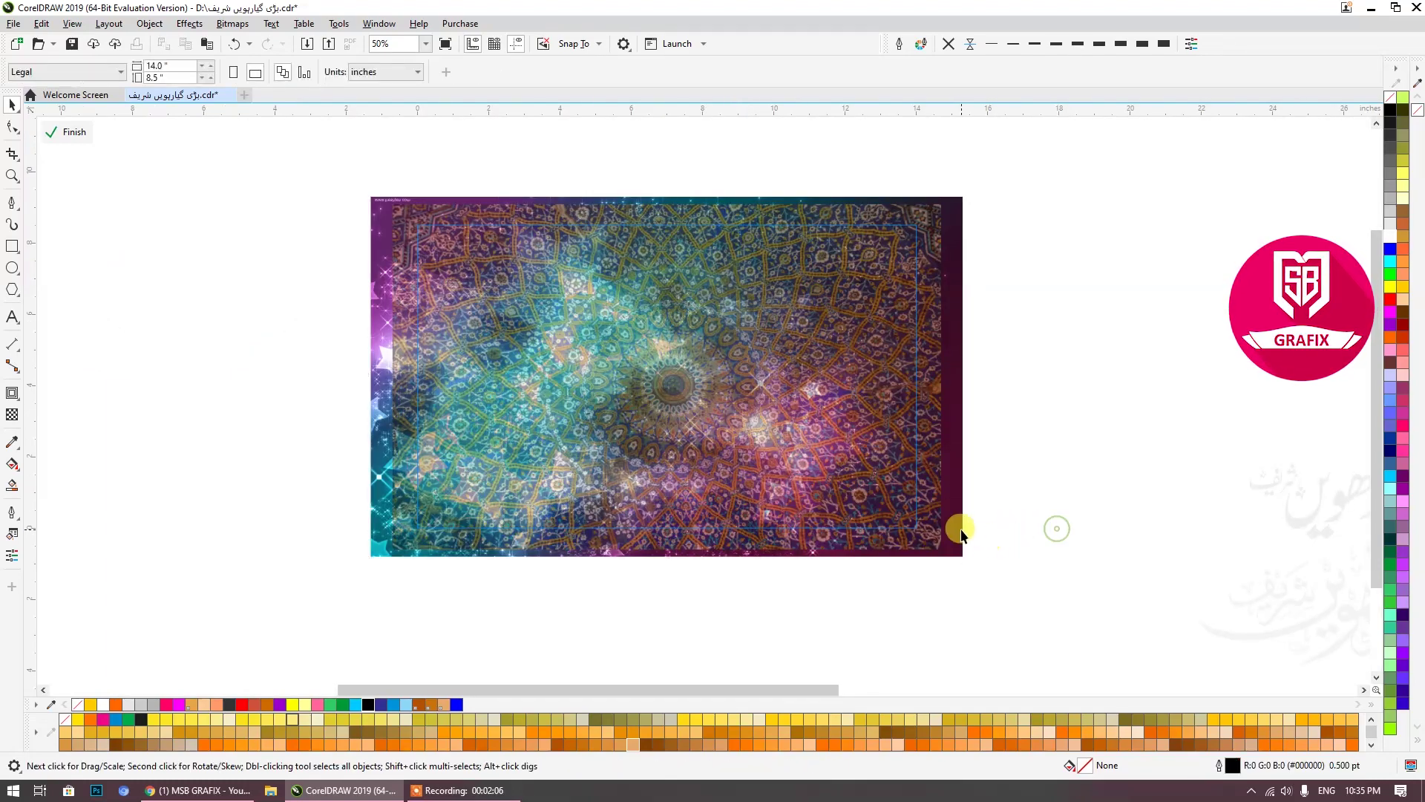
drag(955, 222, 789, 475)
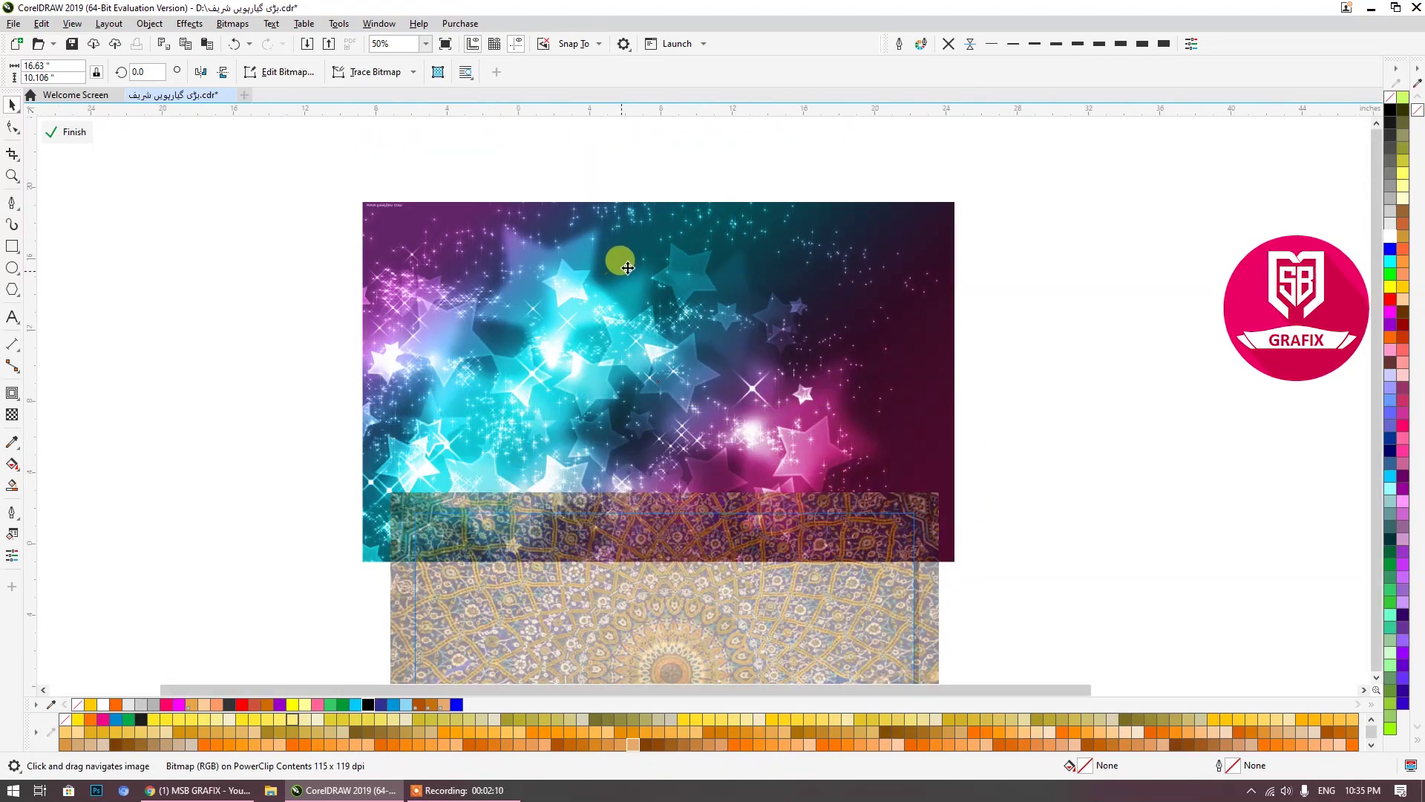
scroll(653, 335, down, 1)
shift+click(679, 379)
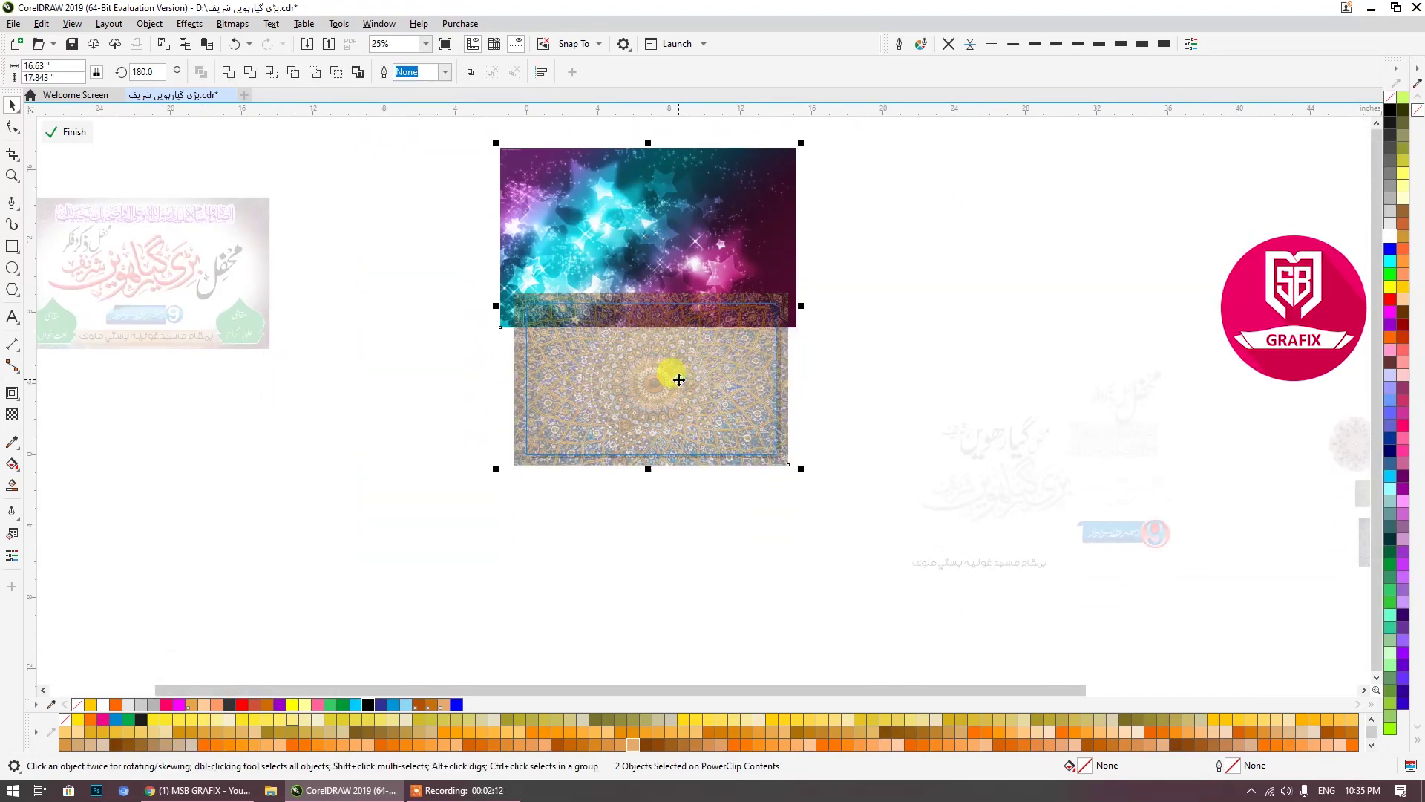
key(c)
scroll(639, 384, left, 1)
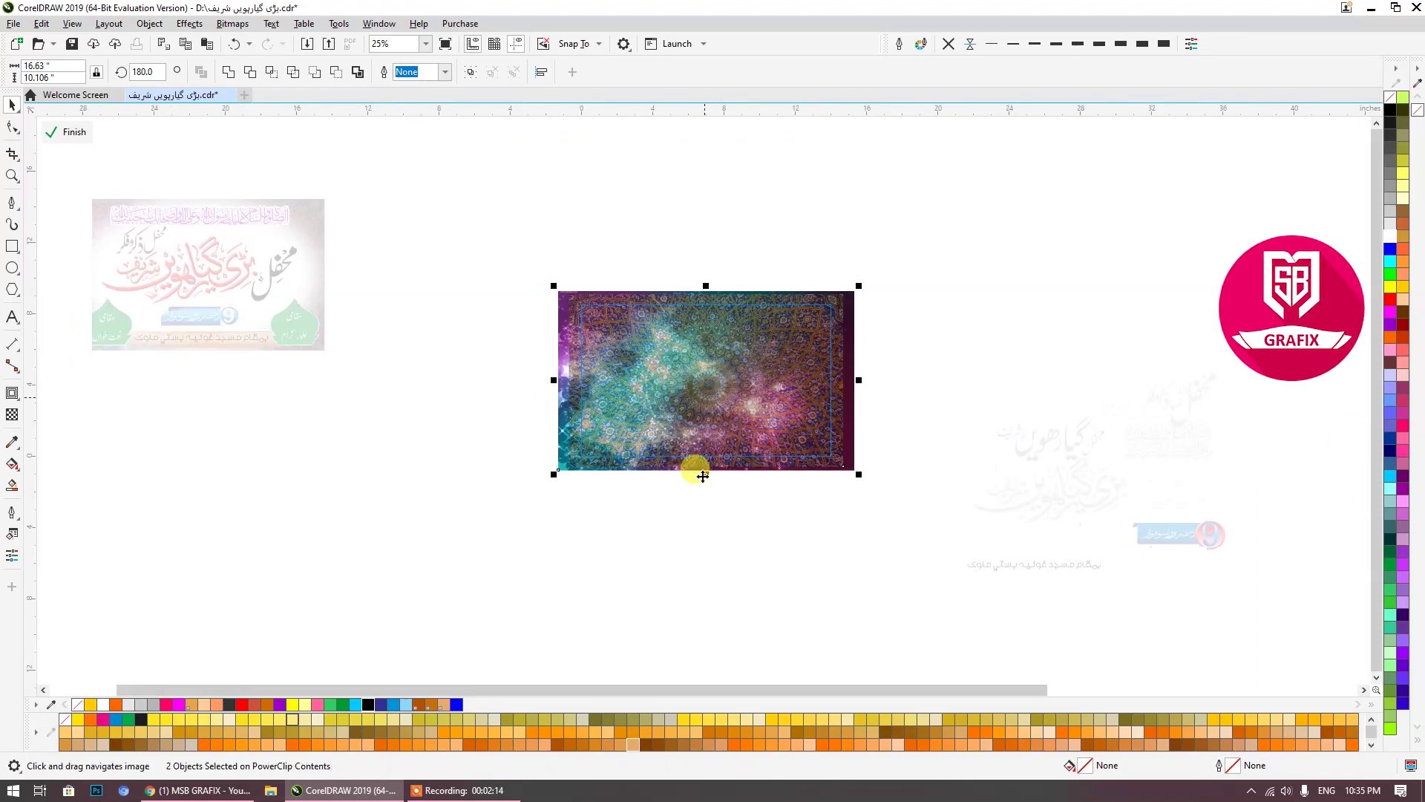
click(770, 550)
Step: Draw a rectangle about 19.4 by 11.9 inches inside the PowerClip contents, overlapping the lower left of the images
click(10, 245)
drag(289, 414, 636, 626)
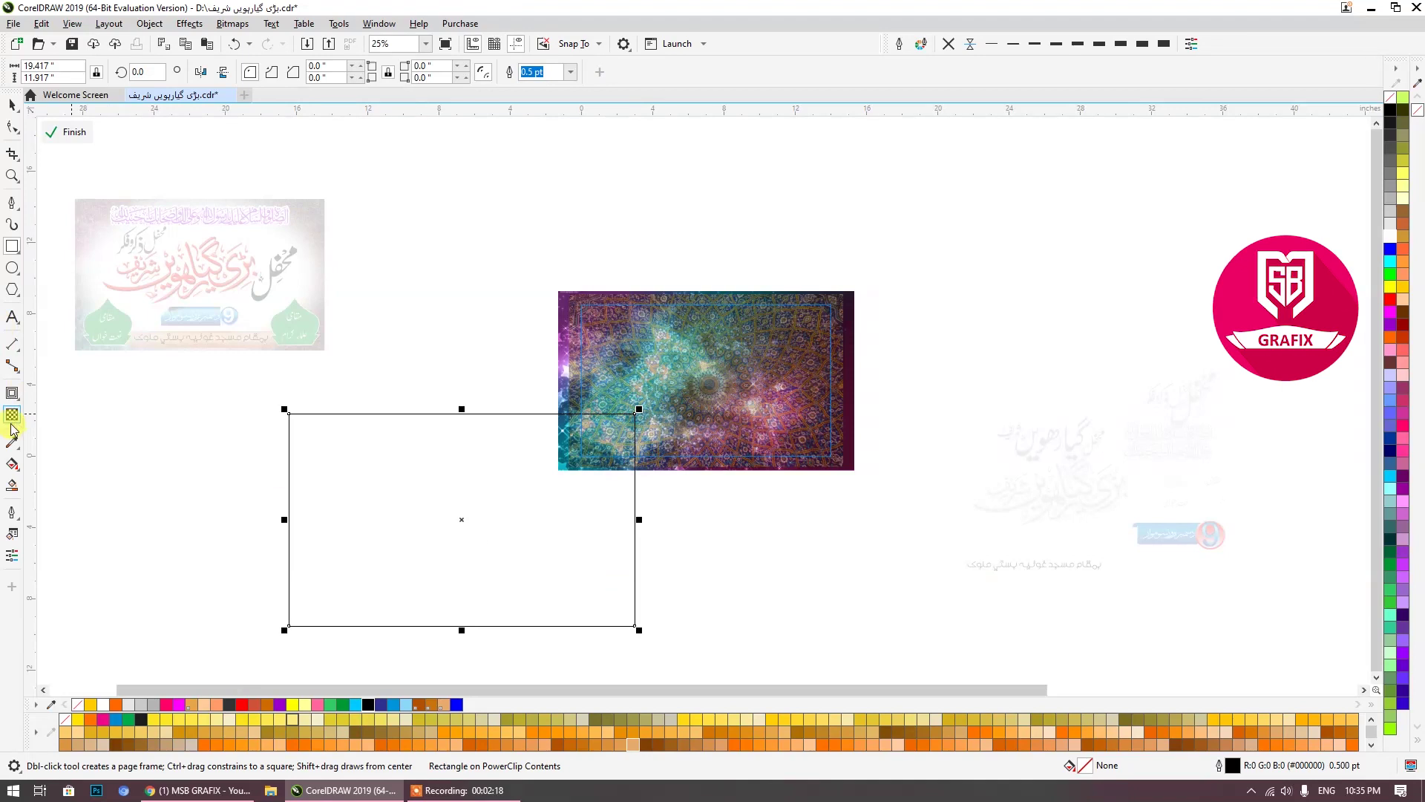
Step: Apply a linear fountain fill from magenta at the rectangle's lower-left corner to cyan at its upper-right corner, and remove its outline
click(12, 465)
drag(291, 624, 633, 413)
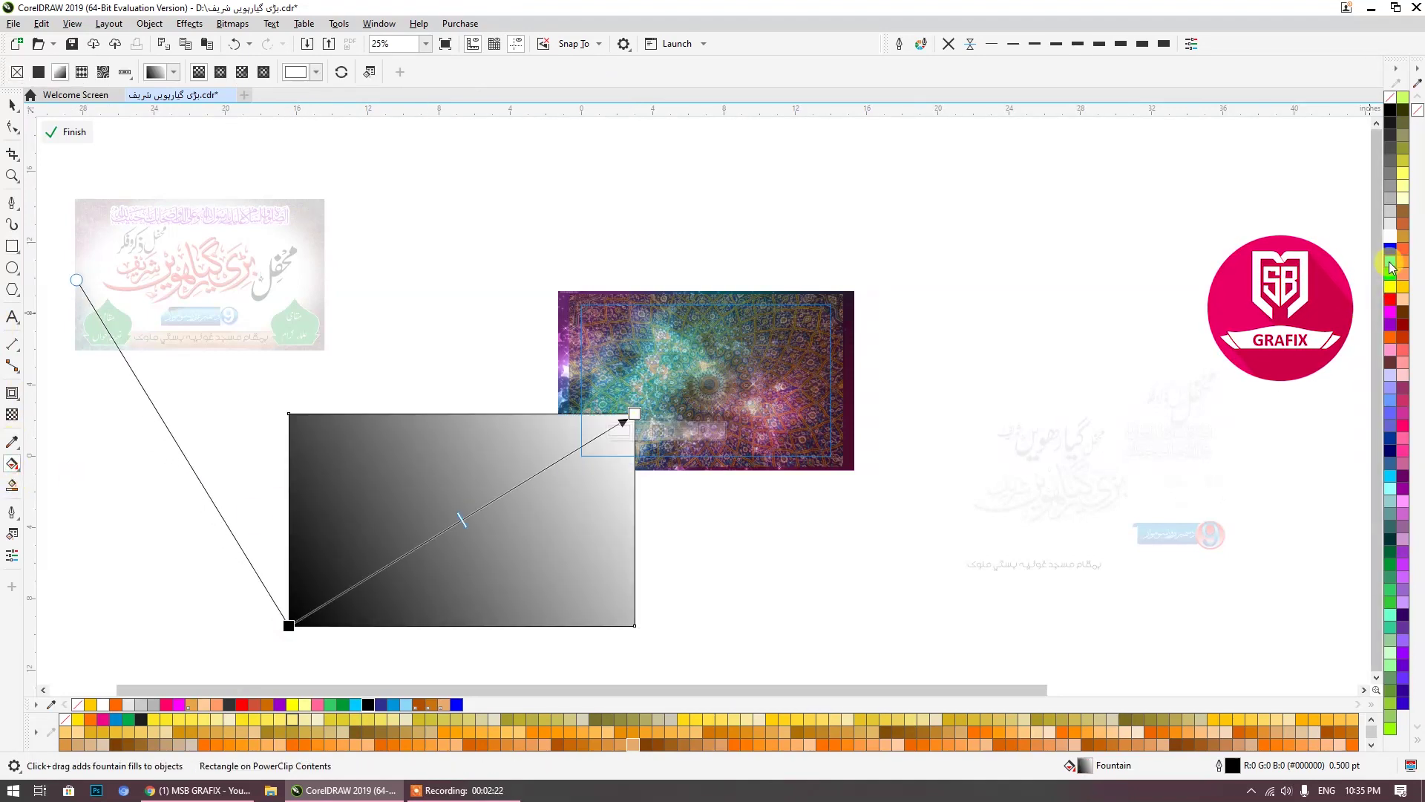
click(1391, 262)
click(285, 616)
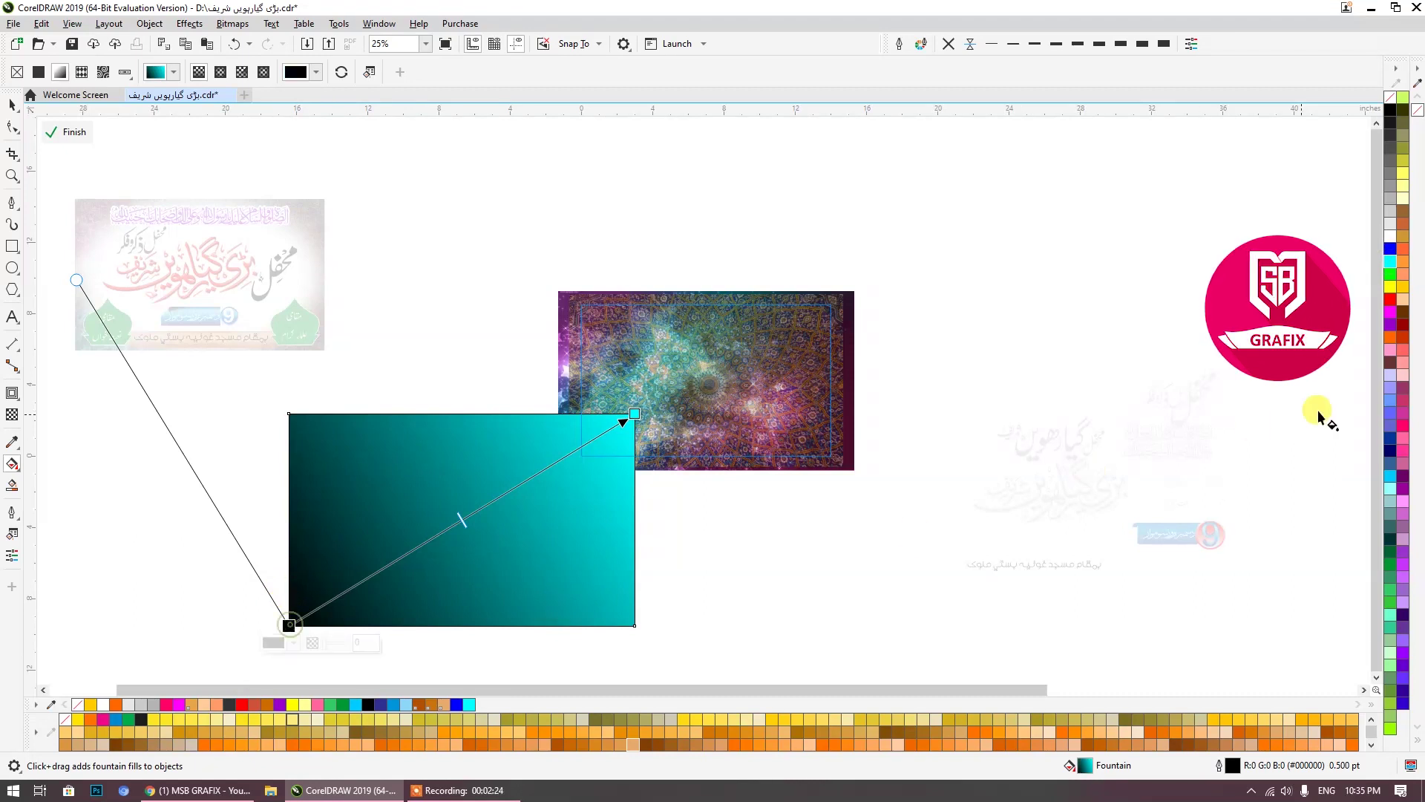
click(1390, 317)
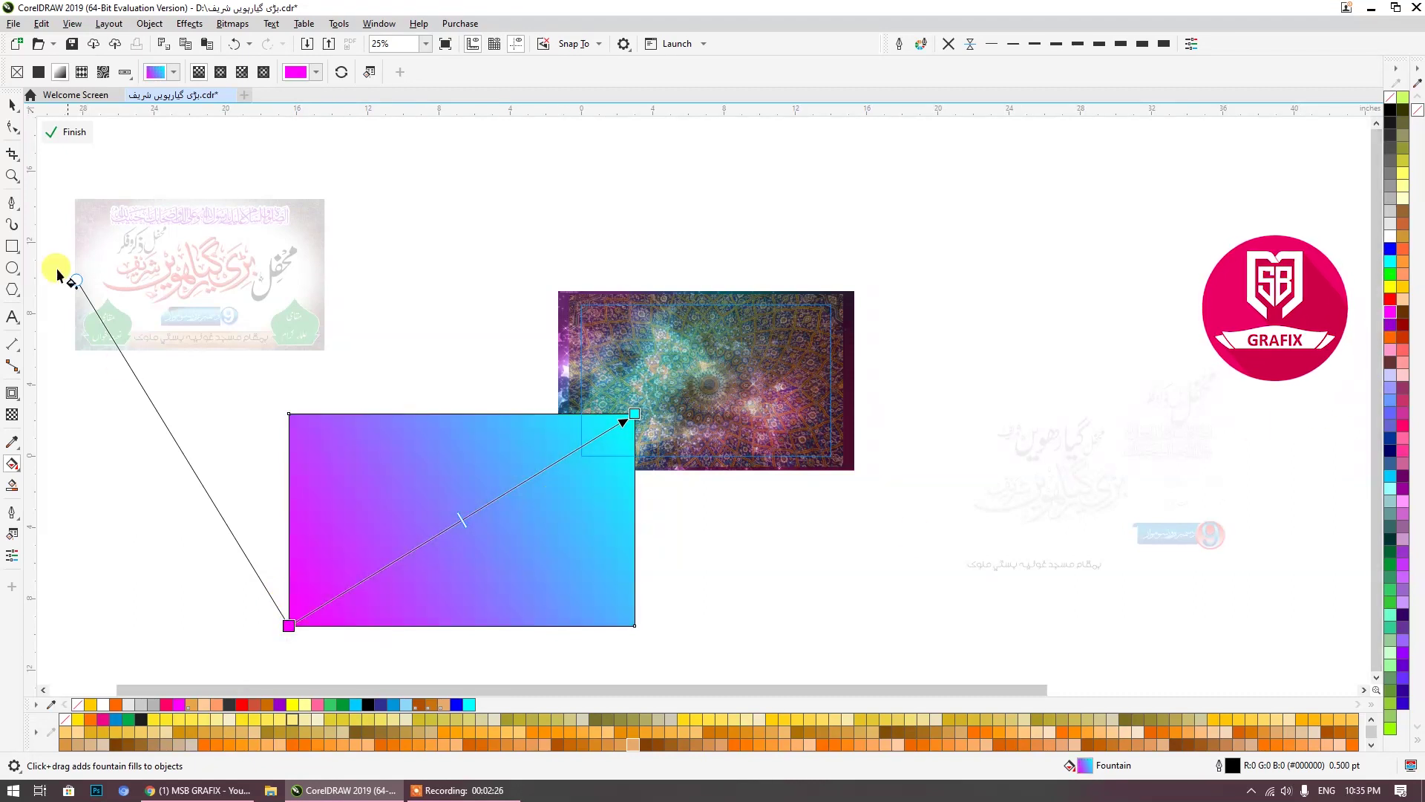
click(10, 106)
click(951, 46)
Step: Move the gradient rectangle over the images, order it behind both of them, and finish editing the PowerClip
drag(468, 577, 731, 444)
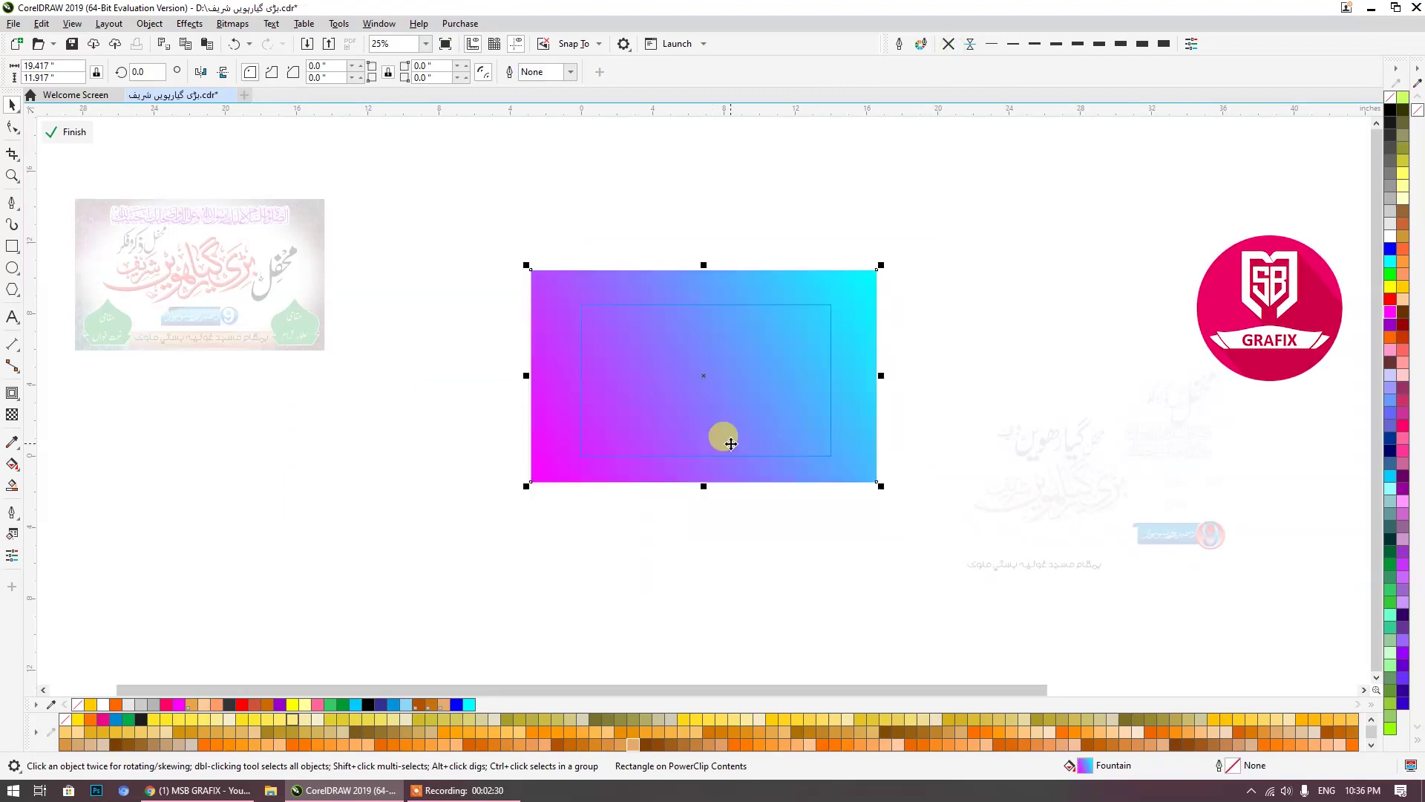
key(ctrl+Page_Down)
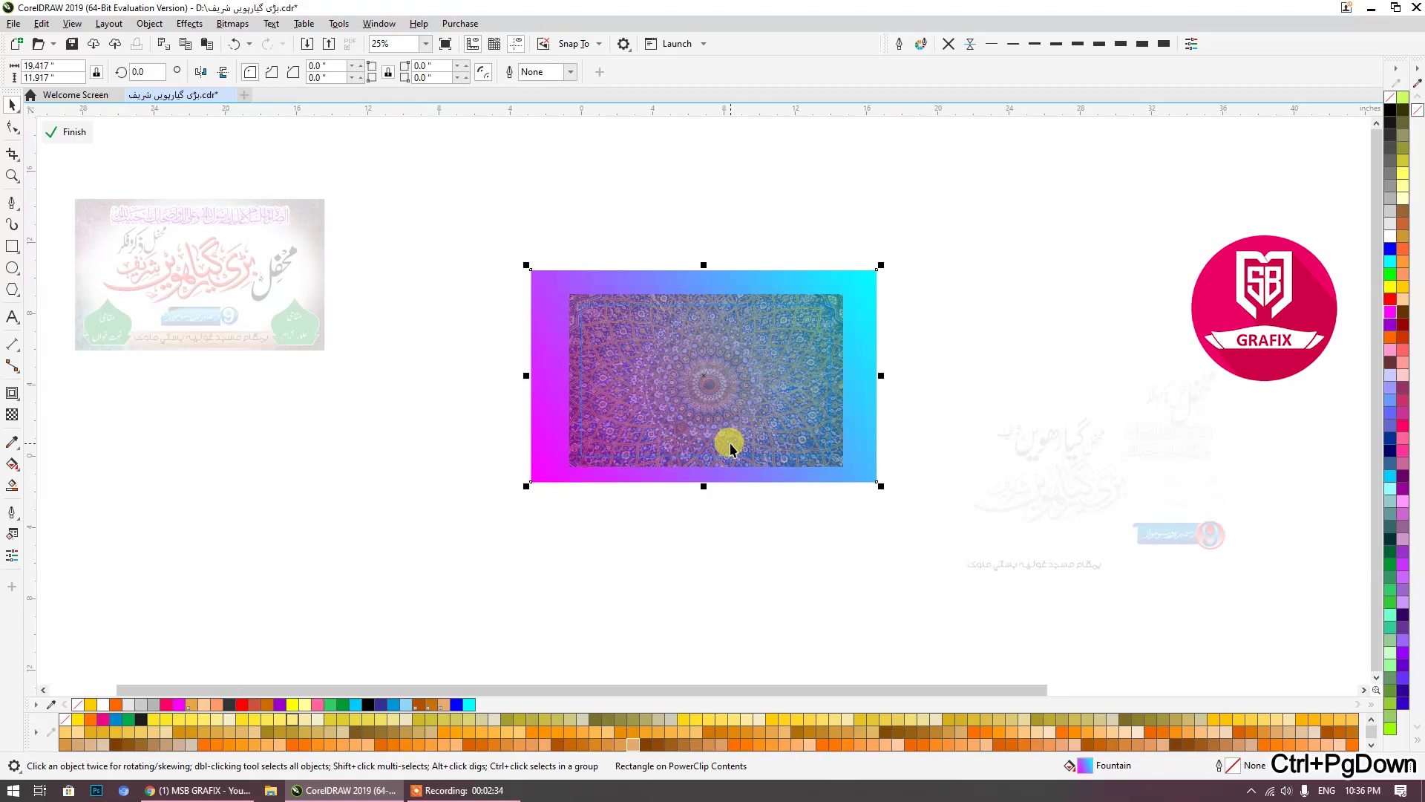
key(Escape)
scroll(776, 375, up, 2)
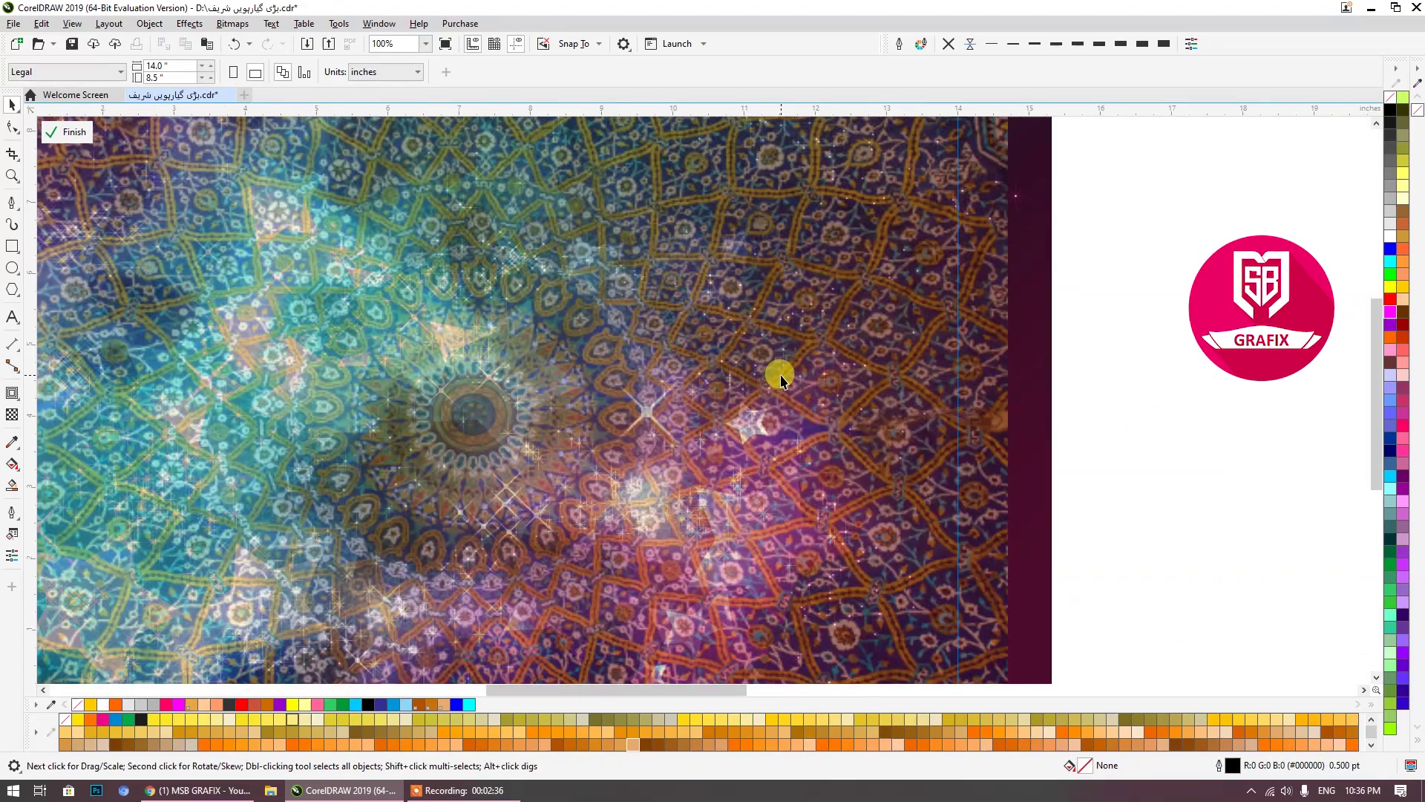
scroll(781, 380, down, 1)
ctrl+click(996, 488)
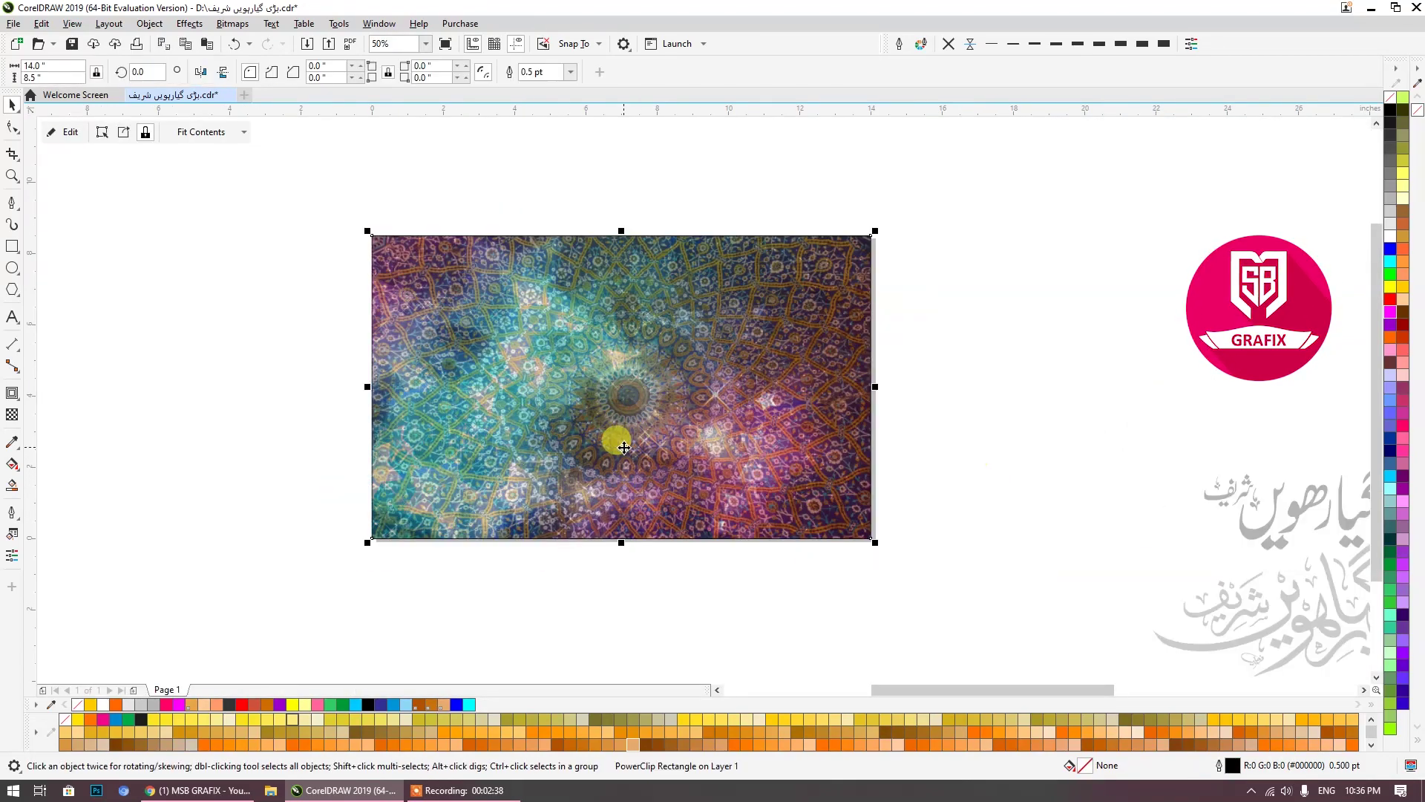
Step: Draw a white ellipse about 13.4 by 7.9 inches without an outline, centred on the page over the background
click(11, 268)
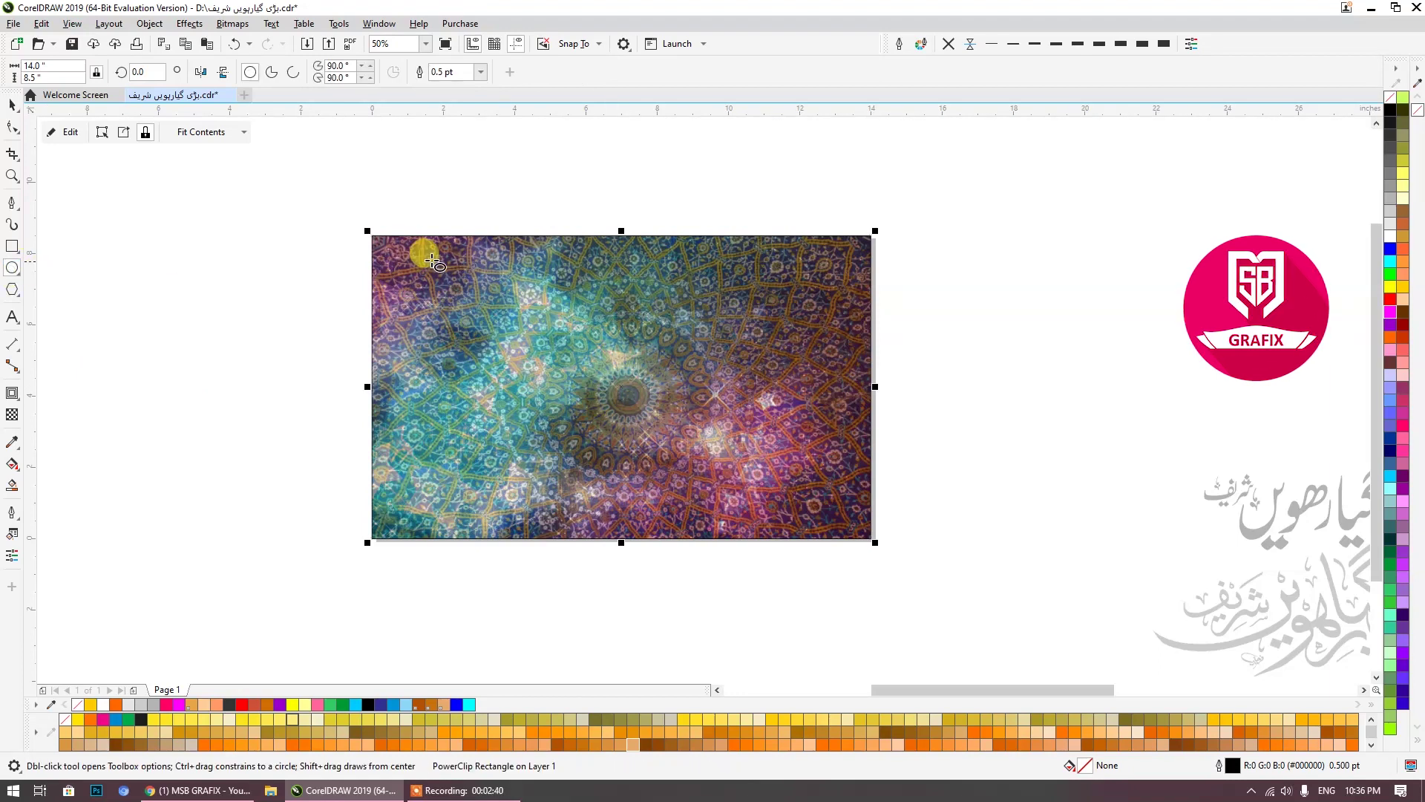
drag(389, 248, 866, 533)
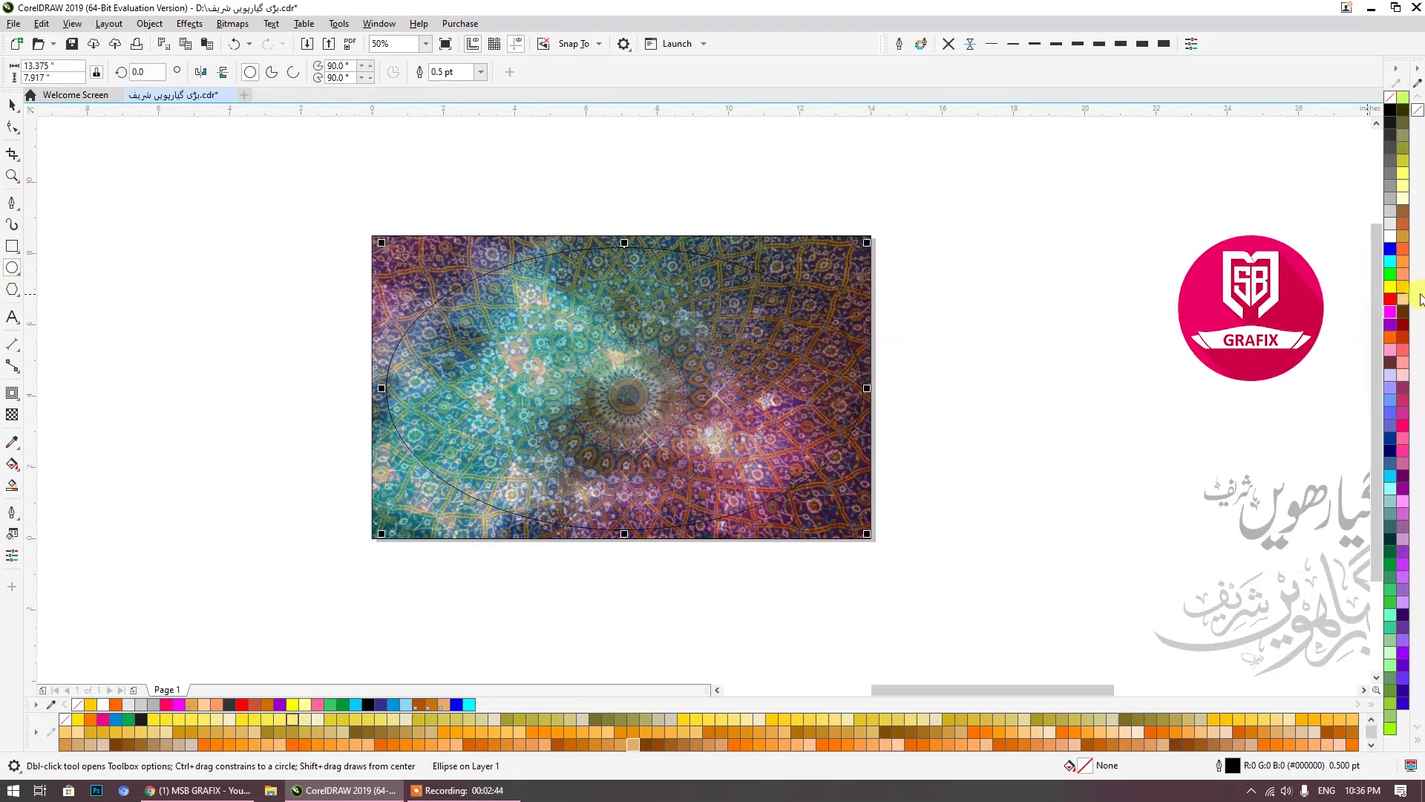
click(1390, 236)
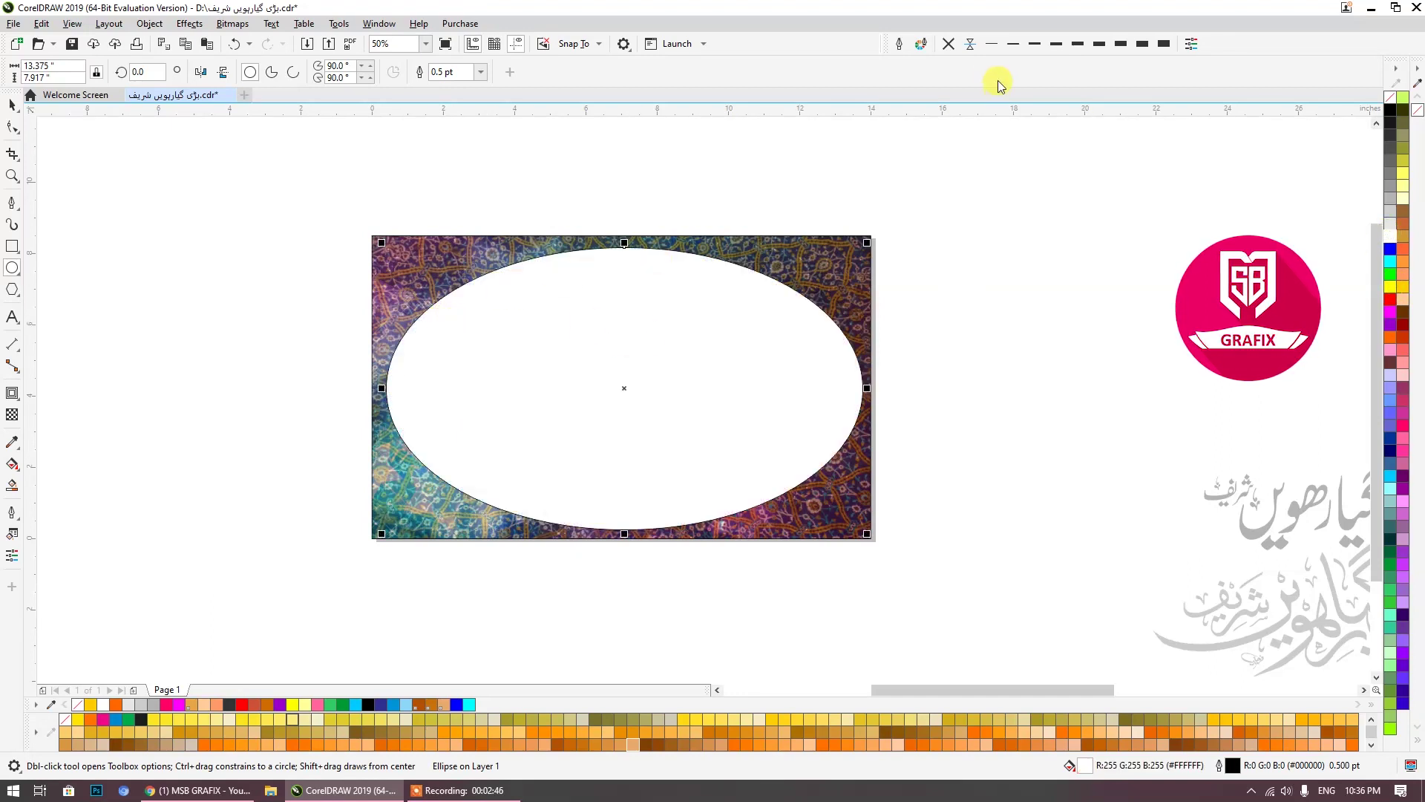
click(947, 44)
click(11, 104)
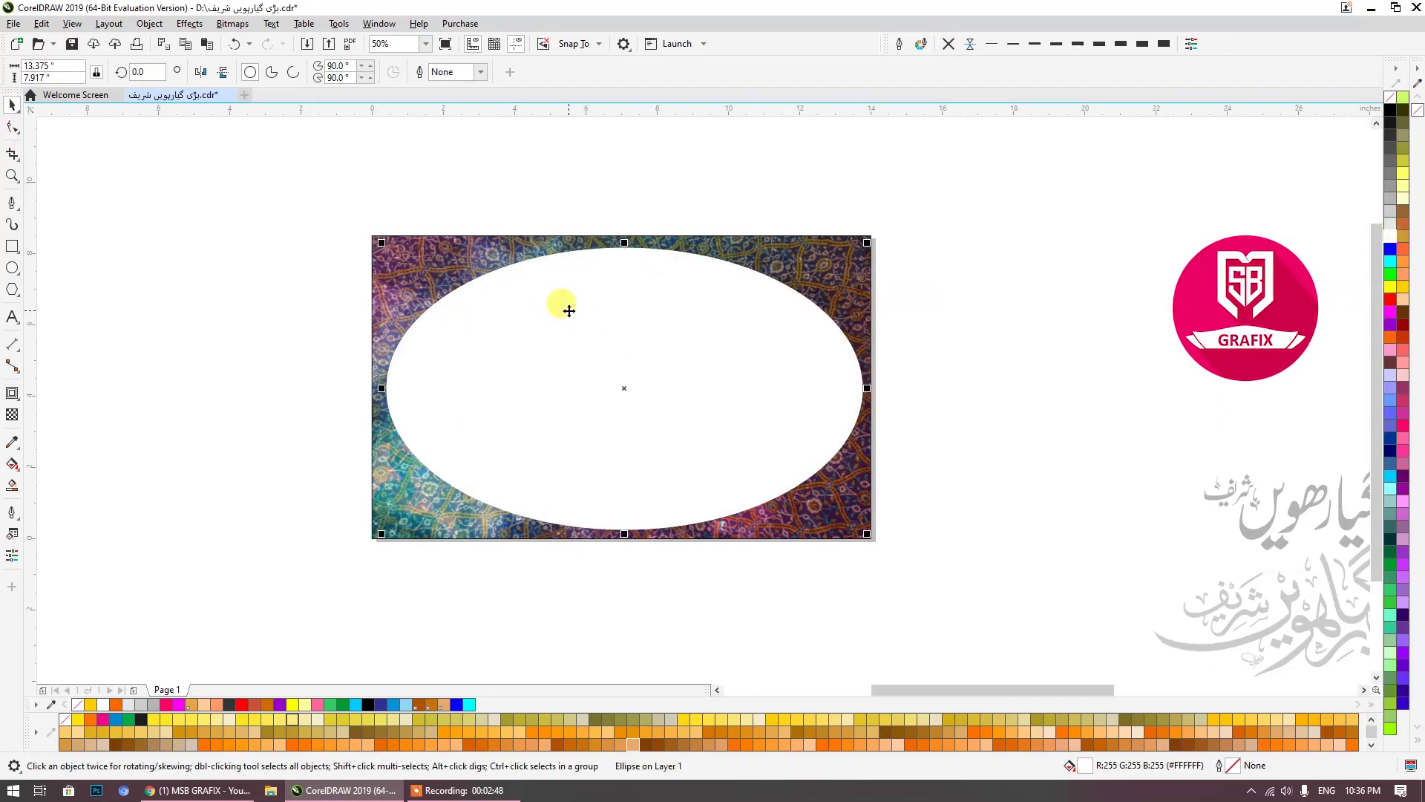
key(p)
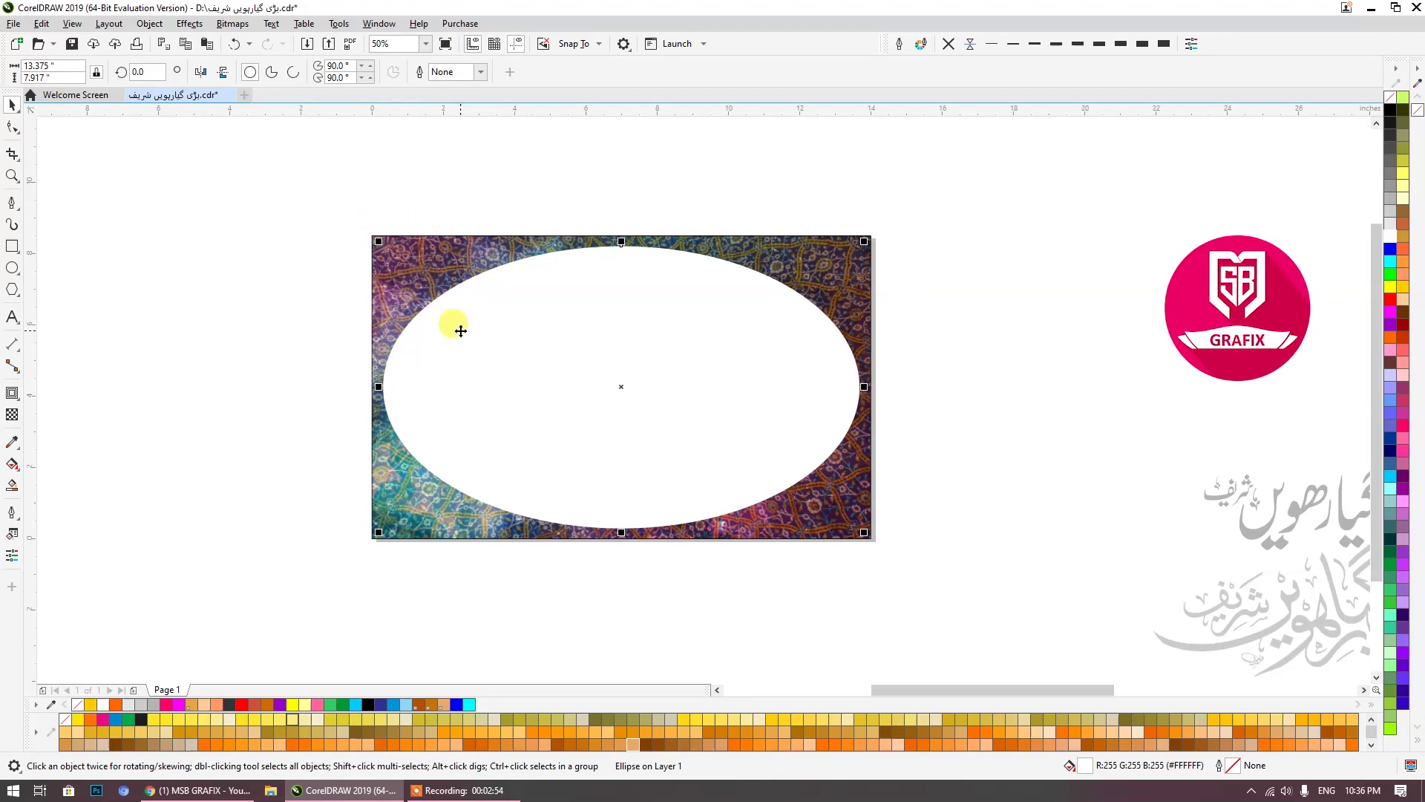
Step: Apply a Gaussian Blur with a radius of 172.8 pixels to the white ellipse
click(185, 24)
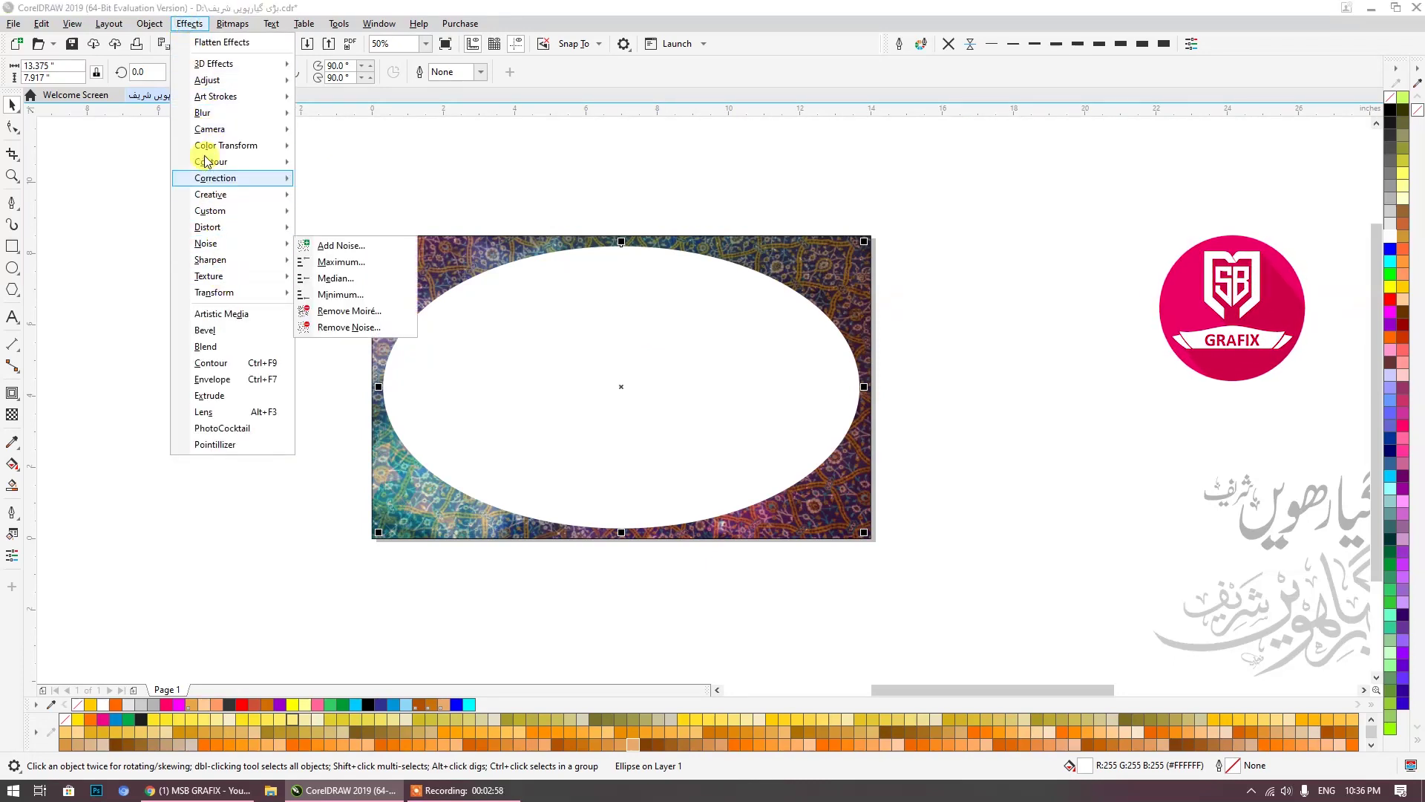
mouse_move(202, 113)
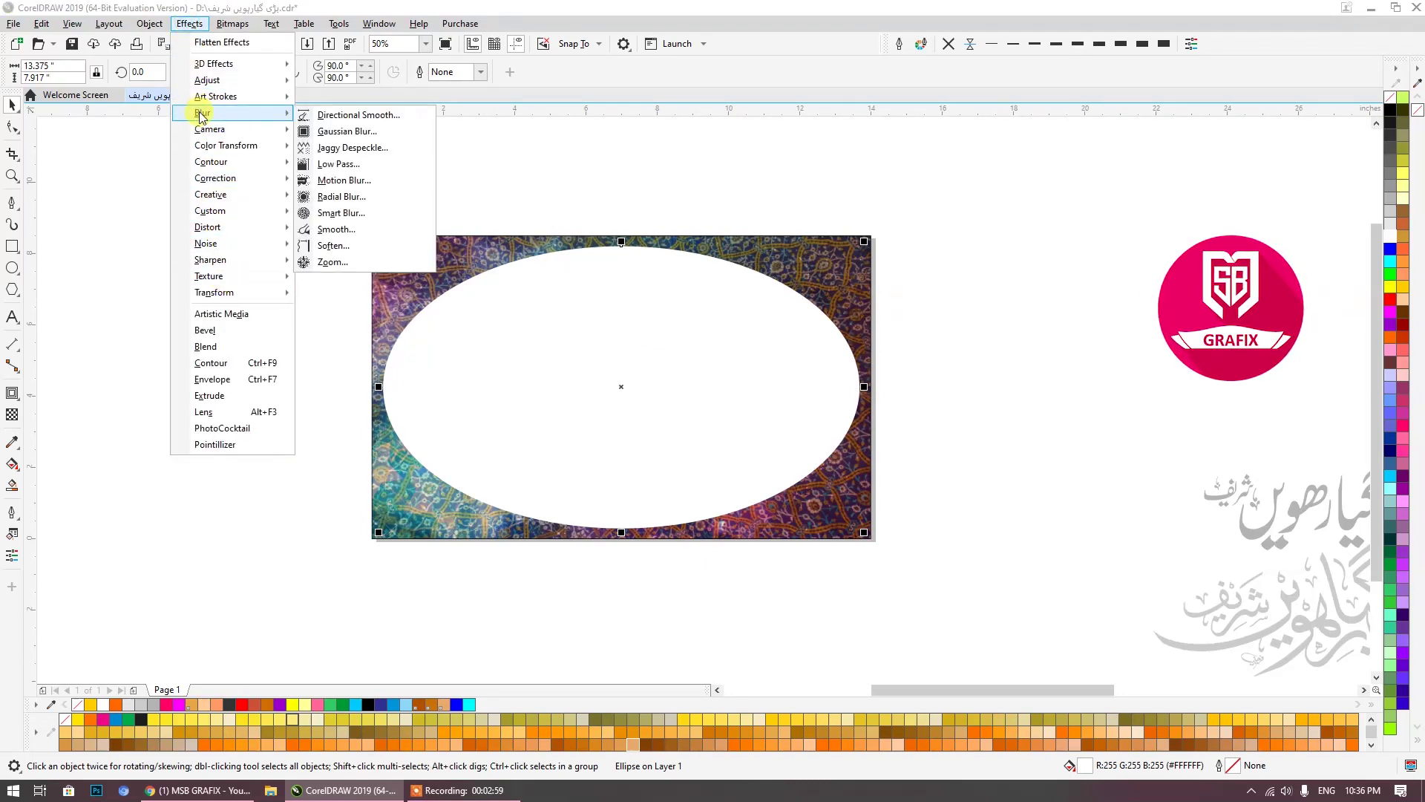
click(339, 138)
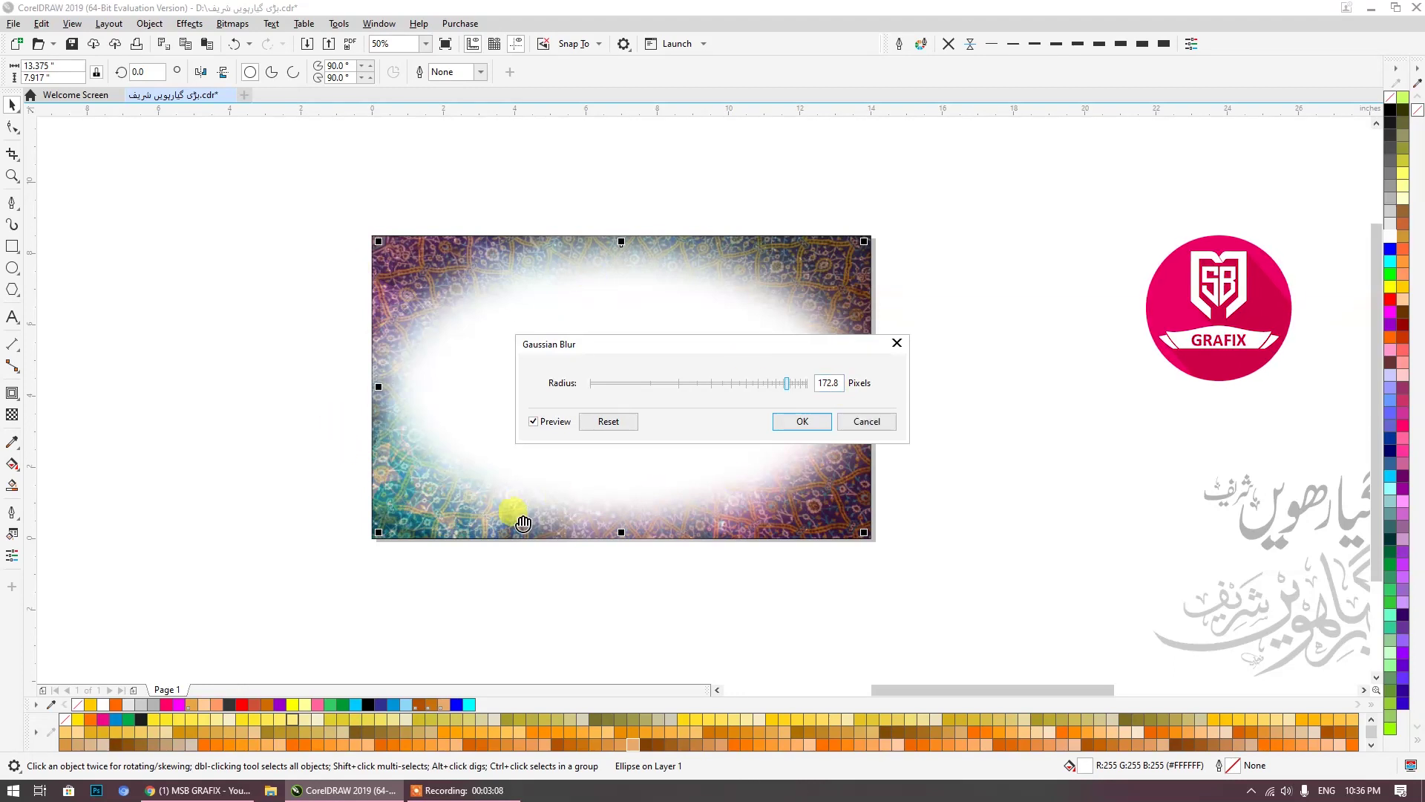
click(799, 424)
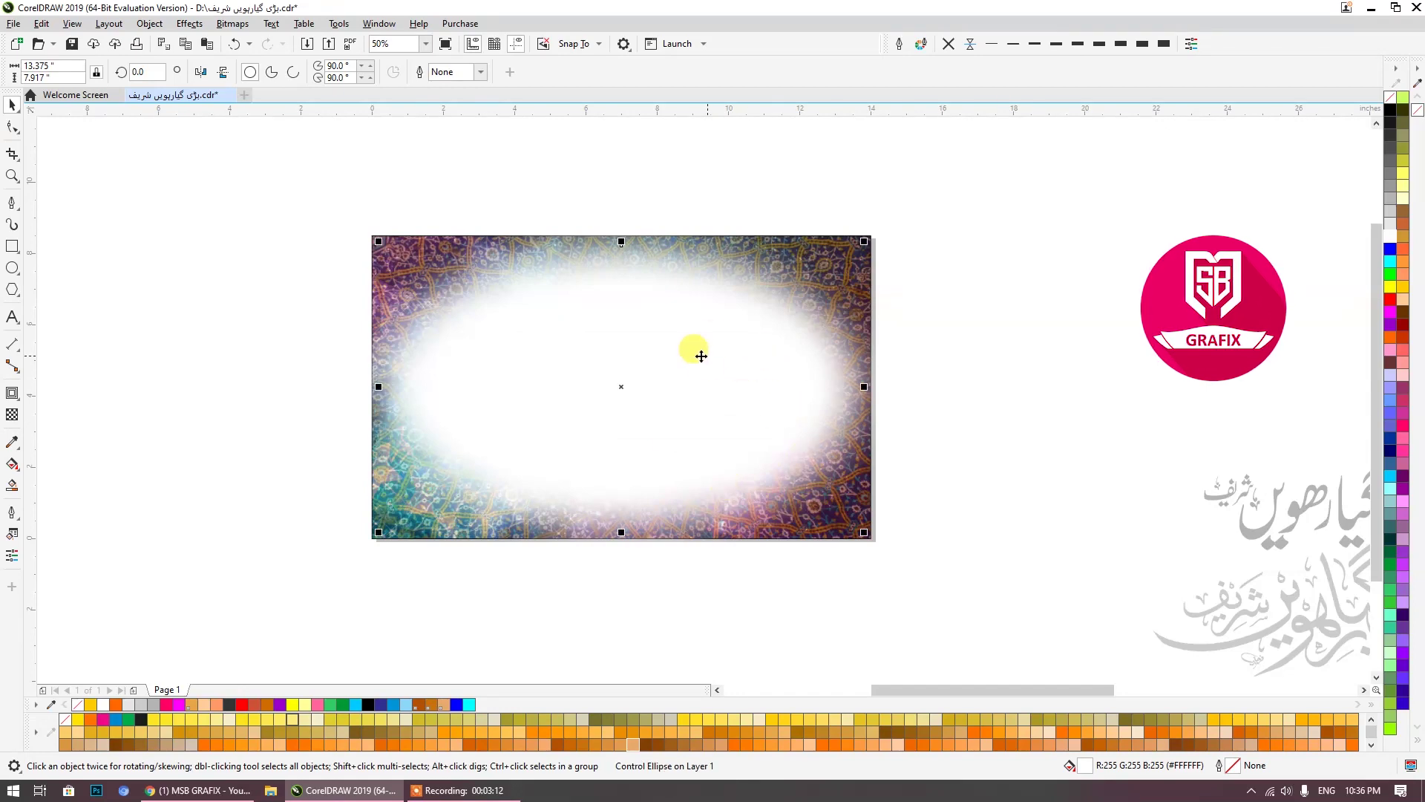
Step: Move the blurred ellipse off the page and PowerClip it inside the background rectangle
drag(701, 355, 322, 347)
drag(322, 420, 226, 195)
right_click(226, 195)
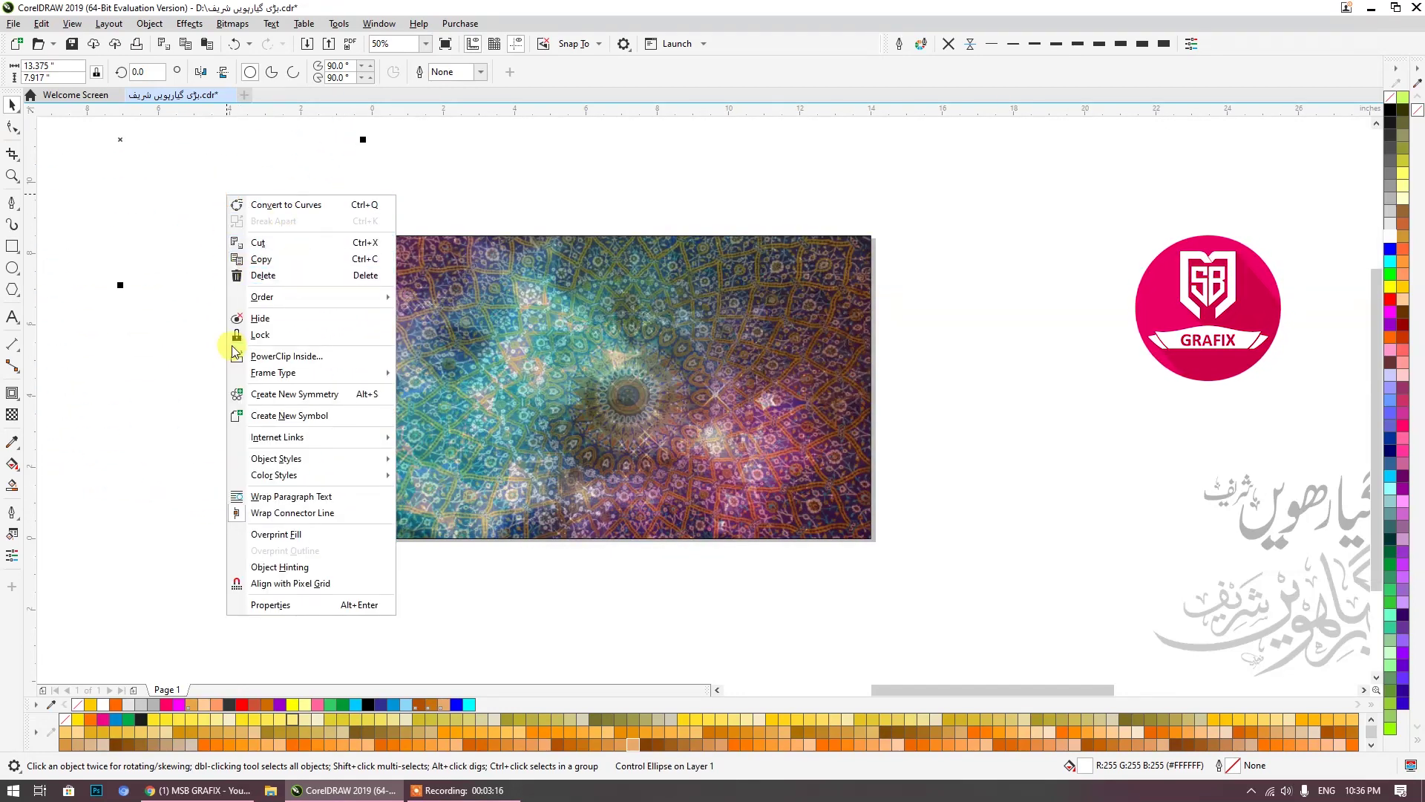
click(284, 358)
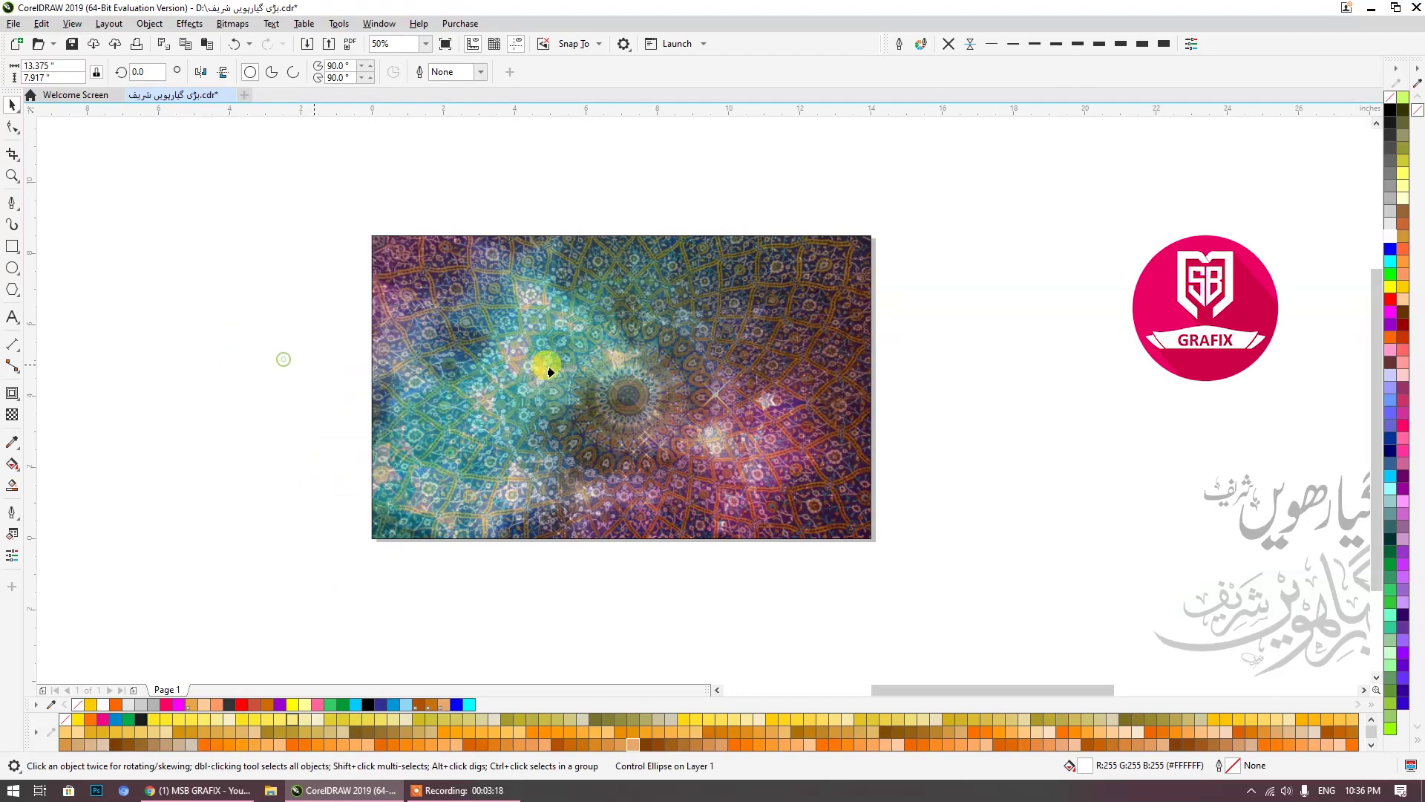
click(547, 373)
Step: Centre the blurred ellipse over the images within the PowerClip contents, and remove the outline of the PowerClip rectangle
scroll(562, 372, down, 2)
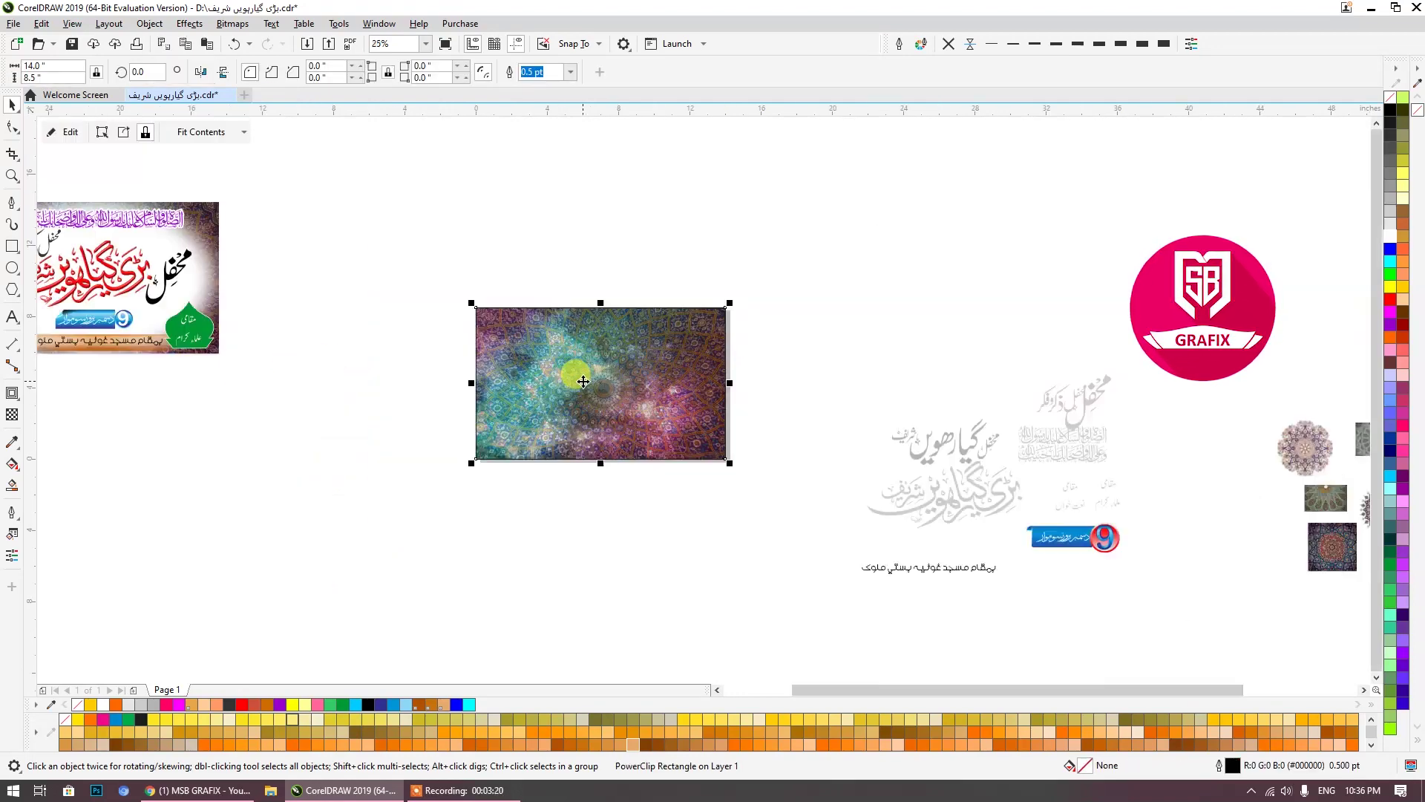
double_click(584, 381)
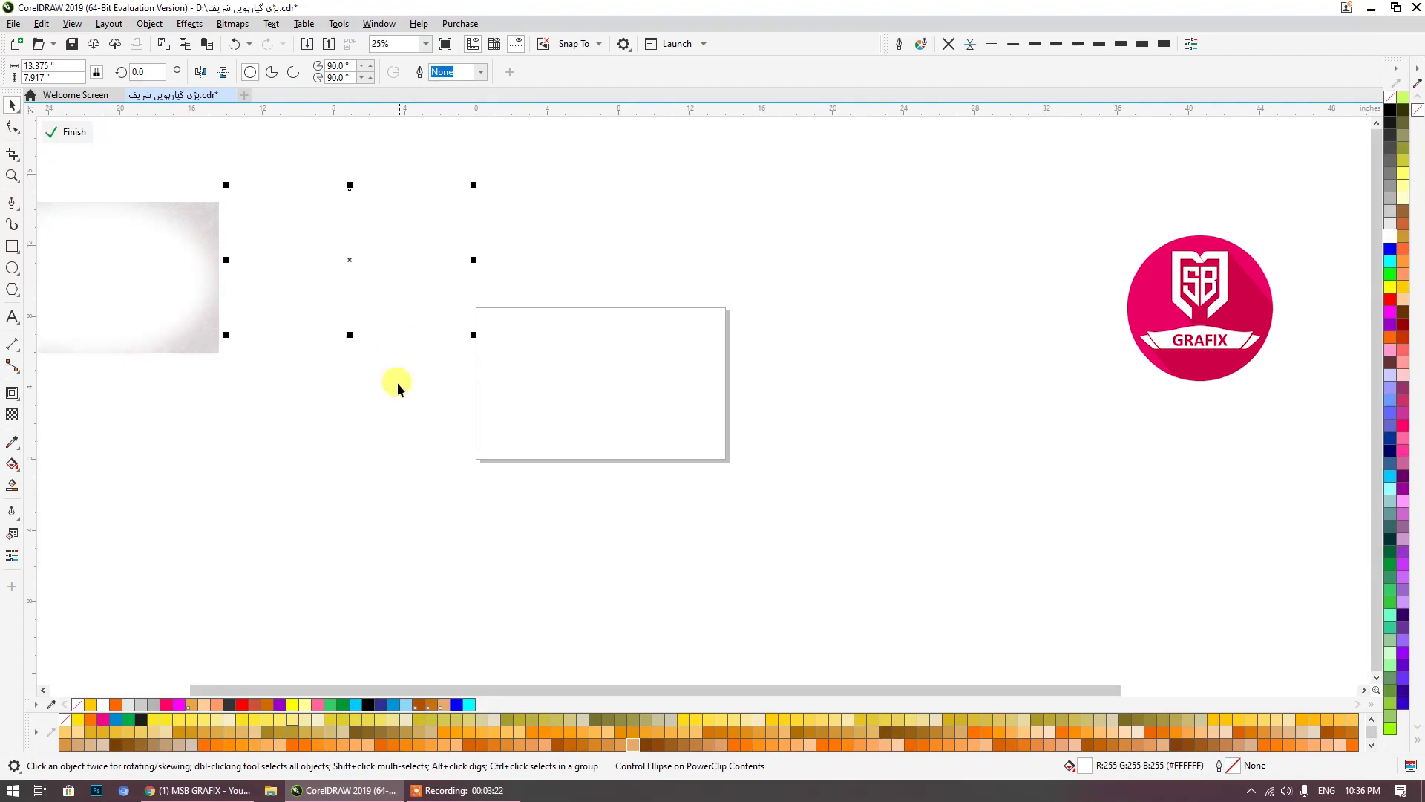
drag(335, 246, 537, 221)
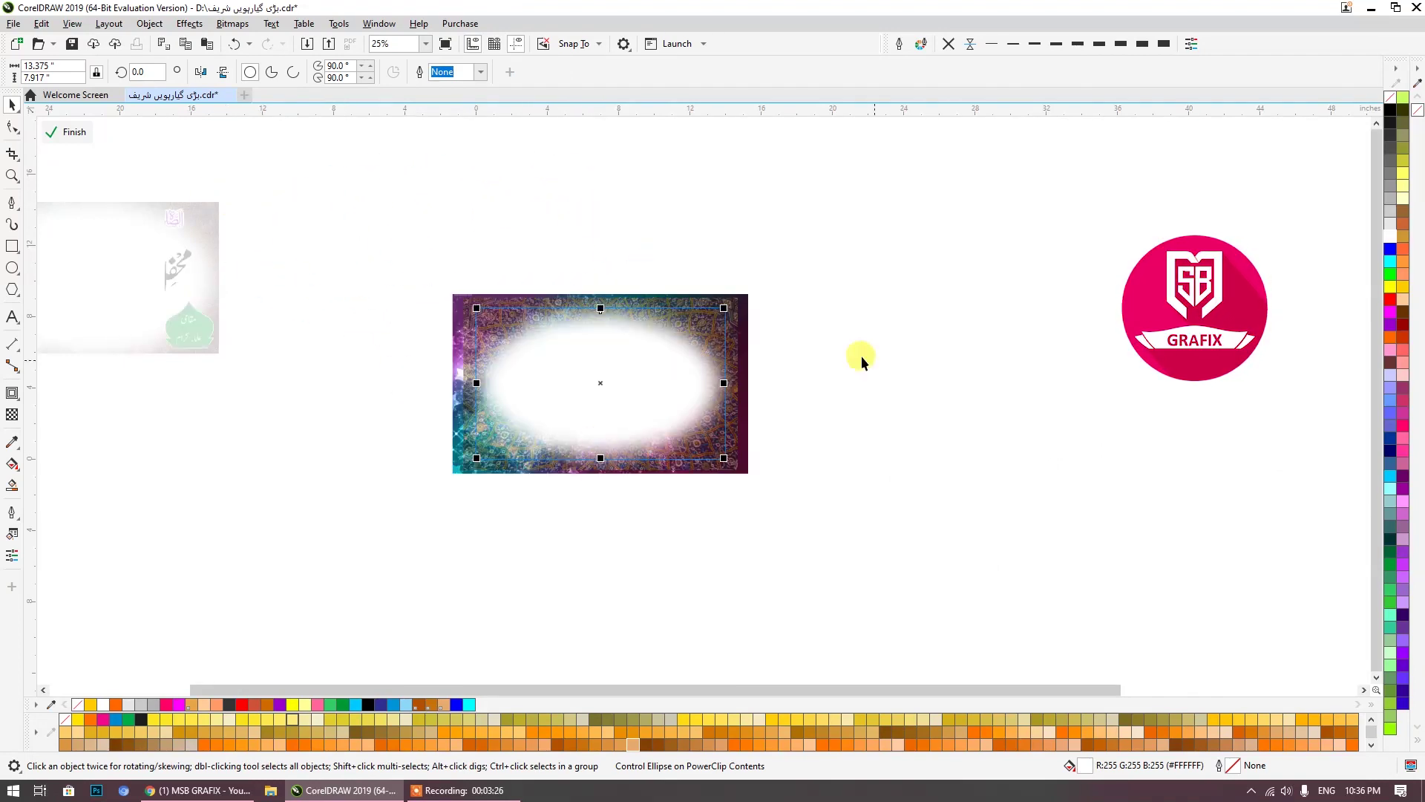
click(854, 429)
scroll(661, 404, up, 1)
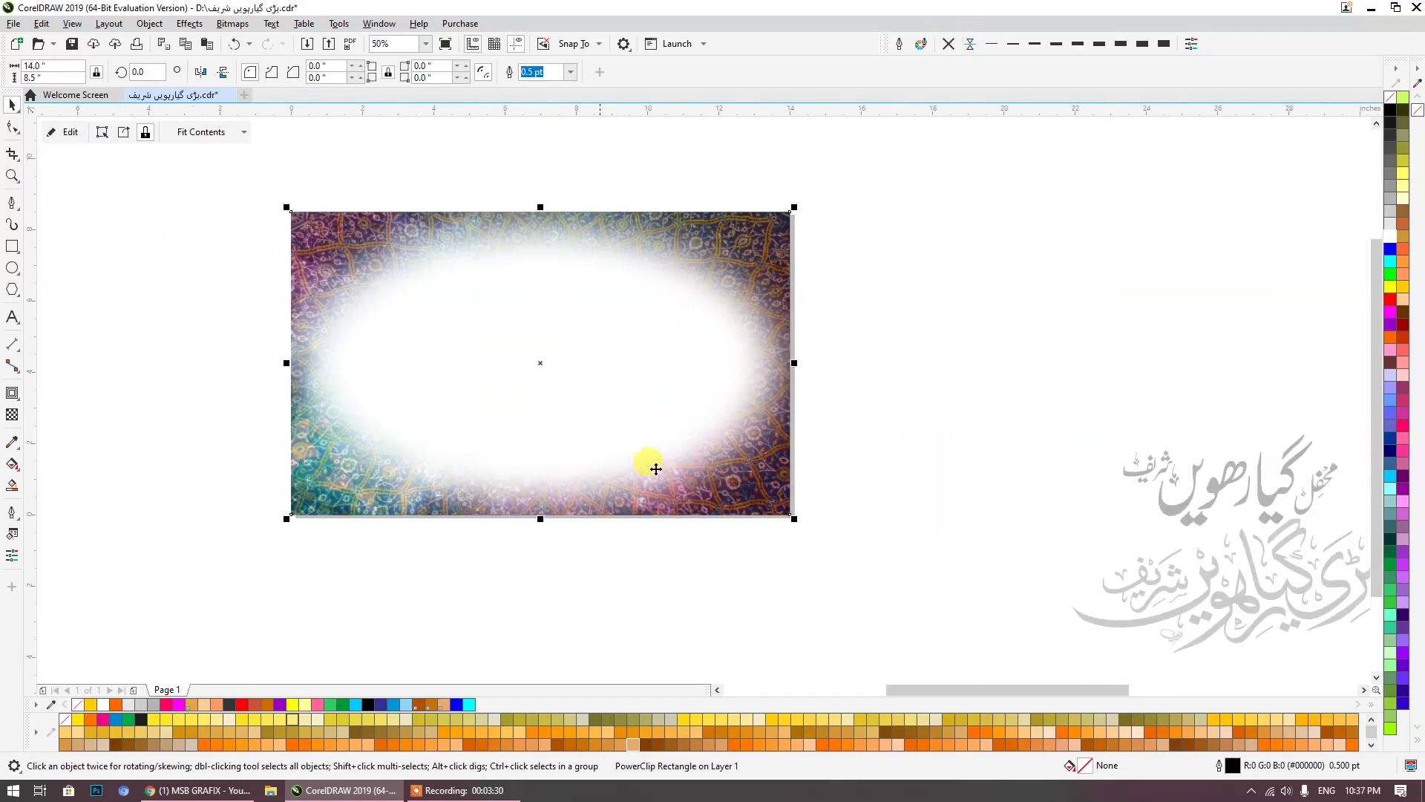
scroll(748, 369, down, 1)
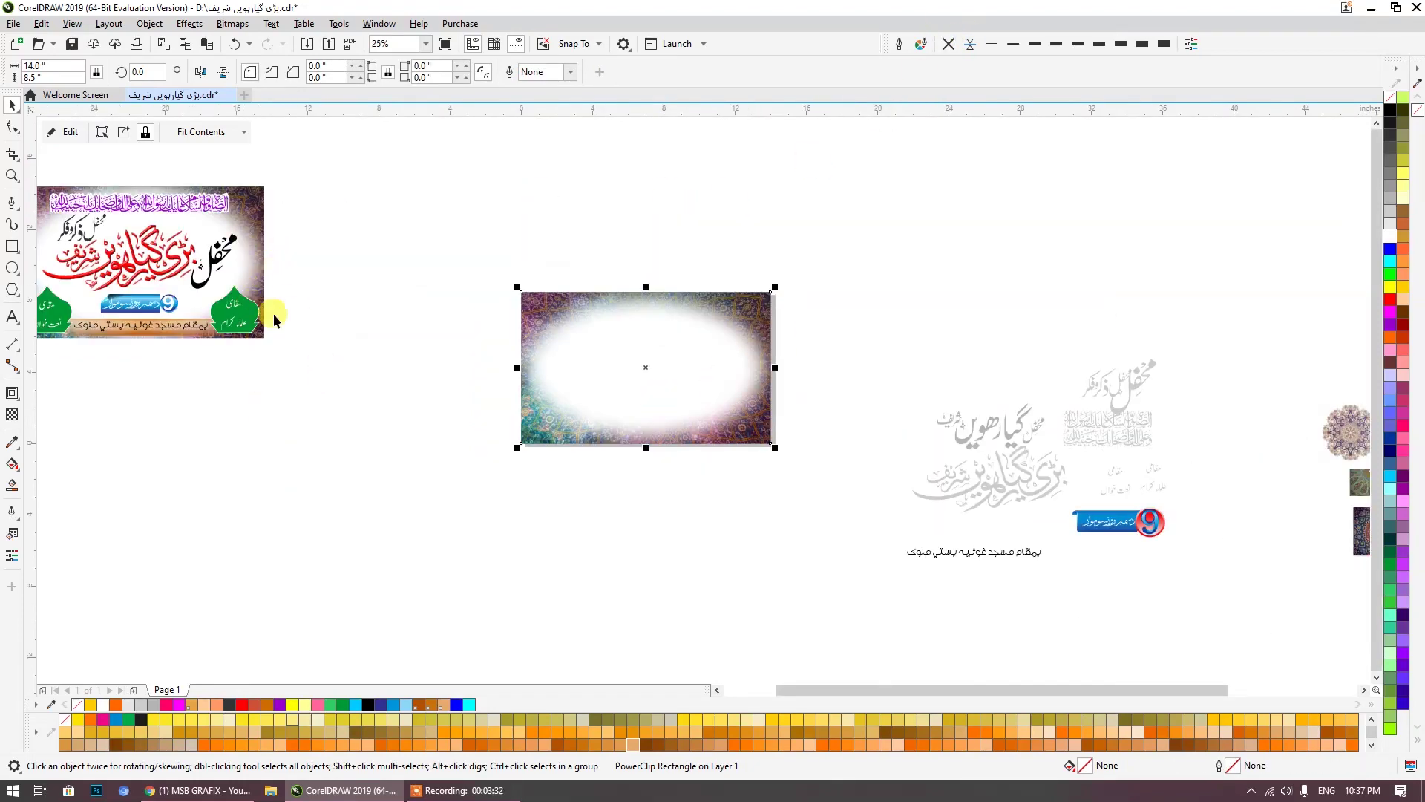
Step: Within the PowerClip, resize the blurred ellipse about its centre to about 12.5 inches wide and 8.3 inches high
ctrl+click(653, 372)
scroll(662, 379, up, 1)
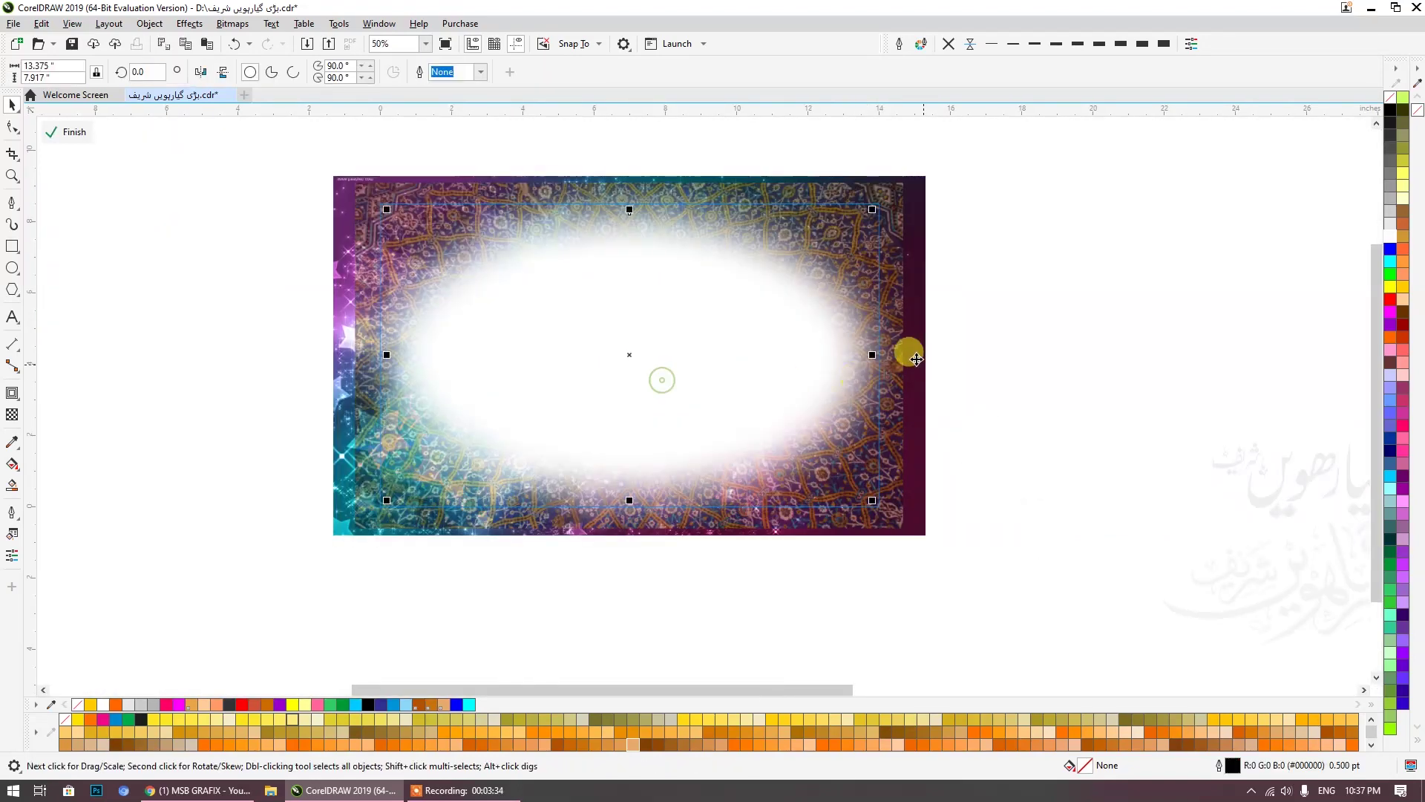
scroll(872, 362, up, 1)
drag(900, 349, 883, 349)
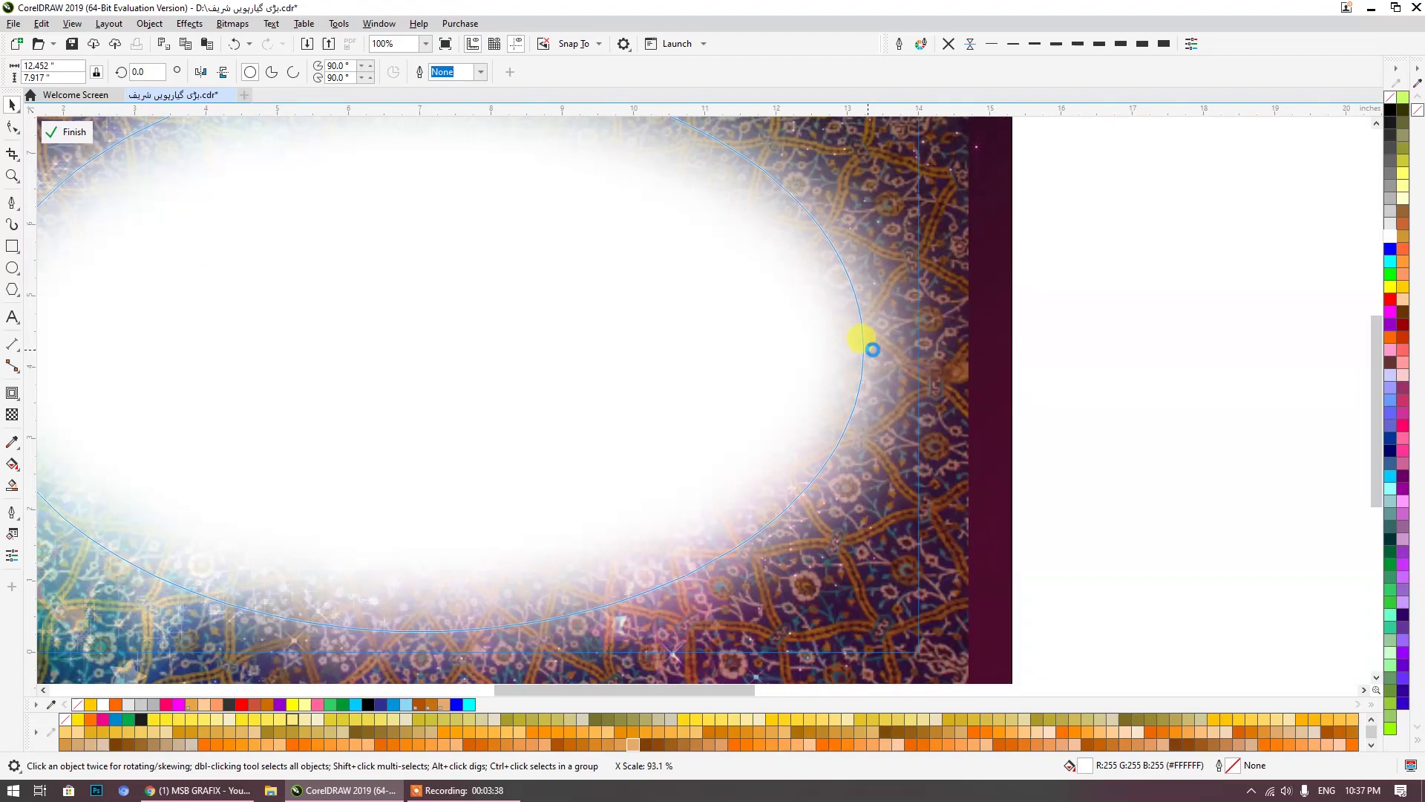
drag(874, 350, 874, 349)
scroll(909, 488, down, 1)
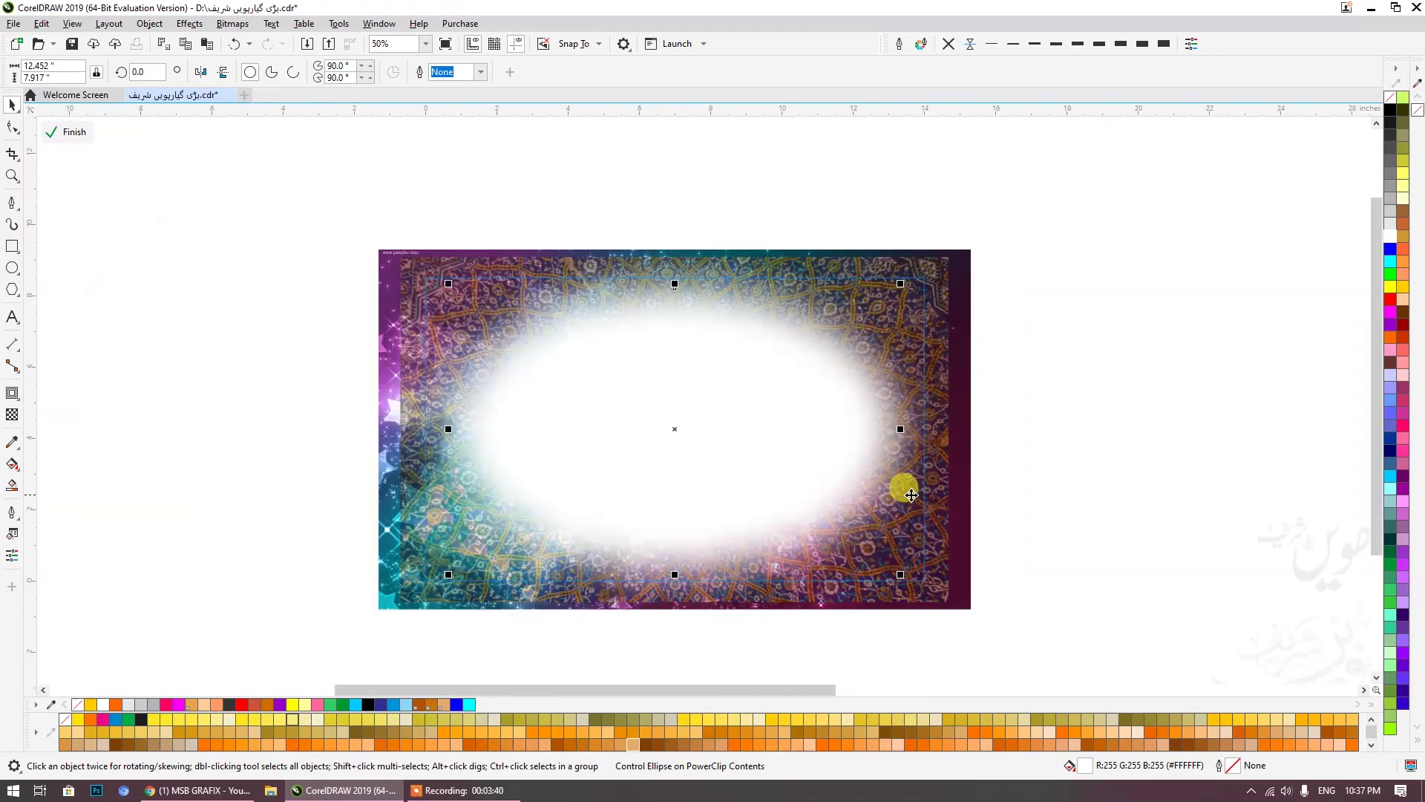
scroll(675, 571, up, 1)
drag(659, 562, 676, 562)
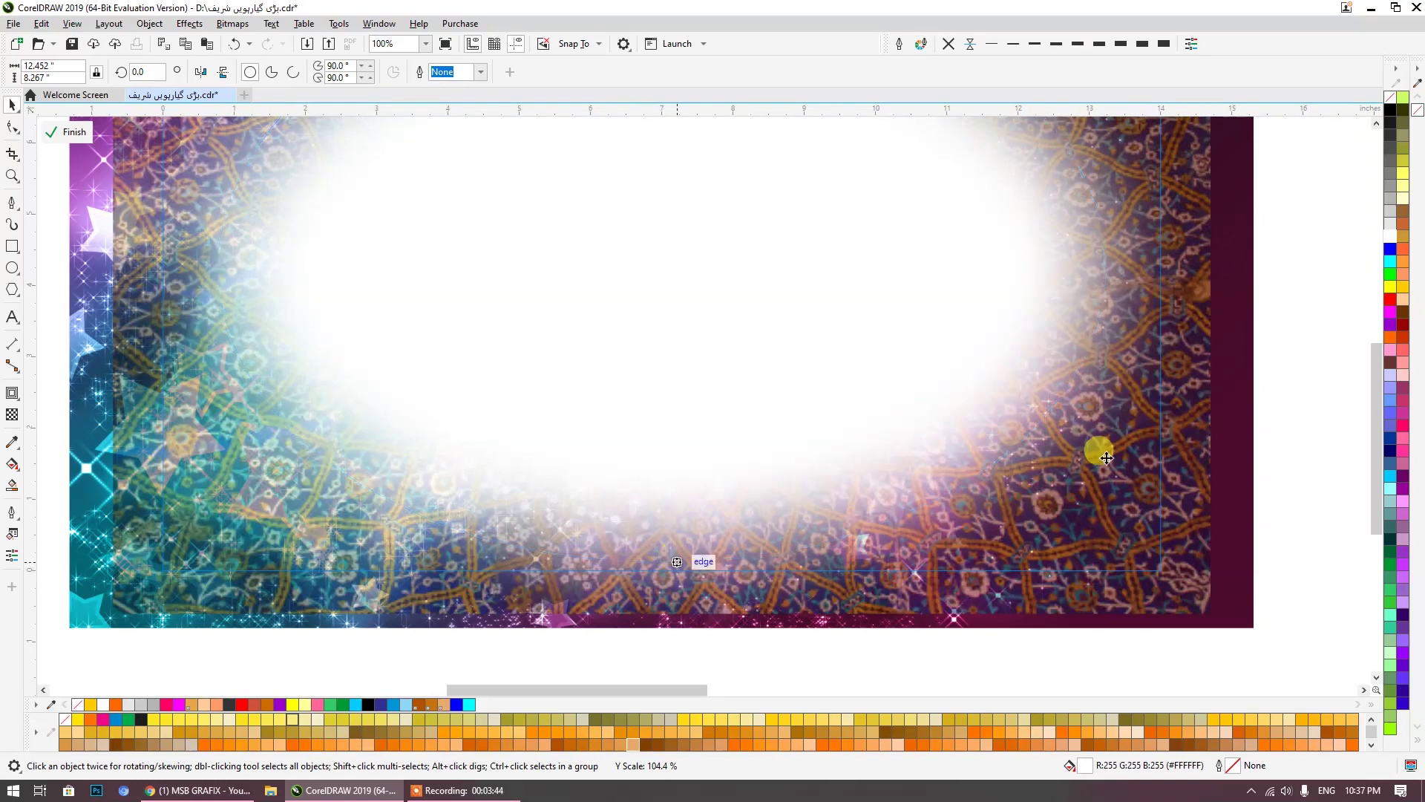
click(805, 420)
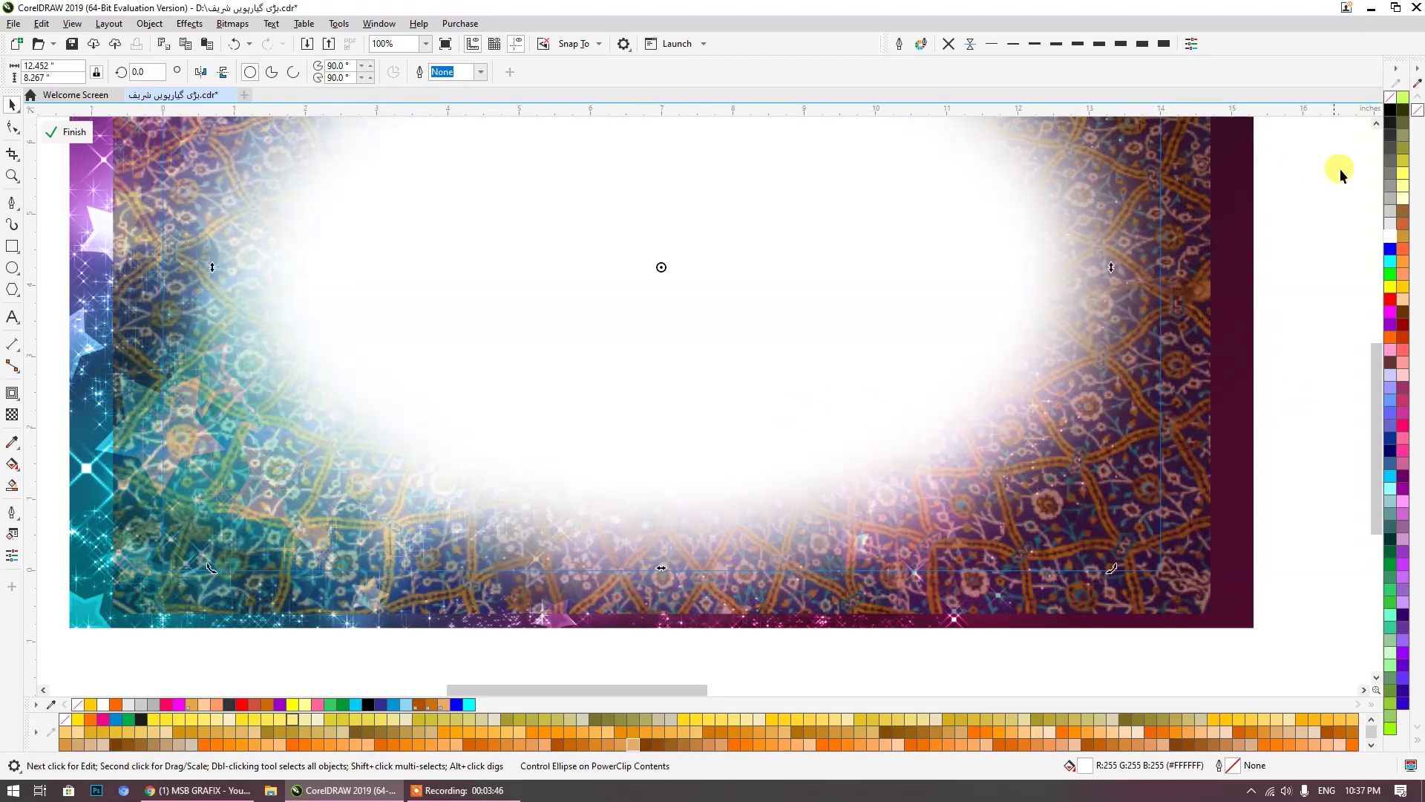
scroll(776, 273, down, 2)
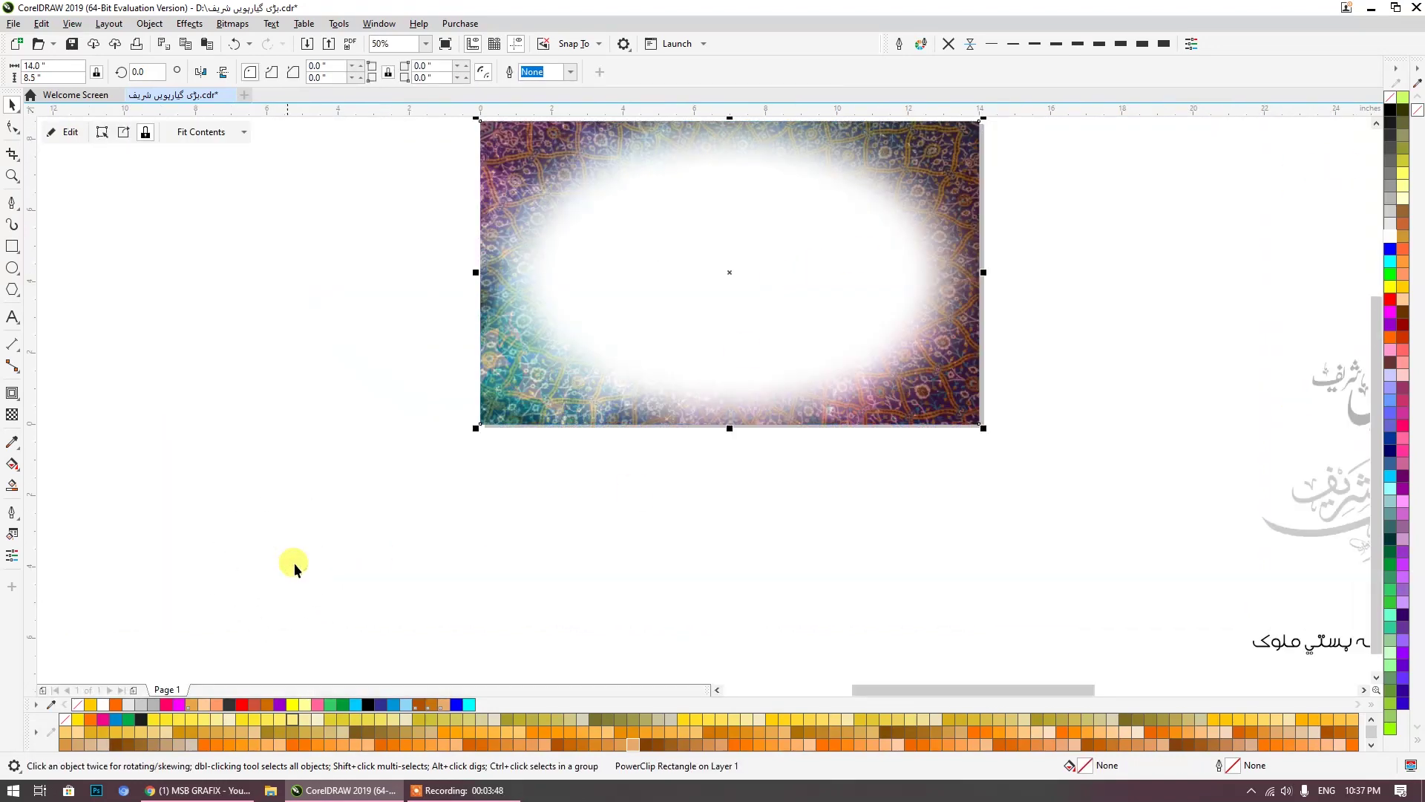
click(1017, 388)
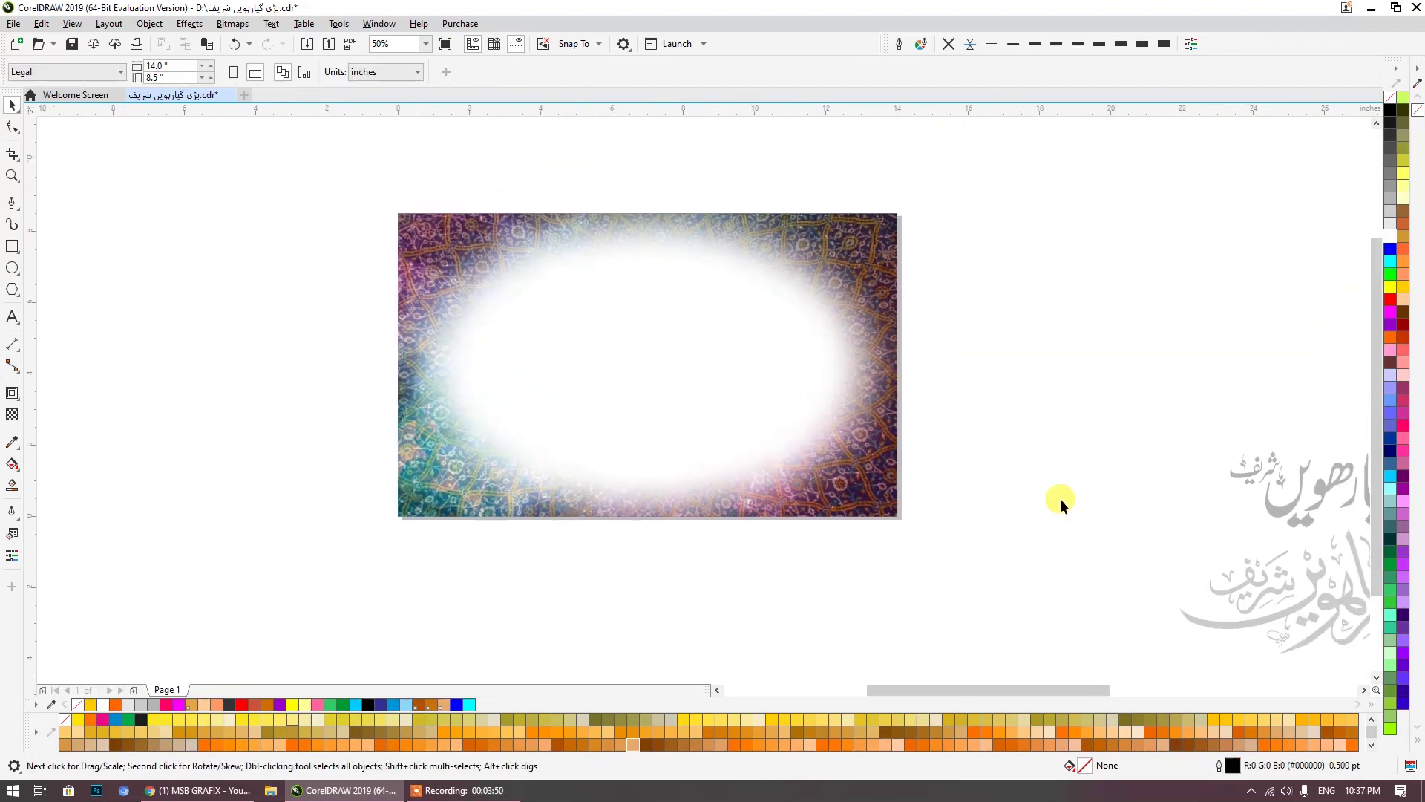
Step: Centre the large grey Urdu title calligraphy on the page and enlarge it proportionally to about 10 by 4.3 inches
click(1273, 618)
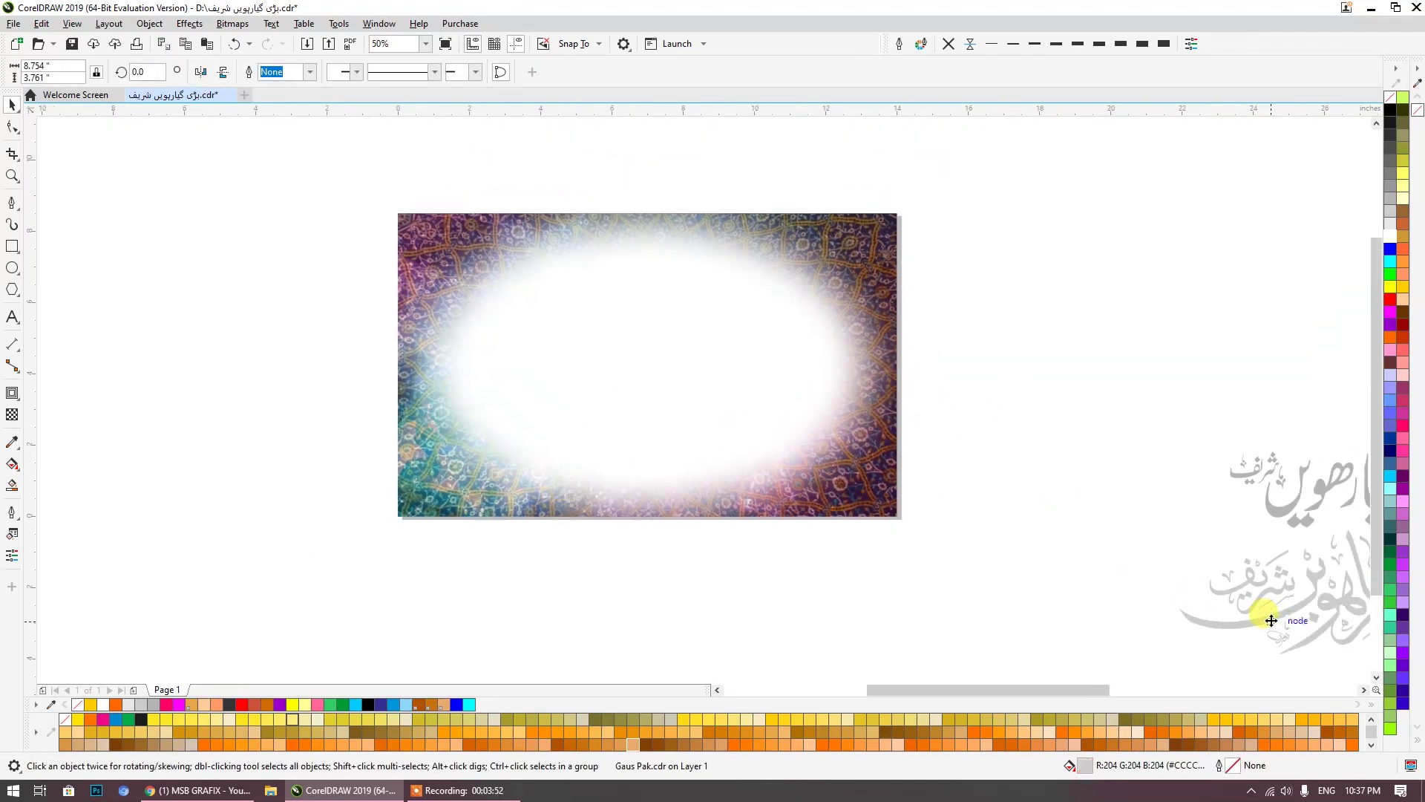
key(p)
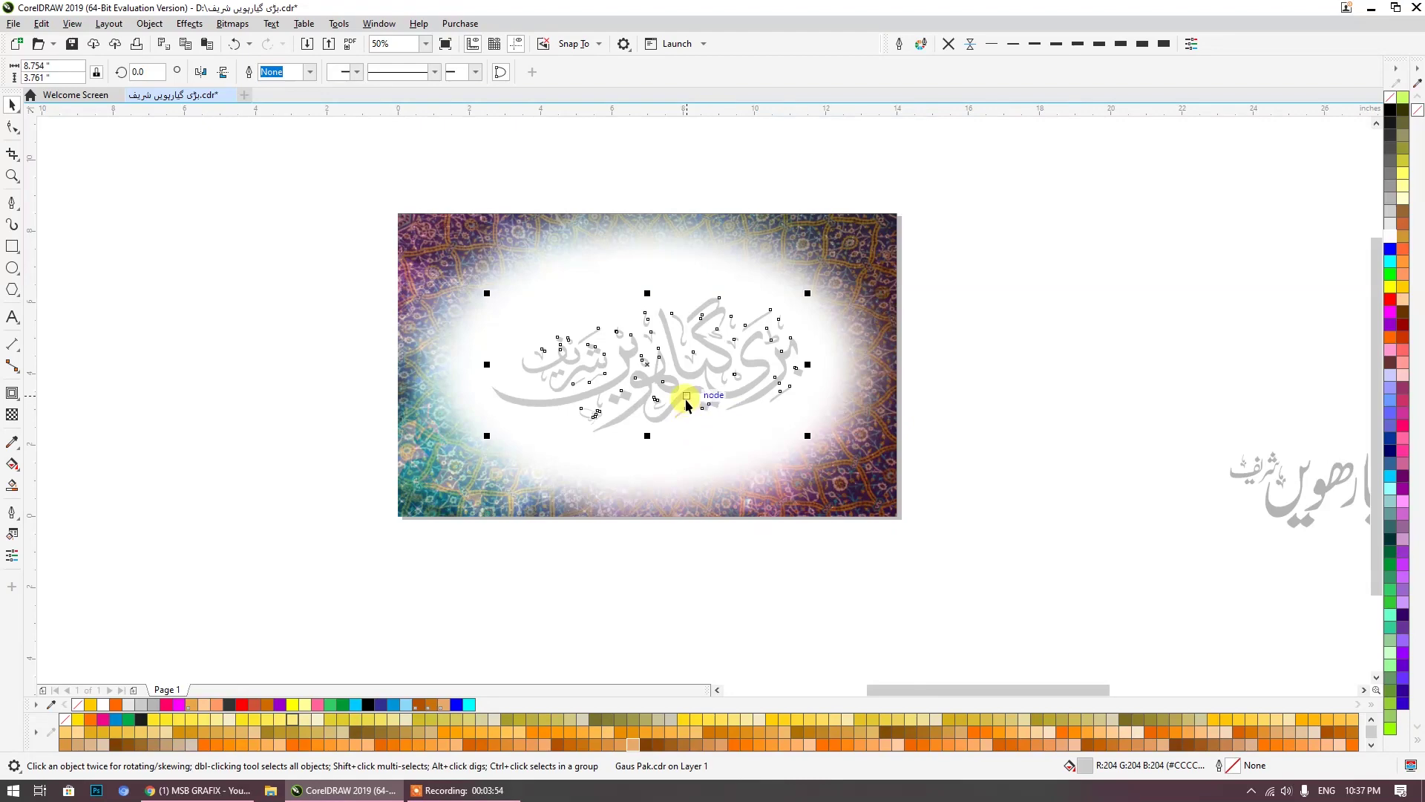
scroll(698, 412, up, 2)
drag(929, 470, 974, 489)
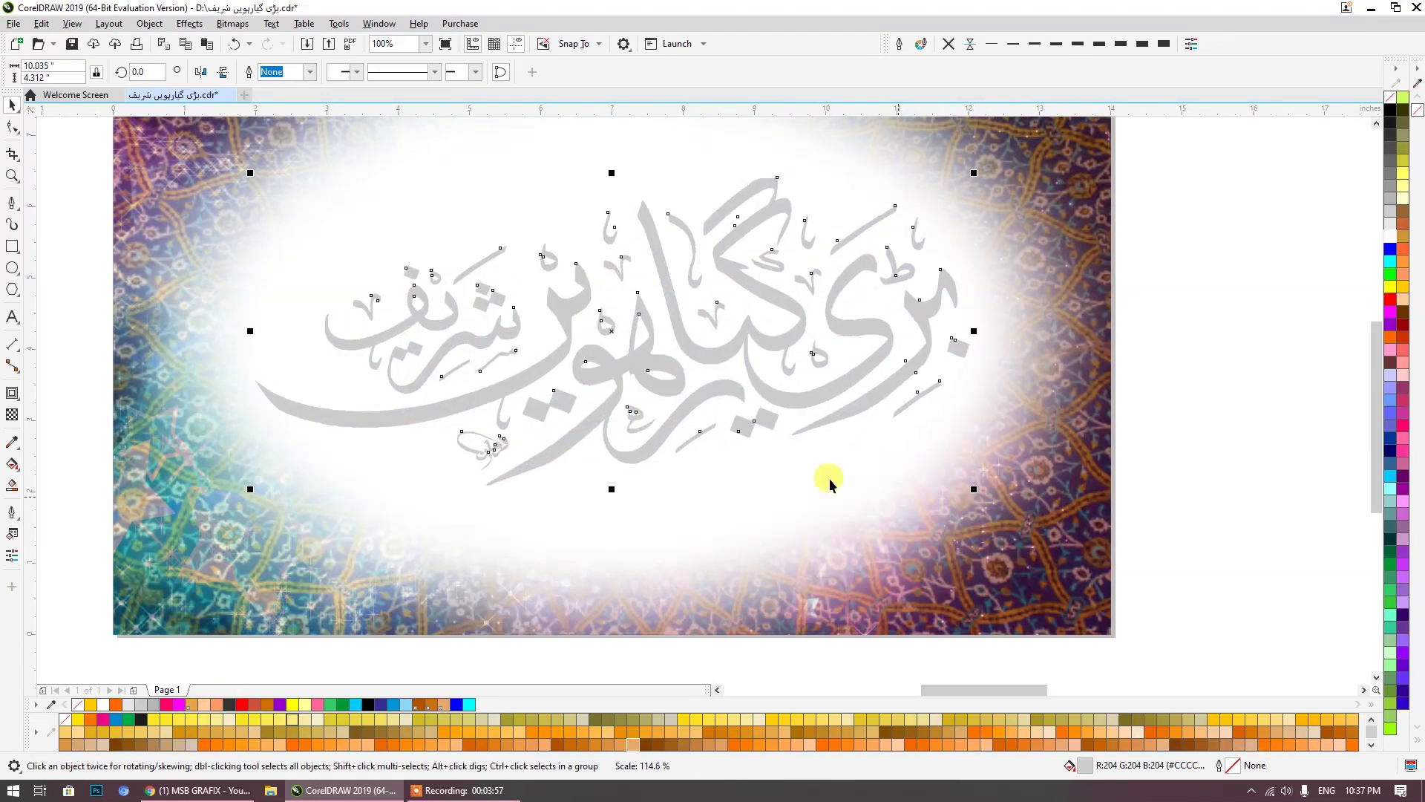
Step: Try a yellow fill on the title calligraphy, and fill it with red instead
click(1403, 286)
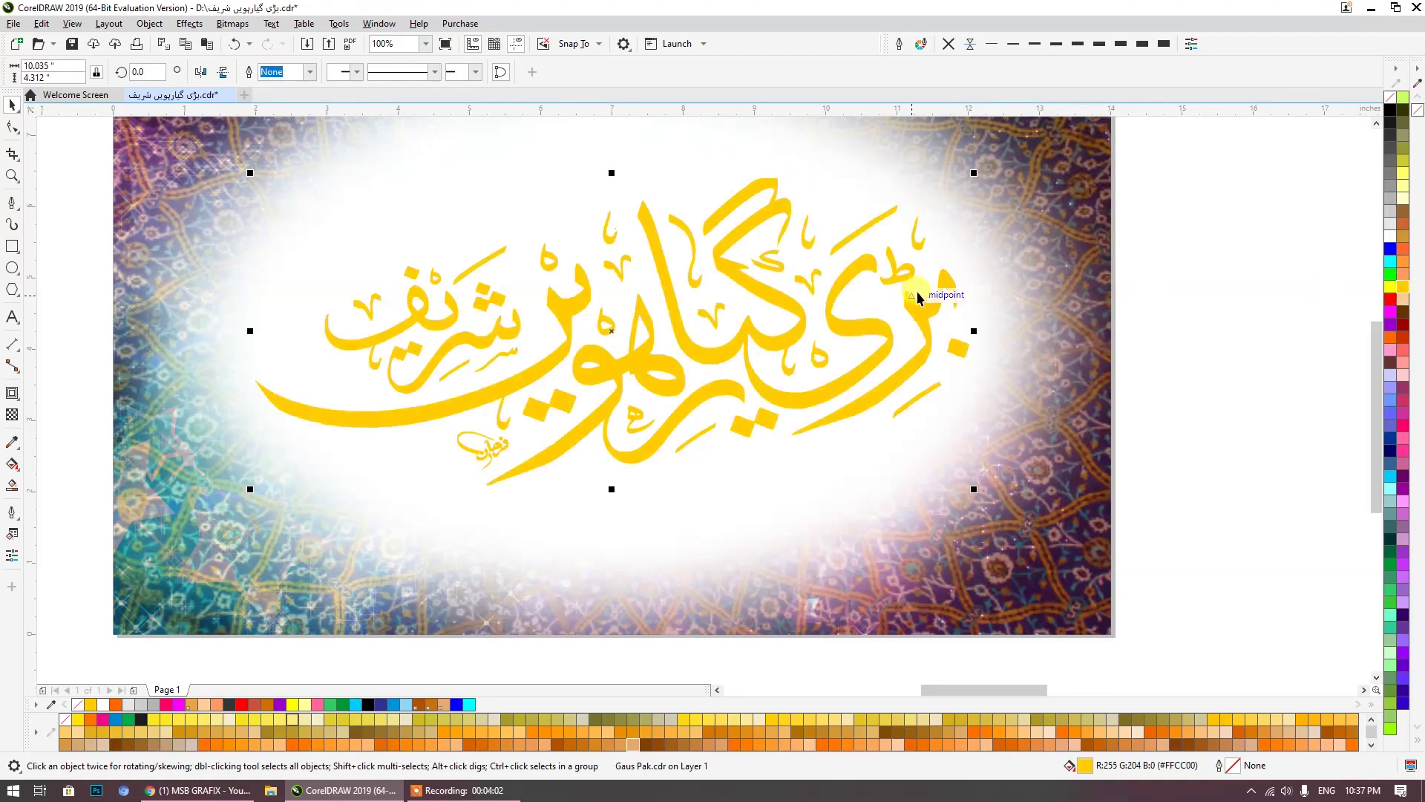
click(1391, 300)
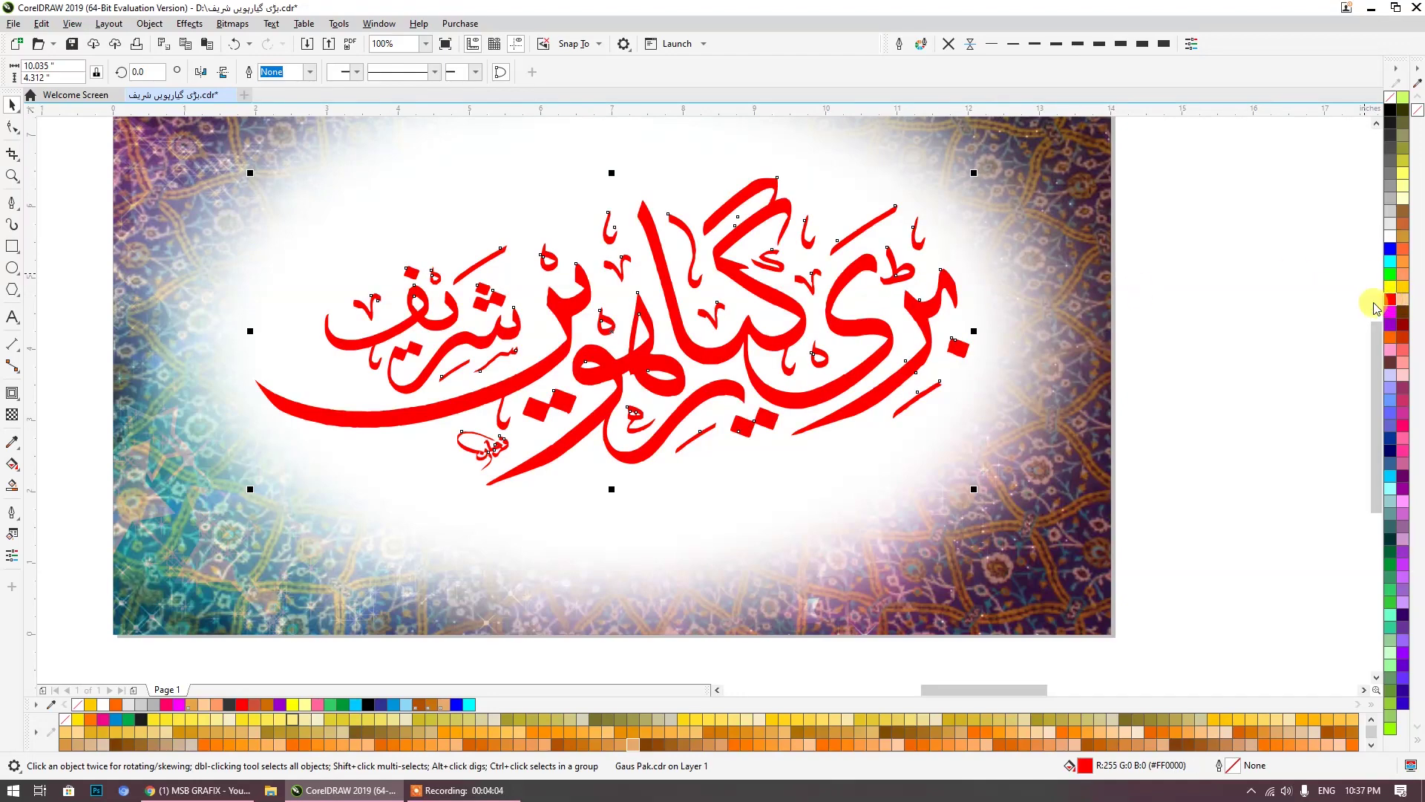
Step: Apply a vertical linear fountain fill to the title calligraphy, running from dark red at the base to bright red at the top
click(12, 464)
drag(977, 437, 977, 199)
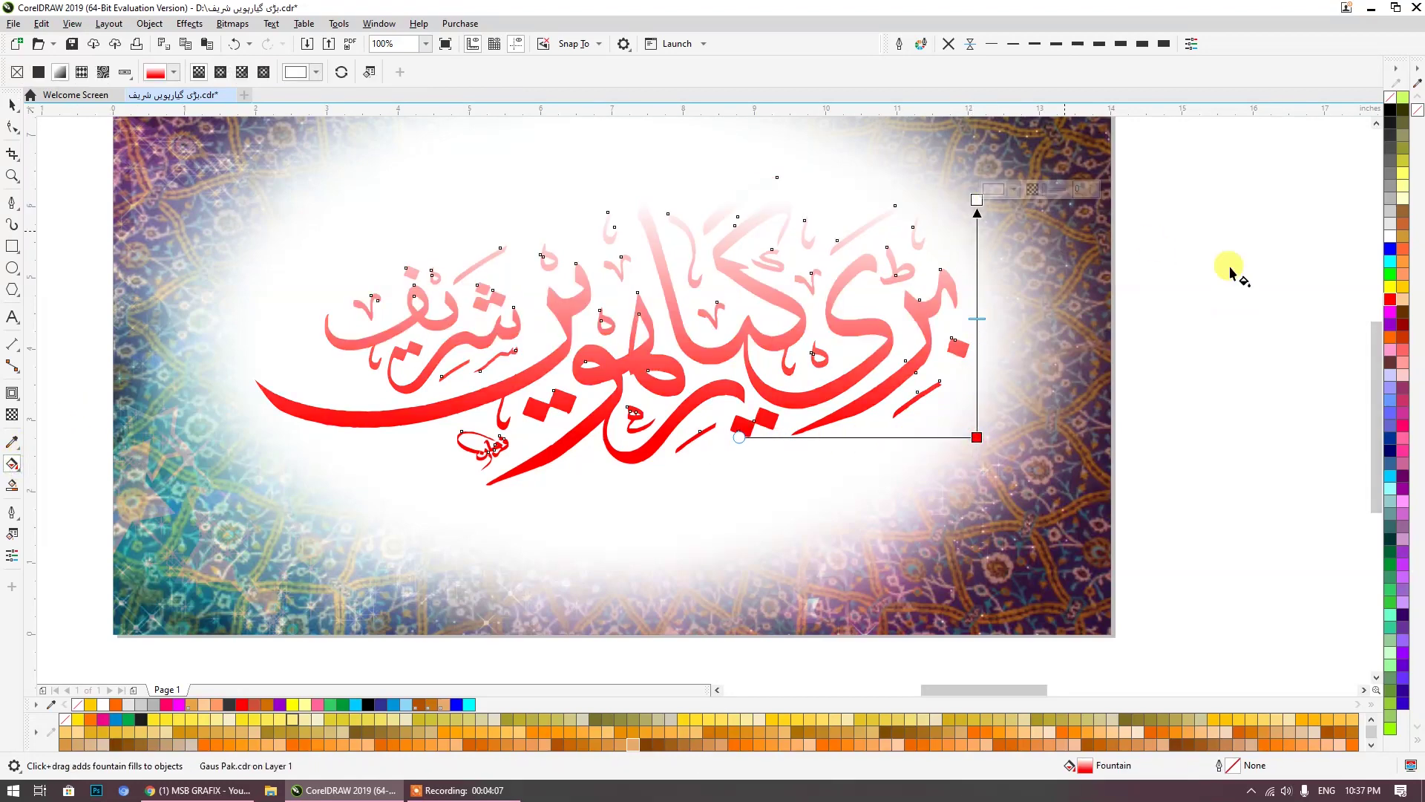
click(1403, 324)
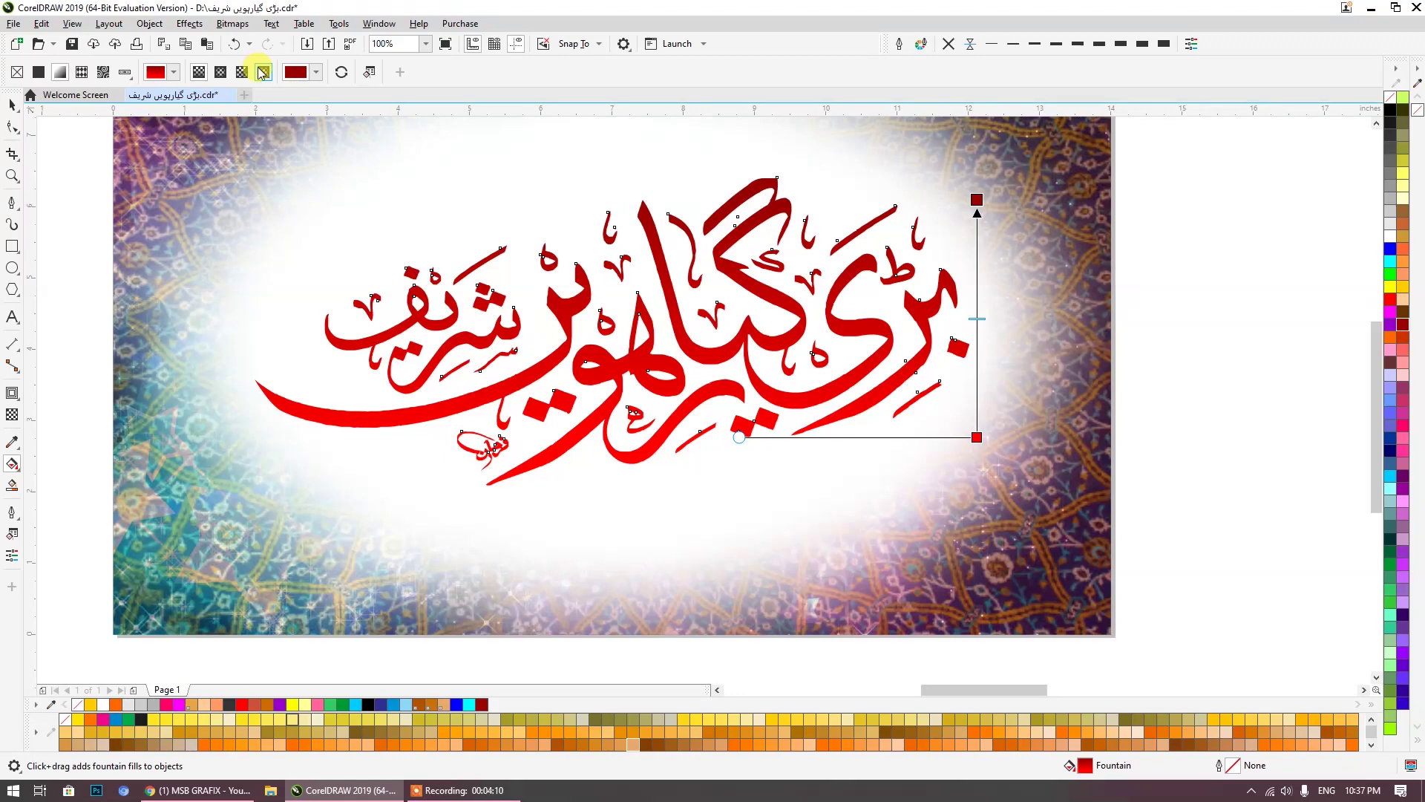
click(342, 72)
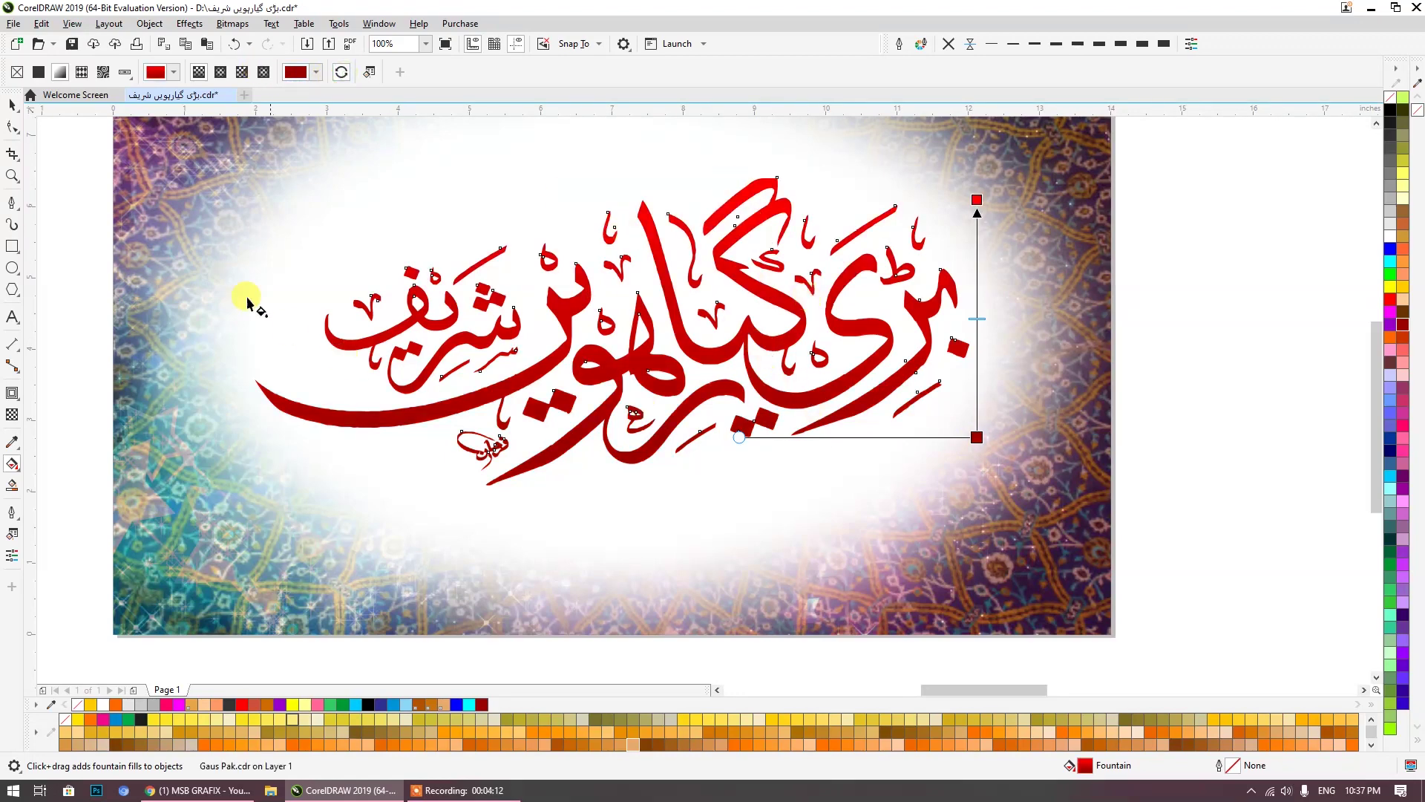
click(12, 104)
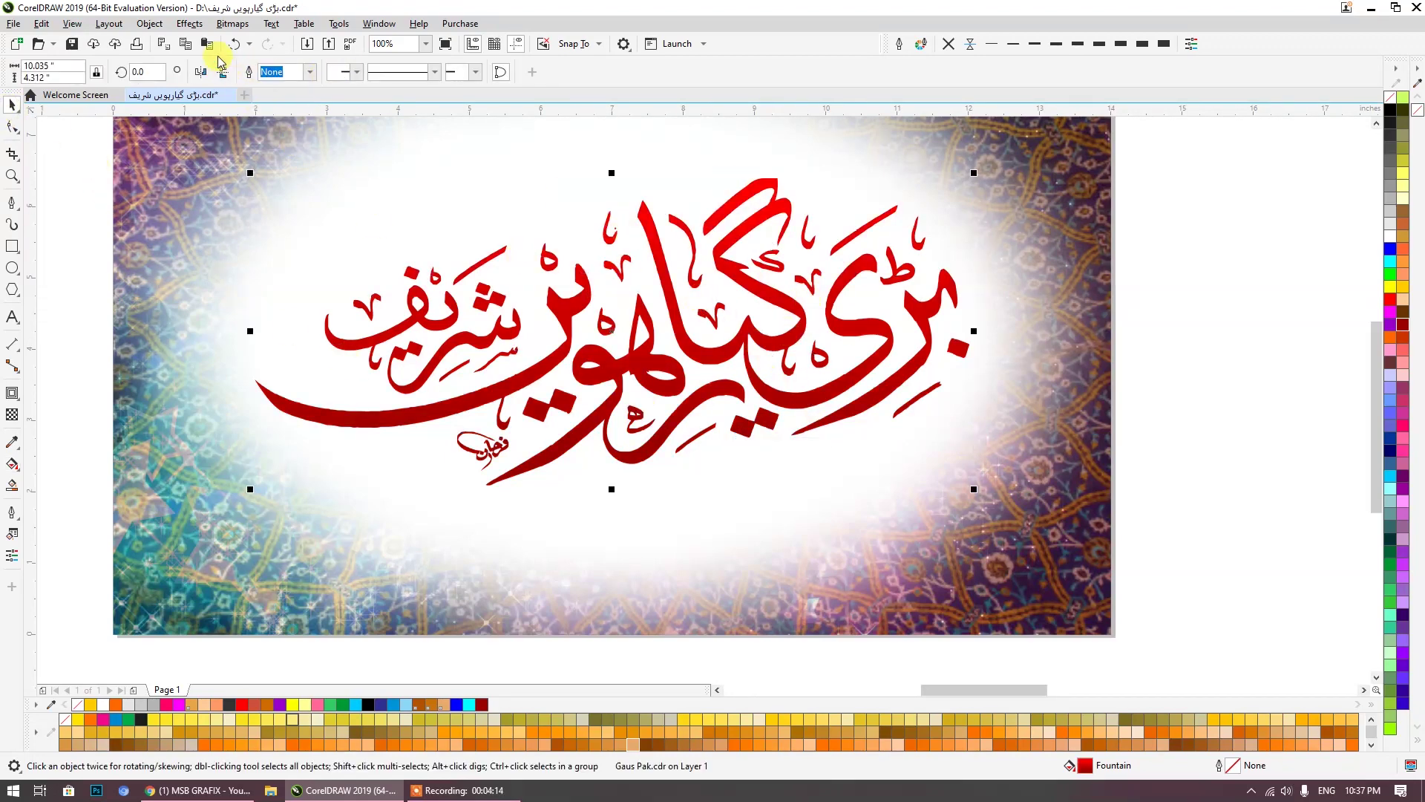
Step: Apply the Plastic texture effect to the title calligraphy with highlight 92, depth 5 and smoothness 95
click(233, 24)
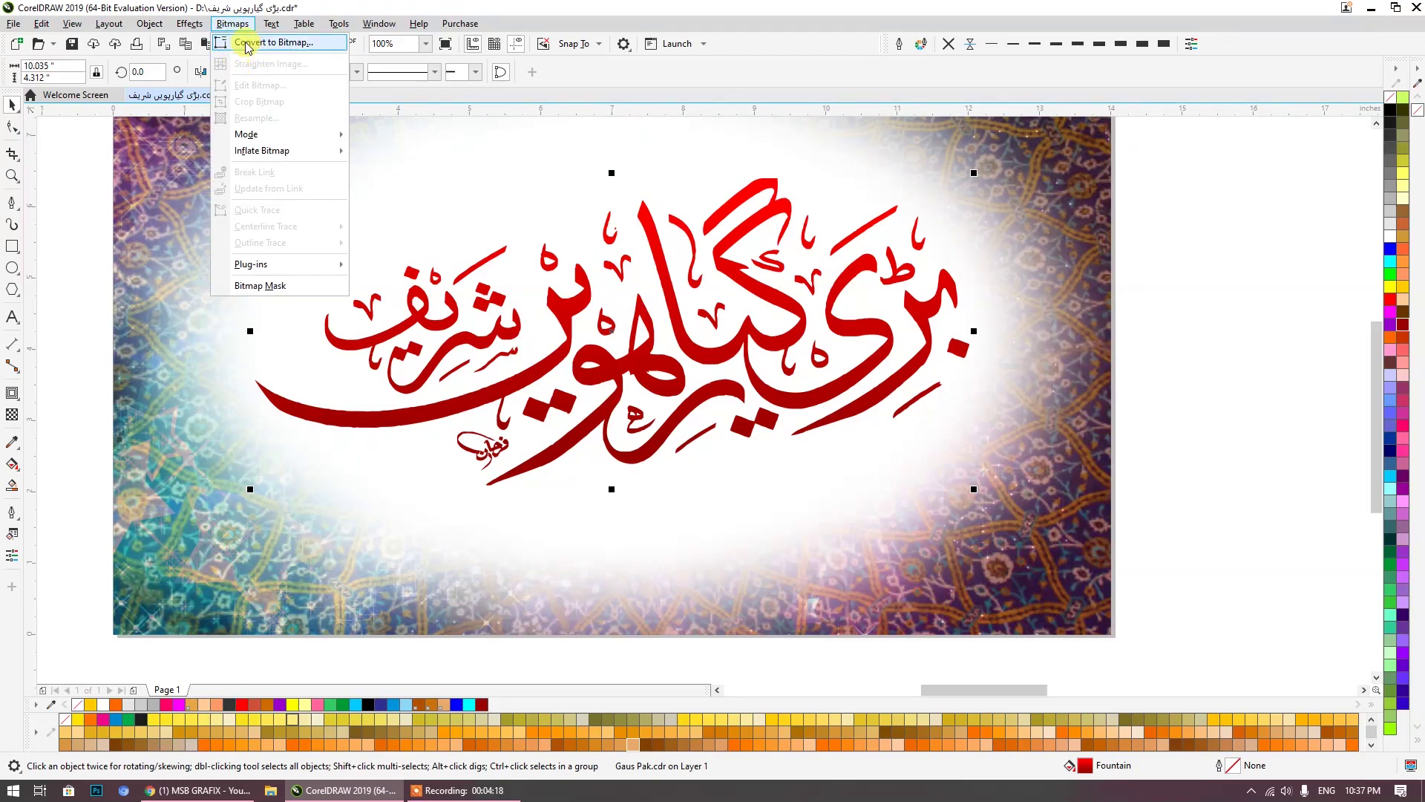
click(190, 24)
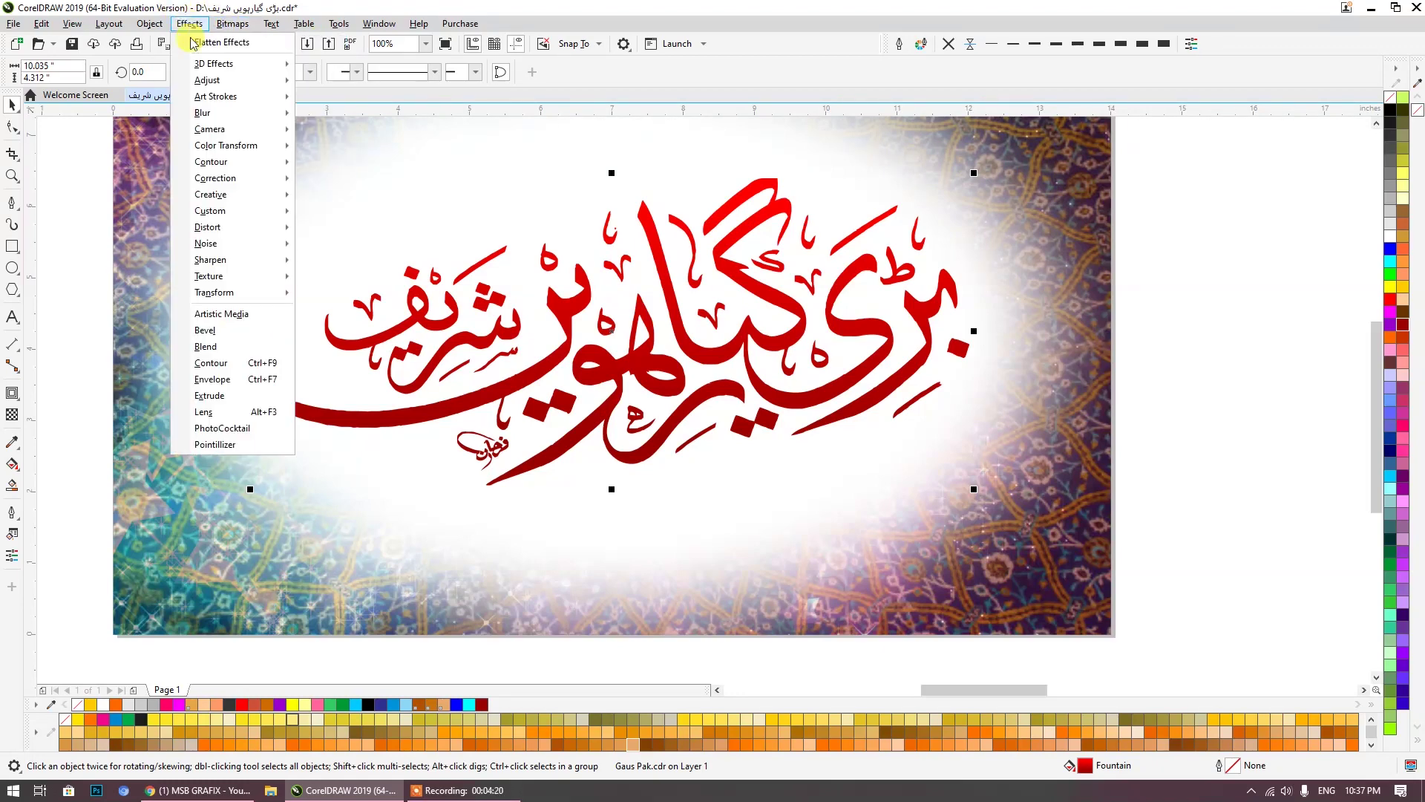
mouse_move(212, 276)
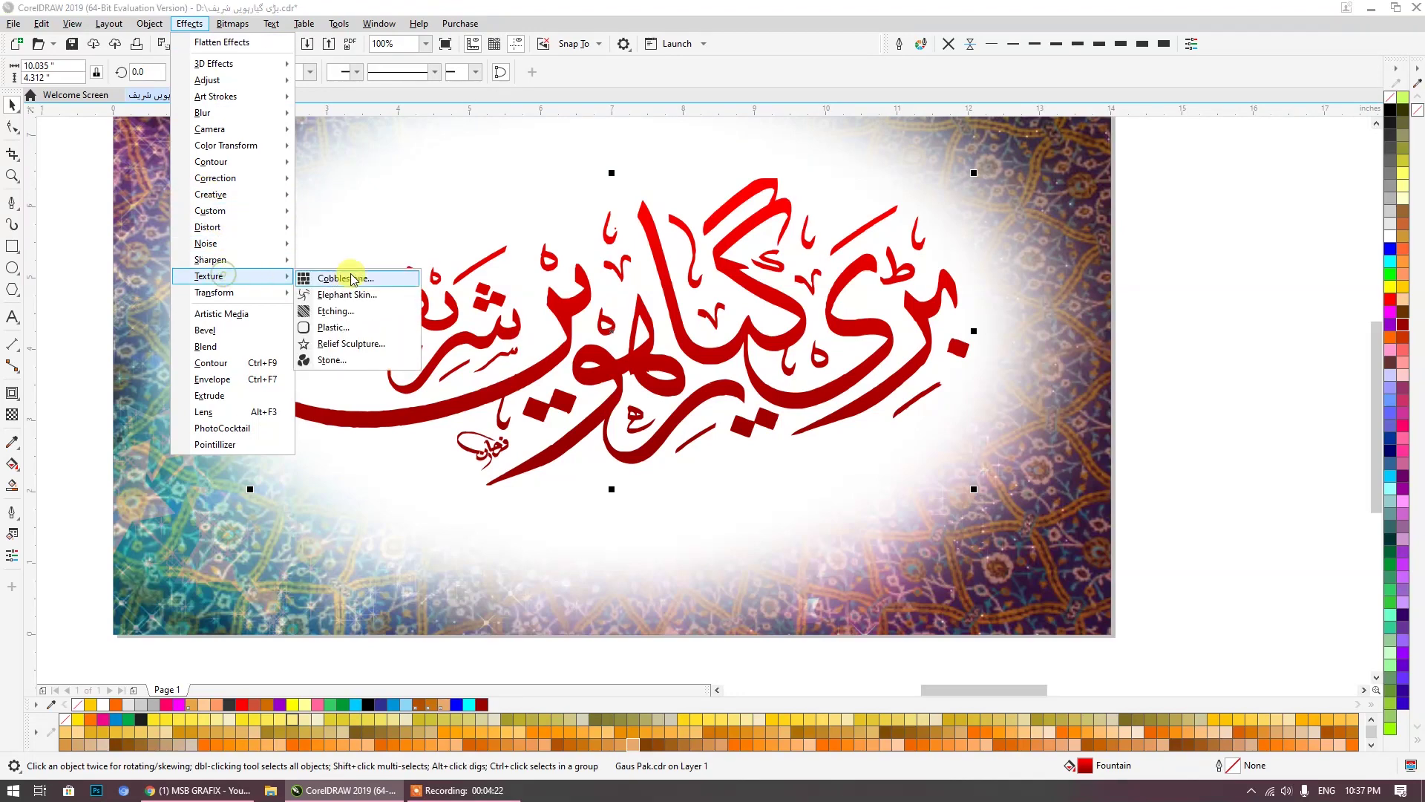
click(330, 328)
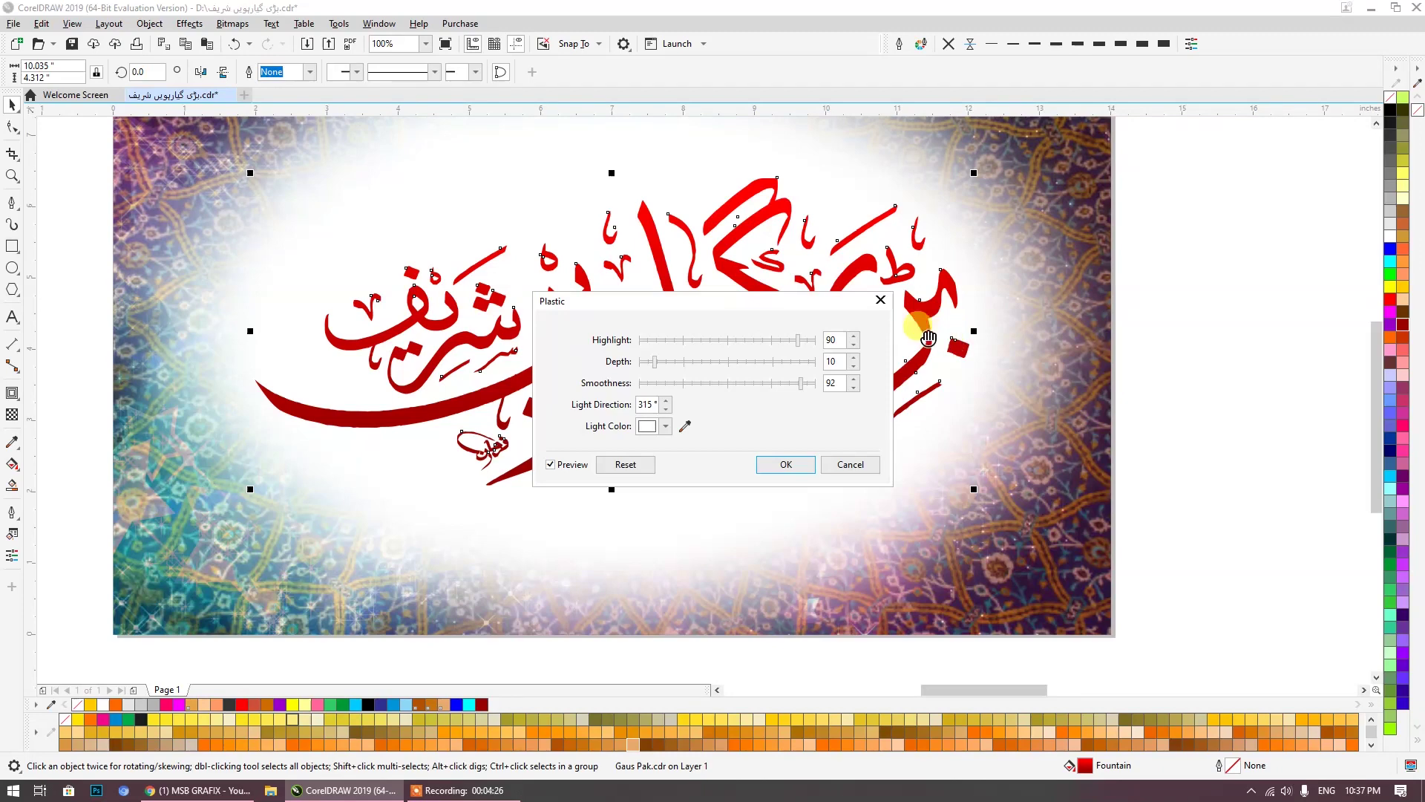
drag(825, 305, 1121, 352)
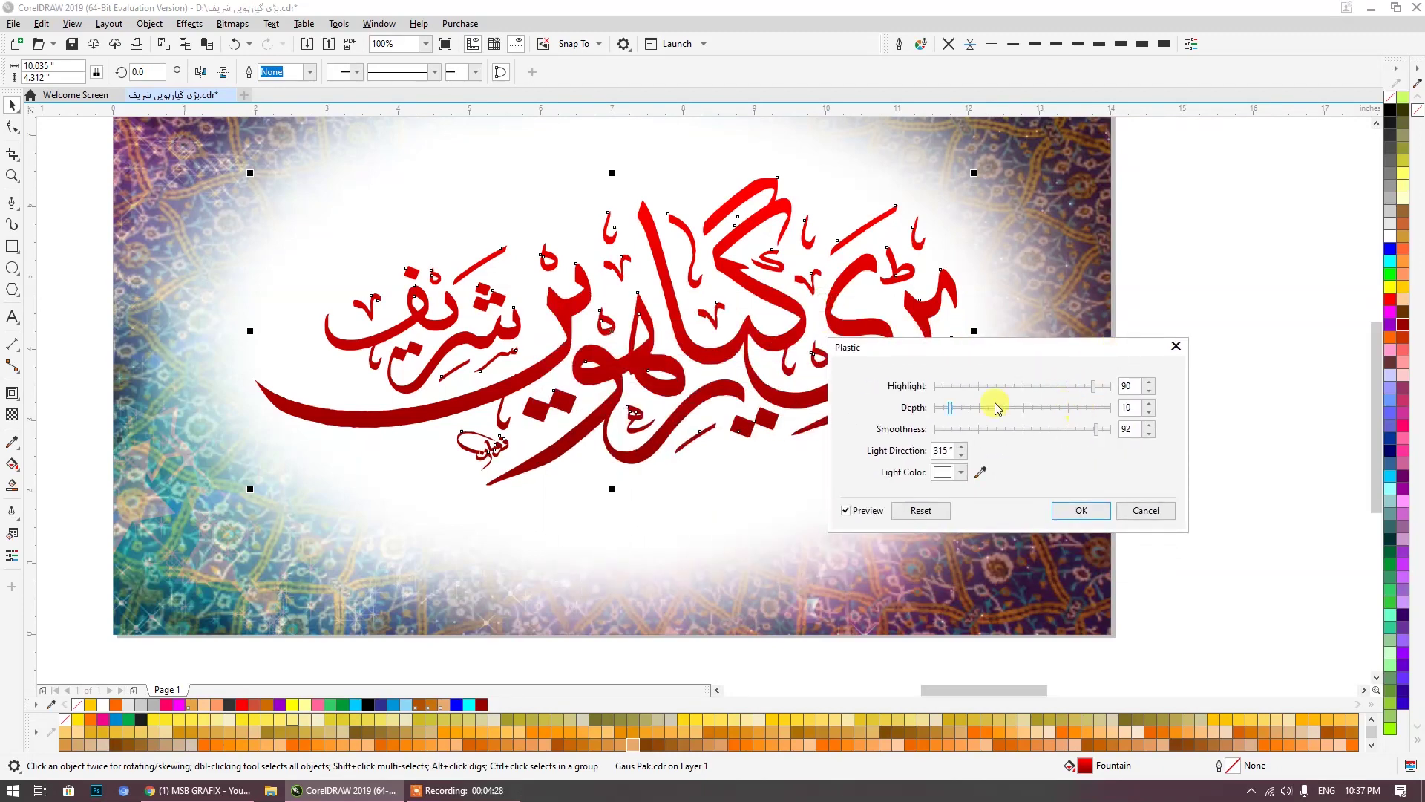
drag(942, 410, 938, 409)
drag(1097, 430, 1104, 430)
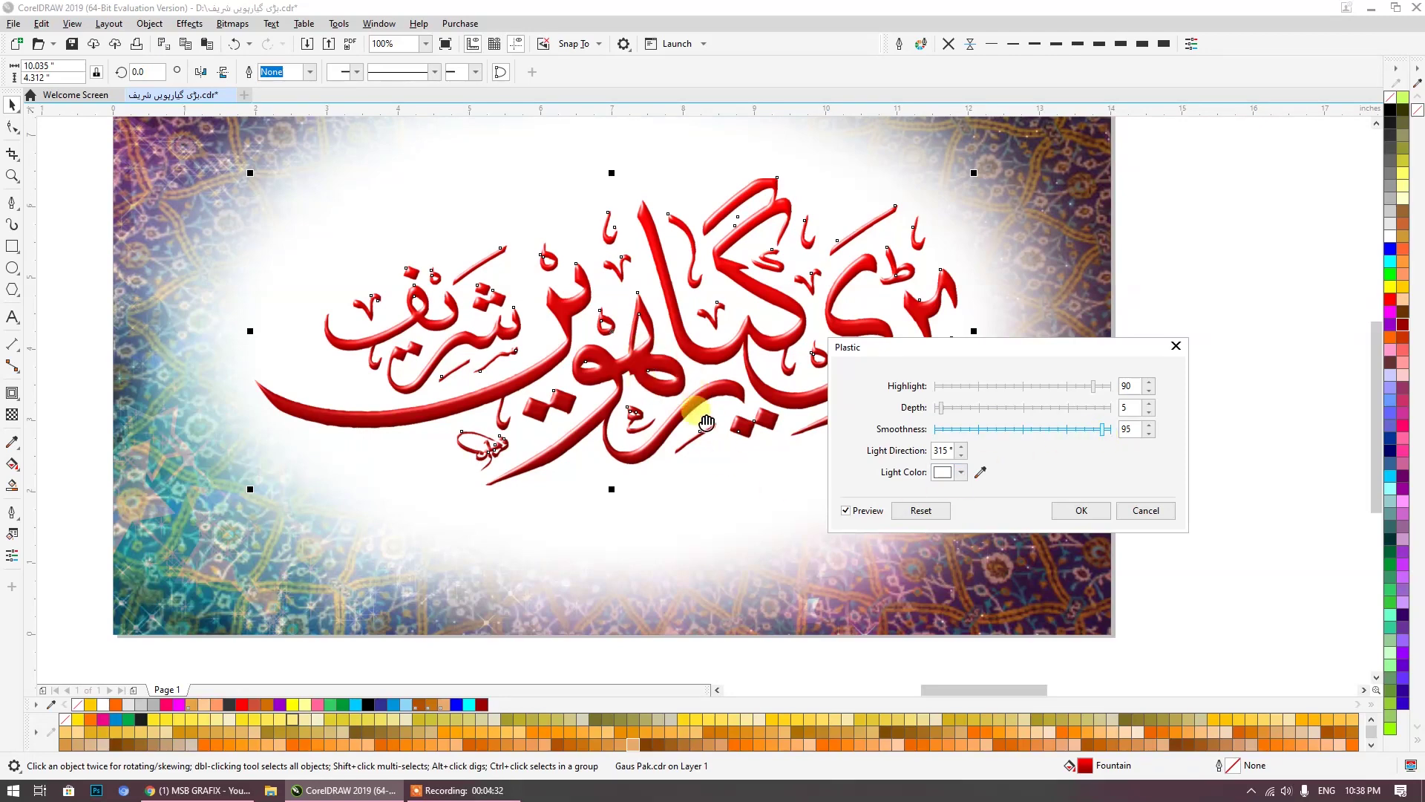
drag(1099, 387, 1102, 387)
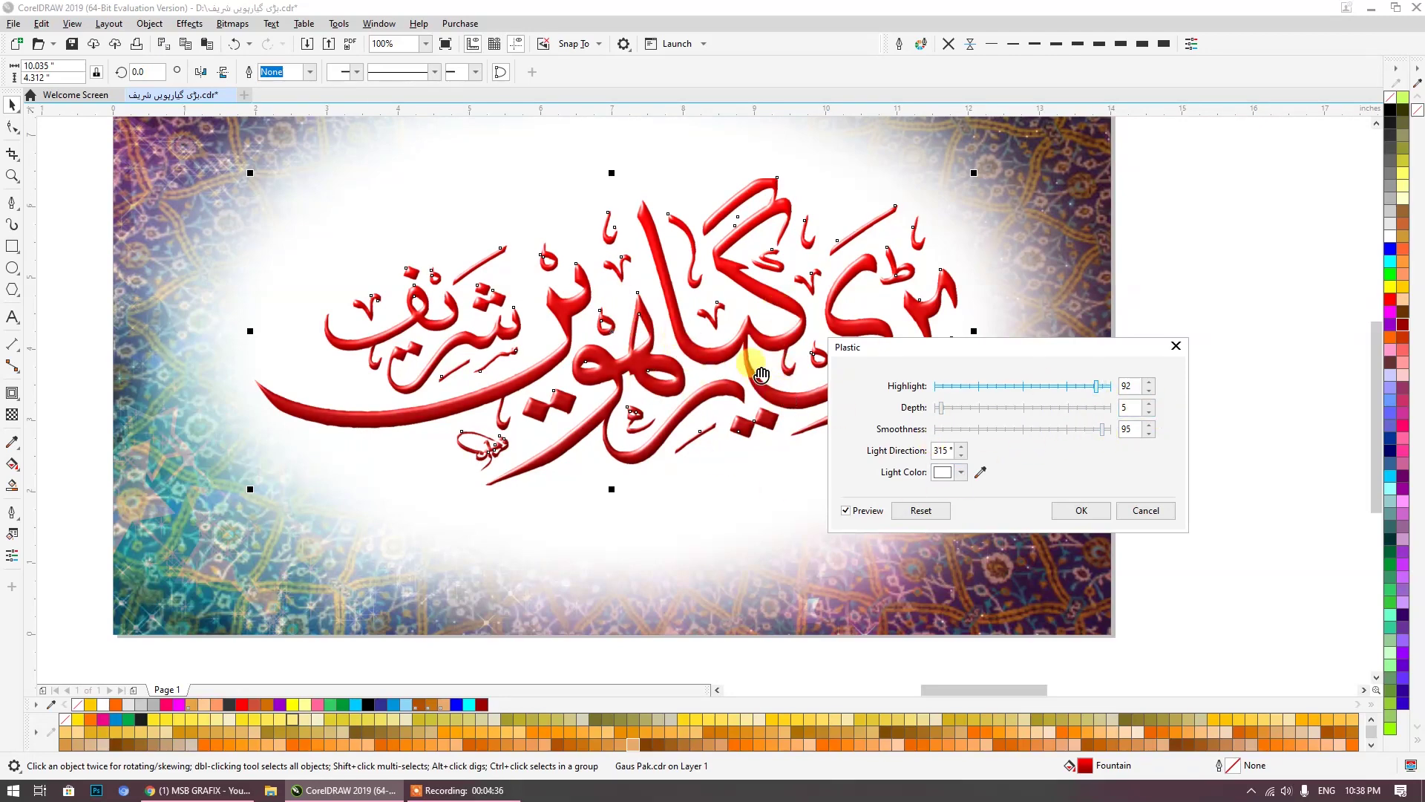
click(1085, 511)
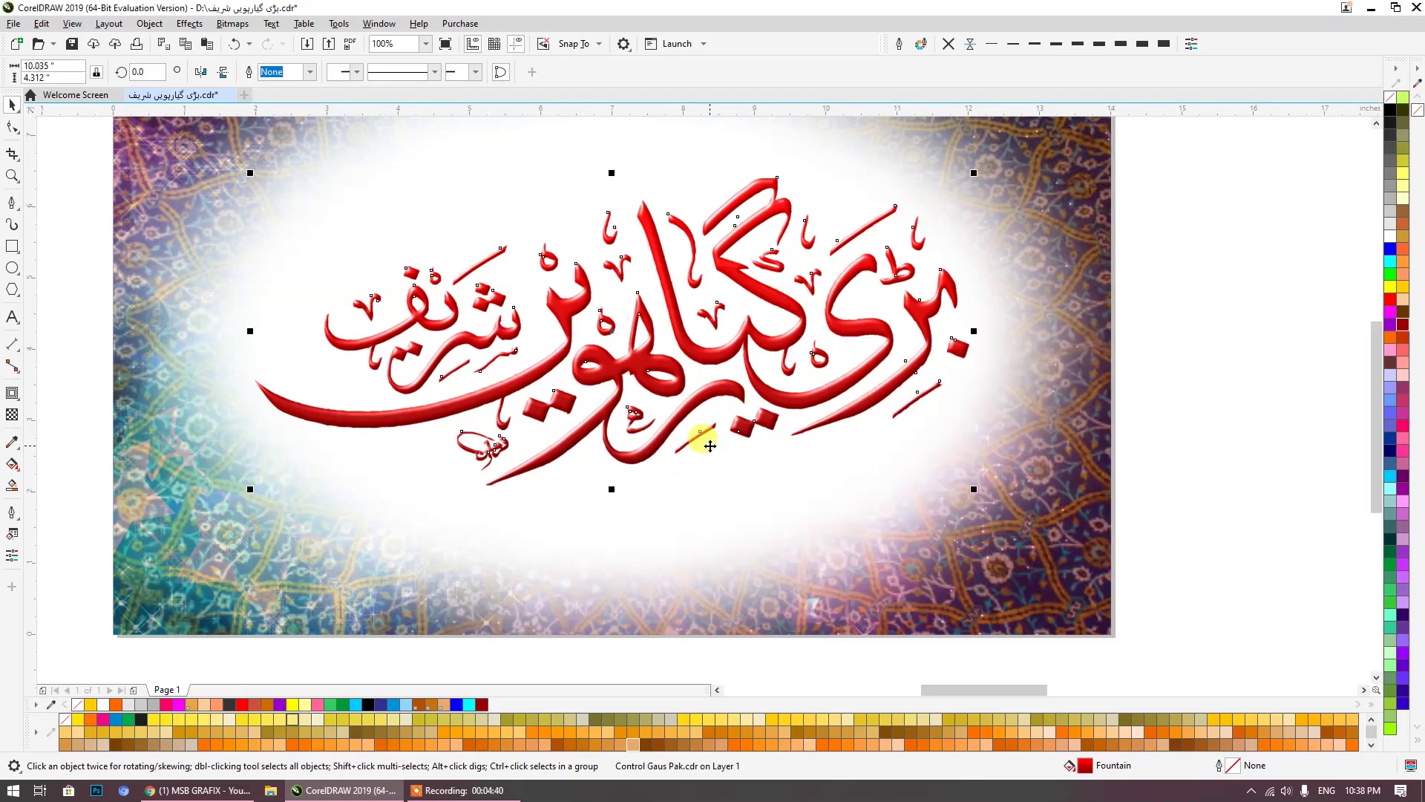
Step: Try to apply the Flat Top Left drop shadow preset to the title calligraphy
click(12, 403)
click(45, 399)
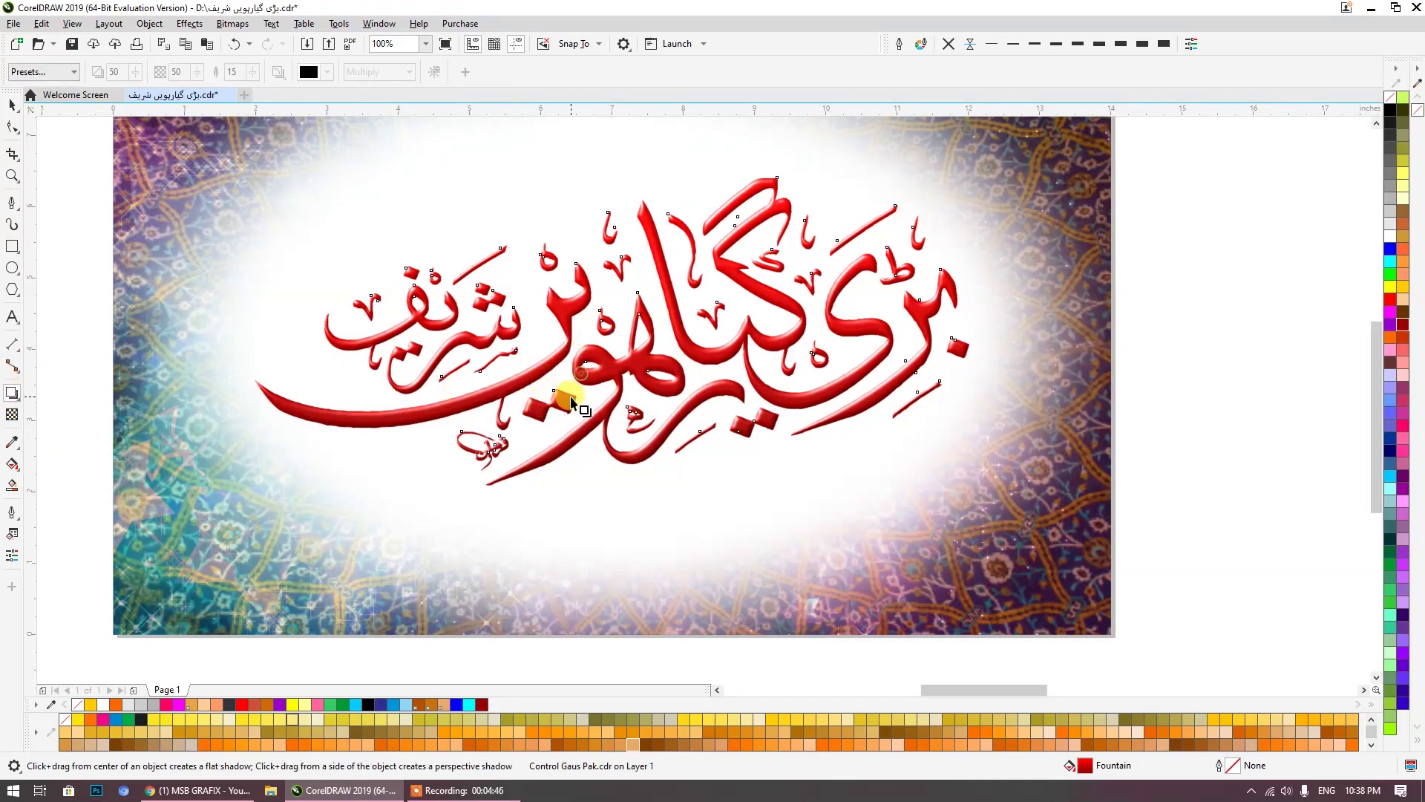
click(26, 74)
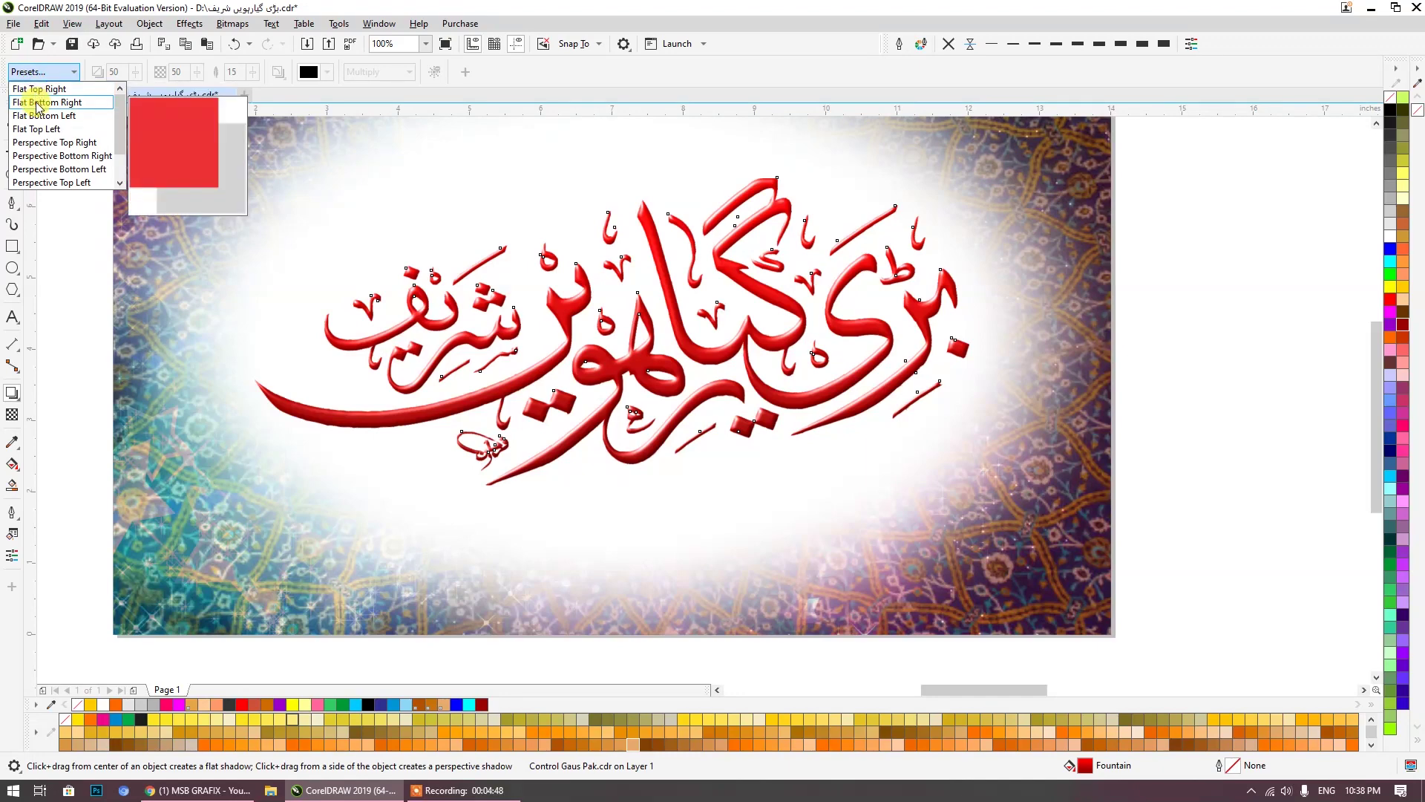
click(103, 150)
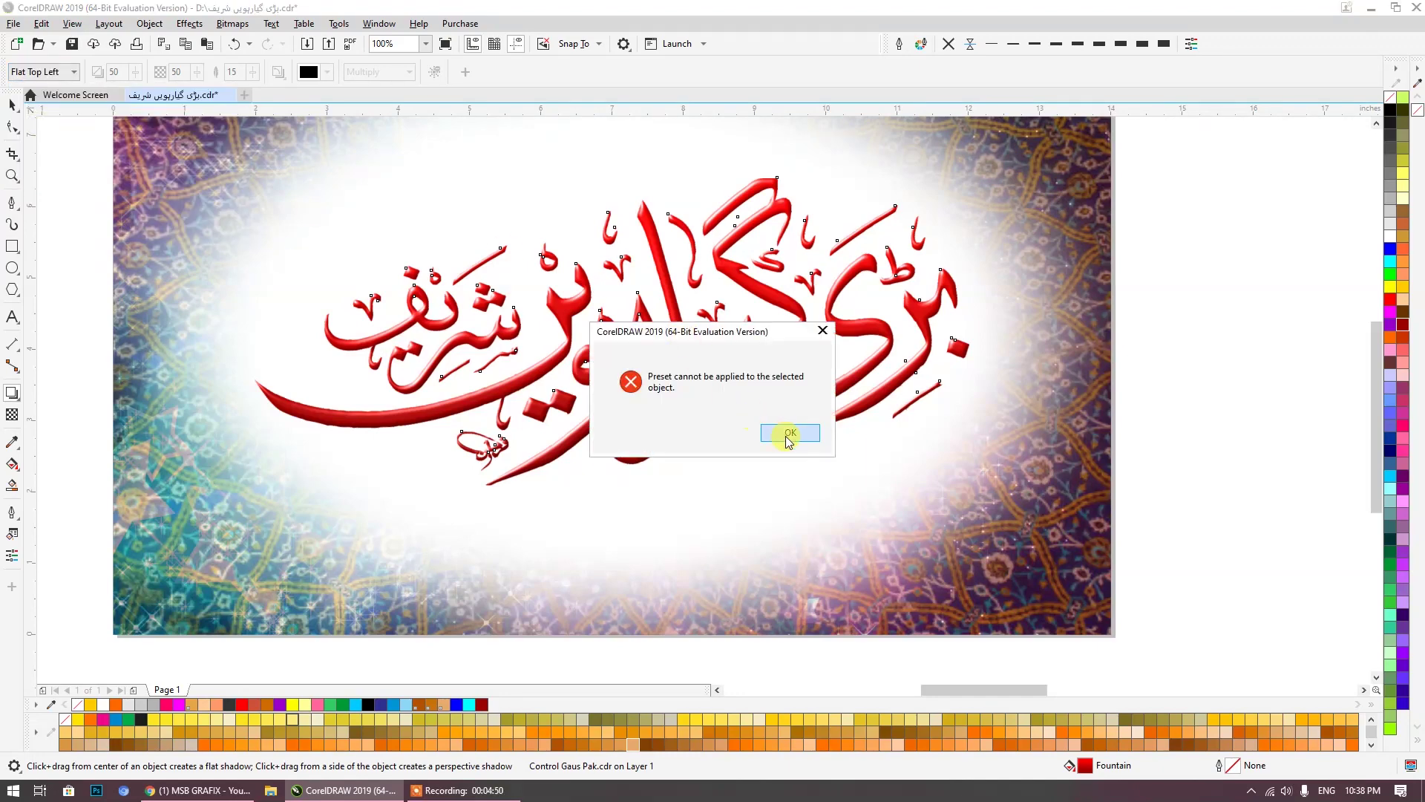
click(790, 431)
click(13, 105)
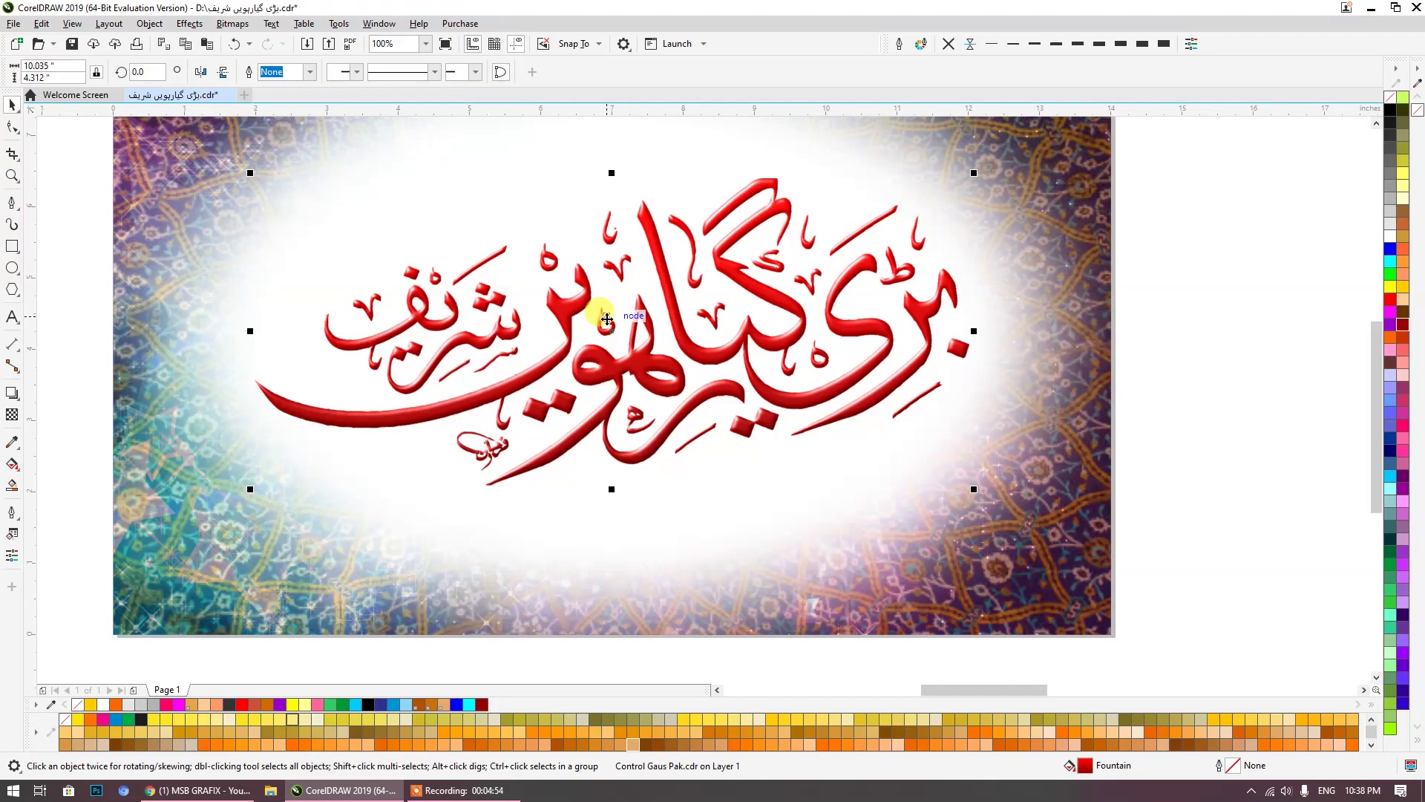
Step: Try to break the Plastic effect apart from the title calligraphy, moving the artwork aside to check for separate pieces
key(ctrl+k)
click(897, 385)
drag(897, 384, 1168, 195)
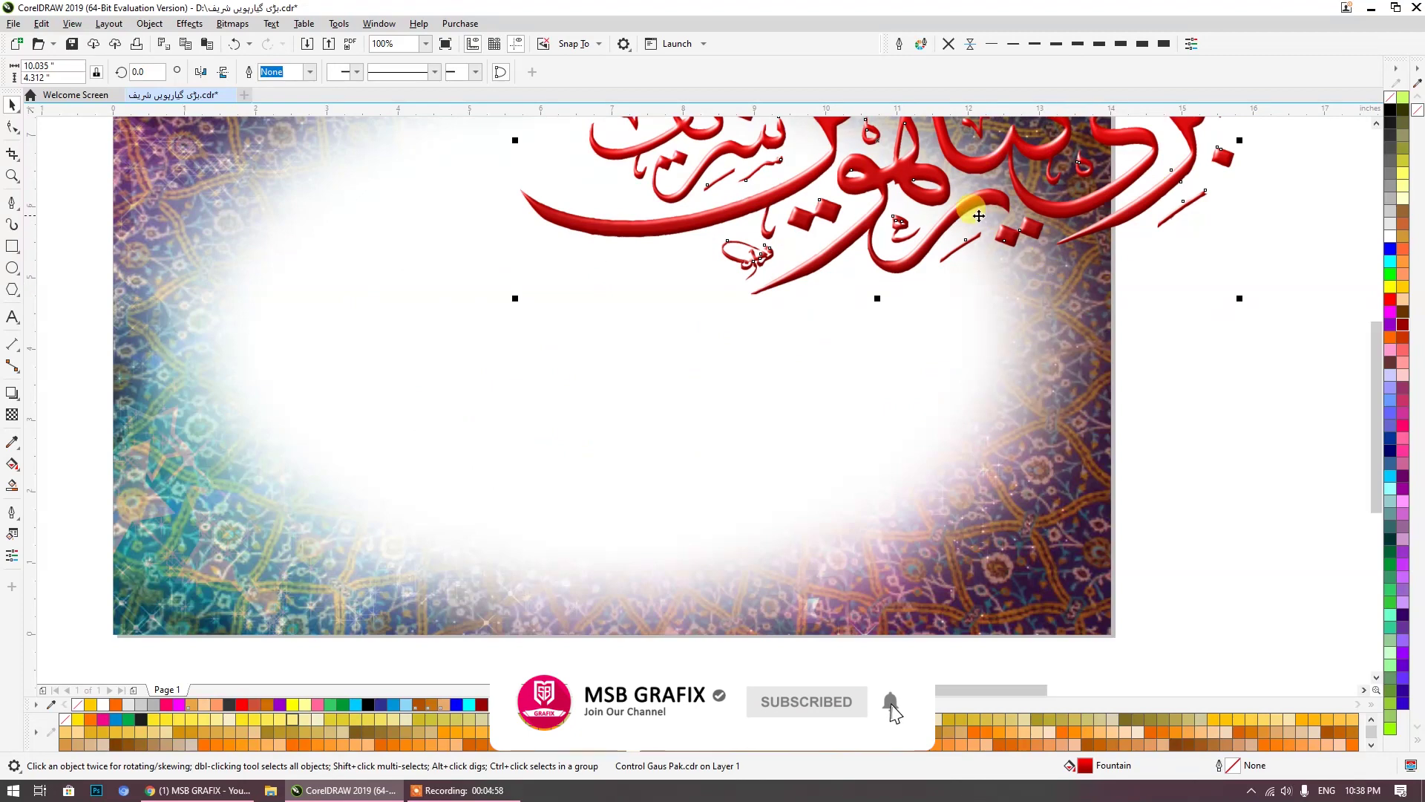
key(ctrl+k)
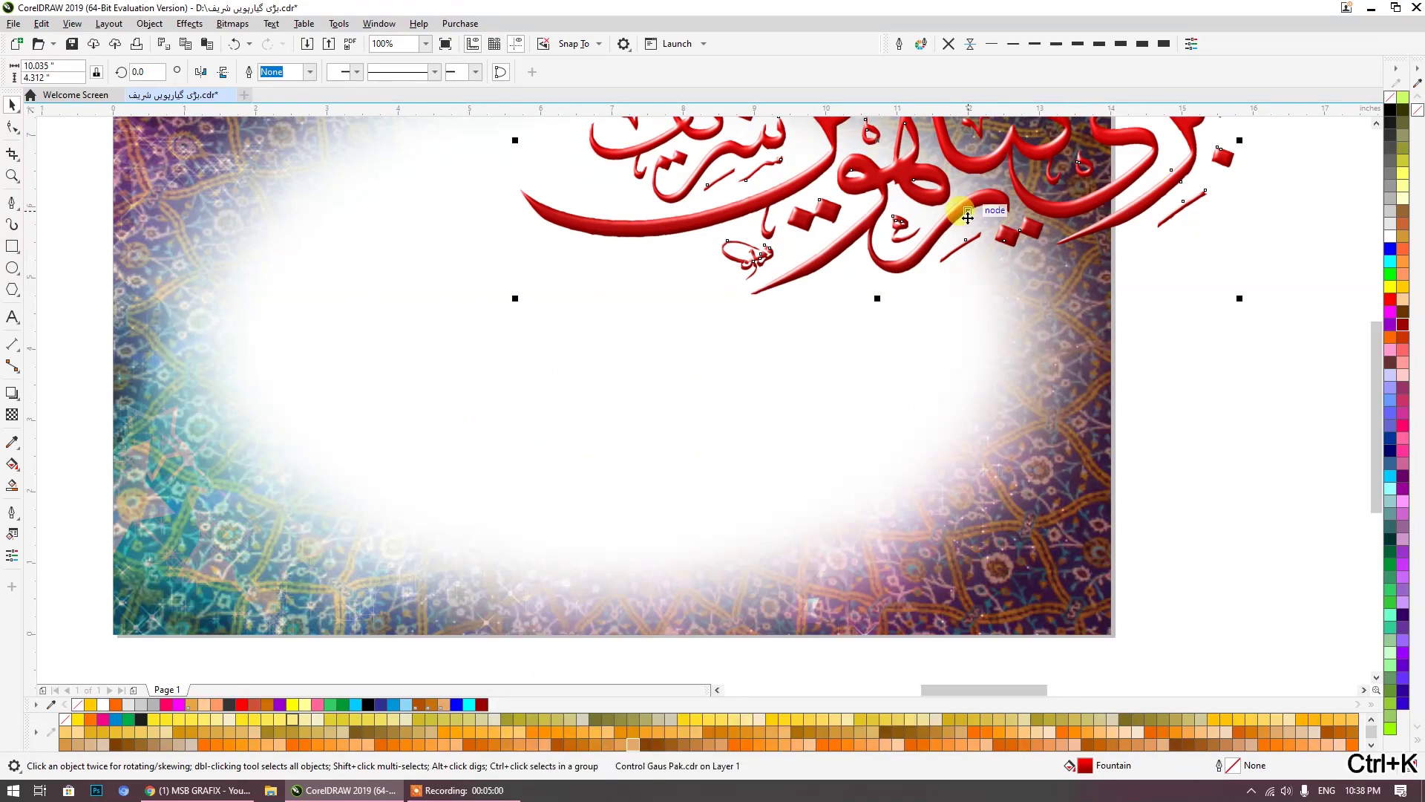
drag(1120, 216, 976, 394)
key(ctrl+k)
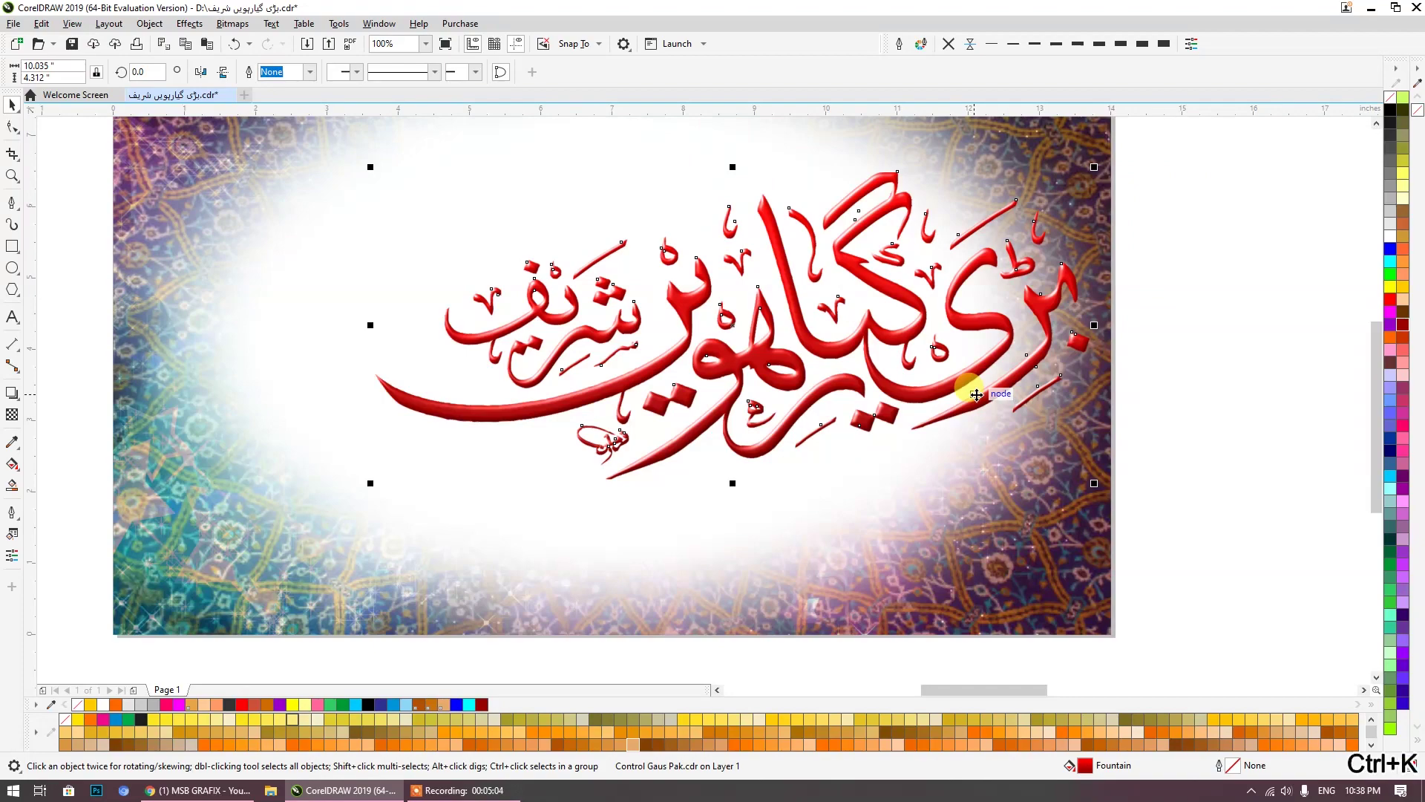
drag(729, 360, 728, 312)
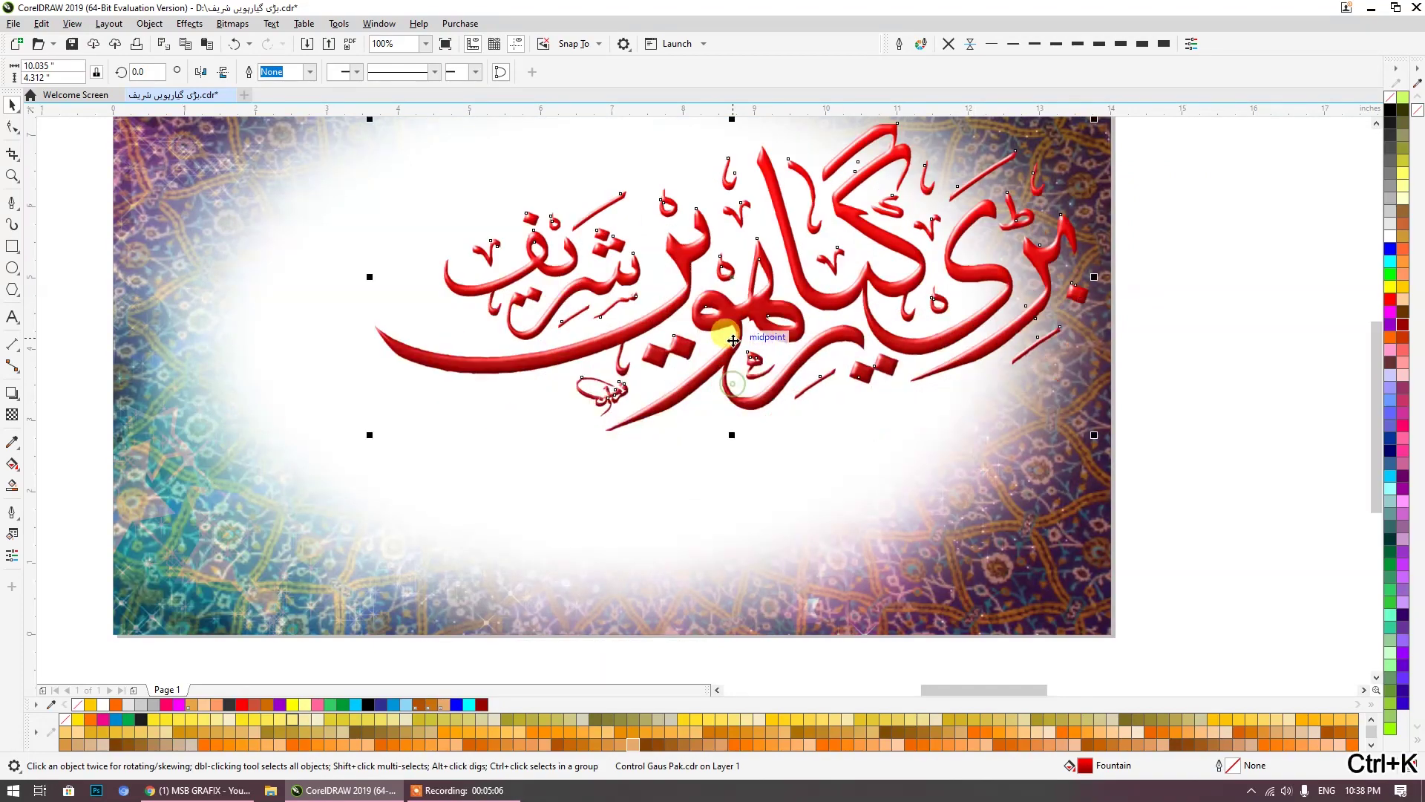
key(ctrl+z)
click(748, 390)
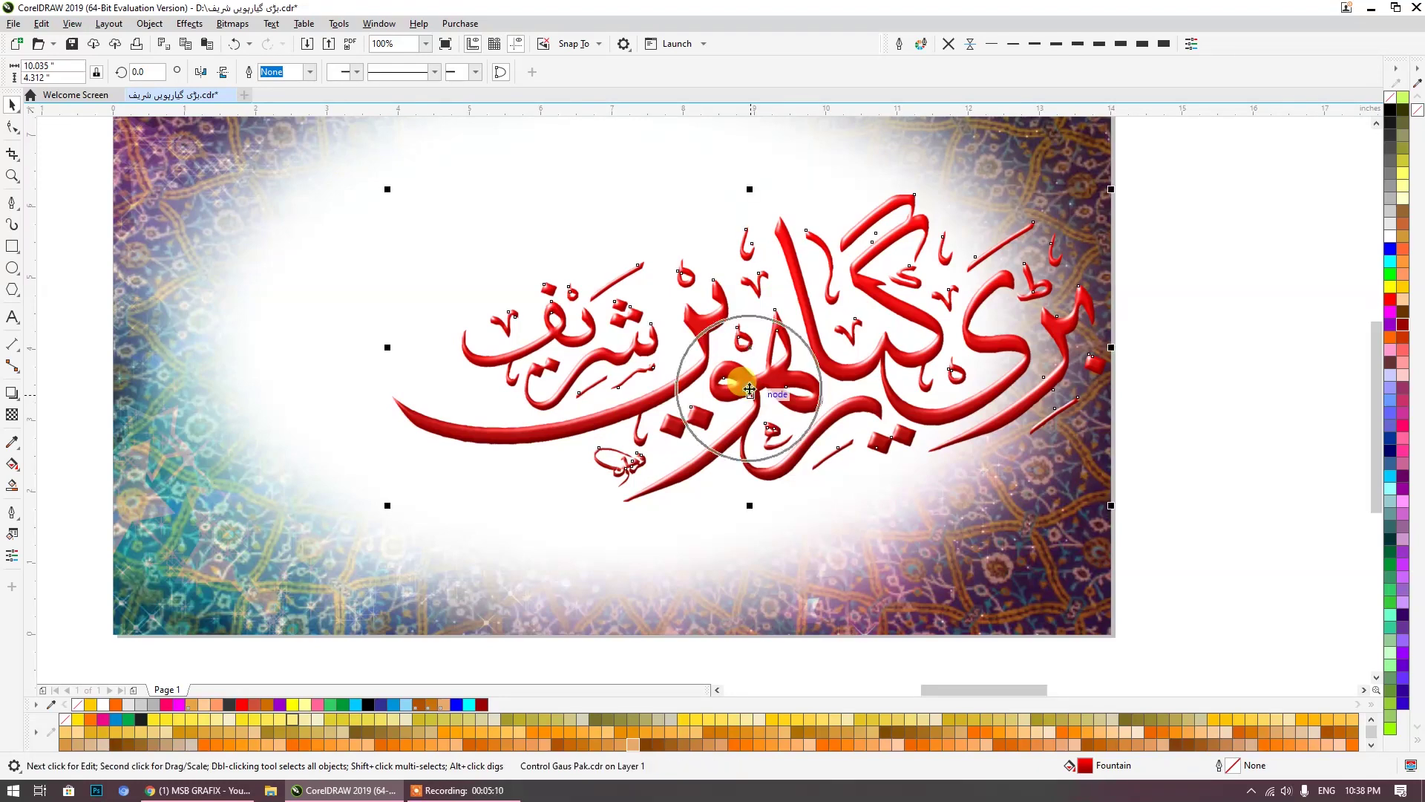
key(ctrl+k)
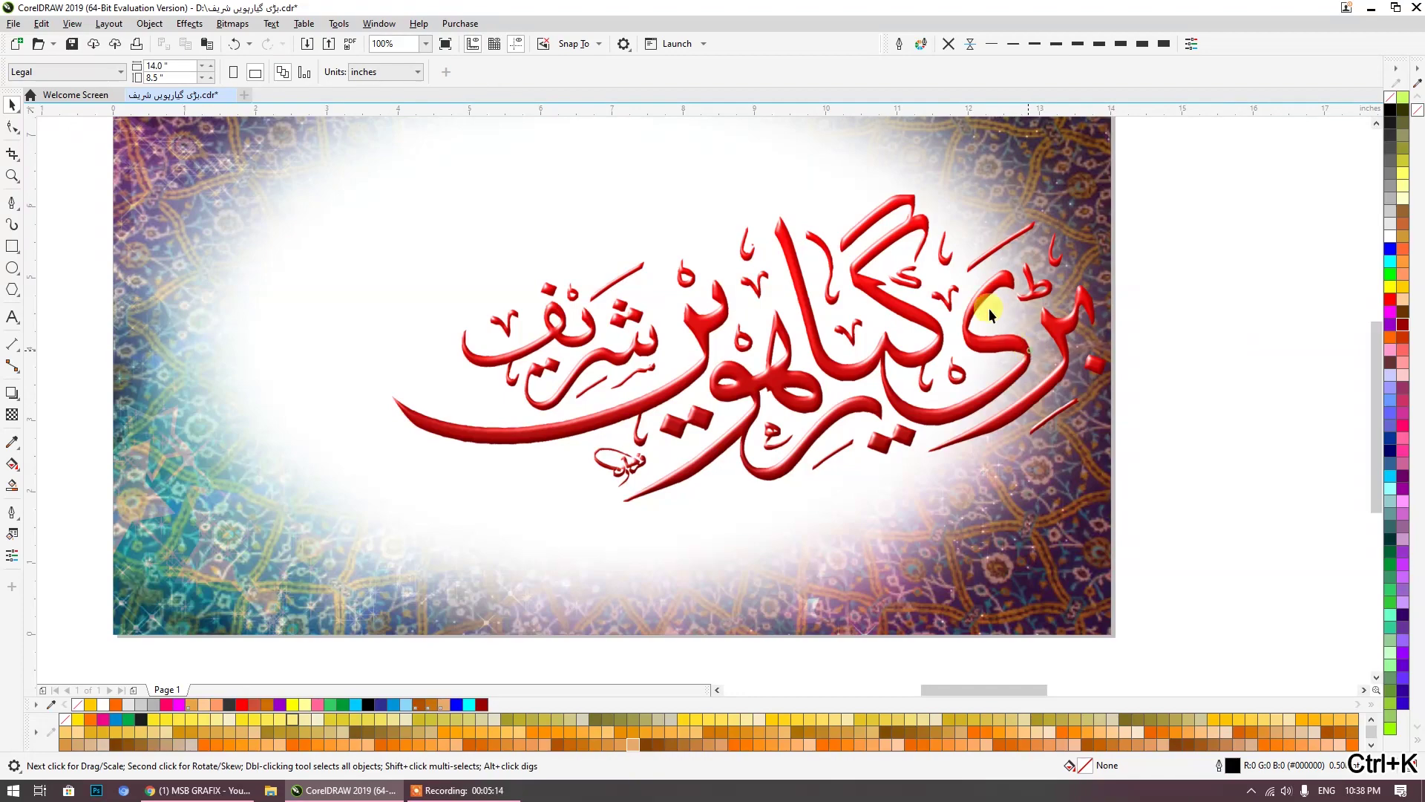
drag(964, 322, 962, 232)
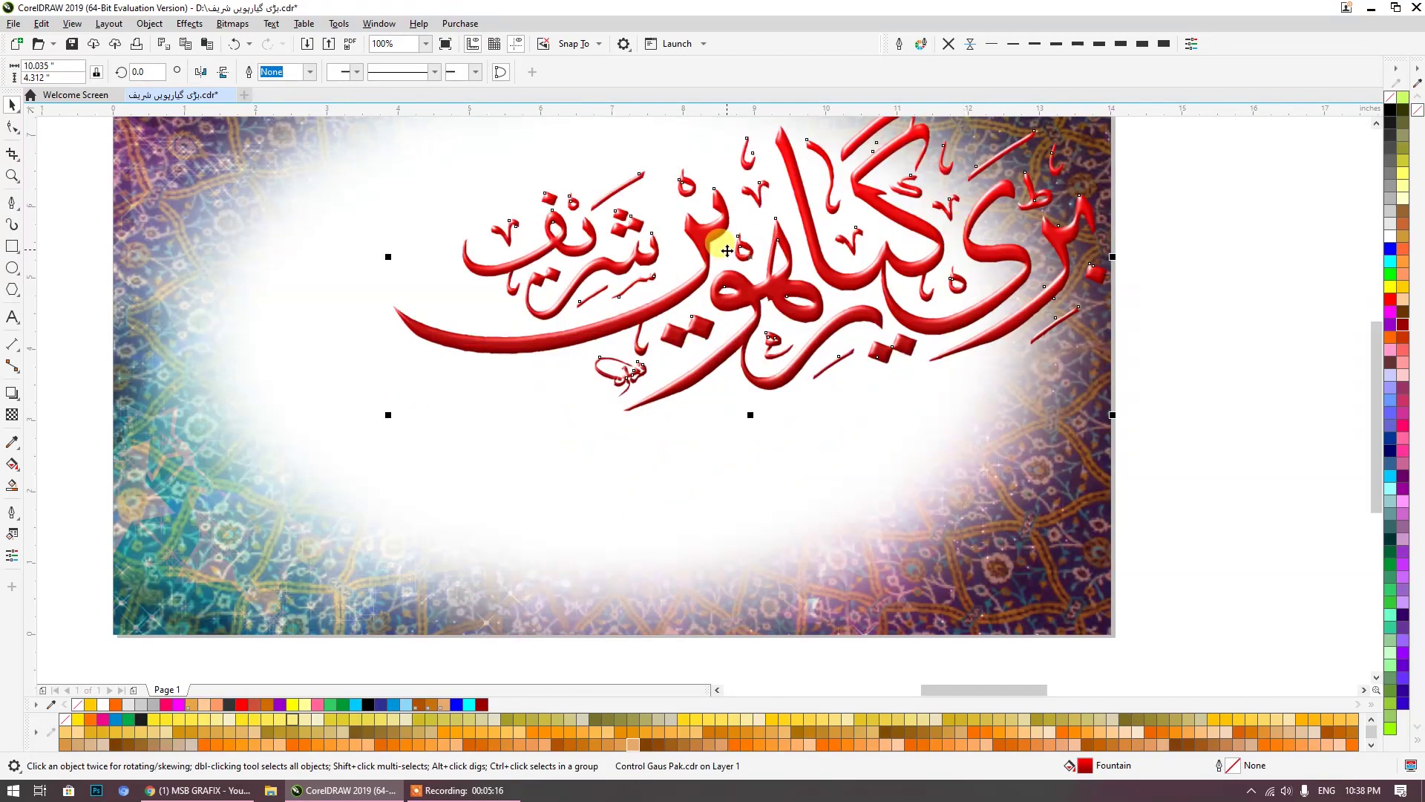
click(152, 24)
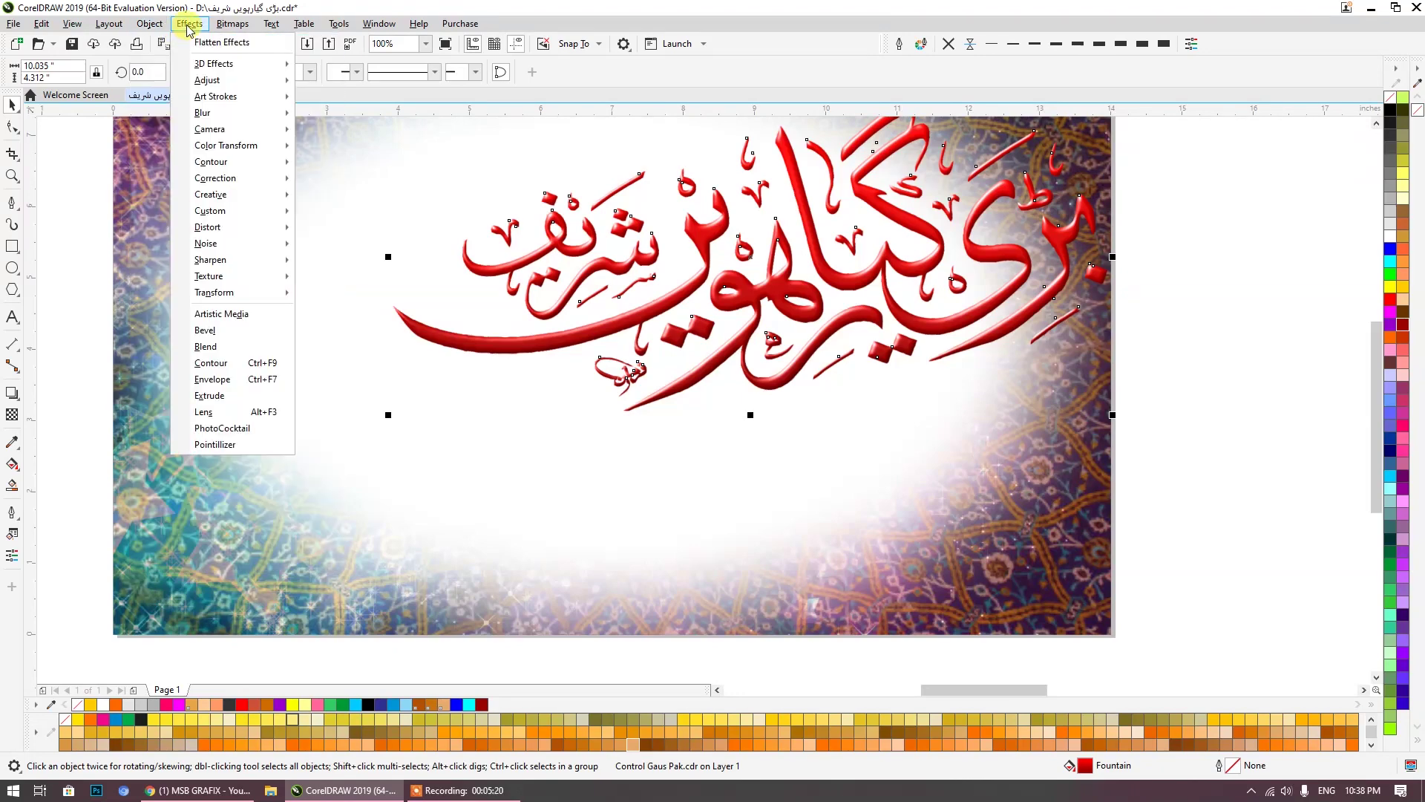
mouse_move(149, 24)
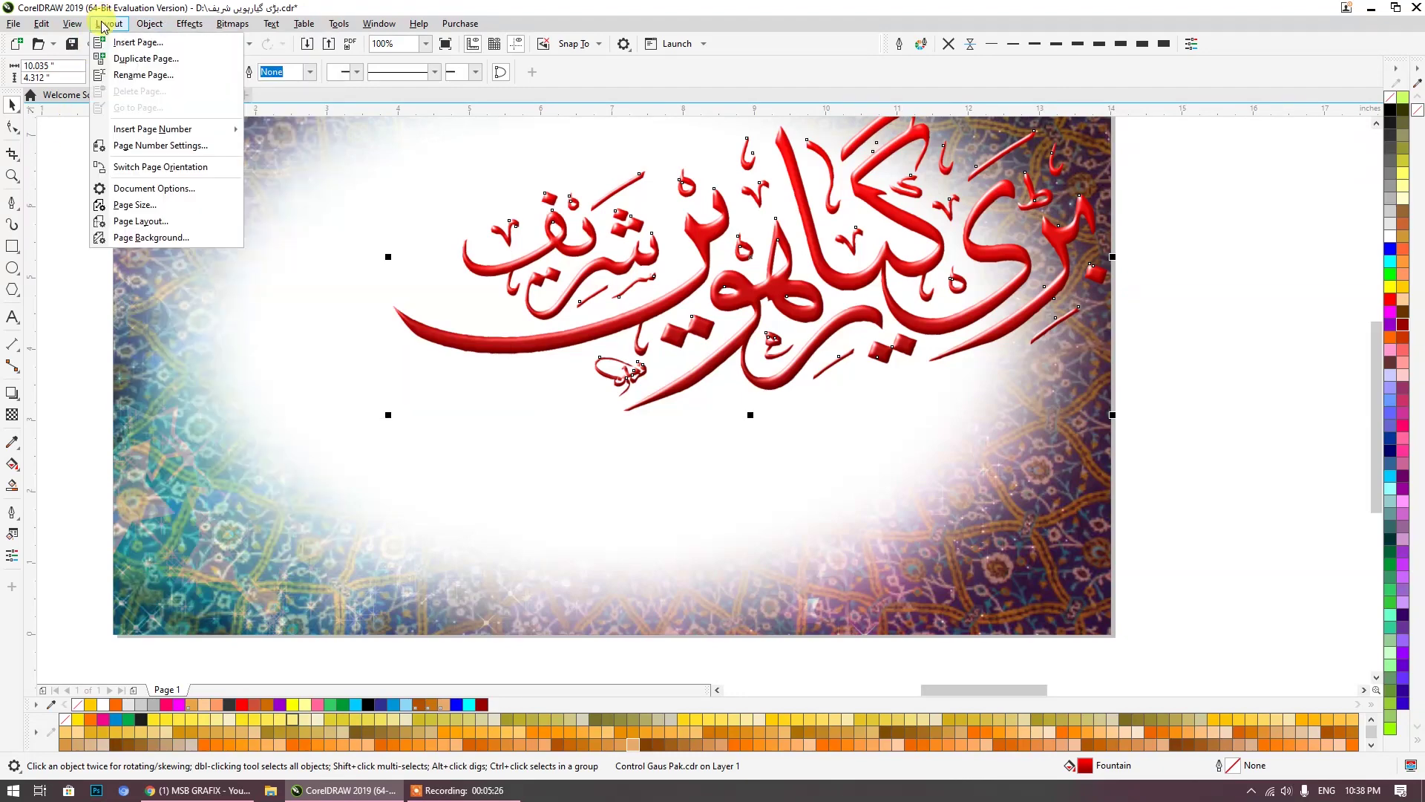
mouse_move(78, 28)
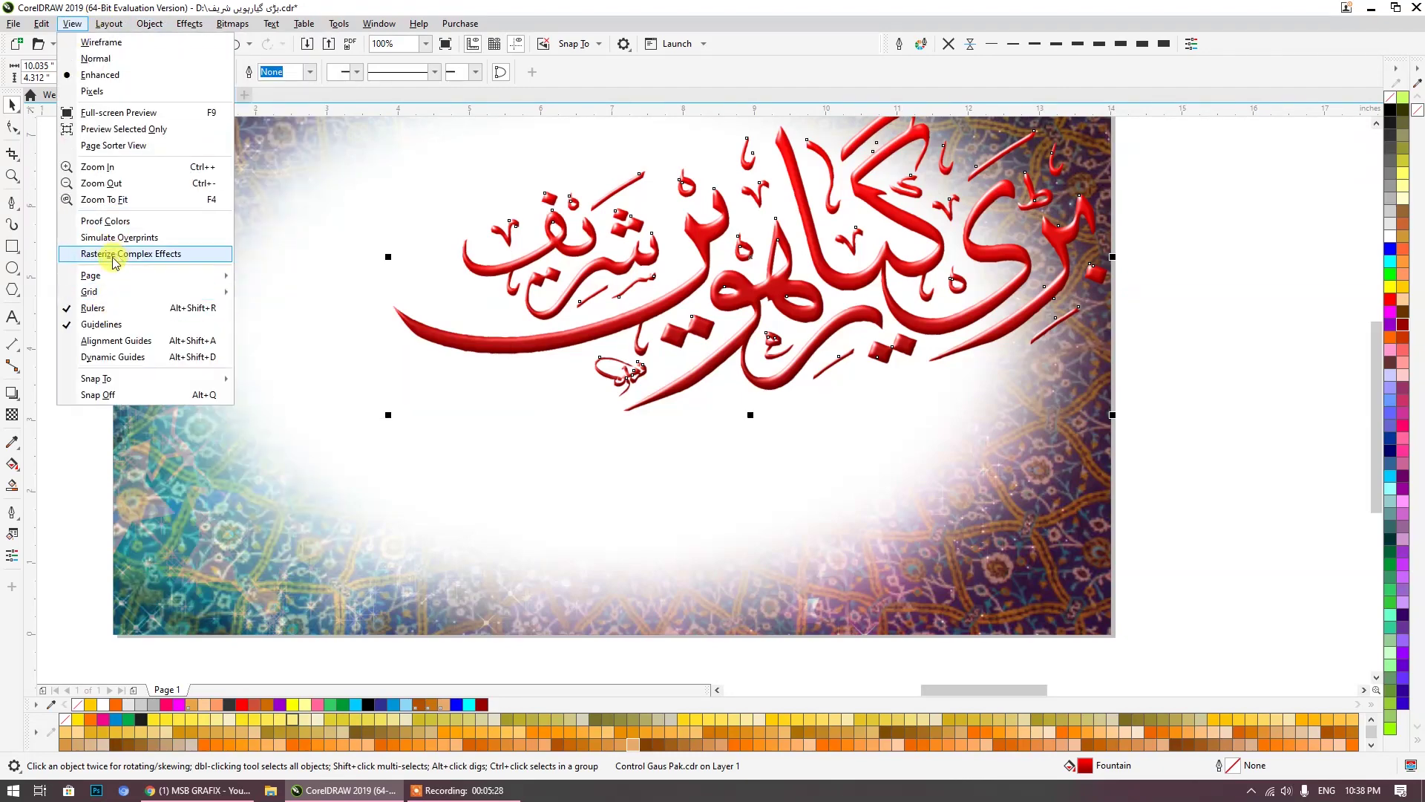
click(76, 444)
Step: Undo the recent moves of the title calligraphy and the edits made before them
key(ctrl+z)
key(ctrl+z)
key(ctrl+z)
key(ctrl+z)
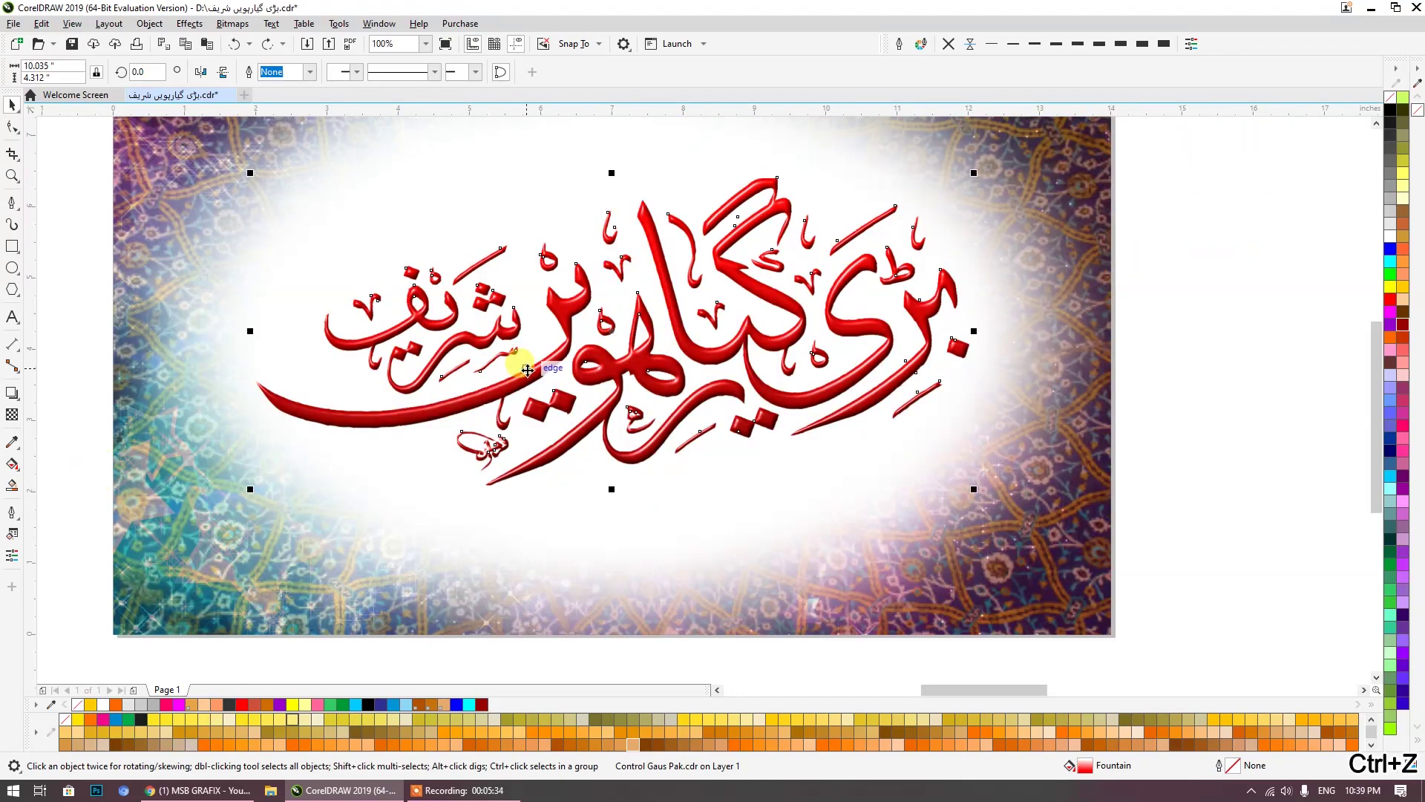
key(ctrl+c)
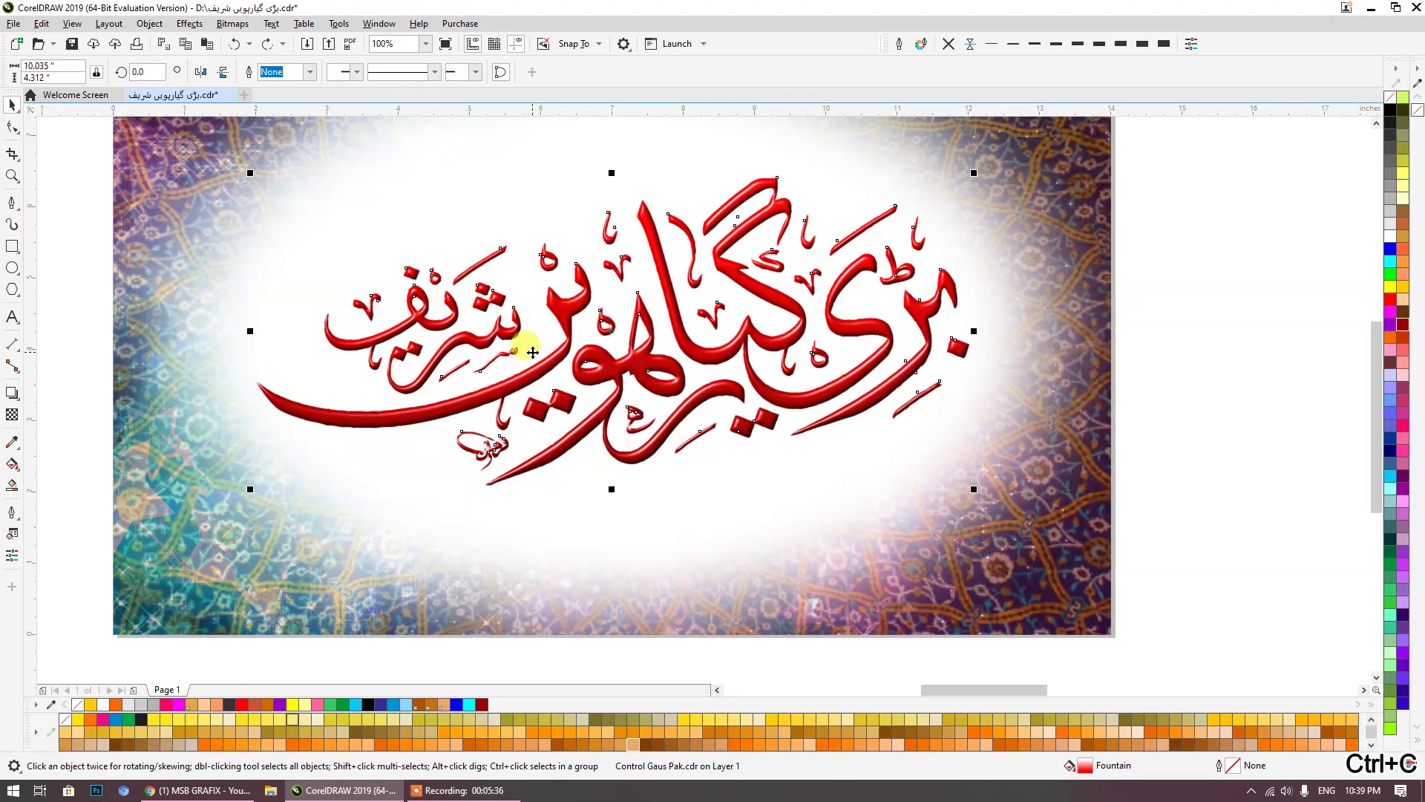
key(ctrl+z)
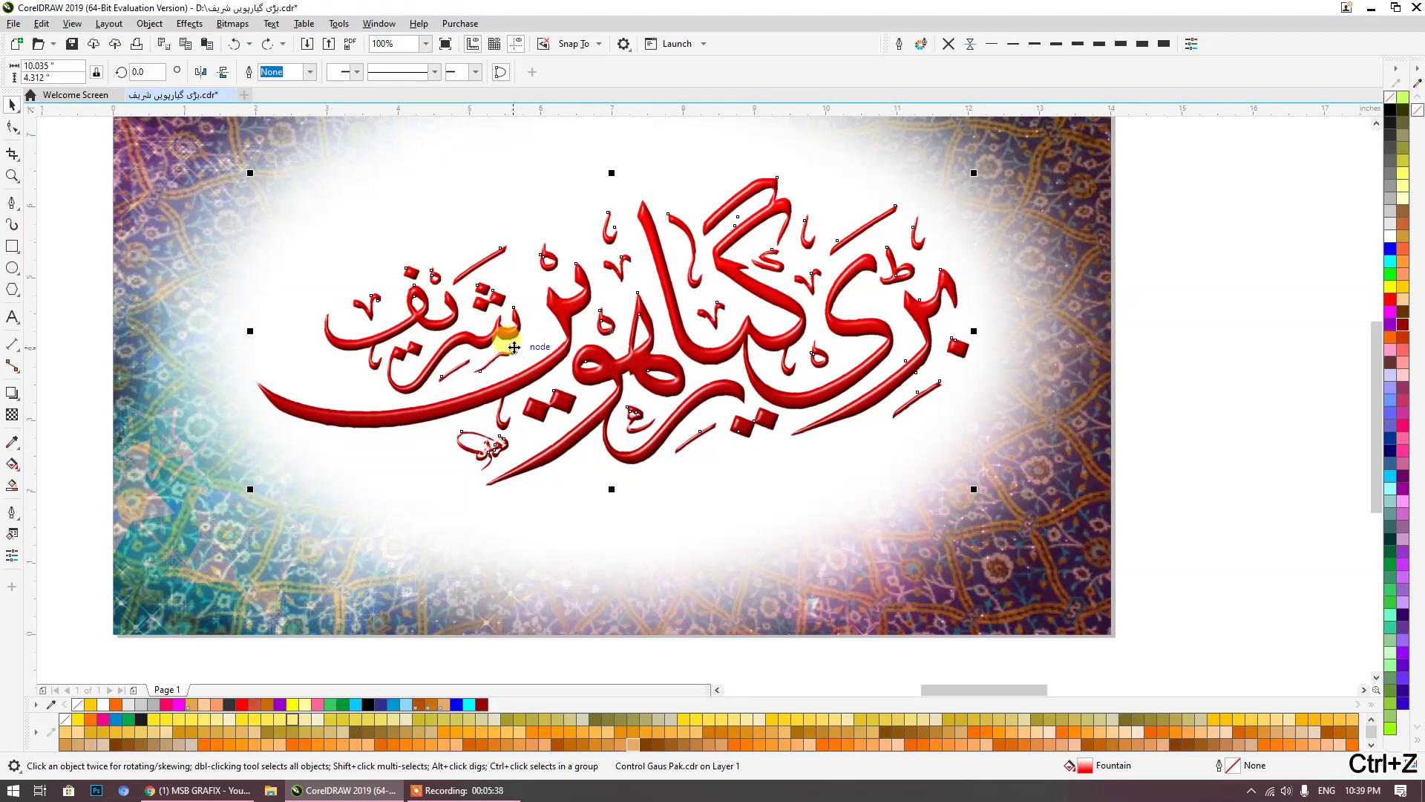
key(ctrl+z)
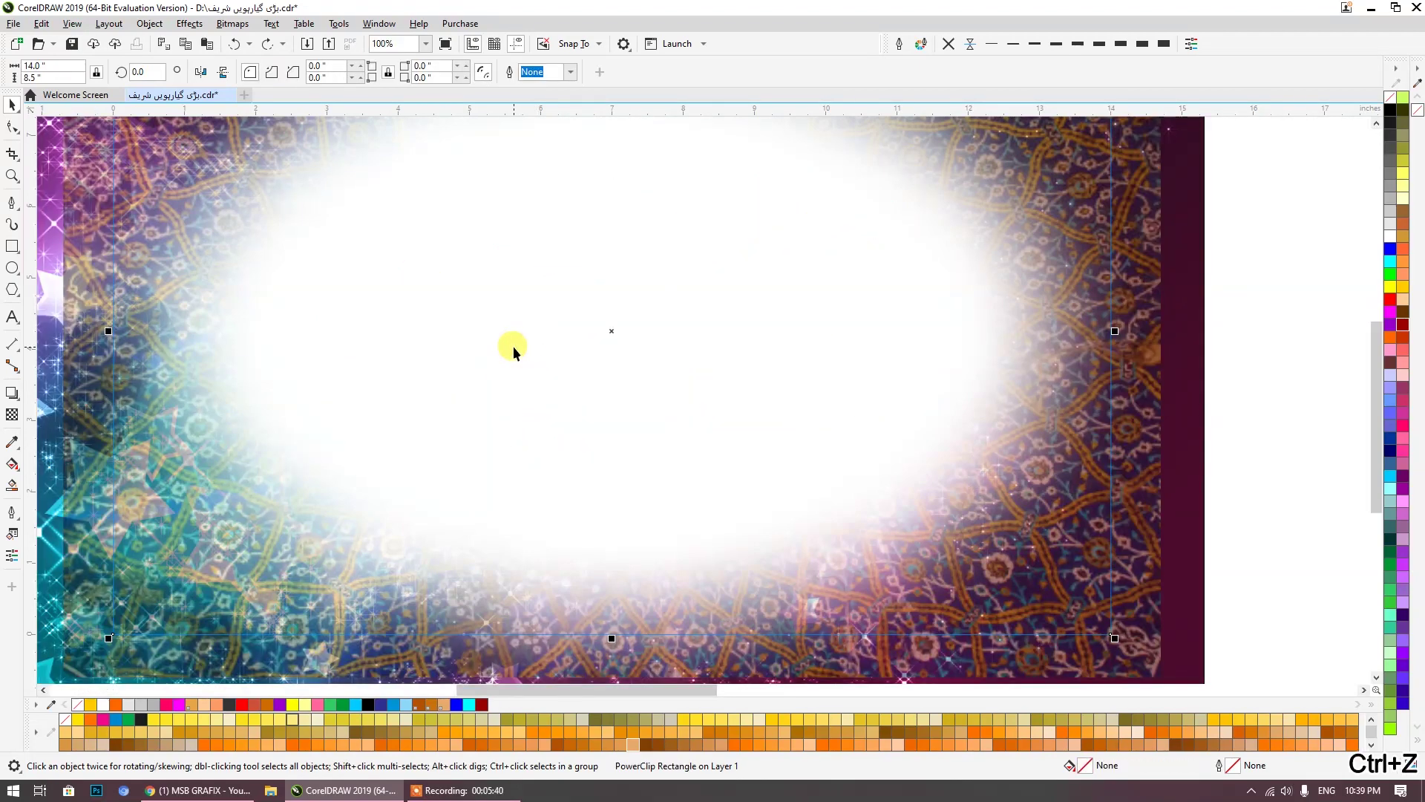
Step: Redo the undone edits to restore the blurred oval and the glossy red title calligraphy, and finish editing the PowerClip
click(513, 346)
click(267, 43)
key(ctrl+z)
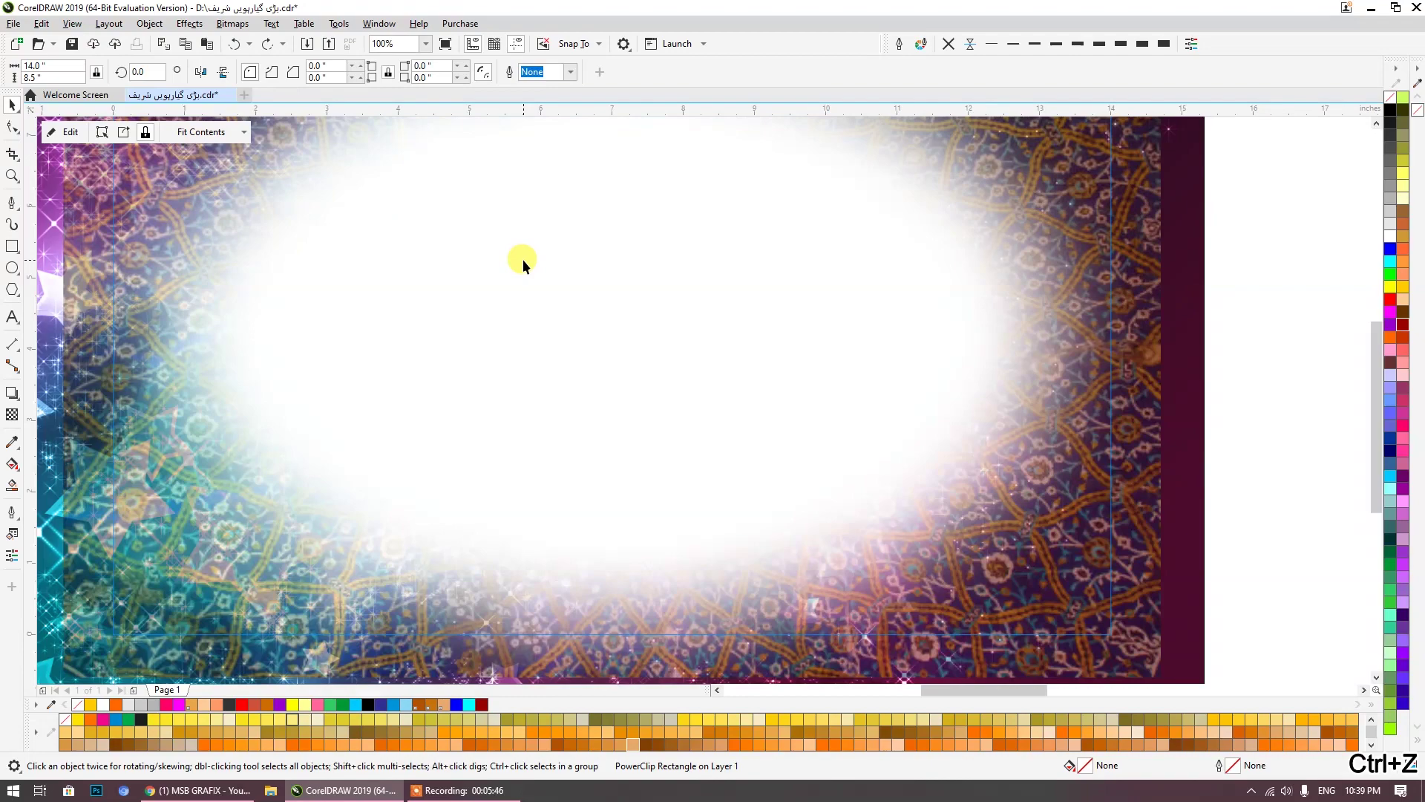
double_click(523, 260)
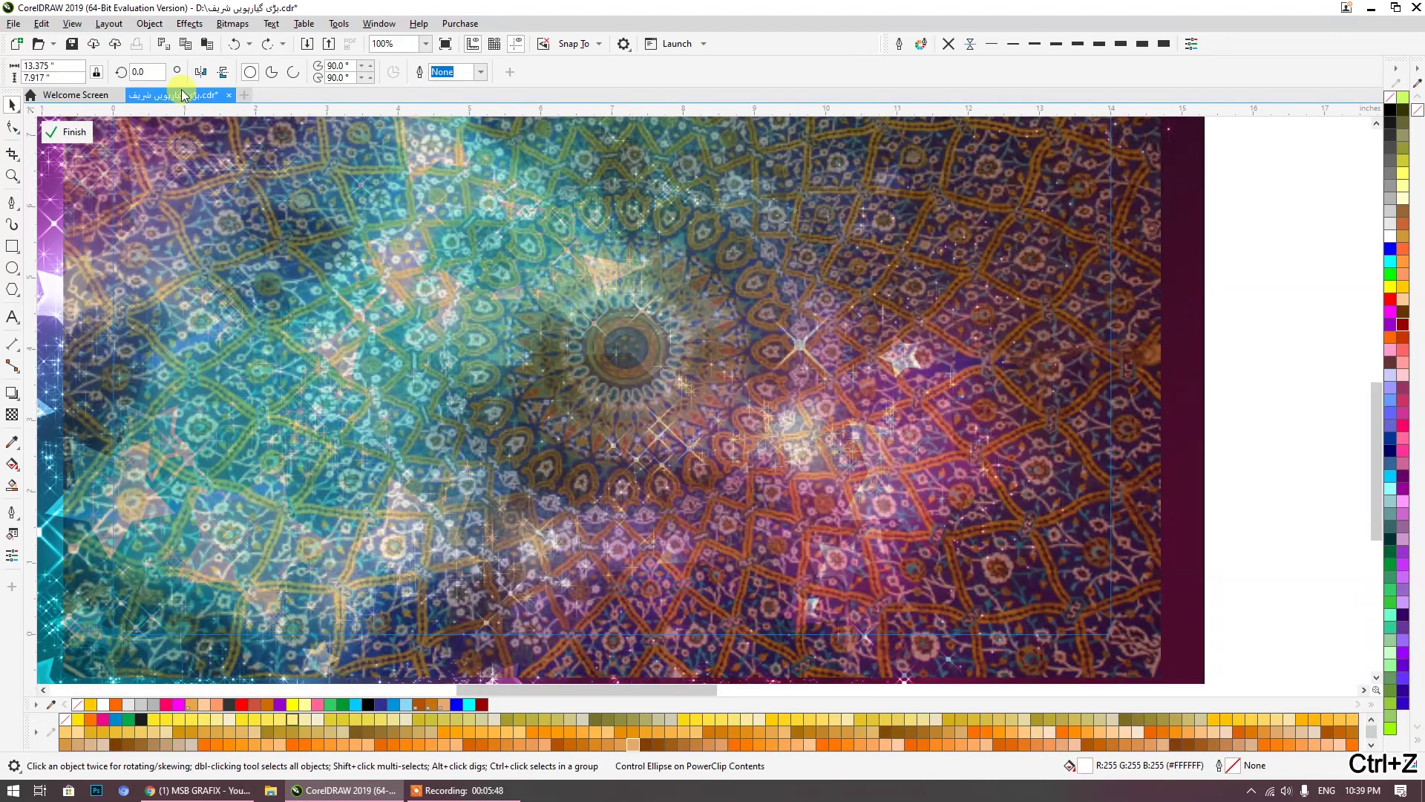
click(266, 45)
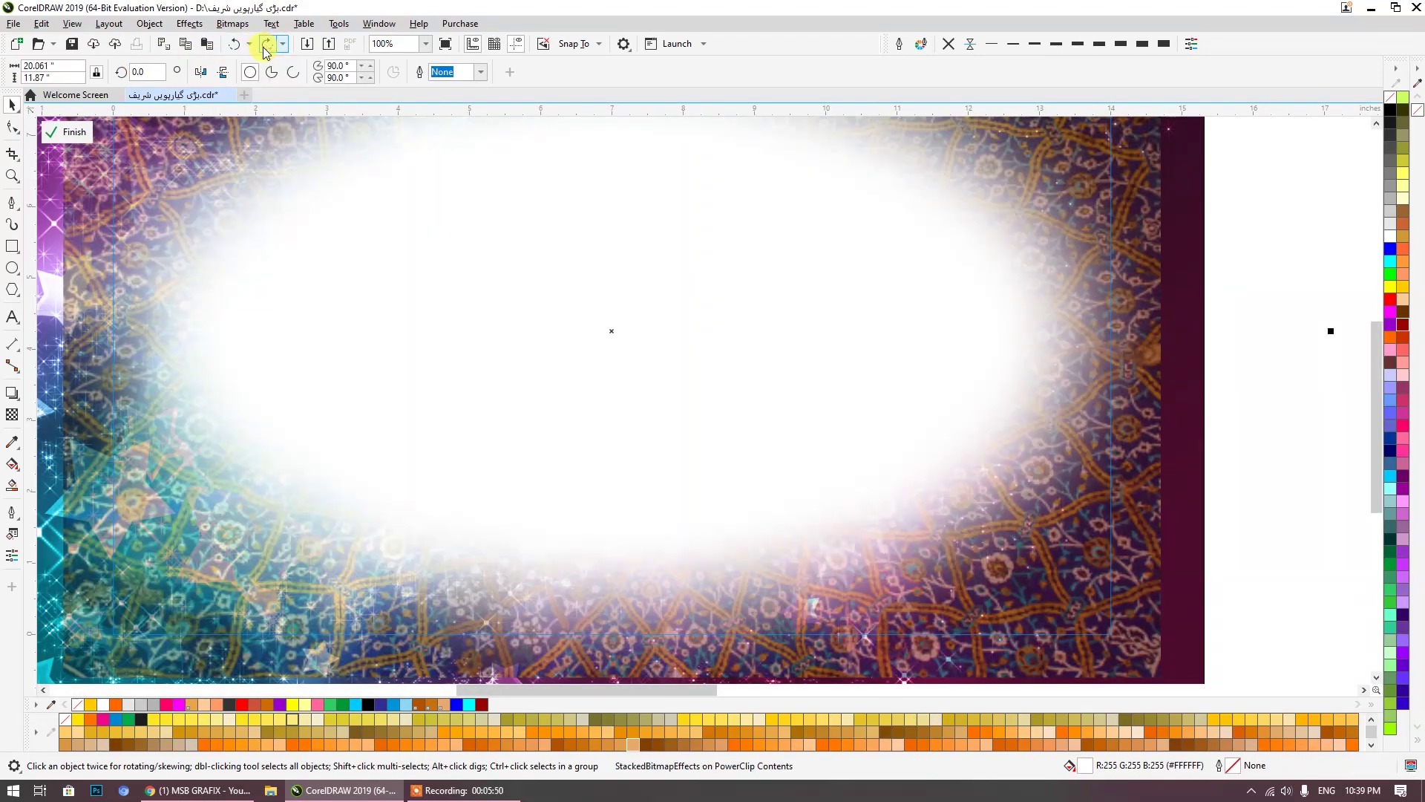
click(68, 131)
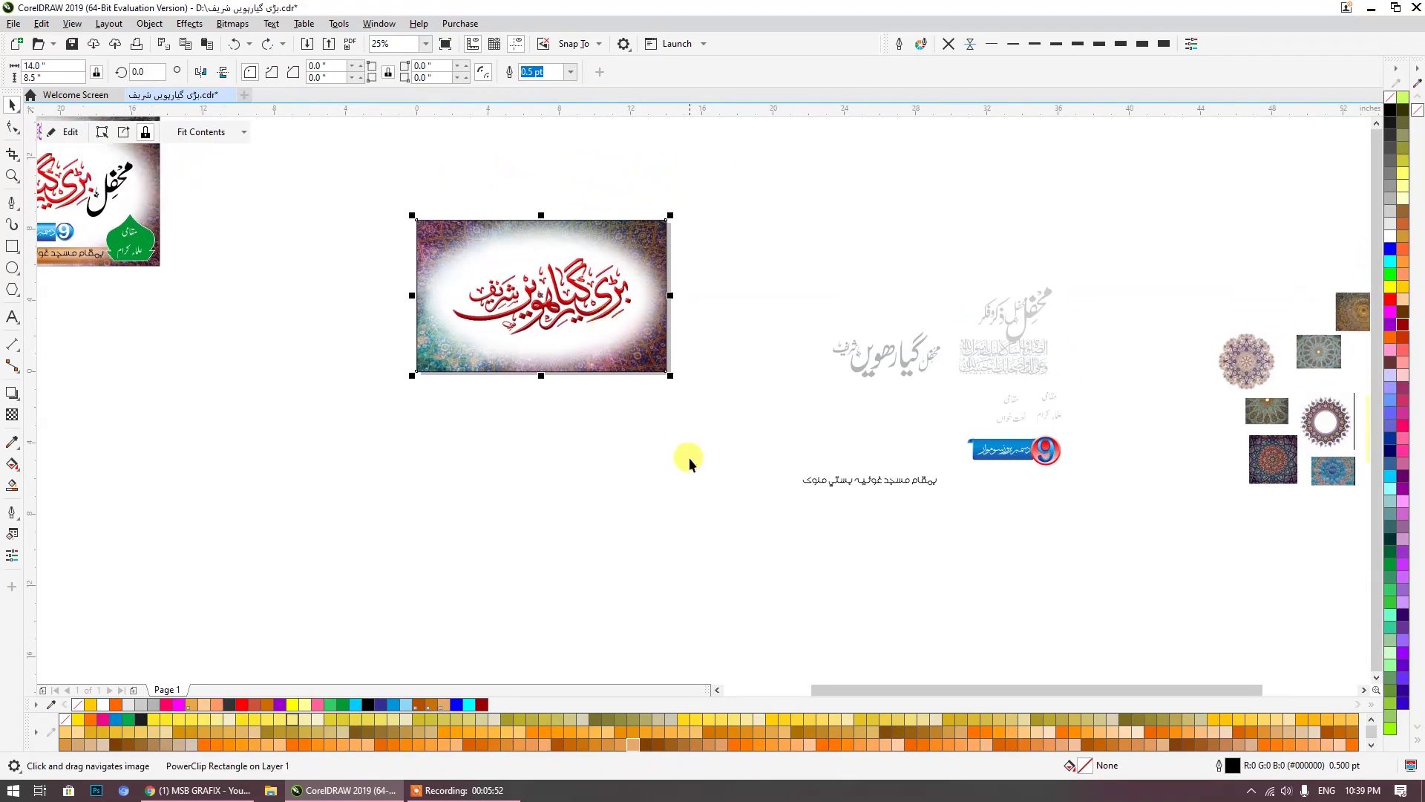
click(689, 462)
scroll(557, 312, up, 1)
click(565, 312)
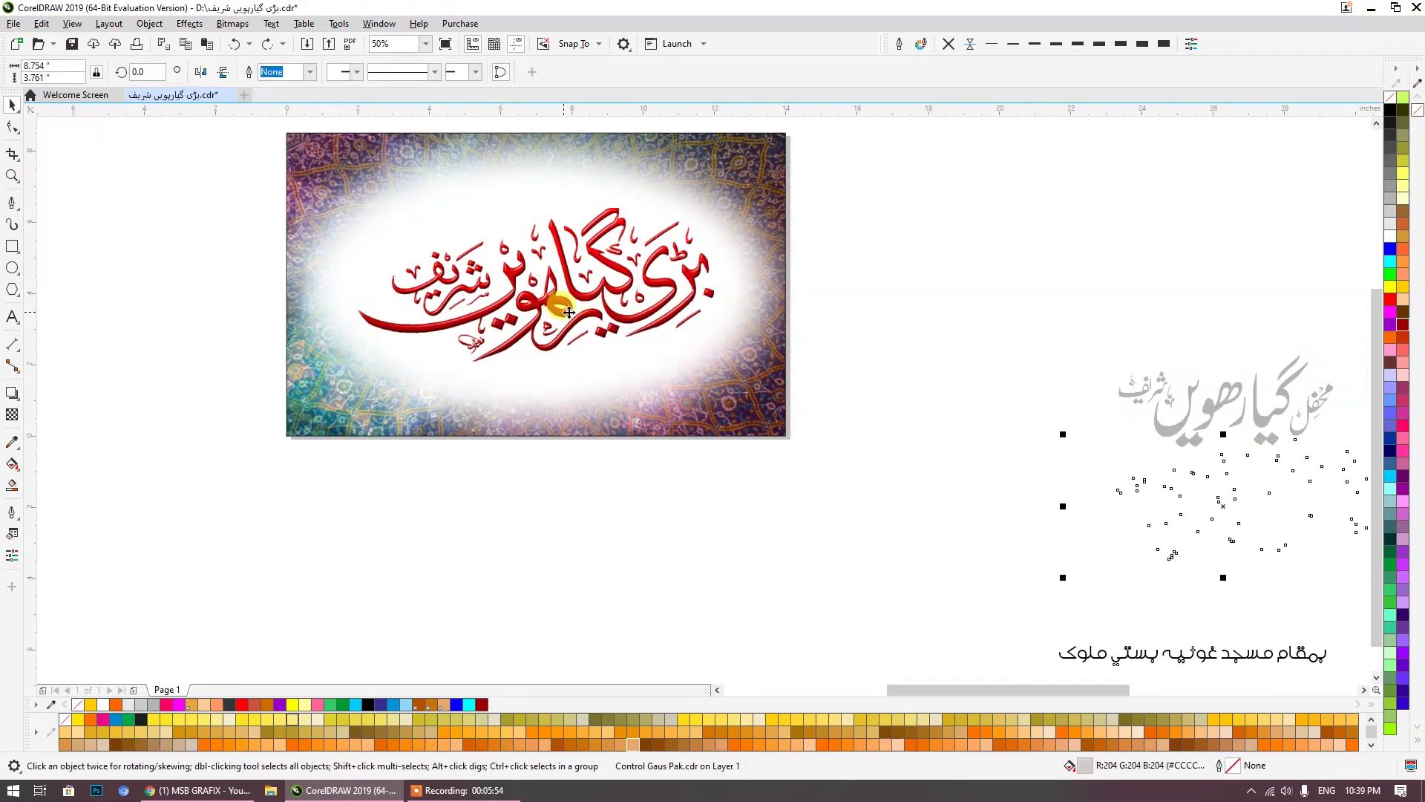
Step: Place a copy of the glossy red title calligraphy outside the banner and break its Plastic effect apart from the original shape
drag(1042, 449, 597, 288)
scroll(739, 331, up, 1)
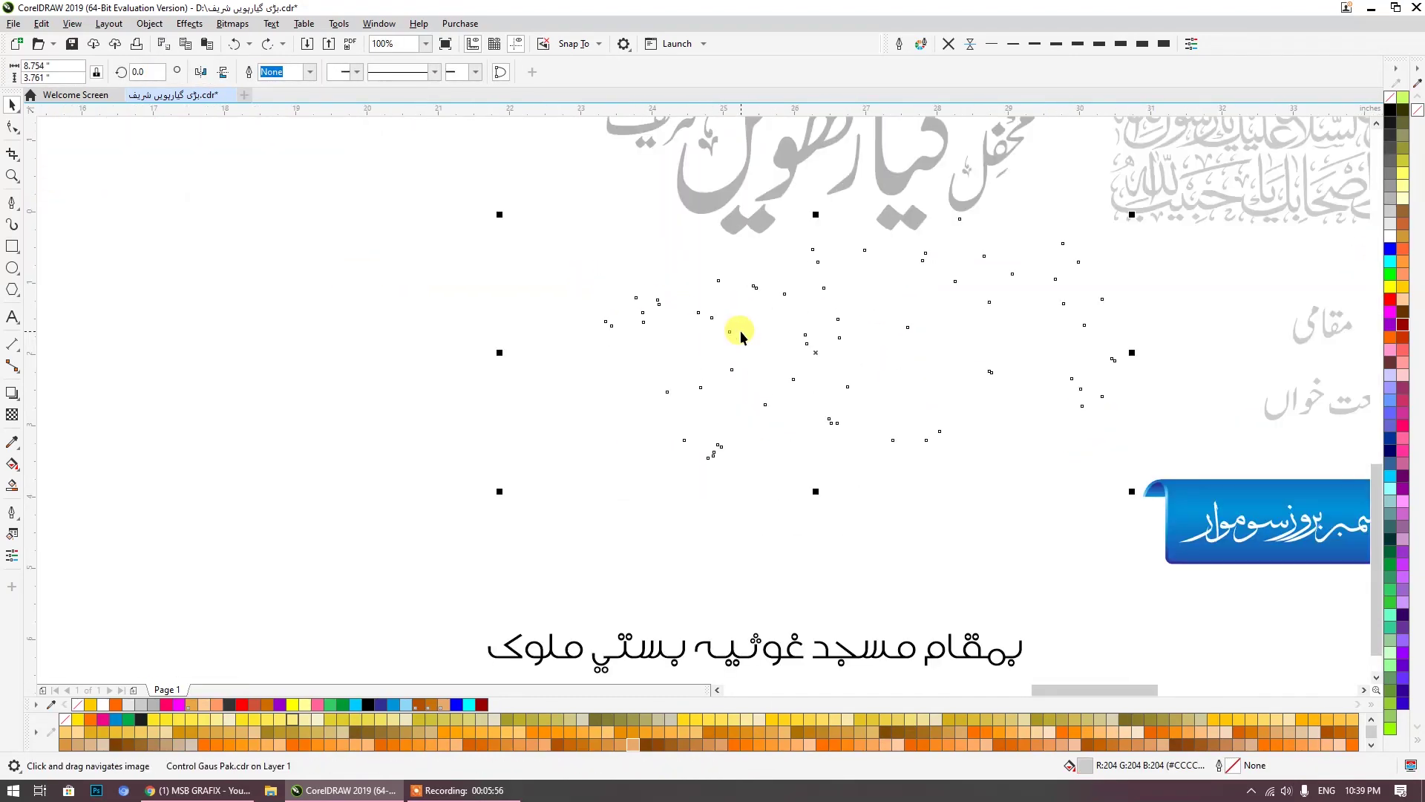
scroll(594, 365, down, 2)
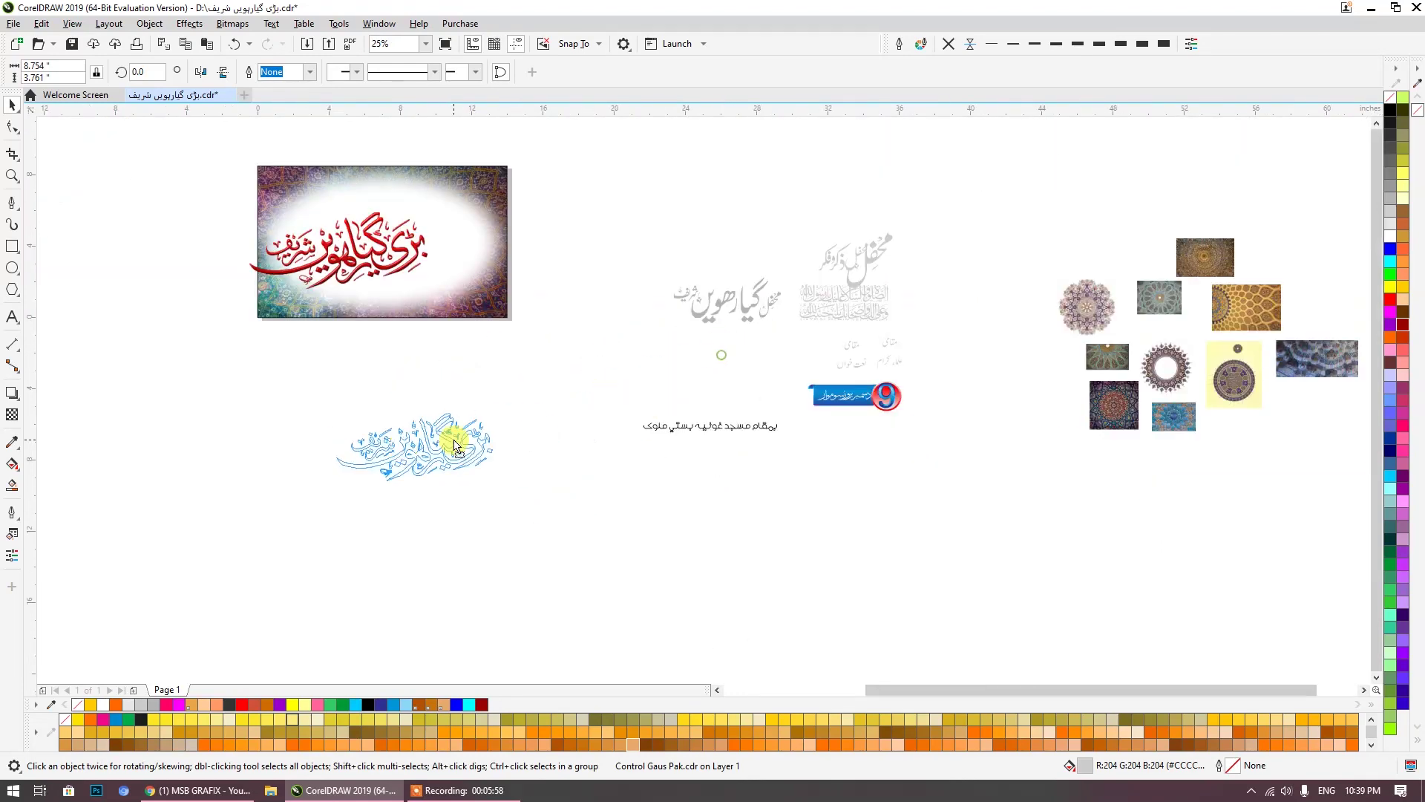
click(456, 446)
drag(366, 375, 636, 414)
scroll(569, 421, down, 1)
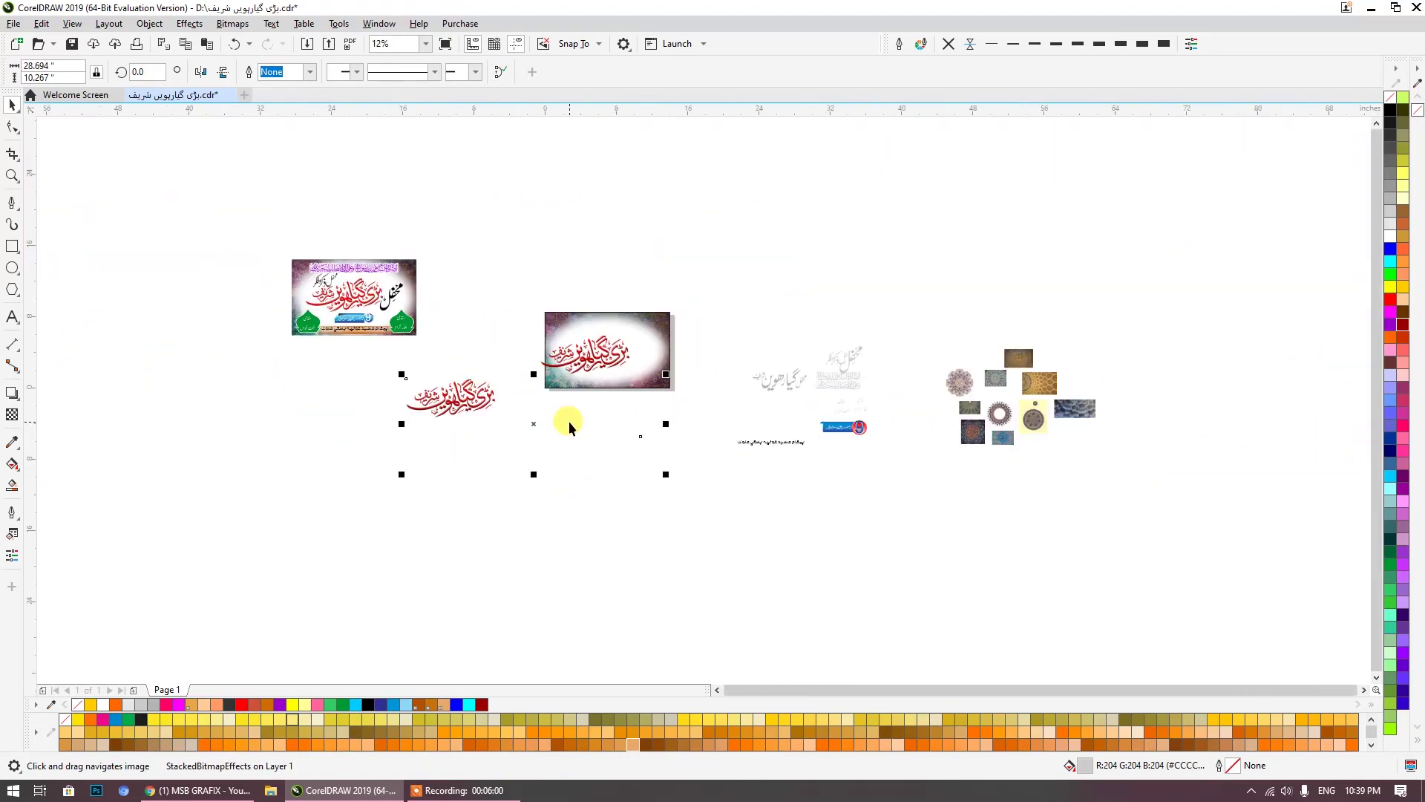
scroll(569, 420, up, 2)
drag(273, 345, 301, 395)
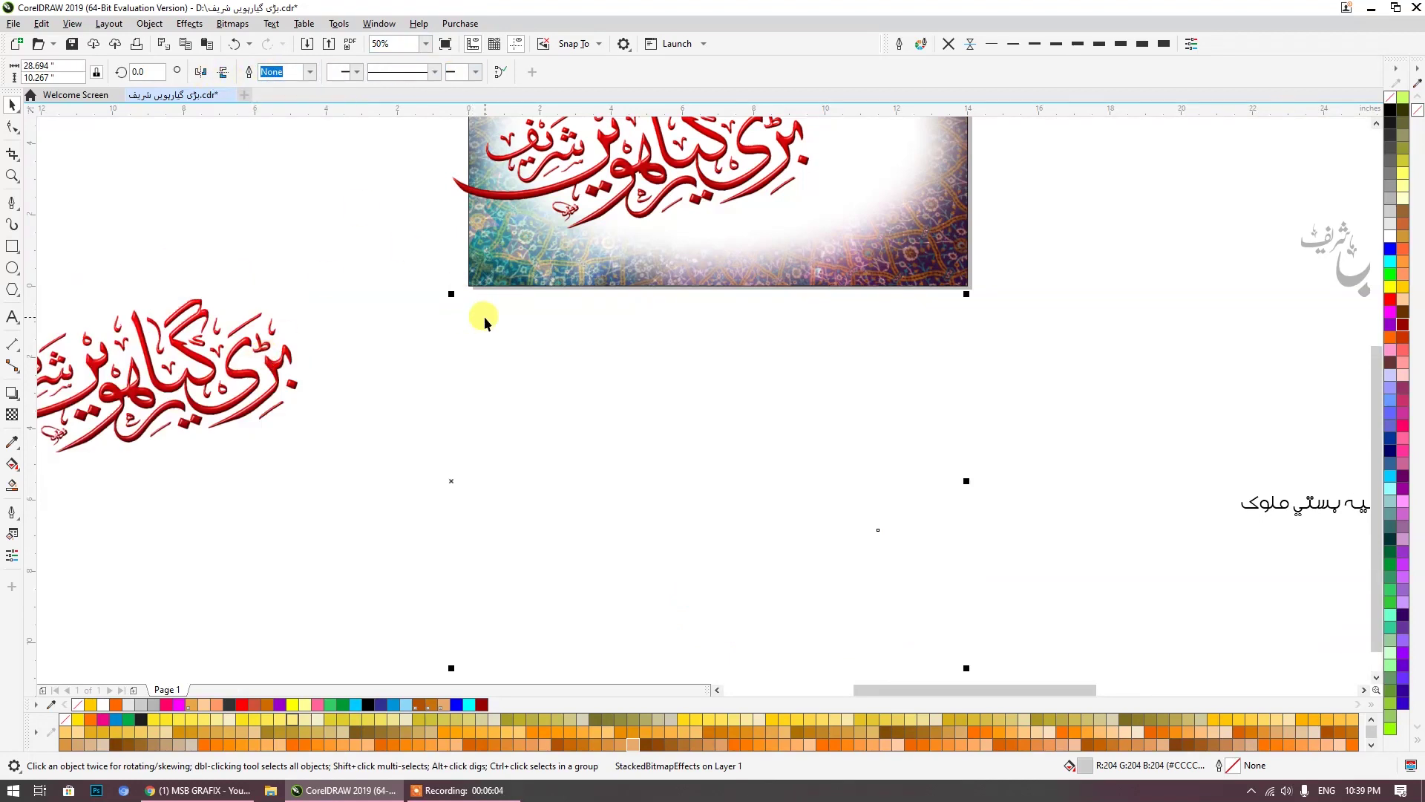
key(ctrl+k)
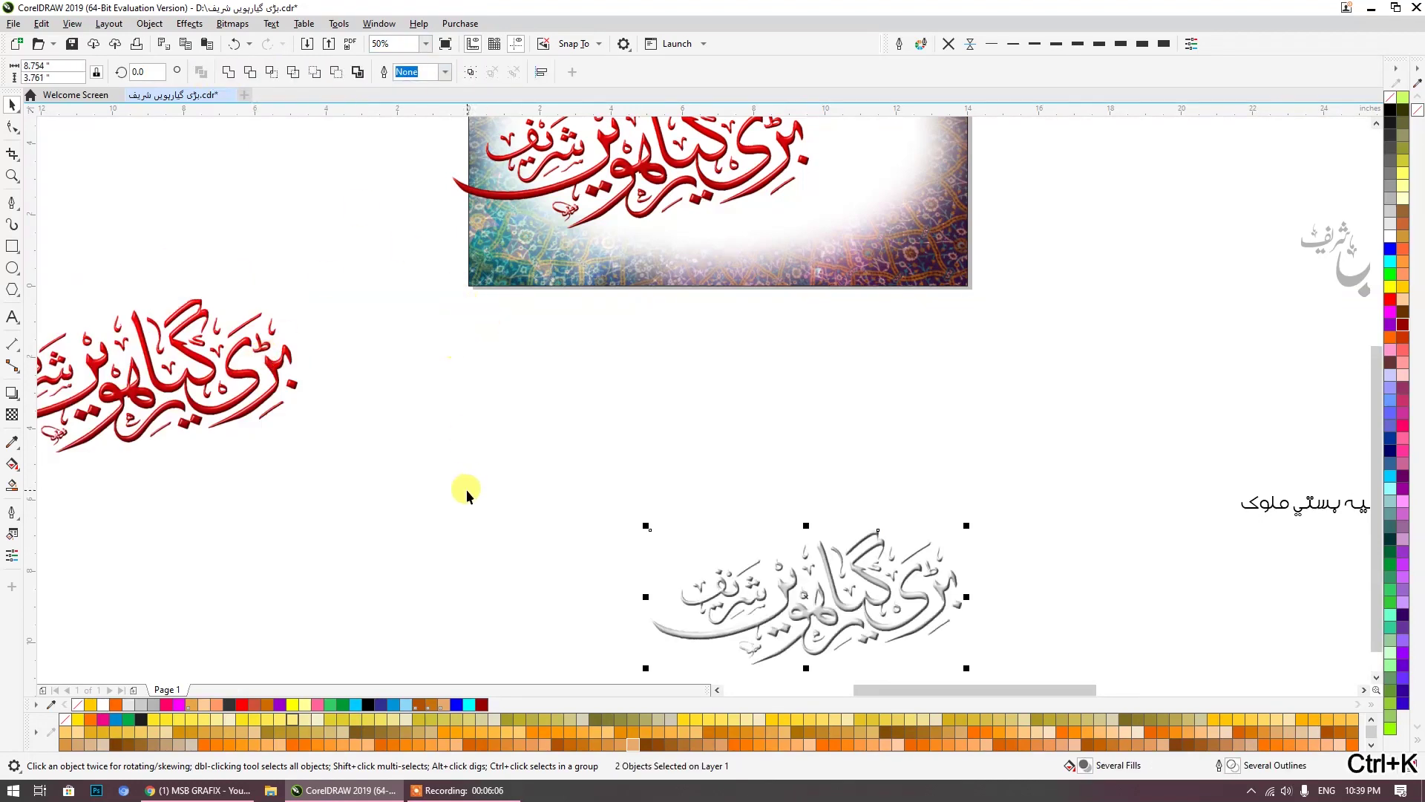
Step: Separate the Plastic effect bitmap from the gray calligraphy, delete the bitmap, and move the gray lettering aside
click(467, 490)
click(833, 589)
drag(834, 547, 992, 456)
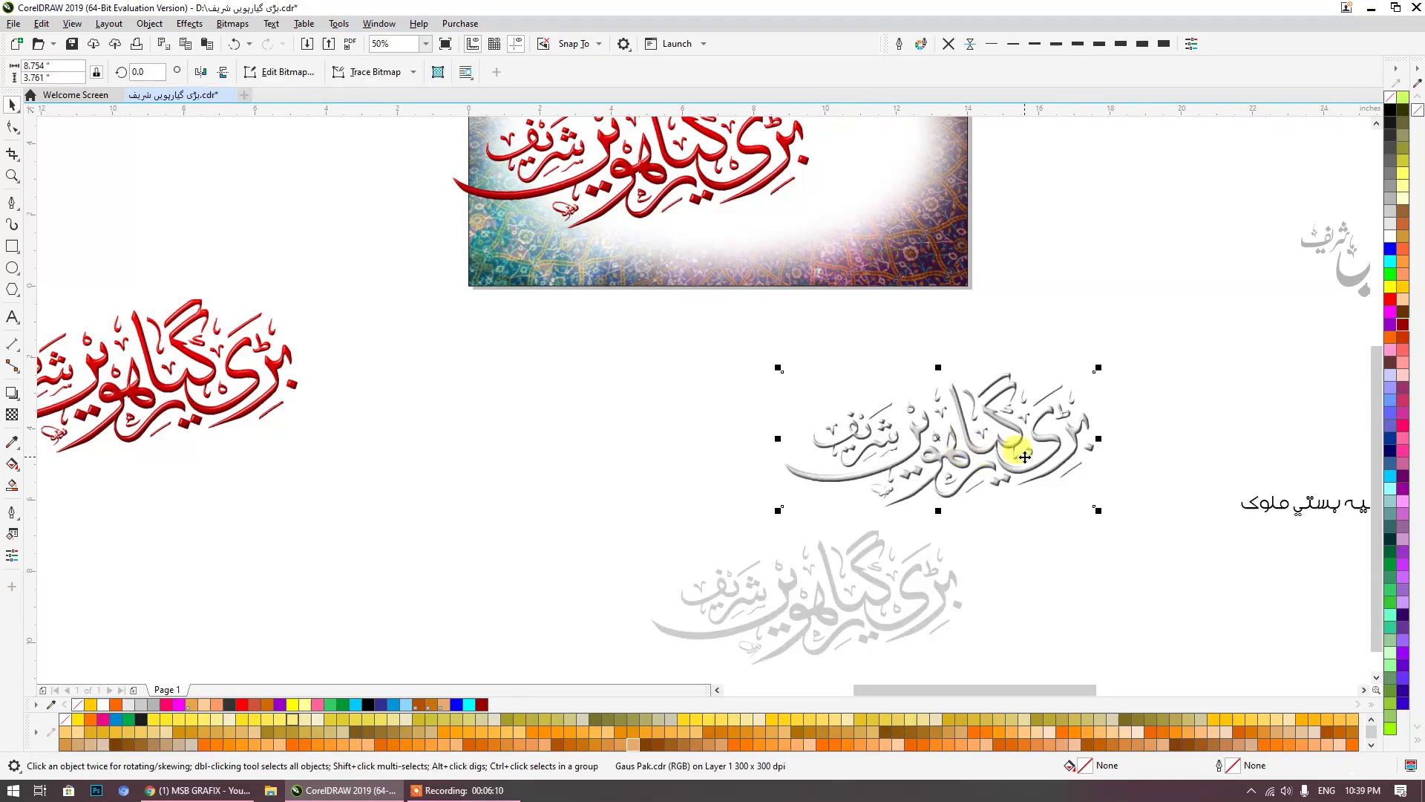
key(Delete)
click(906, 590)
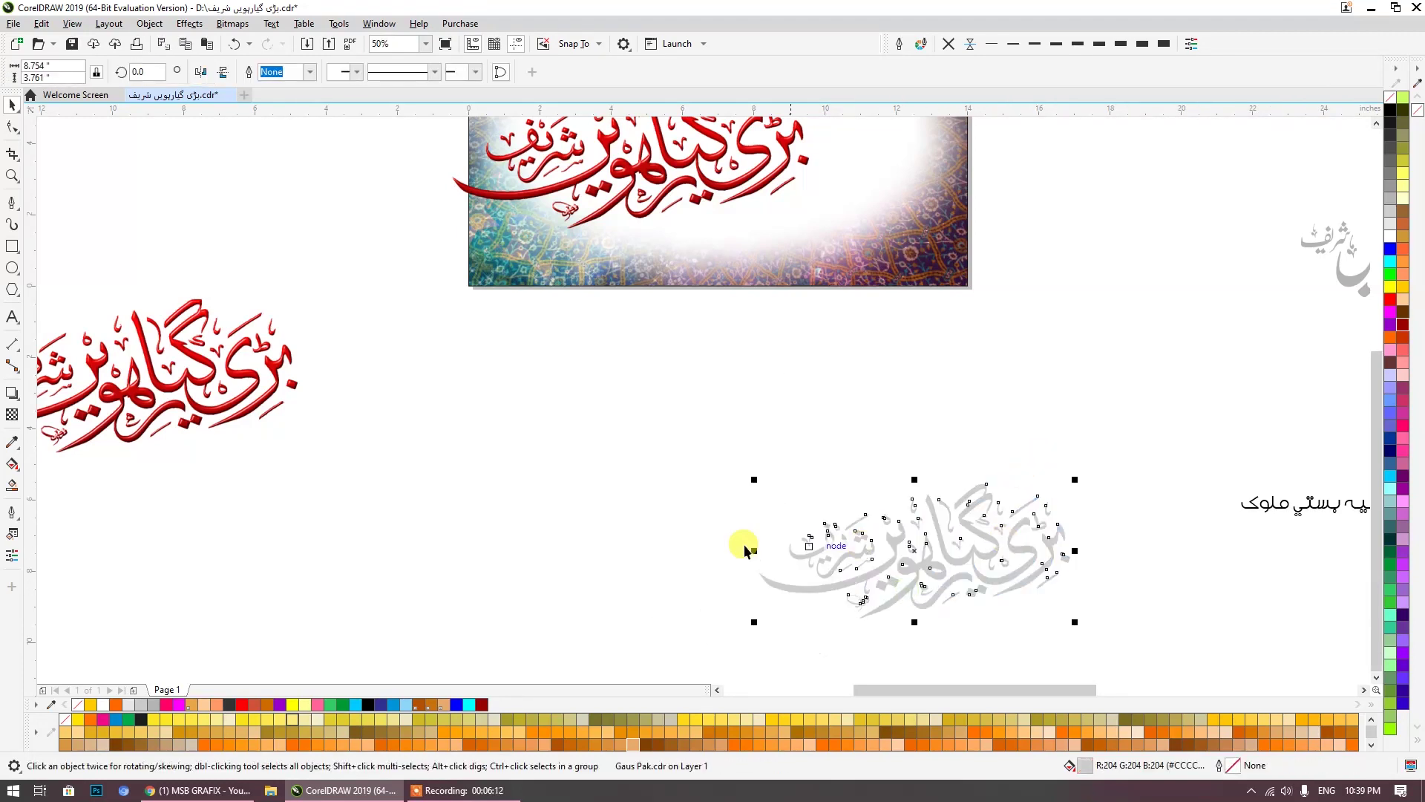
Step: Move the glossy red calligraphy off the banner, try to break it apart, and delete the remaining red copies
drag(464, 417, 279, 388)
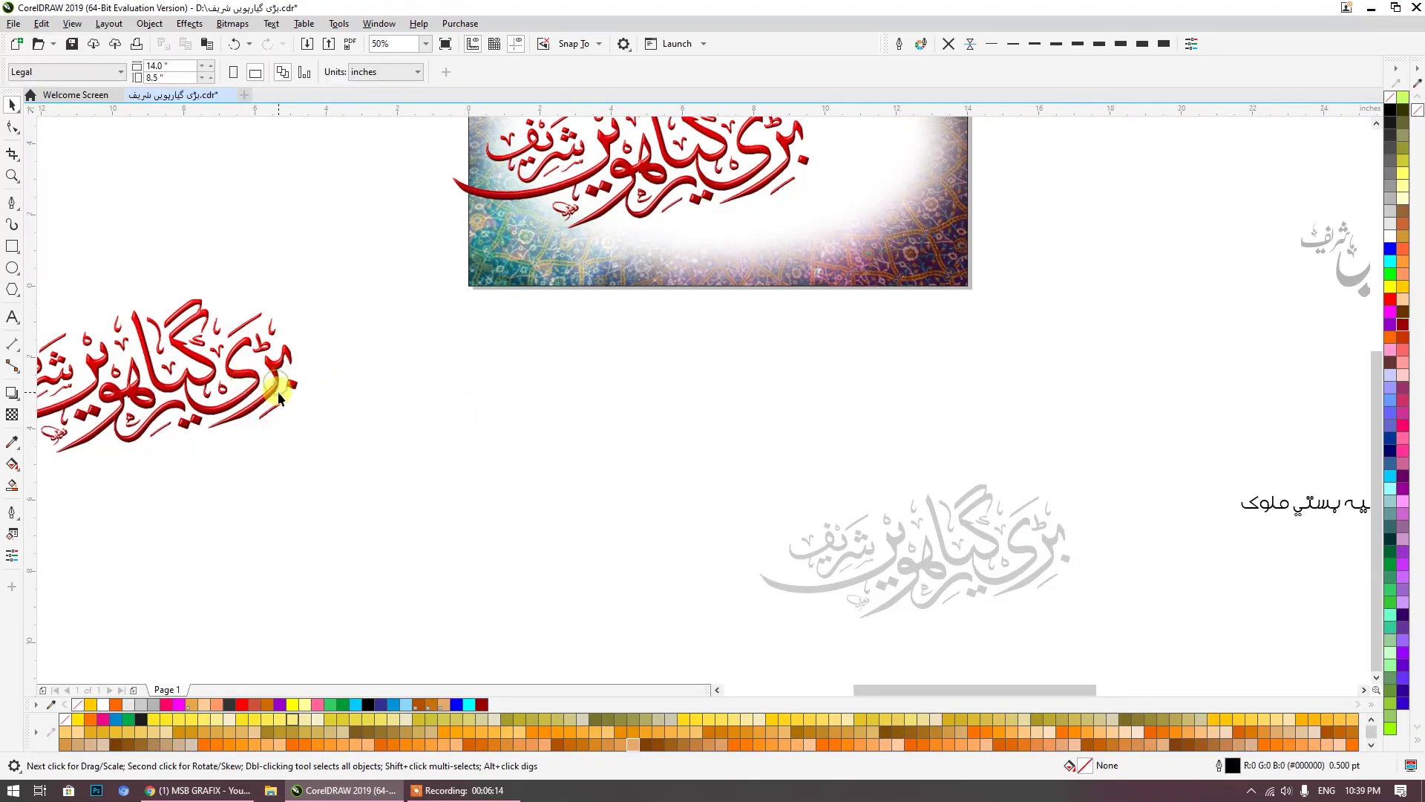
drag(540, 190, 442, 406)
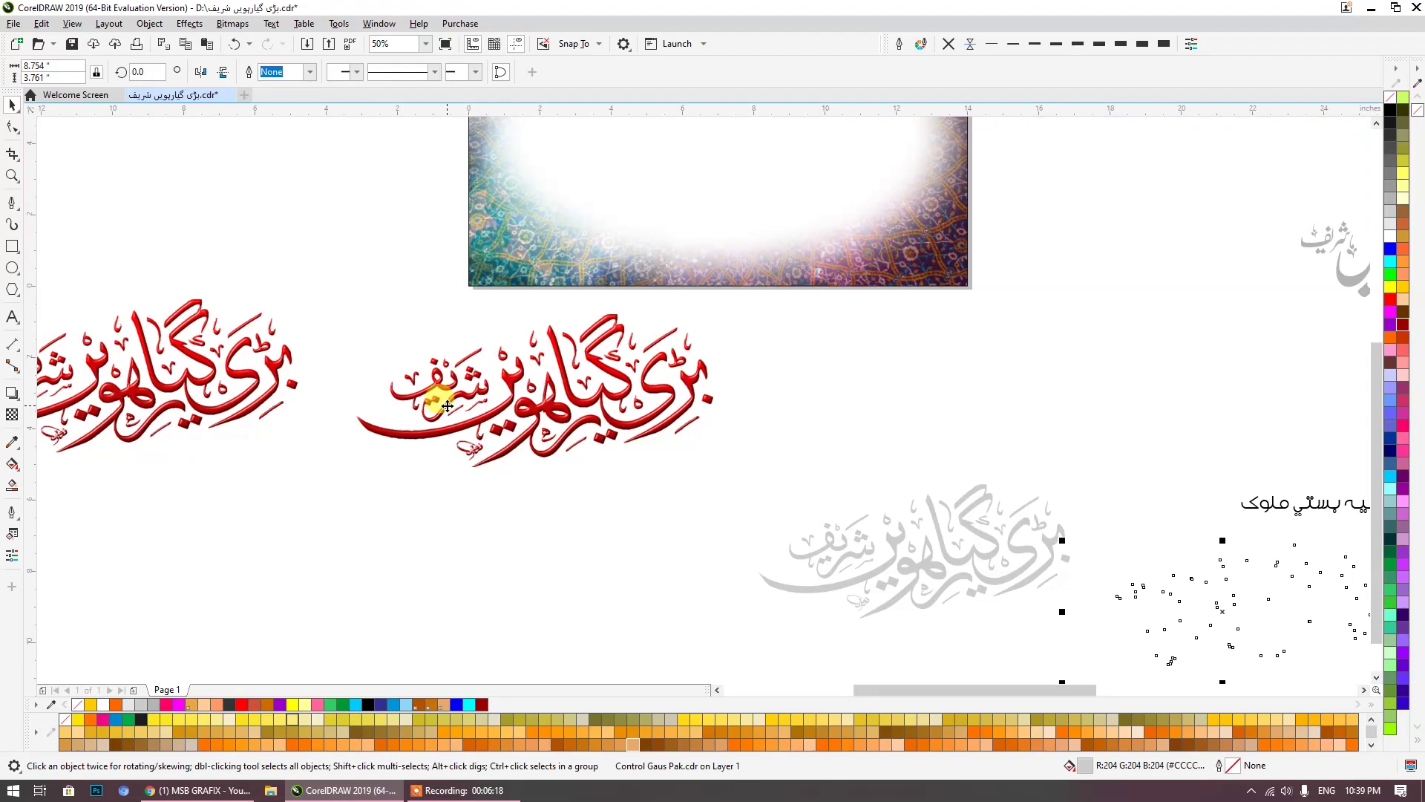
key(ctrl+k)
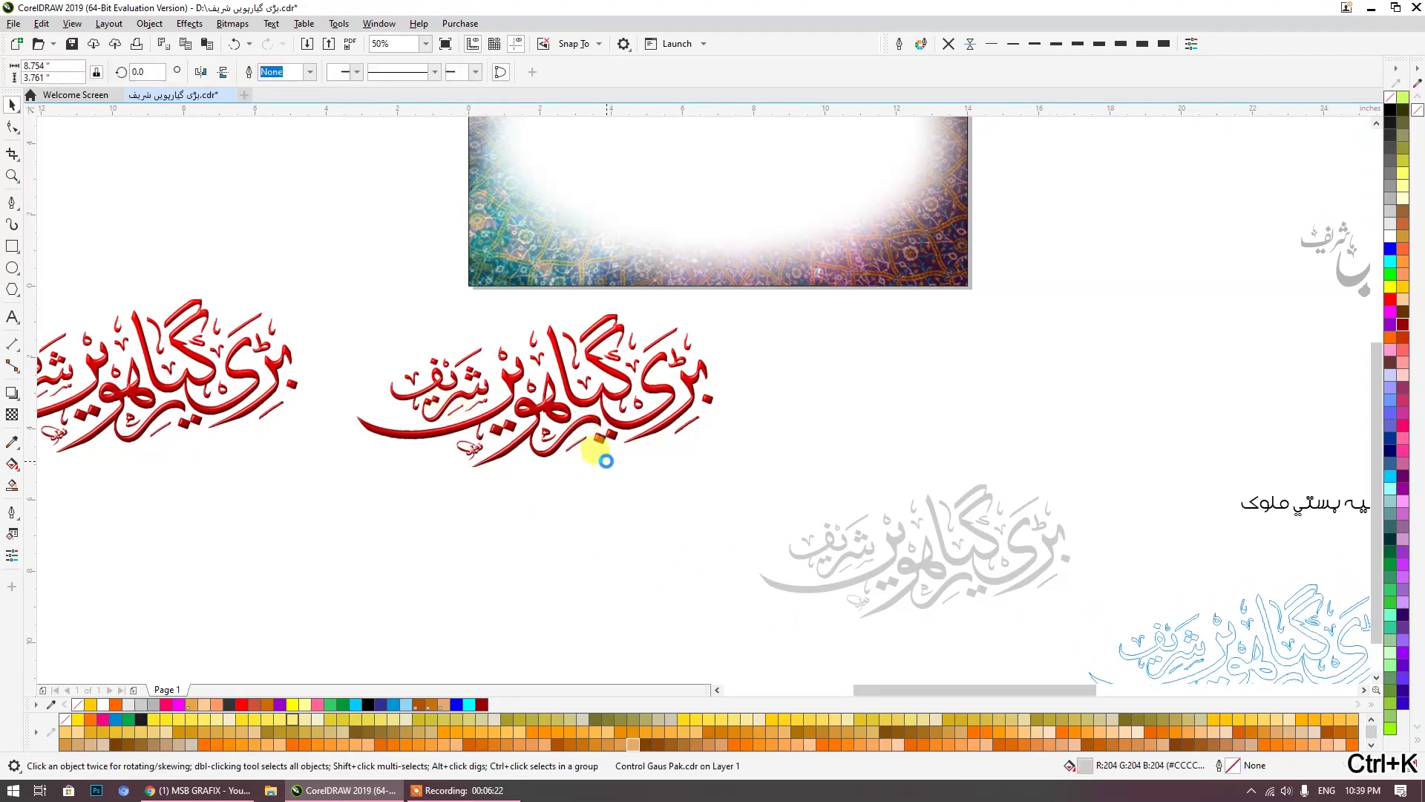
scroll(592, 464, down, 1)
drag(592, 464, 390, 410)
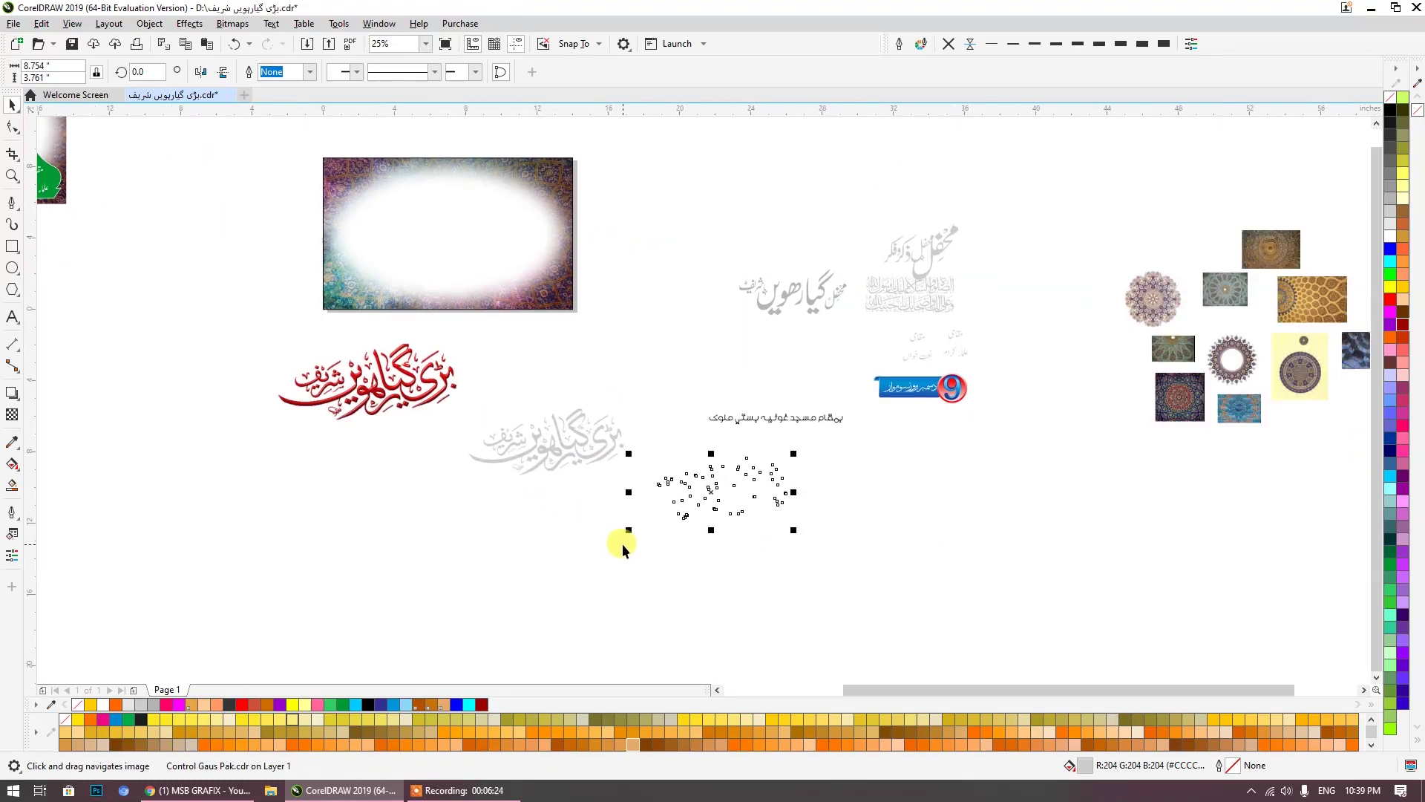
click(666, 568)
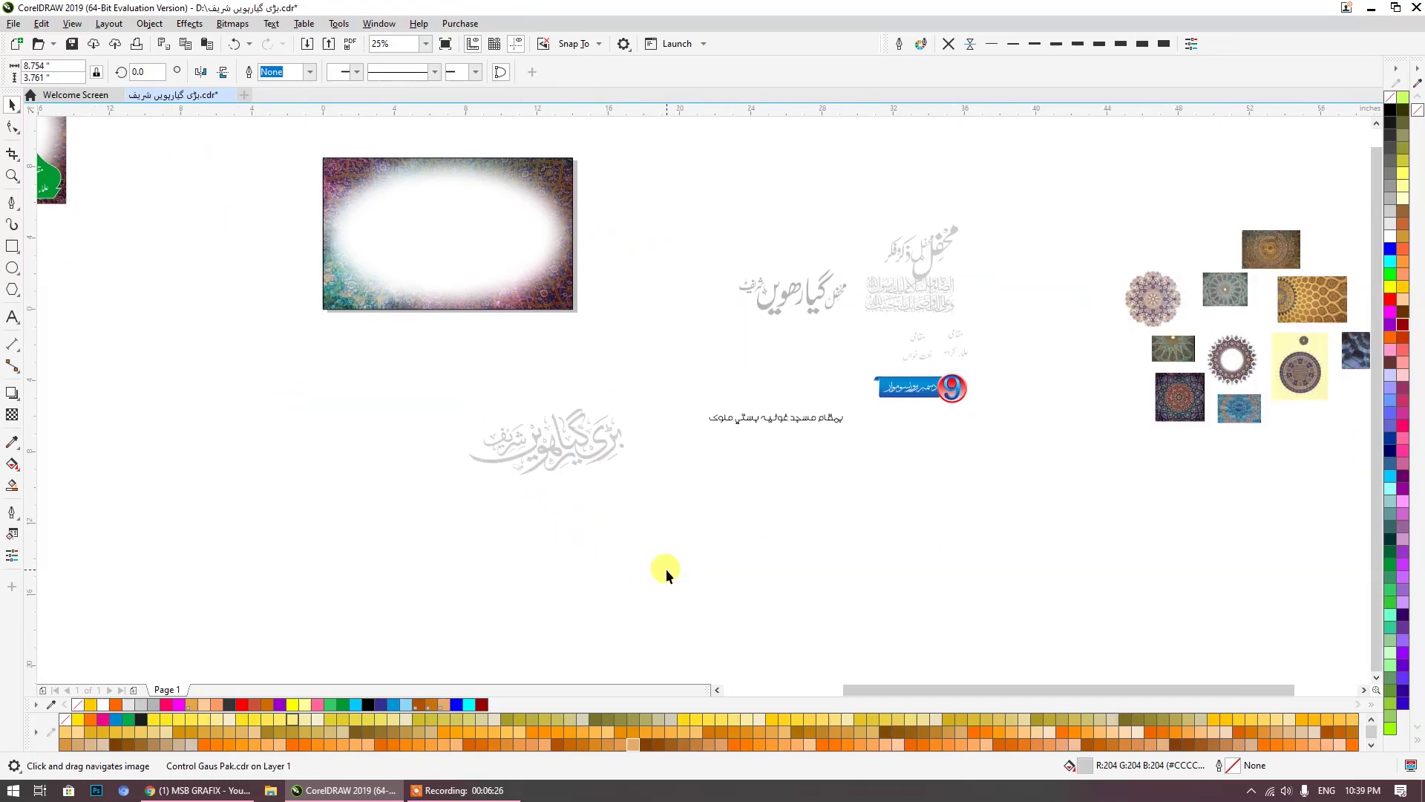
Step: Copy the oval background, gray title calligraphy and other text elements into a new RGB Letter document at 300 dpi
drag(331, 175, 292, 117)
key(ctrl+g)
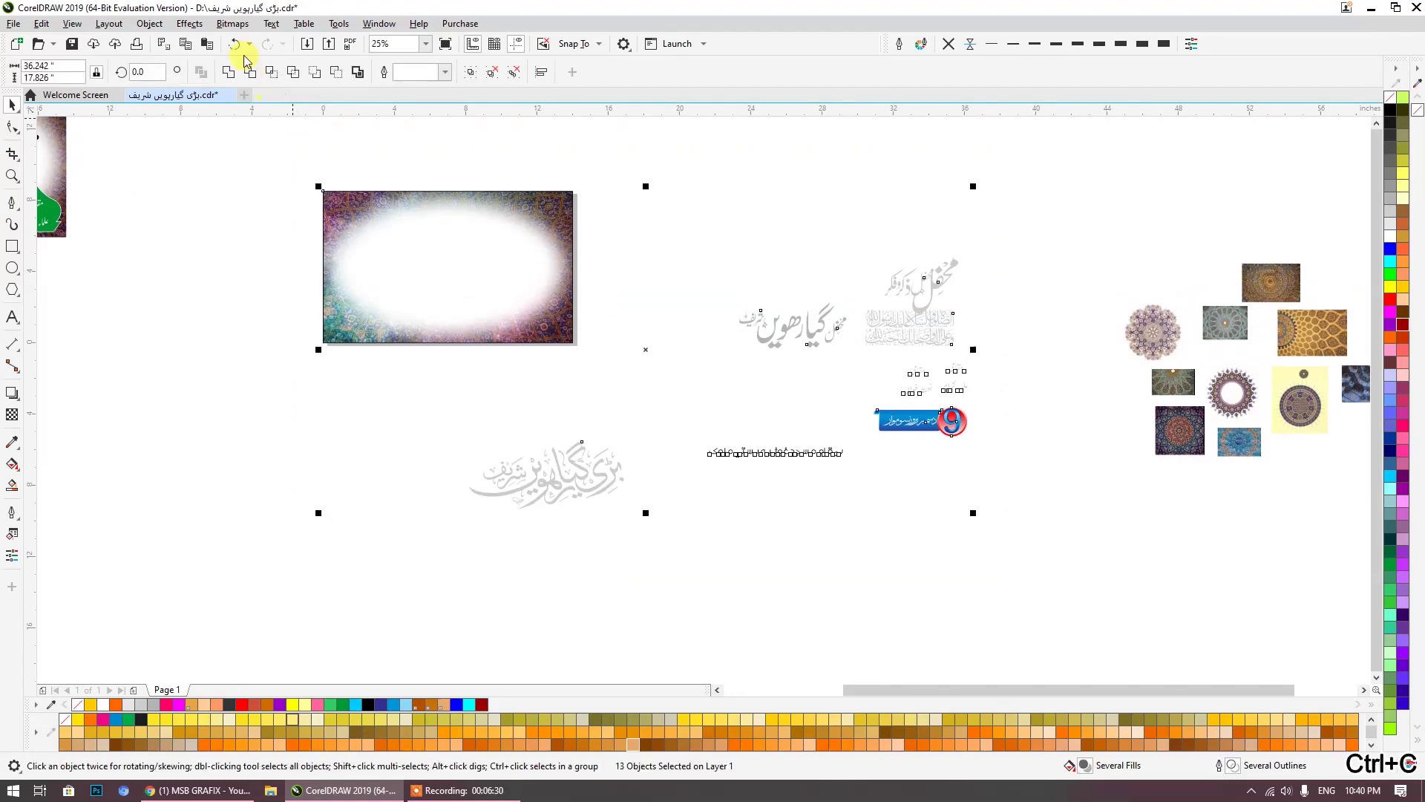
key(ctrl+n)
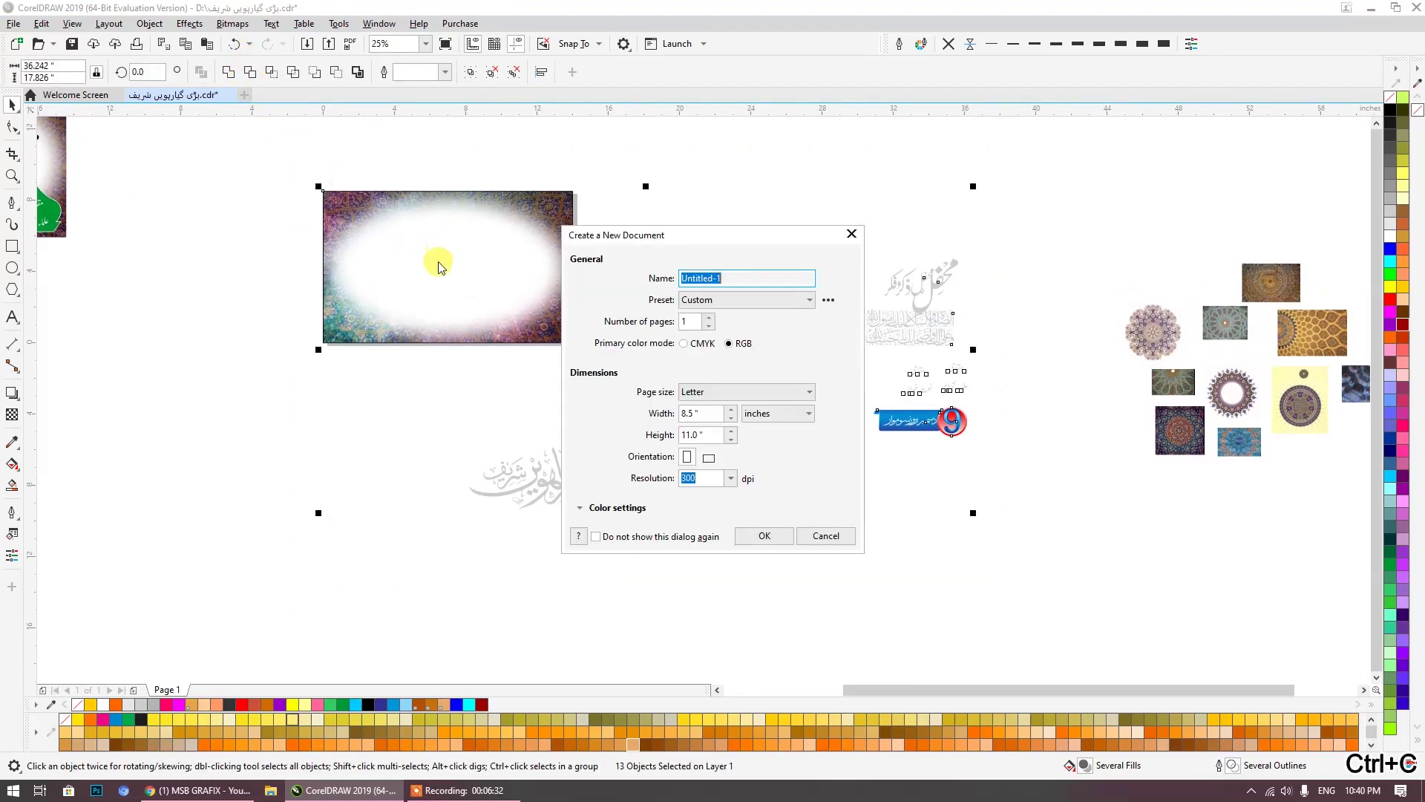
click(763, 536)
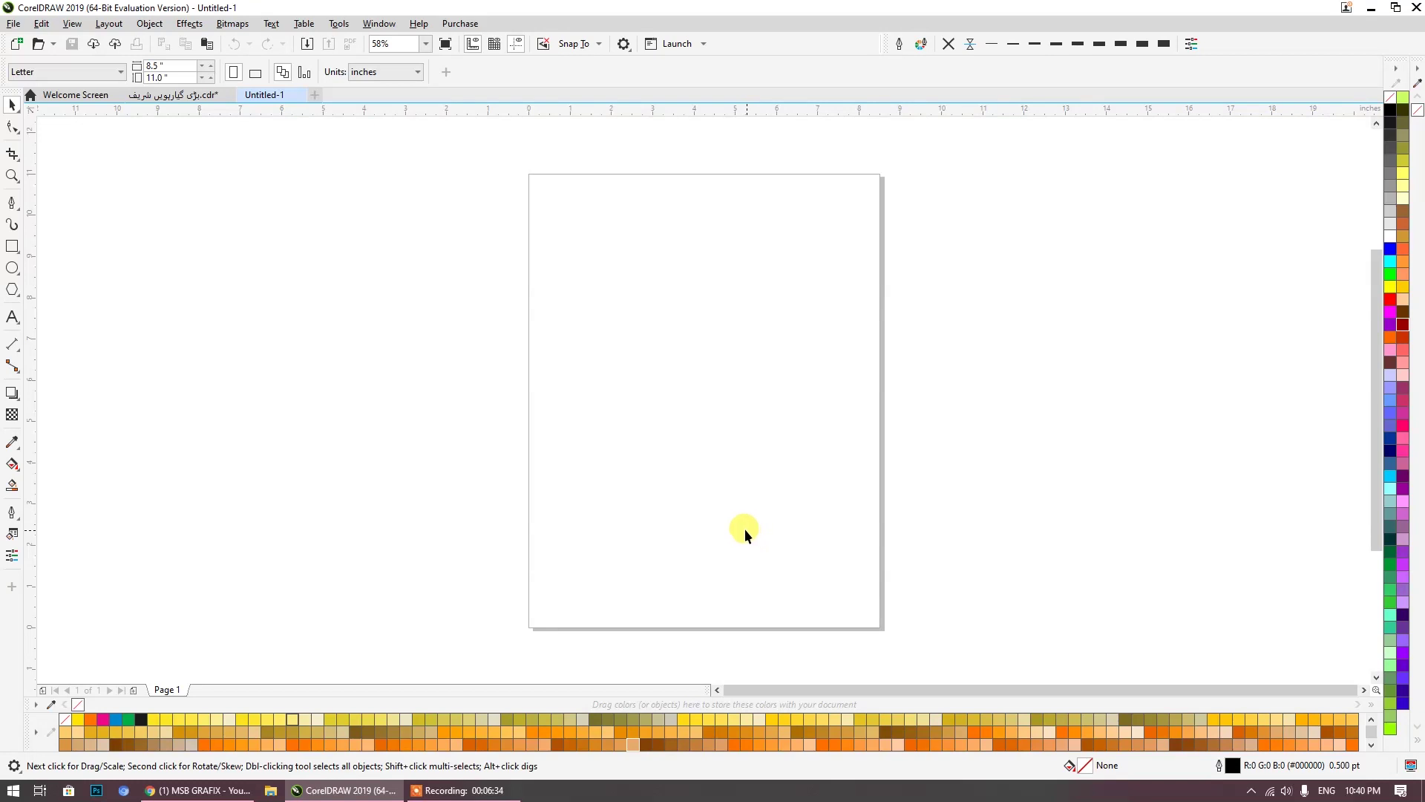
key(ctrl+v)
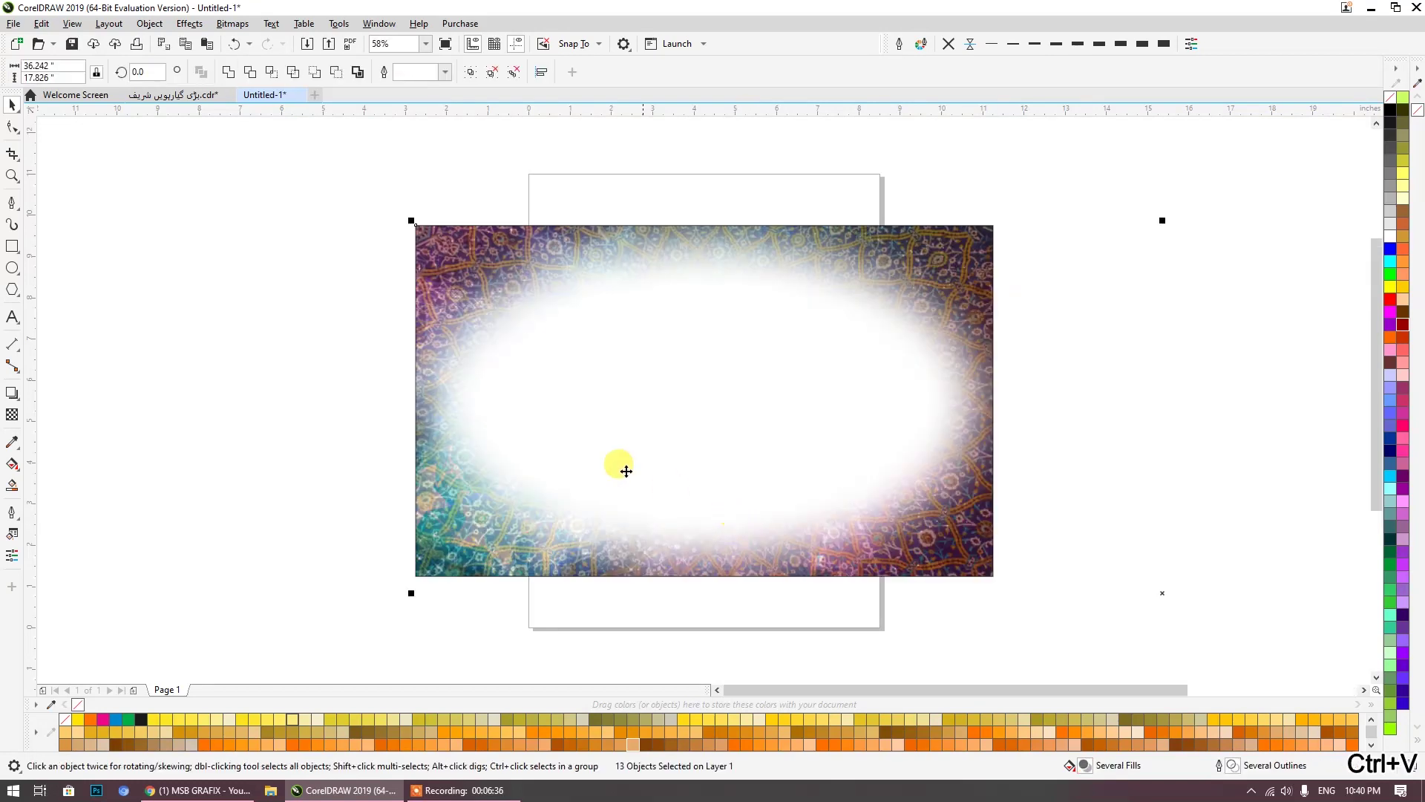
Step: Set the new document's page size to Legal in landscape orientation
click(300, 349)
click(65, 72)
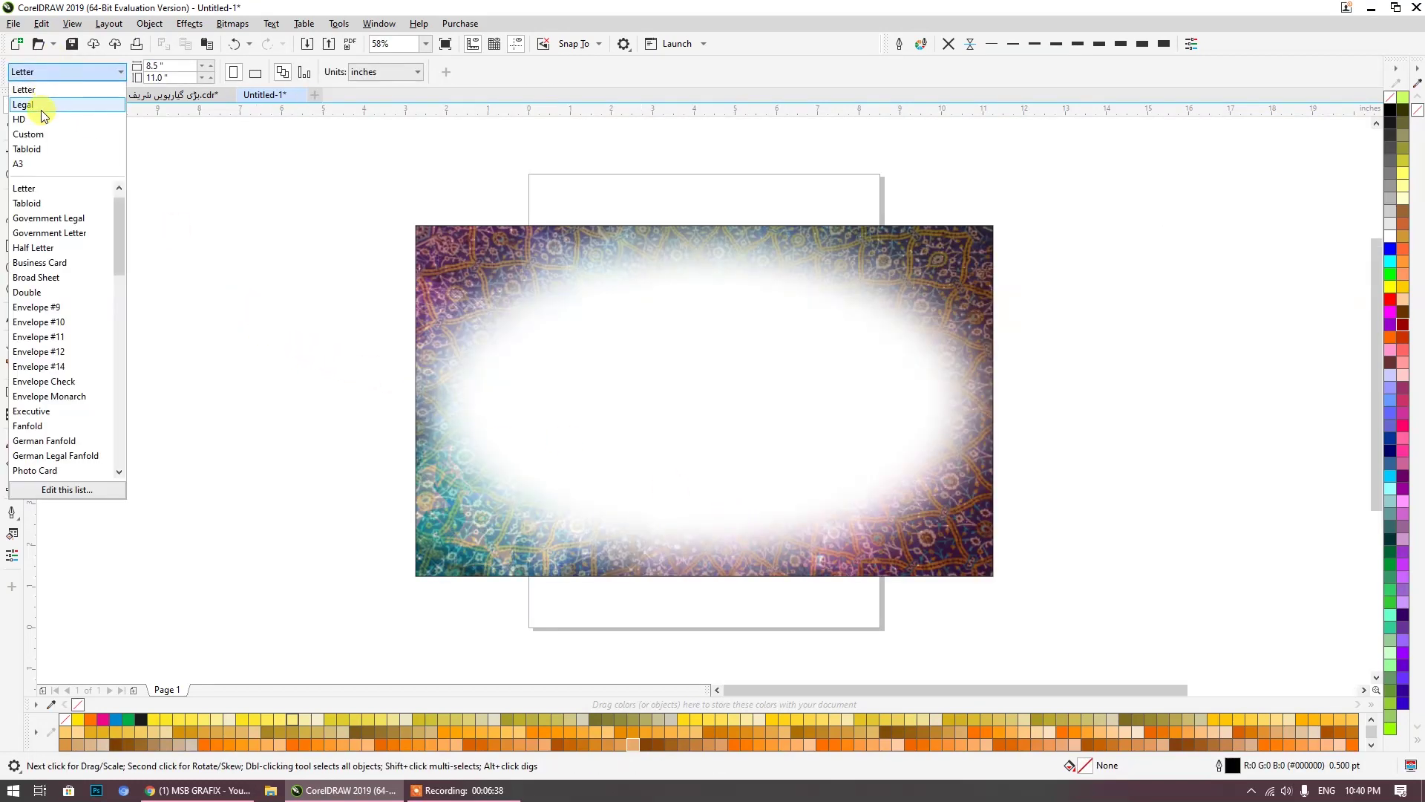
click(49, 107)
click(259, 73)
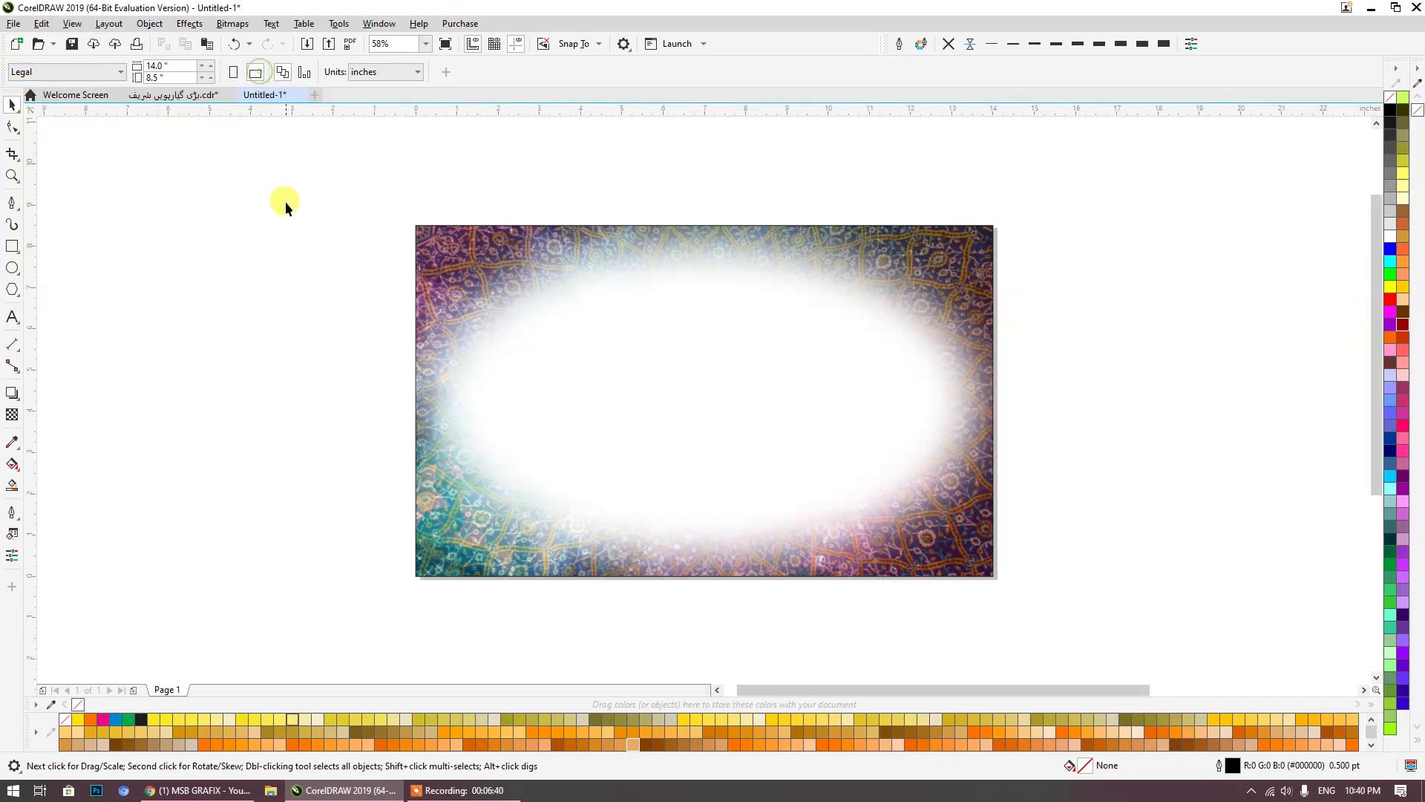
Step: Place a copy of the gray title calligraphy in the middle of the white oval and enlarge it to about 9.15 × 3.93 inches
scroll(659, 328, down, 3)
click(795, 596)
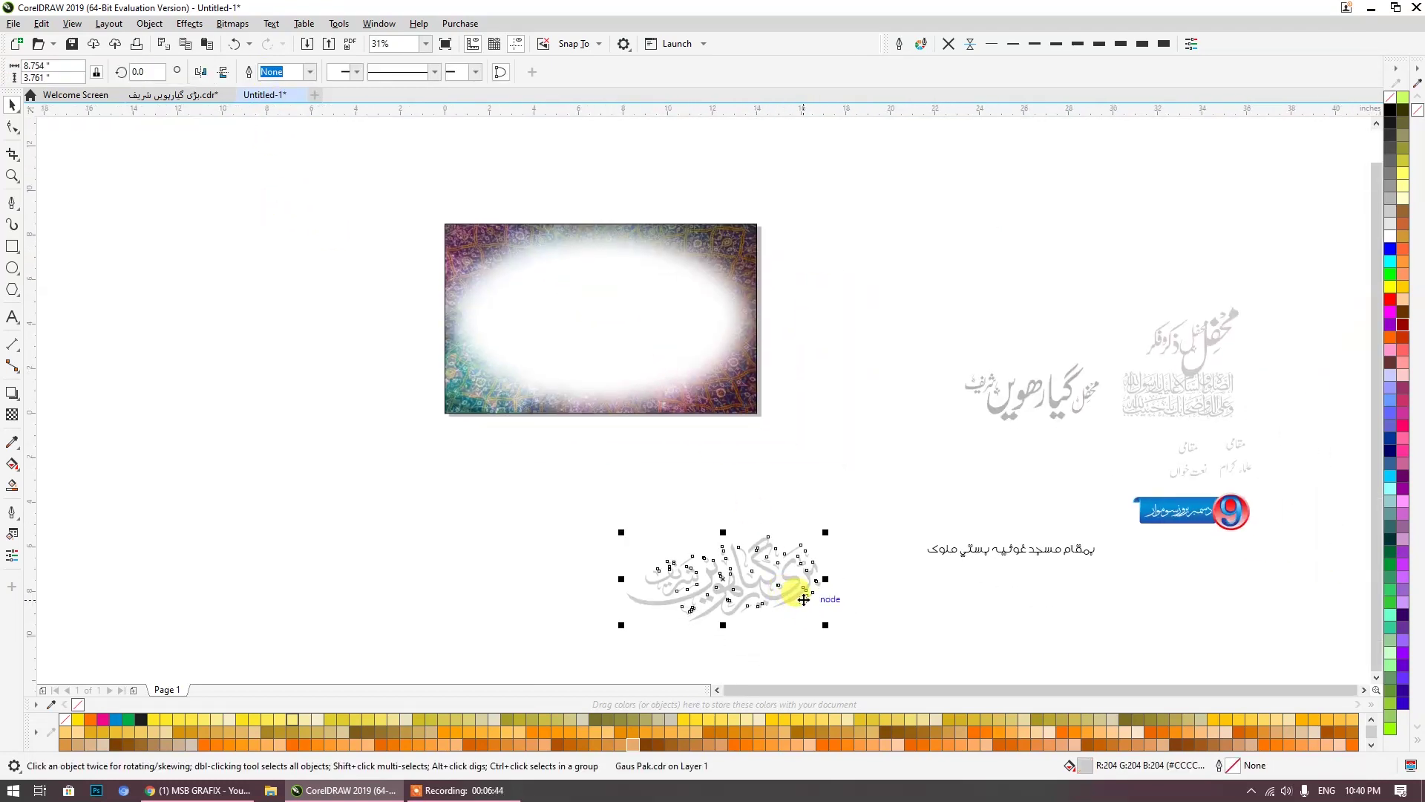
click(804, 599)
drag(691, 609, 569, 348)
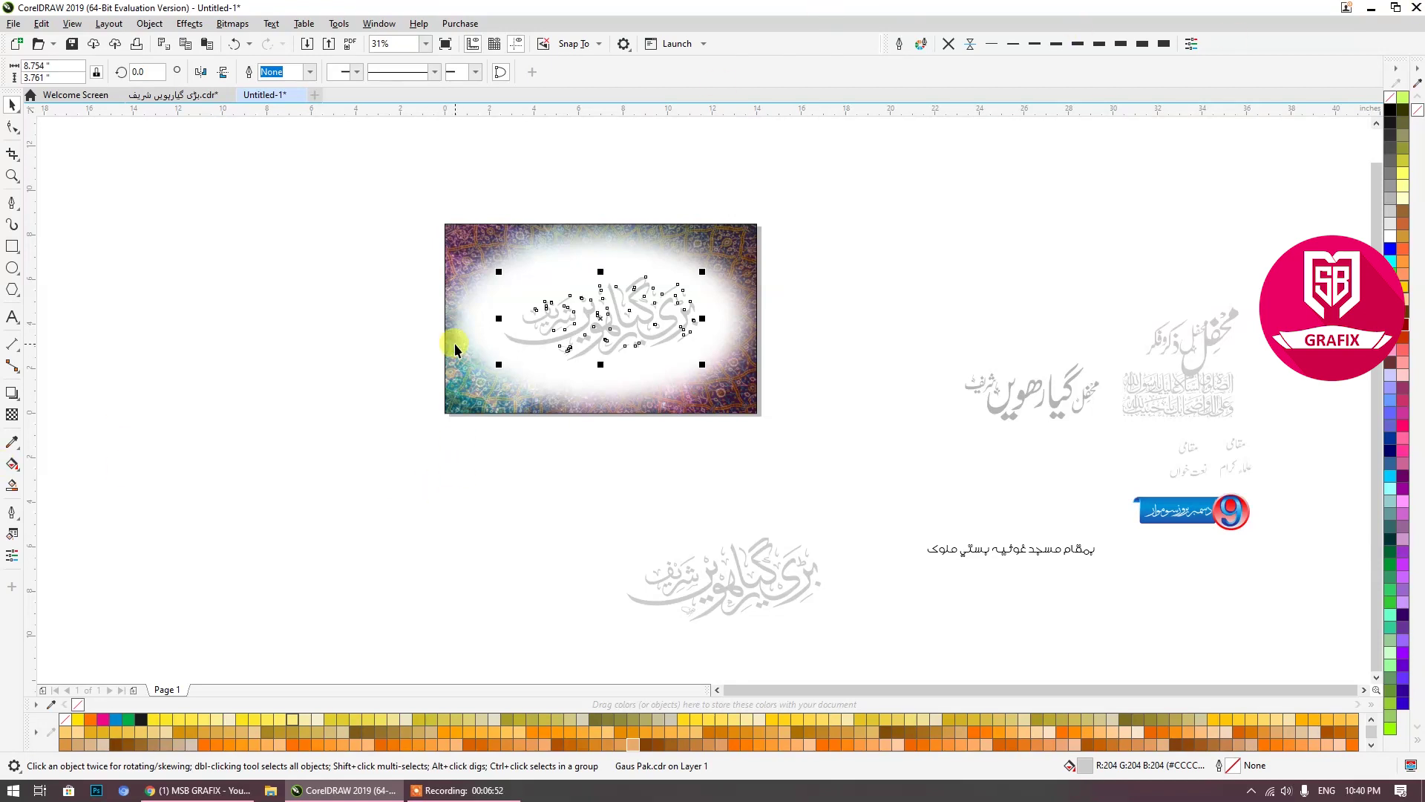
shift+click(679, 541)
drag(821, 273, 836, 267)
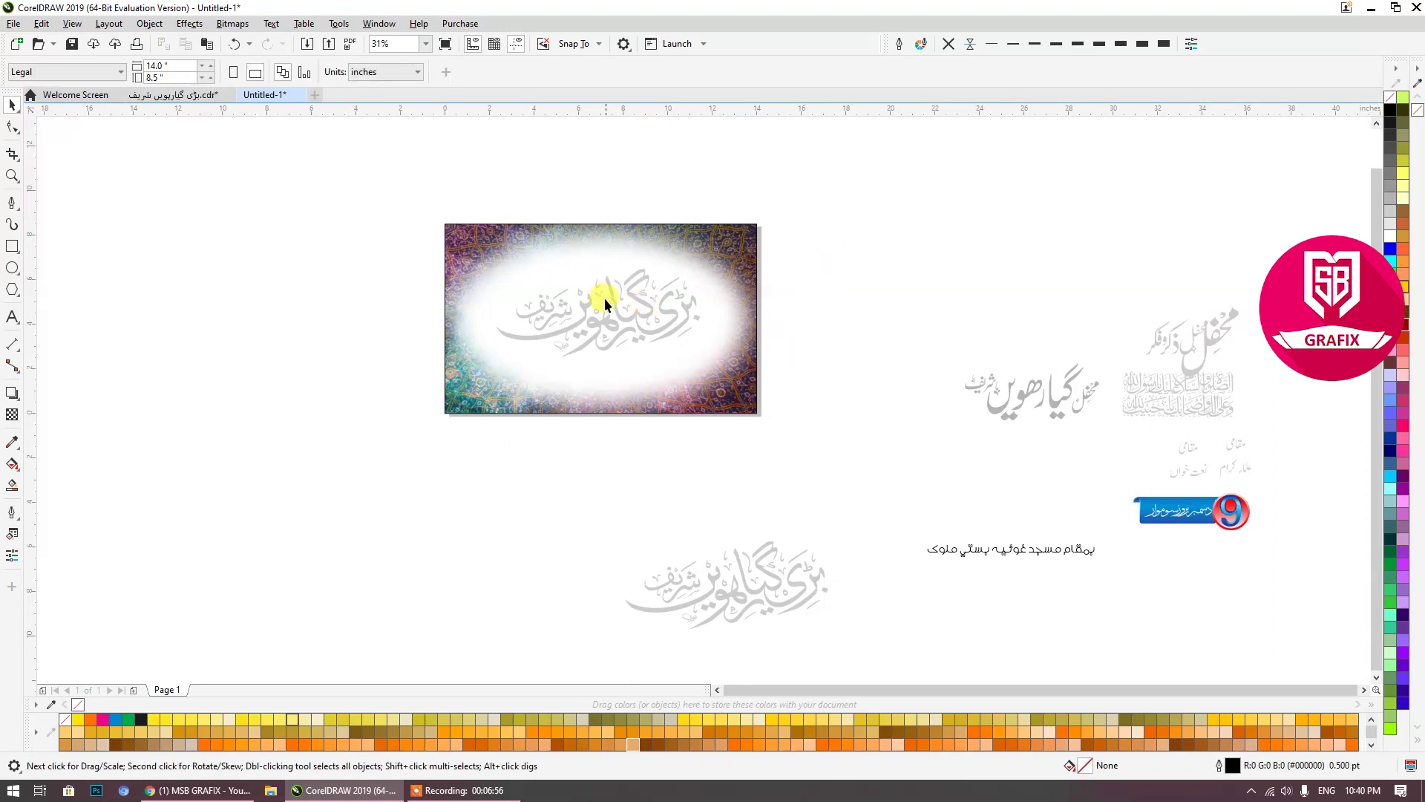
Step: Fill the title calligraphy inside the oval with light peach, RGB 255, 204, 153
scroll(604, 297, up, 2)
click(628, 320)
drag(628, 320, 628, 320)
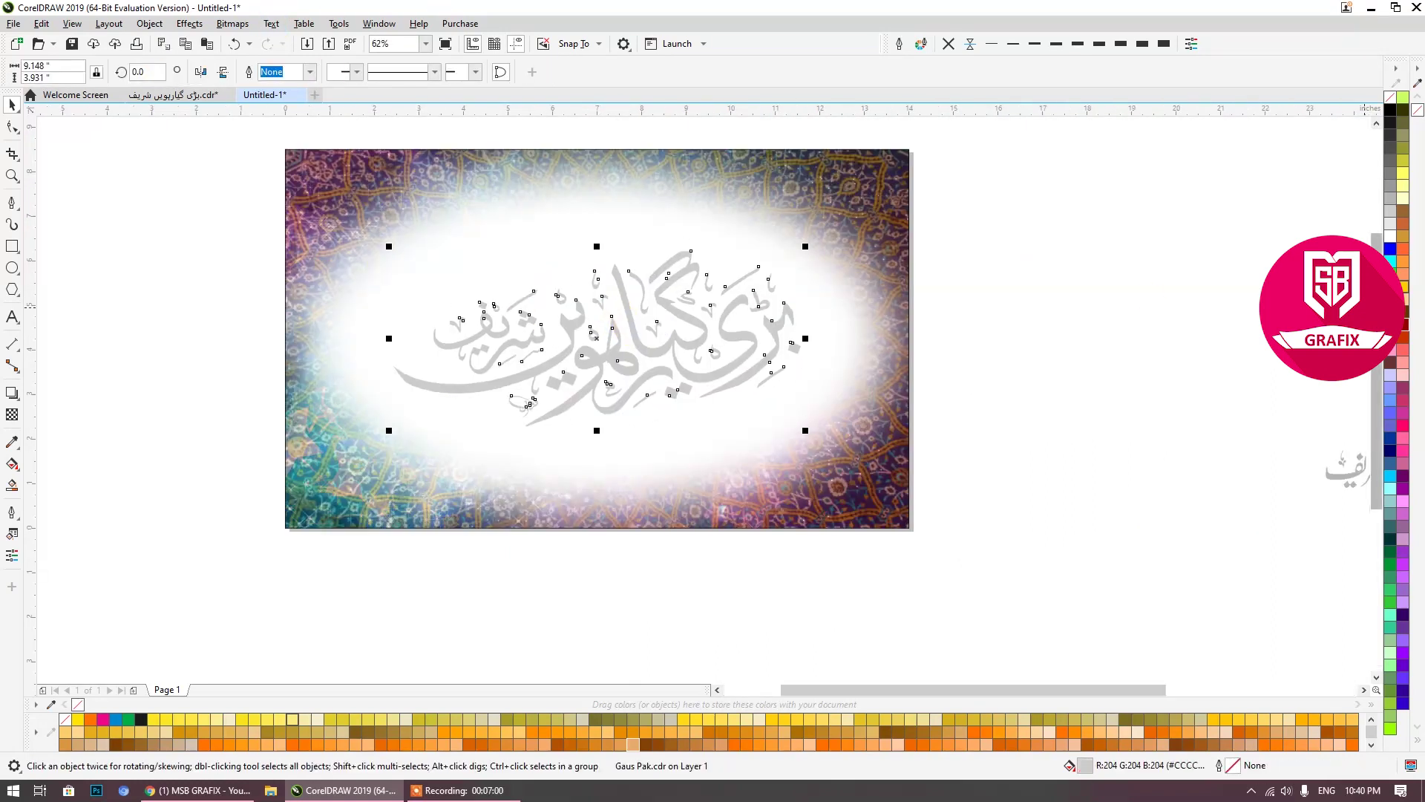
click(633, 744)
Step: Apply the Plastic texture effect to the title calligraphy with Highlight 90, Depth 7 and Smoothness 94
click(189, 23)
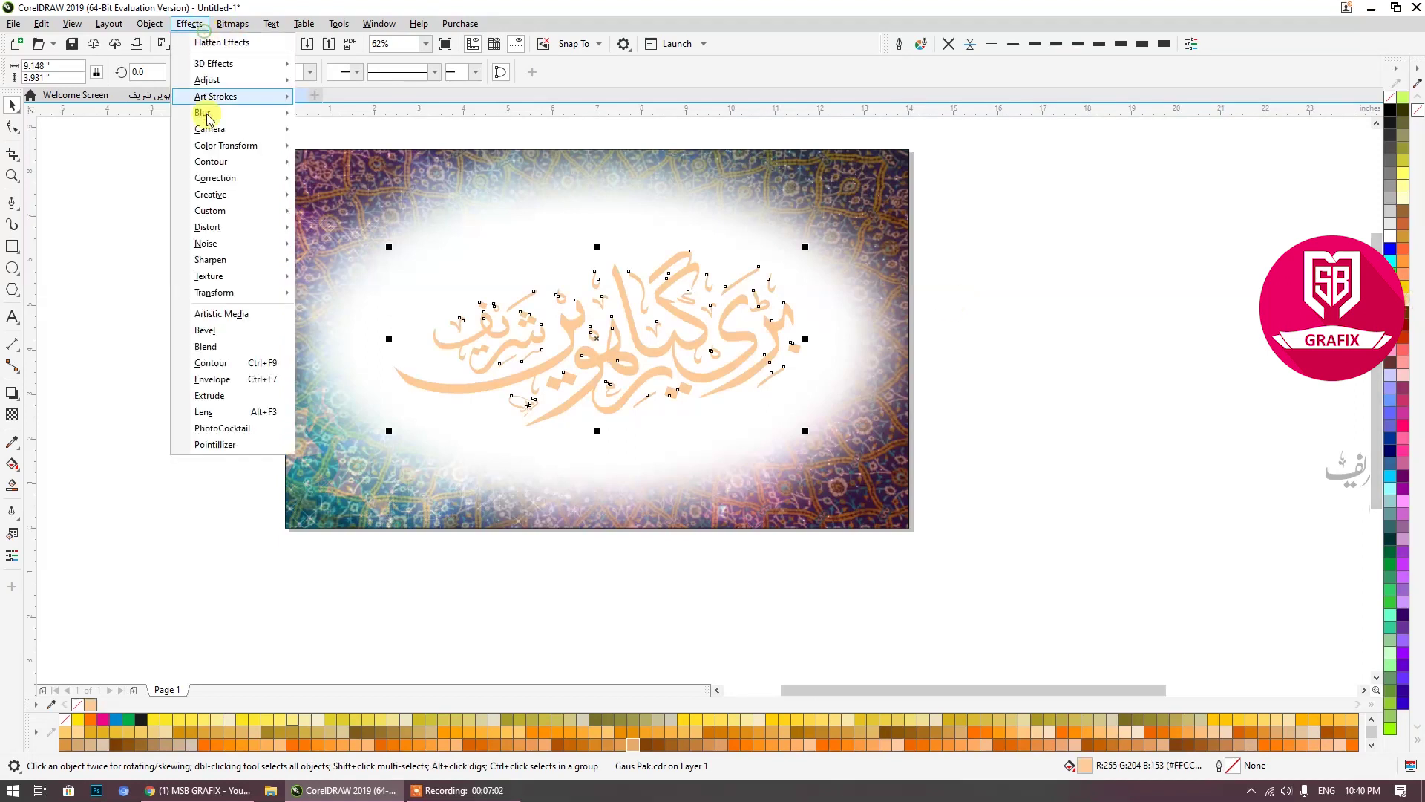
mouse_move(223, 276)
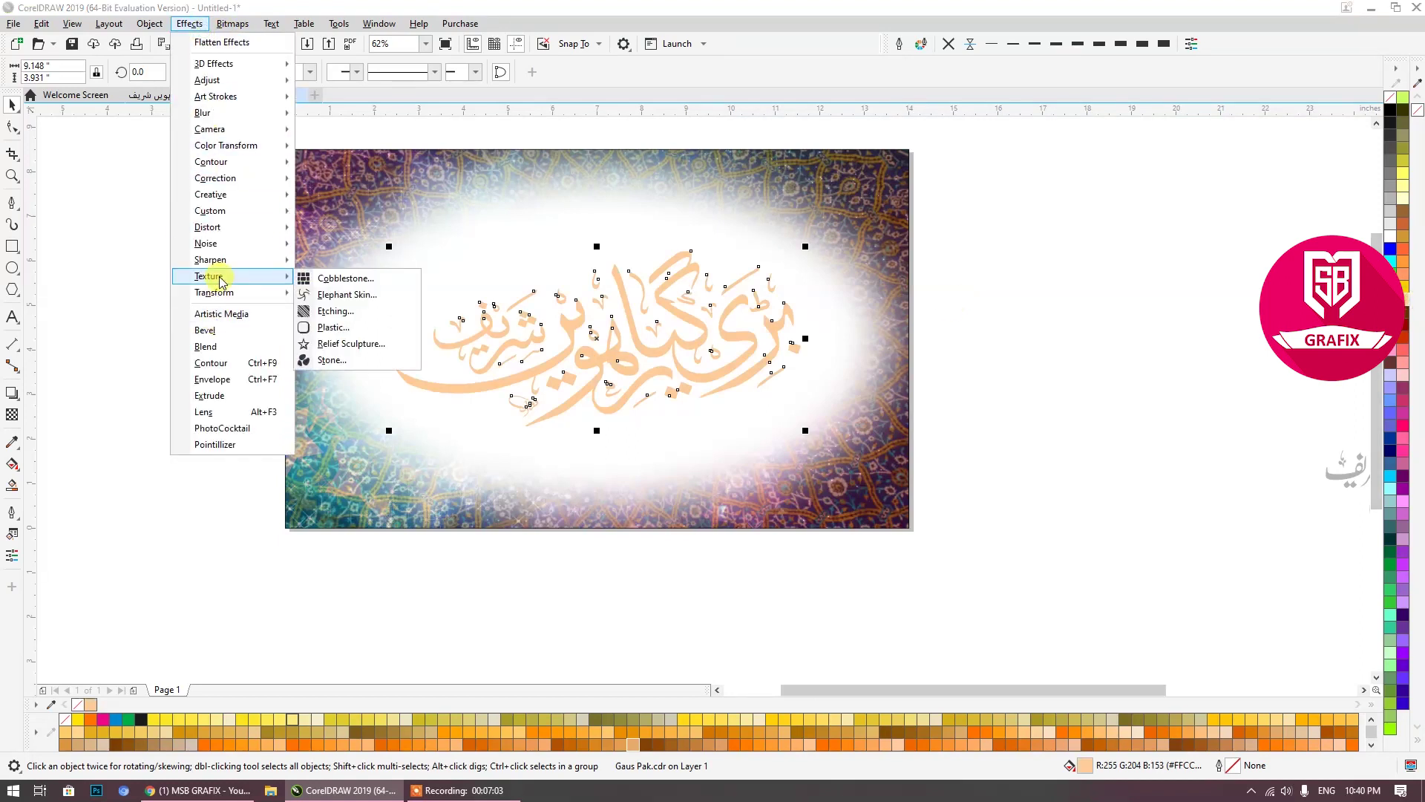
click(324, 328)
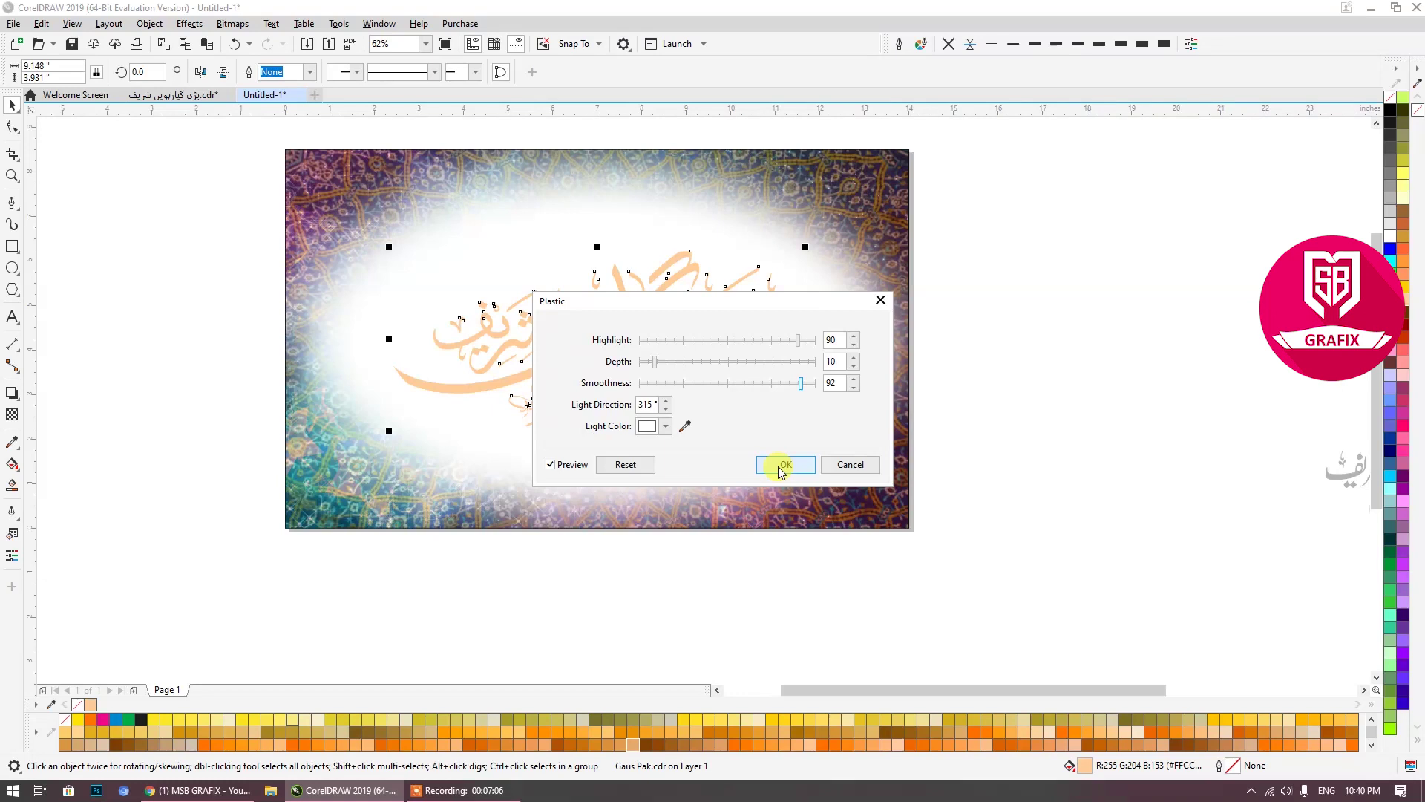
click(805, 385)
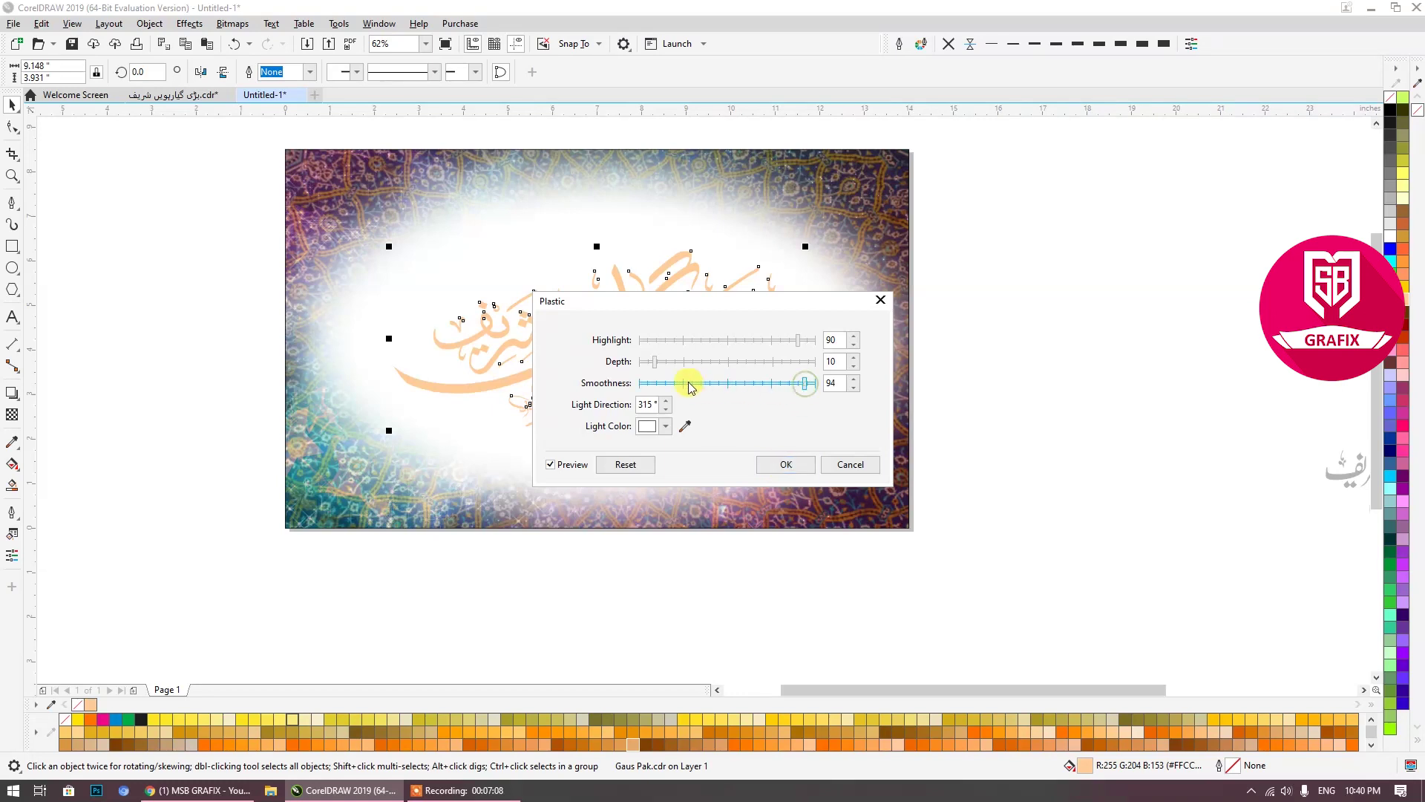
click(648, 363)
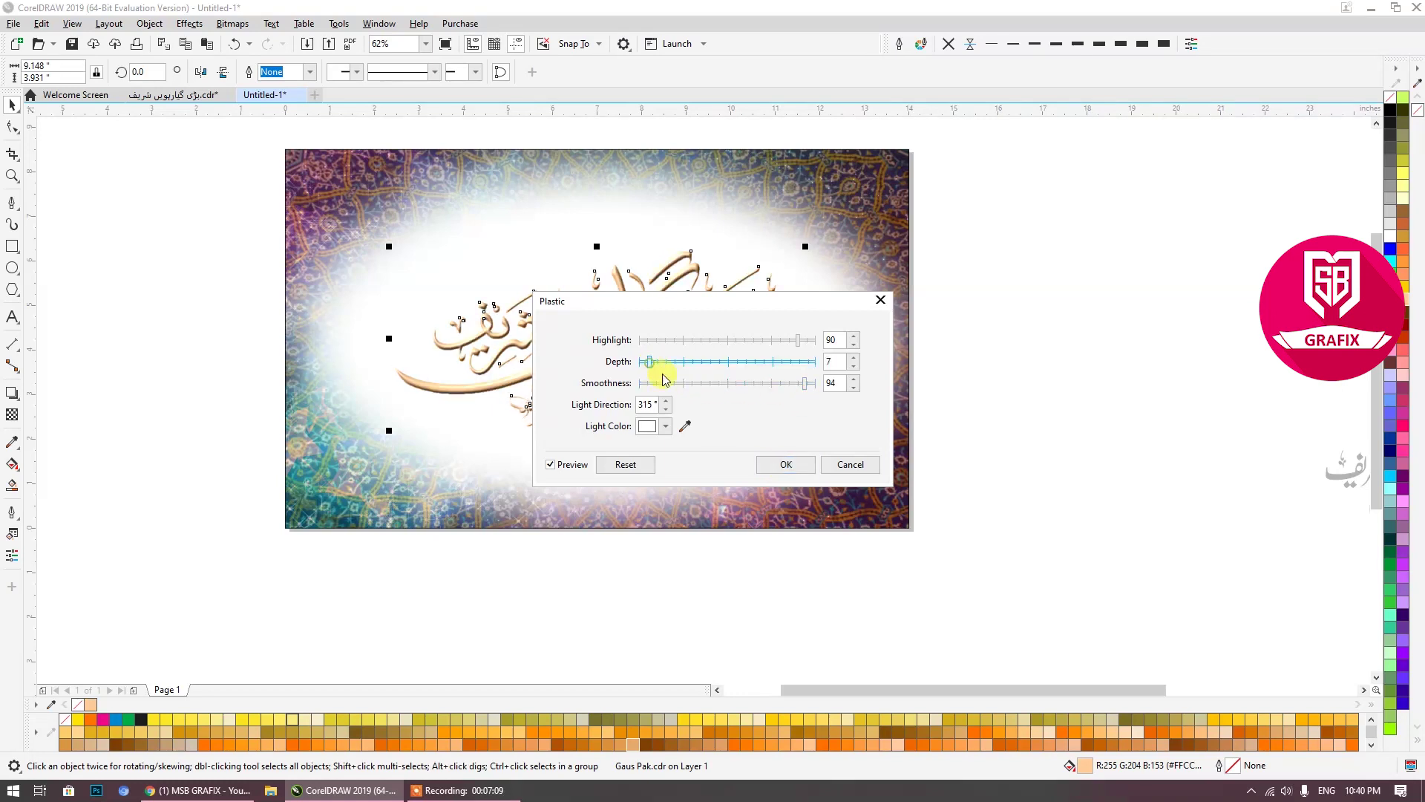
click(787, 466)
Step: Give the title calligraphy a vertical linear fountain fill running between dark red and bright red
scroll(592, 341, up, 2)
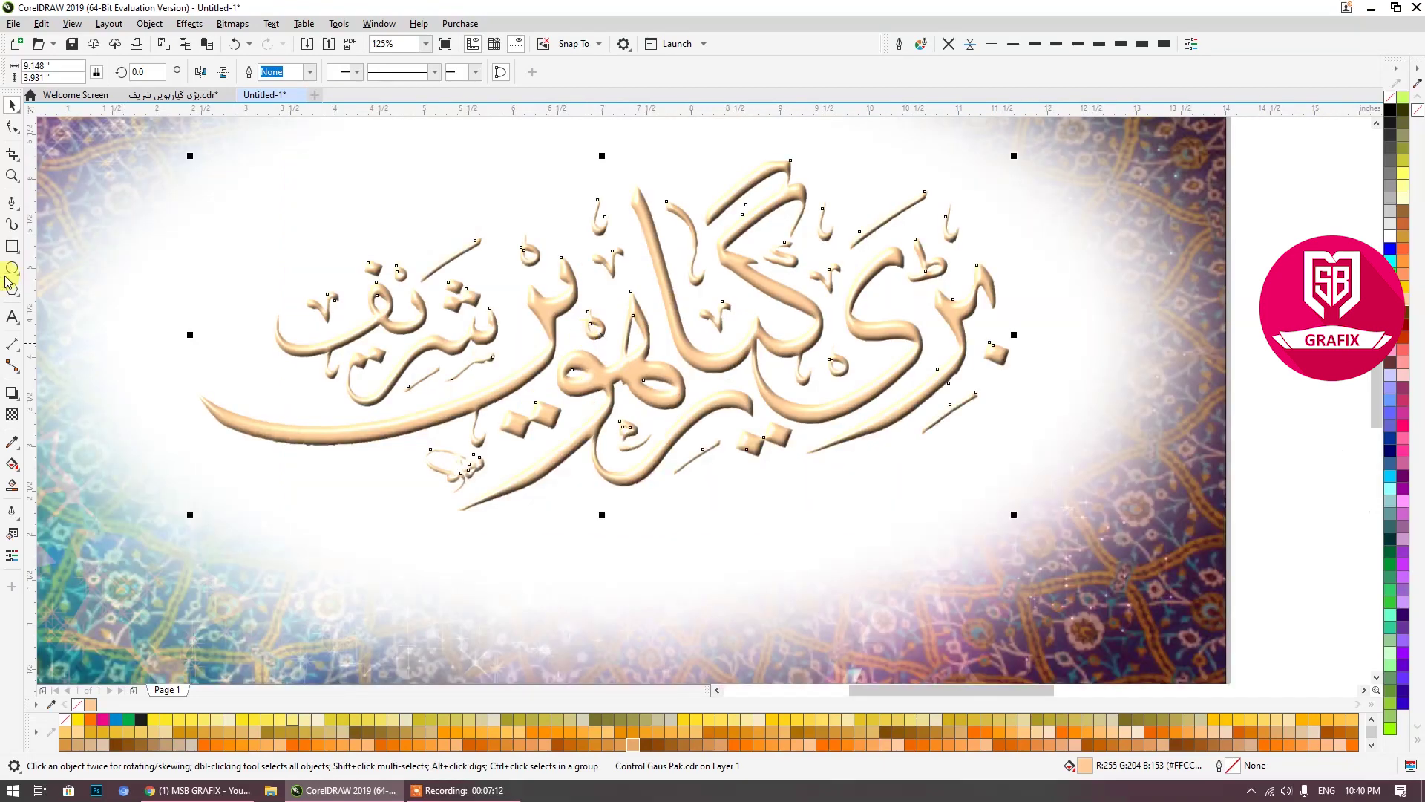
click(12, 464)
drag(1059, 467, 1074, 188)
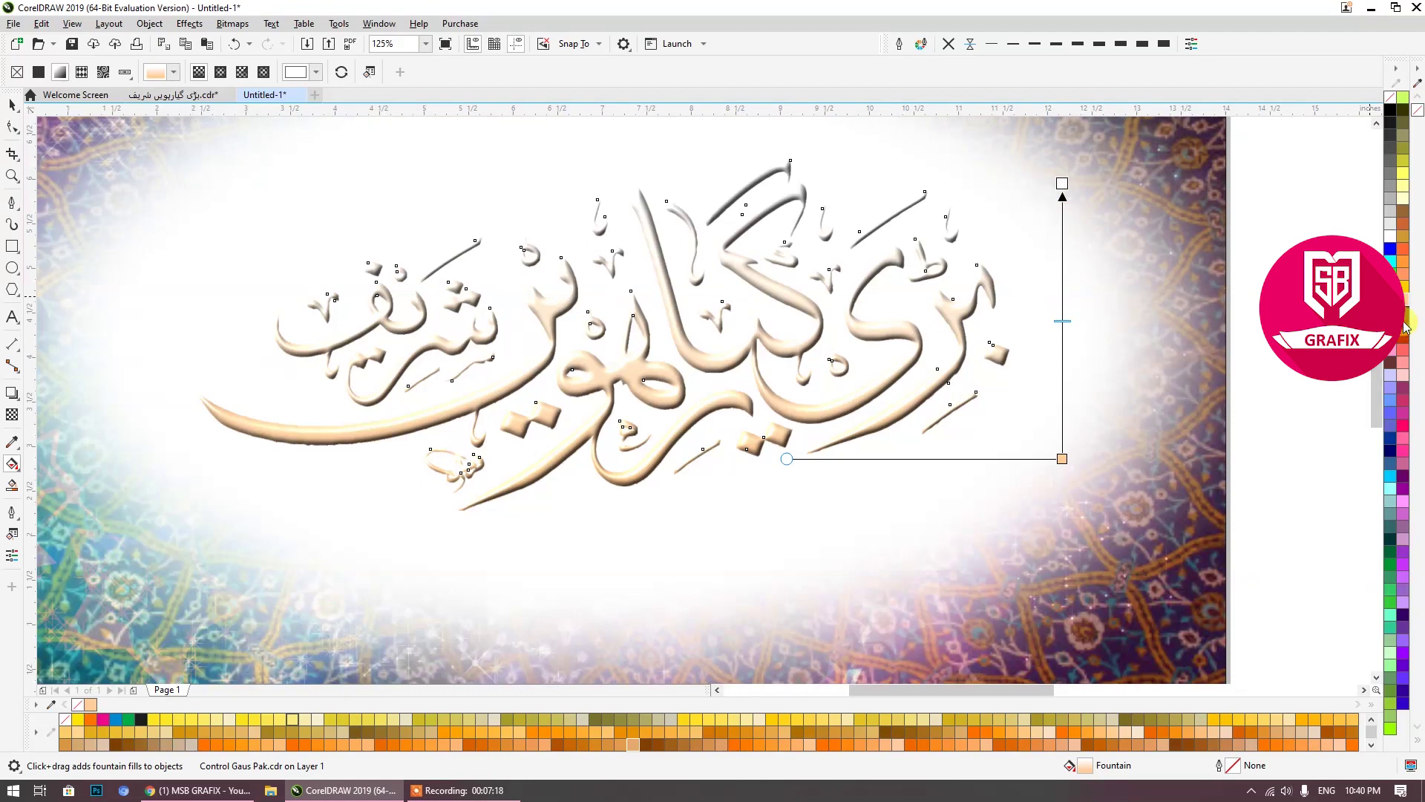
click(1061, 458)
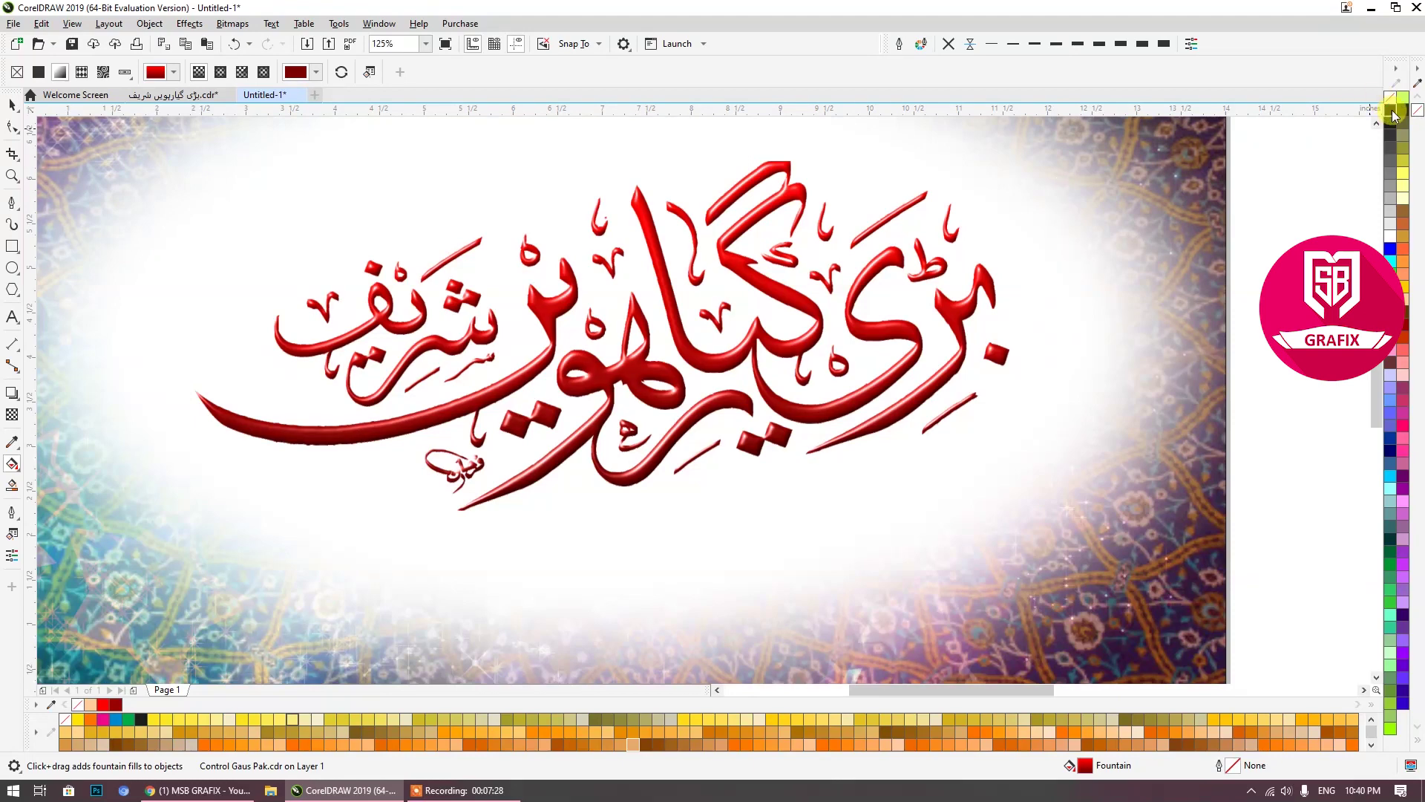
click(12, 104)
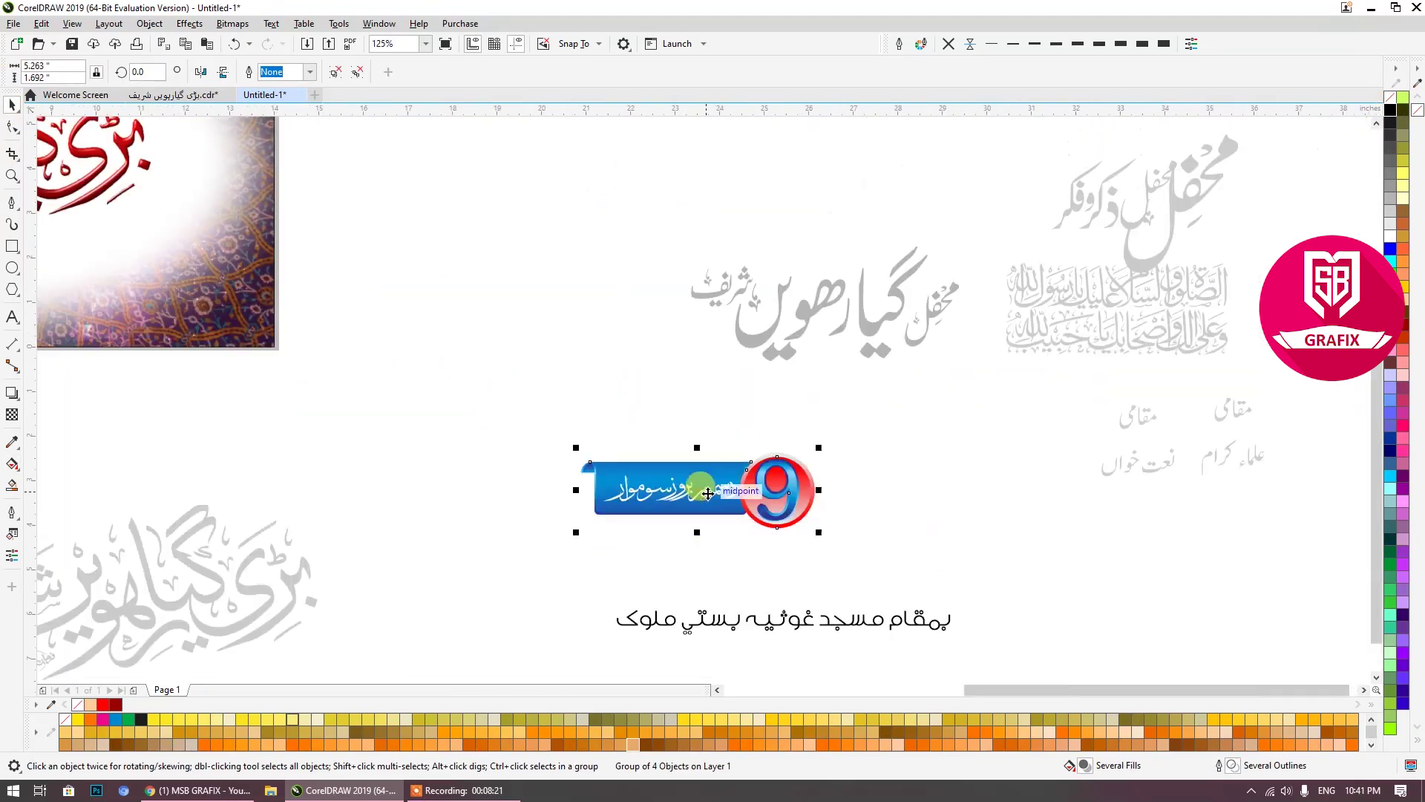
Step: Copy the blue December date badge, placed under the red title, from the finished banner document
scroll(708, 493, down, 4)
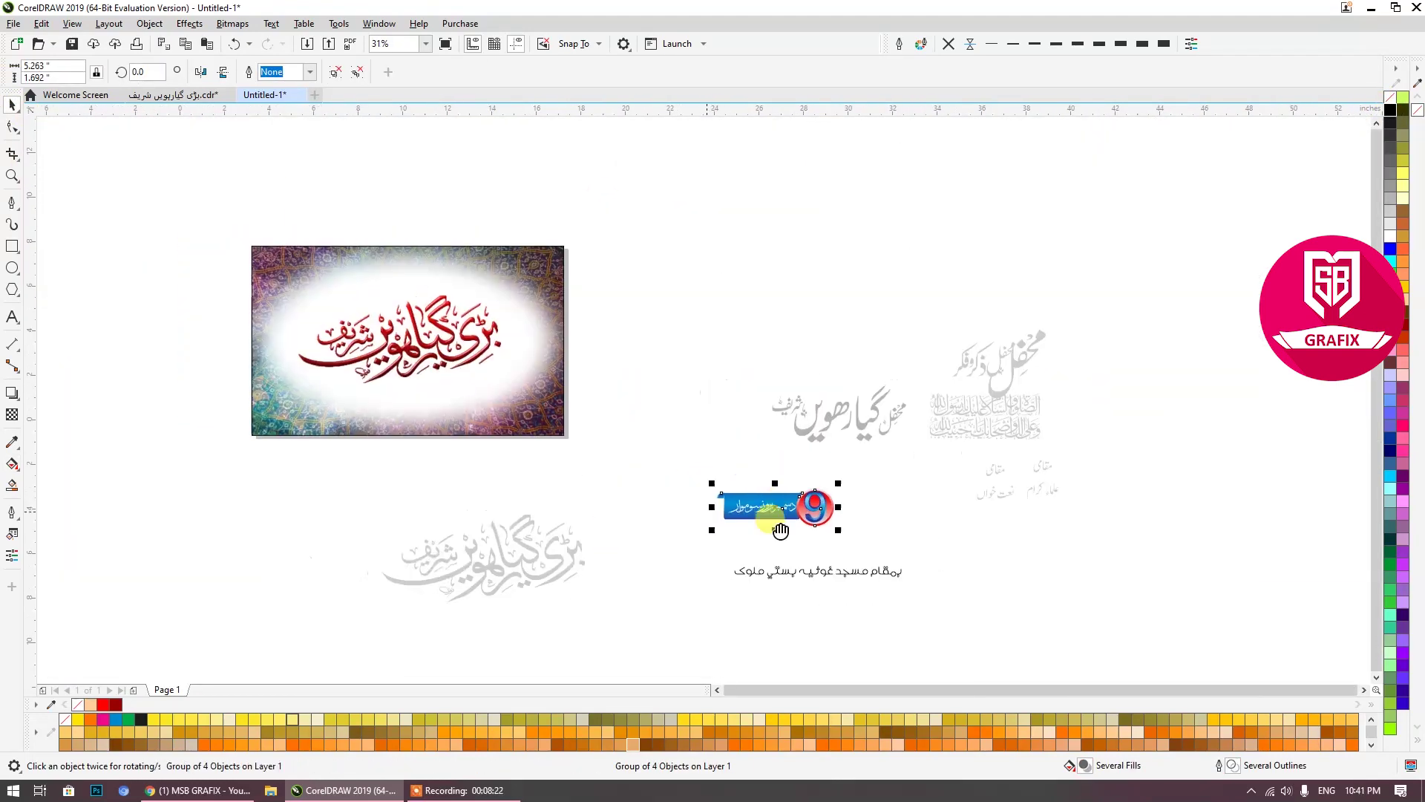
click(723, 501)
click(165, 95)
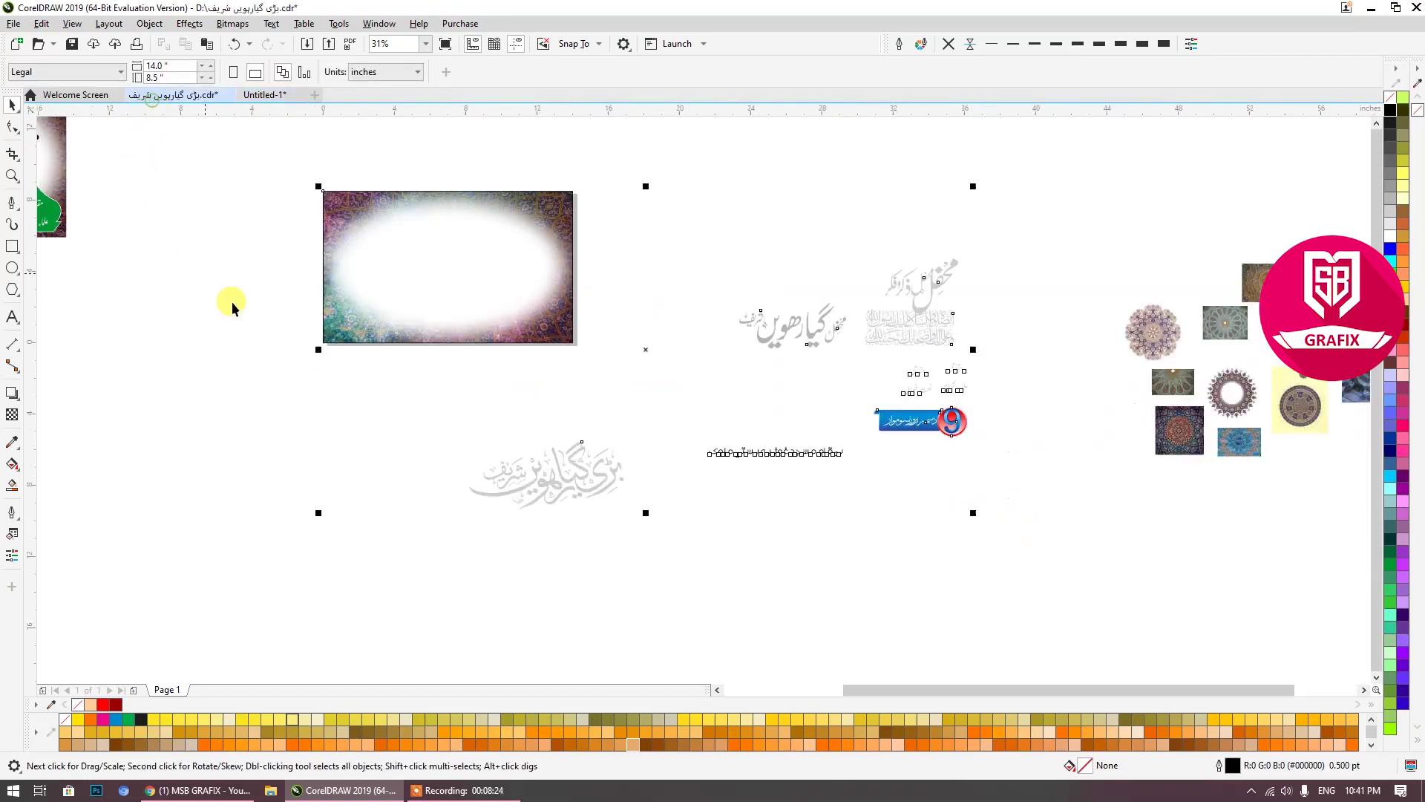
scroll(582, 336, up, 5)
click(581, 335)
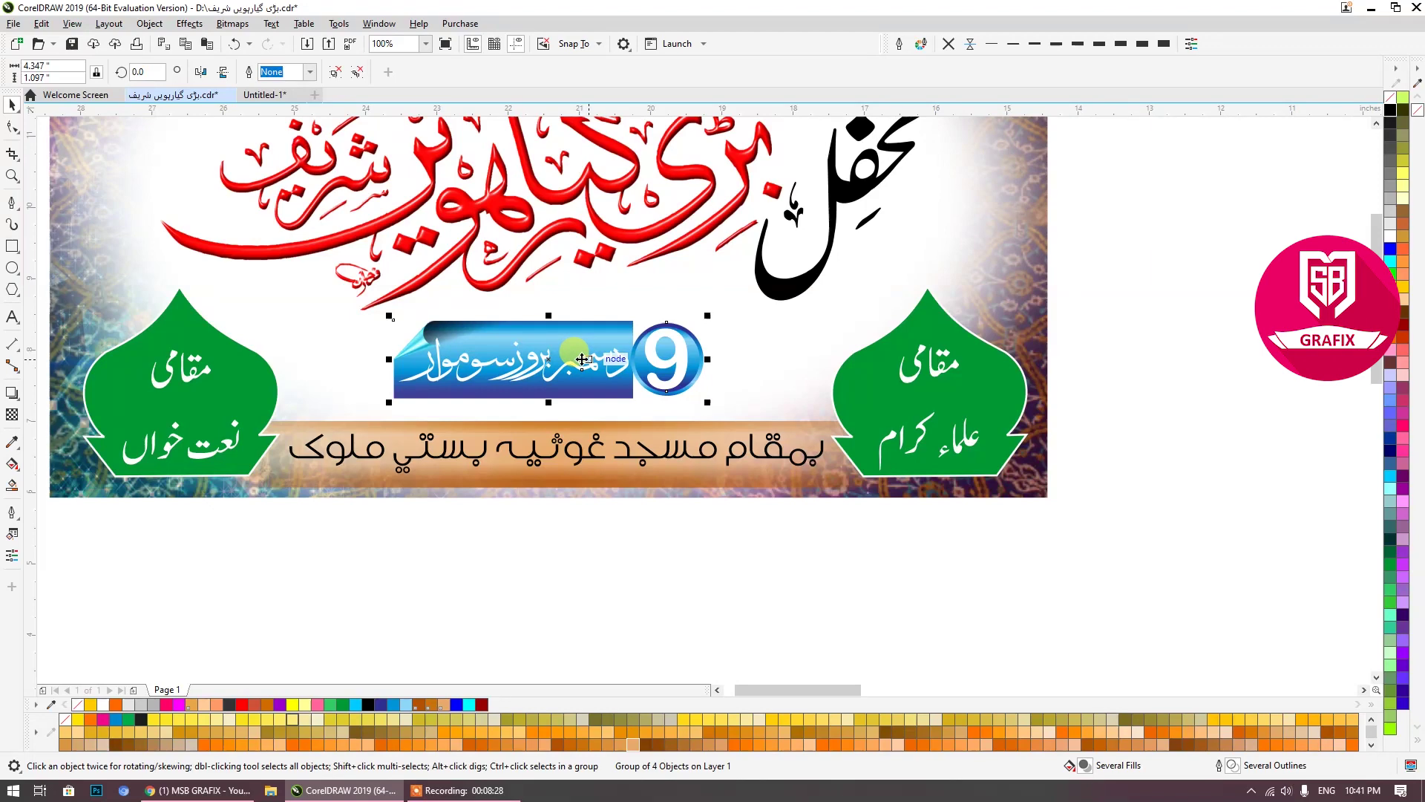
key(ctrl+c)
Step: Paste the badge into the Untitled-1 document and place it just below the banner page
click(264, 95)
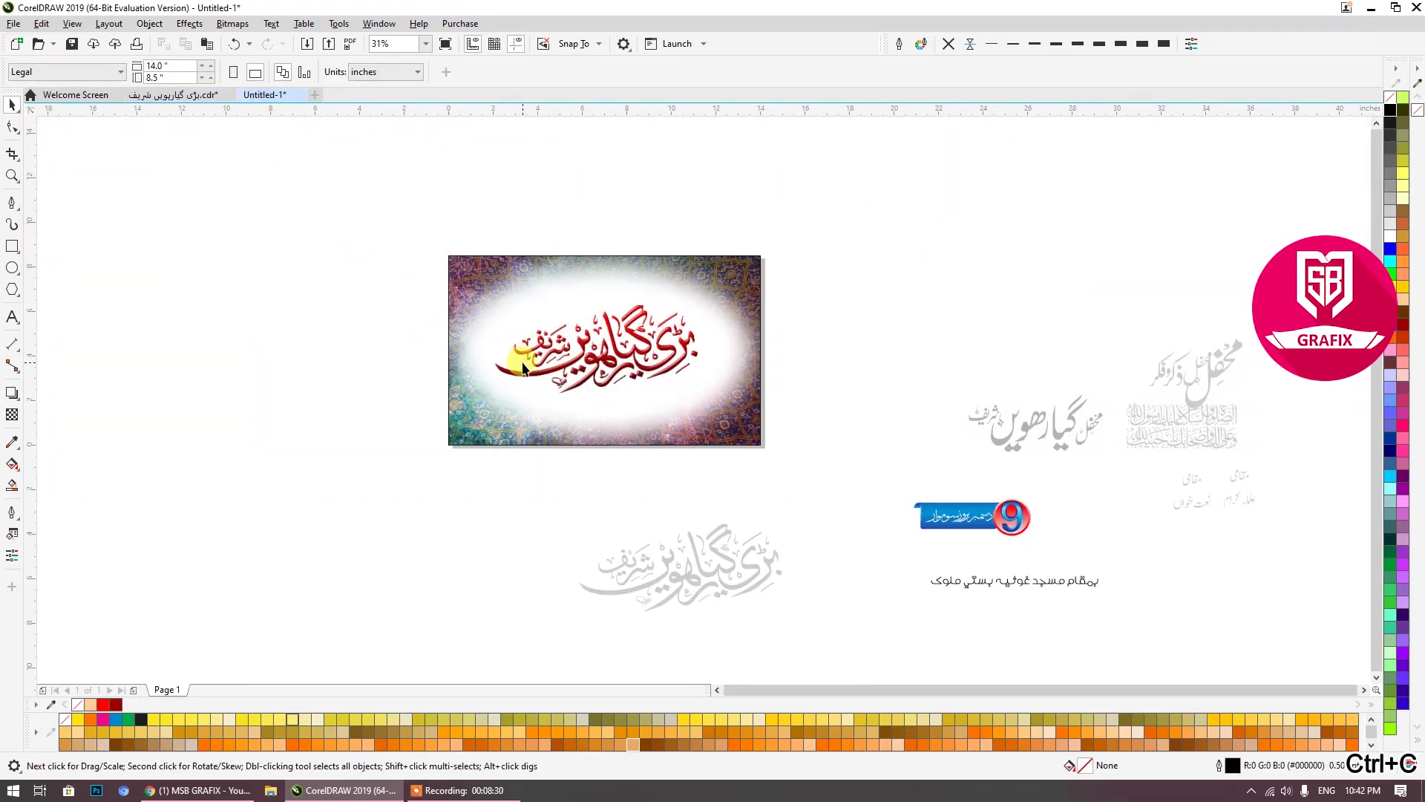
key(ctrl+v)
scroll(661, 481, down, 1)
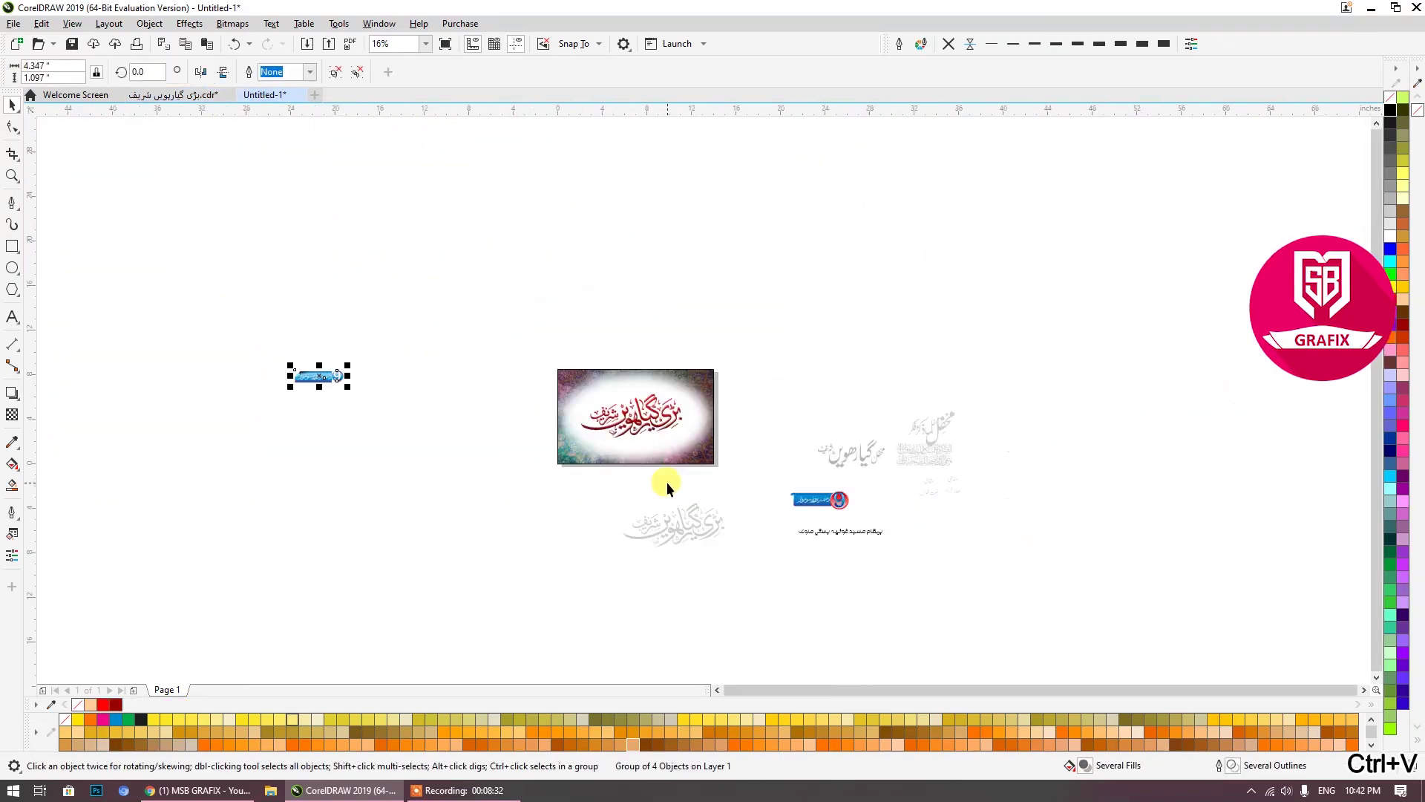
drag(314, 376, 646, 477)
scroll(646, 479, up, 2)
scroll(646, 479, up, 2)
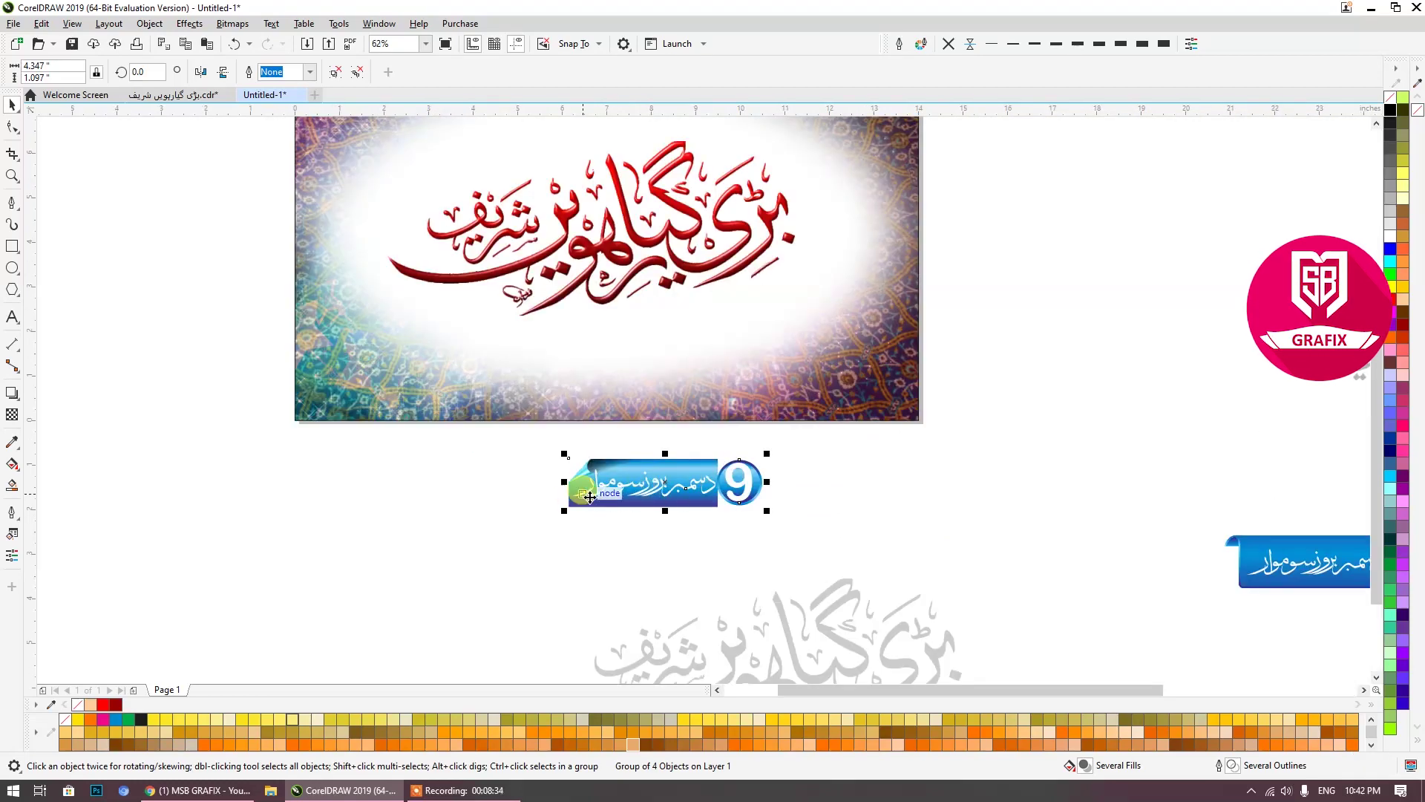
click(598, 543)
click(683, 514)
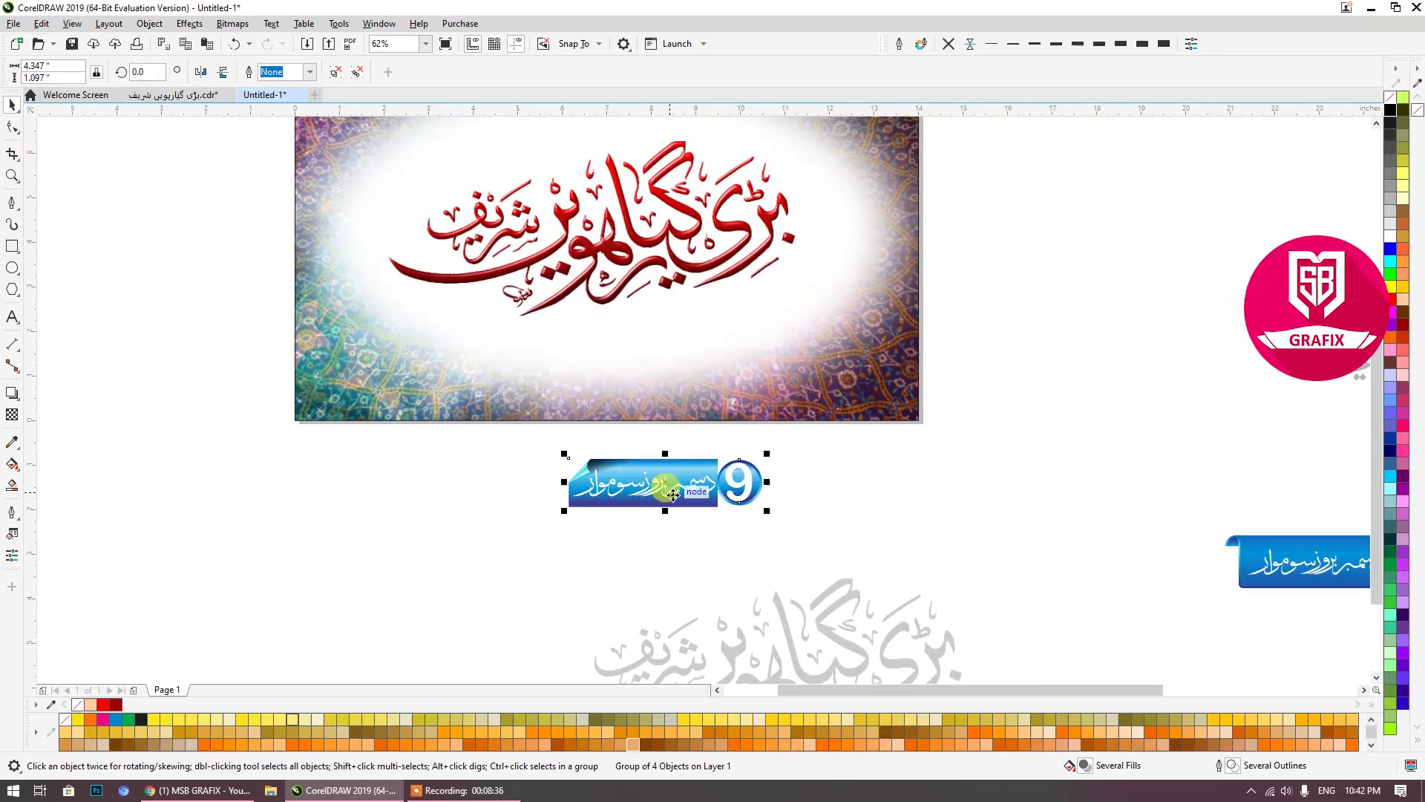
scroll(669, 512, up, 2)
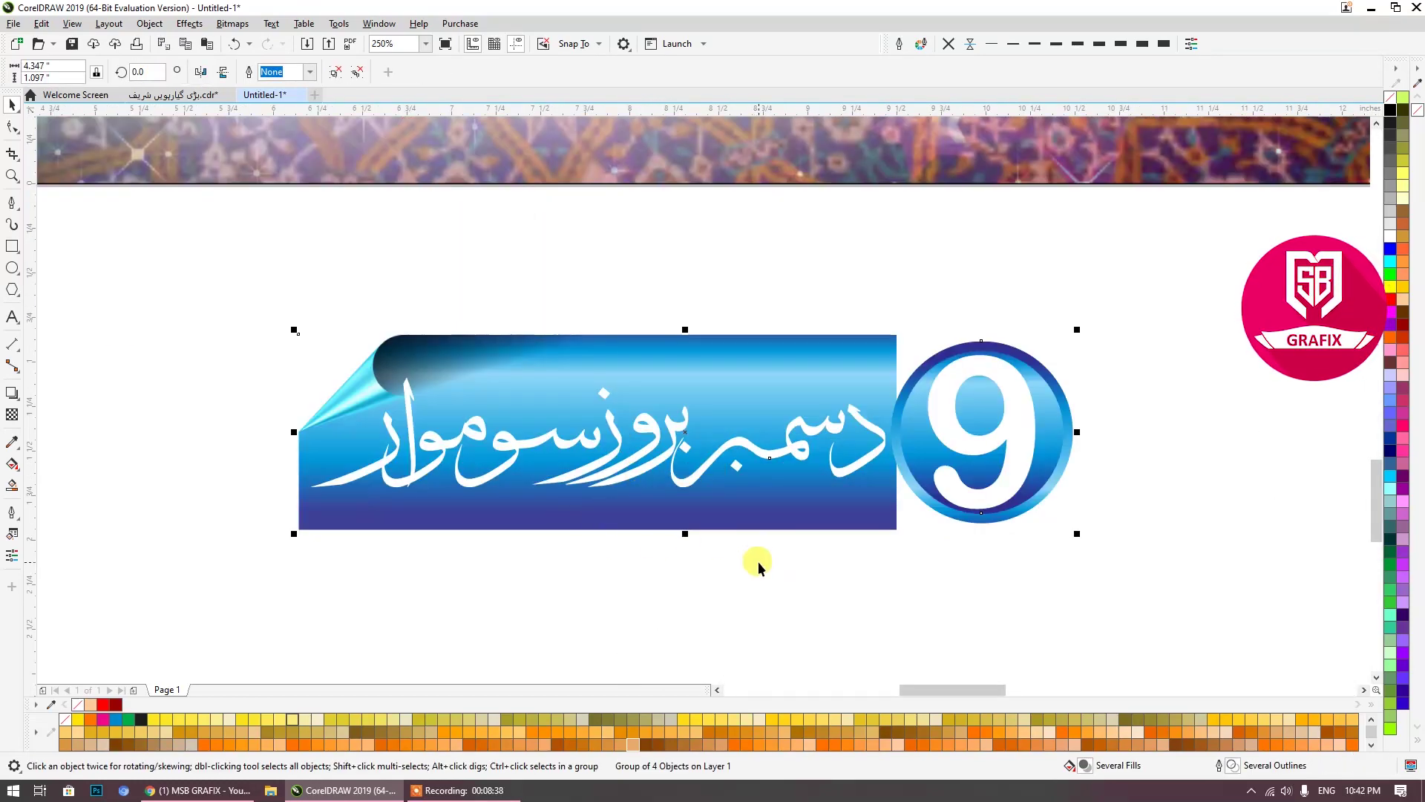
scroll(628, 493, down, 2)
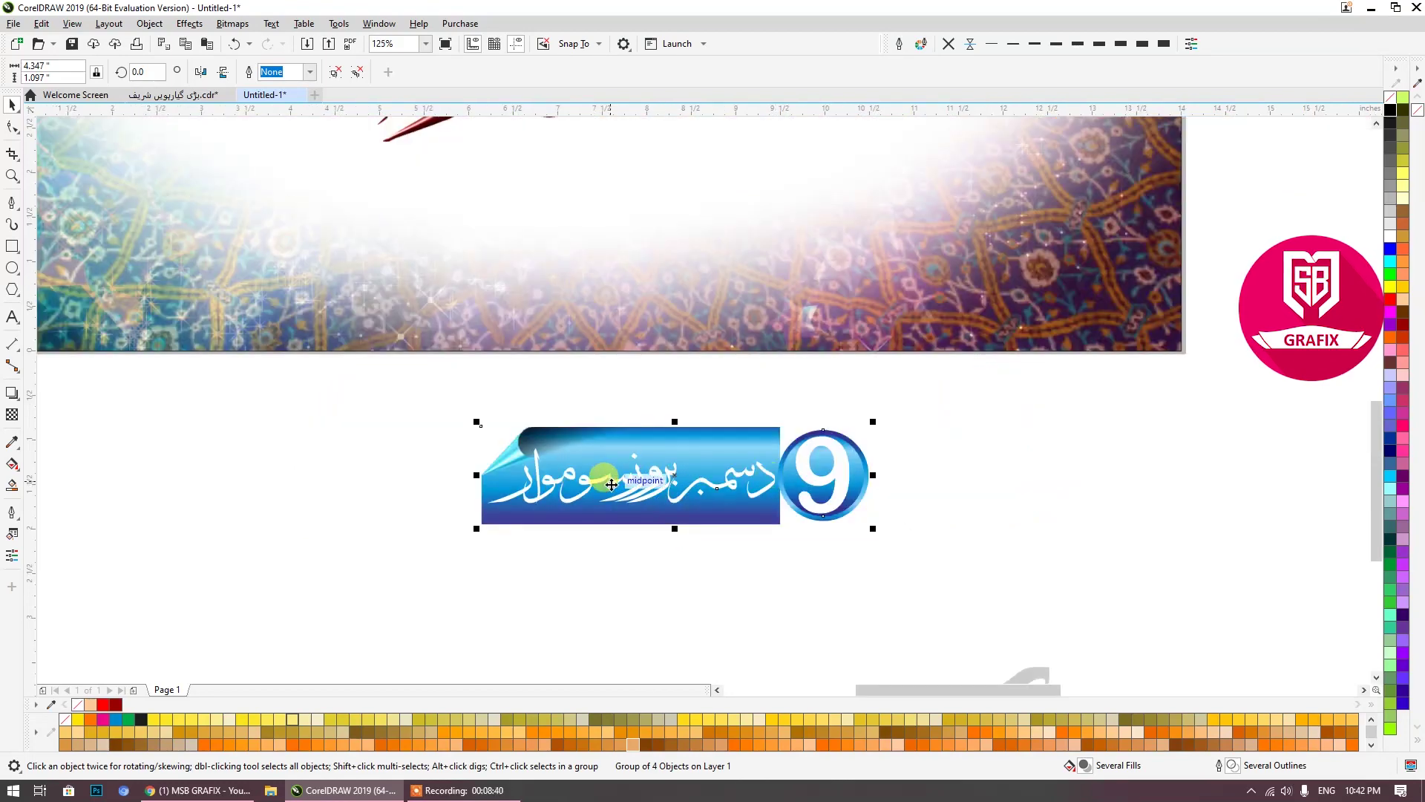
Step: Switch the input language to Urdu and add the artistic text "دسمبر بروز سومور" below the badge
click(13, 318)
click(1326, 791)
click(1266, 645)
click(515, 571)
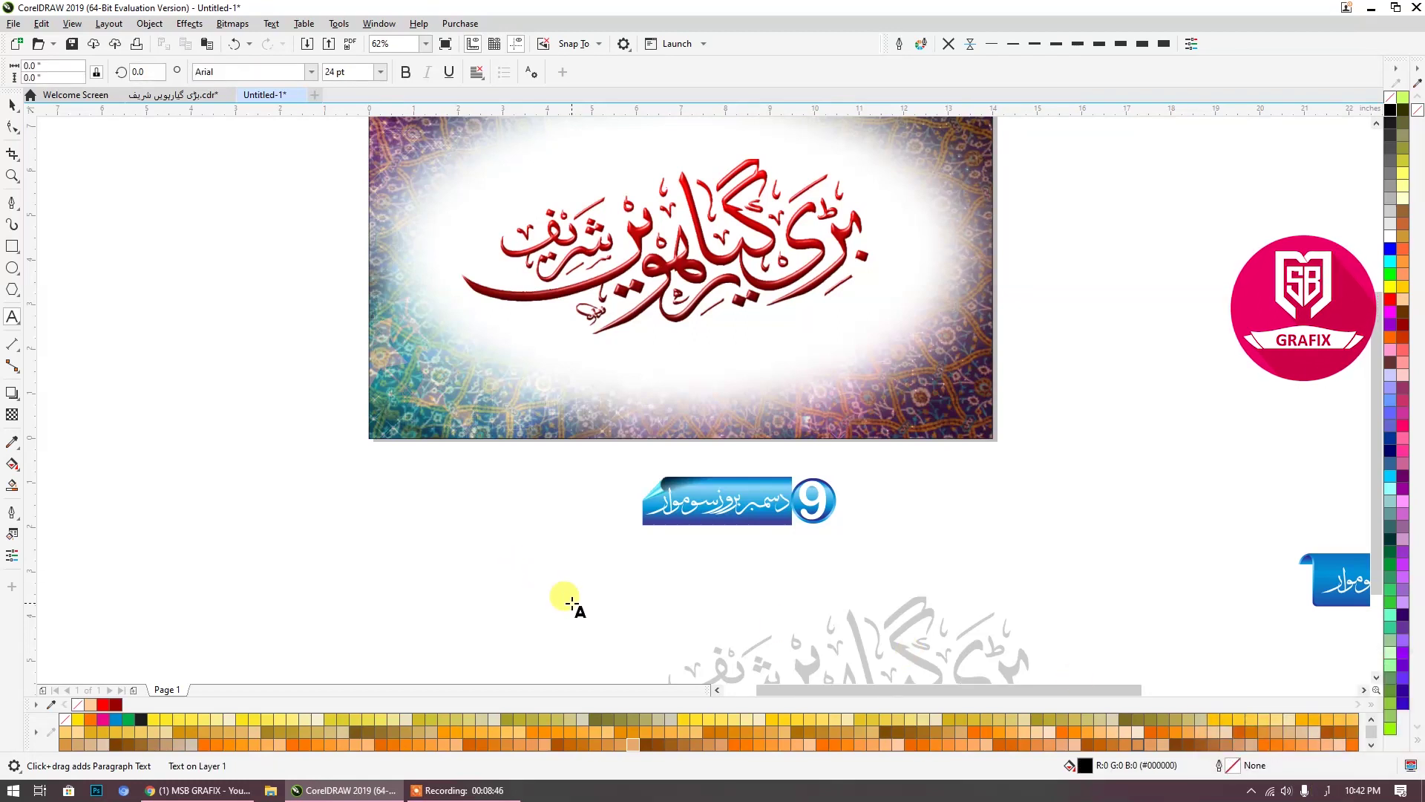
text(دسمبر بروز سوموار)
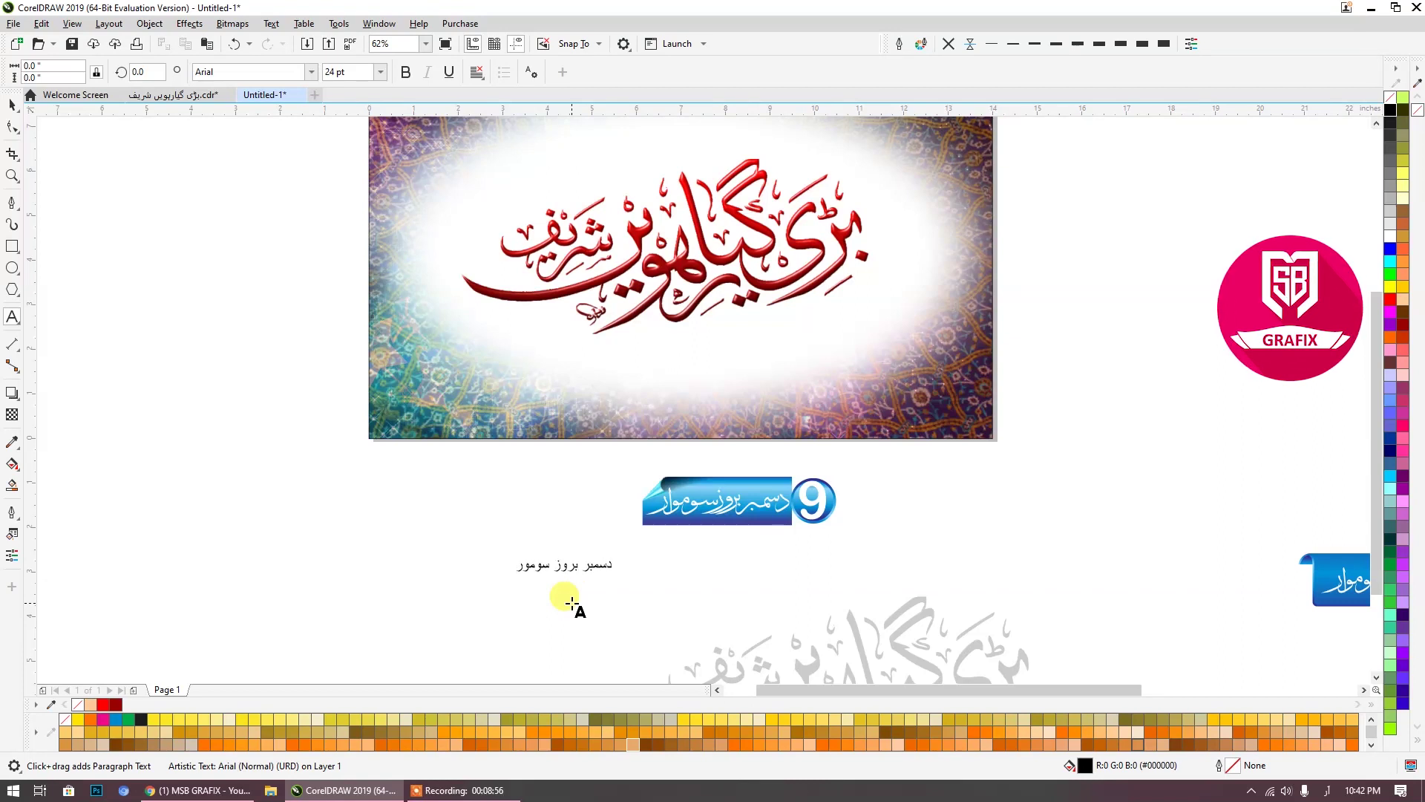
Step: Set the new date text in the THULUTH THARWAT EMARA GOLDEN font
click(13, 105)
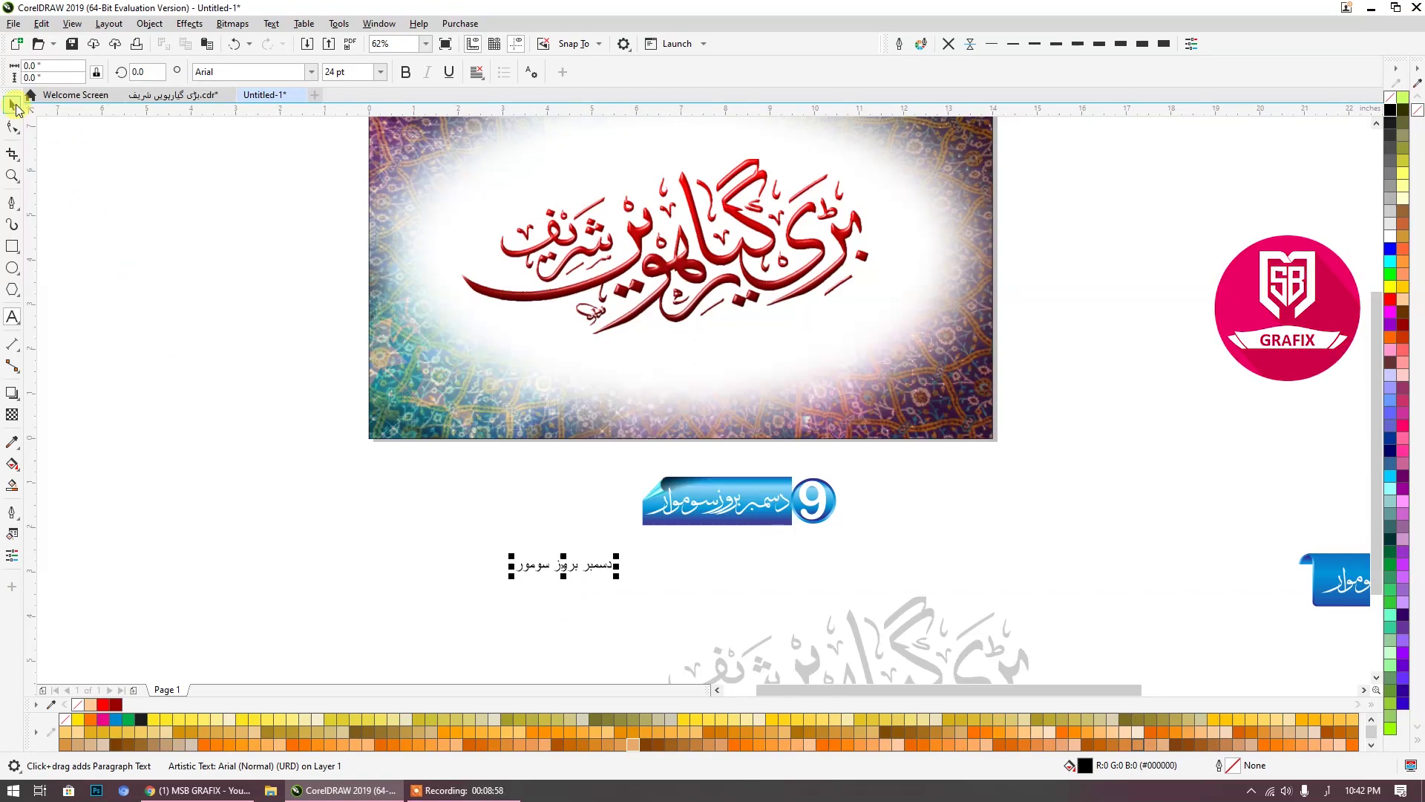
click(305, 72)
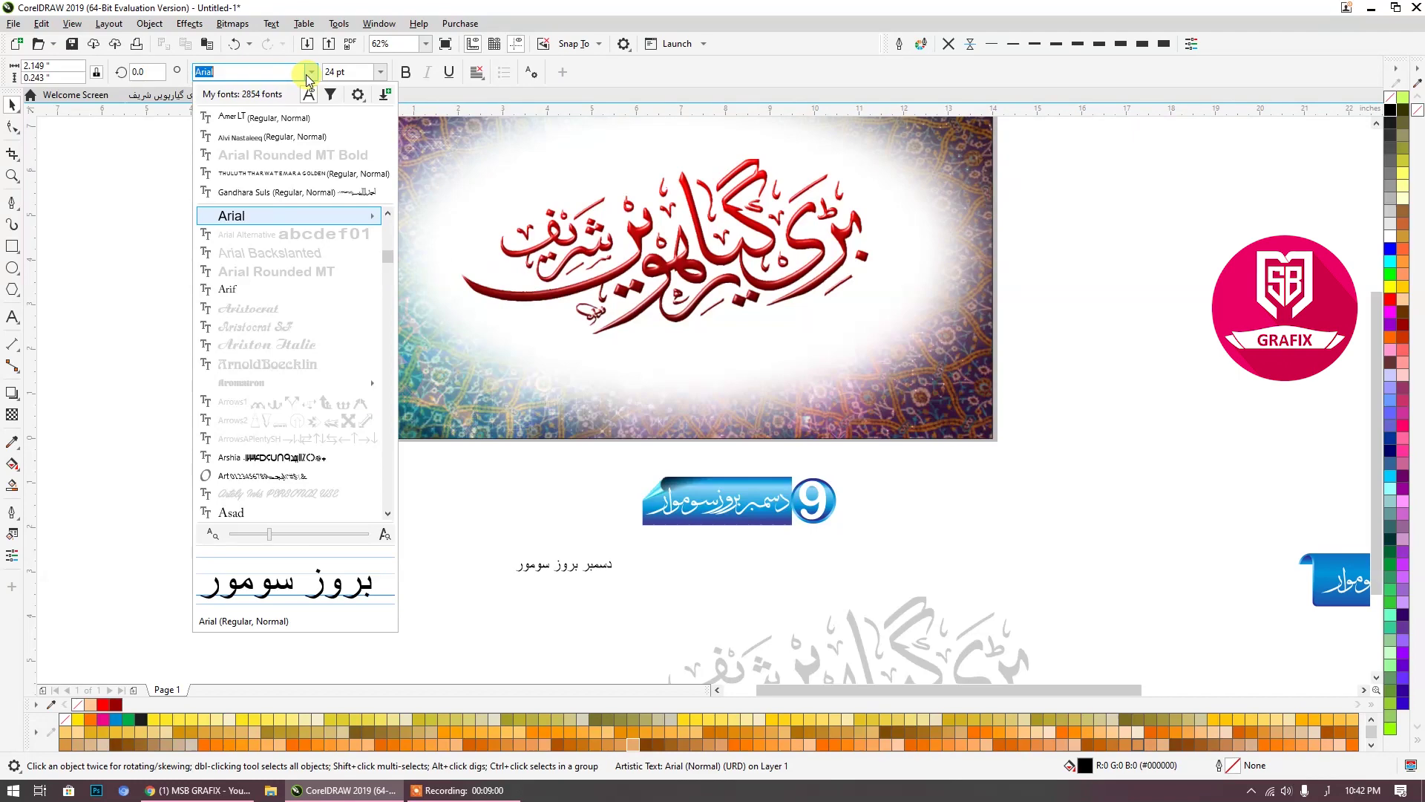
click(282, 174)
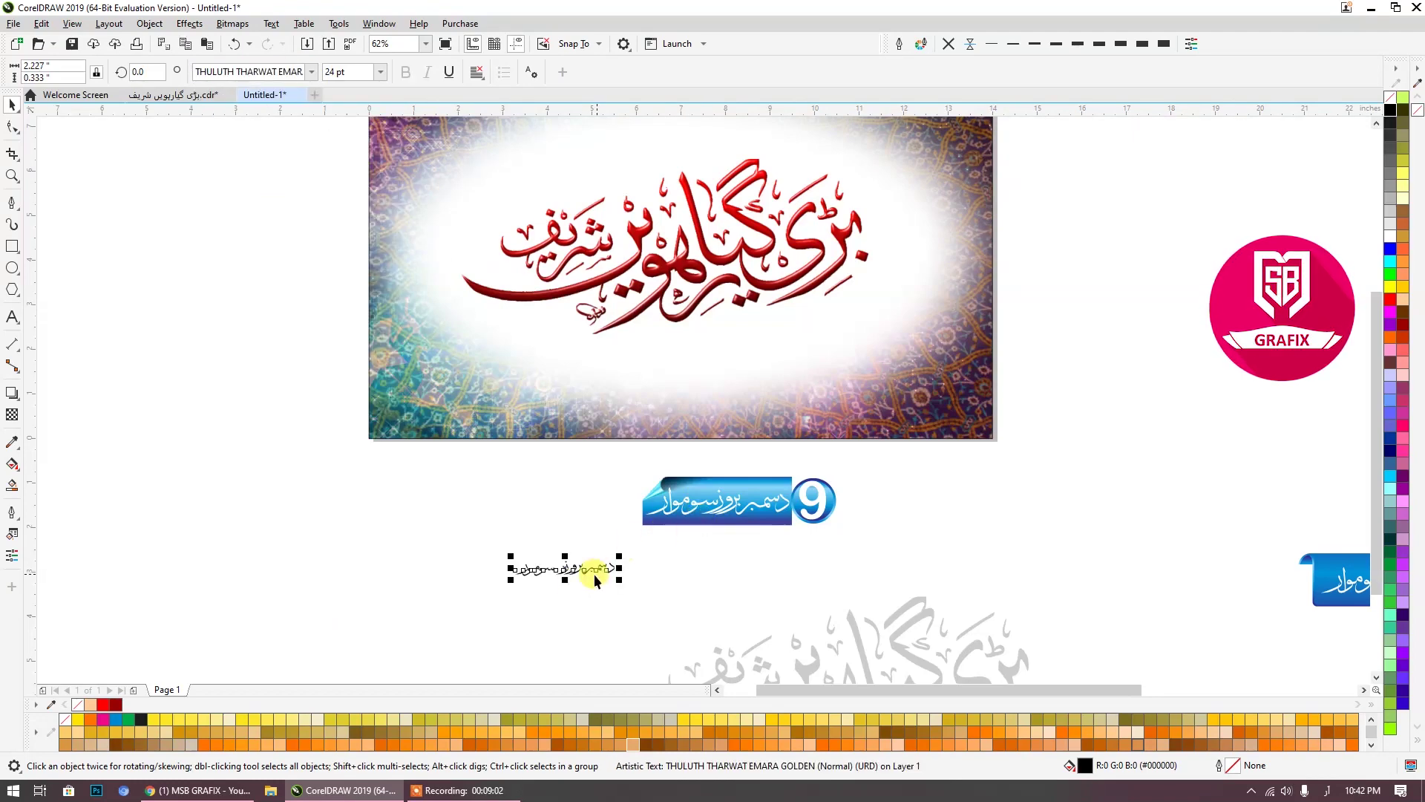
scroll(594, 573, up, 5)
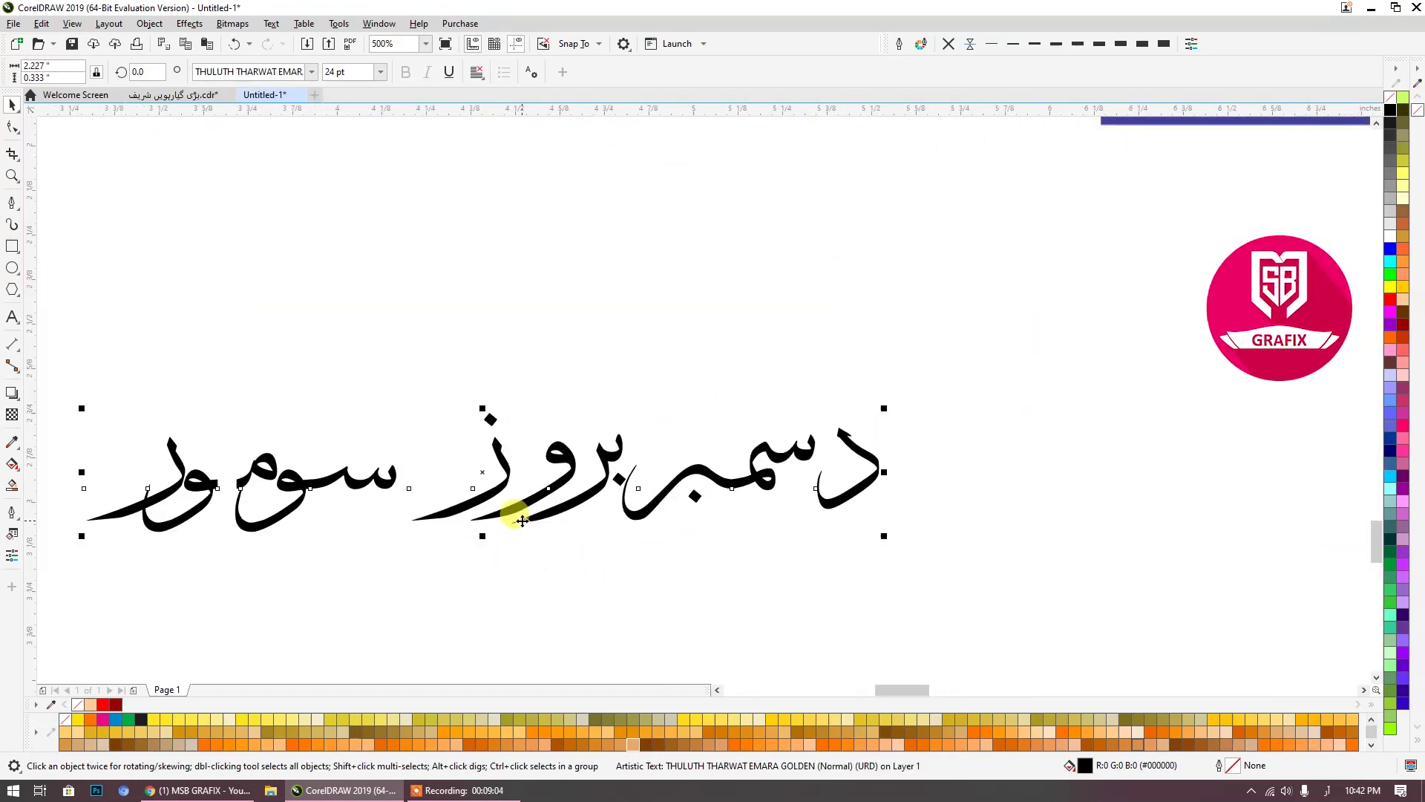
Step: Convert the date text to curves and break it apart into separate letter shapes
key(ctrl+q)
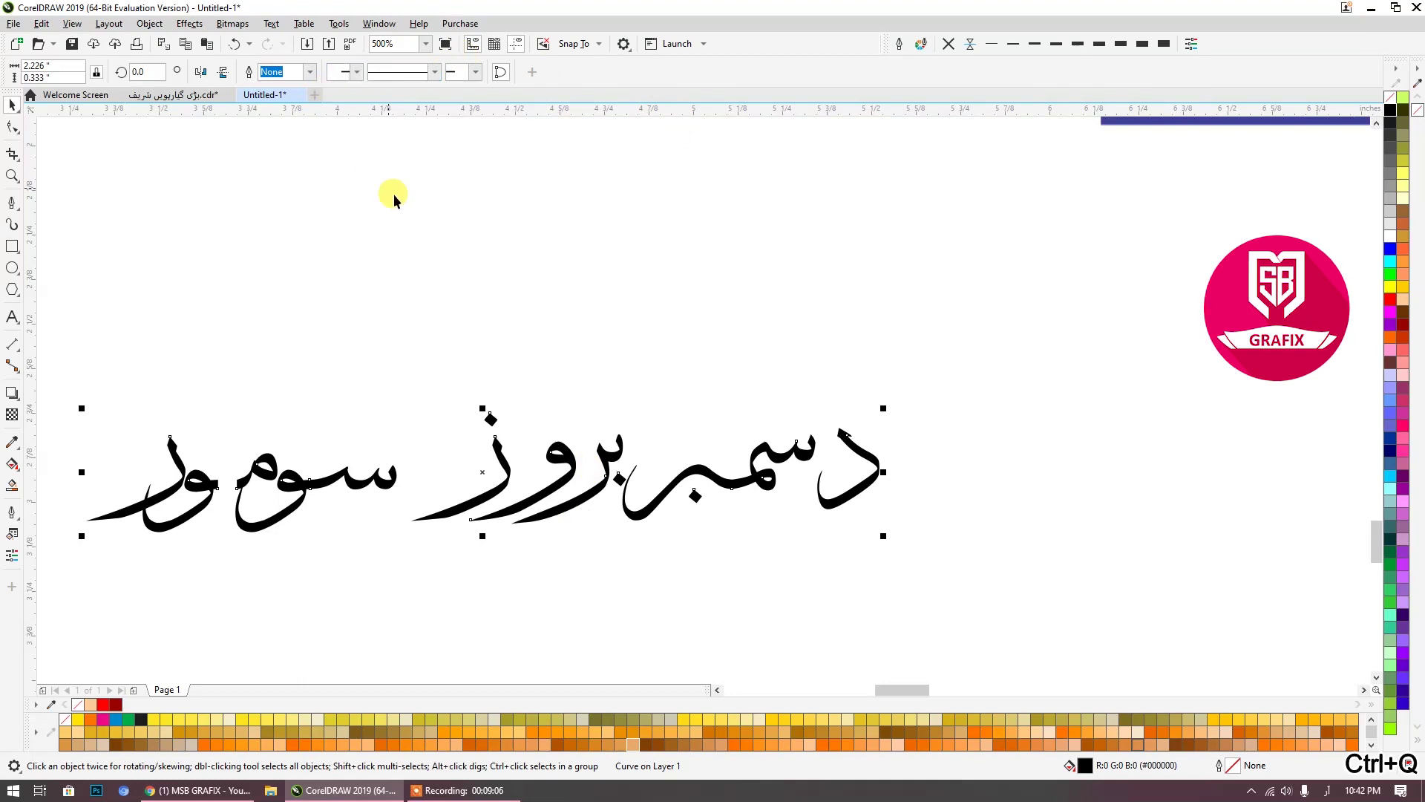
key(ctrl+k)
click(429, 229)
Step: Combine the meem of the word سومور with its inner loop shape to cut out the hole
drag(244, 547, 484, 488)
scroll(484, 488, up, 2)
drag(487, 328, 625, 501)
click(398, 73)
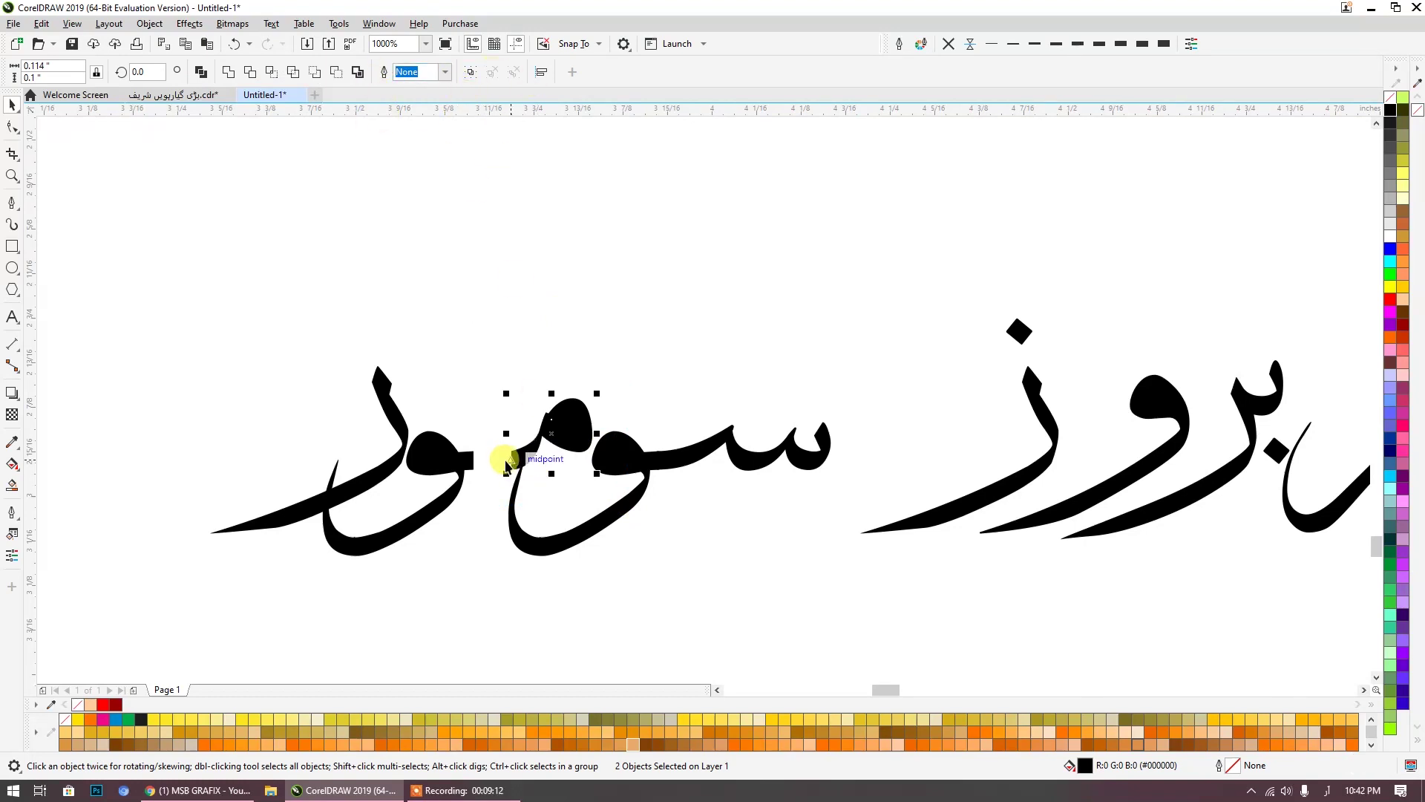
click(199, 73)
scroll(375, 350, up, 2)
Step: Join the meem of سومور to the second waw and combine that waw with its inner loop to cut out the hole
click(839, 448)
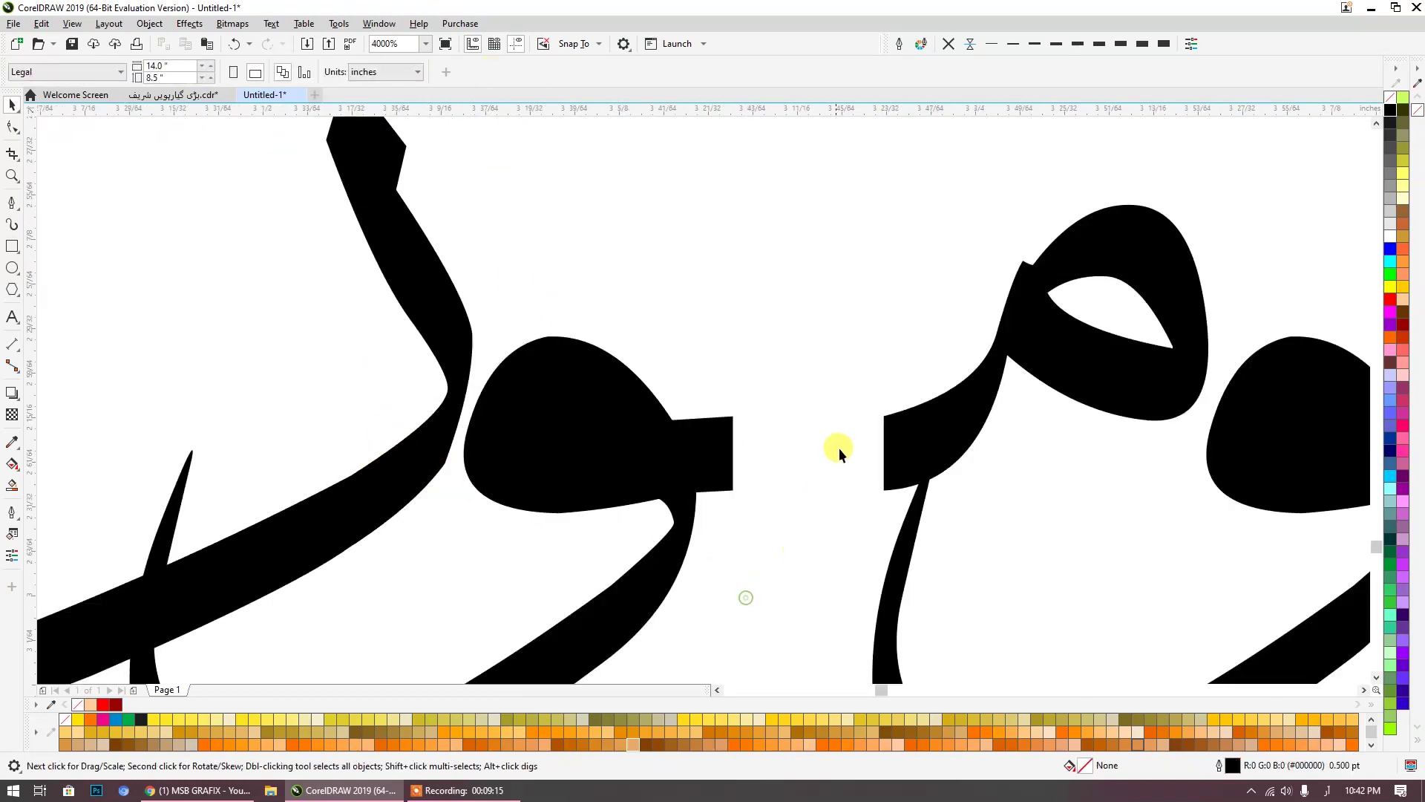
click(881, 483)
drag(883, 491, 730, 492)
shift+click(789, 478)
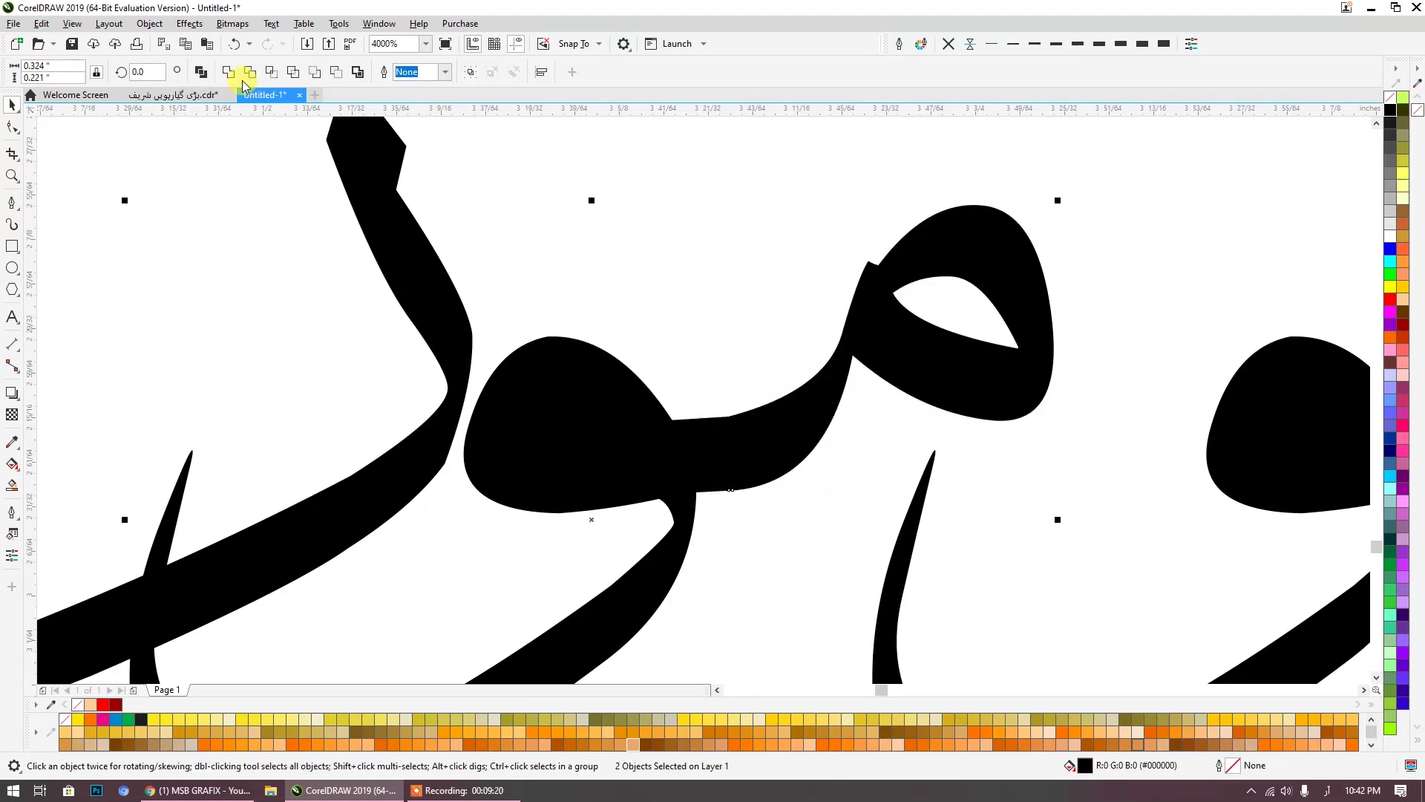
scroll(590, 256, down, 2)
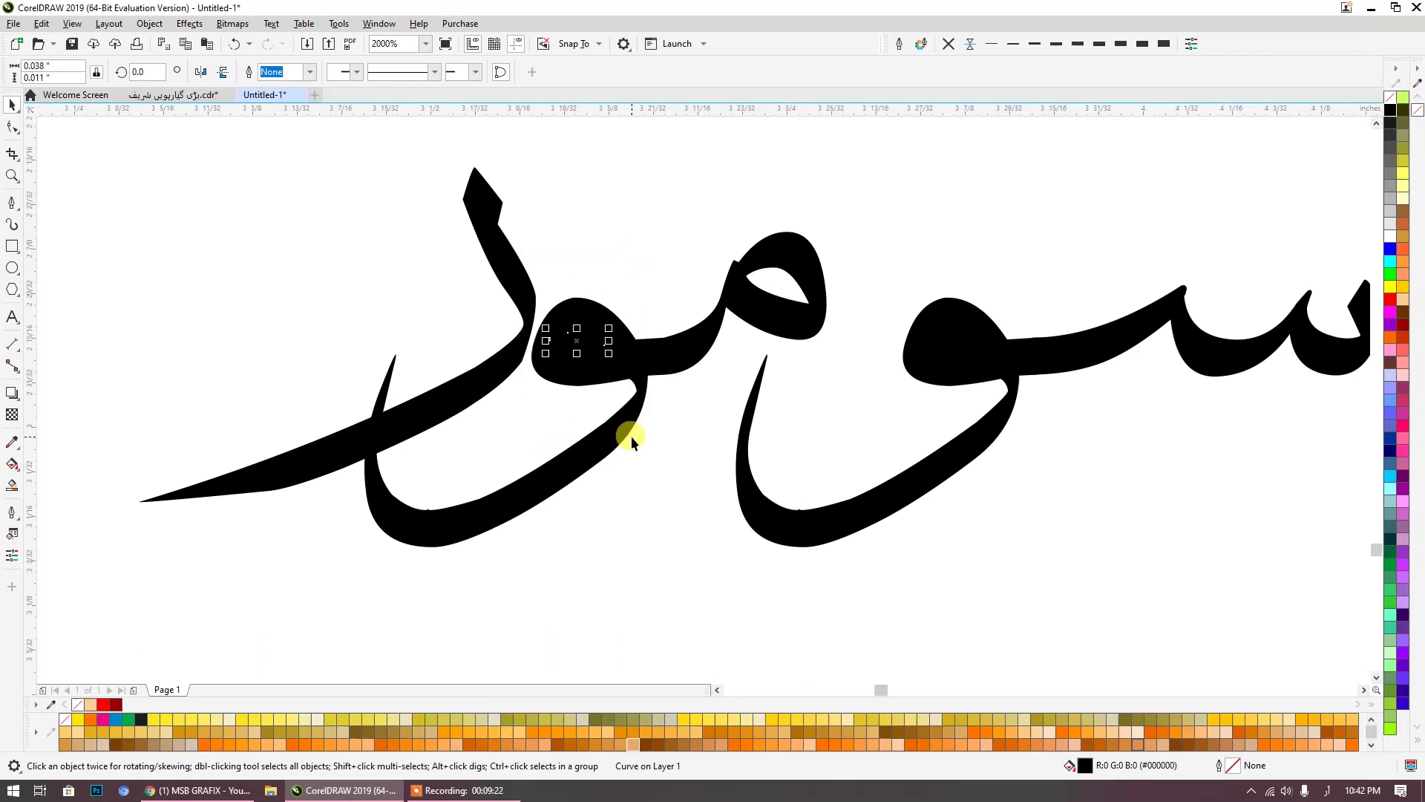
click(204, 74)
Step: Lower the final reh of سومور slightly across the tail of the adjoining waw
click(456, 401)
drag(456, 403, 440, 462)
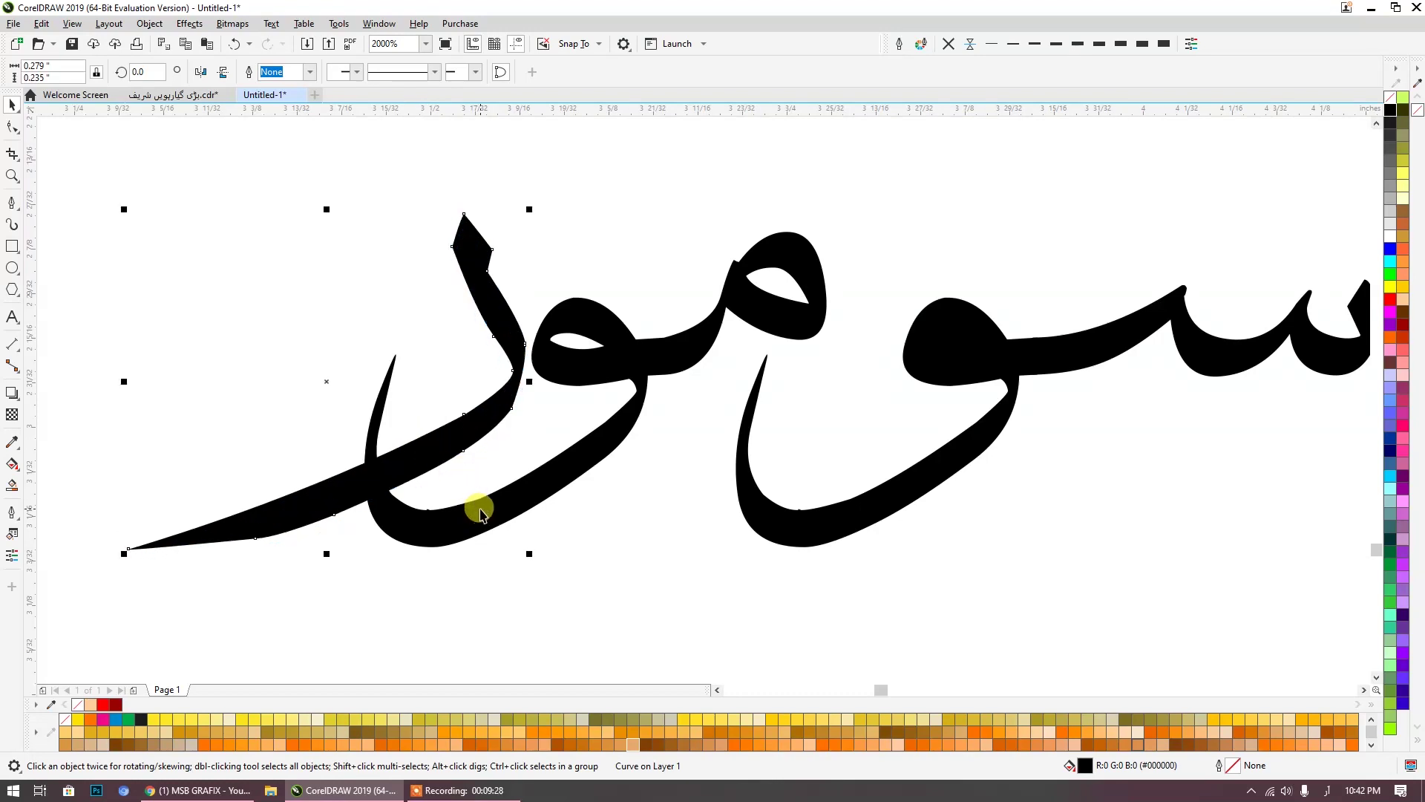
shift+click(482, 515)
key(Up)
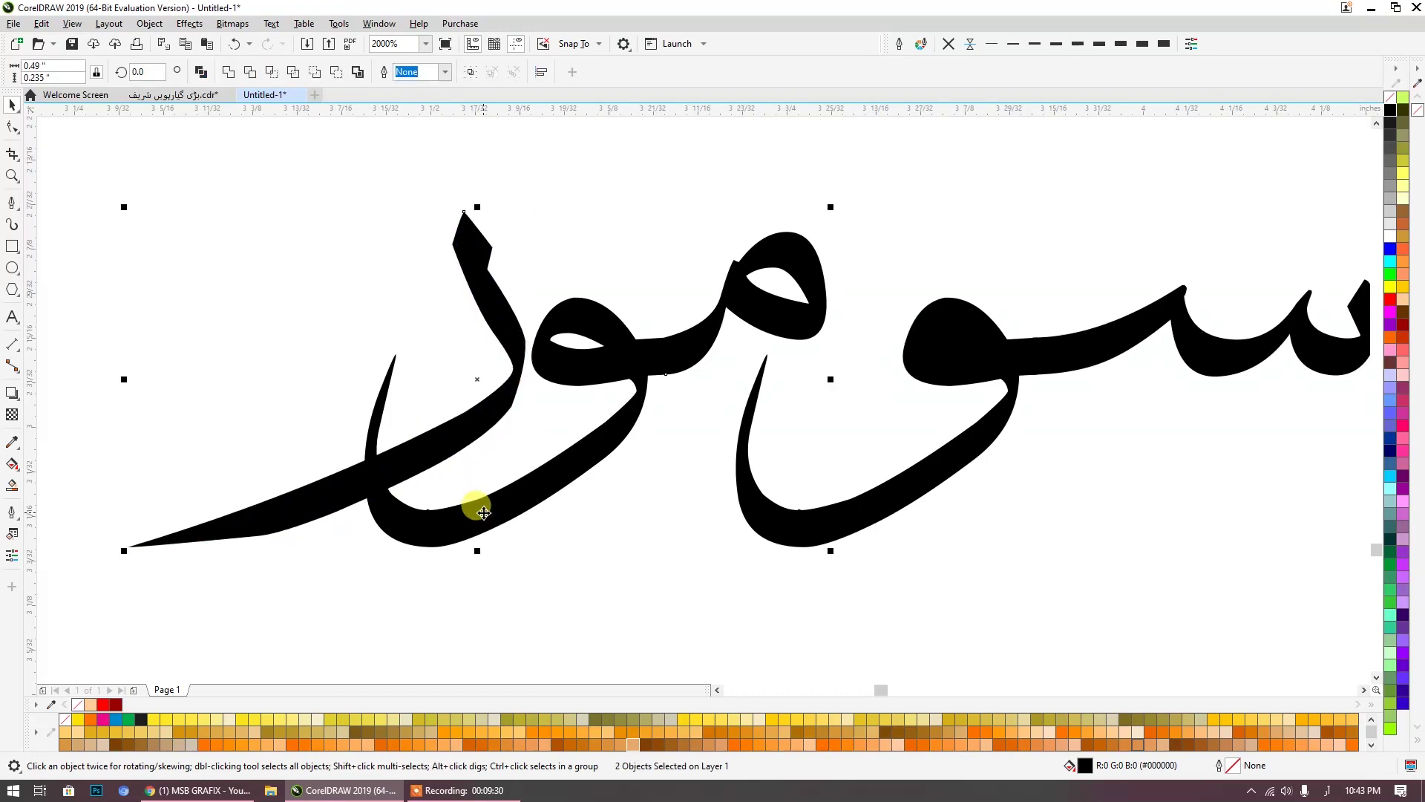
scroll(483, 512, down, 3)
scroll(595, 576, up, 1)
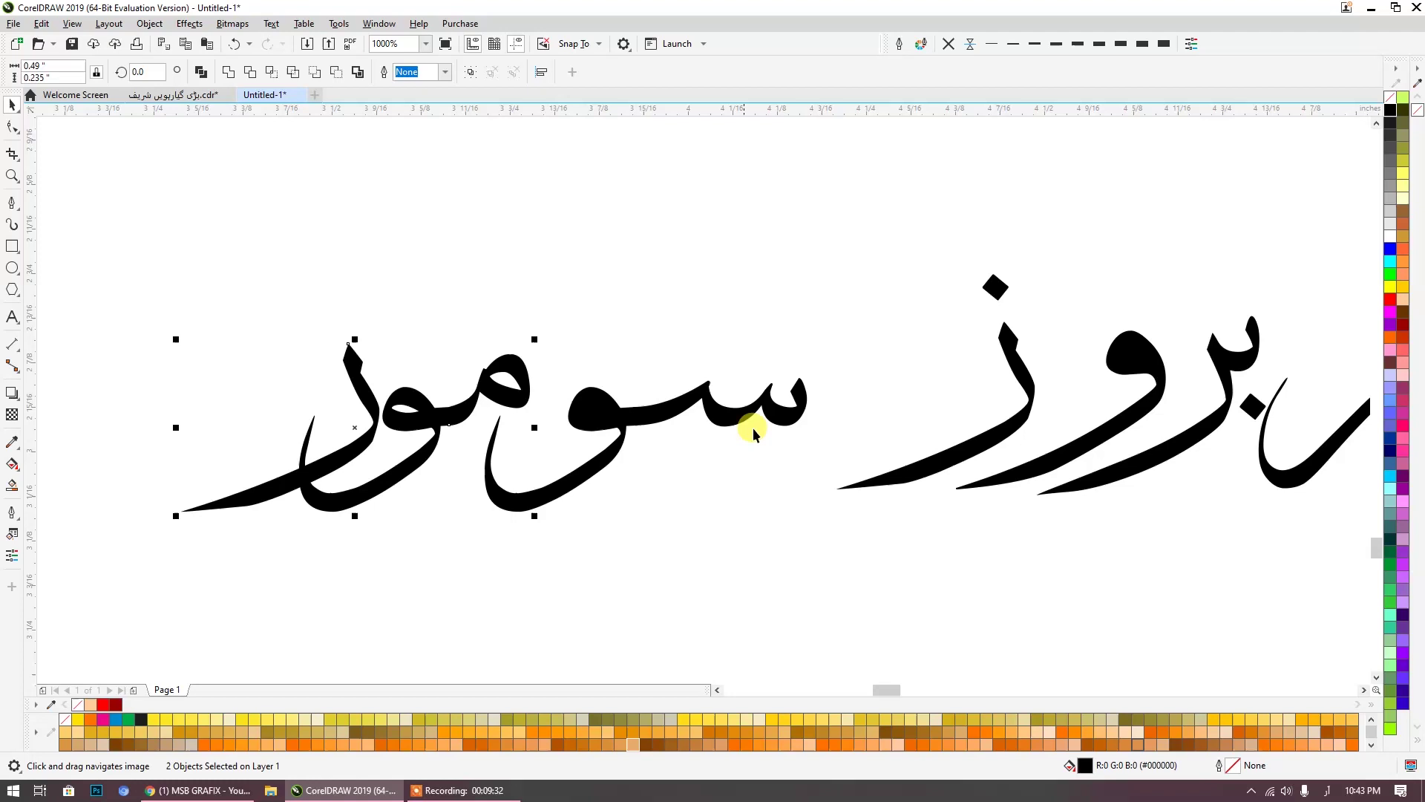
Step: Weld the seen to the first waw of سومور and combine the shape with the waw's inner loop to cut out the hole
click(765, 413)
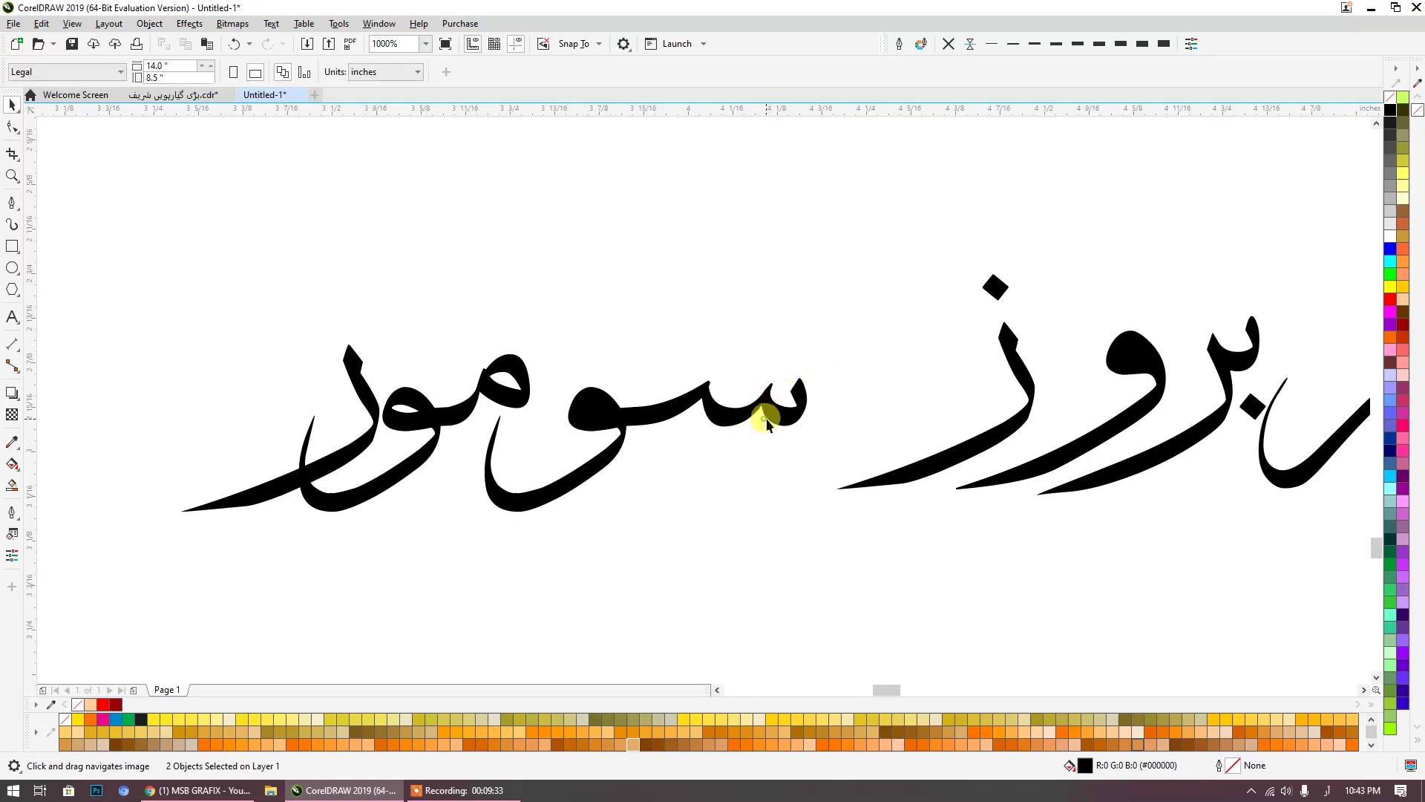
shift+click(600, 474)
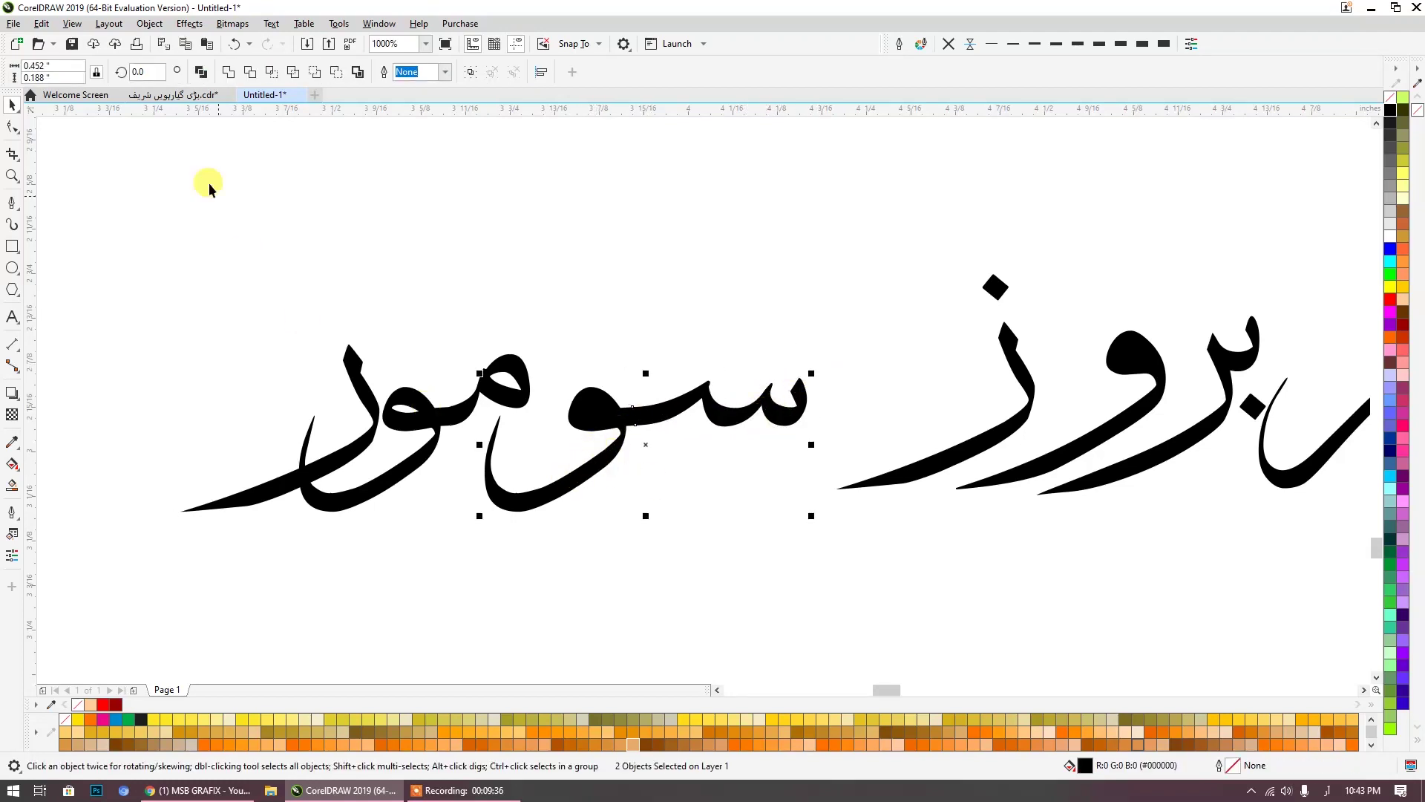
click(228, 75)
drag(839, 333, 482, 570)
click(202, 74)
Step: Move the joined seen and waw closer to the meem so the waw's tail tip meets it
drag(730, 403, 702, 419)
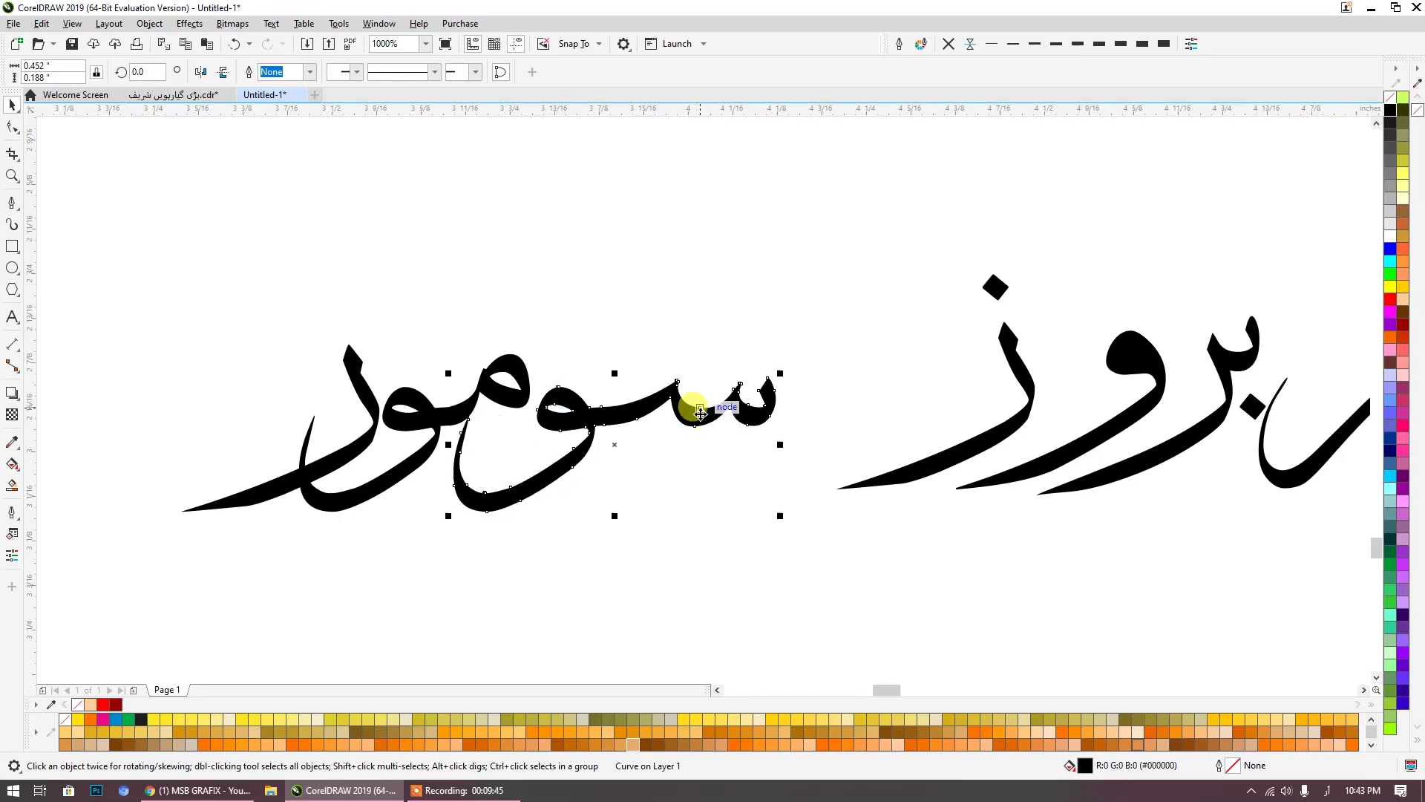
shift+click(357, 506)
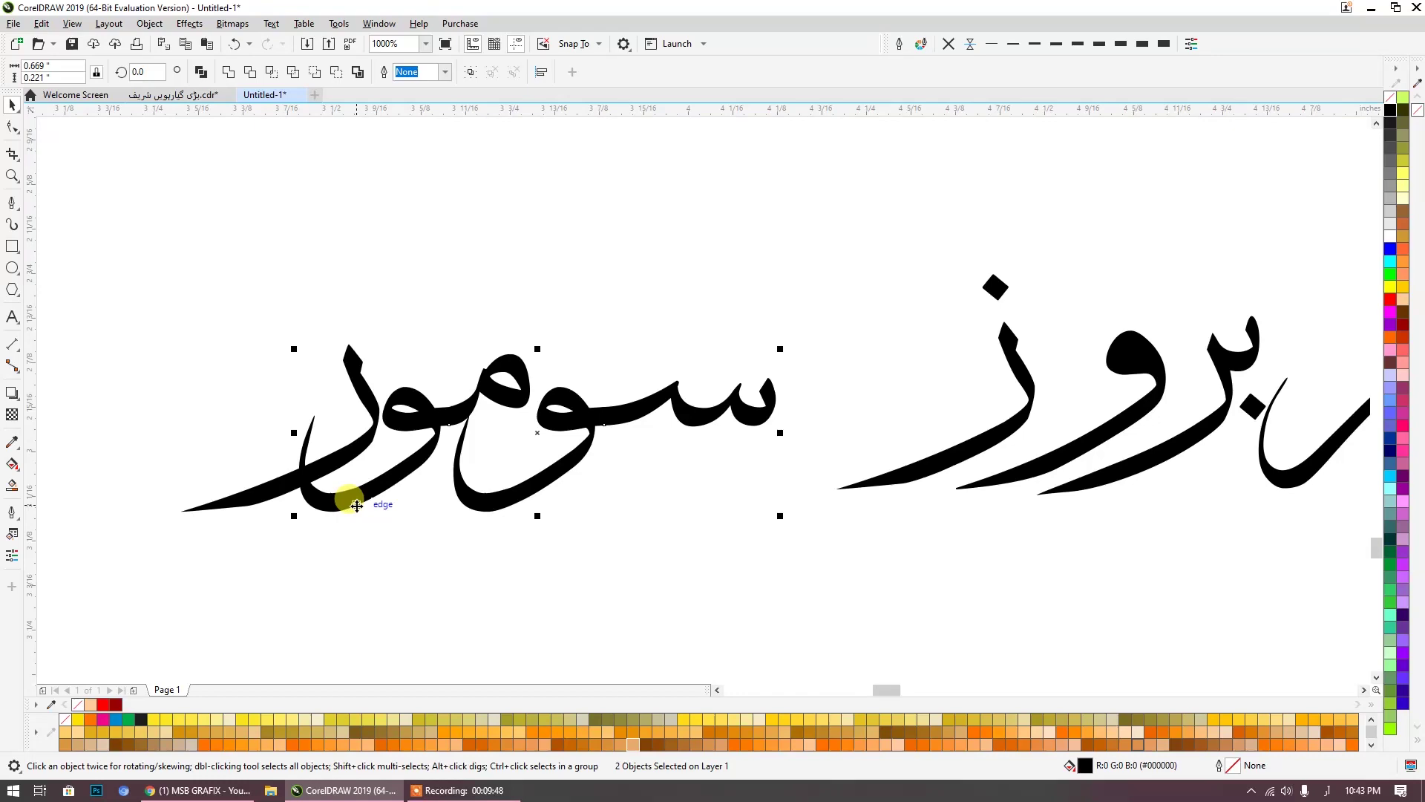
click(582, 551)
scroll(515, 419, up, 2)
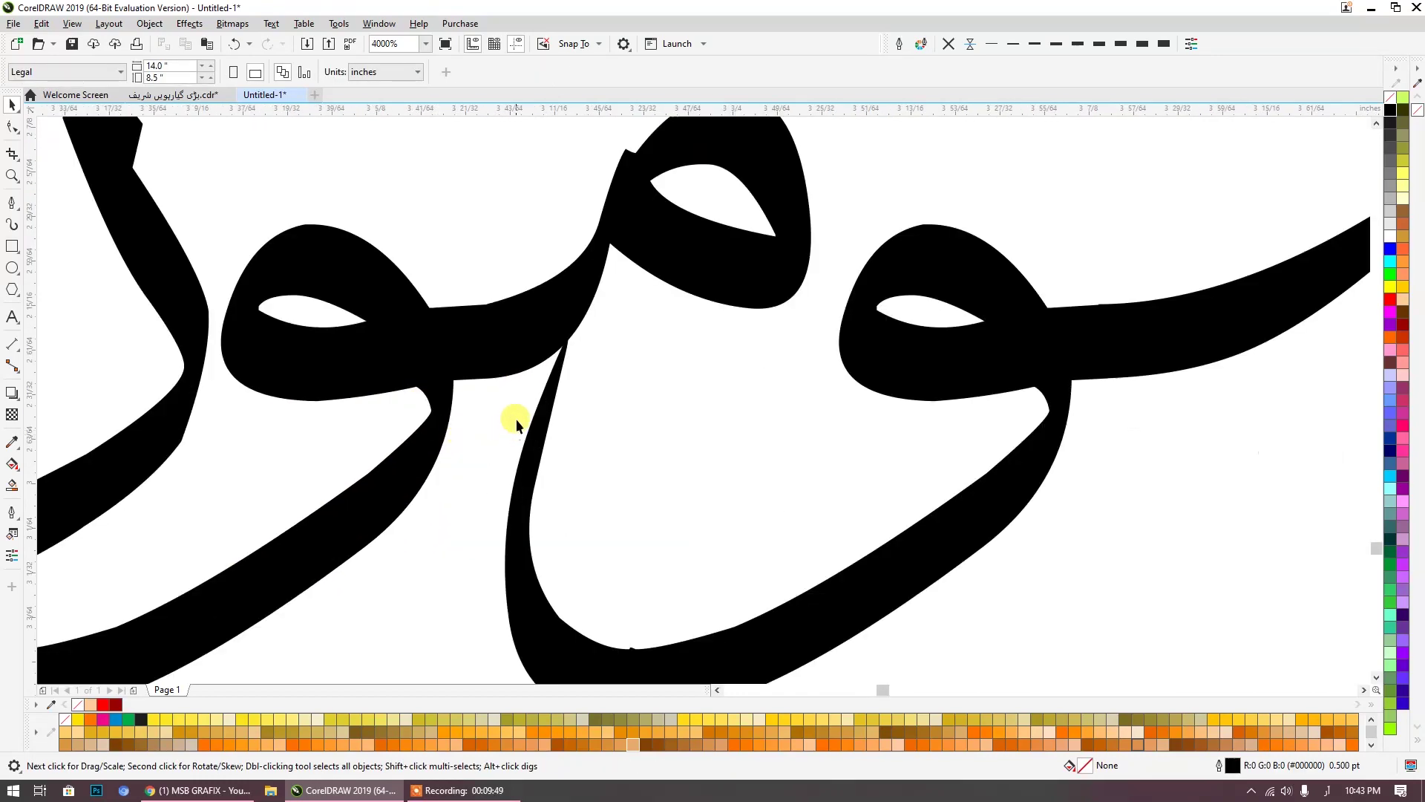
click(547, 392)
scroll(547, 386, down, 2)
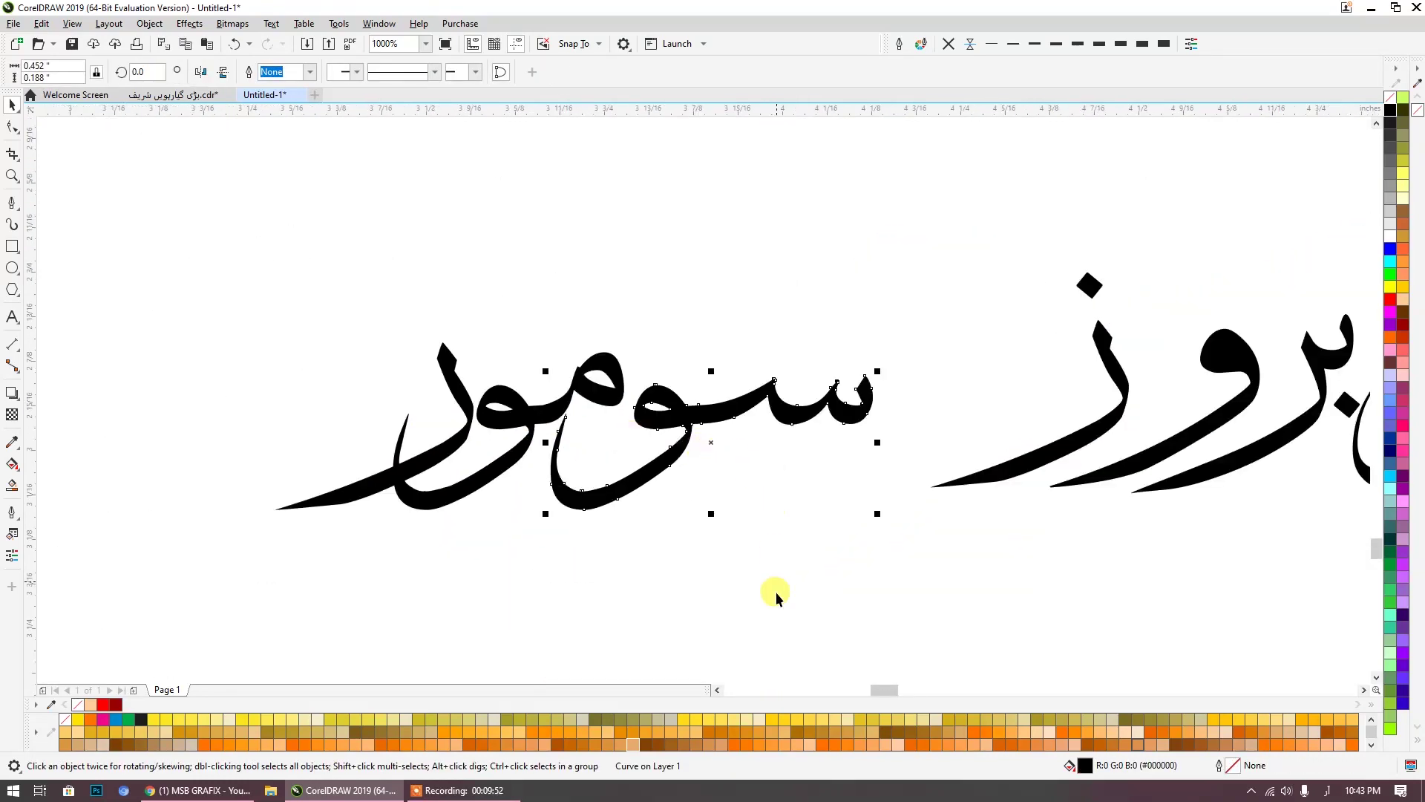
click(776, 560)
Step: In the word بروز, combine the waw with its inner loop and the beh-reh shape with its dot
scroll(734, 413, right, 3)
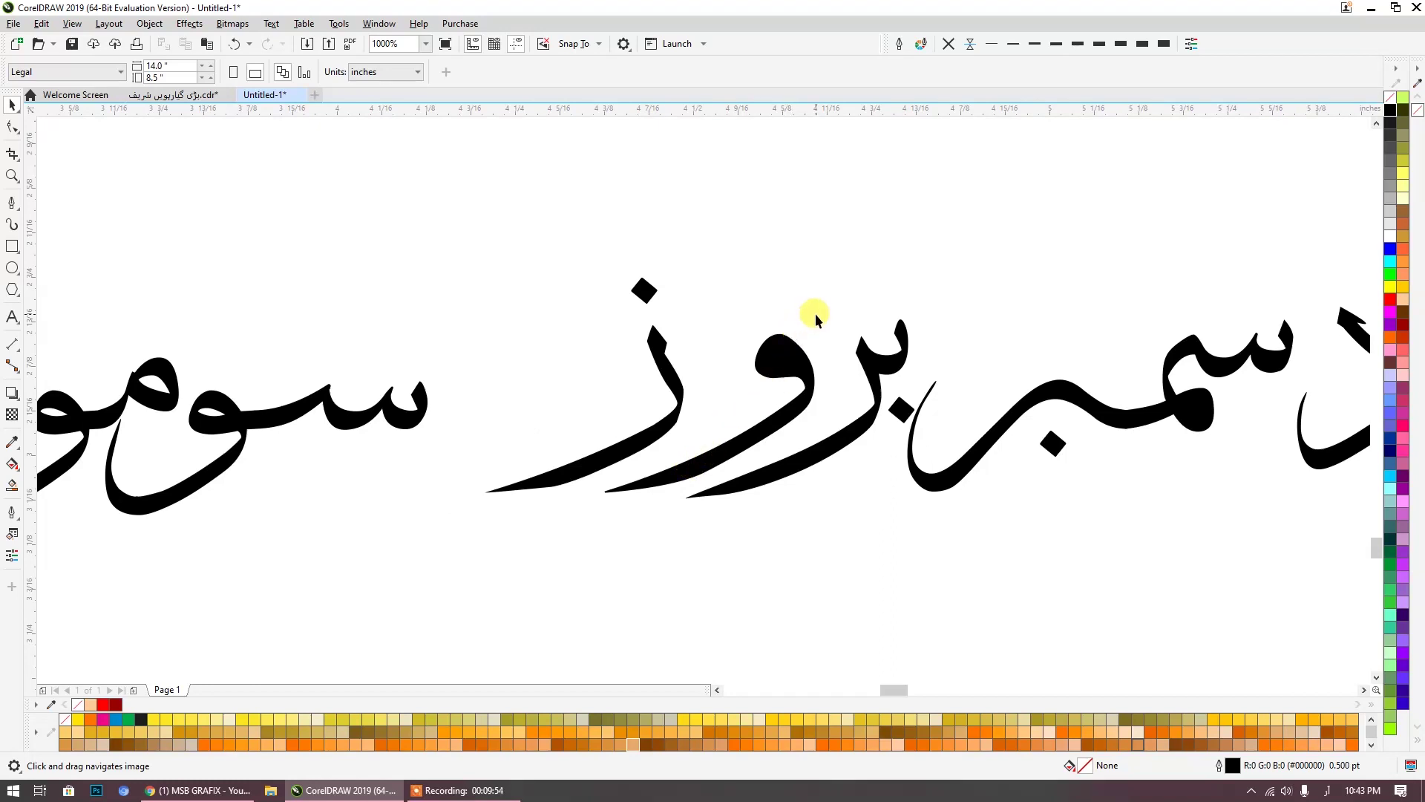
drag(593, 518, 571, 546)
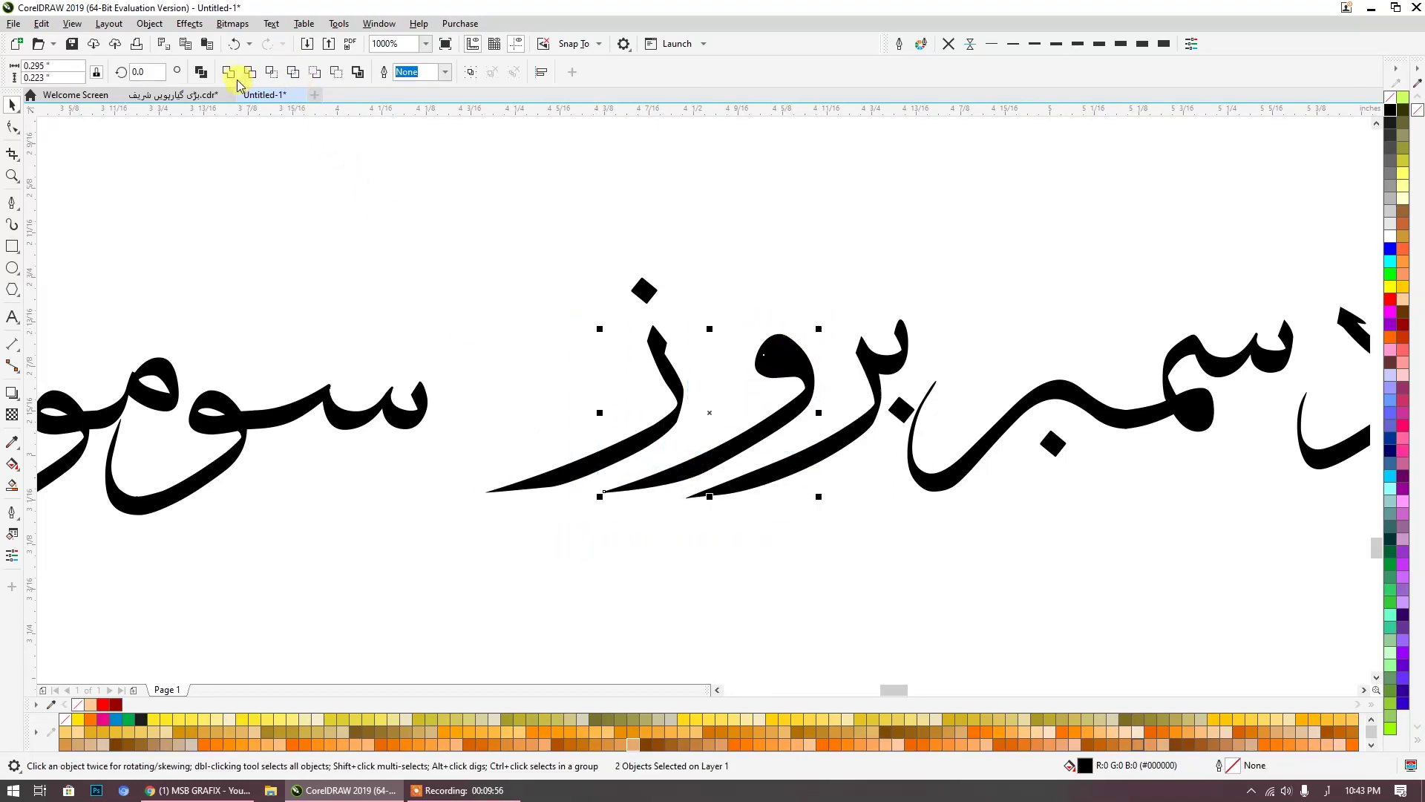
click(205, 80)
click(550, 270)
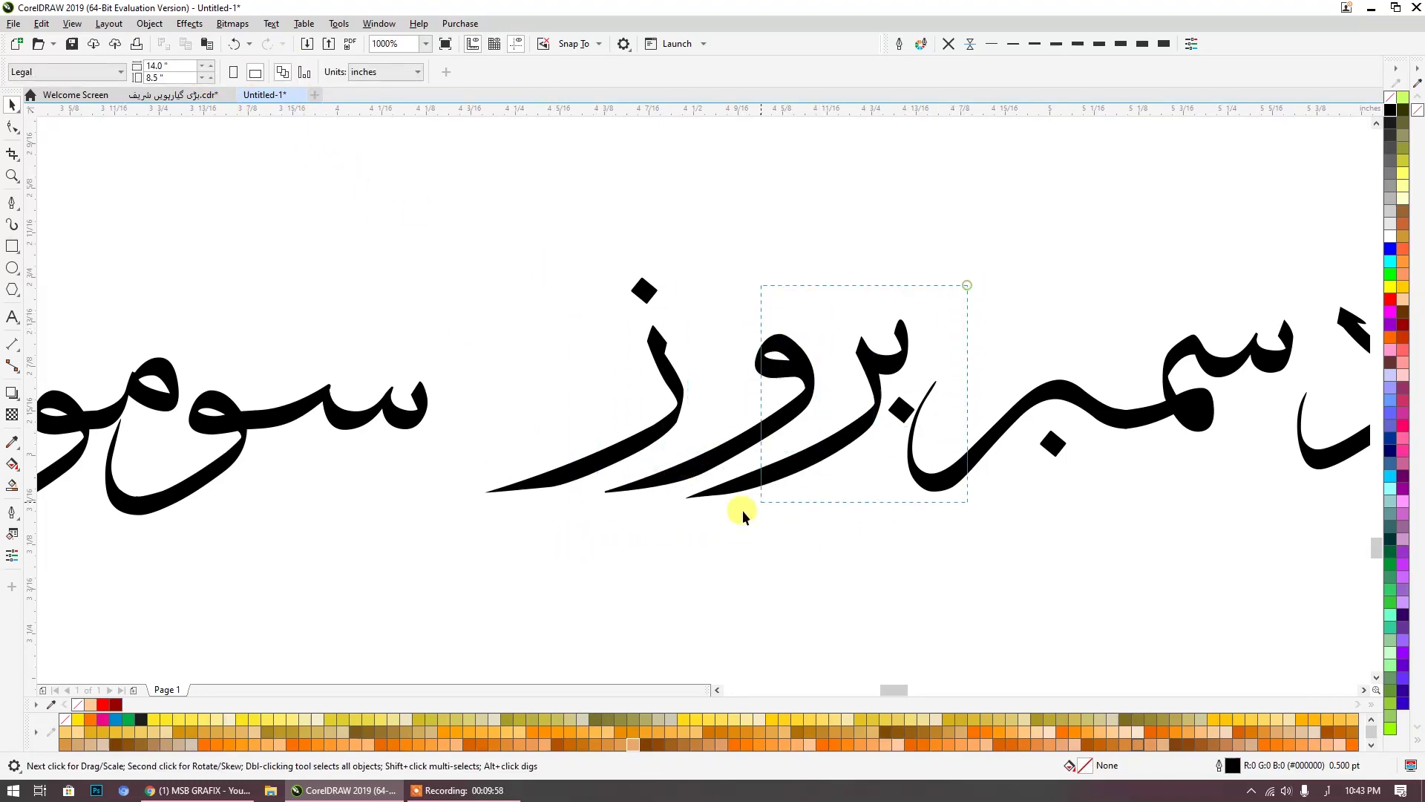
drag(676, 548, 676, 548)
click(250, 76)
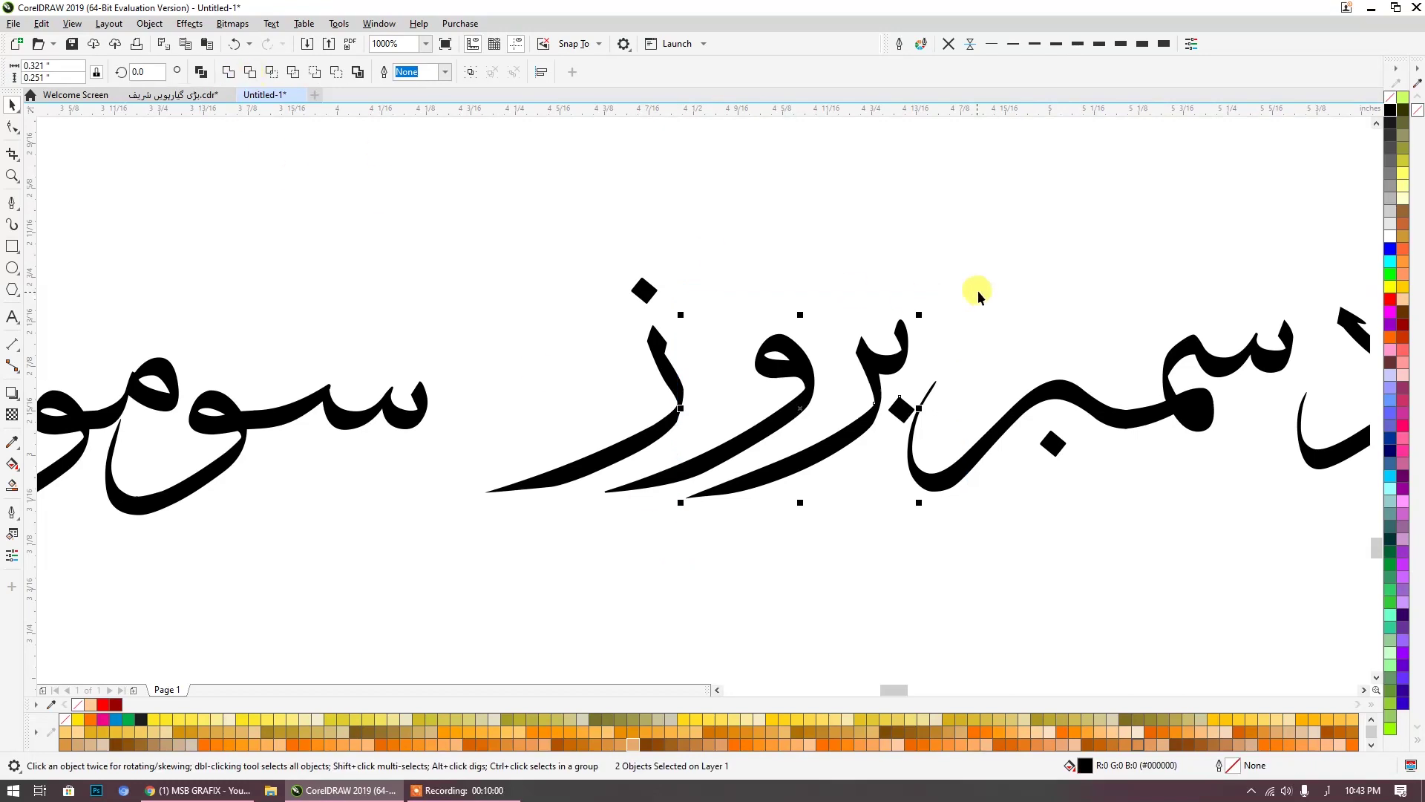
drag(963, 287, 675, 567)
Step: Combine the zay of بروز with its dot, and move the zay and the beh-reh shape closer to the waw
drag(757, 230, 429, 545)
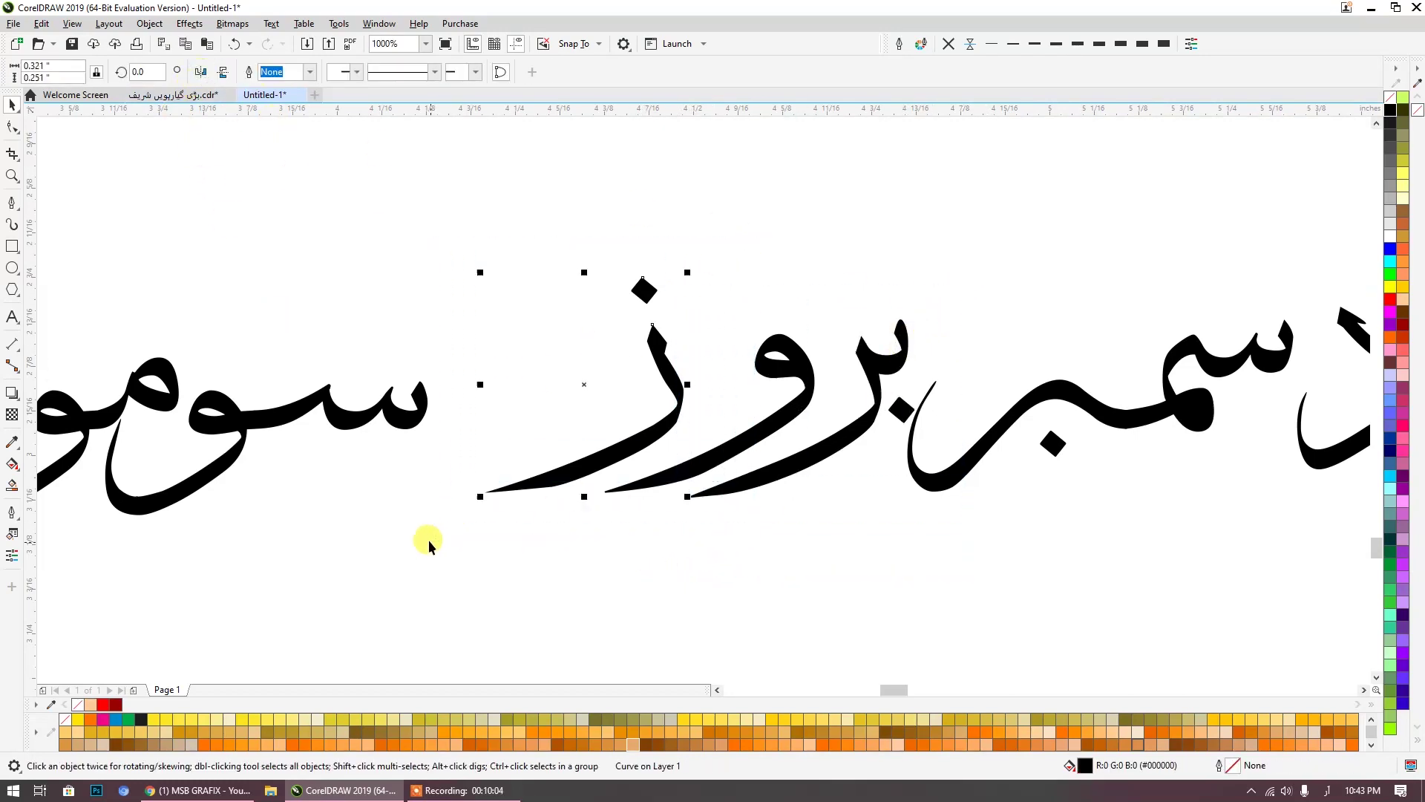
click(700, 398)
mouse_move(585, 463)
mouse_down()
mouse_move(725, 487)
mouse_move(715, 525)
mouse_up()
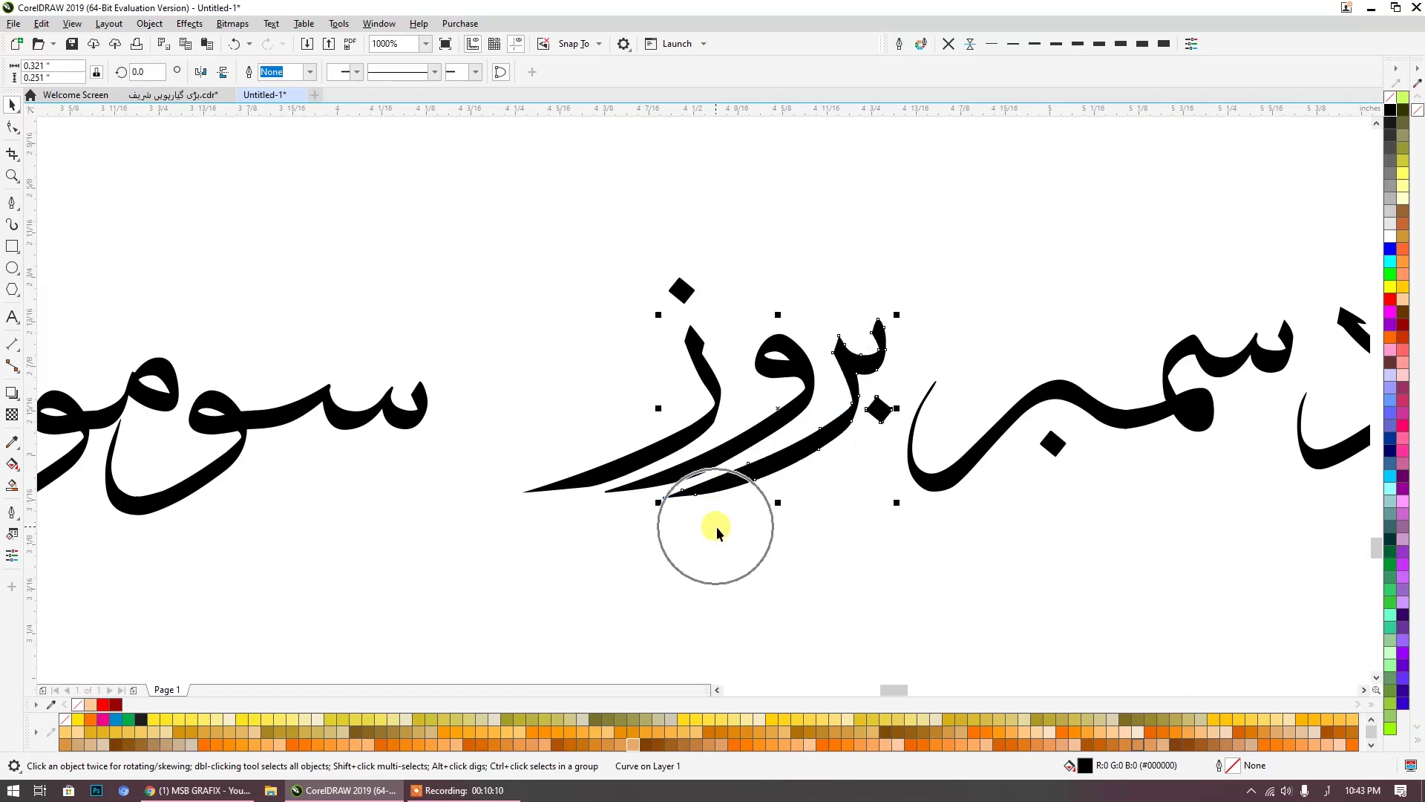
Step: Move the whole word بروز over so it sits directly next to the word سومور
click(715, 526)
scroll(764, 504, right, 2)
drag(407, 598, 407, 599)
mouse_move(510, 483)
mouse_down()
mouse_move(302, 500)
mouse_move(276, 518)
mouse_up()
click(637, 465)
Step: In the word دسمبر, combine the joined seen-meem-beh-reh shape with the meem's inner loop to cut the hole, and weld its dot to it
scroll(821, 404, right, 5)
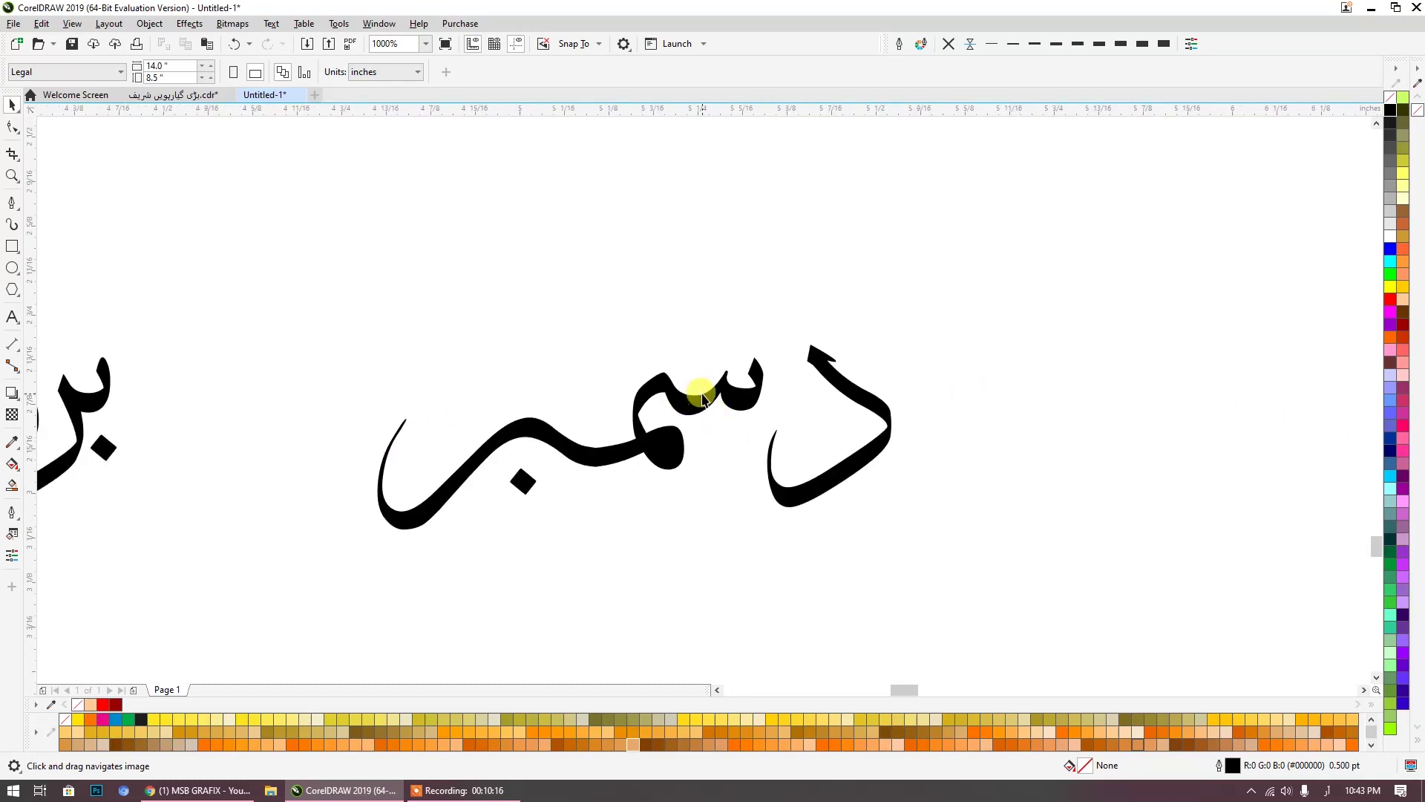
click(703, 398)
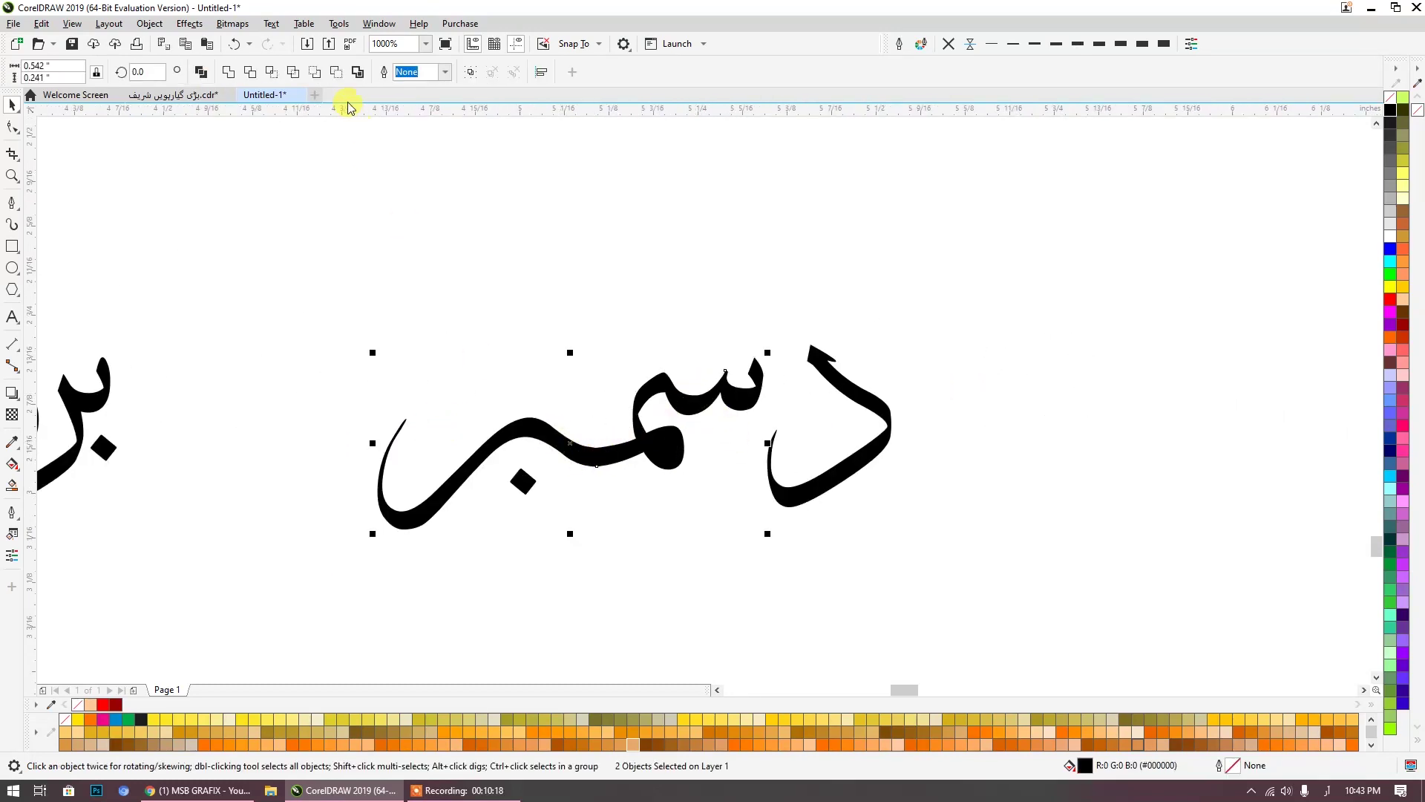
click(416, 216)
click(666, 447)
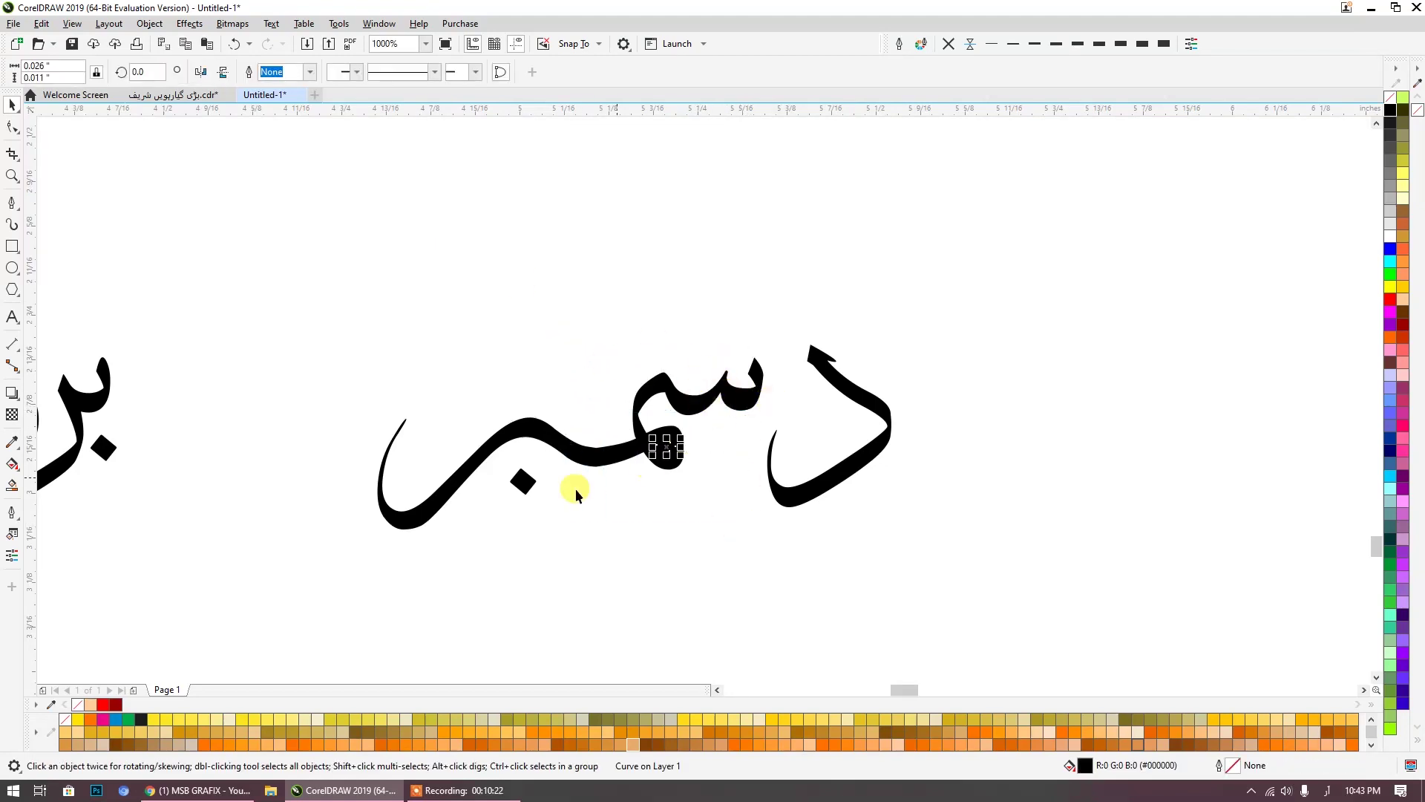
shift+click(656, 381)
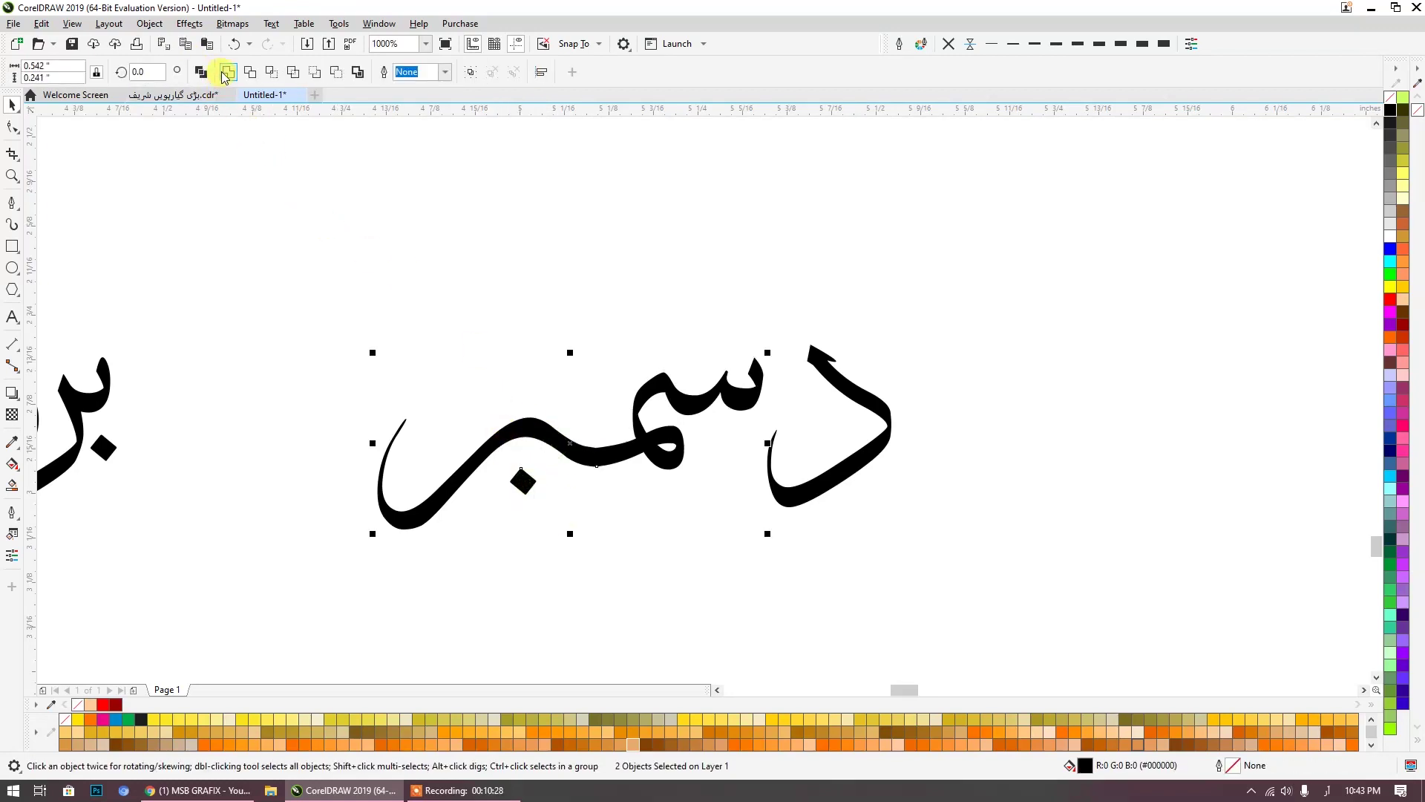
click(228, 72)
Step: Move the dal close to the rest of دسمبر, place the word beside بروز, and weld its parts into one shape
drag(783, 493, 748, 501)
click(767, 530)
drag(821, 439, 1009, 351)
drag(1156, 188, 459, 495)
drag(941, 494, 683, 514)
click(228, 72)
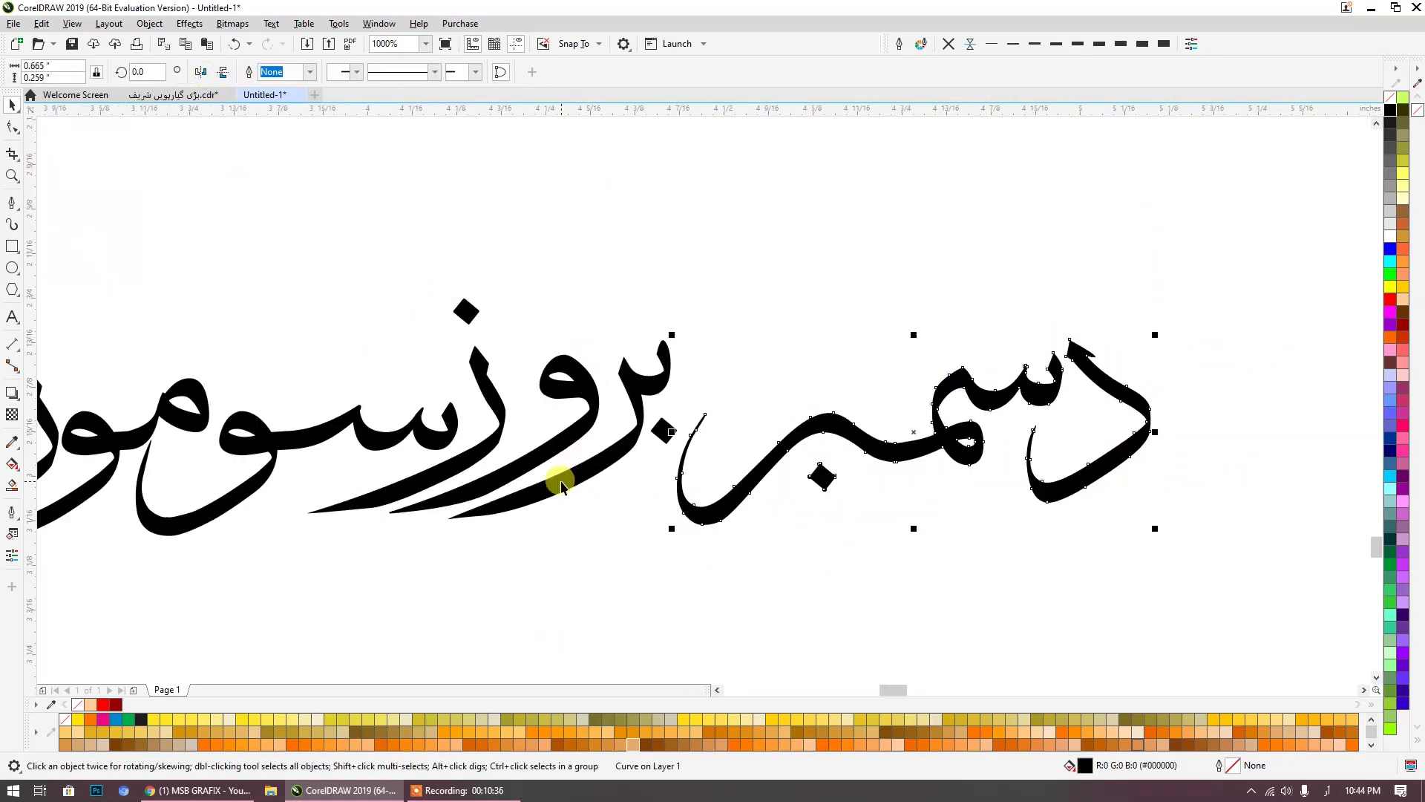
Step: Combine all the letter shapes of the date lettering دسمبر بروز سومور into a single curve
scroll(524, 312, down, 3)
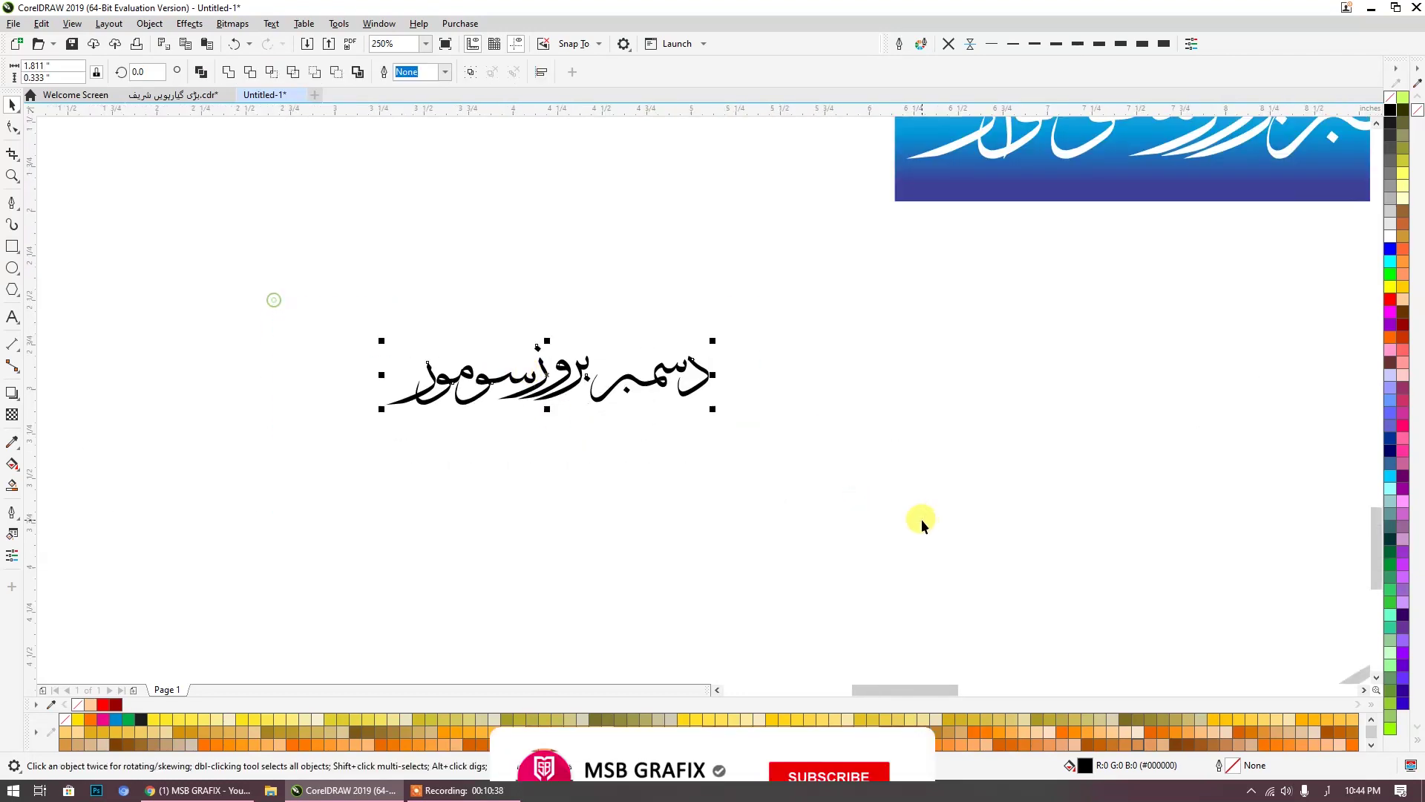
key(ctrl+z)
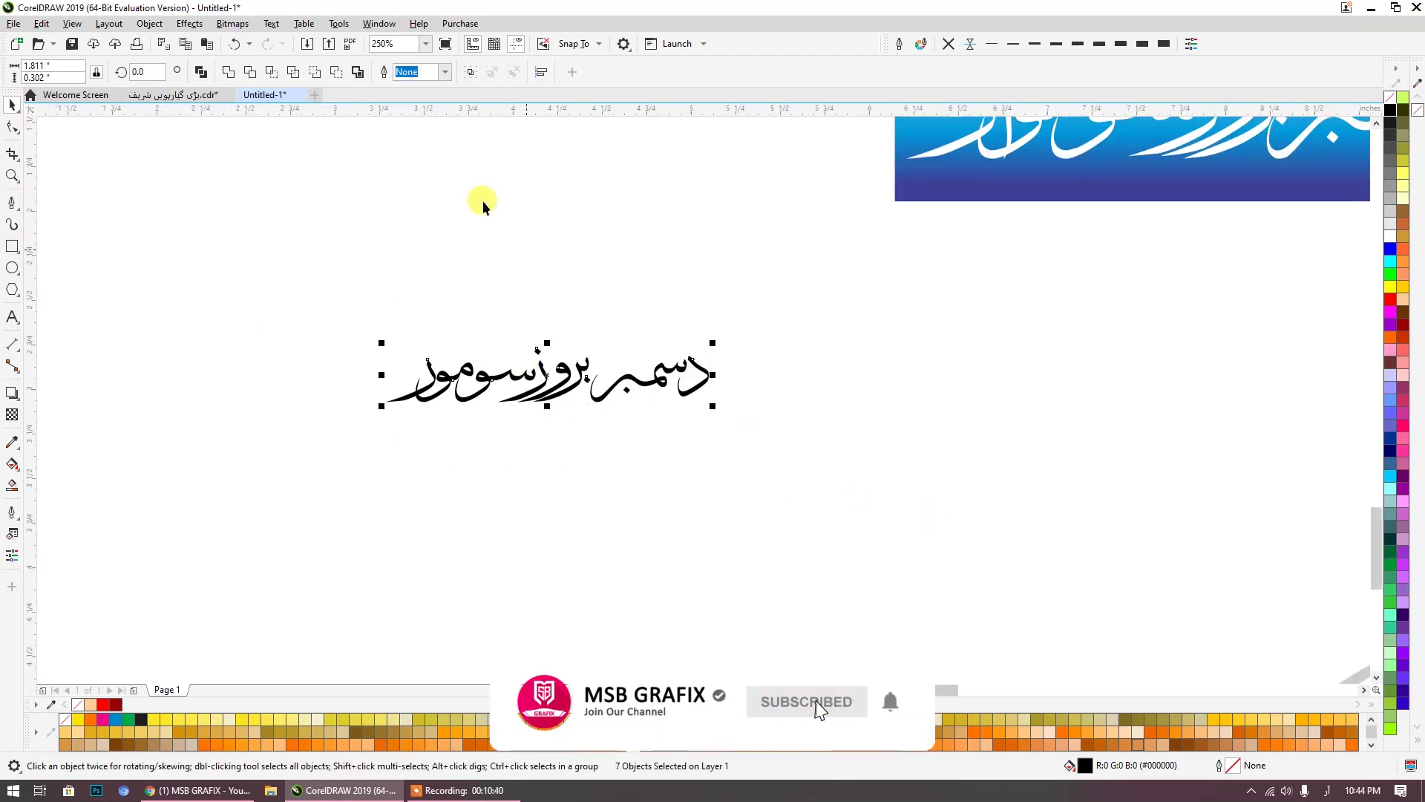
click(200, 72)
scroll(385, 338, down, 3)
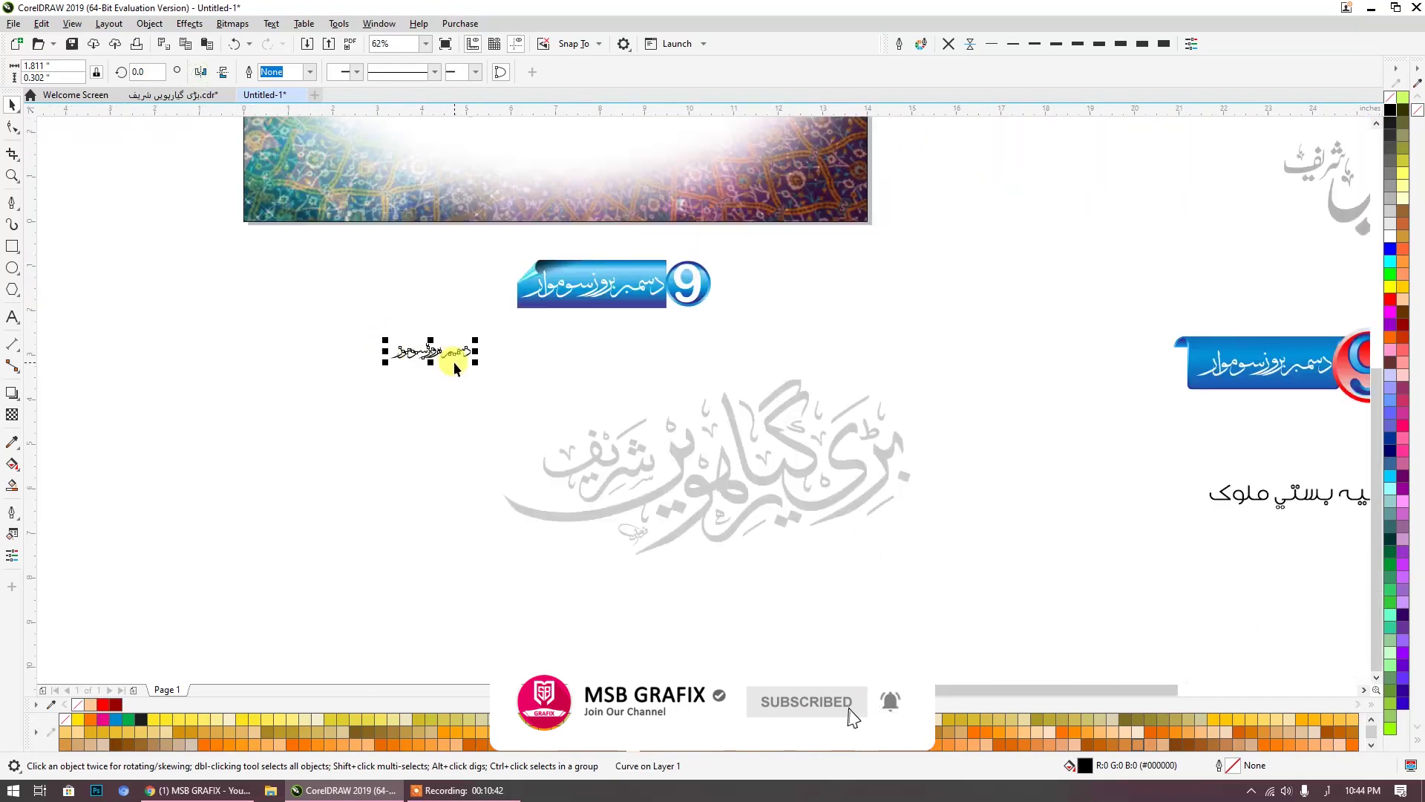
Step: Move the blue date badge aside and draw a rectangle about 4.43 by 1.33 inches below the banner
drag(661, 338, 1104, 297)
click(567, 376)
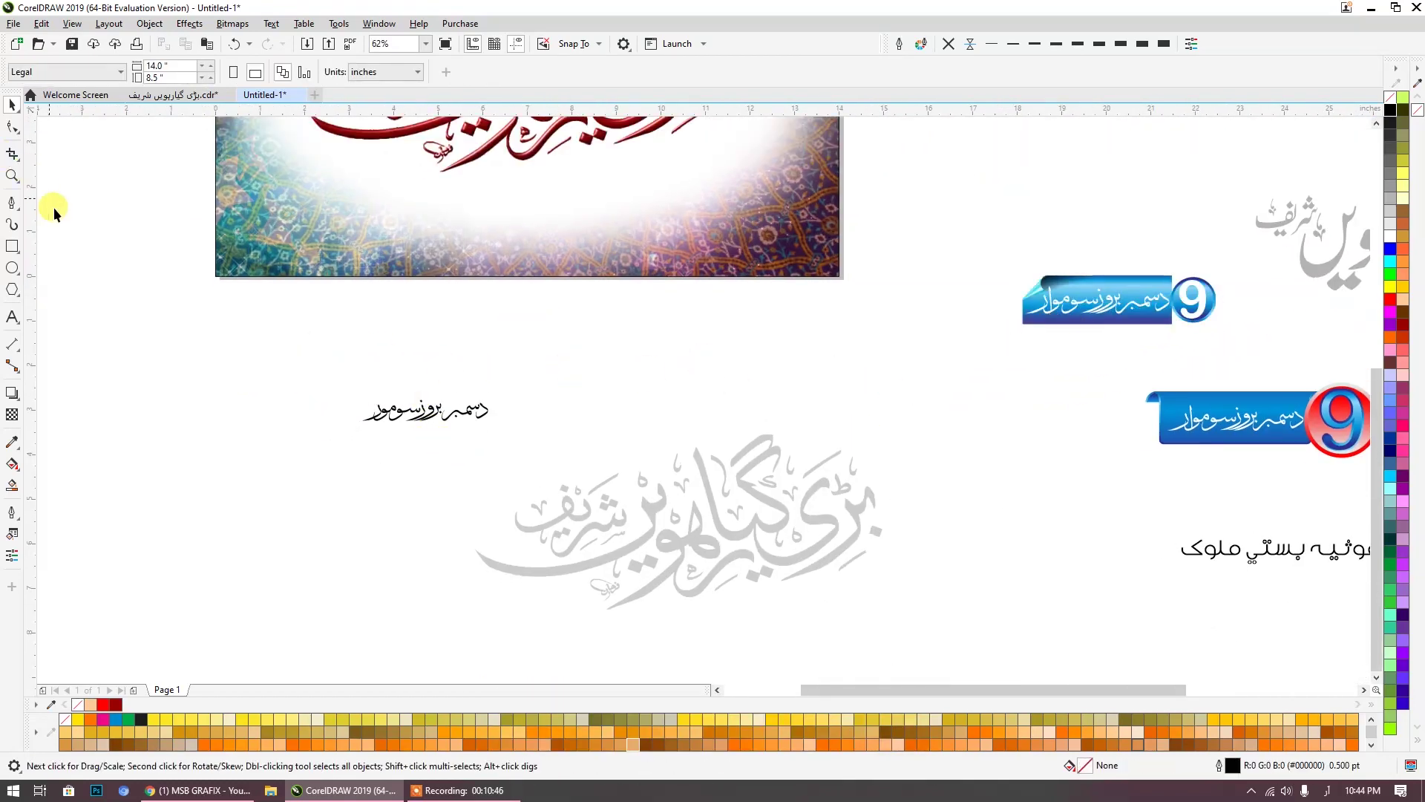
click(13, 247)
drag(458, 306, 660, 367)
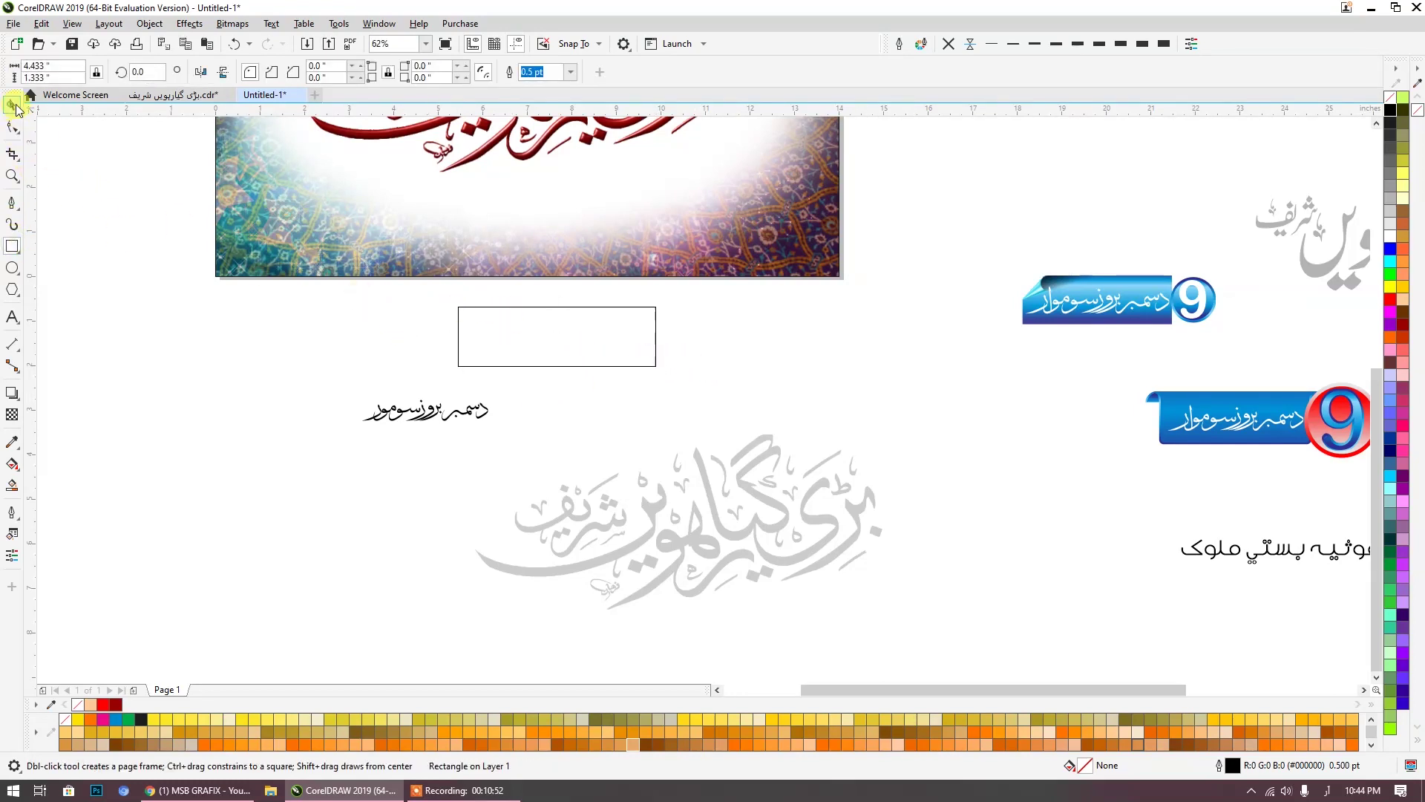
Step: Fill the new rectangle with a vertical linear fountain fill blending from purple to orange
click(12, 108)
scroll(627, 369, up, 1)
click(627, 369)
scroll(626, 377, up, 2)
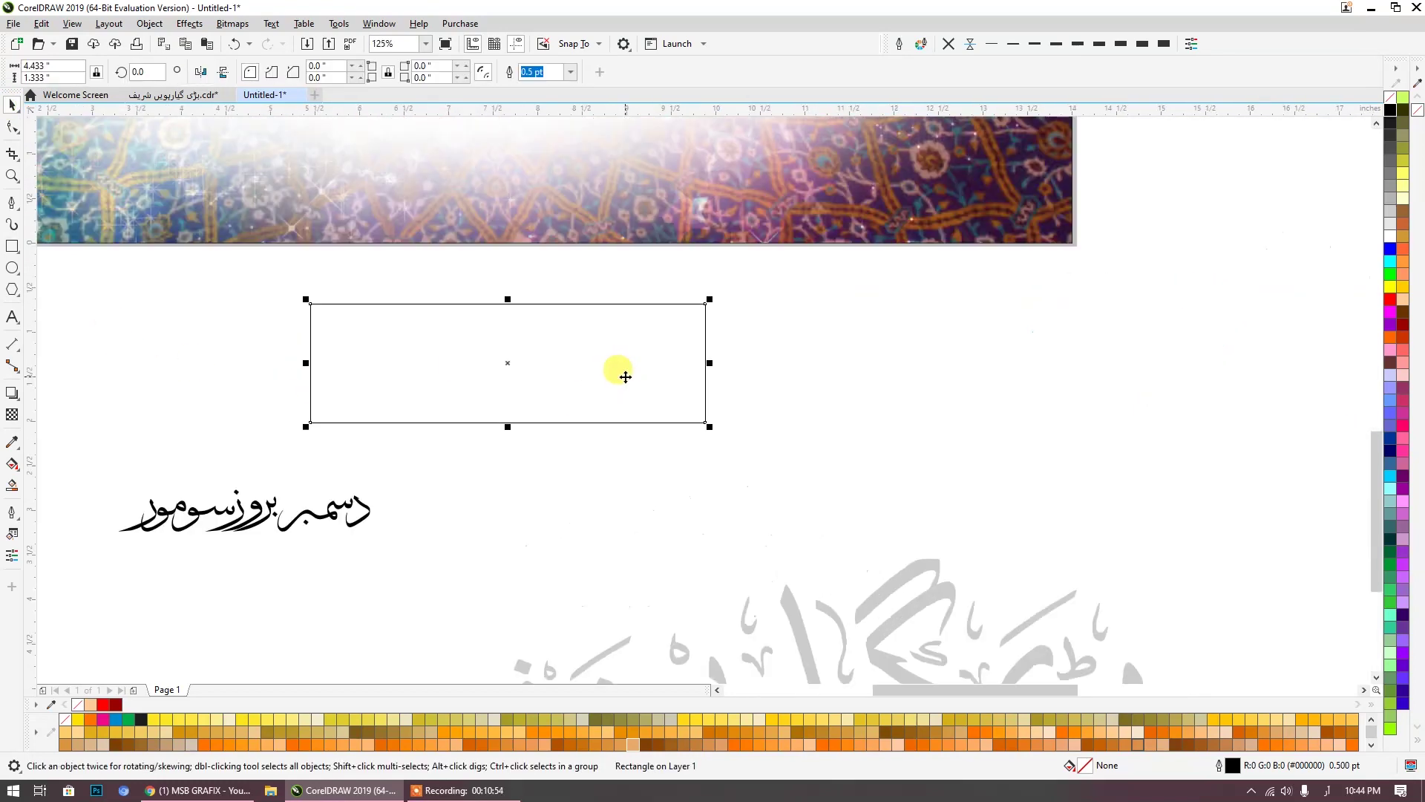
click(1390, 325)
click(11, 466)
drag(798, 440, 797, 293)
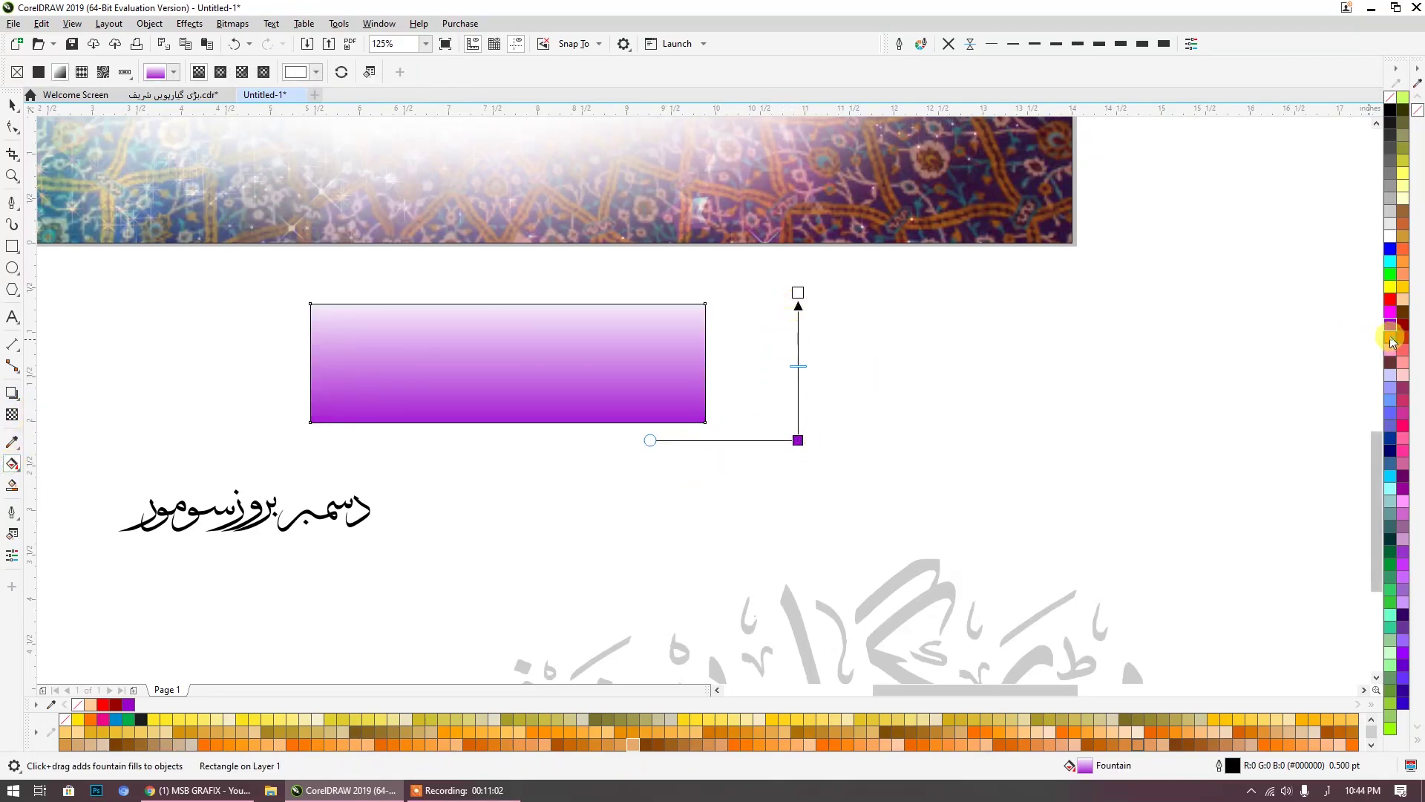
click(1391, 338)
Step: Redraw the fountain fill so purple is at the top and orange at the bottom, with two intermediate colour nodes
scroll(849, 331, up, 2)
double_click(751, 357)
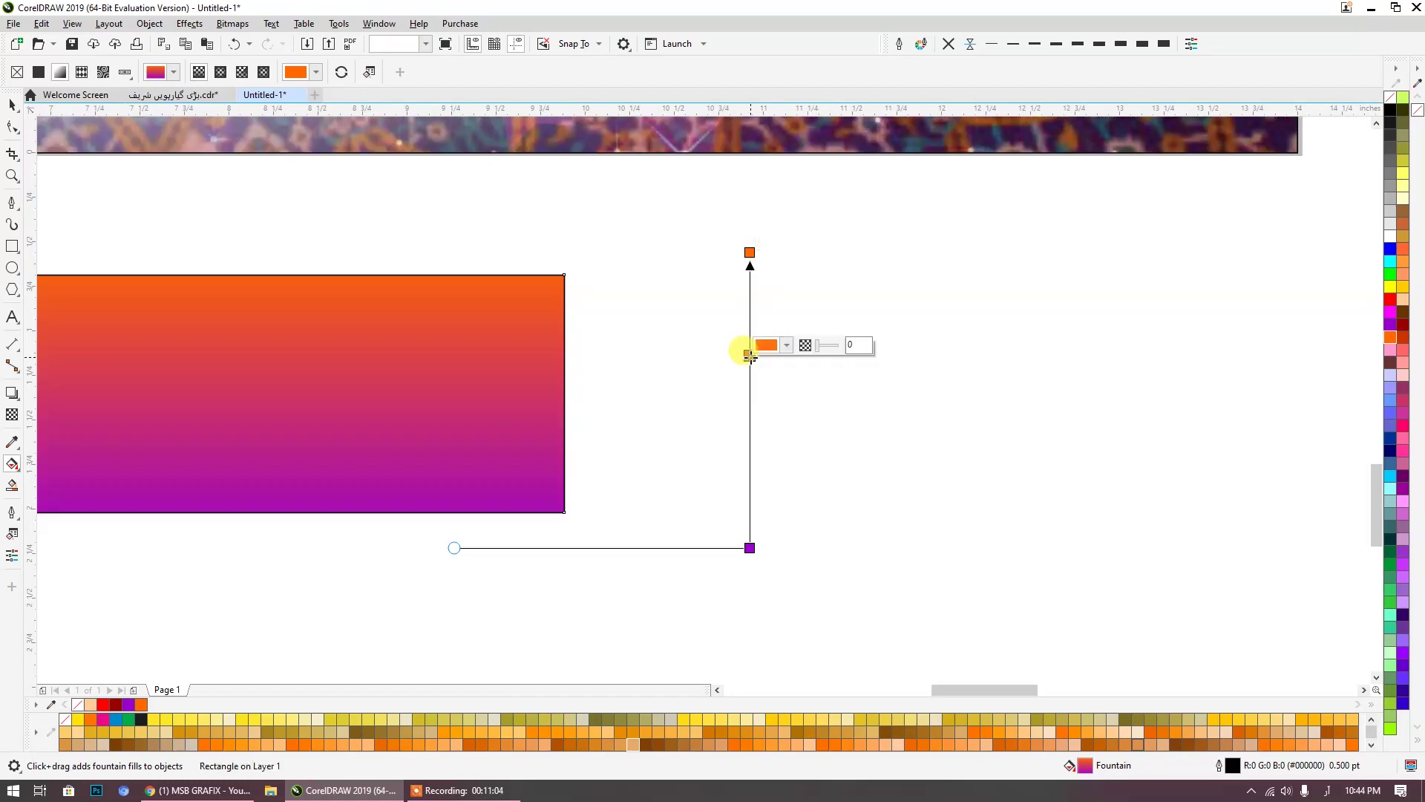
drag(745, 356, 740, 479)
drag(740, 402, 741, 311)
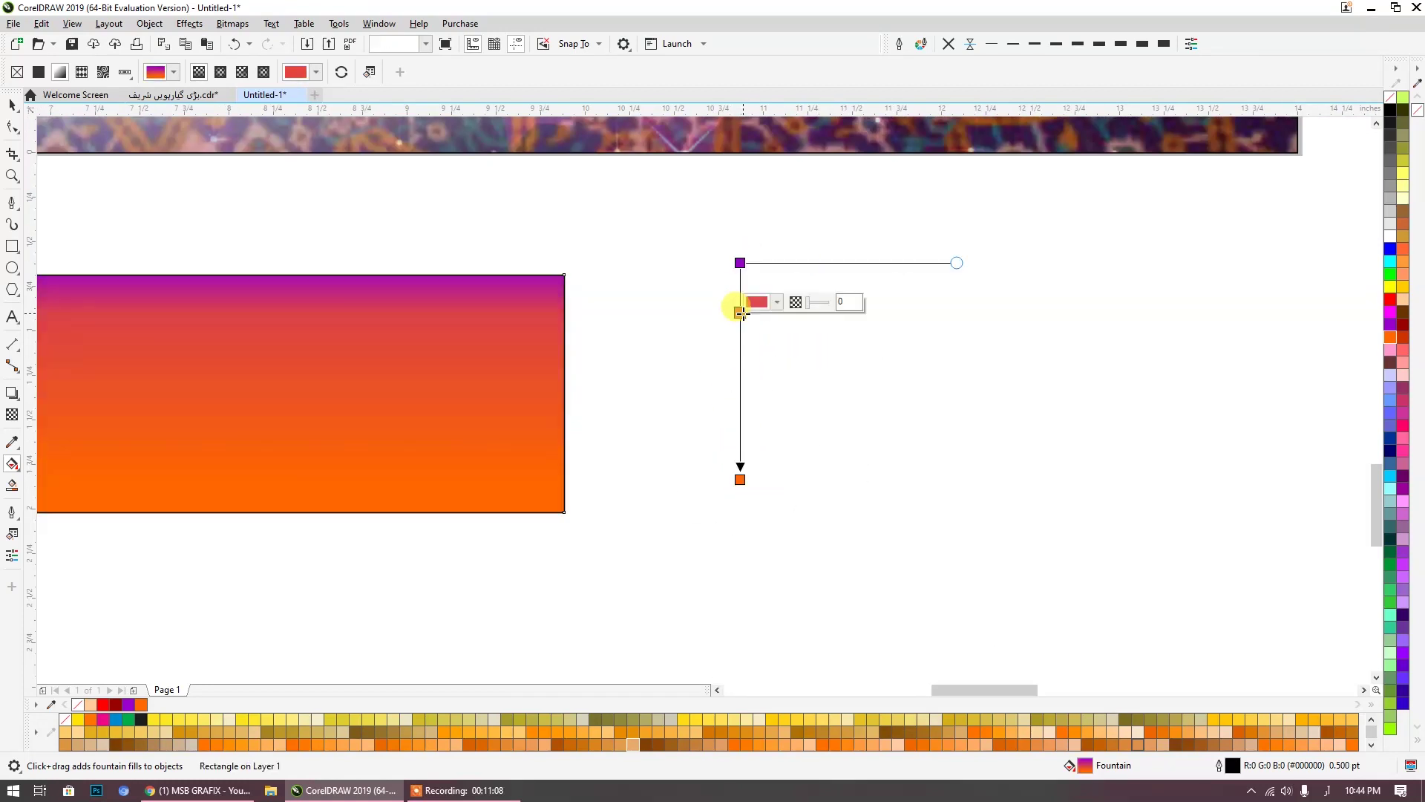
double_click(738, 419)
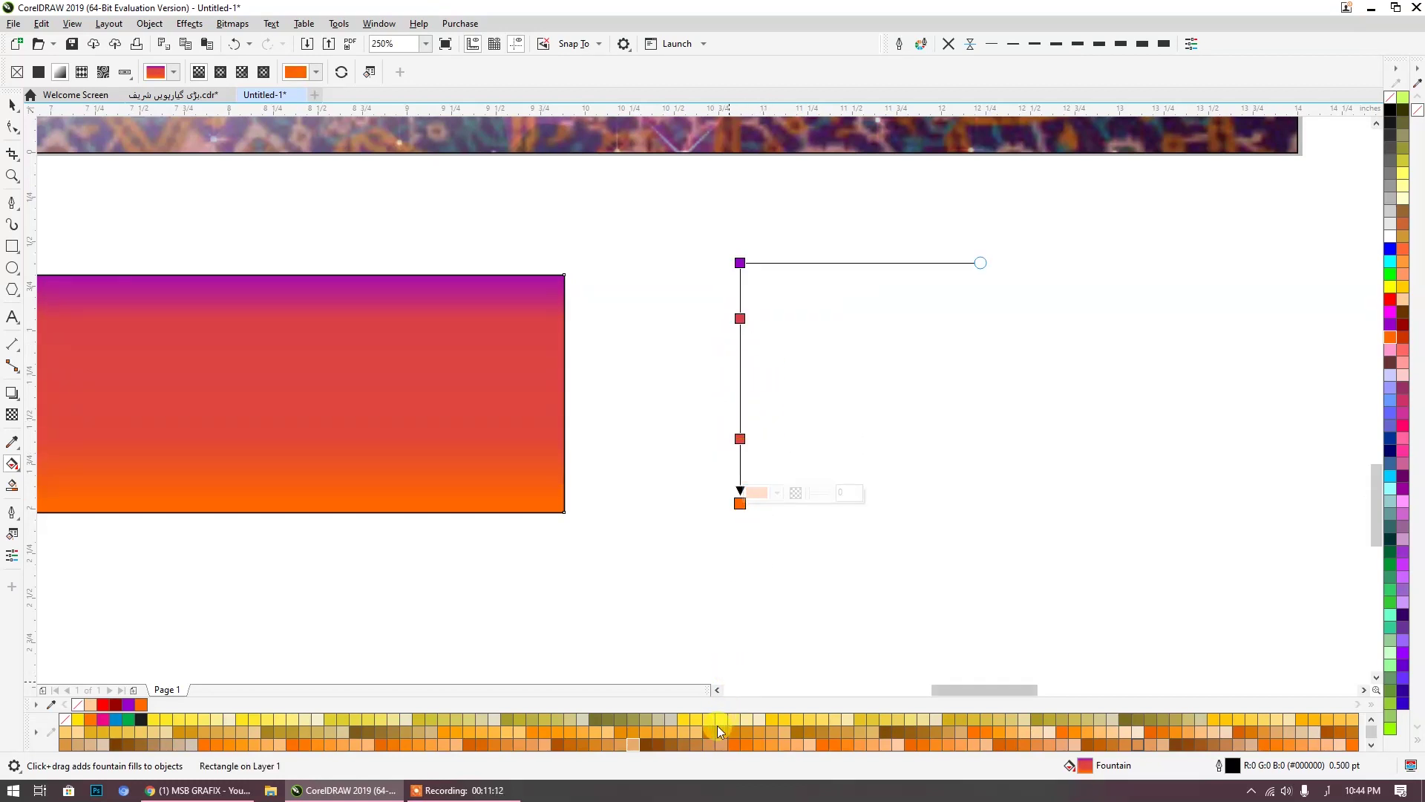
Step: Colour the gradient's bottom node dark brown and the next one medium brown, and add a light tan node just above them
click(647, 744)
click(739, 438)
drag(683, 743, 741, 438)
double_click(740, 411)
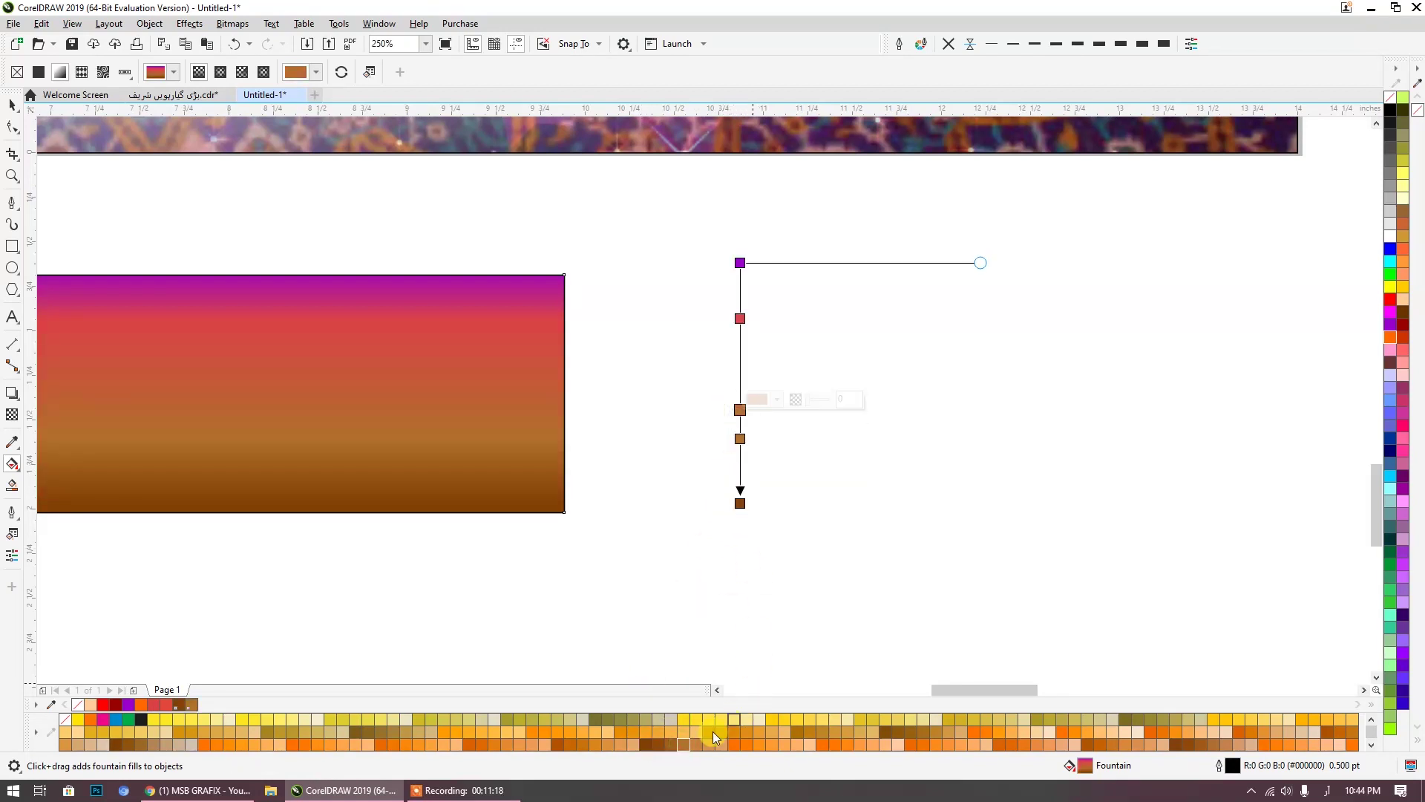
click(719, 749)
Step: Add a colour node near the gradient's top, and recolour the bottom node navy blue and the one above it medium blue
click(741, 319)
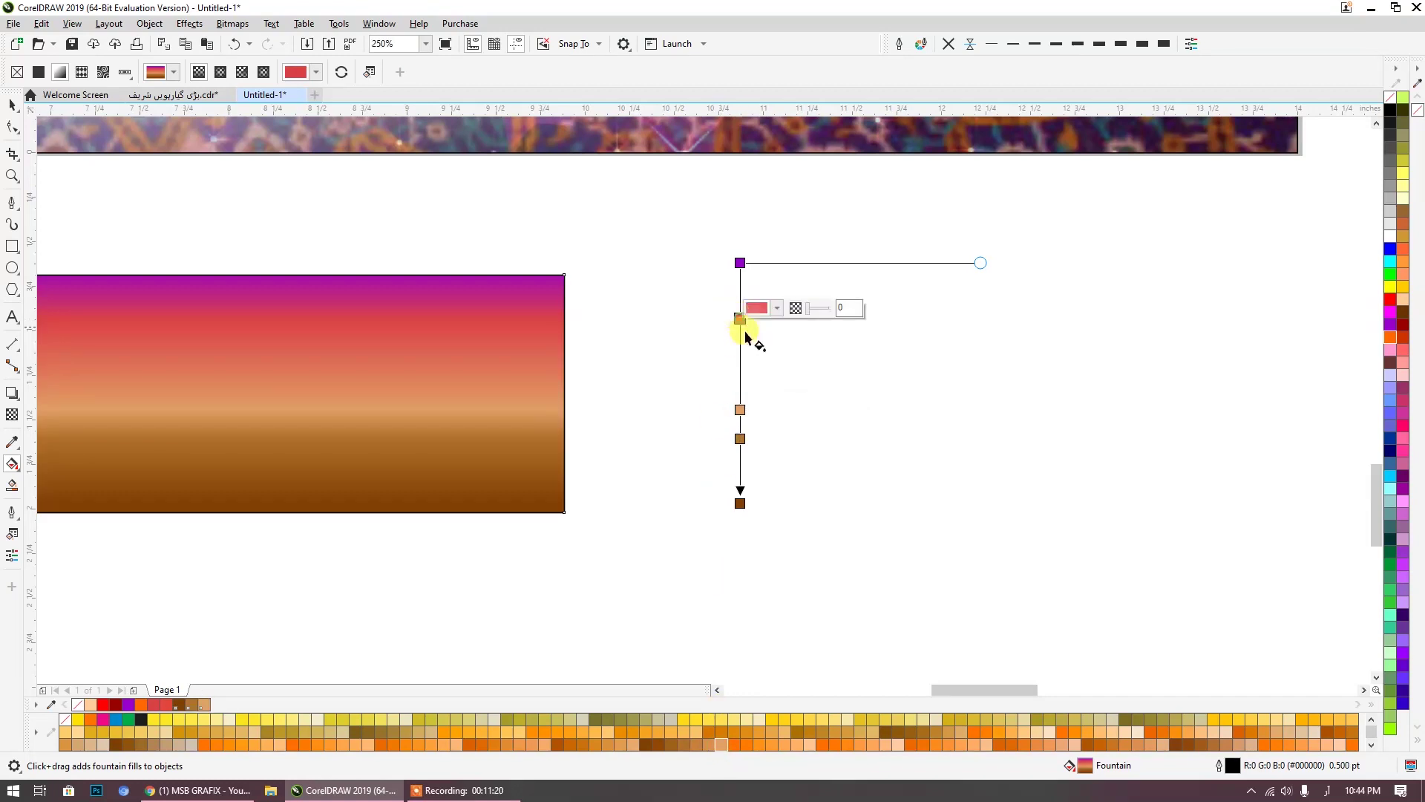
double_click(739, 296)
scroll(653, 737, down, 2)
scroll(654, 738, down, 4)
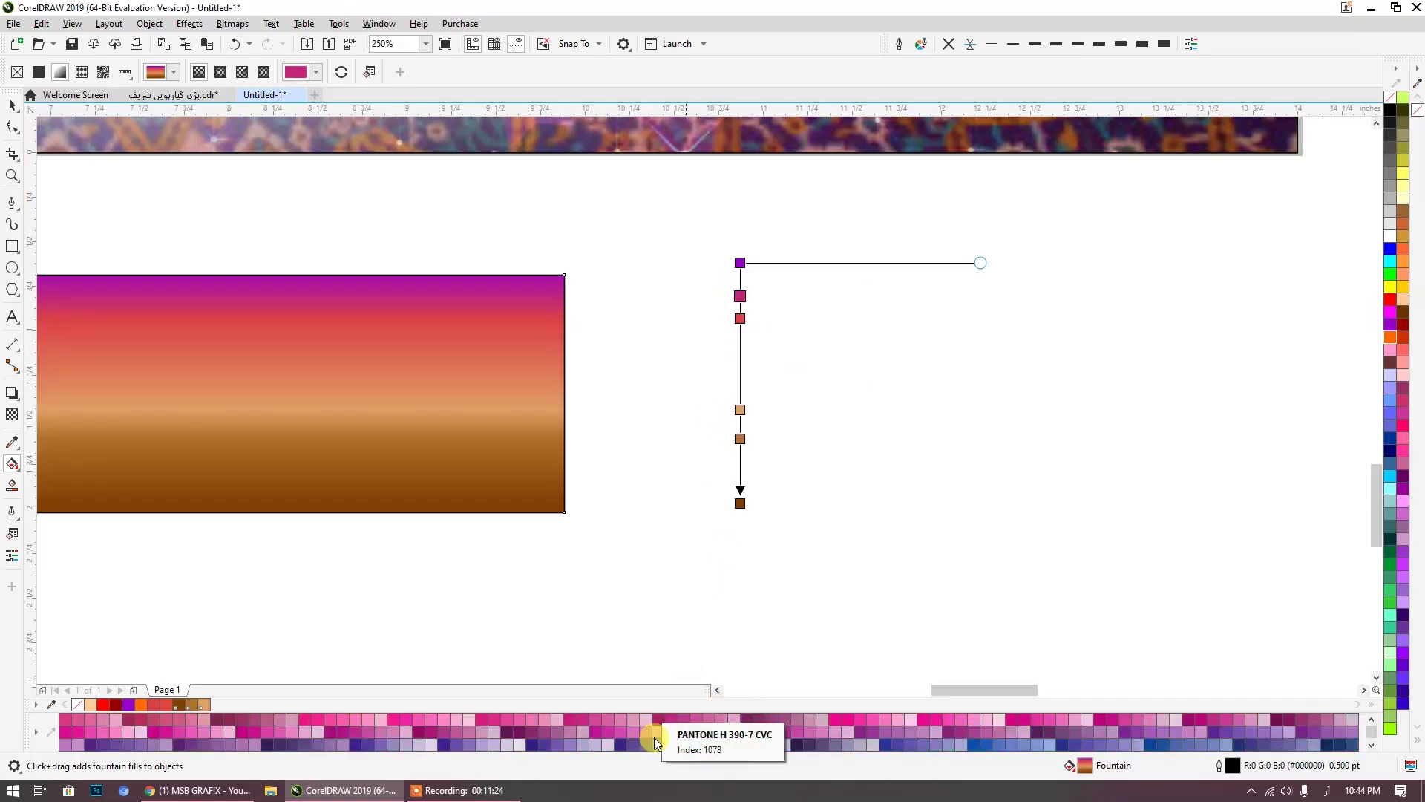
click(740, 498)
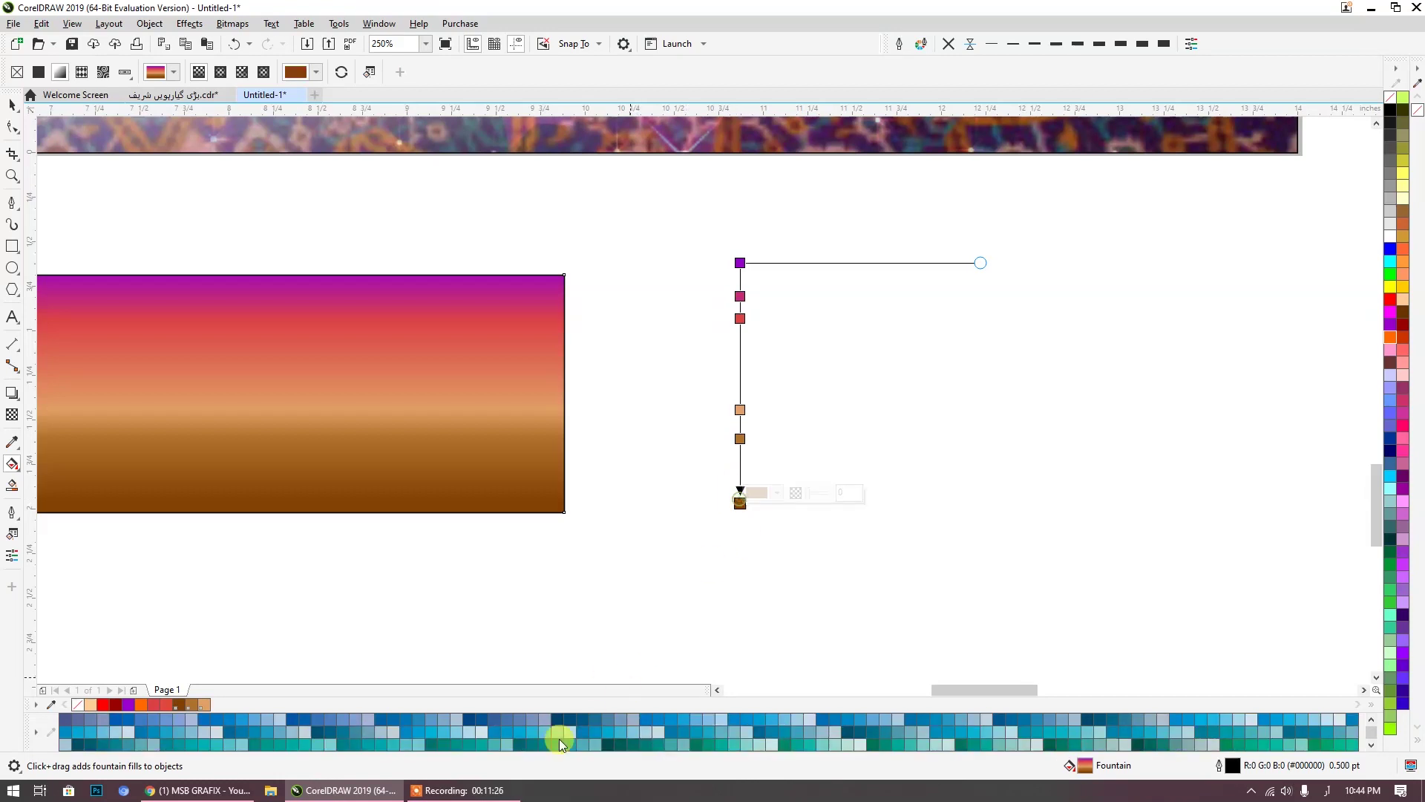
click(557, 719)
click(740, 438)
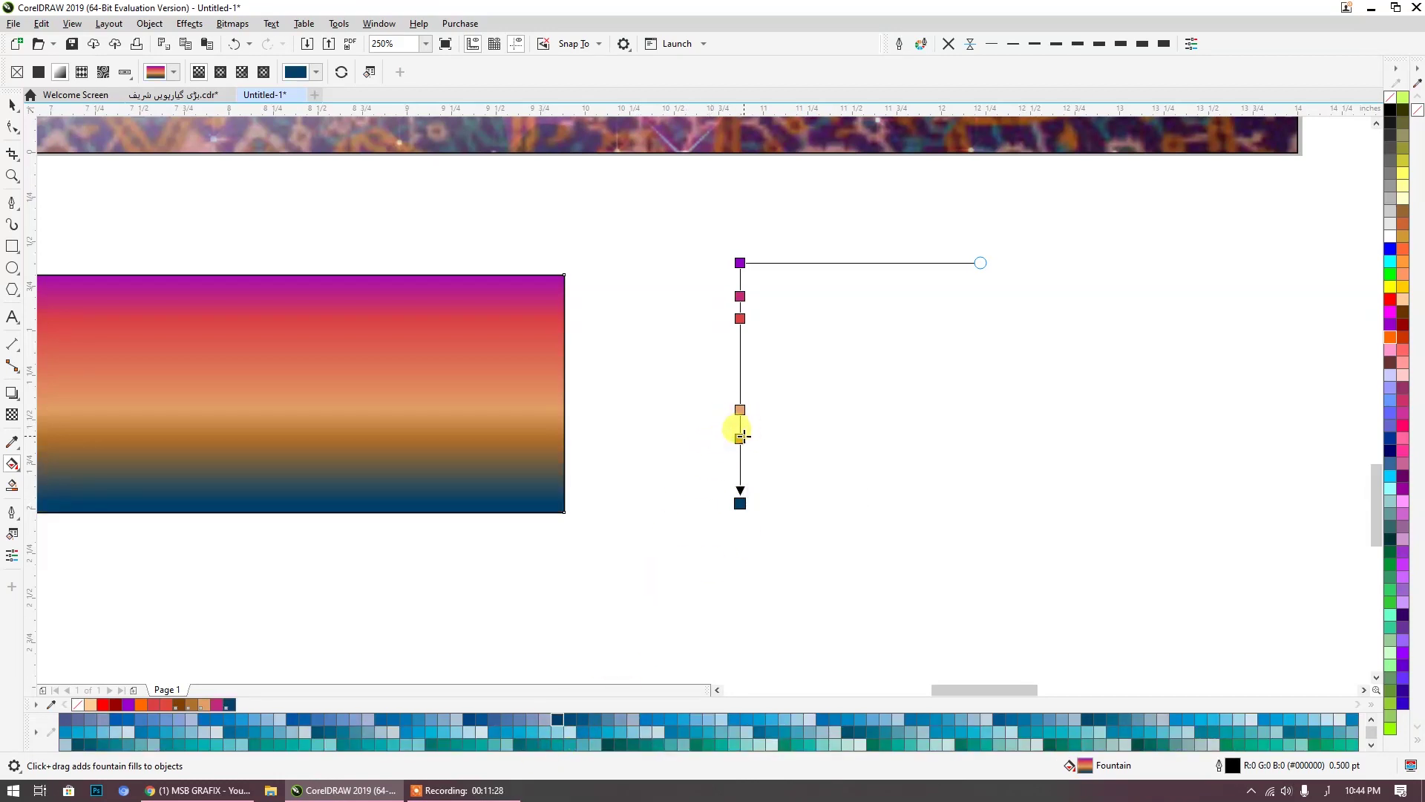
click(605, 719)
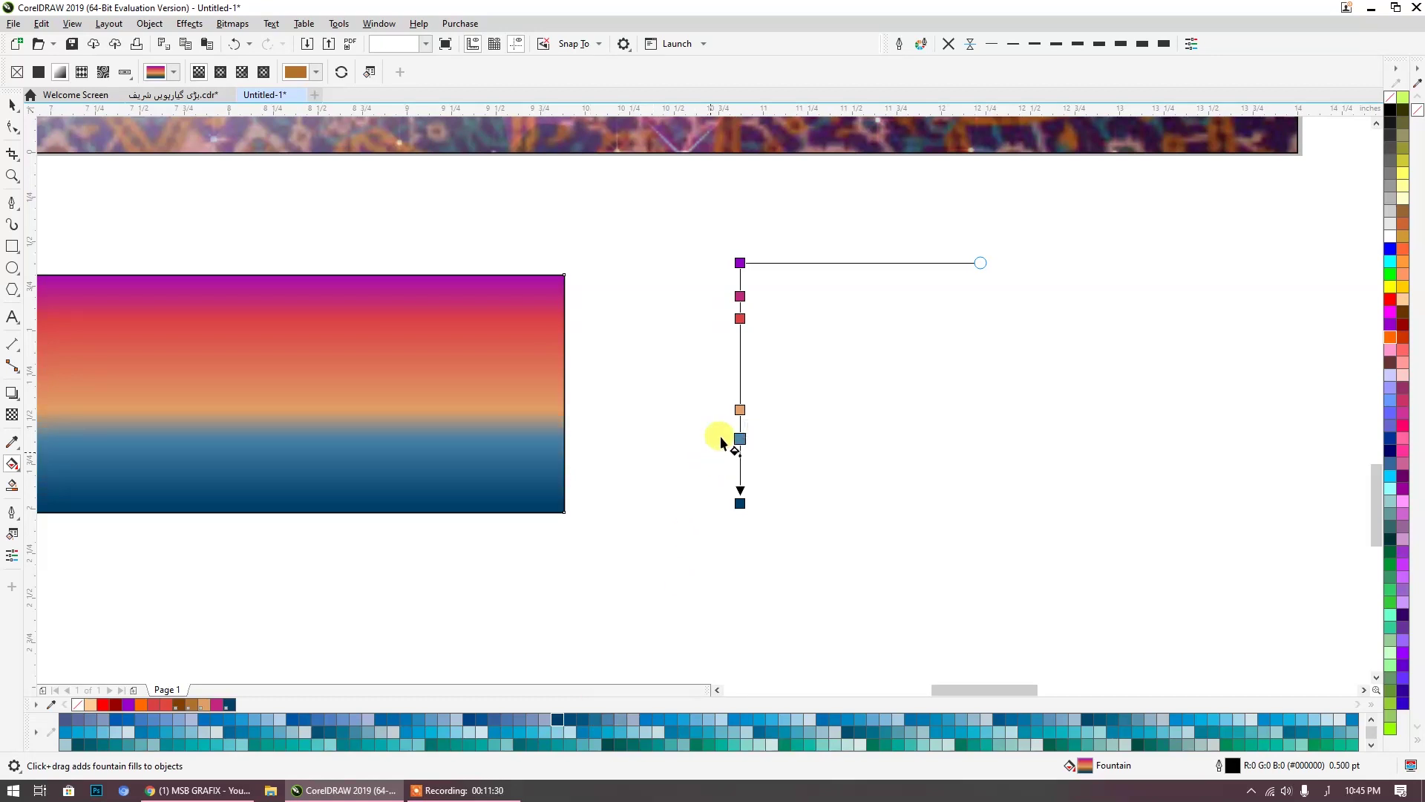
Step: Recolour the gradient's tan node sky blue and its red node pale blue
double_click(740, 409)
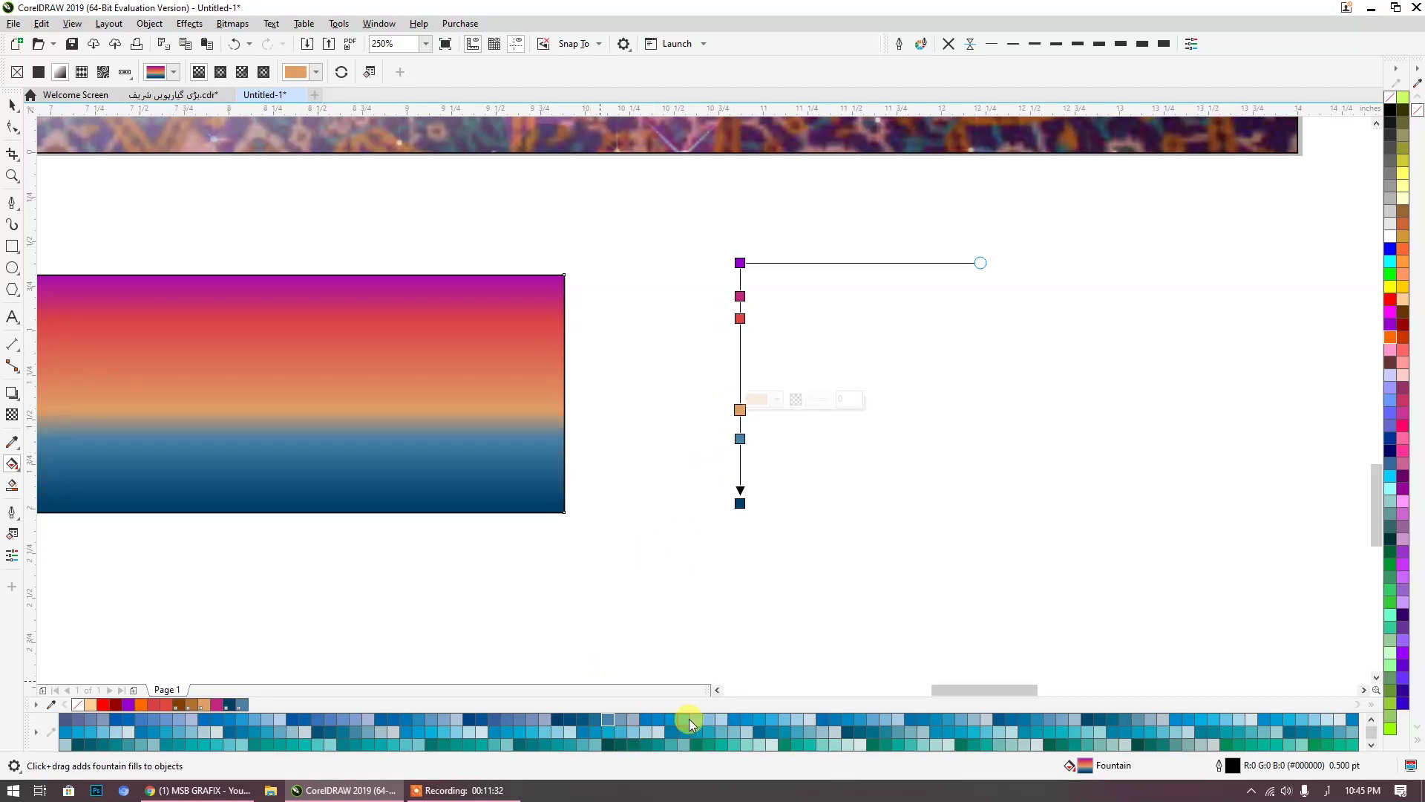
click(695, 719)
click(740, 318)
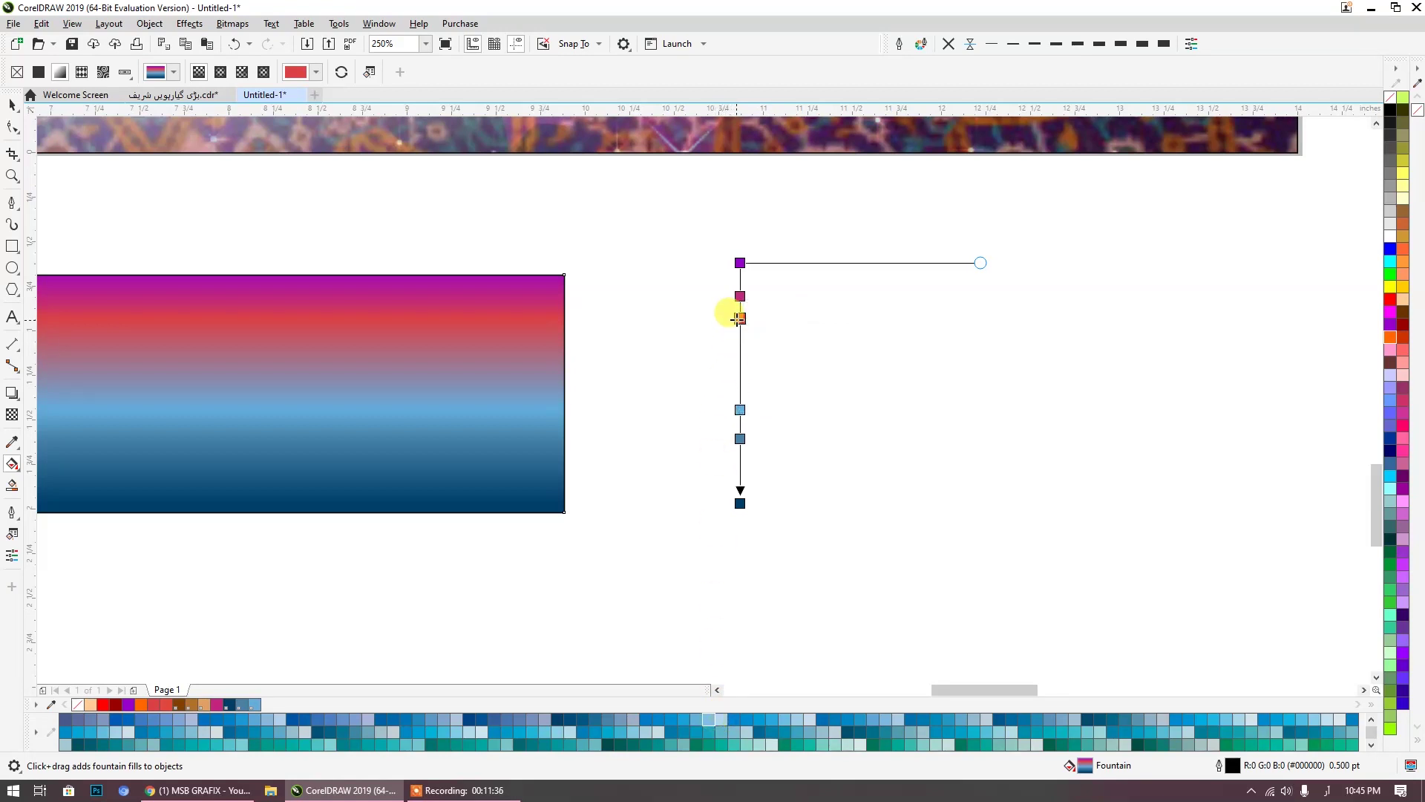
click(740, 318)
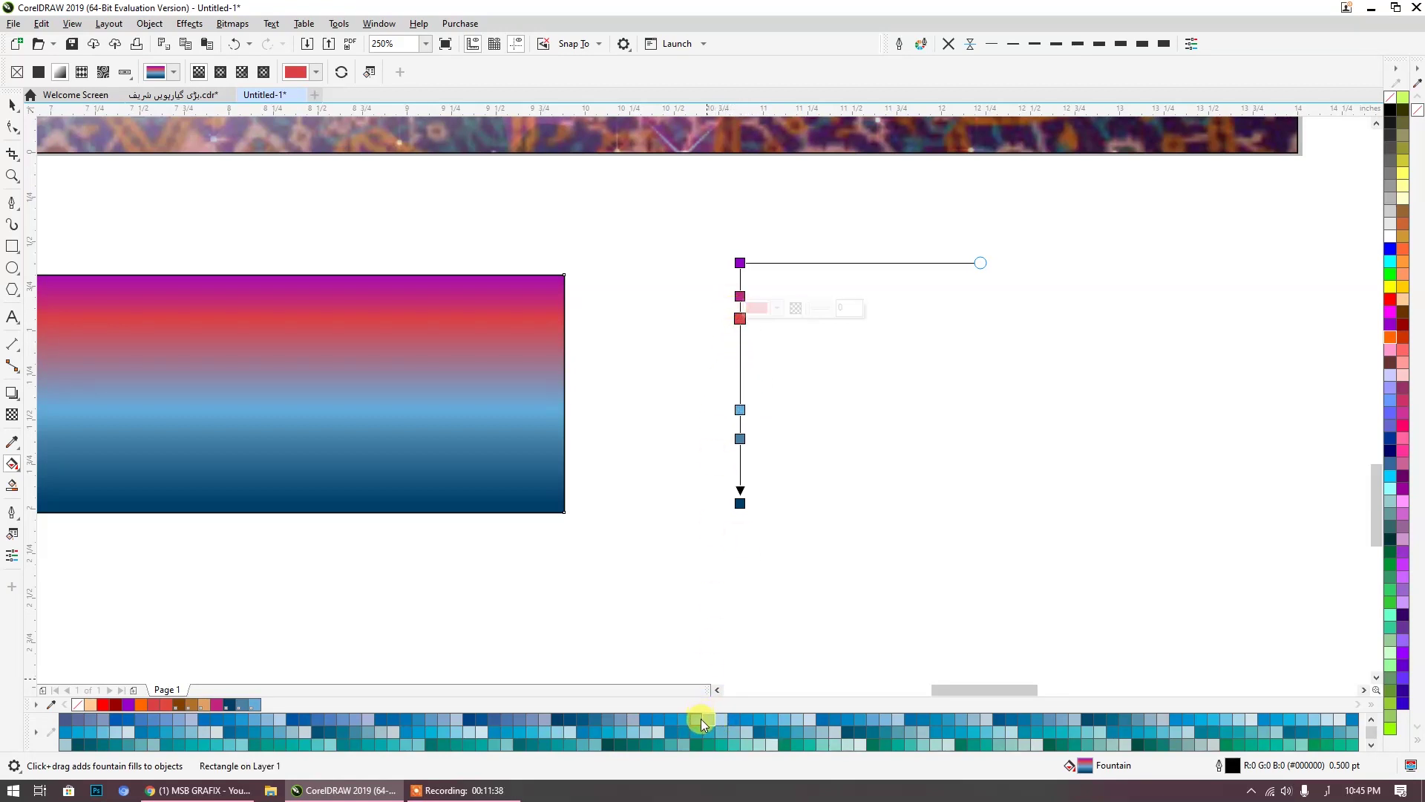
click(707, 720)
Step: Recolour the gradient's magenta node cyan and its purple top node blue, and finish editing the fill
click(740, 297)
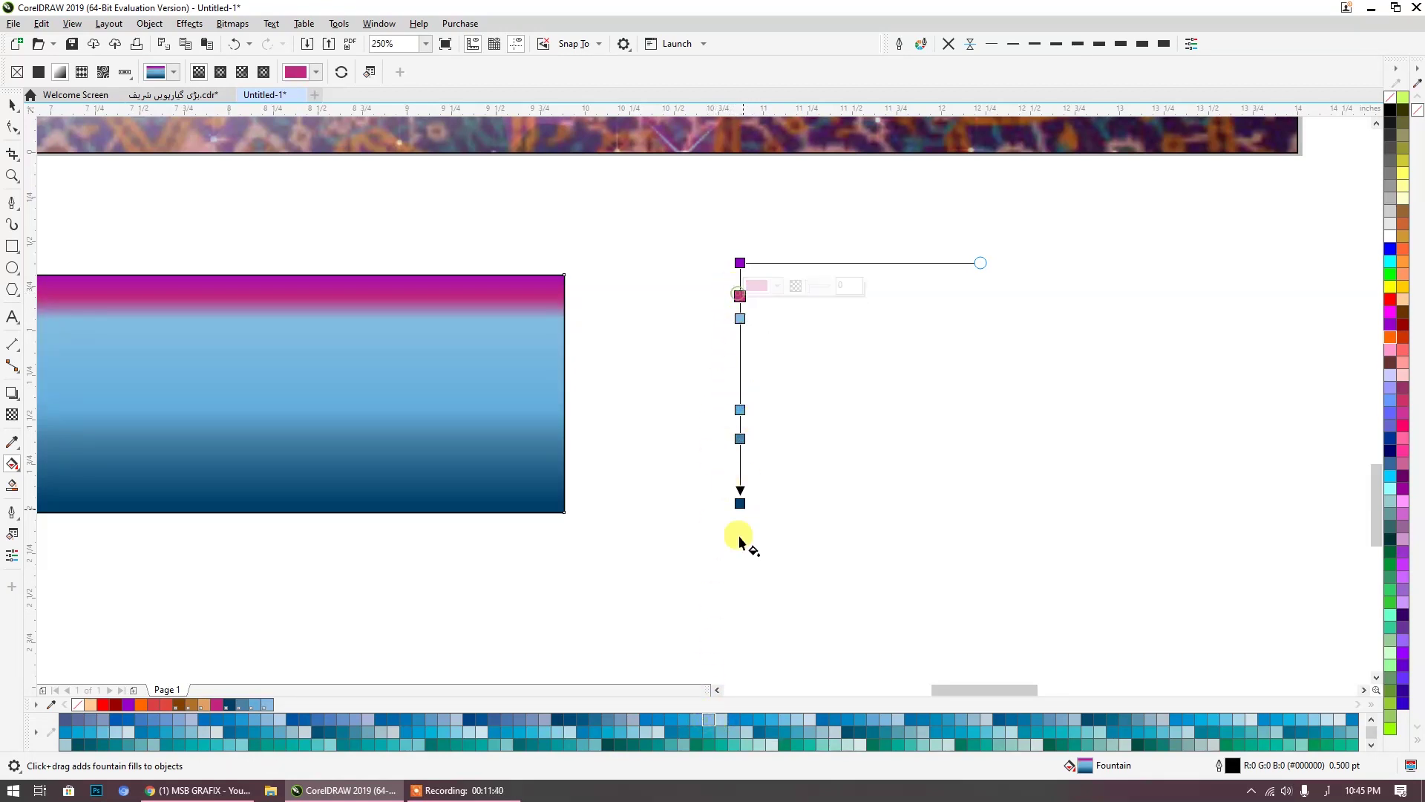
click(608, 732)
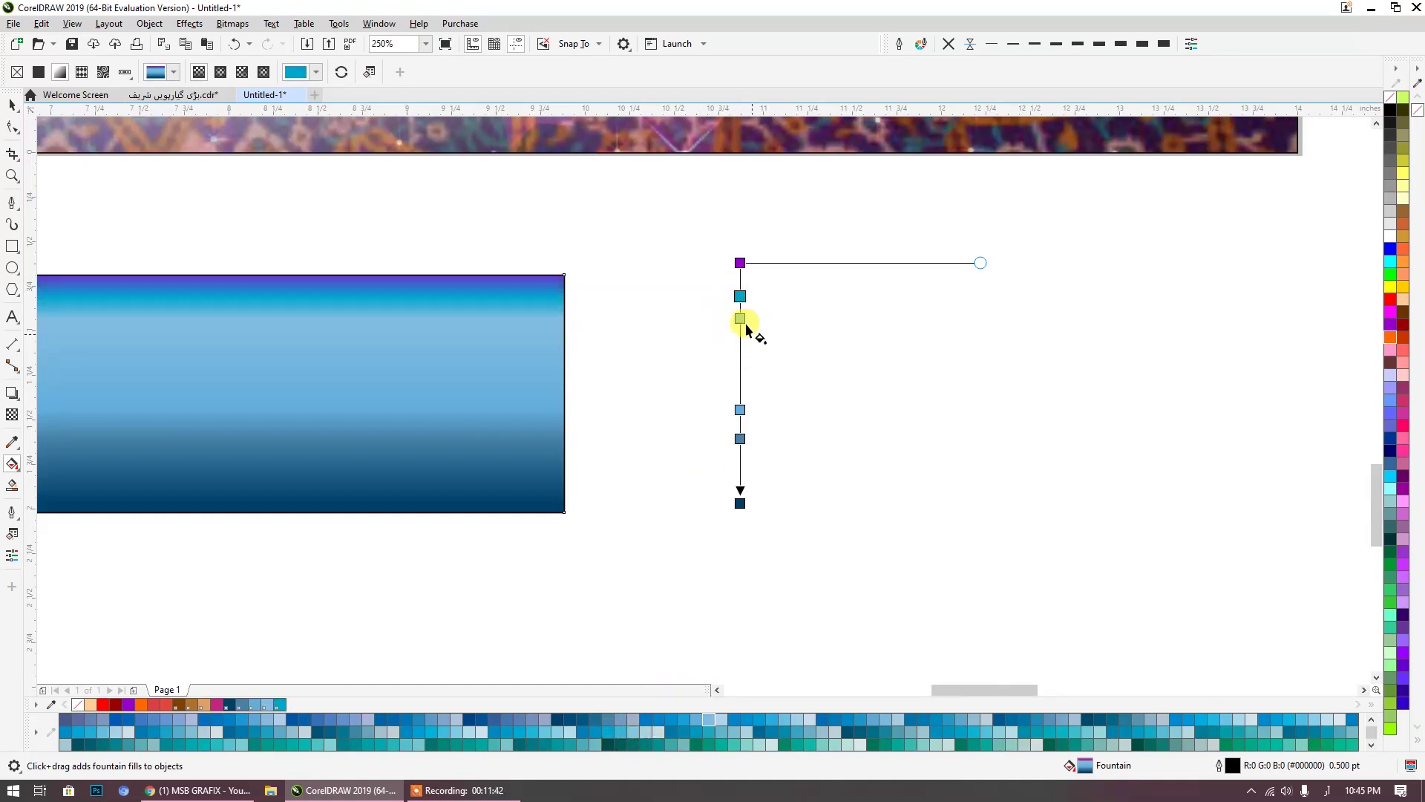
click(741, 262)
click(584, 733)
click(12, 107)
scroll(446, 360, down, 2)
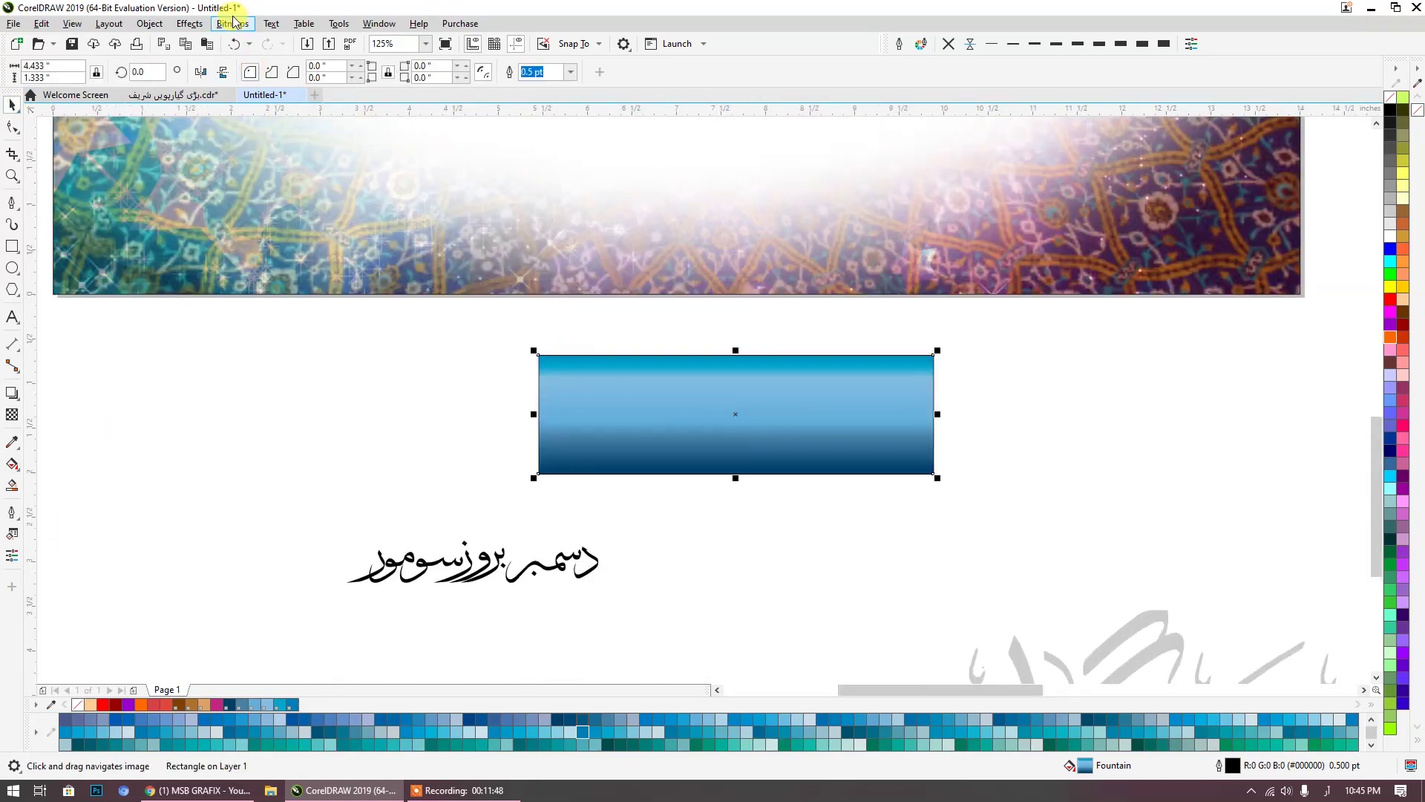
Step: Apply a vertical, transparent Page Curl effect to the blue gradient rectangle's upper-left corner, with a red curl colour and 50% width and height
click(190, 23)
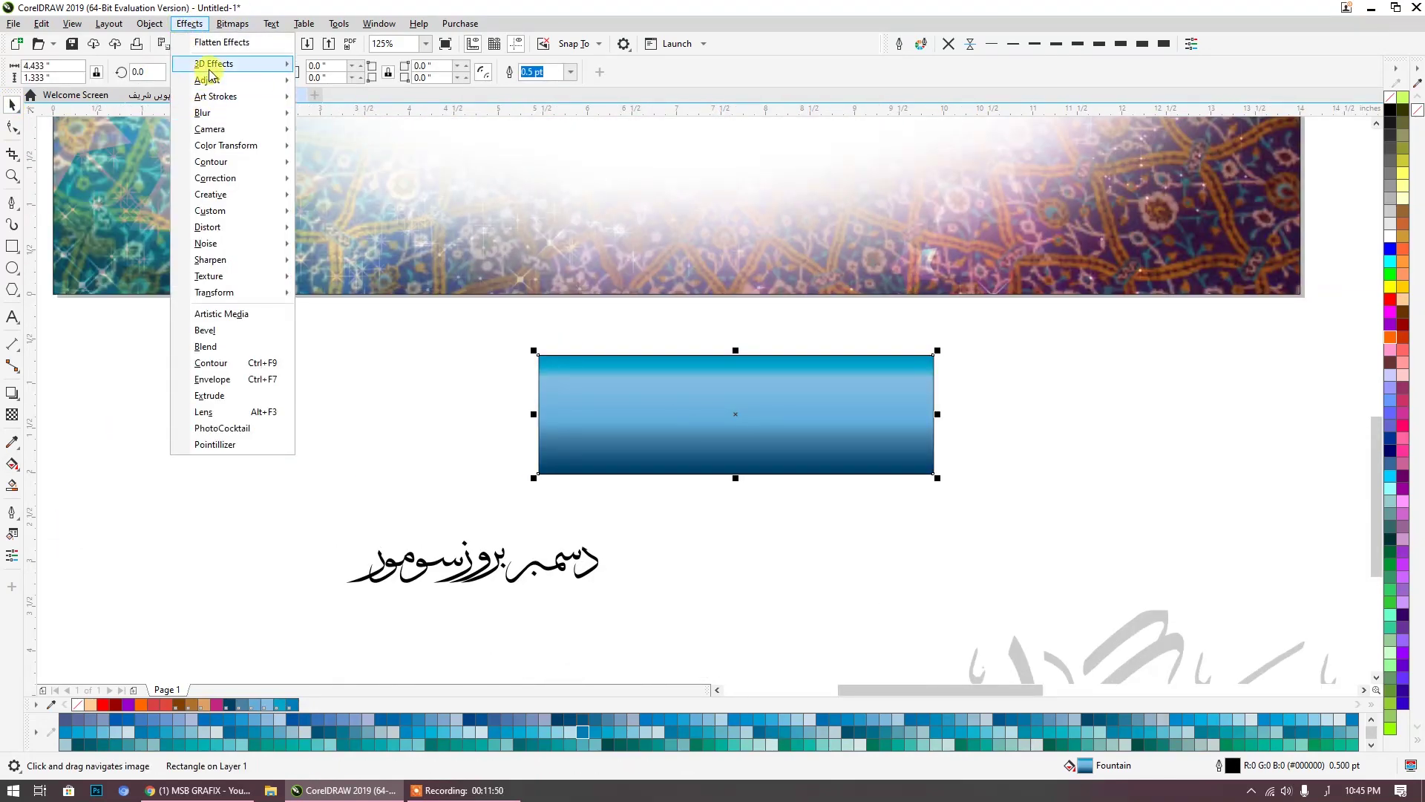
mouse_move(210, 74)
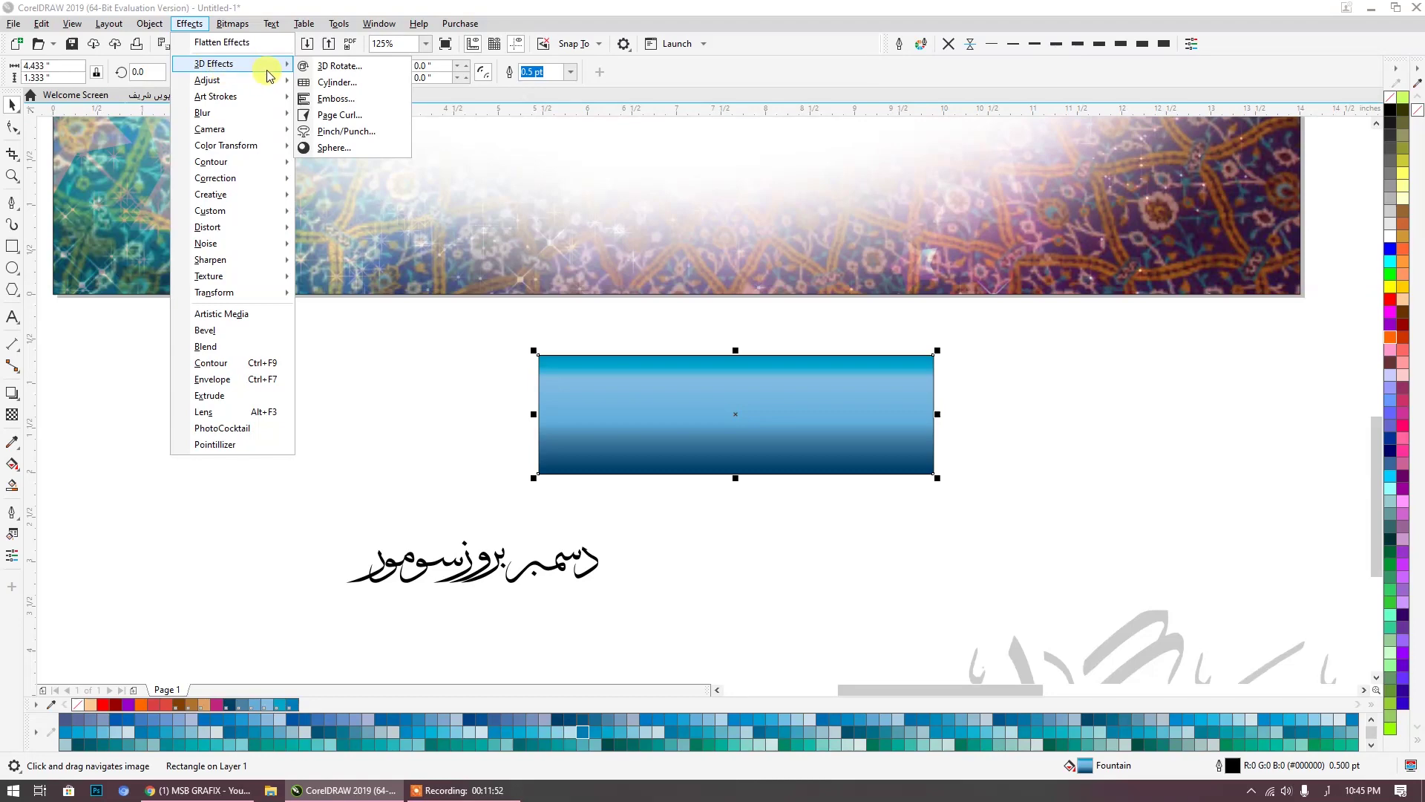
click(336, 116)
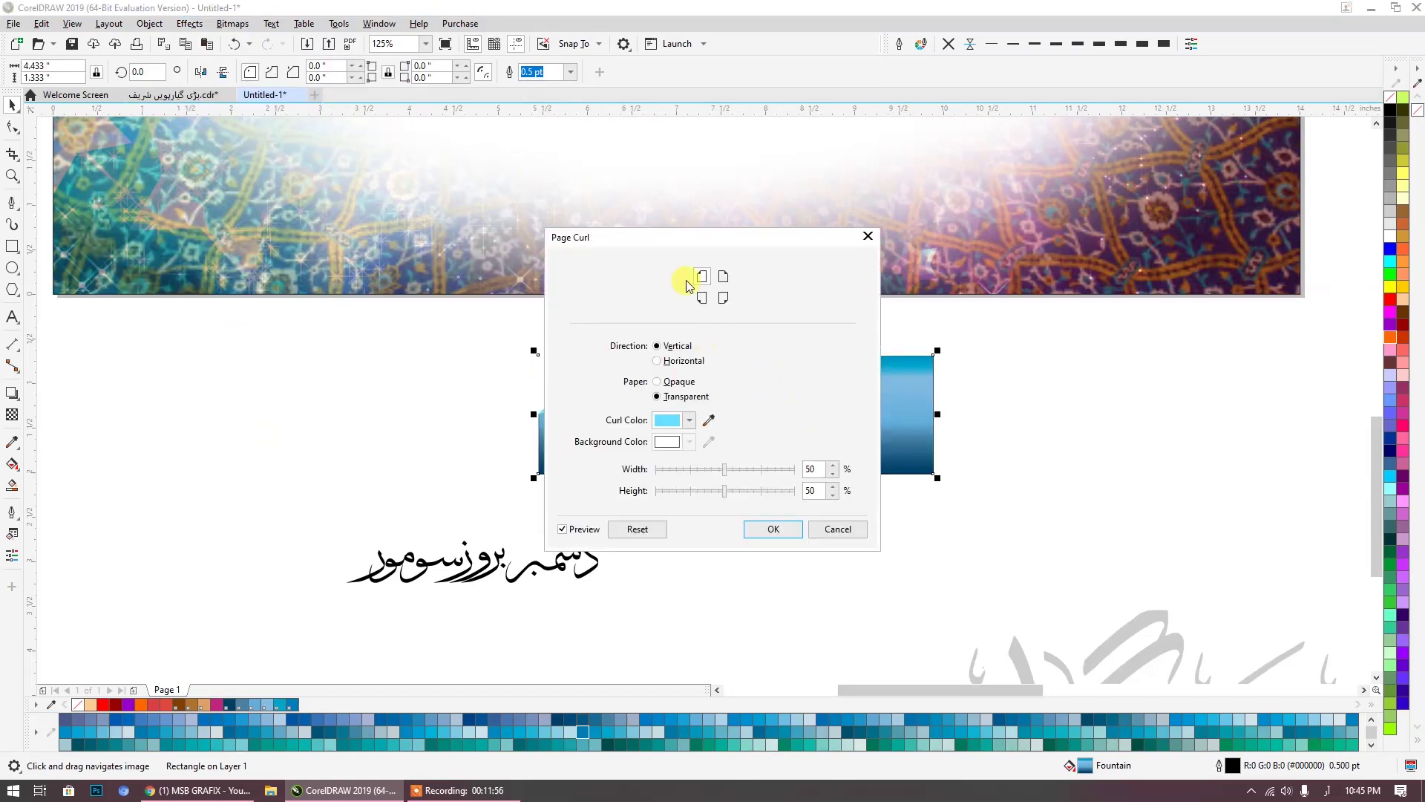
drag(688, 236, 1091, 213)
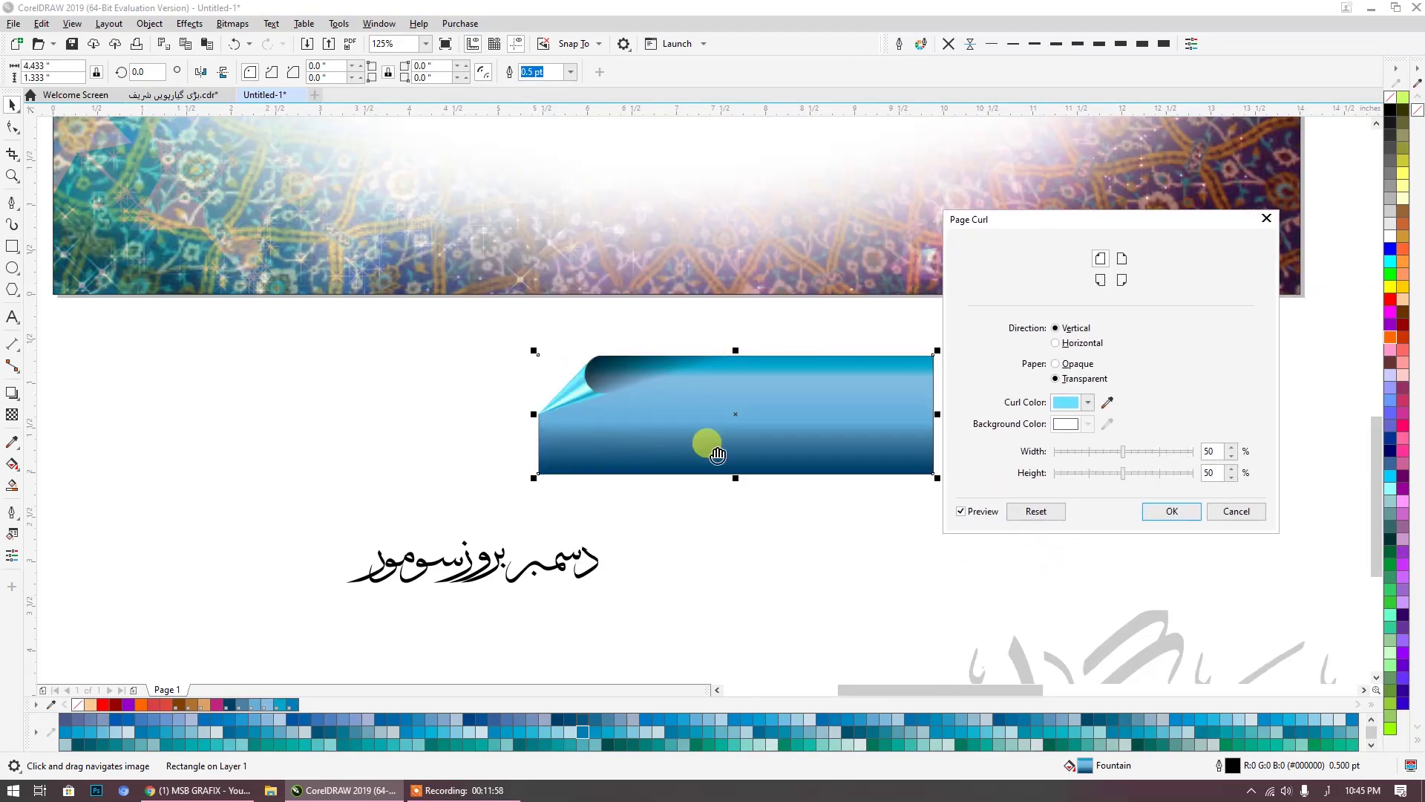
click(1069, 402)
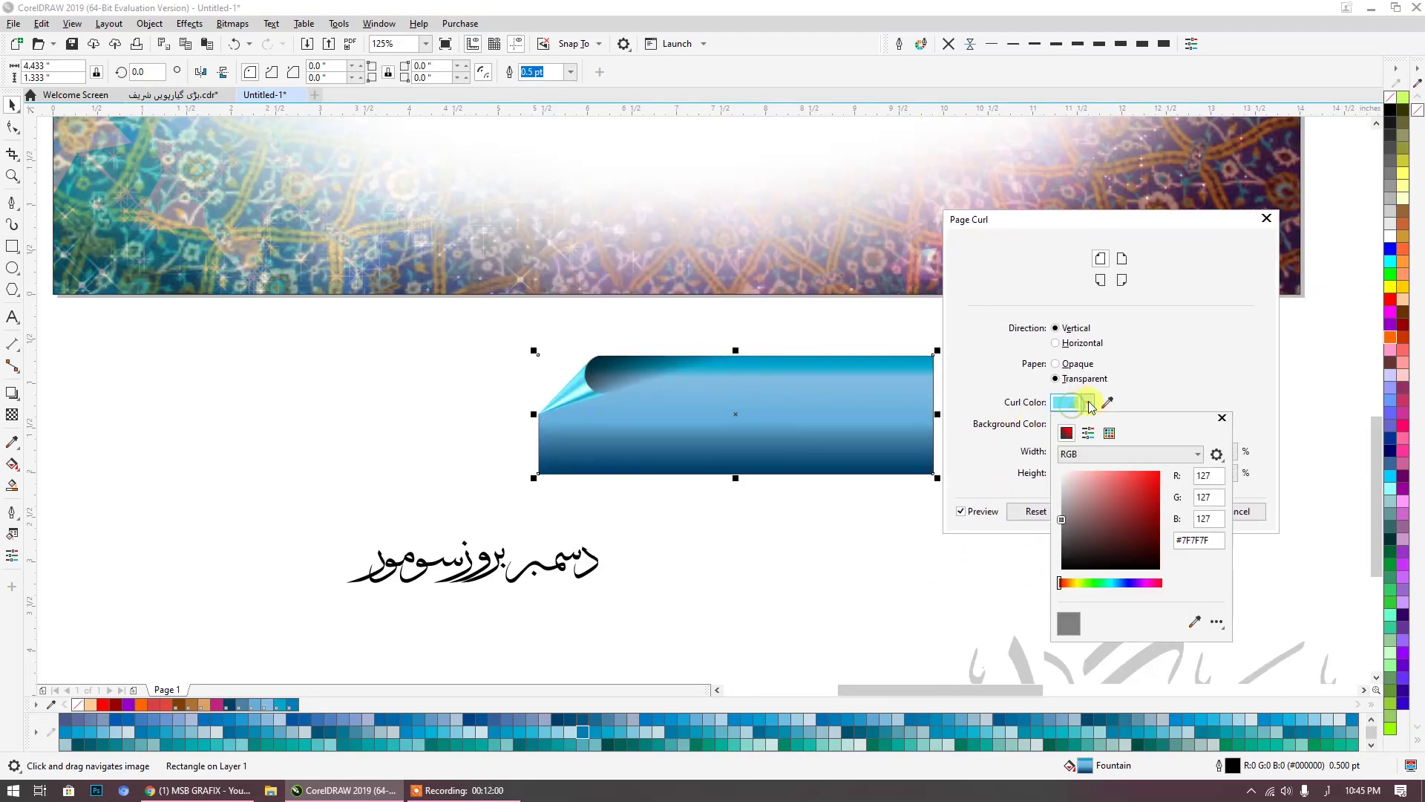
drag(1135, 492, 1159, 472)
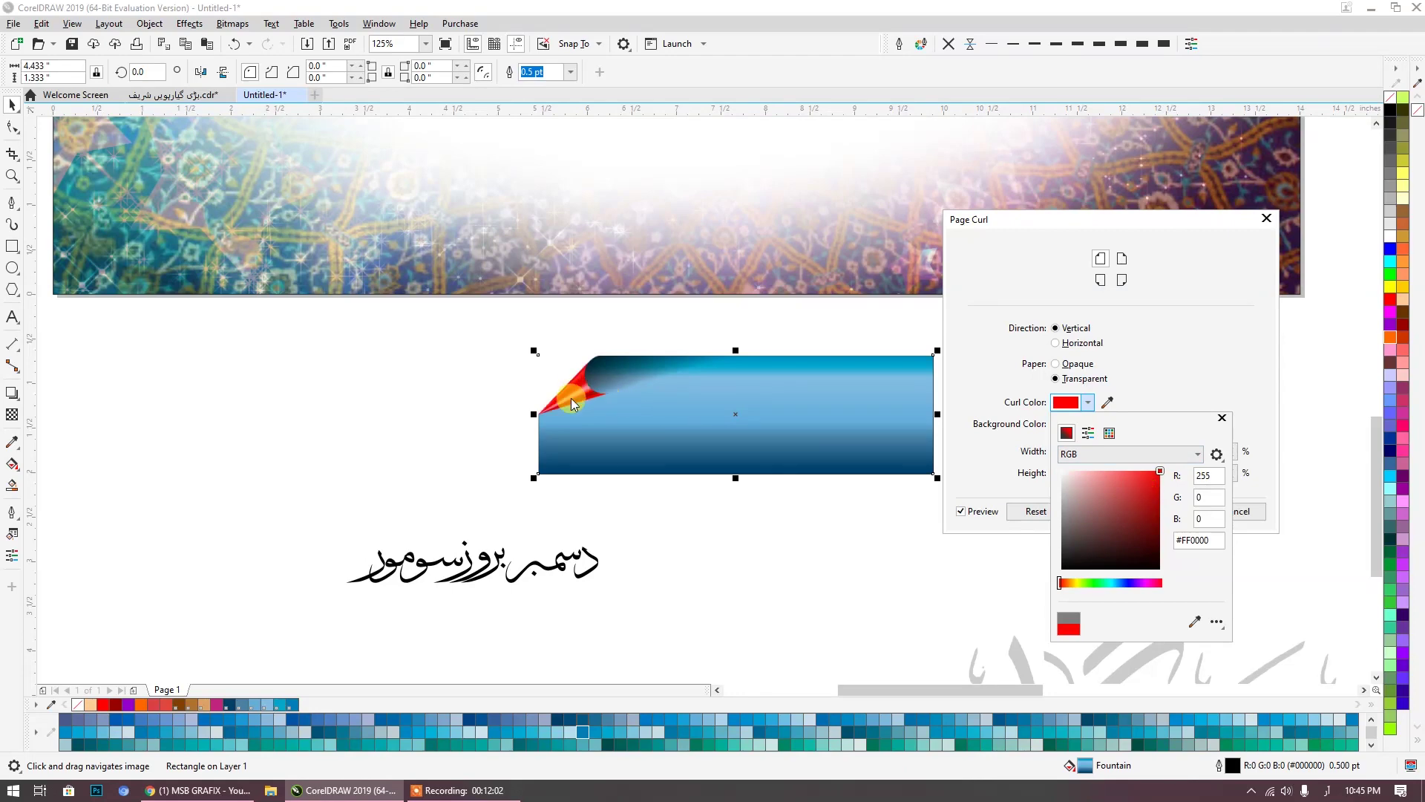
drag(1097, 509, 938, 461)
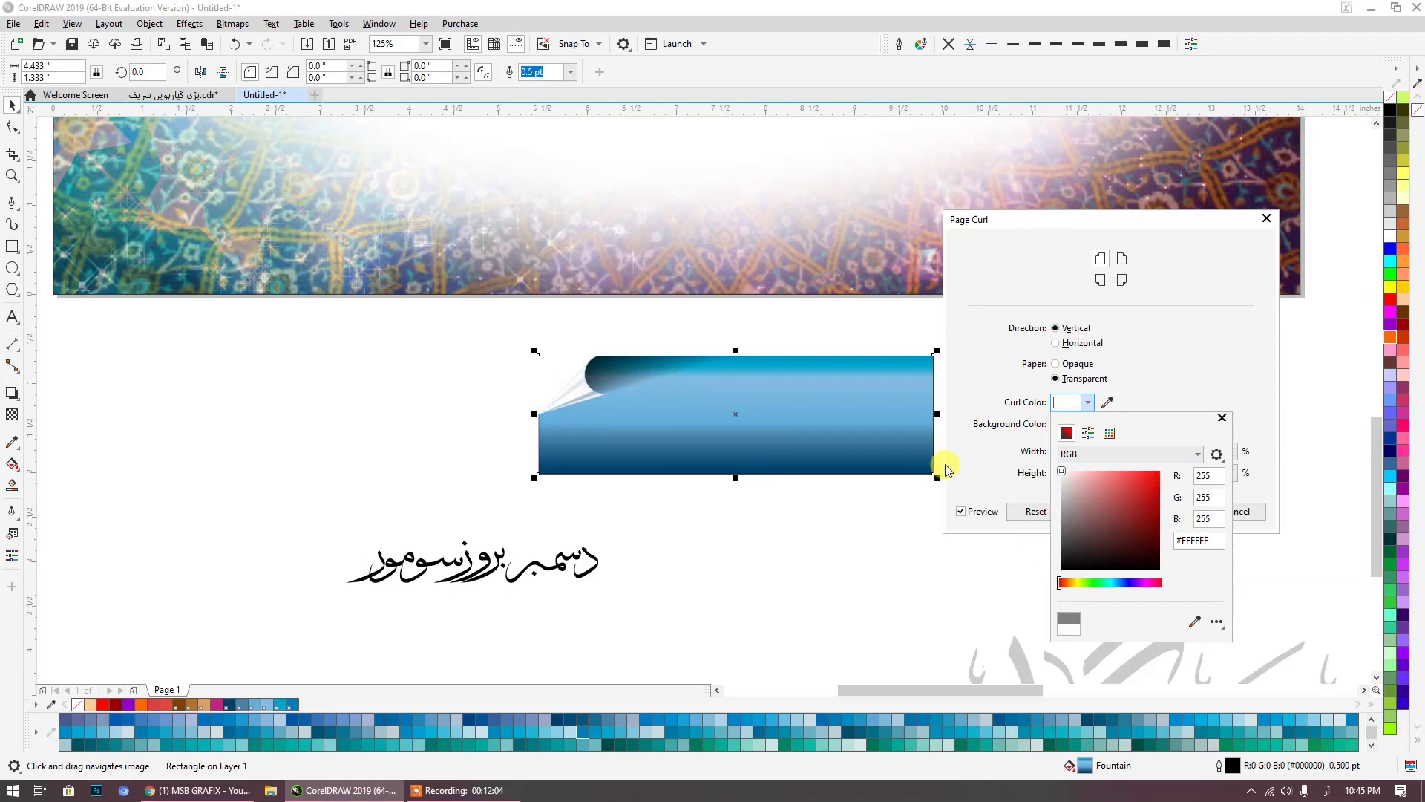
mouse_move(1127, 508)
mouse_down()
mouse_move(1203, 444)
mouse_move(1170, 470)
mouse_up()
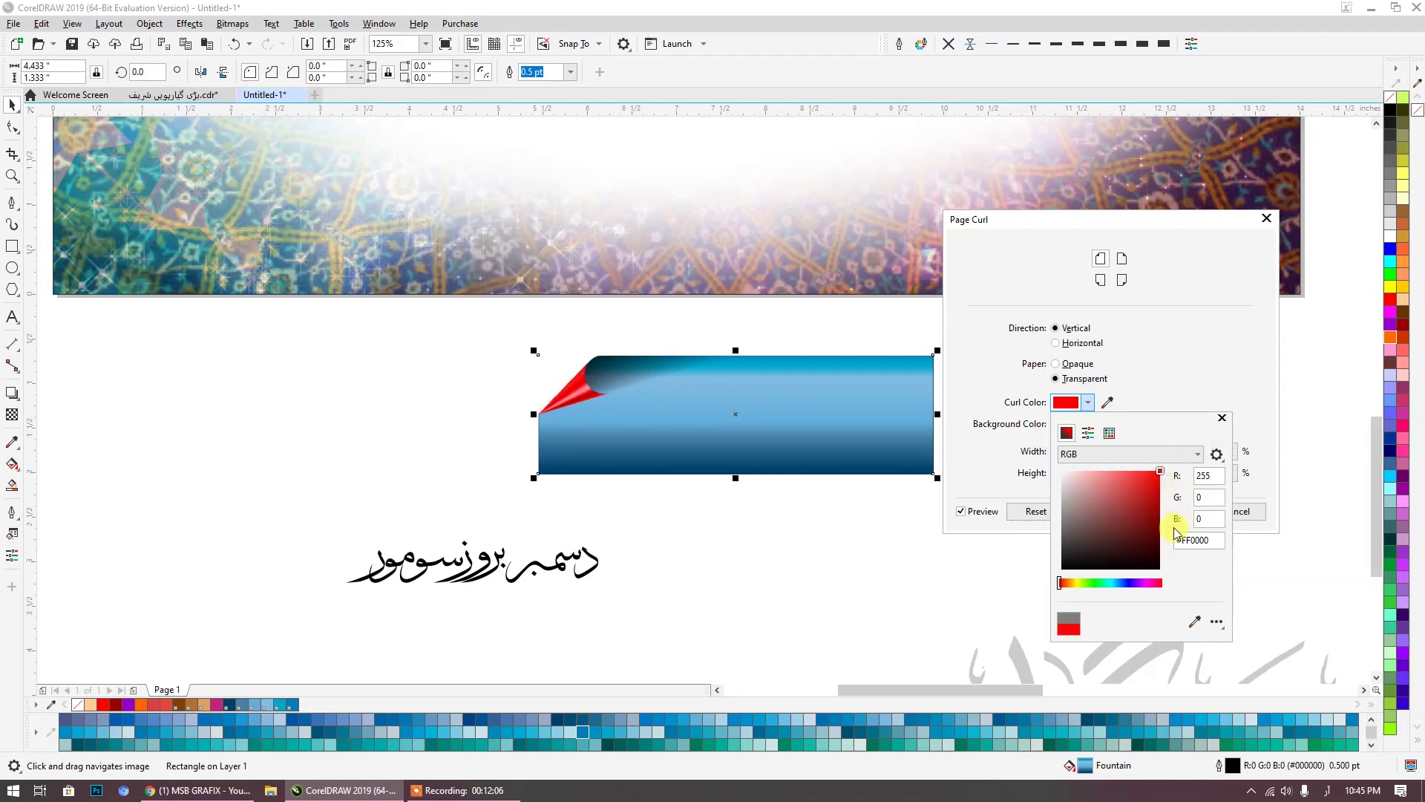
click(1181, 364)
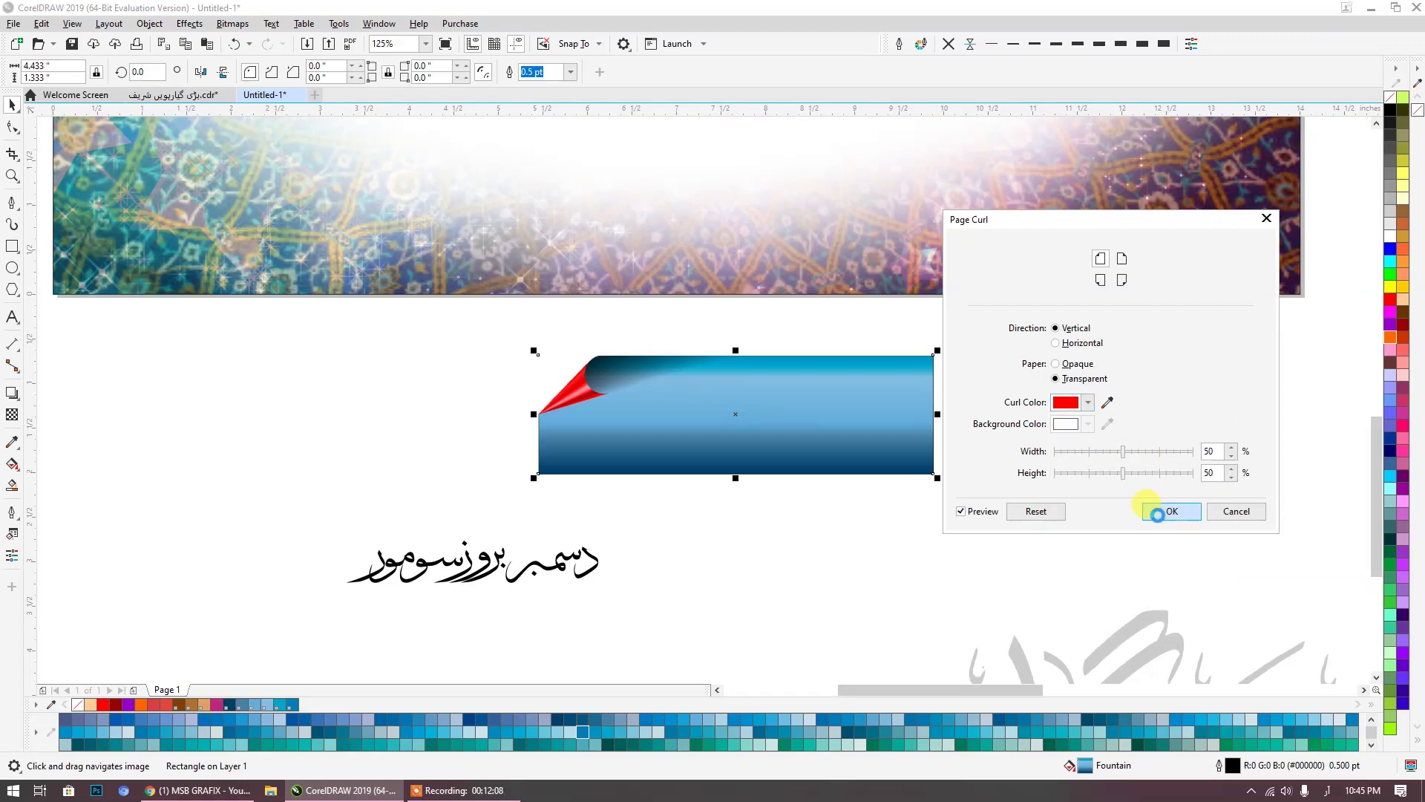
click(1162, 513)
Step: Try solid palette fills, including red, on the curled rectangle and undo them
drag(1391, 299, 776, 450)
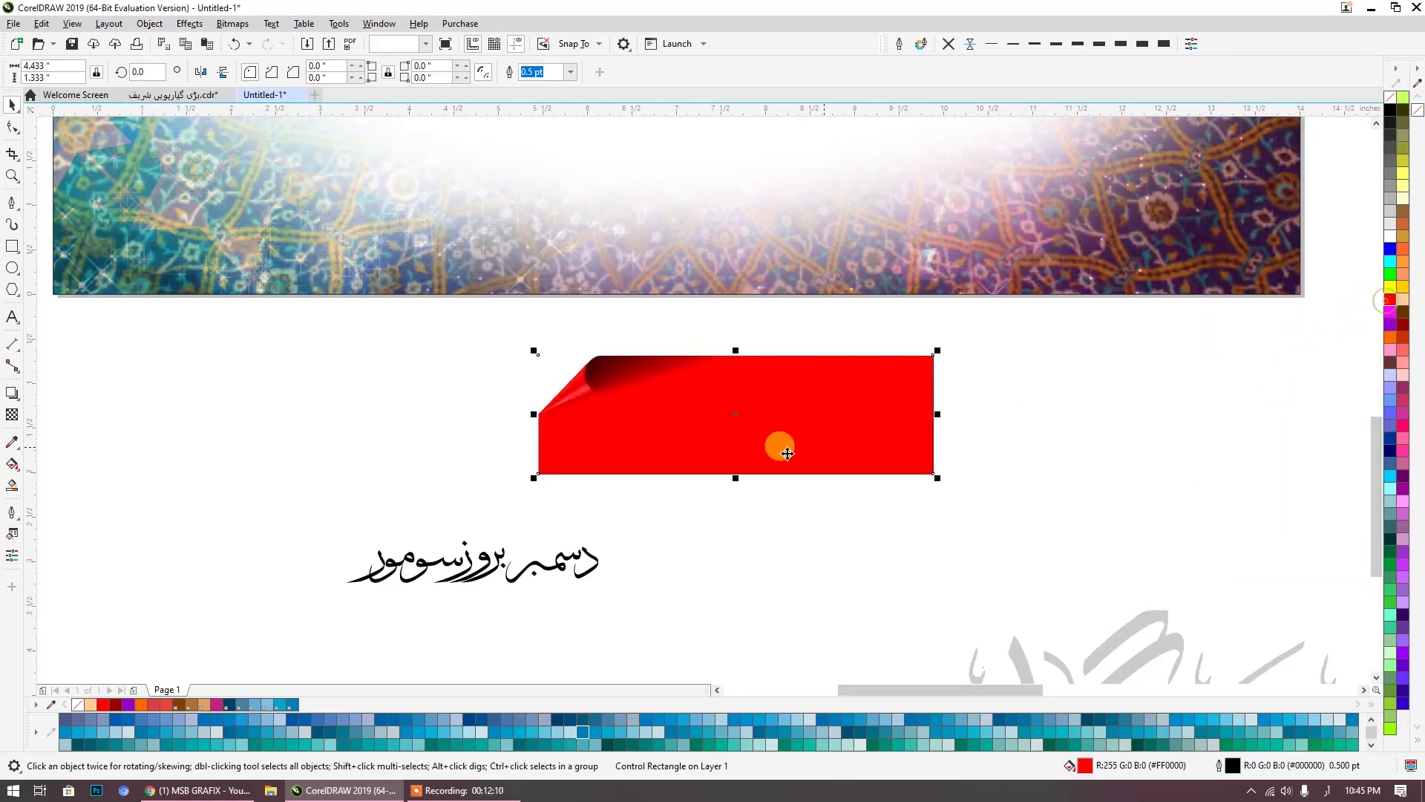
click(1402, 365)
key(ctrl+z)
key(ctrl+z)
key(ctrl+z)
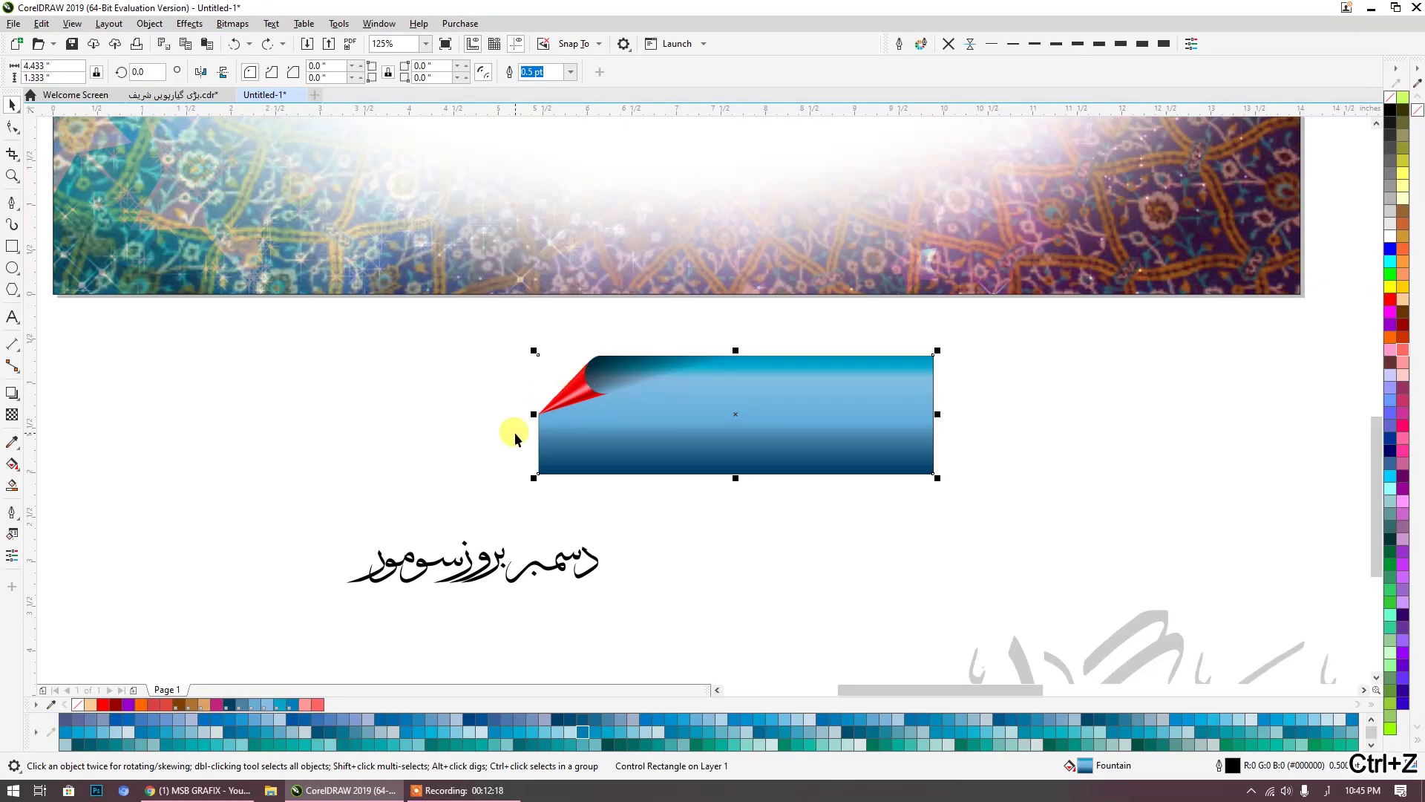
Step: Reopen the rectangle's Page Curl settings and set the curl colour to bright blue #009DFF
click(189, 23)
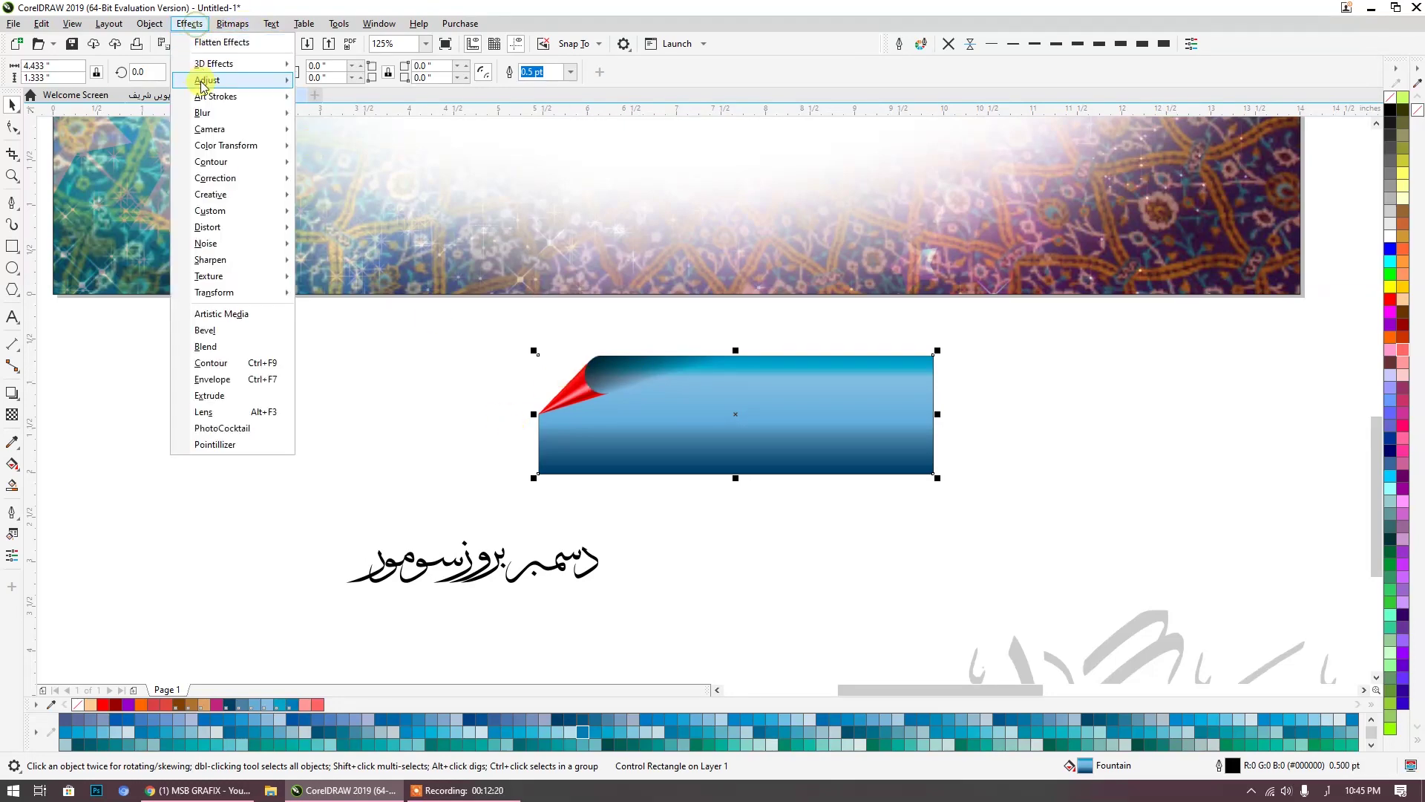
mouse_move(212, 66)
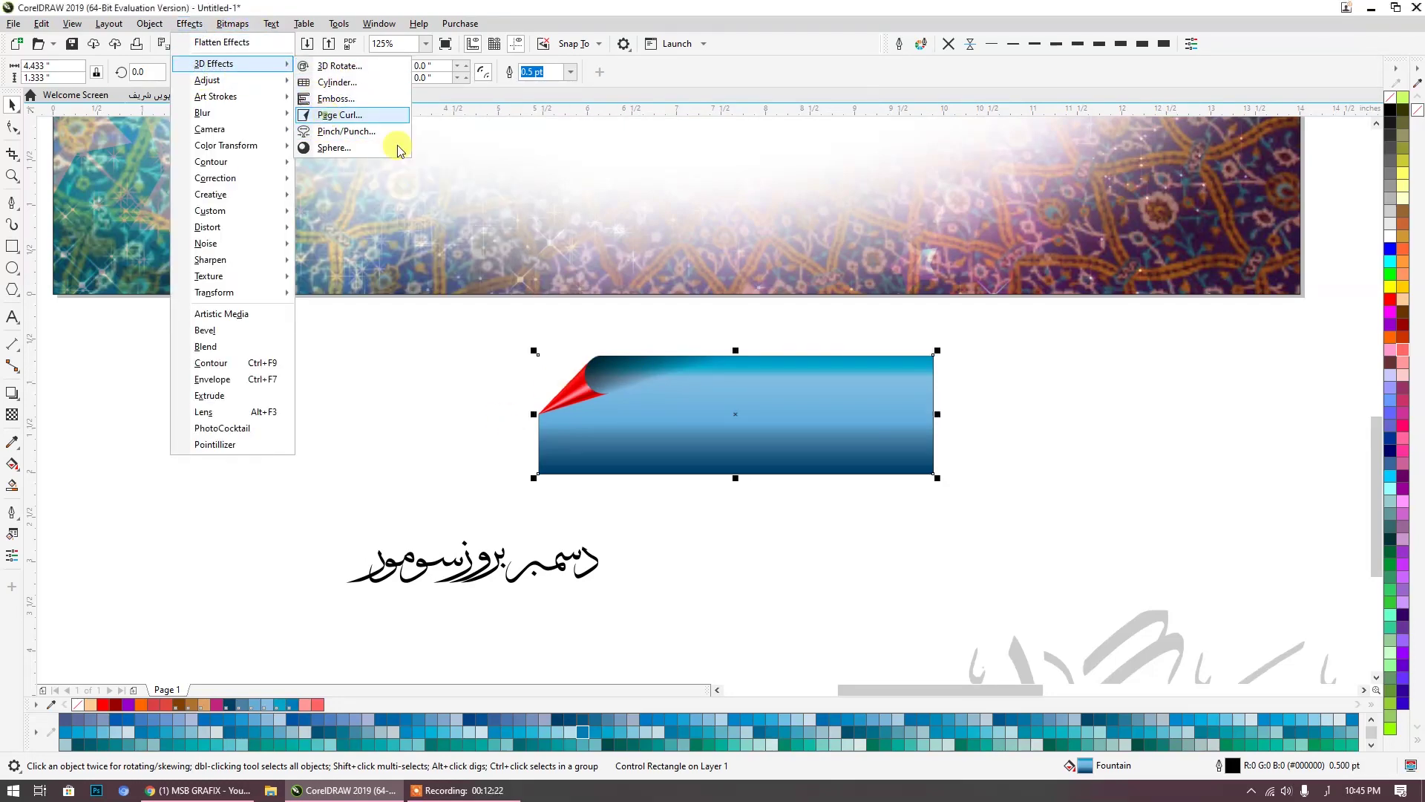
click(332, 118)
click(671, 421)
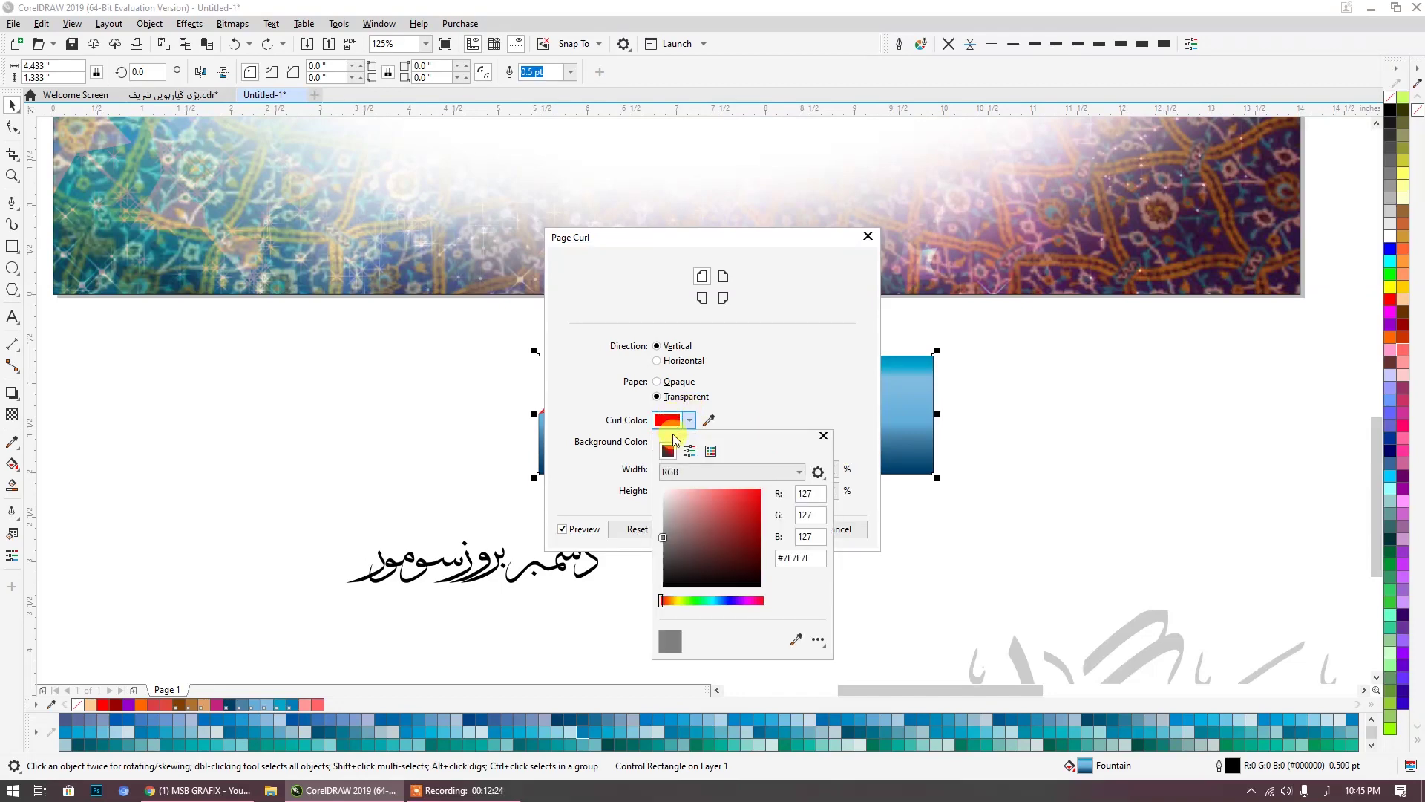
drag(716, 599, 707, 603)
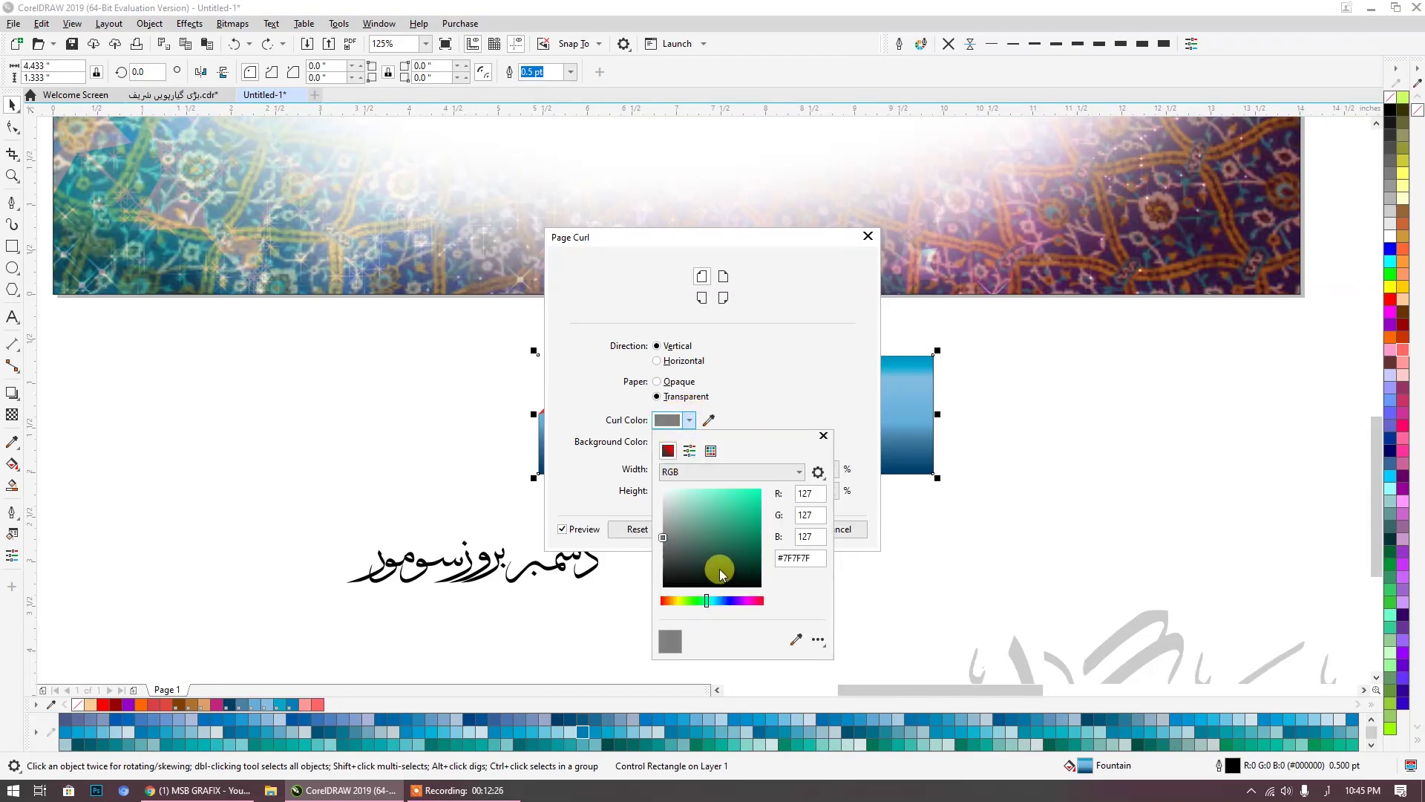
drag(720, 547, 795, 446)
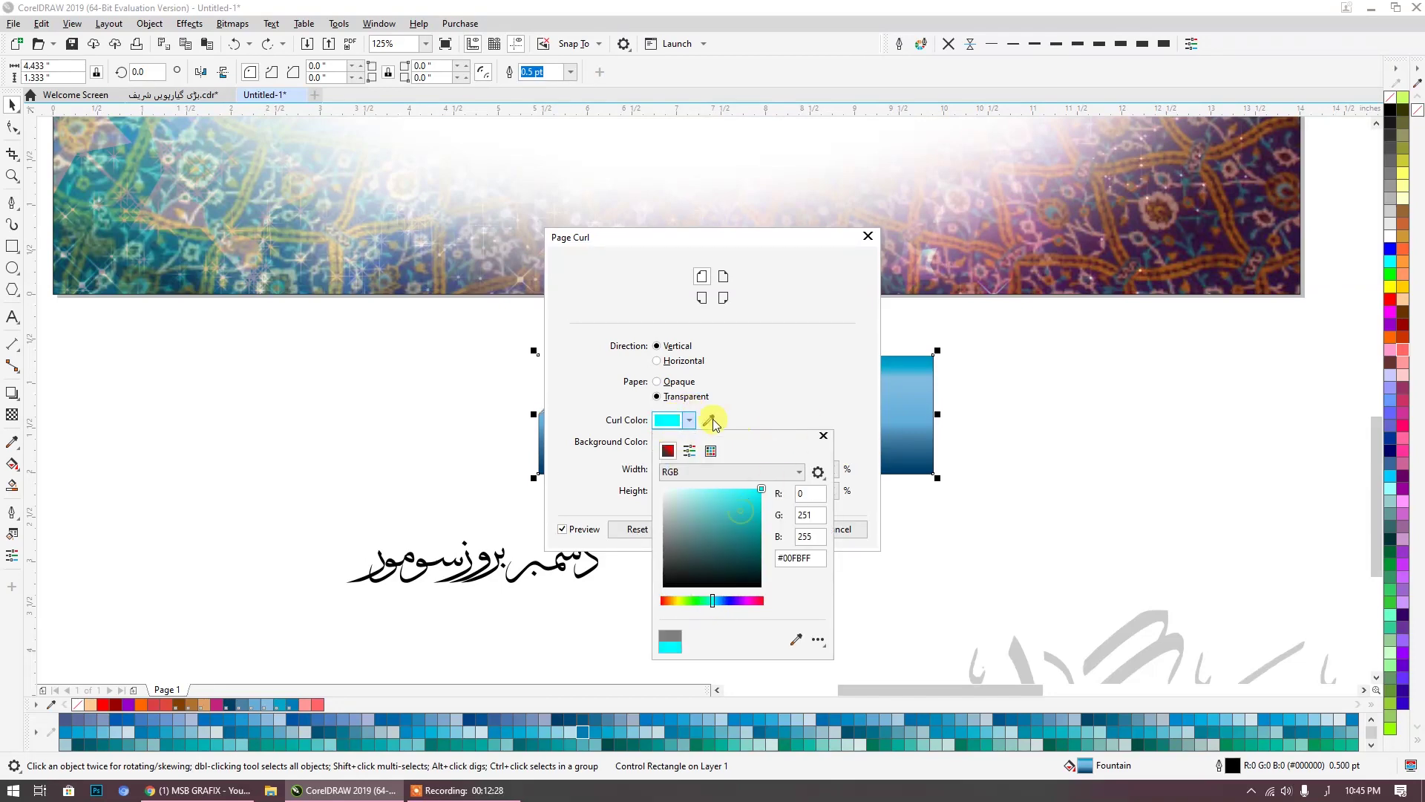
click(715, 420)
click(709, 420)
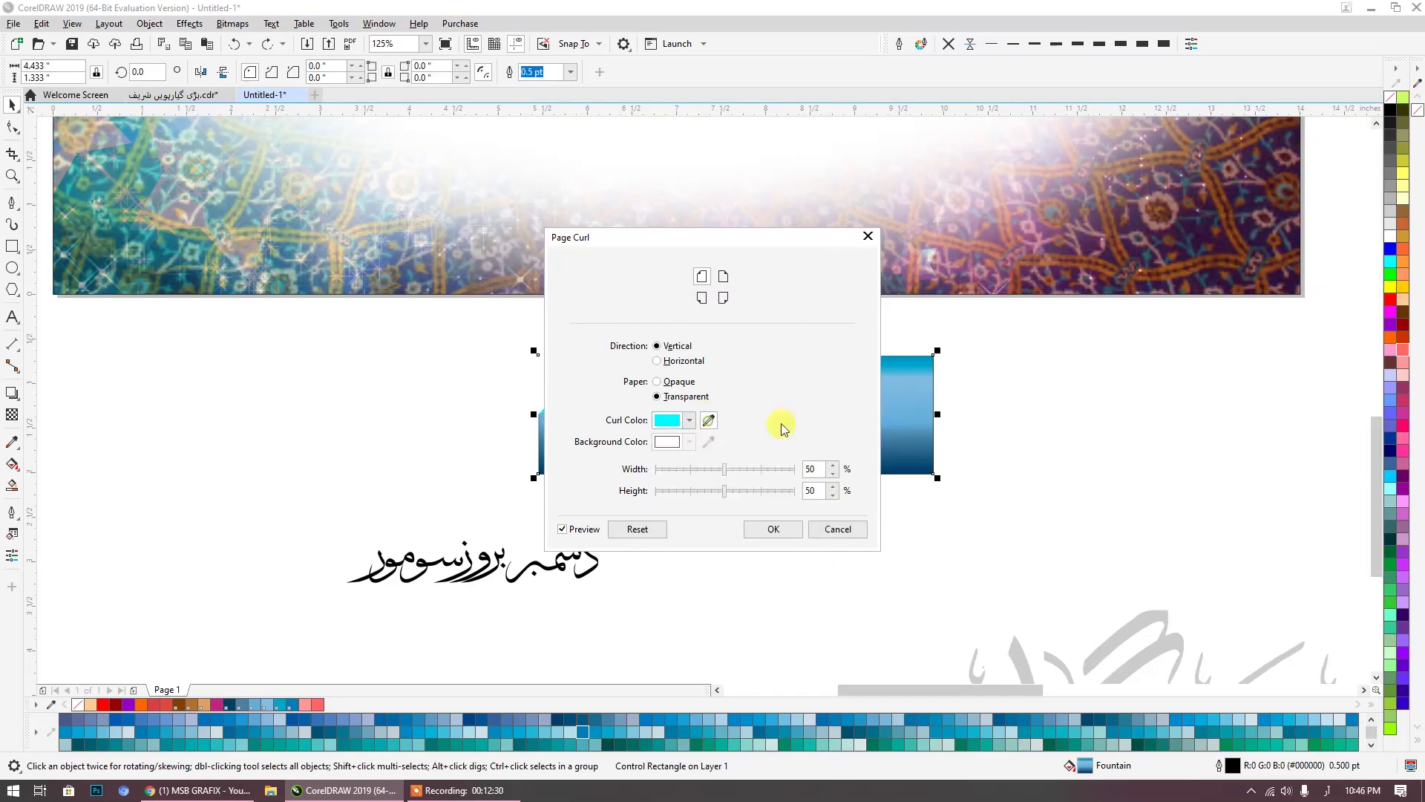
drag(729, 242, 989, 239)
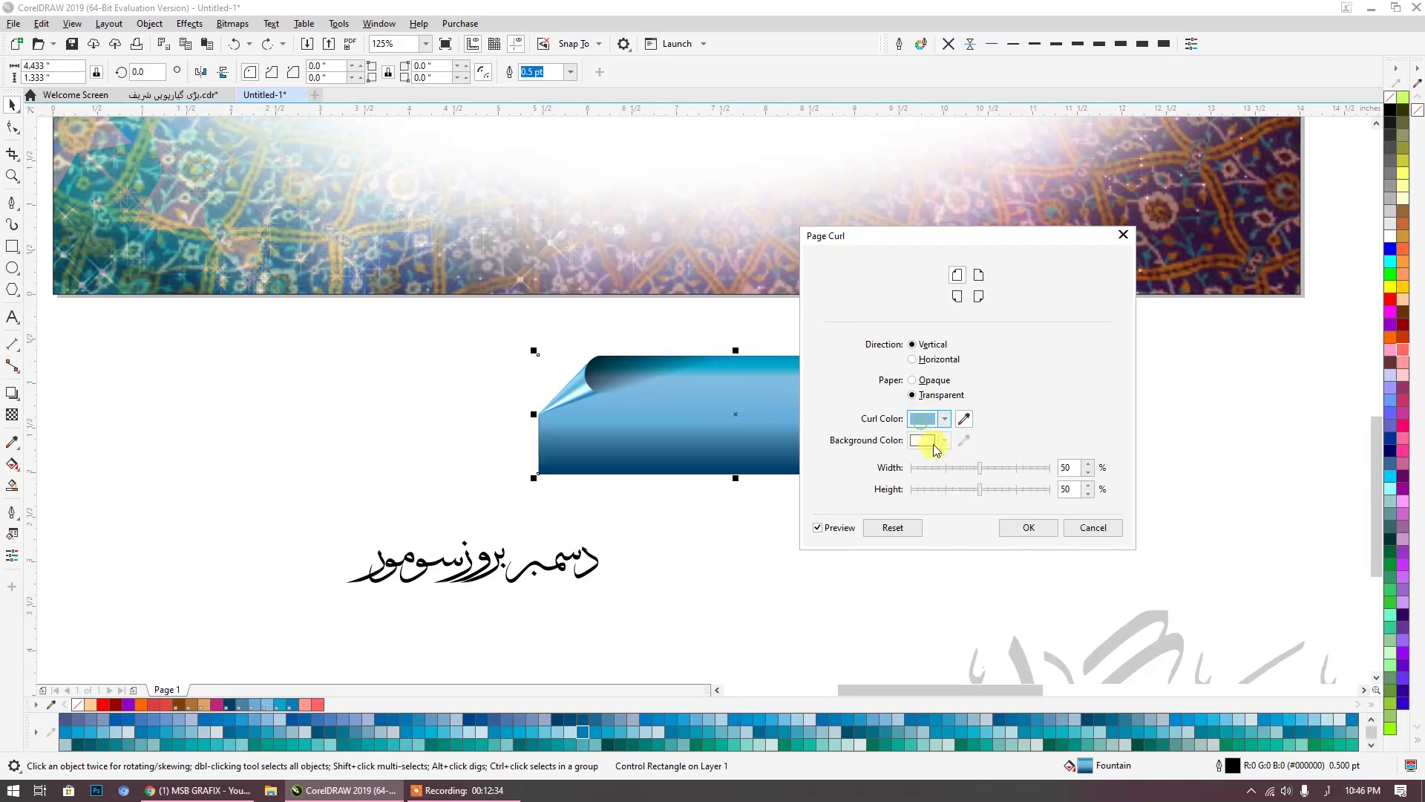
click(927, 423)
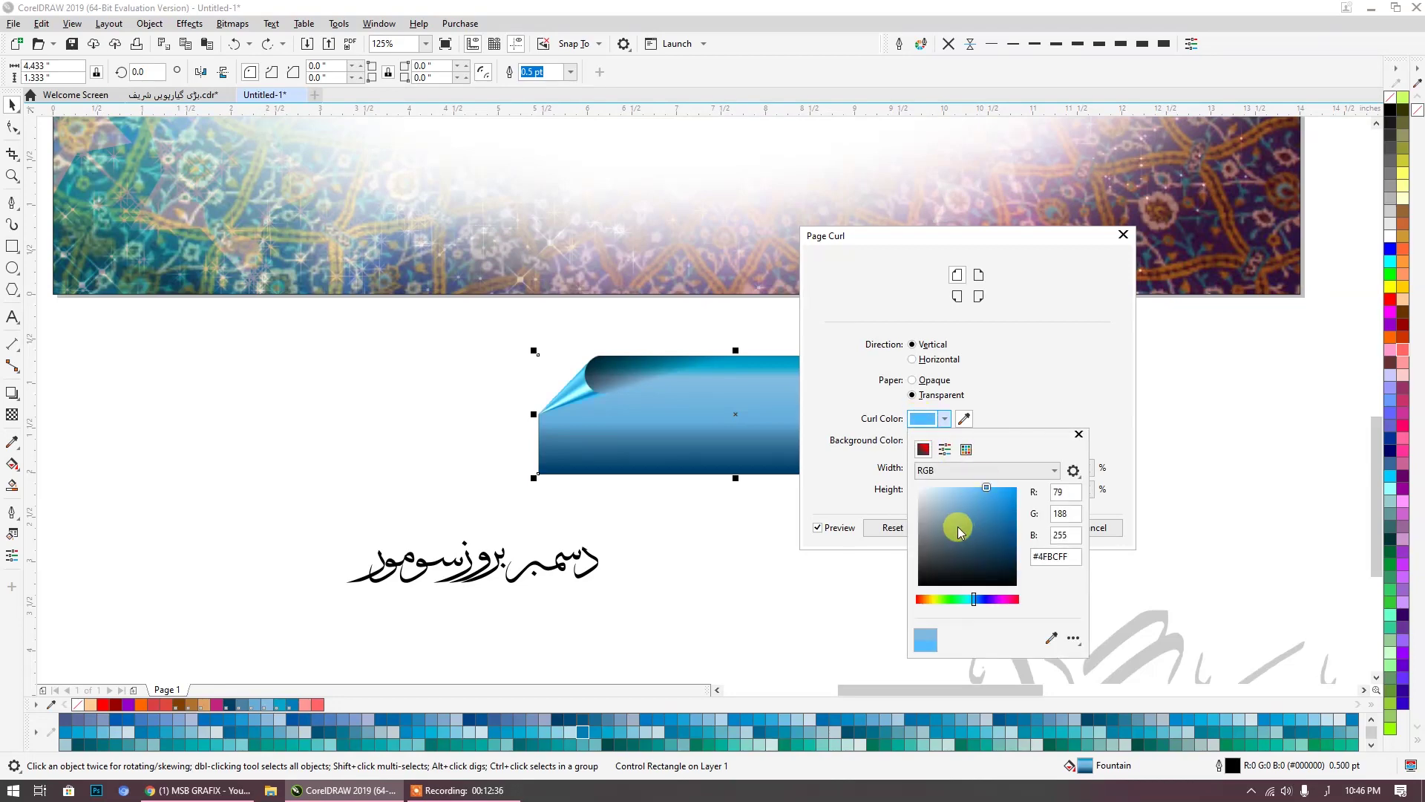
drag(989, 512, 1023, 464)
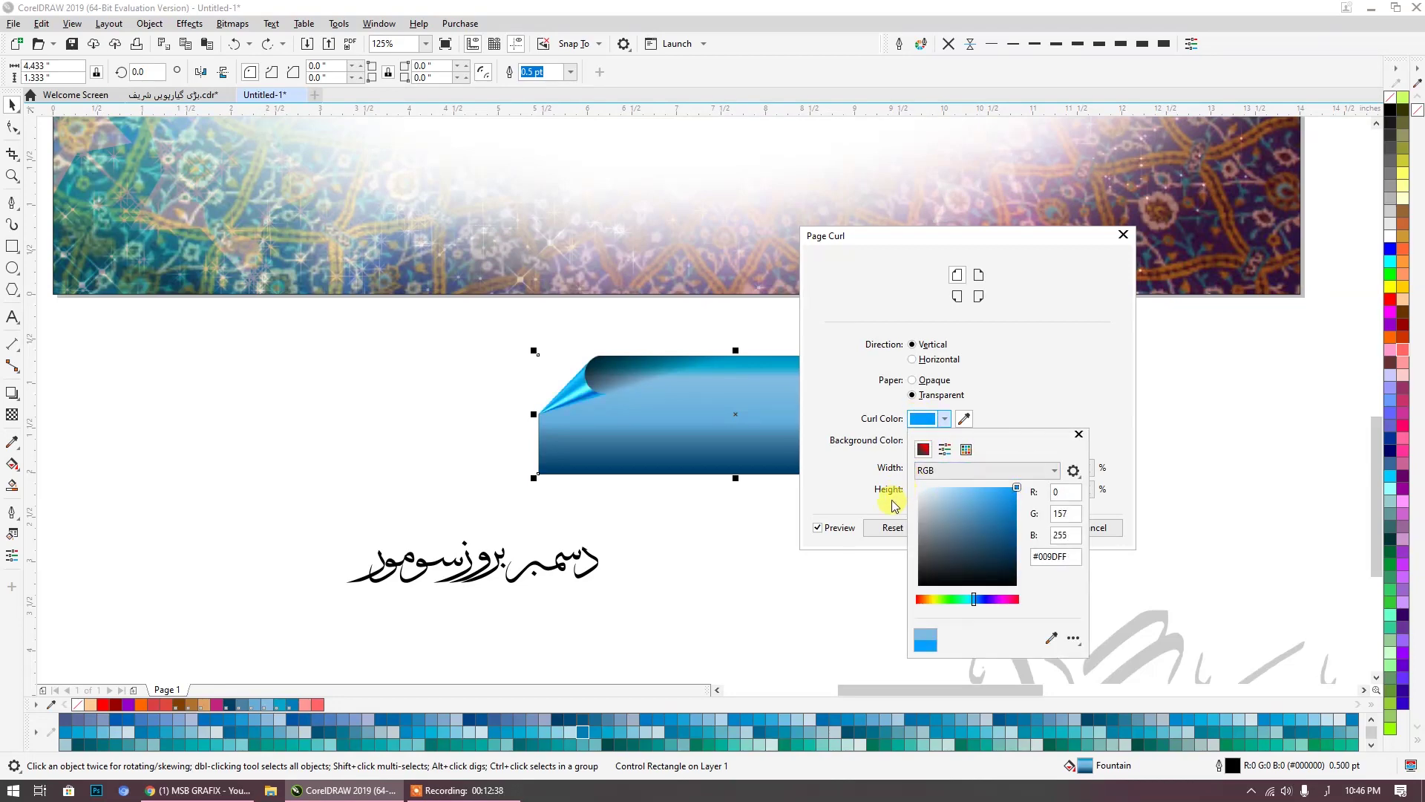
click(1023, 403)
click(1016, 528)
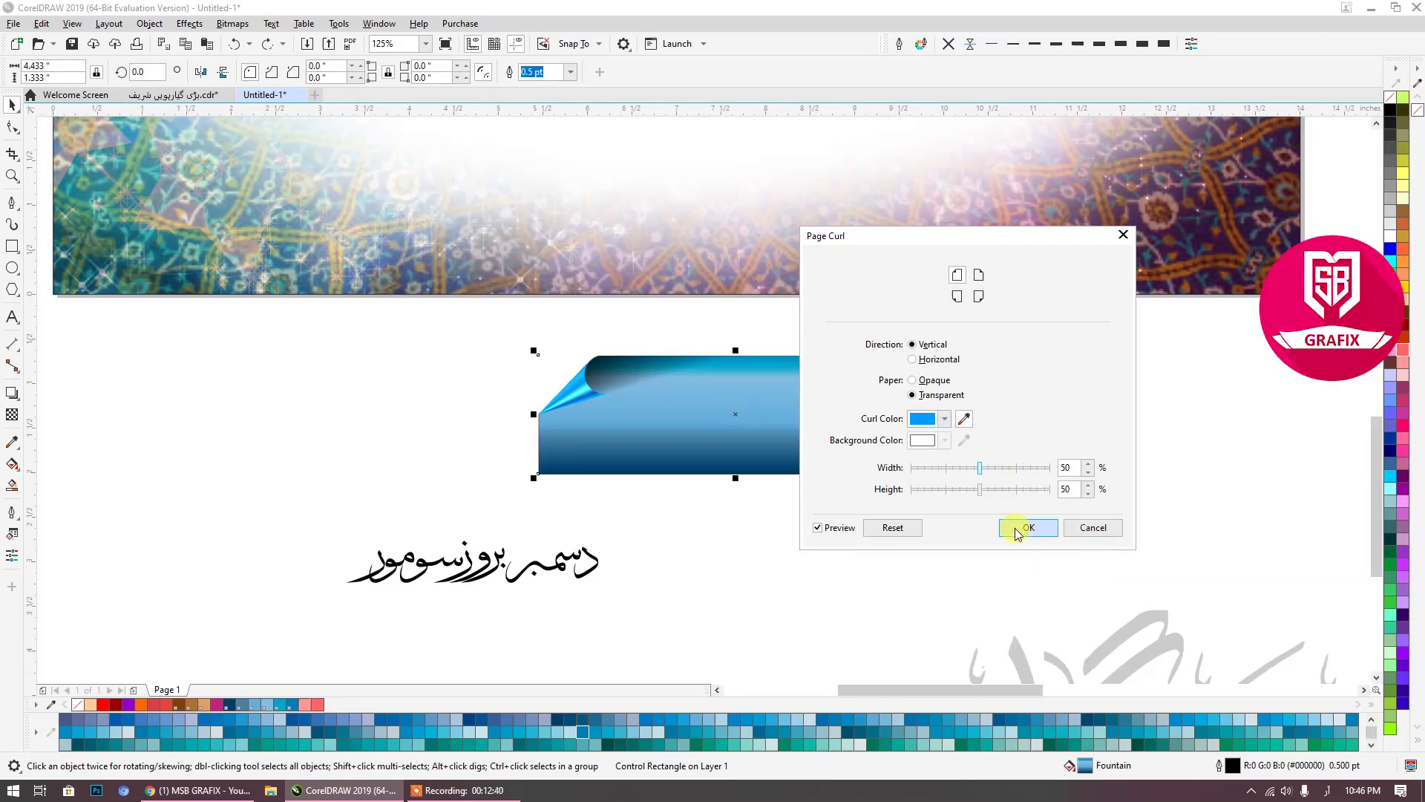
Step: Round the curled rectangle's corners with a 0.154-inch radius and remove its outline
click(12, 128)
drag(934, 357, 919, 358)
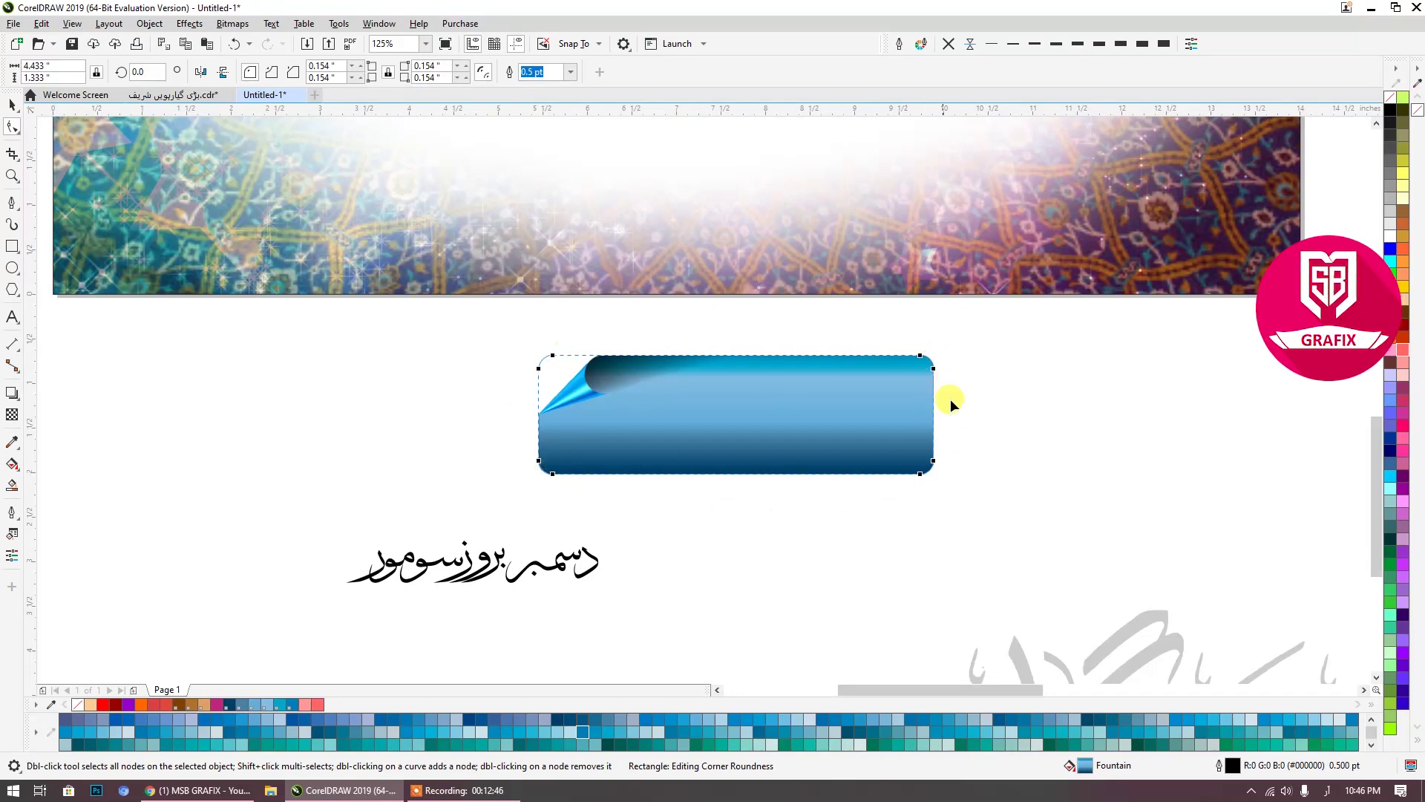
scroll(898, 358, up, 4)
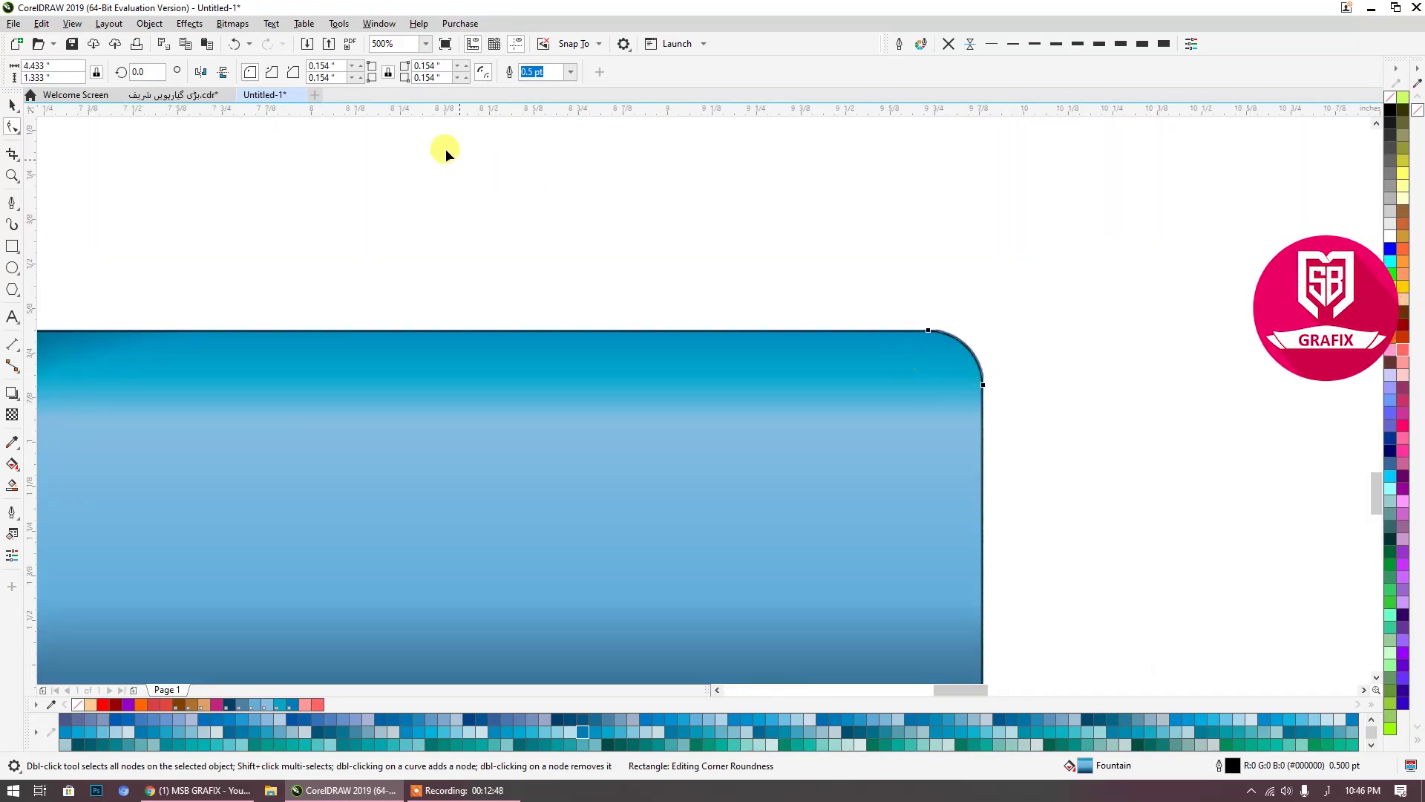
click(271, 72)
scroll(671, 267, down, 4)
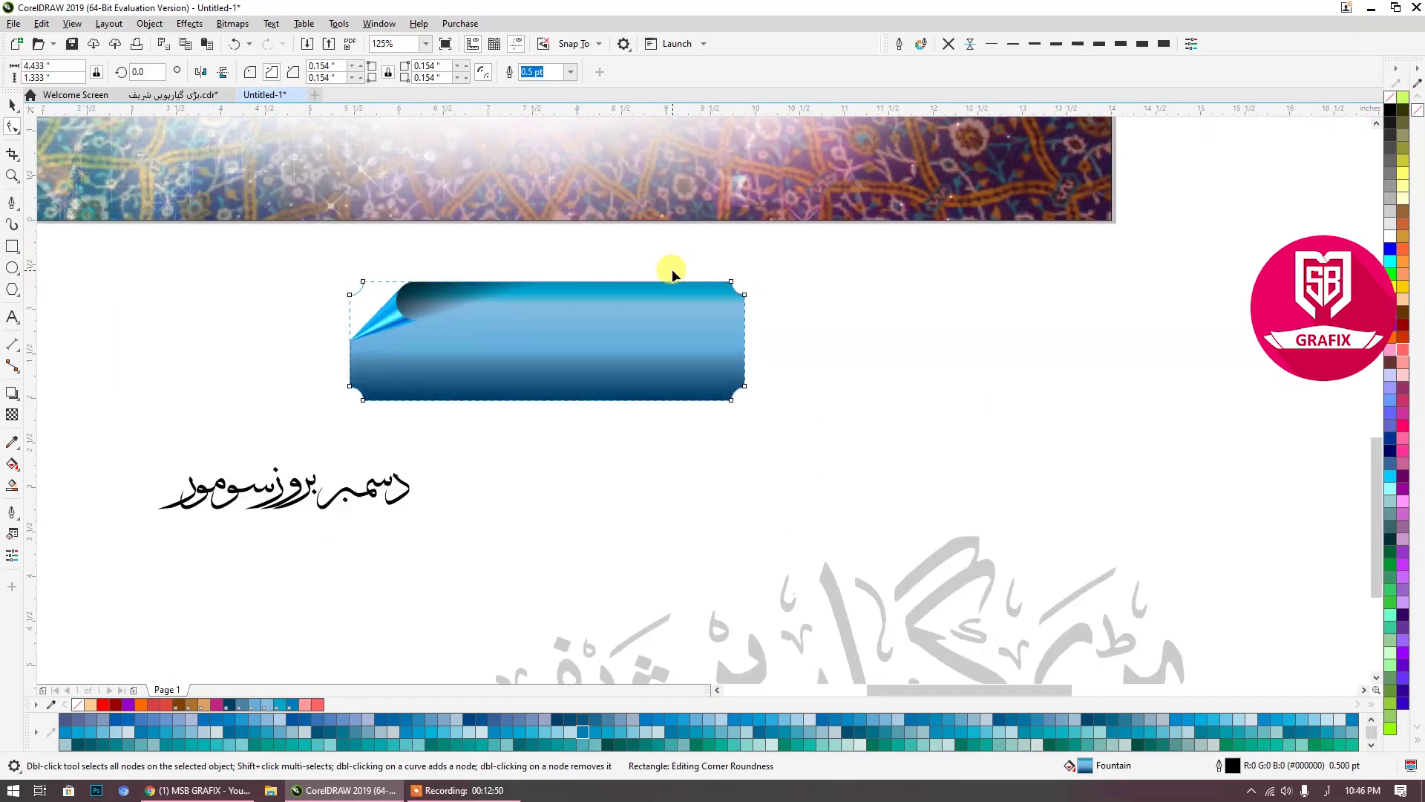
scroll(661, 271, up, 2)
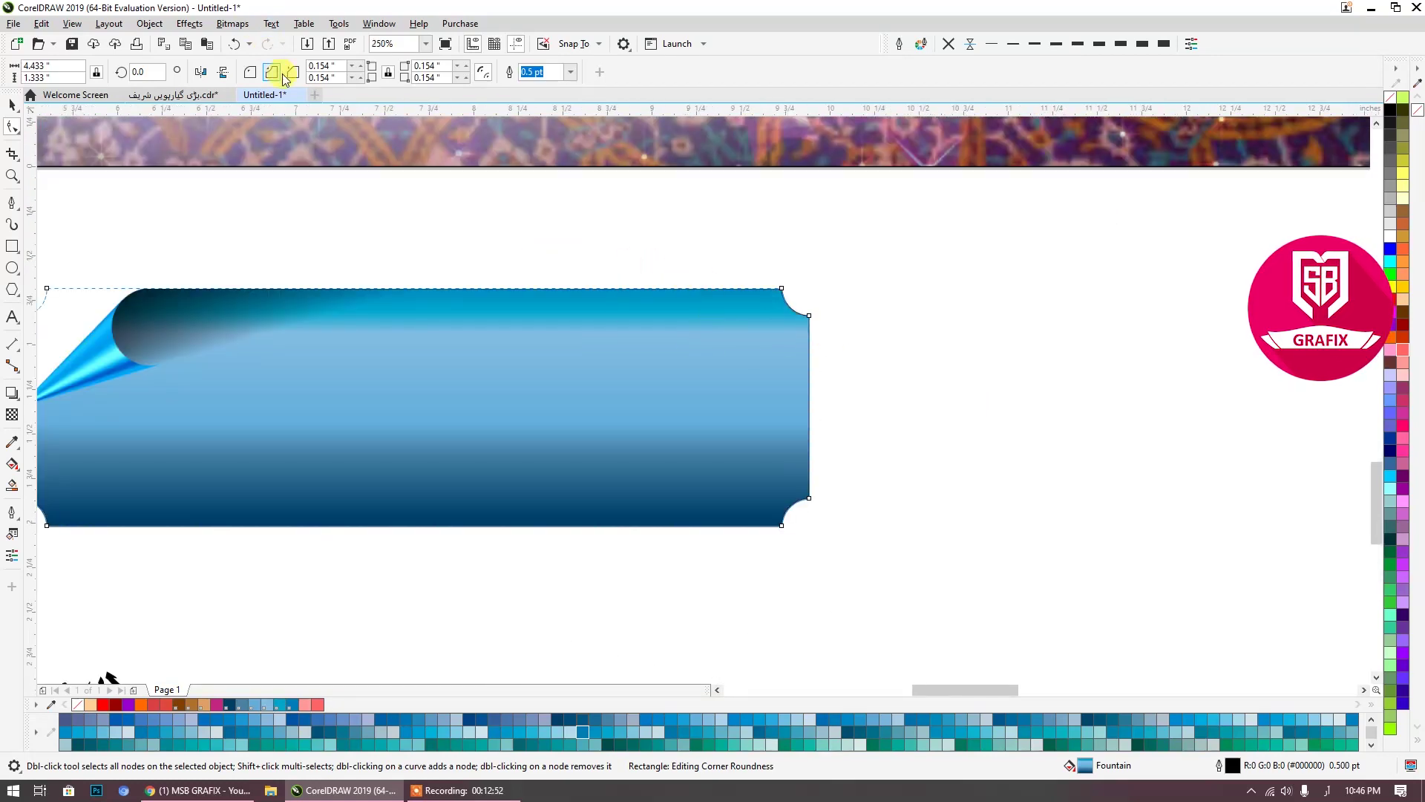
click(252, 76)
click(12, 102)
click(952, 46)
Step: Move the curled rectangle onto the banner's lower part below the red title and widen it to 4.967 inches, undoing any further widening
scroll(802, 468, down, 4)
drag(726, 438, 964, 341)
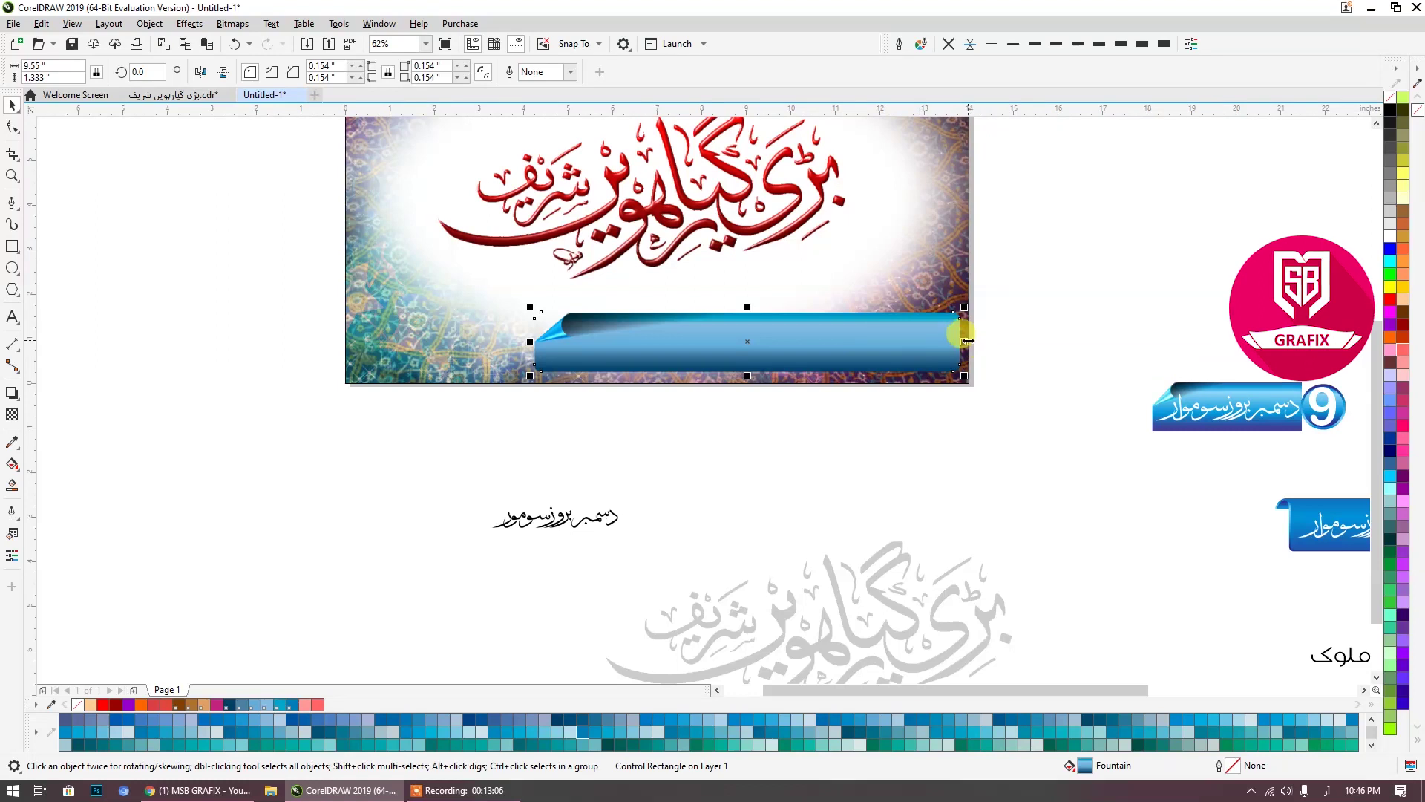
key(ctrl+z)
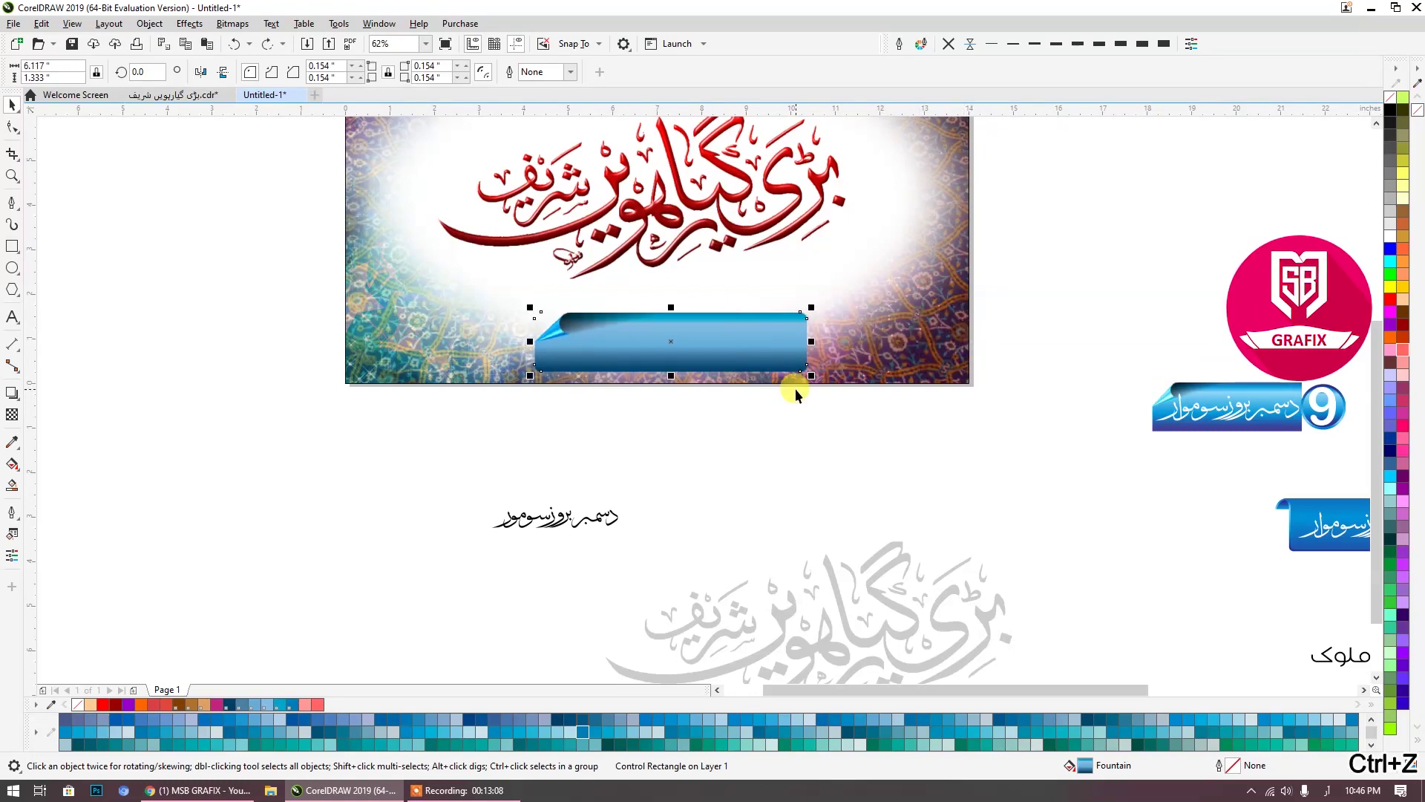
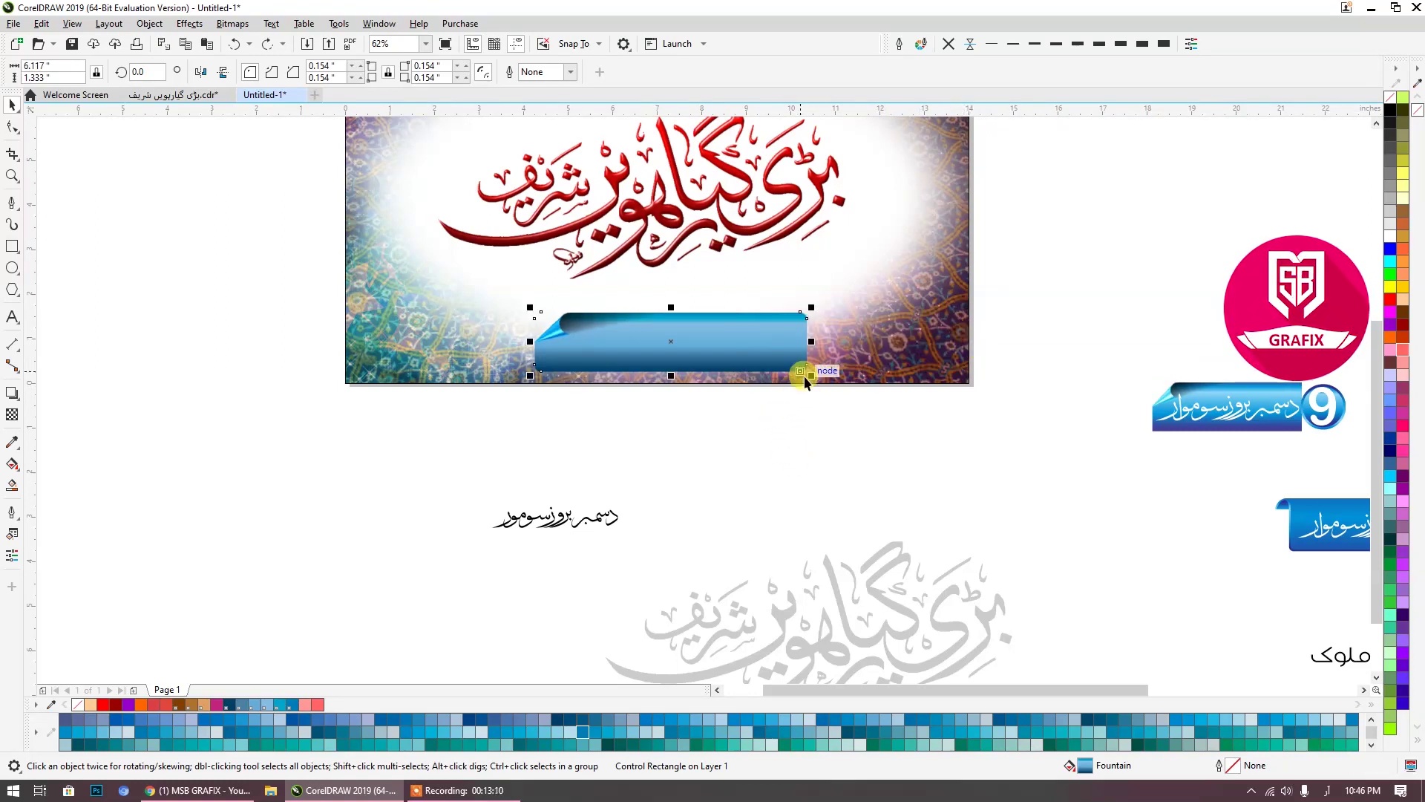
key(ctrl+z)
click(789, 443)
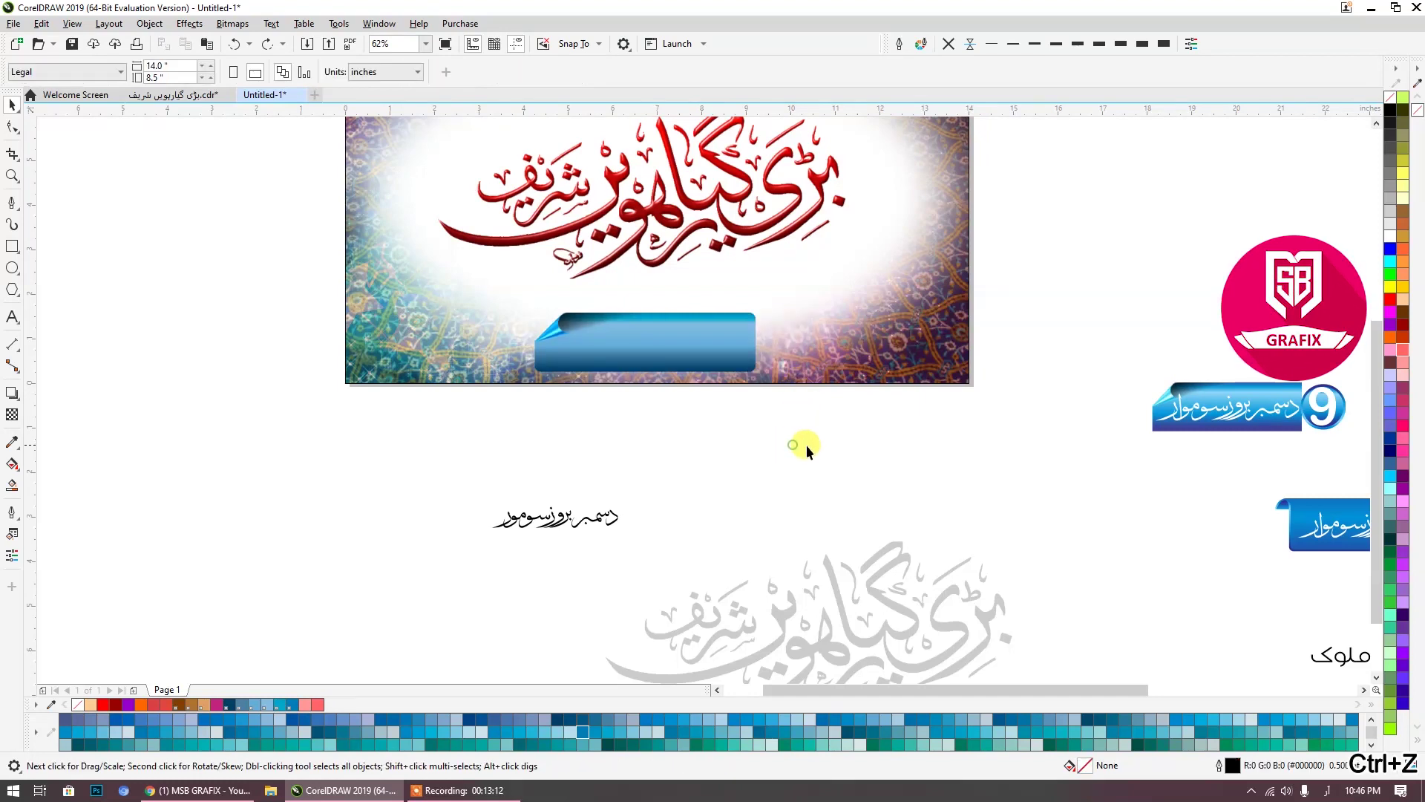
Step: Draw a circle about 2.12 inches wide below the banner, with a concentric inner circle about 1.75 inches wide
click(12, 270)
drag(755, 414, 854, 527)
click(11, 106)
click(894, 514)
scroll(883, 511, up, 3)
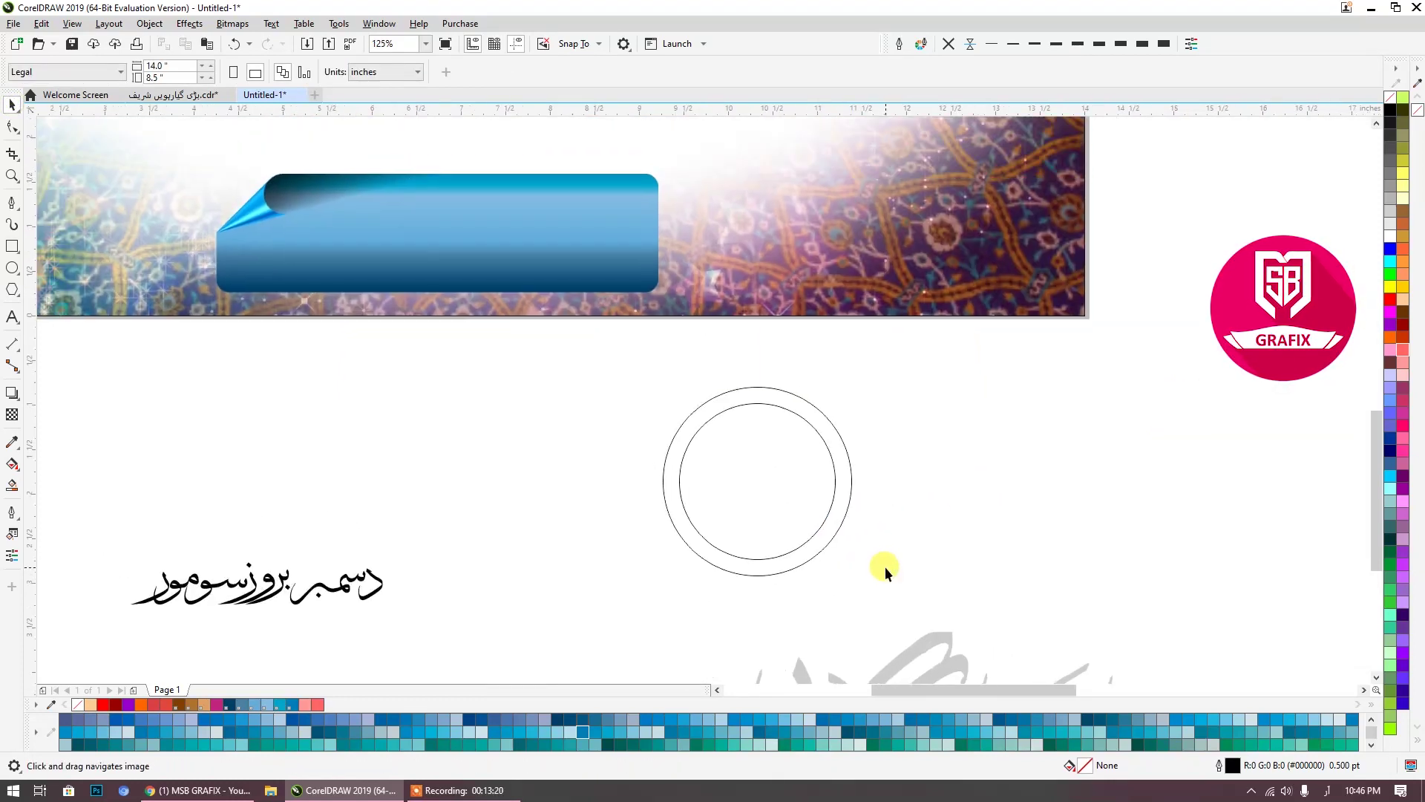
Step: Copy the curled rectangle's blue gradient fill onto both circles and remove their outlines
drag(590, 264, 744, 414)
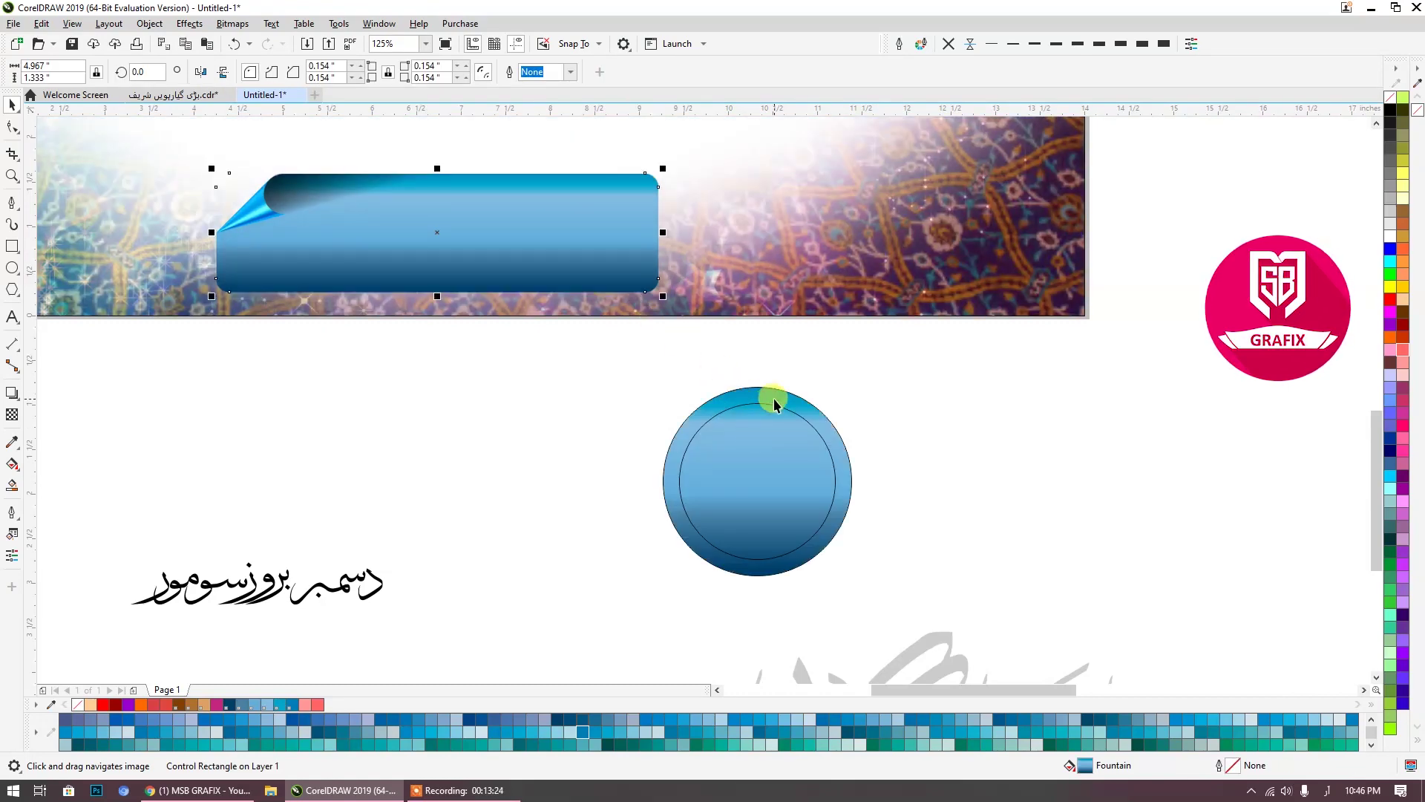
click(775, 404)
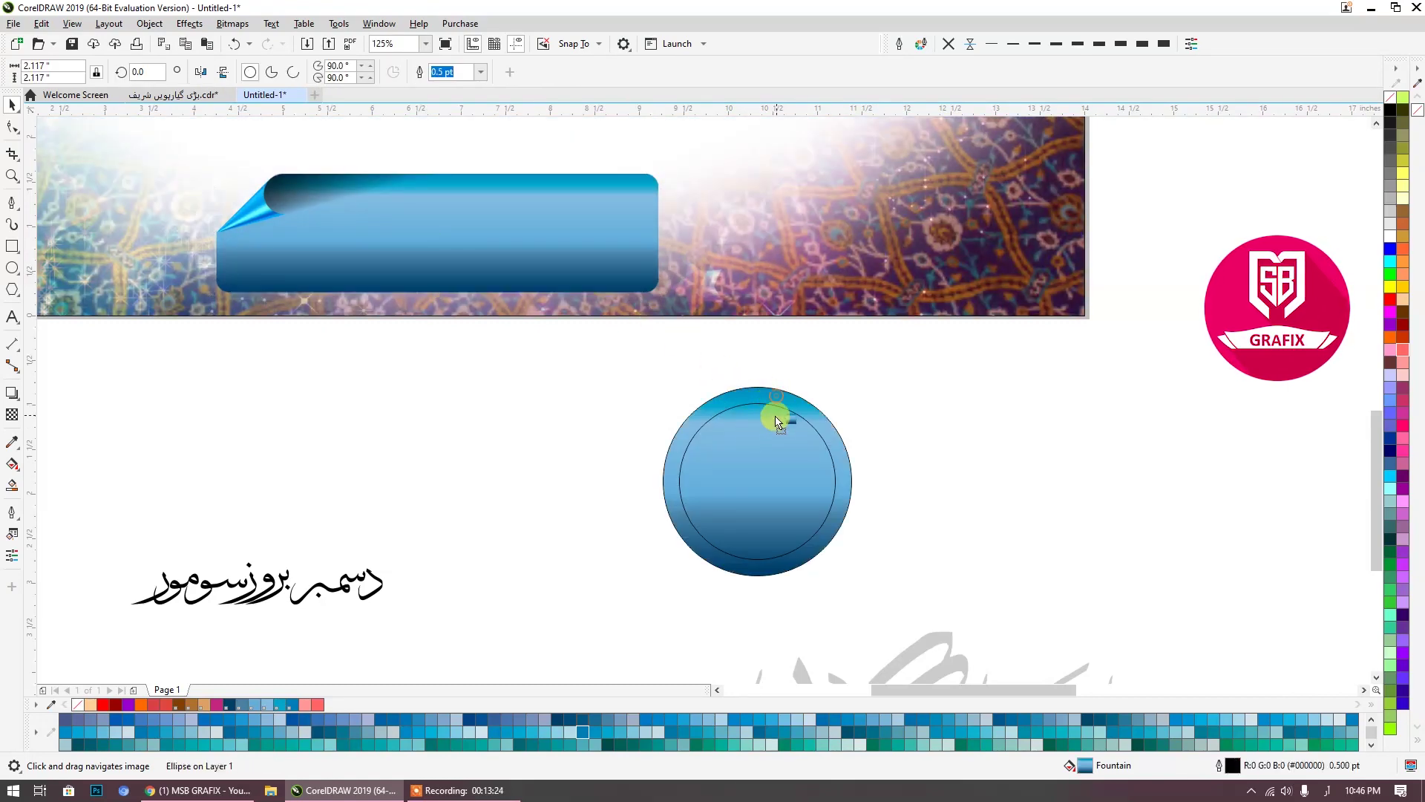
click(875, 547)
drag(555, 351, 556, 351)
click(949, 43)
Step: Mirror the inner circle vertically so its gradient runs opposite to the outer ring, and select both circles
click(810, 468)
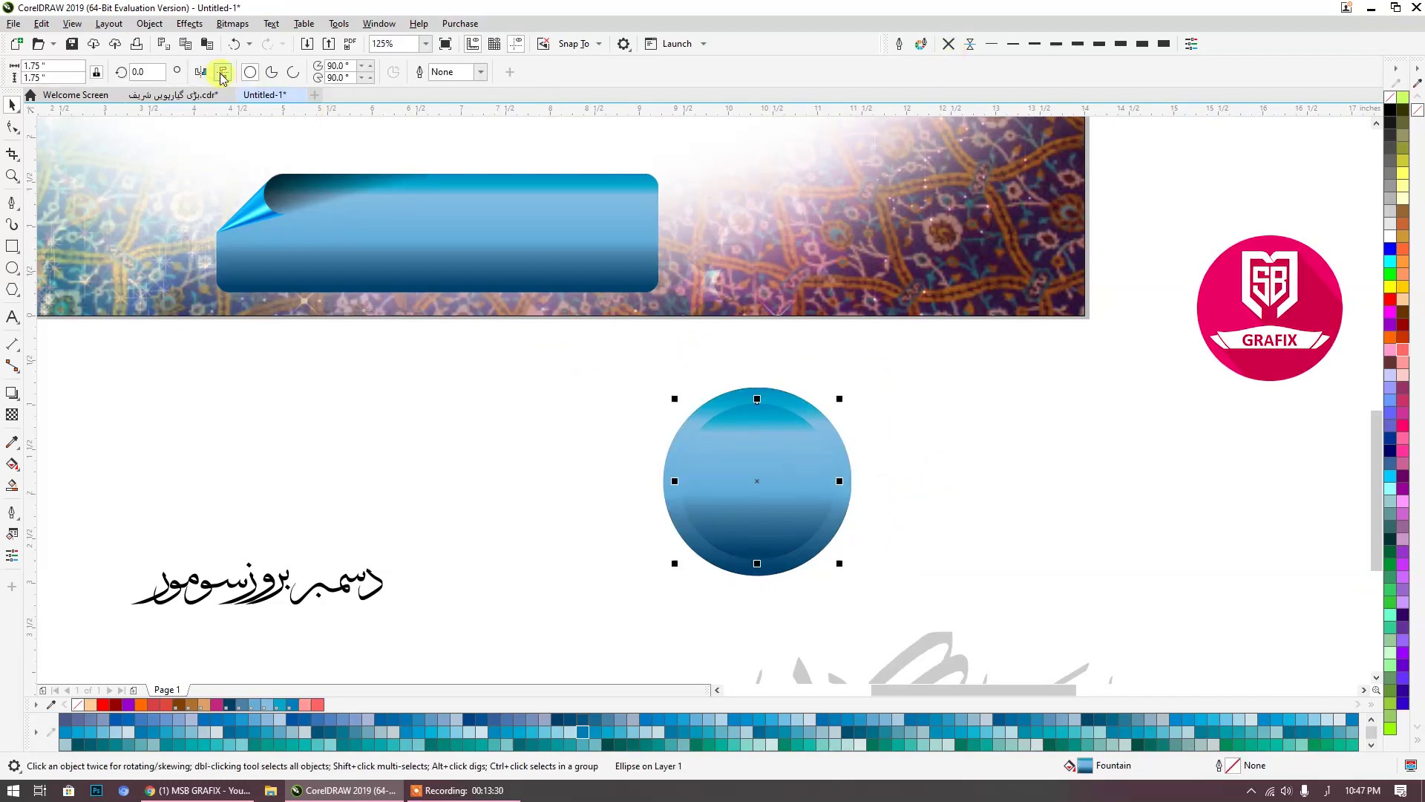
click(224, 73)
click(908, 488)
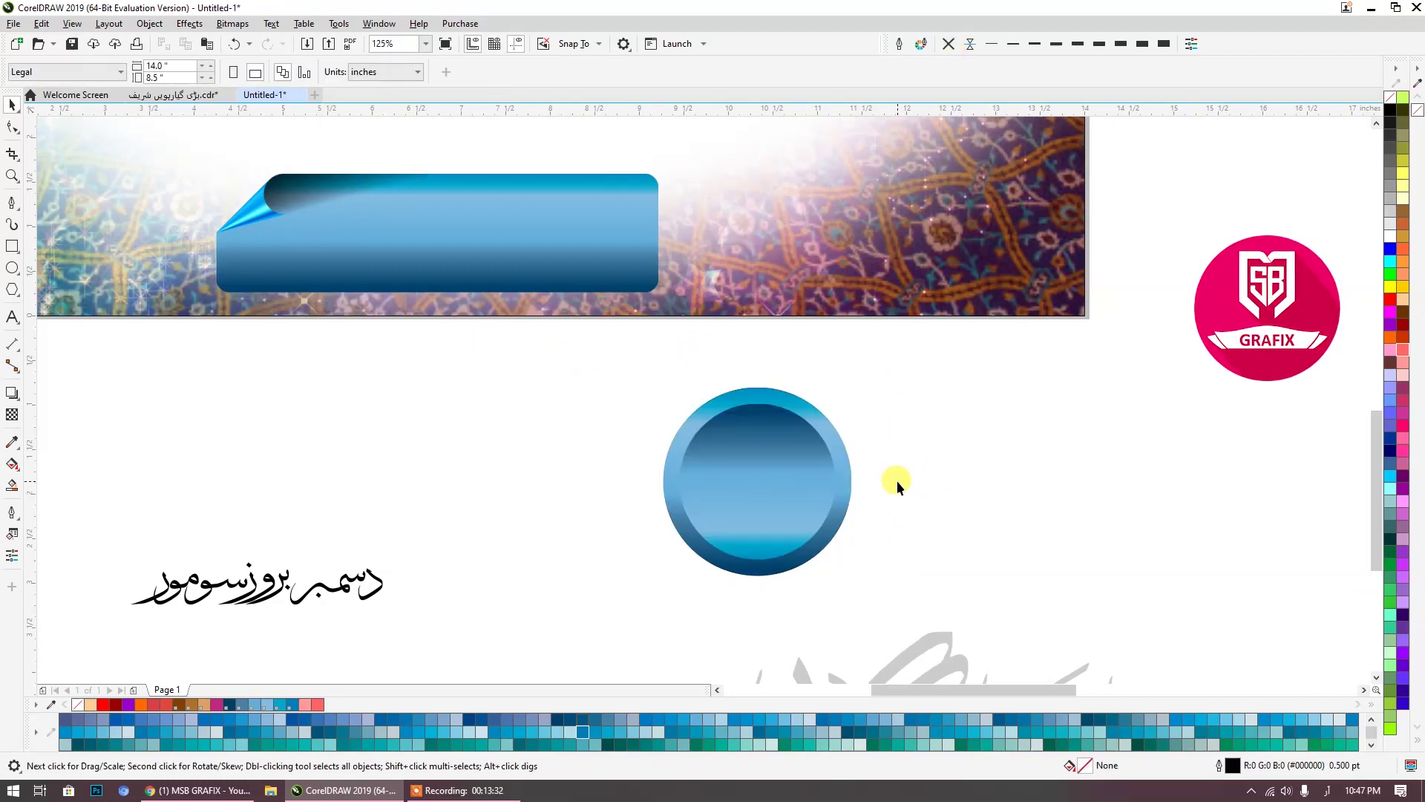
drag(626, 430, 587, 361)
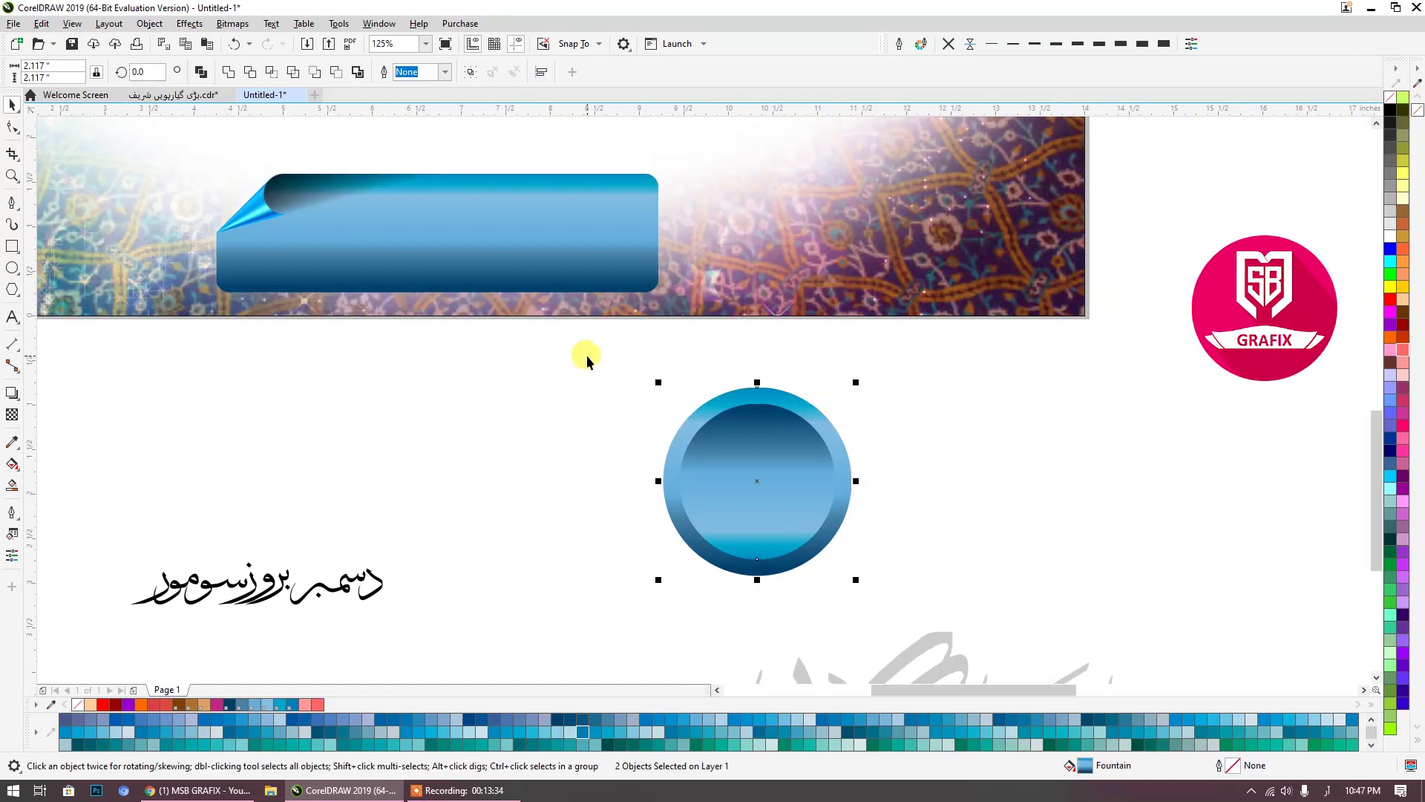
Step: Group the two circles and create a bold Arial text 9 beside them, enlarged to about 139 pt
key(ctrl+g)
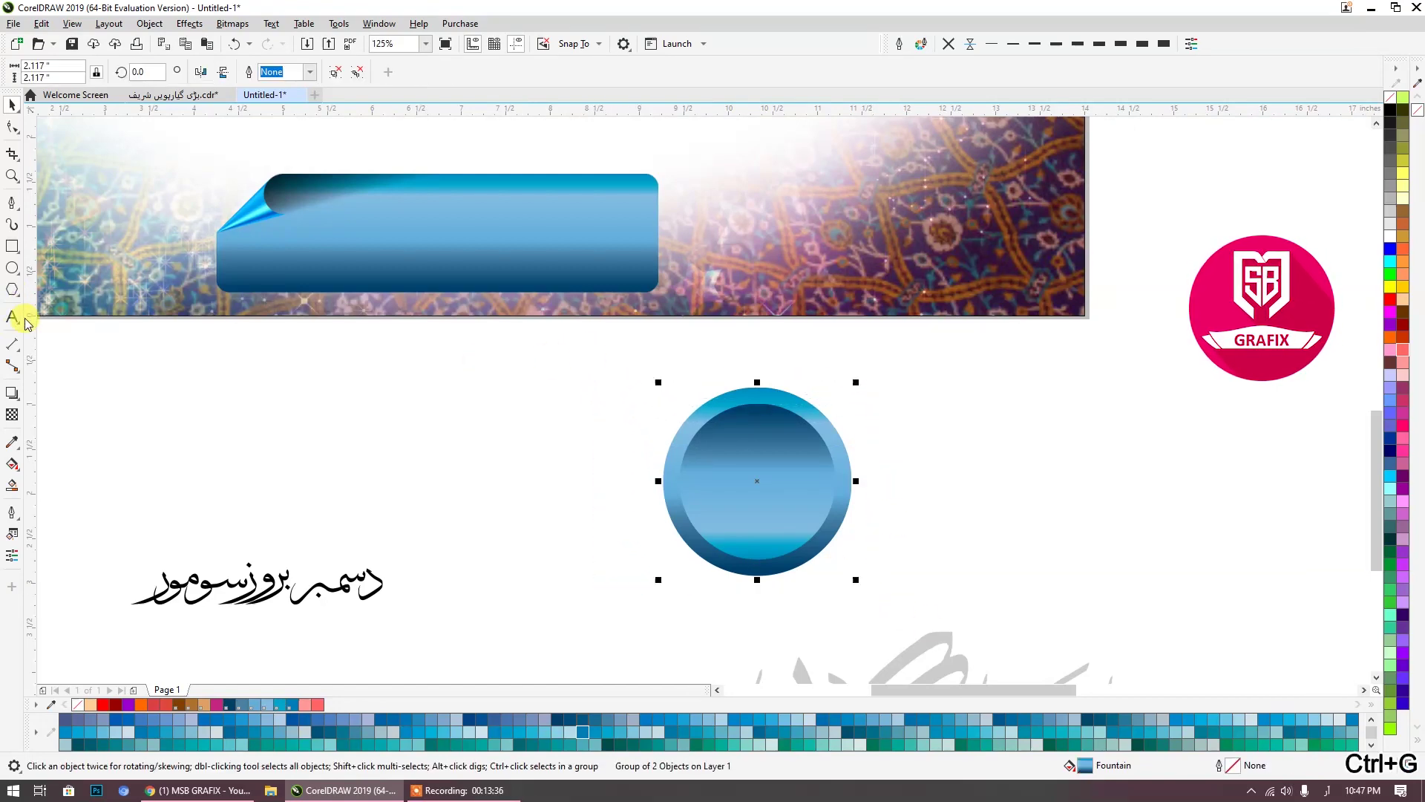
click(26, 321)
click(435, 511)
text(۹)
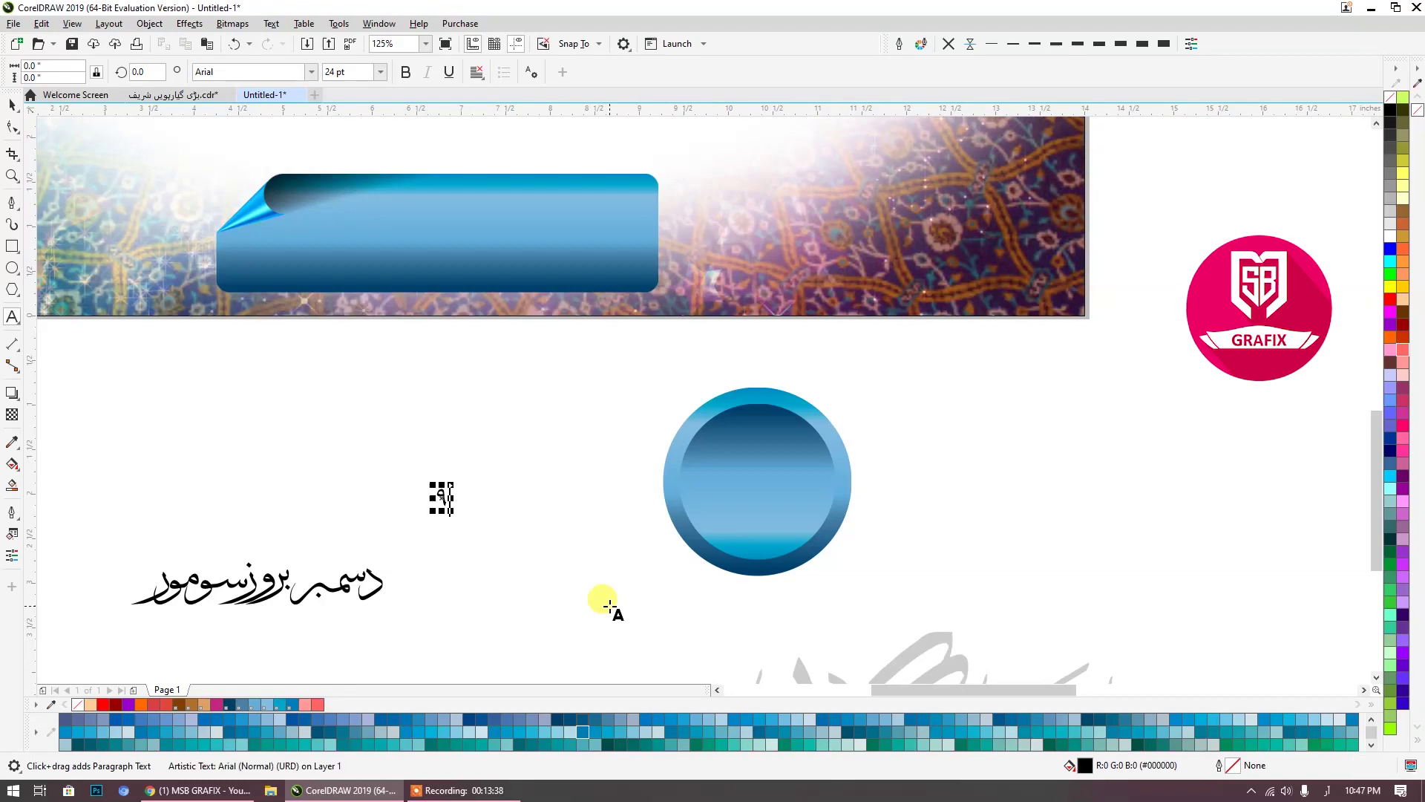
key(alt+shift)
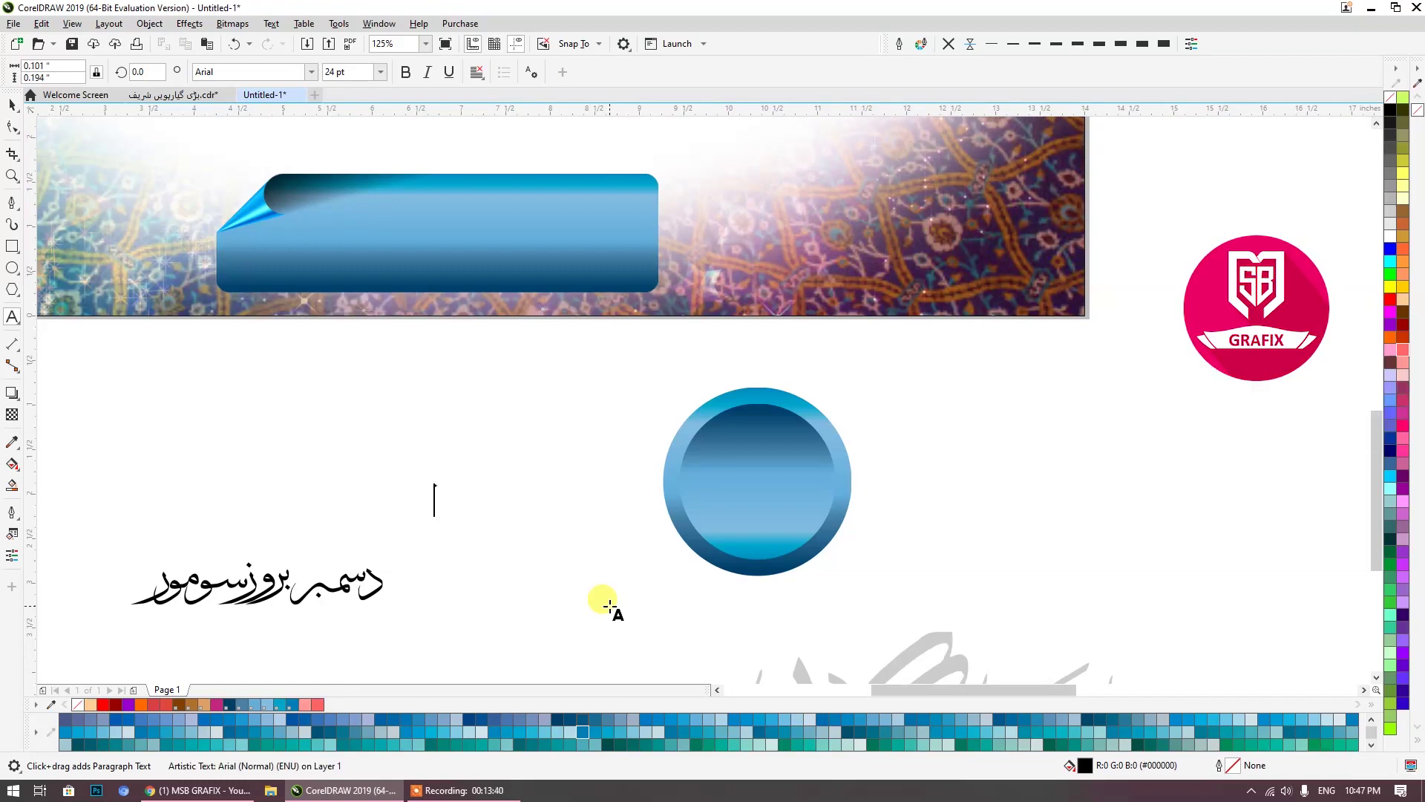
click(11, 110)
click(403, 72)
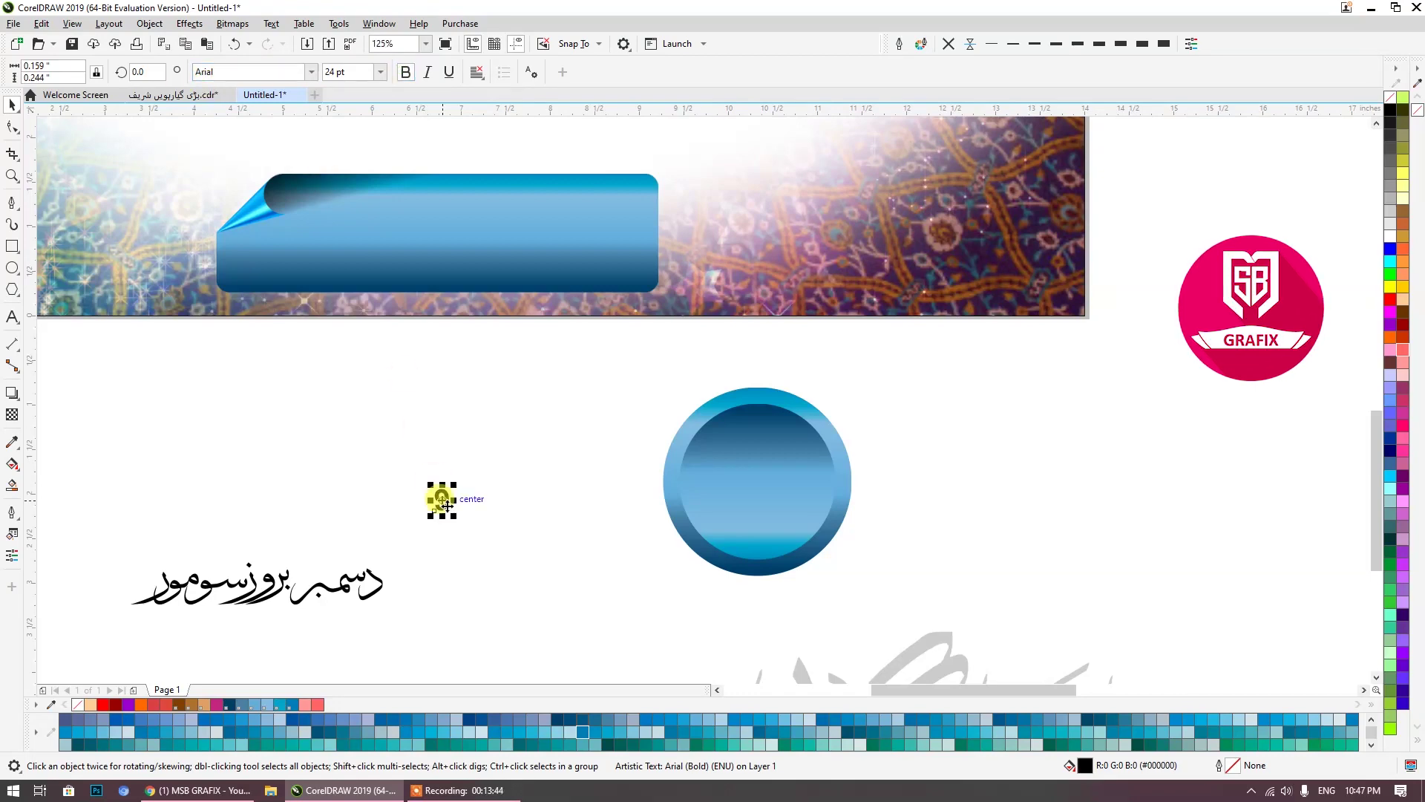
drag(453, 520, 486, 564)
Step: Centre the 9 on the grouped circles and fill it white
shift+click(703, 531)
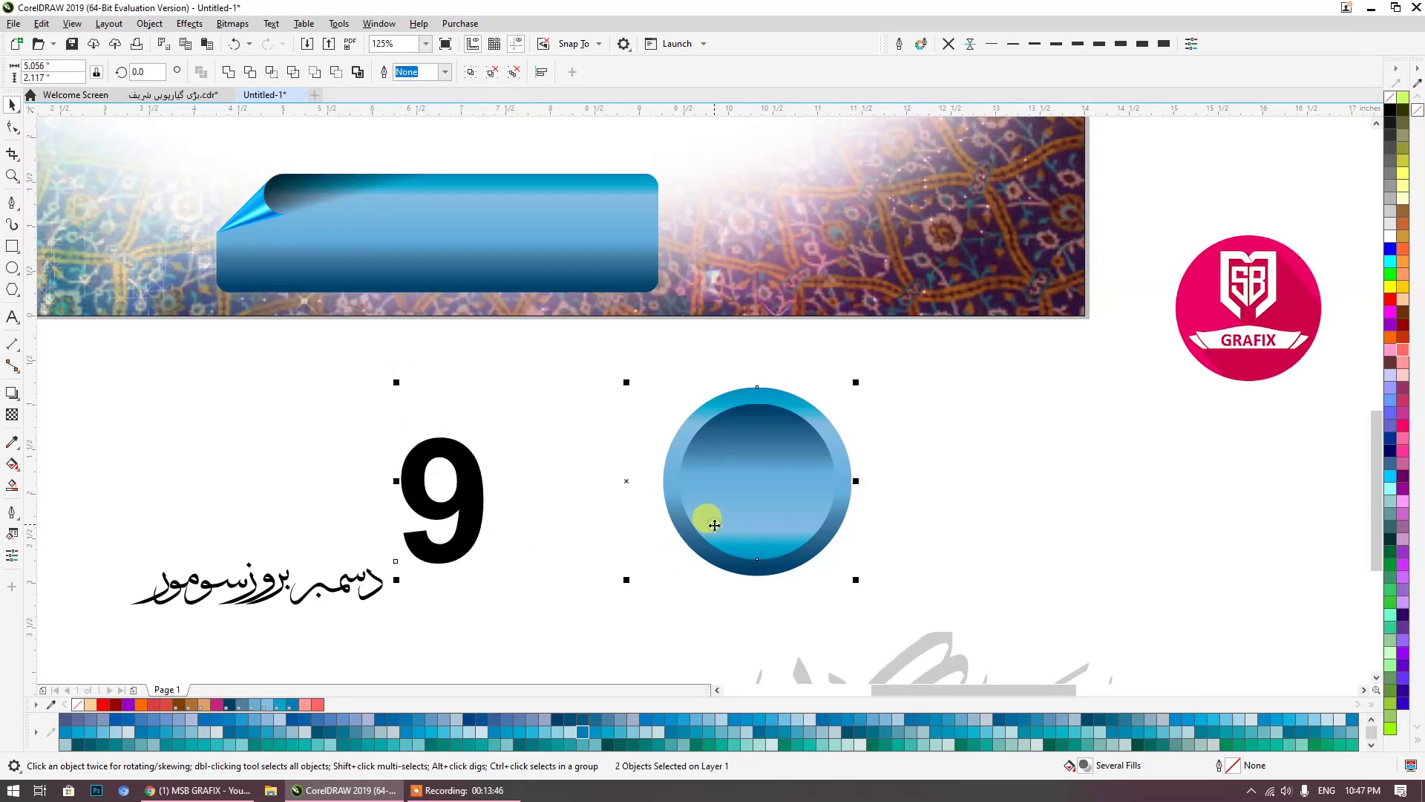
key(c)
key(e)
click(600, 609)
click(763, 493)
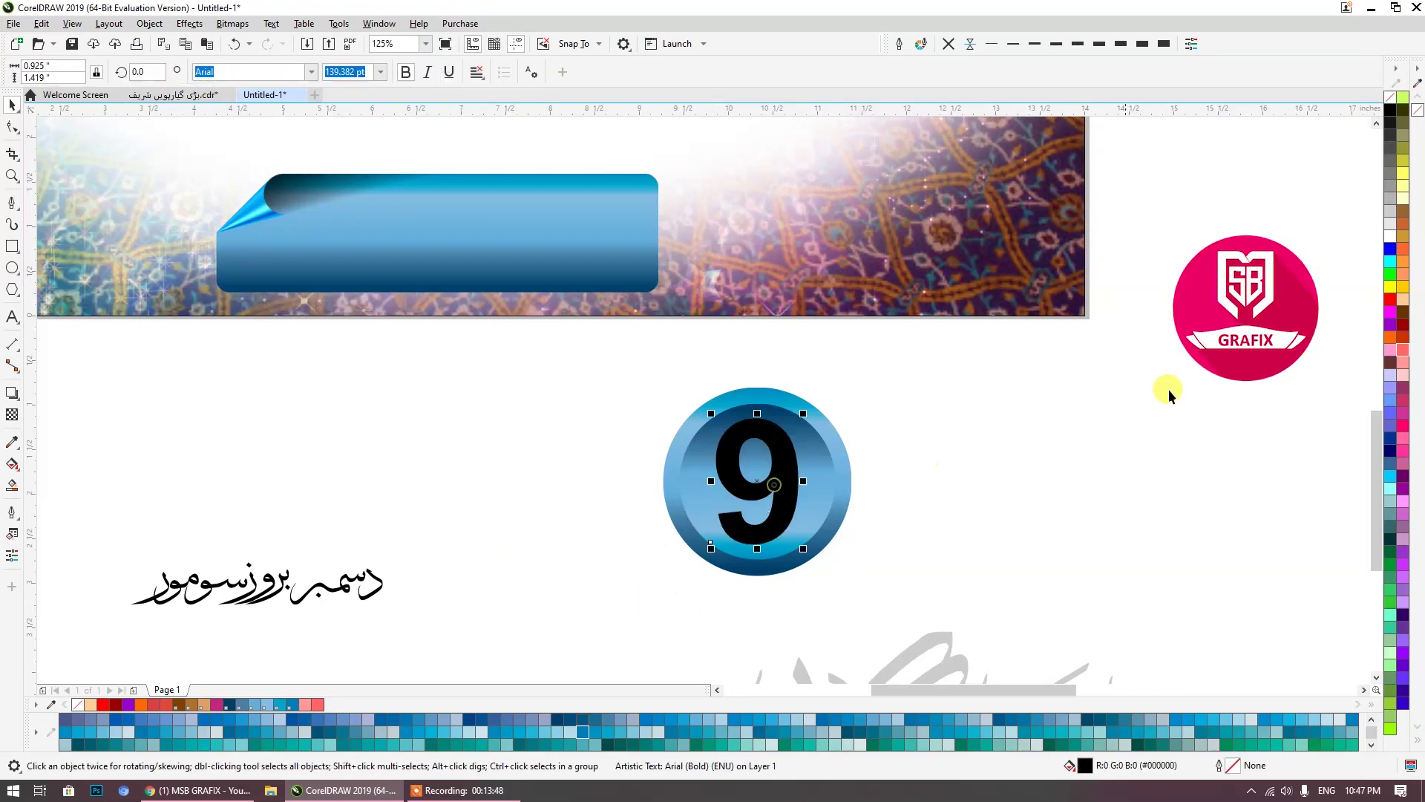
click(1392, 288)
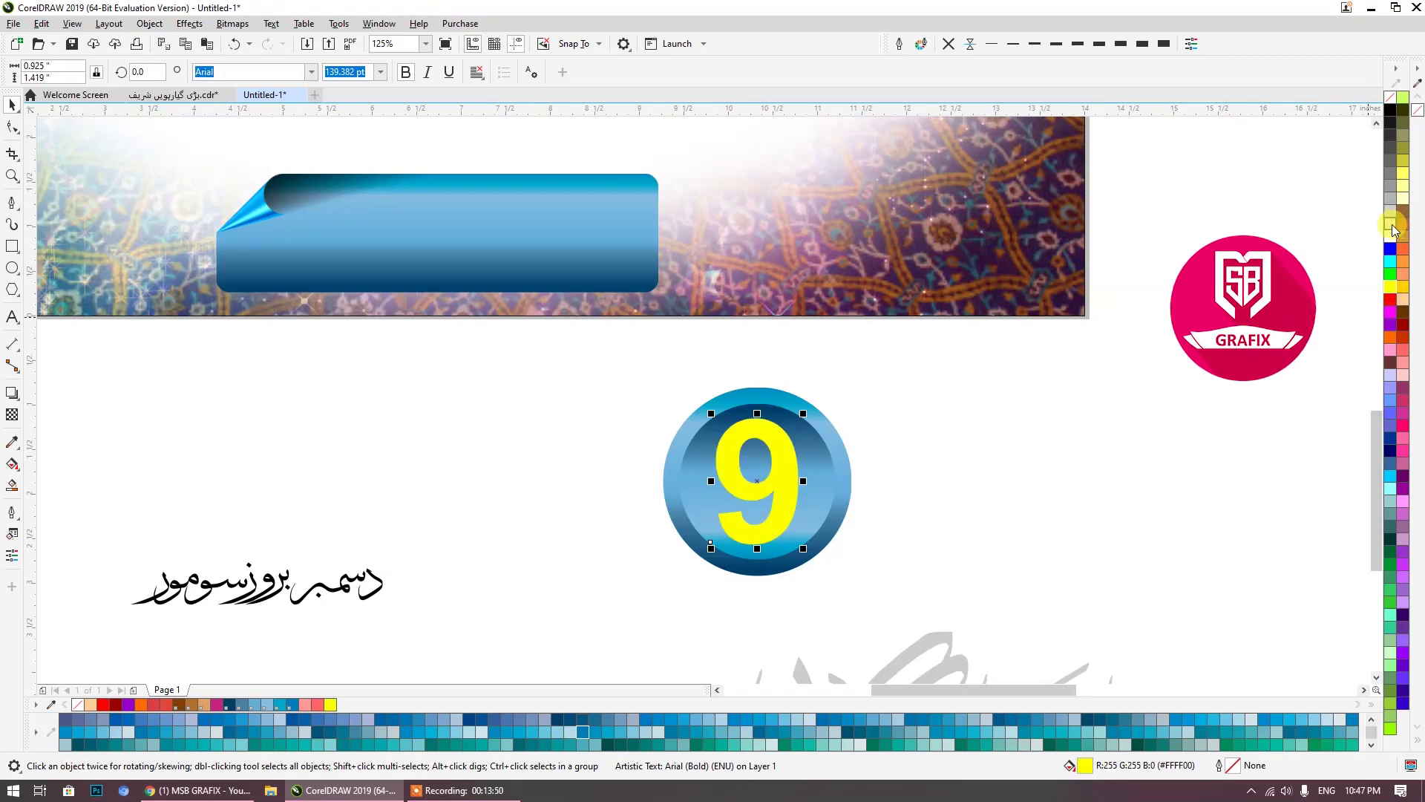
click(1393, 239)
Step: Enlarge the inner circle about its centre to thin the outer ring, and enlarge the 9 to nearly fill it
click(830, 478)
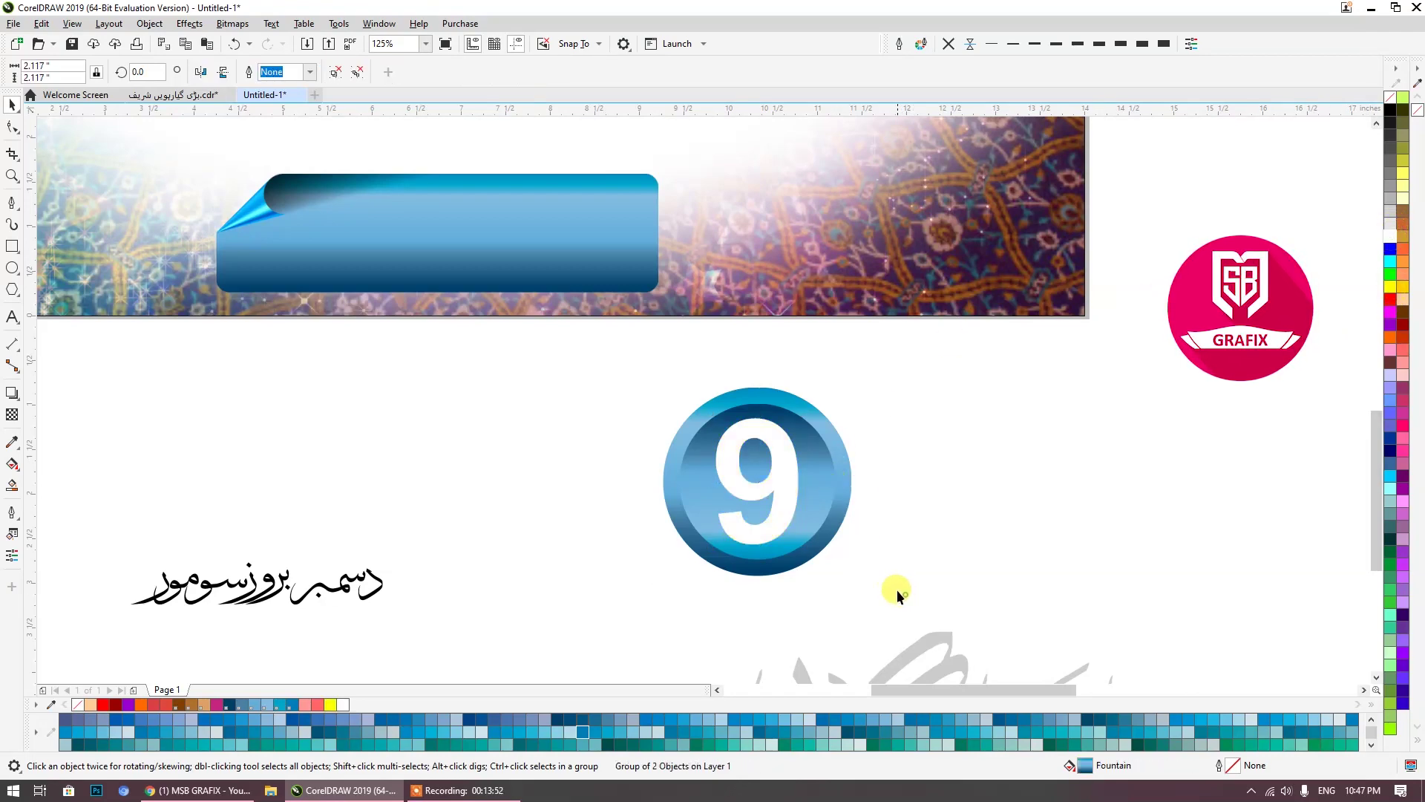
key(Escape)
ctrl+click(815, 529)
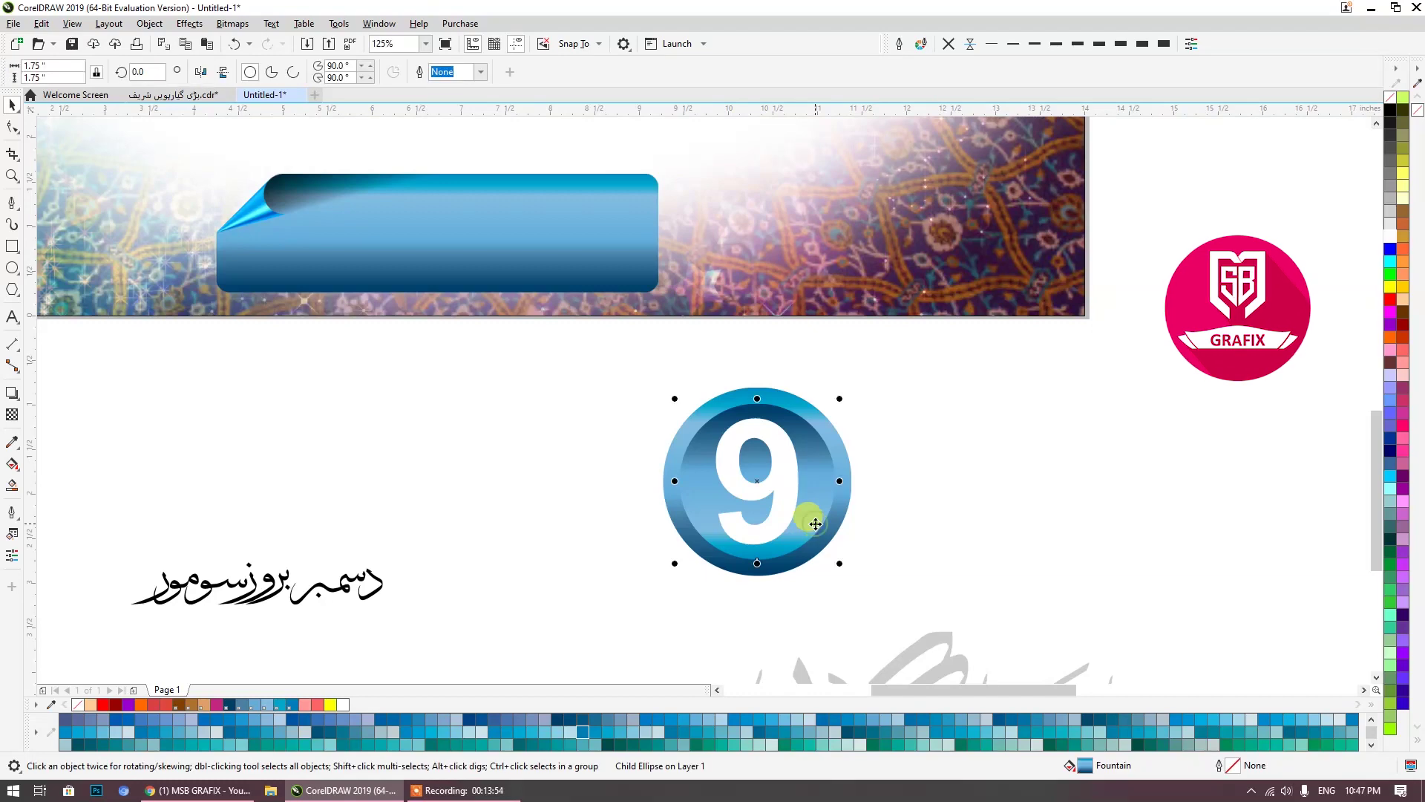
drag(840, 564, 846, 569)
click(877, 554)
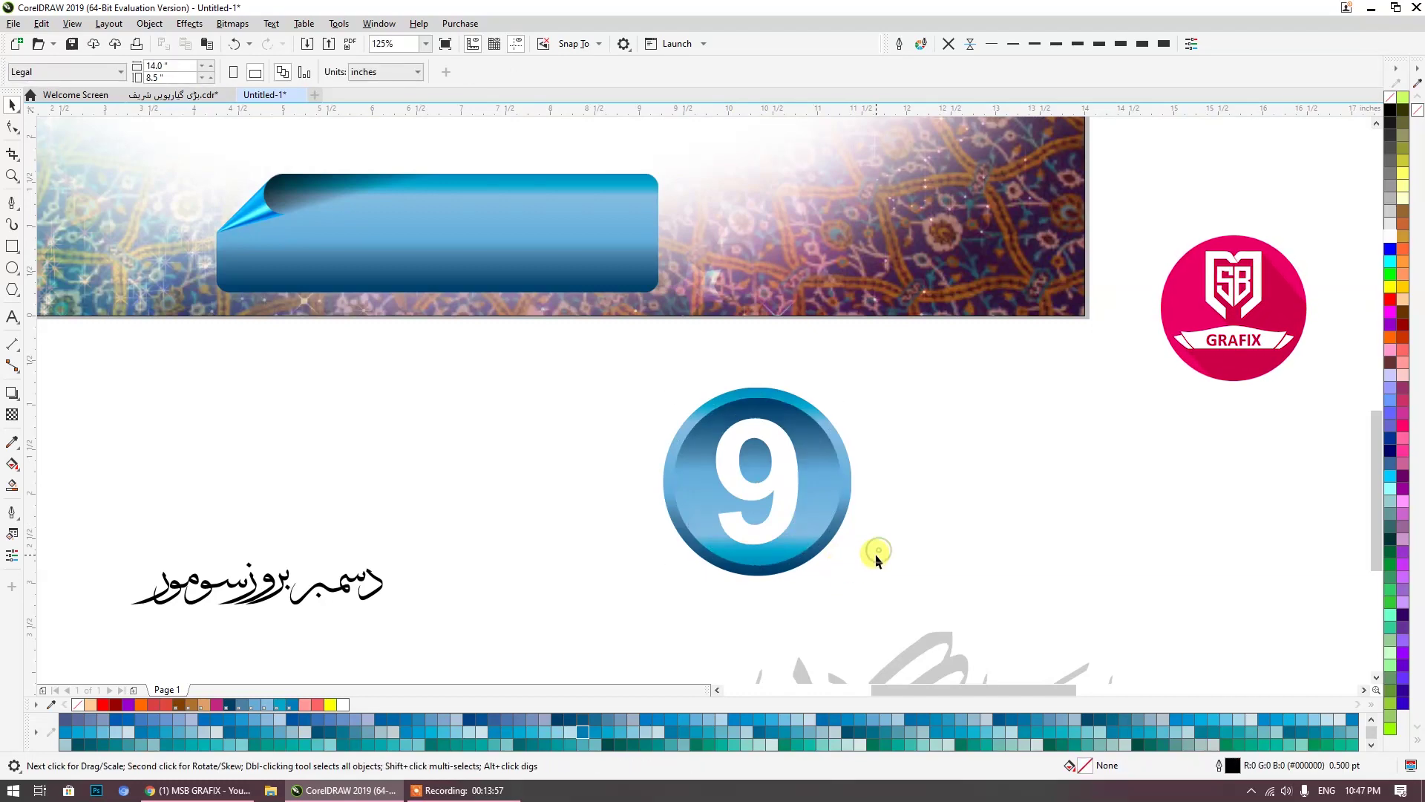
click(772, 533)
drag(805, 555, 817, 567)
click(836, 588)
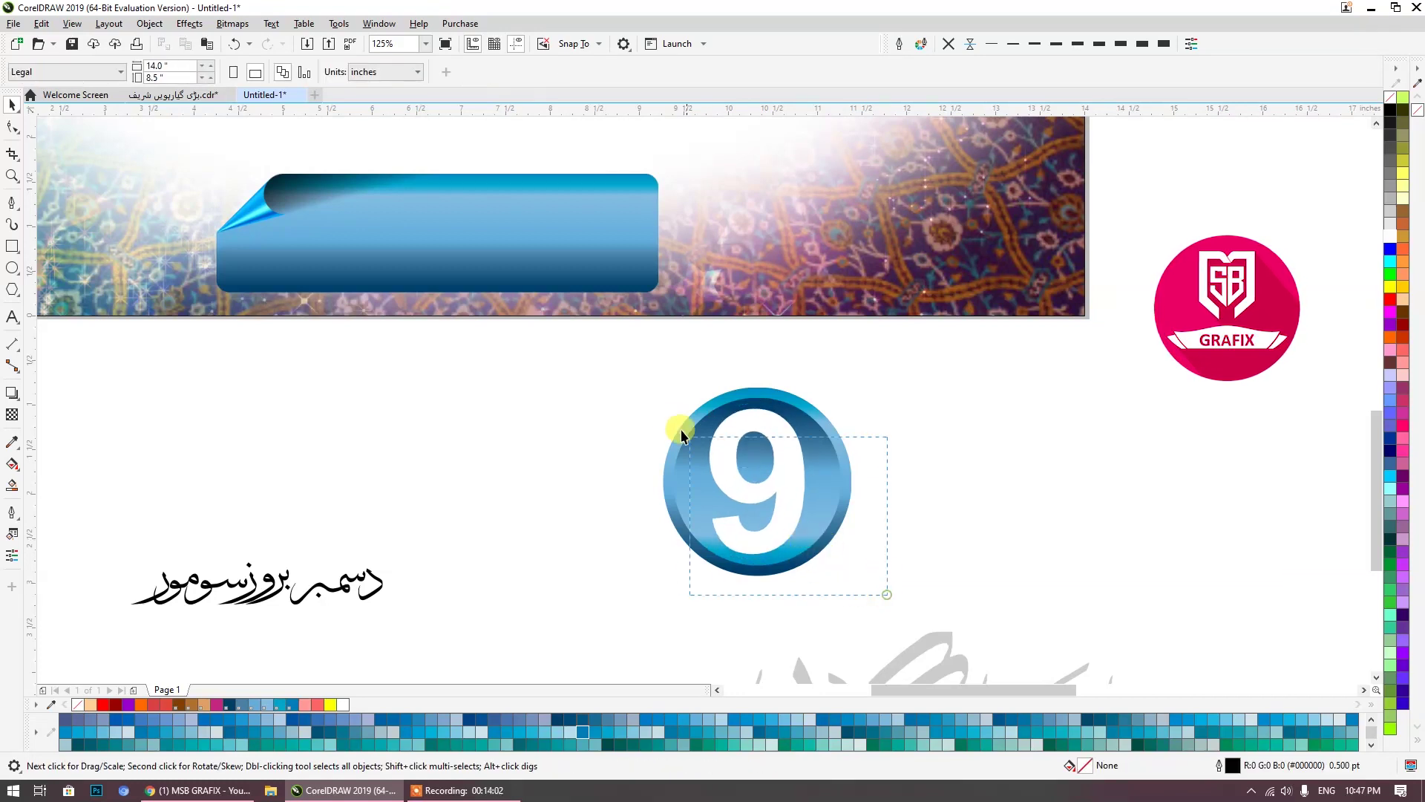
Step: Group the 9 with its circles, scale the button to 1.417 inches, and place it over the curled rectangle's right end
drag(682, 435, 584, 355)
key(ctrl+g)
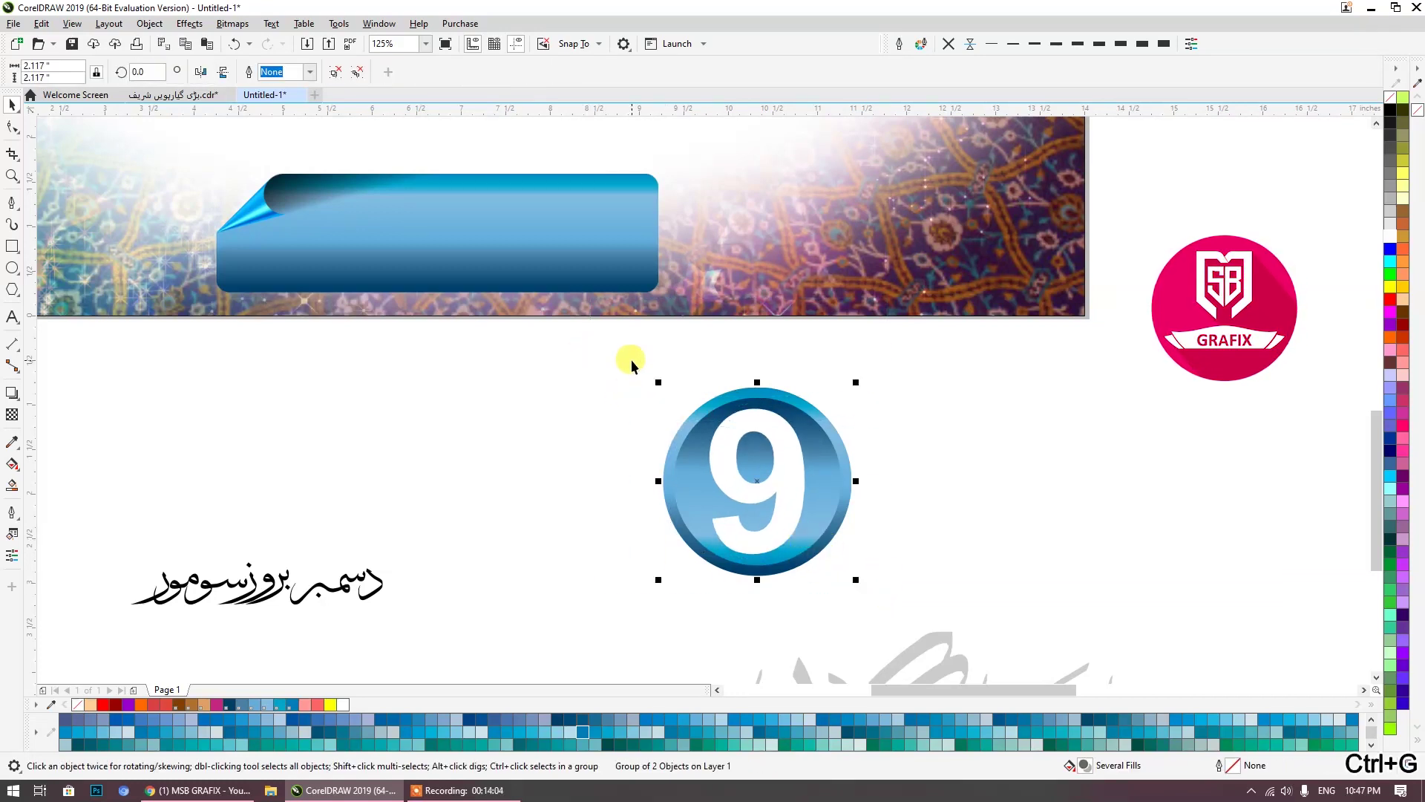
drag(793, 490, 750, 245)
drag(814, 335, 780, 318)
drag(723, 252, 696, 256)
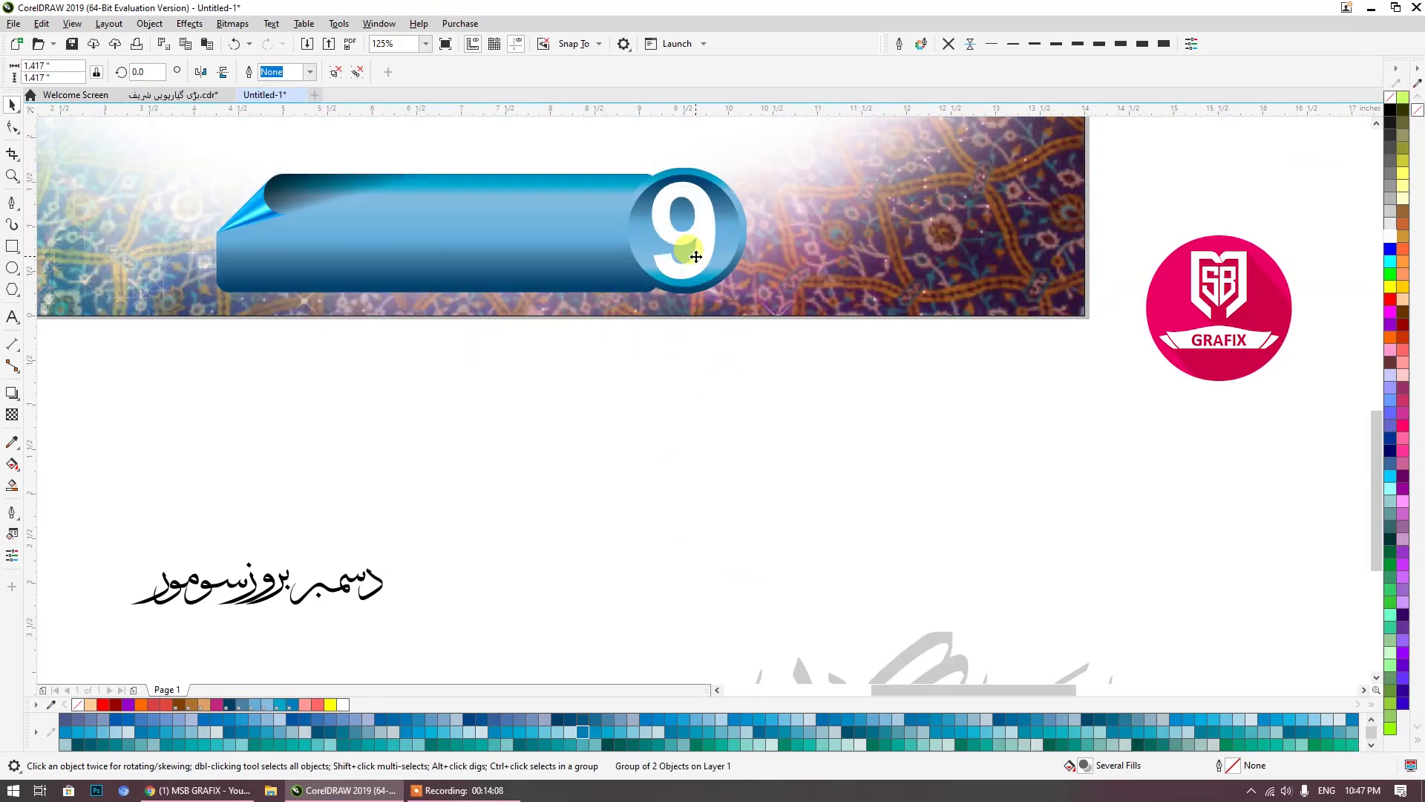
shift+click(534, 256)
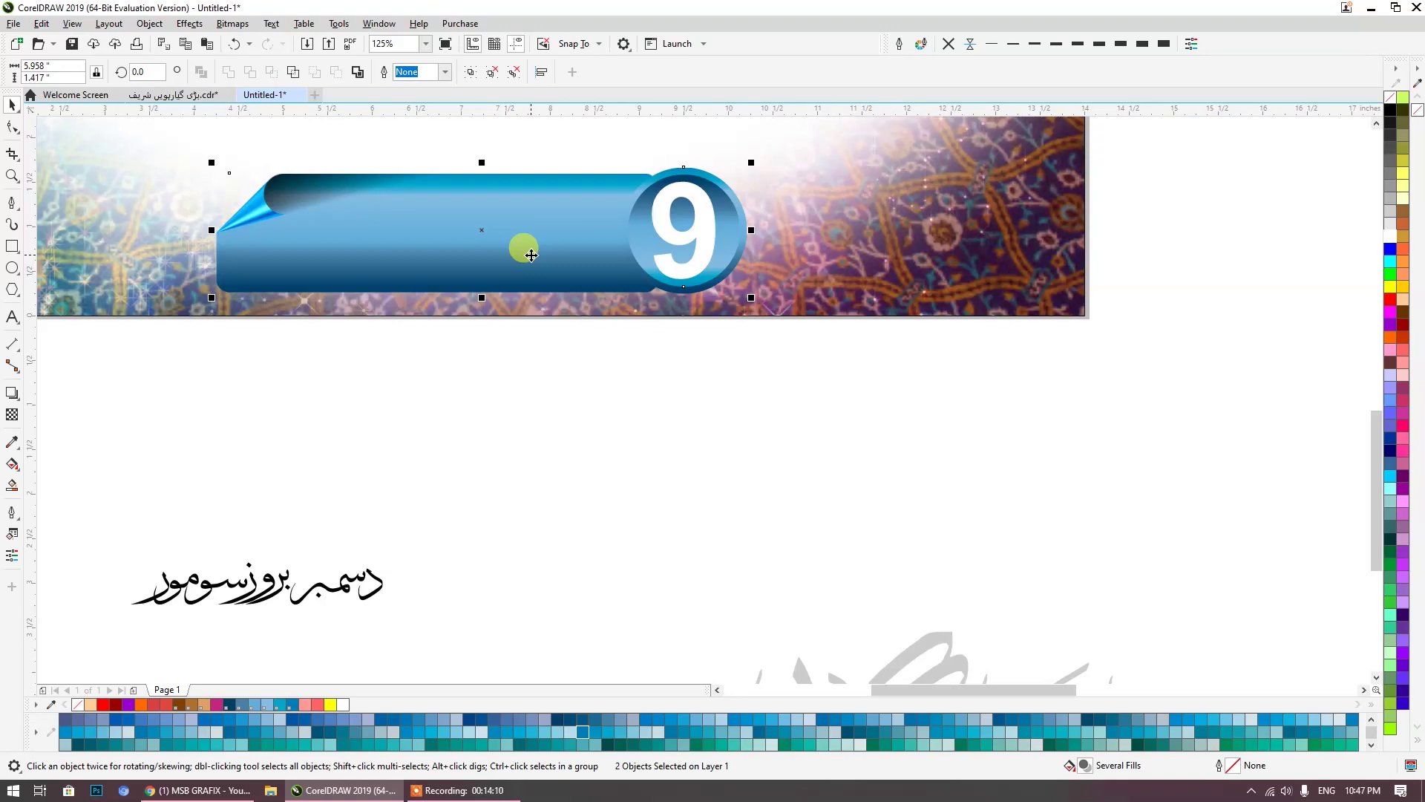
click(643, 451)
Step: Redirect the outer ring's gradient diagonally and shorten it near the upper right edge, leaving most of the ring solid blue
scroll(638, 219, up, 2)
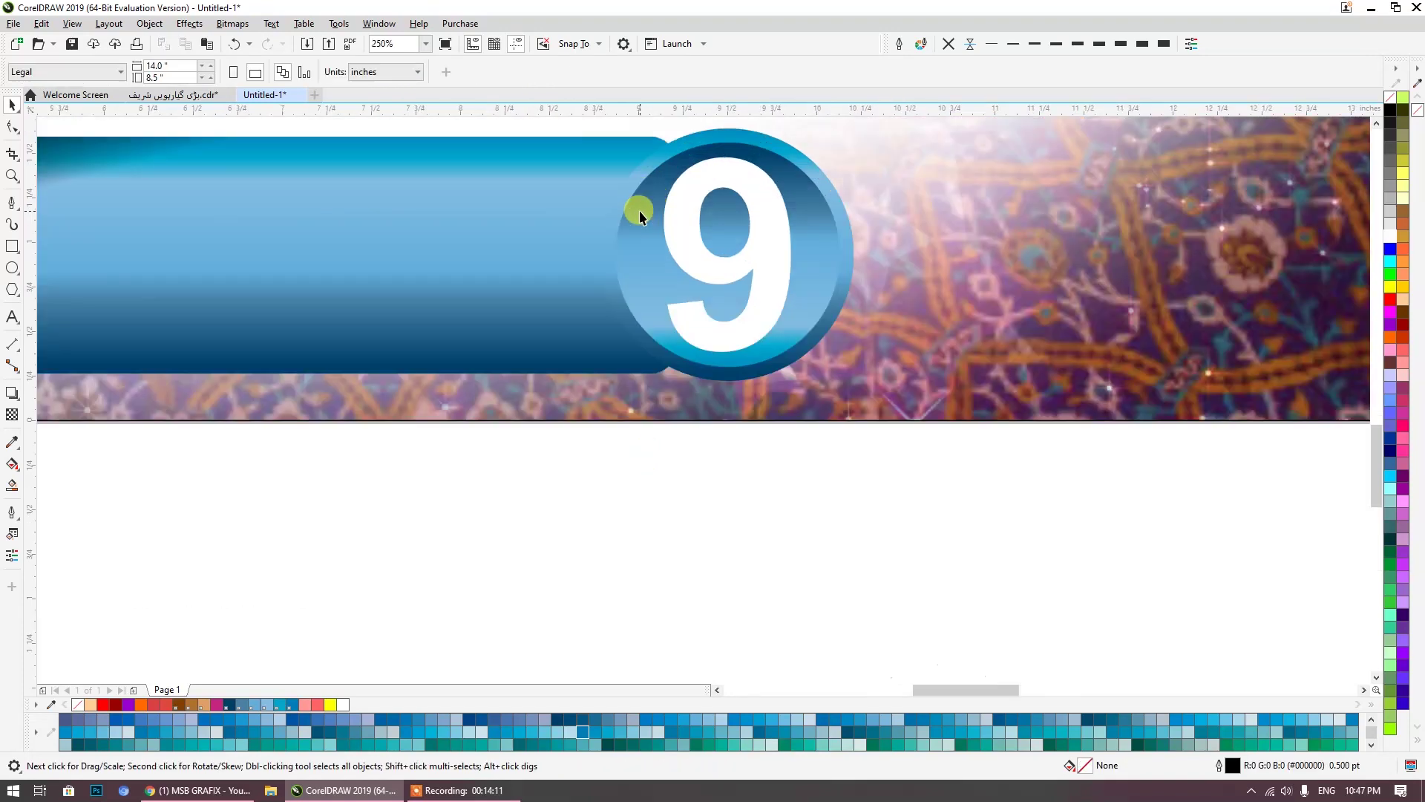
click(705, 141)
ctrl+click(705, 139)
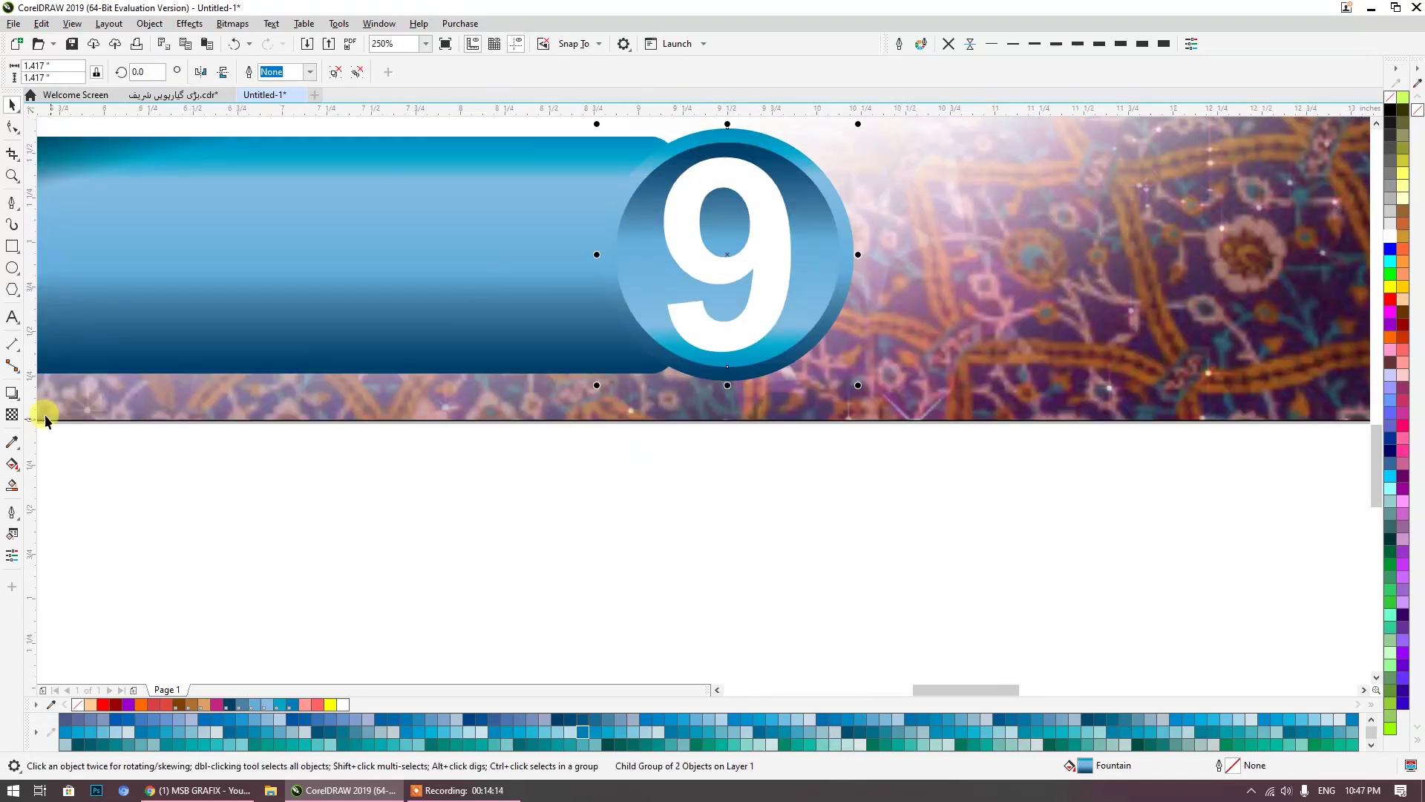
click(12, 464)
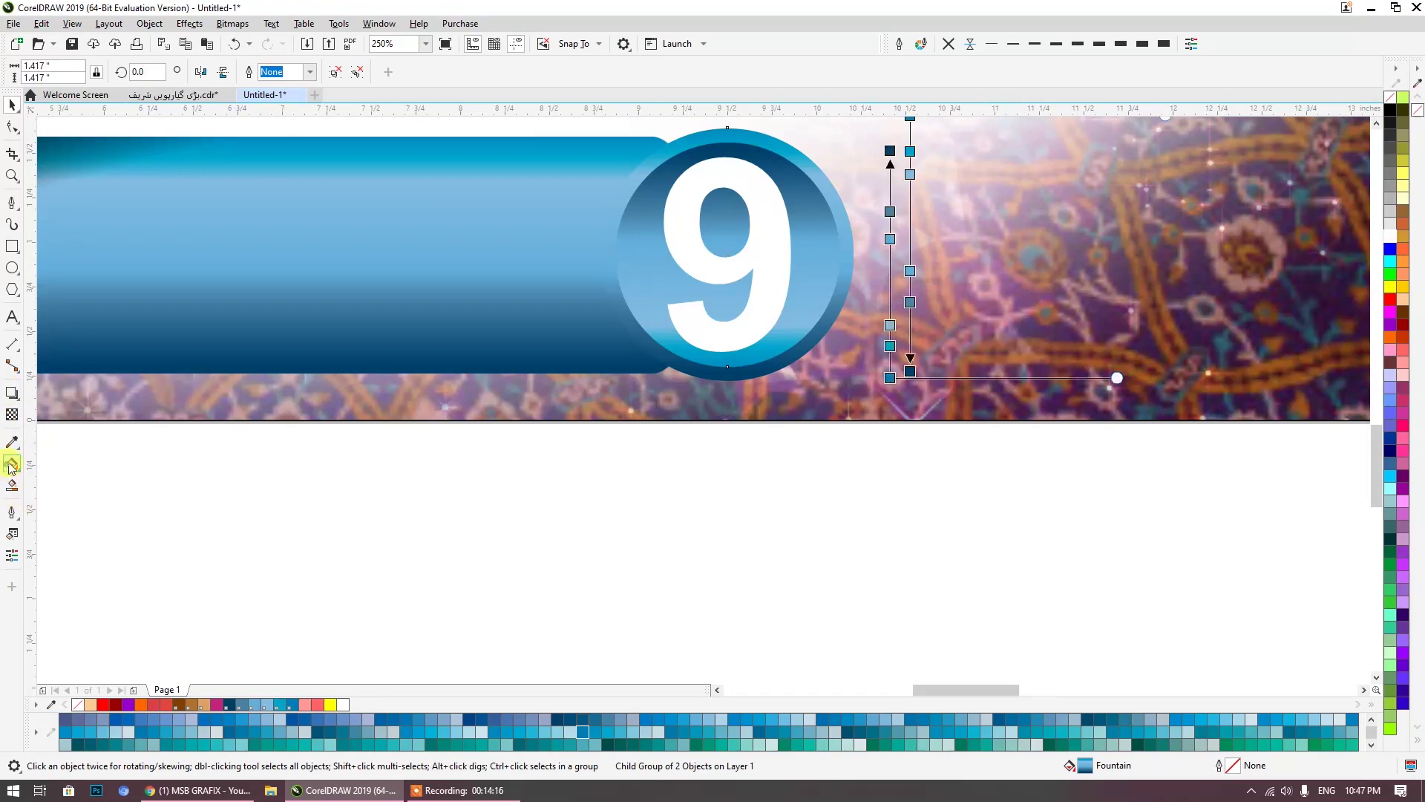
click(834, 206)
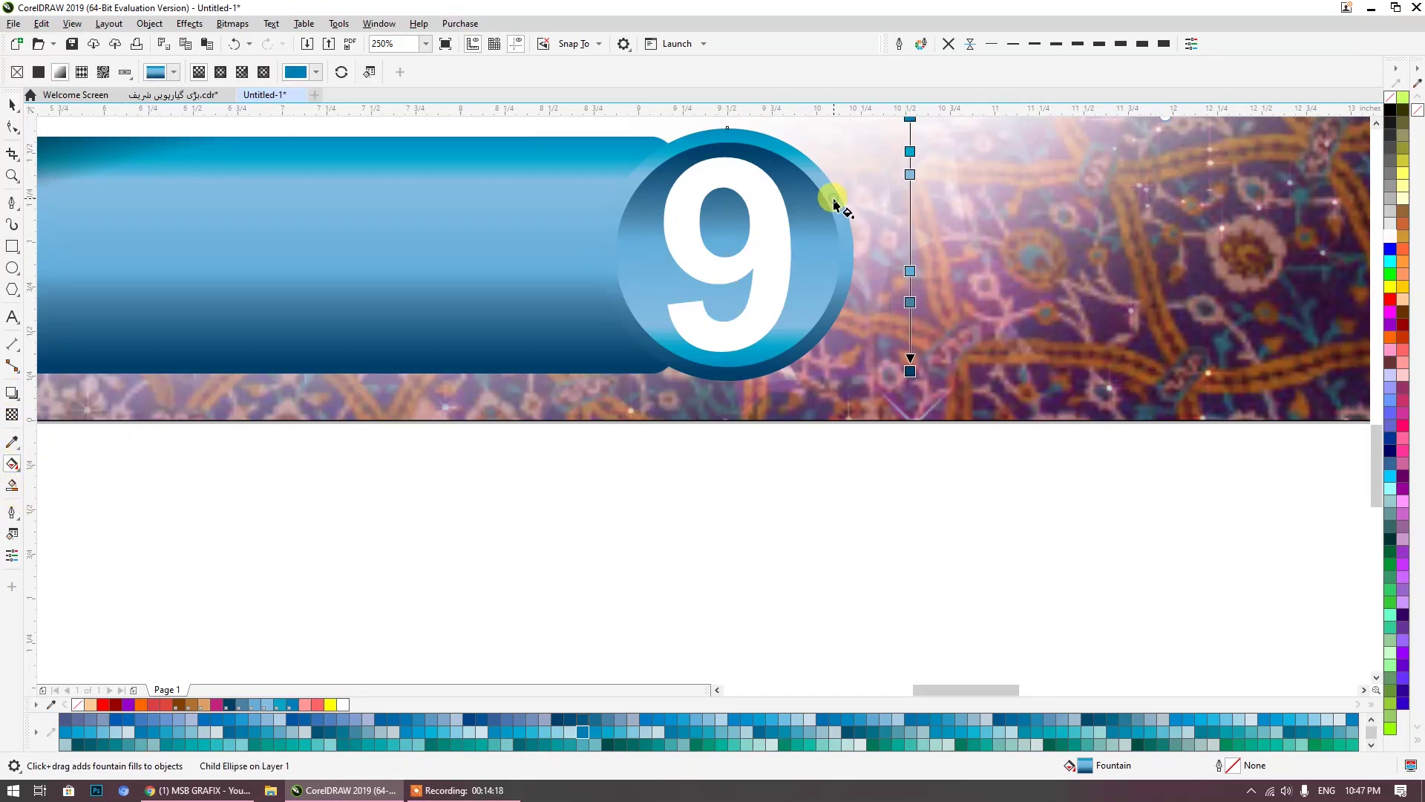
drag(849, 164, 636, 445)
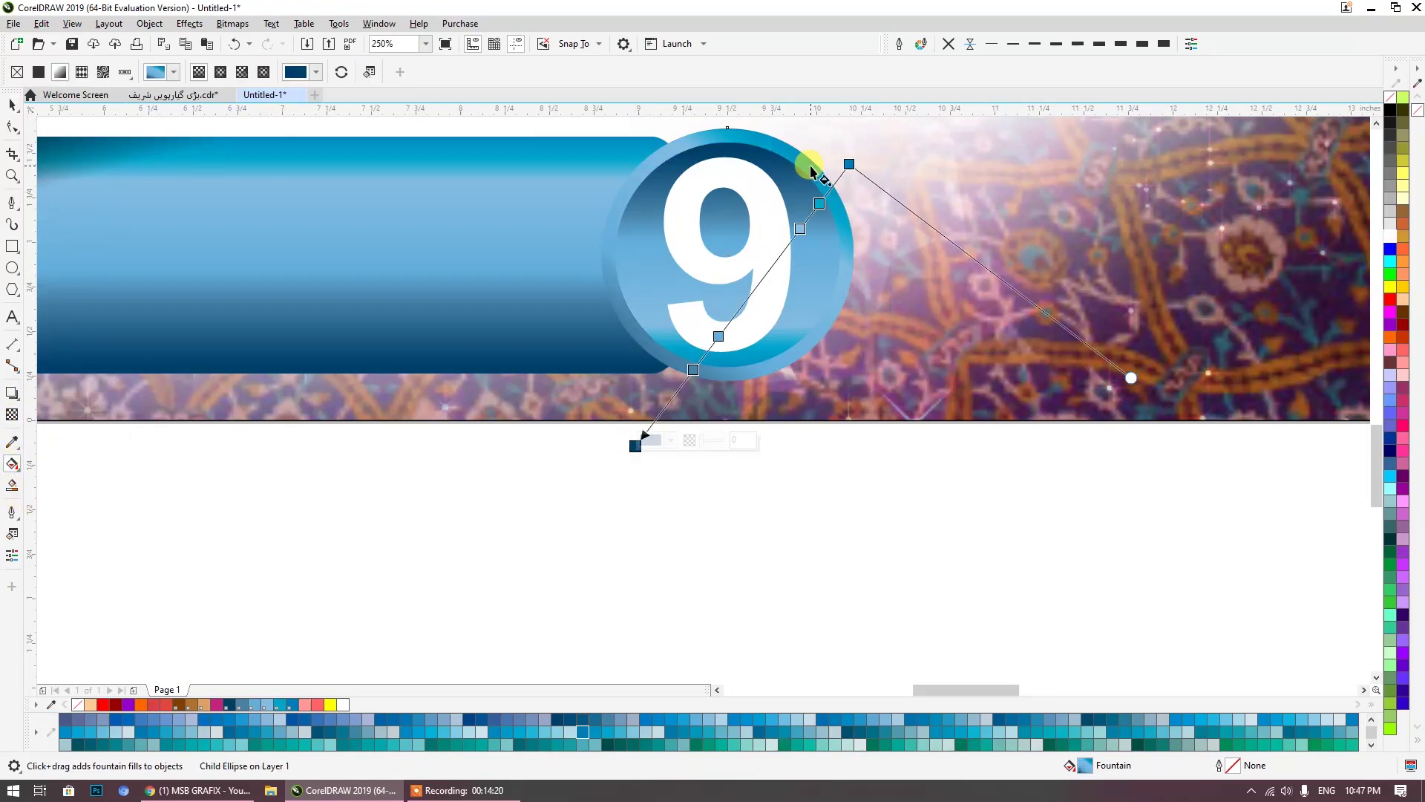
drag(831, 134, 758, 246)
drag(855, 343, 894, 128)
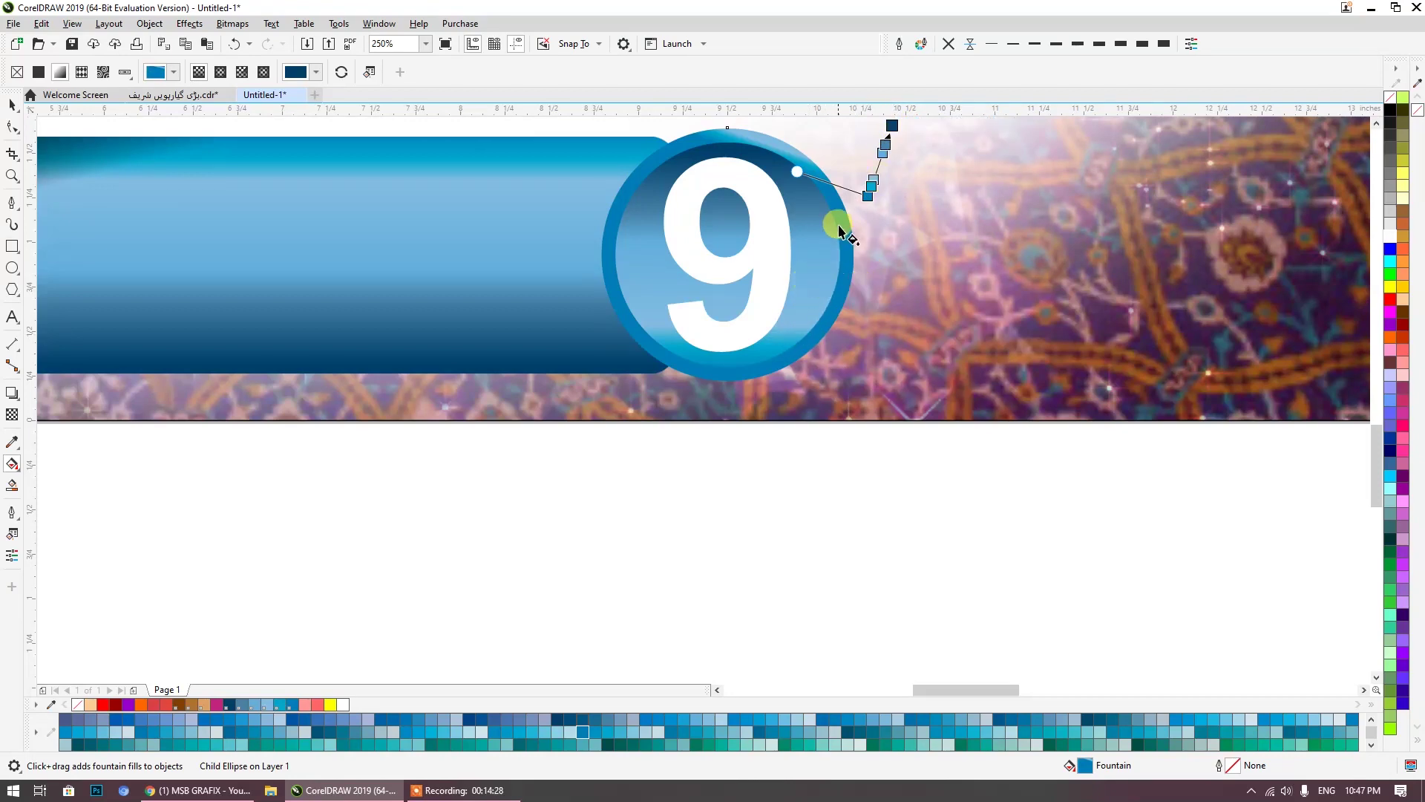
Step: Give the inner circle the same short blue gradient and mirror that circle both horizontally and vertically
click(804, 226)
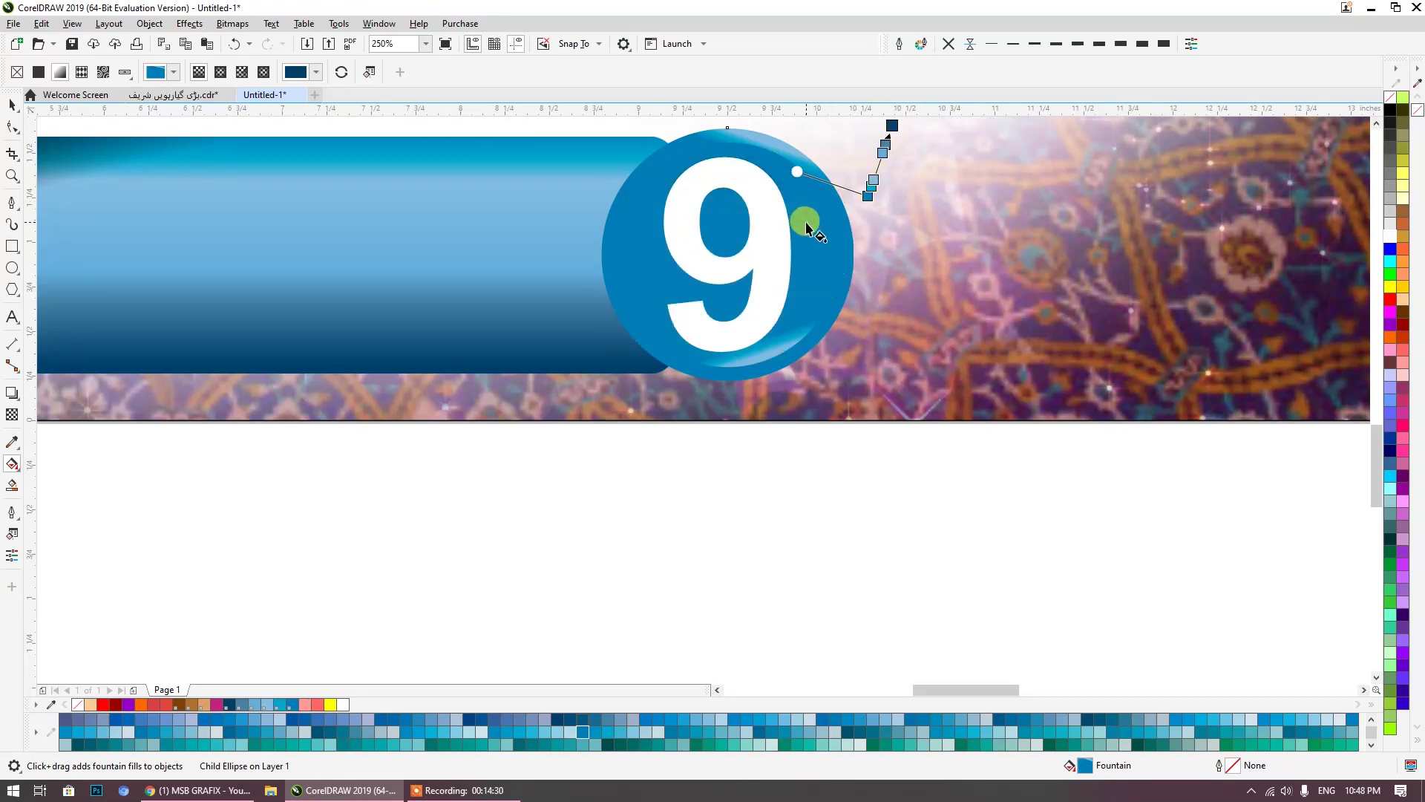
click(807, 227)
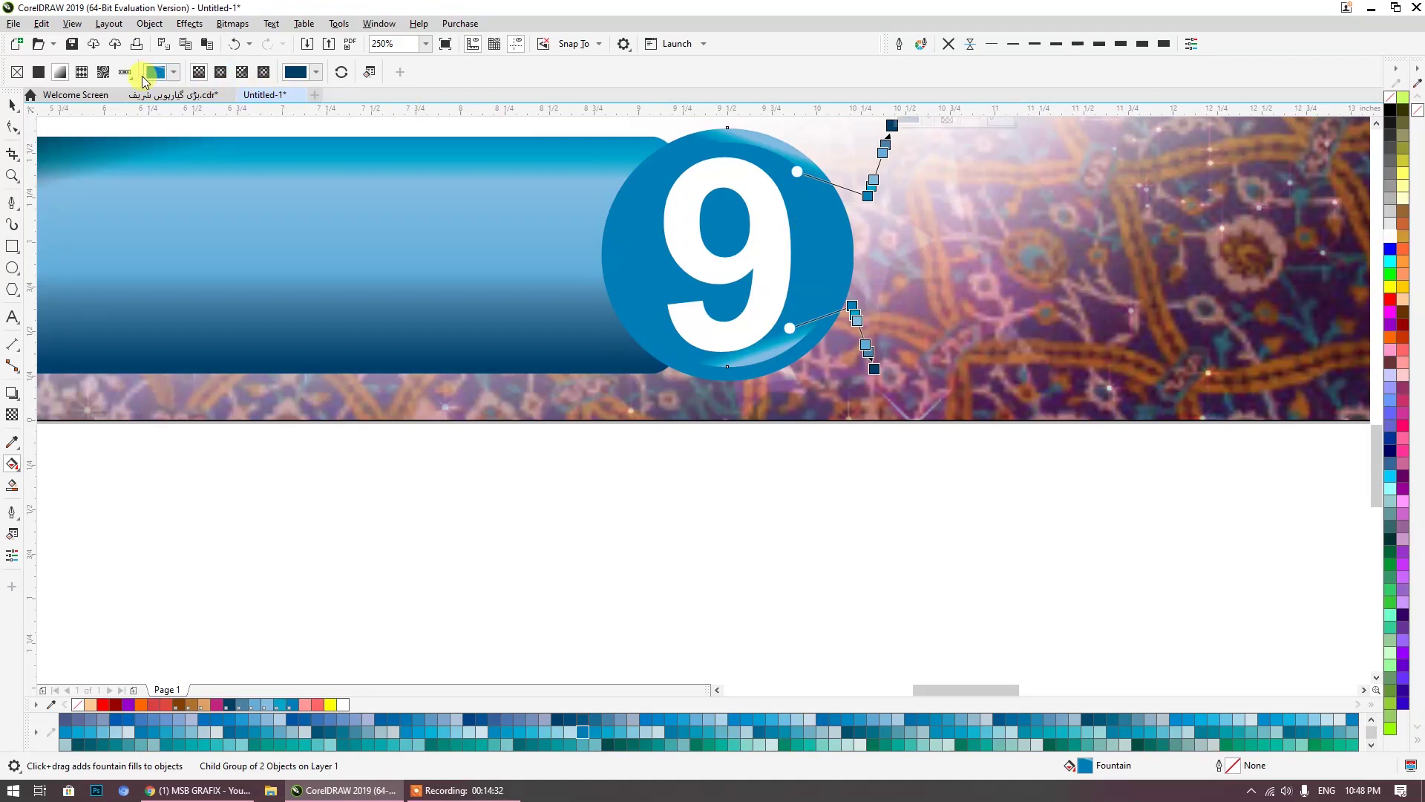
click(13, 105)
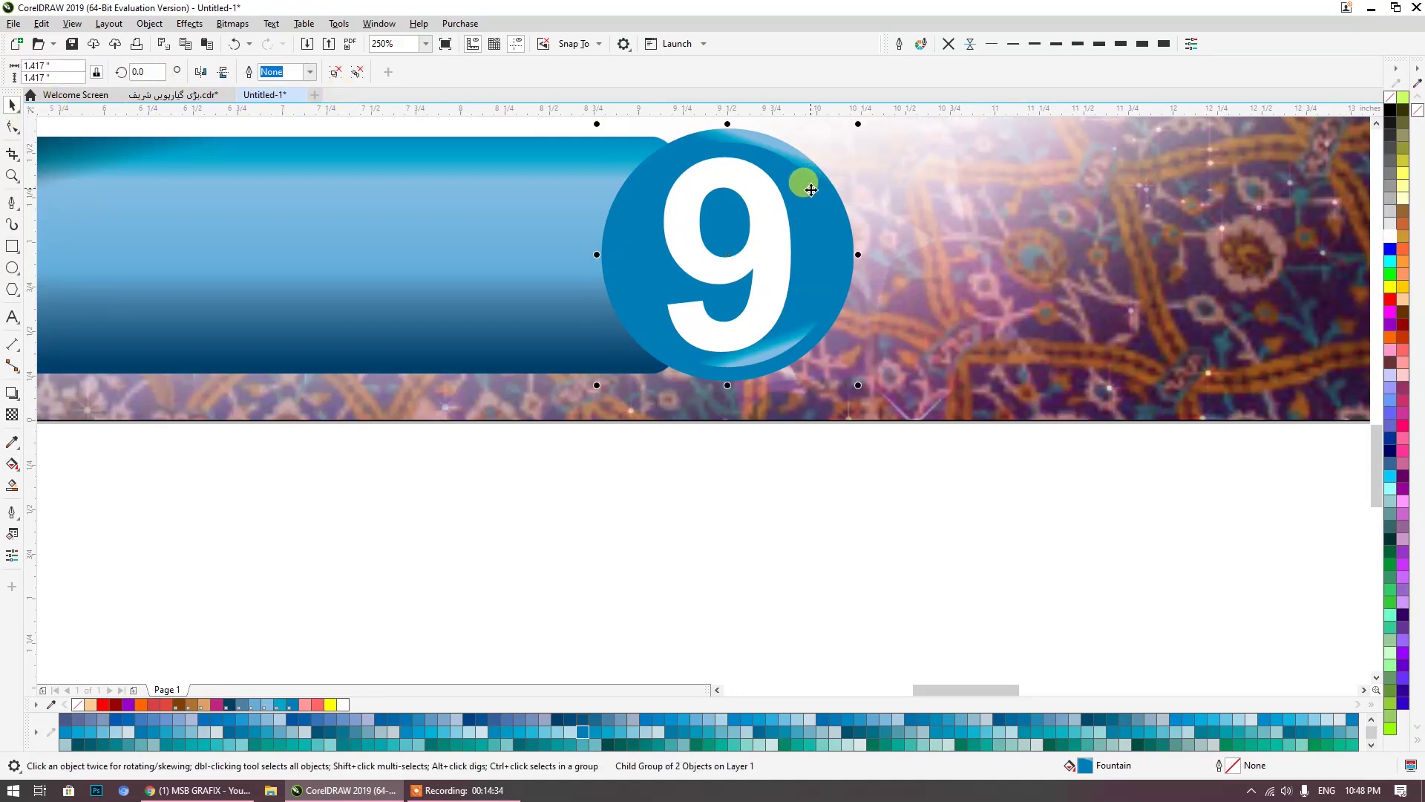
ctrl+click(811, 190)
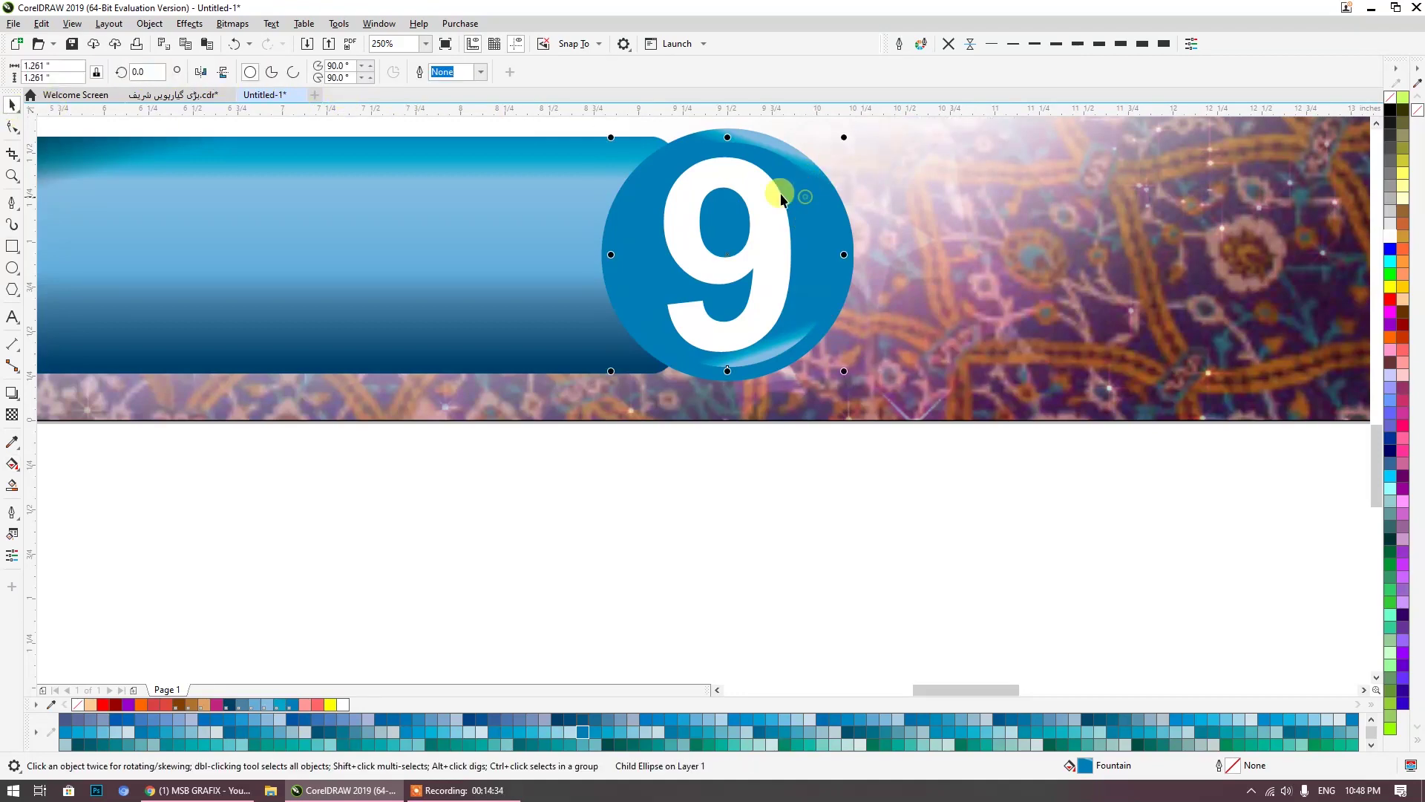
click(201, 72)
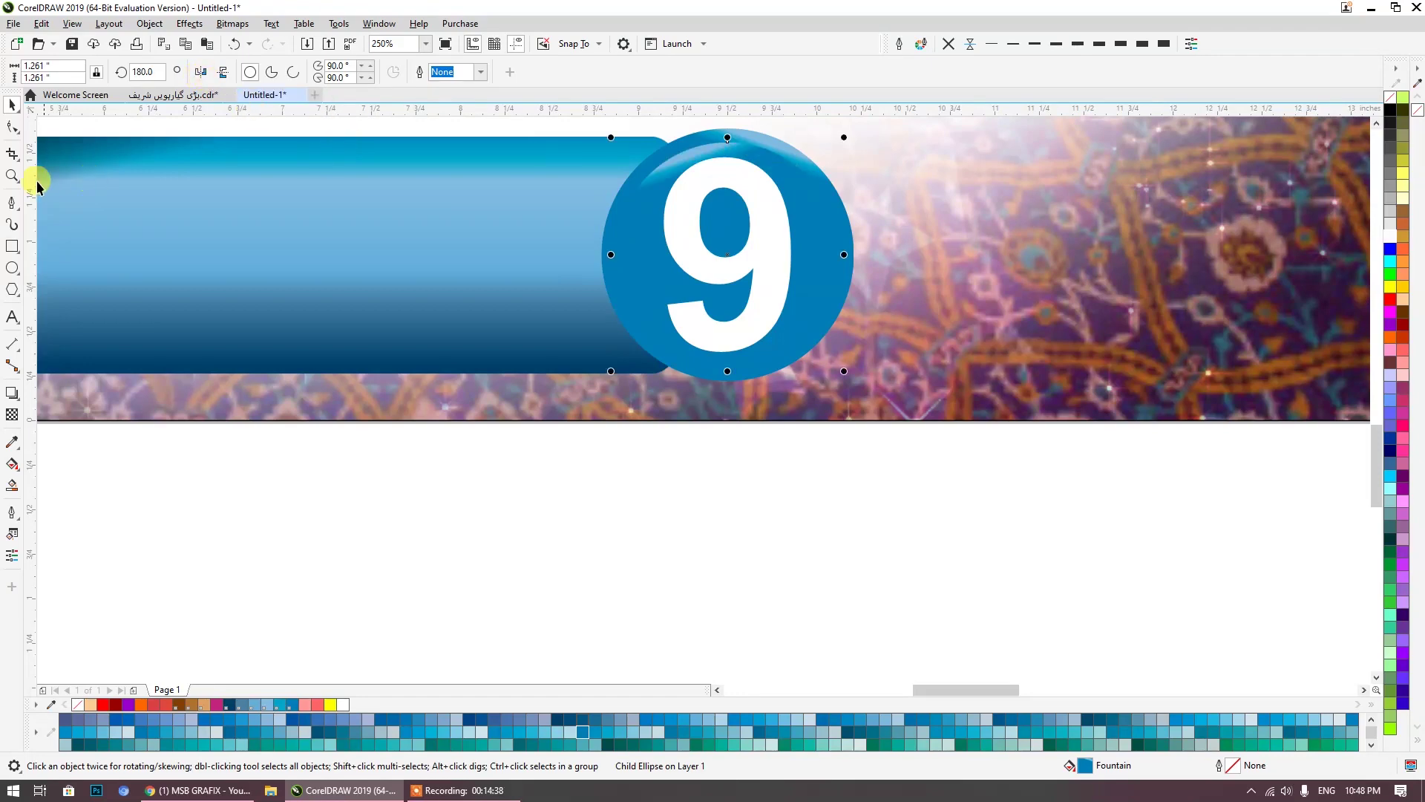
Step: Stretch and shift the inner circle's gradient diagonally, running from dark blue at its upper left to light blue at its lower right
click(13, 466)
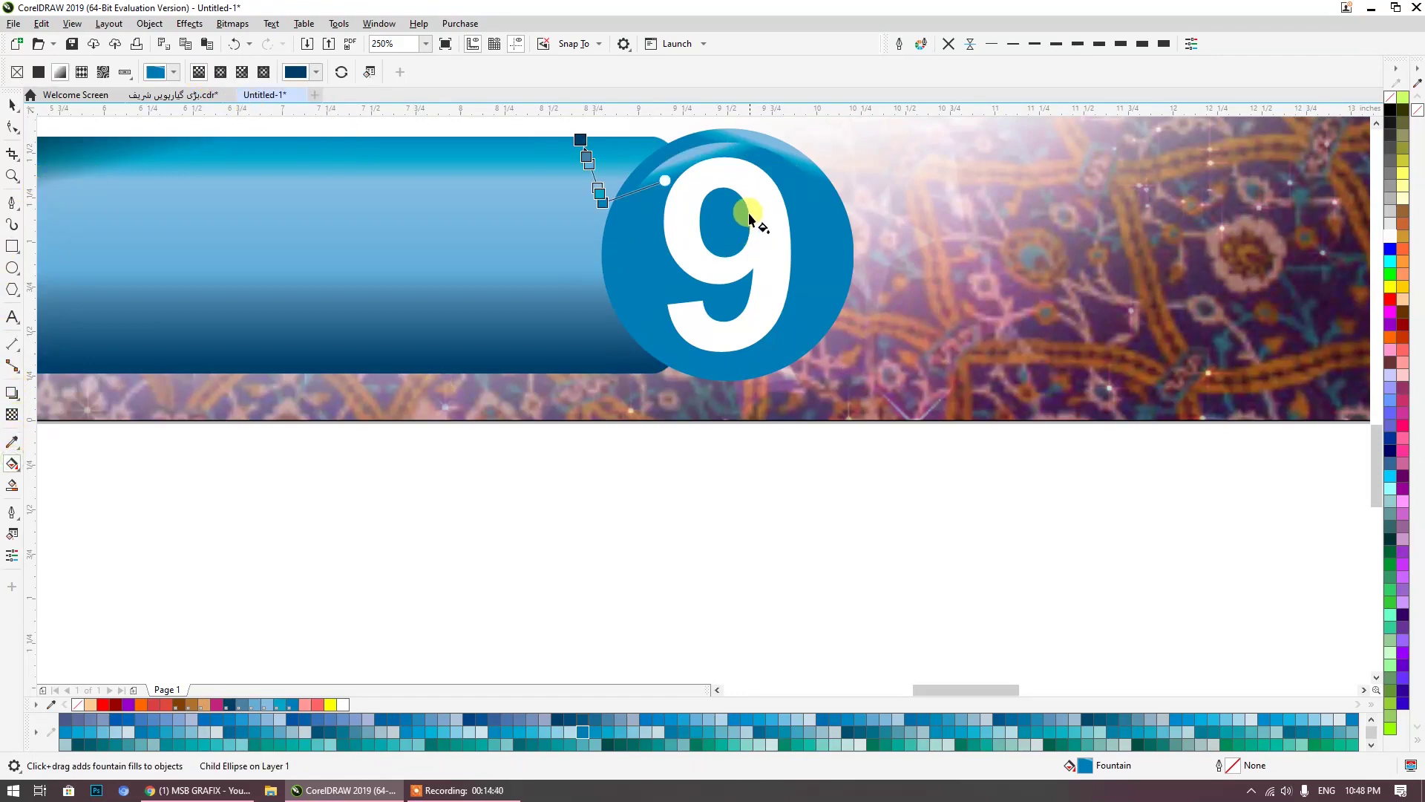
drag(592, 197, 744, 427)
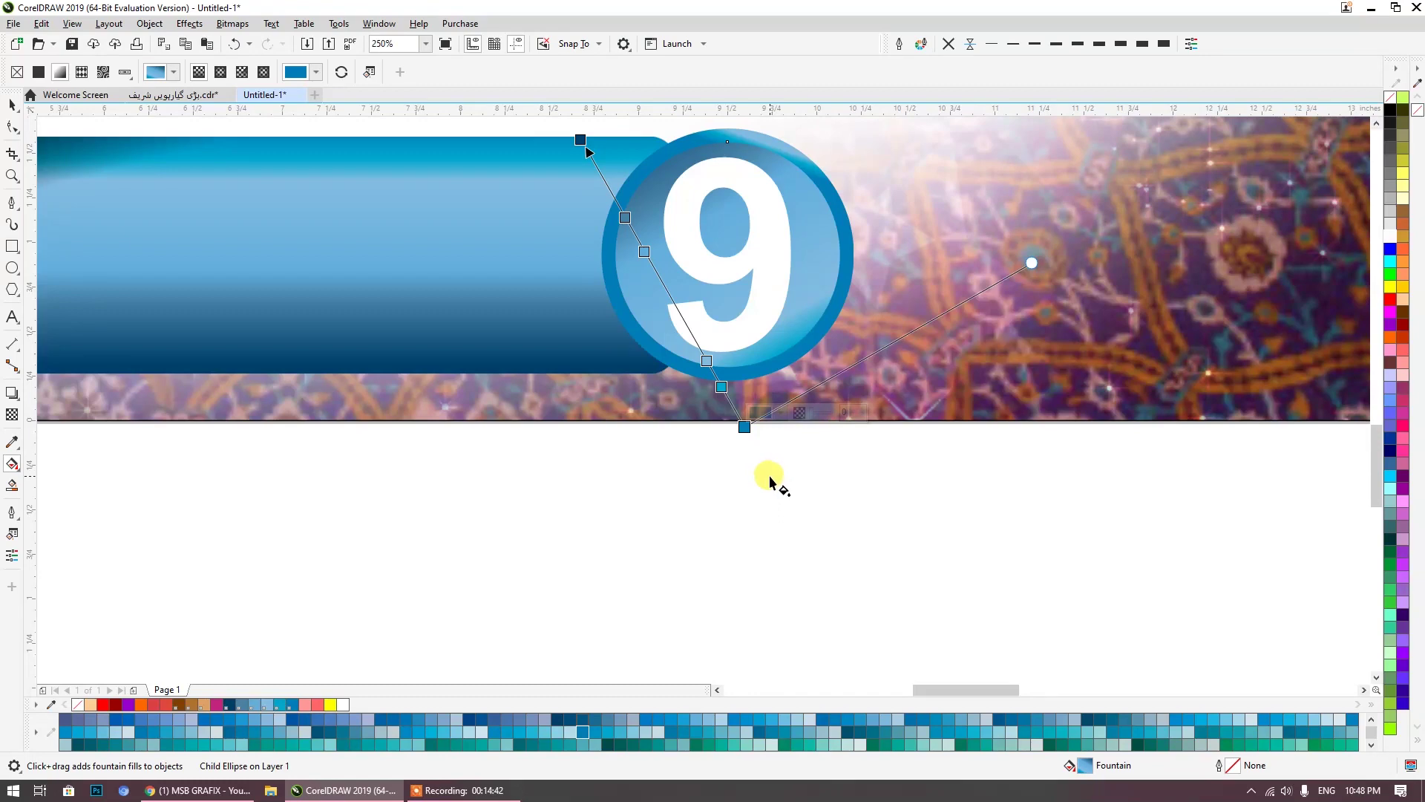
drag(667, 285, 734, 318)
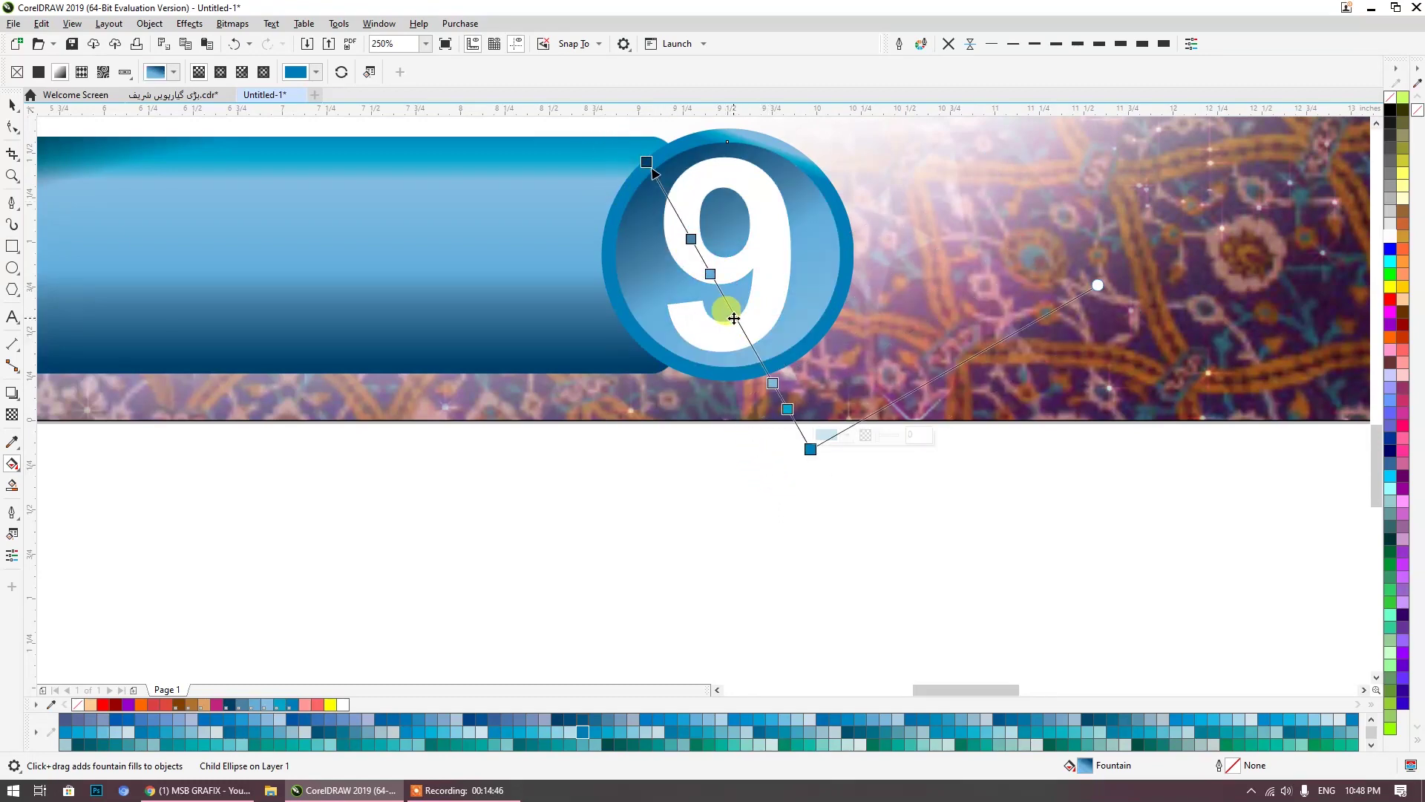
click(12, 104)
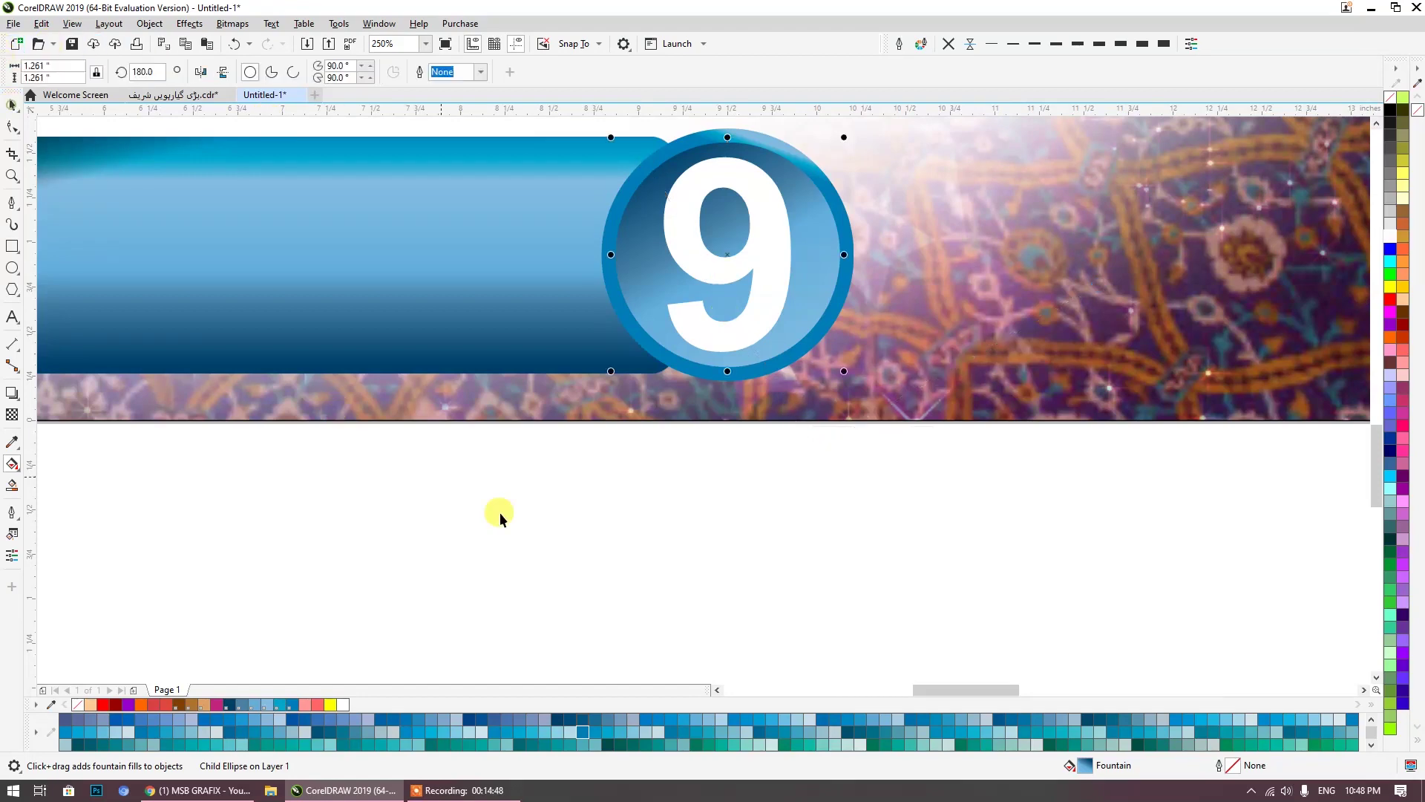
click(525, 529)
Step: Fill the black Urdu date lettering below the page white and centre it on the curled rectangle
scroll(737, 443, down, 2)
click(592, 369)
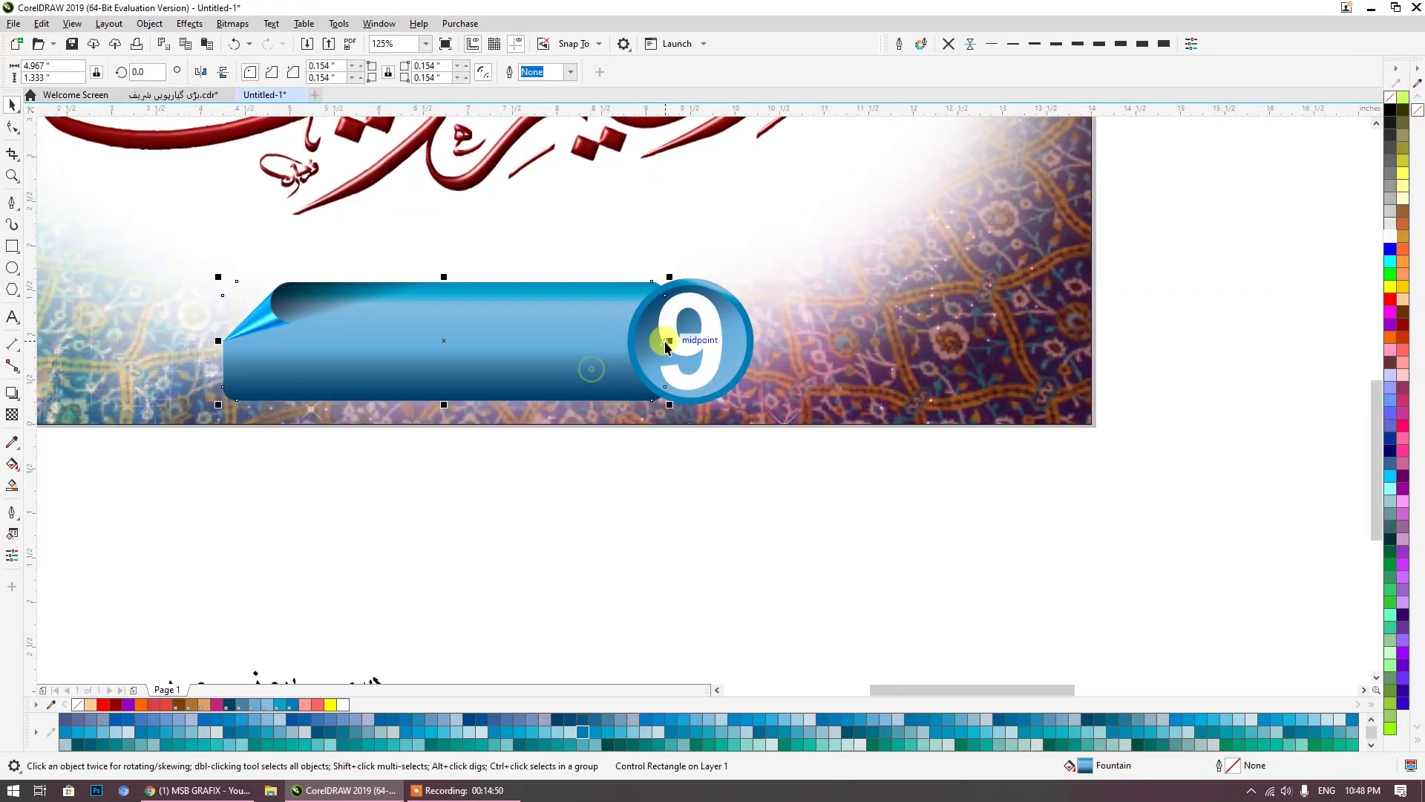
click(672, 472)
scroll(657, 474, down, 1)
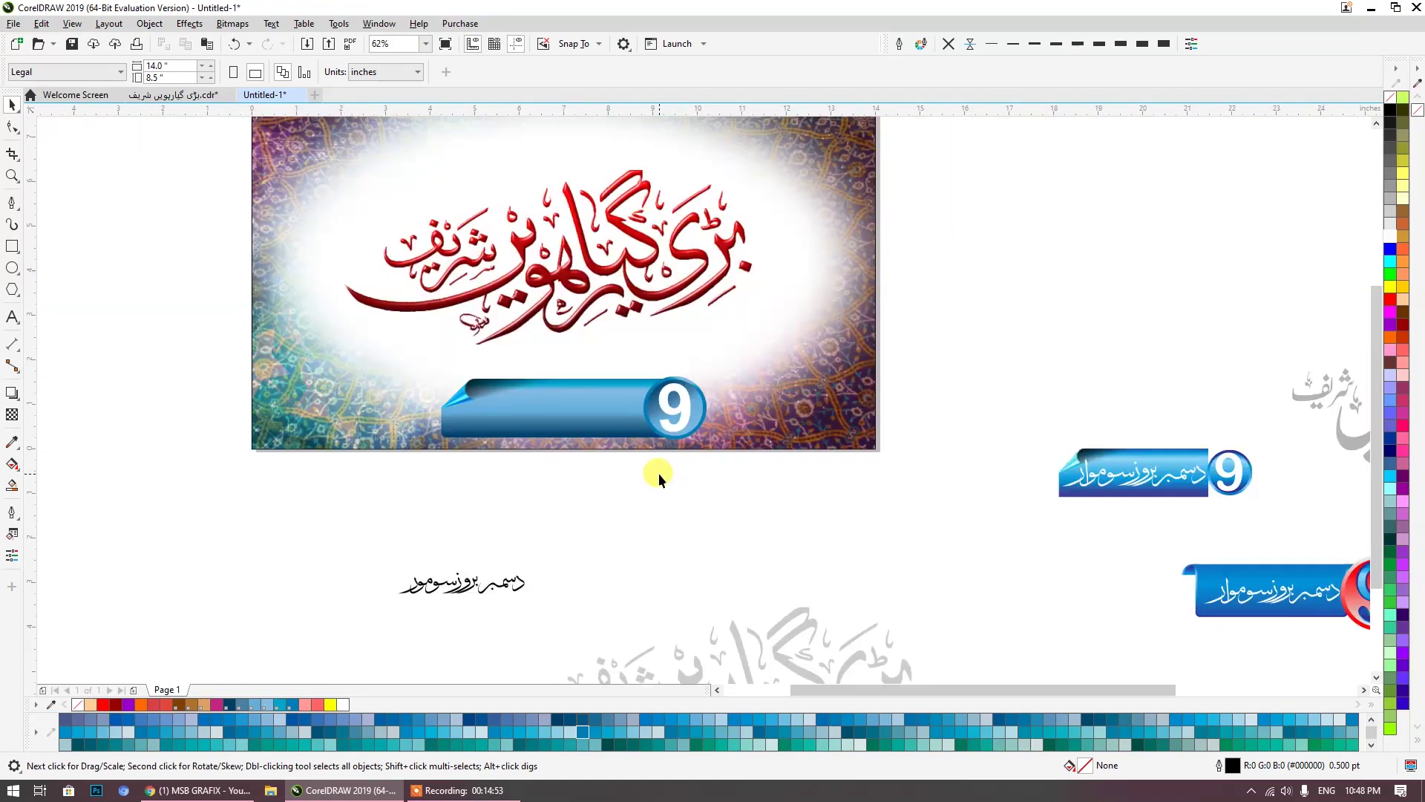
click(499, 586)
click(1389, 235)
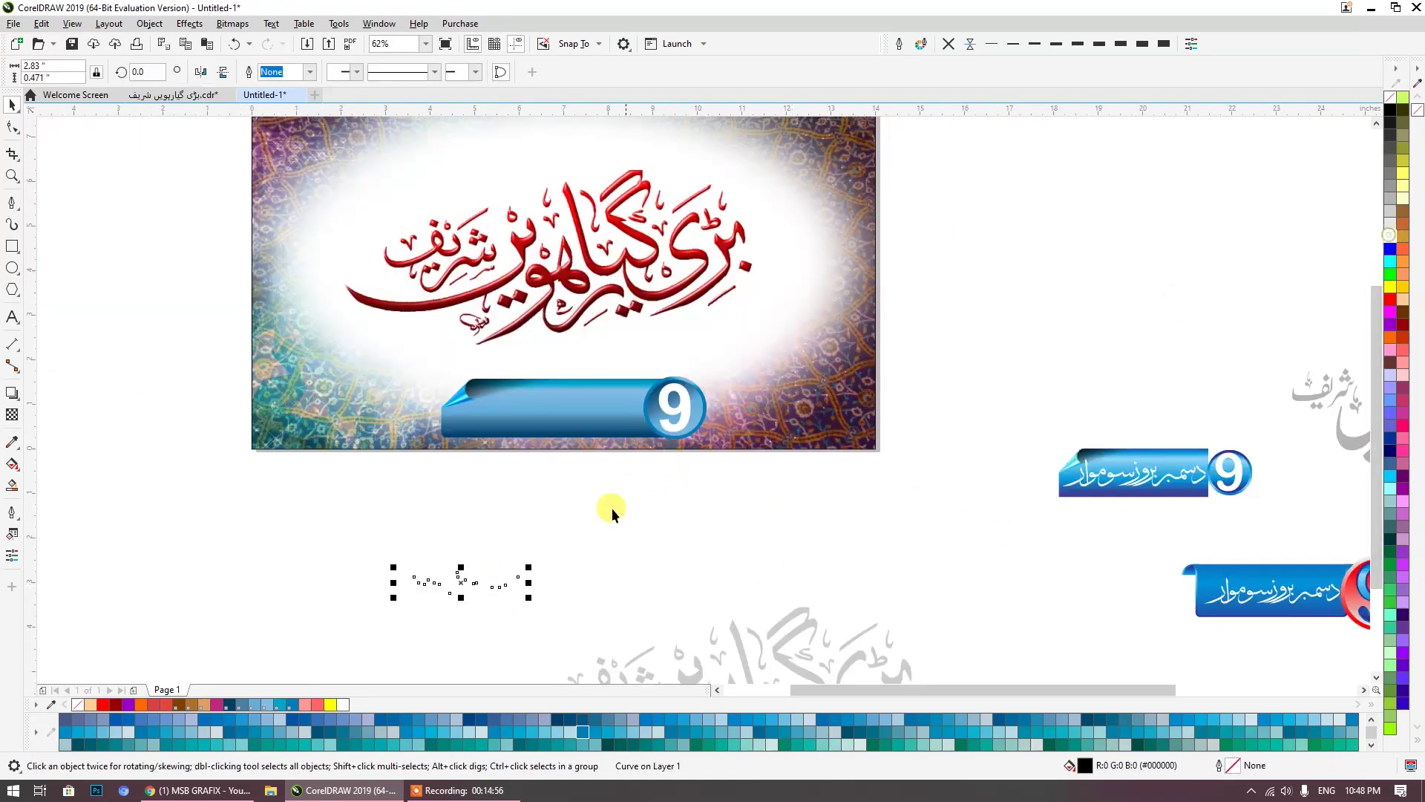
shift+click(539, 436)
key(c)
key(e)
key(Escape)
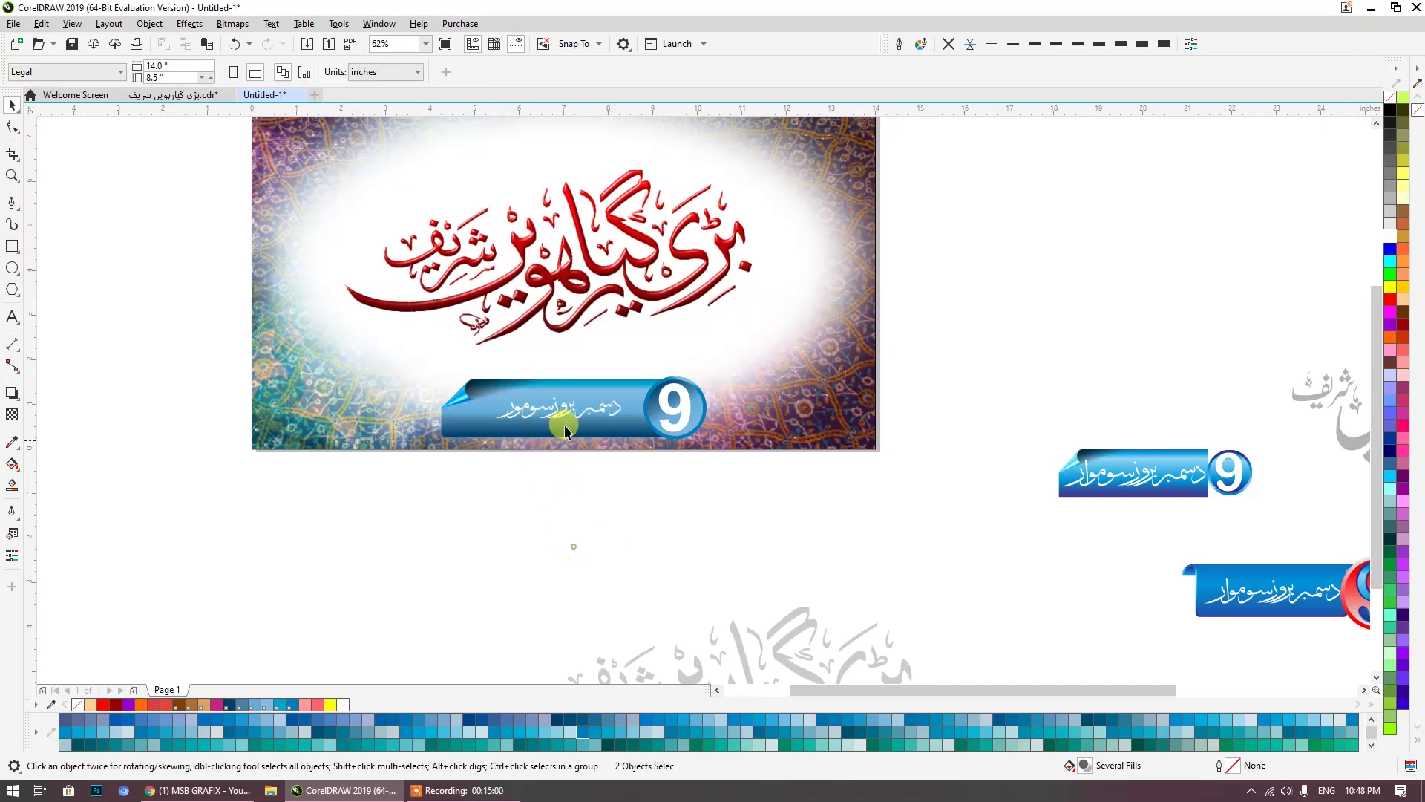
Step: Enlarge and reposition the white date lettering to fill the curled rectangle between the page curl and the number button
scroll(518, 414, up, 5)
click(486, 422)
drag(392, 423, 271, 490)
drag(771, 445, 741, 496)
key(Escape)
scroll(634, 502, down, 5)
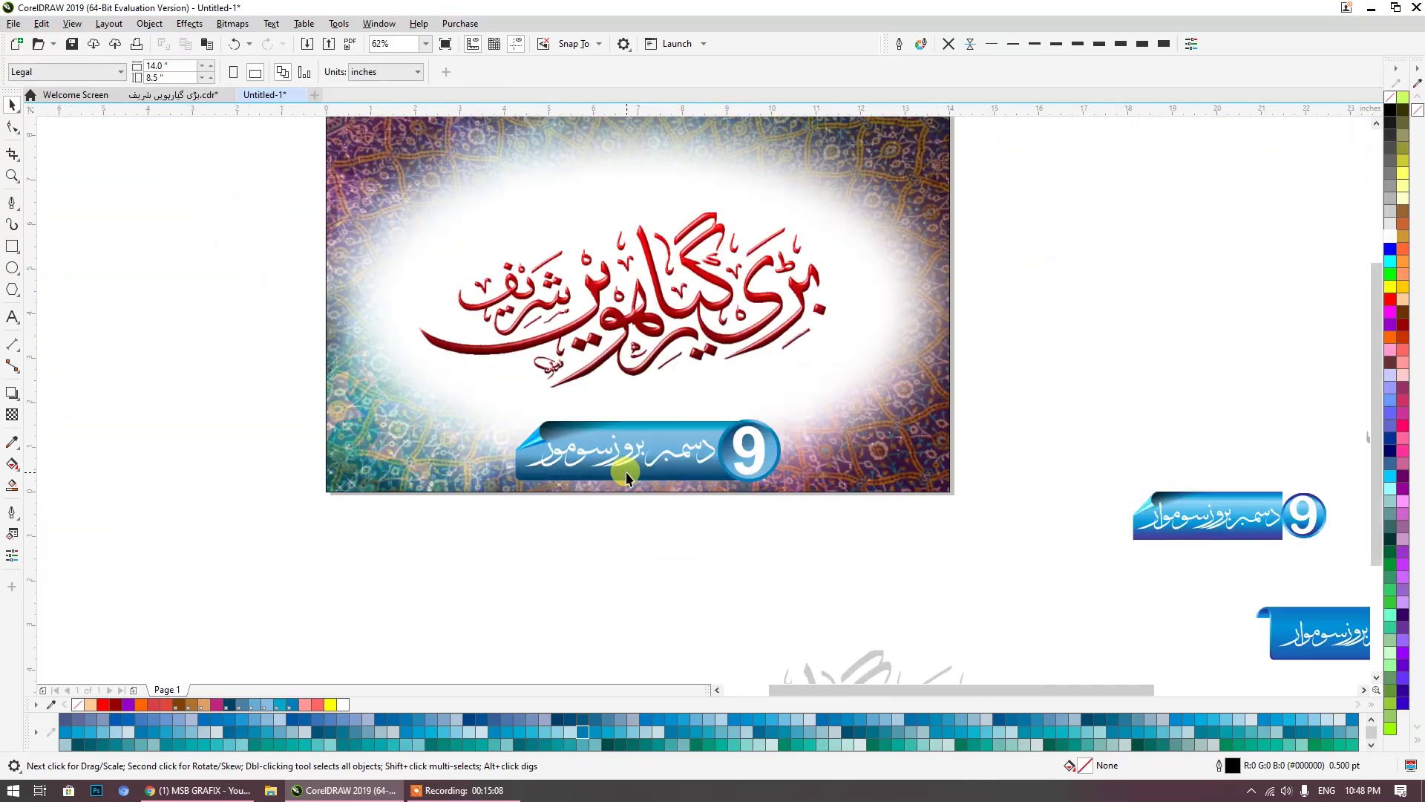
scroll(643, 503, down, 1)
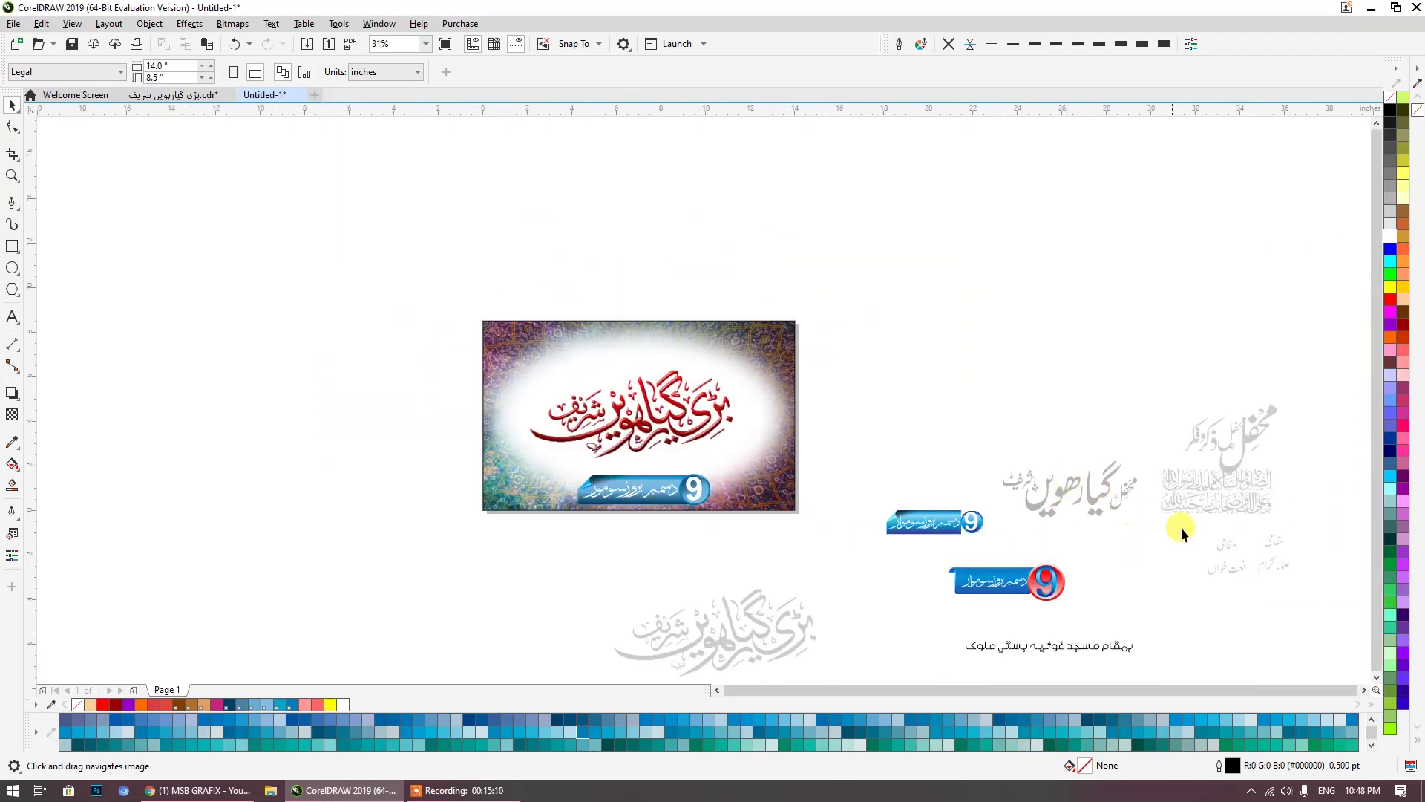
Step: Move the grey محفل ذکر و فکر lettering onto the banner above the title's end word and fill it black
click(1103, 494)
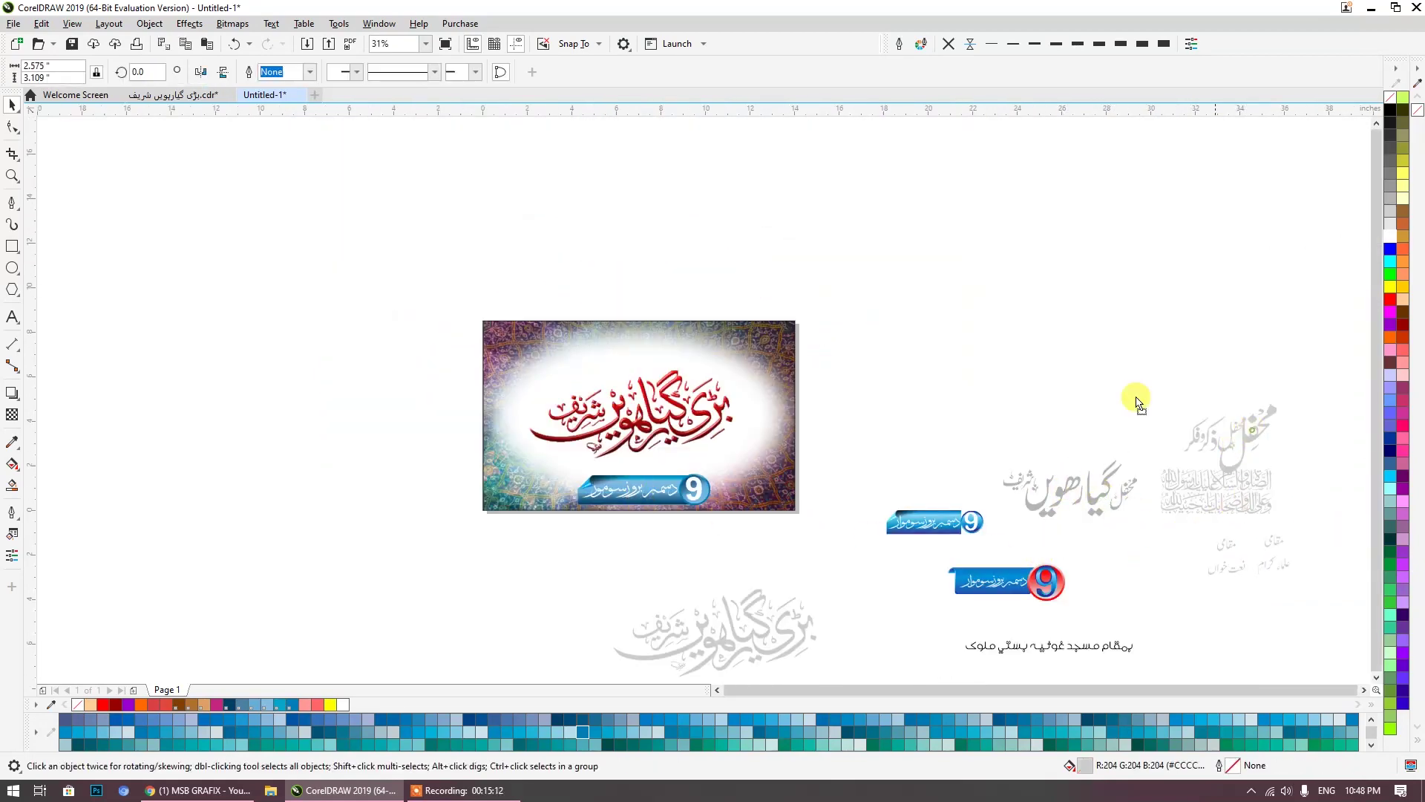
drag(1233, 426, 1041, 350)
drag(1214, 444, 575, 375)
scroll(558, 397, up, 1)
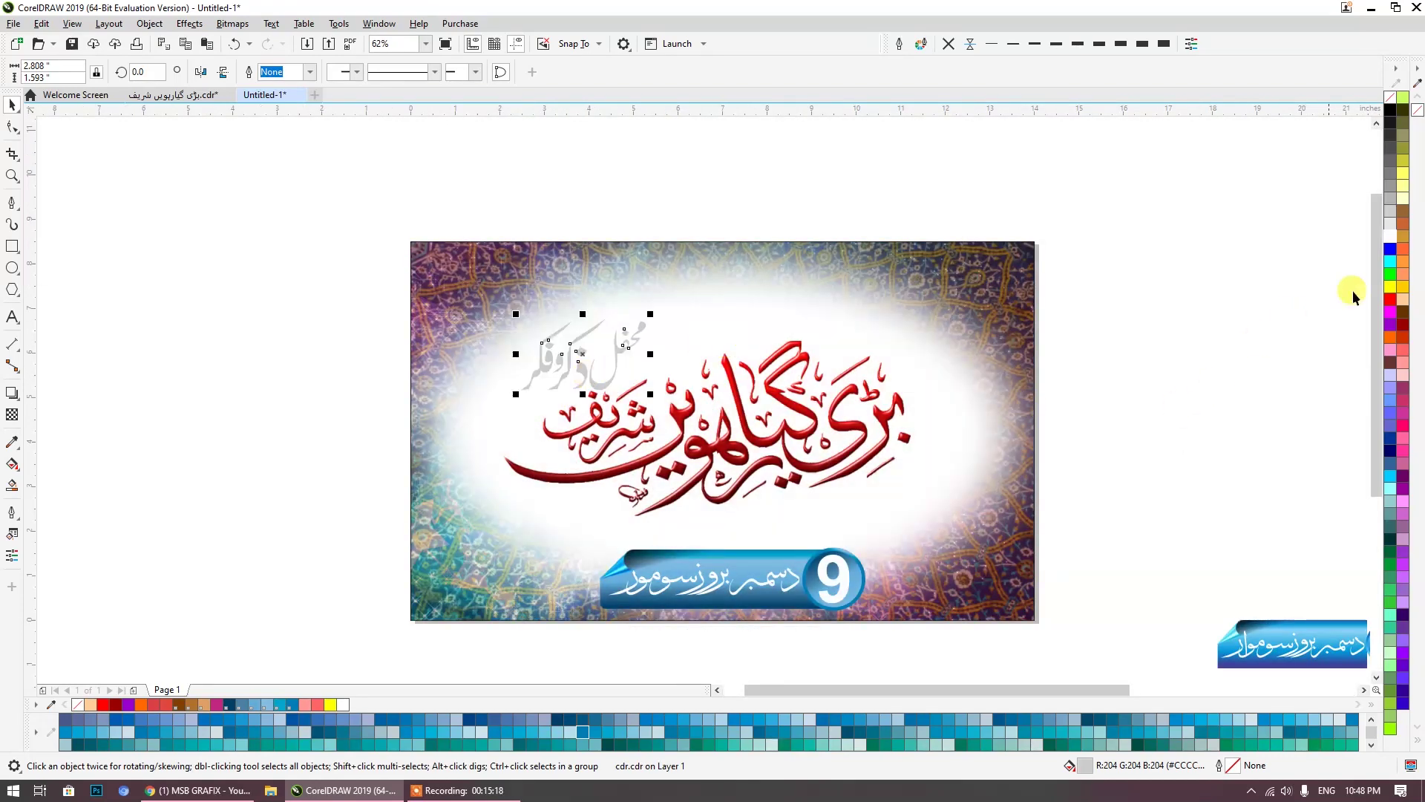
click(1391, 110)
scroll(996, 384, down, 1)
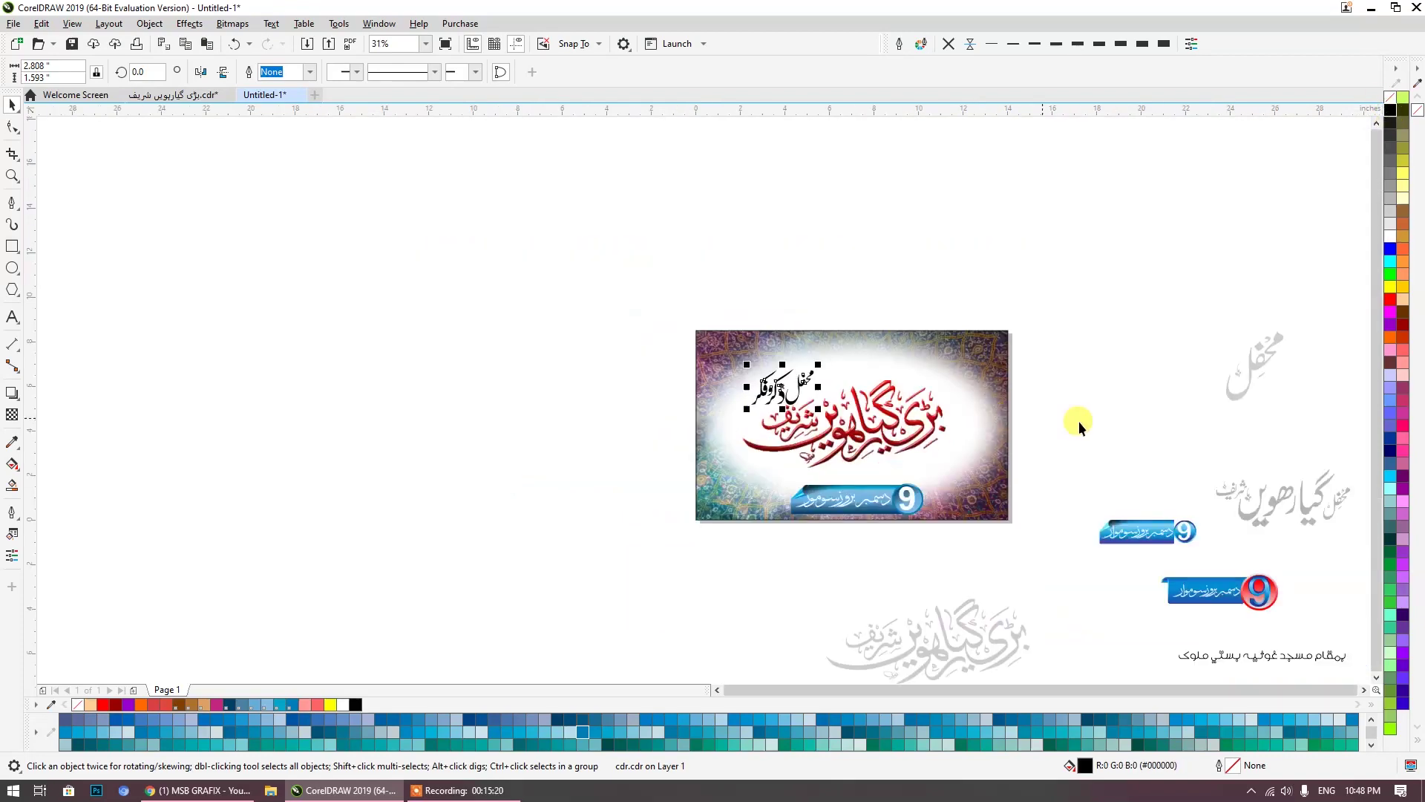
Step: Move the grey محفل lettering onto the banner beside the start of the red title and fill it black
drag(1231, 398, 943, 475)
click(1390, 112)
drag(1171, 296, 866, 254)
click(1094, 519)
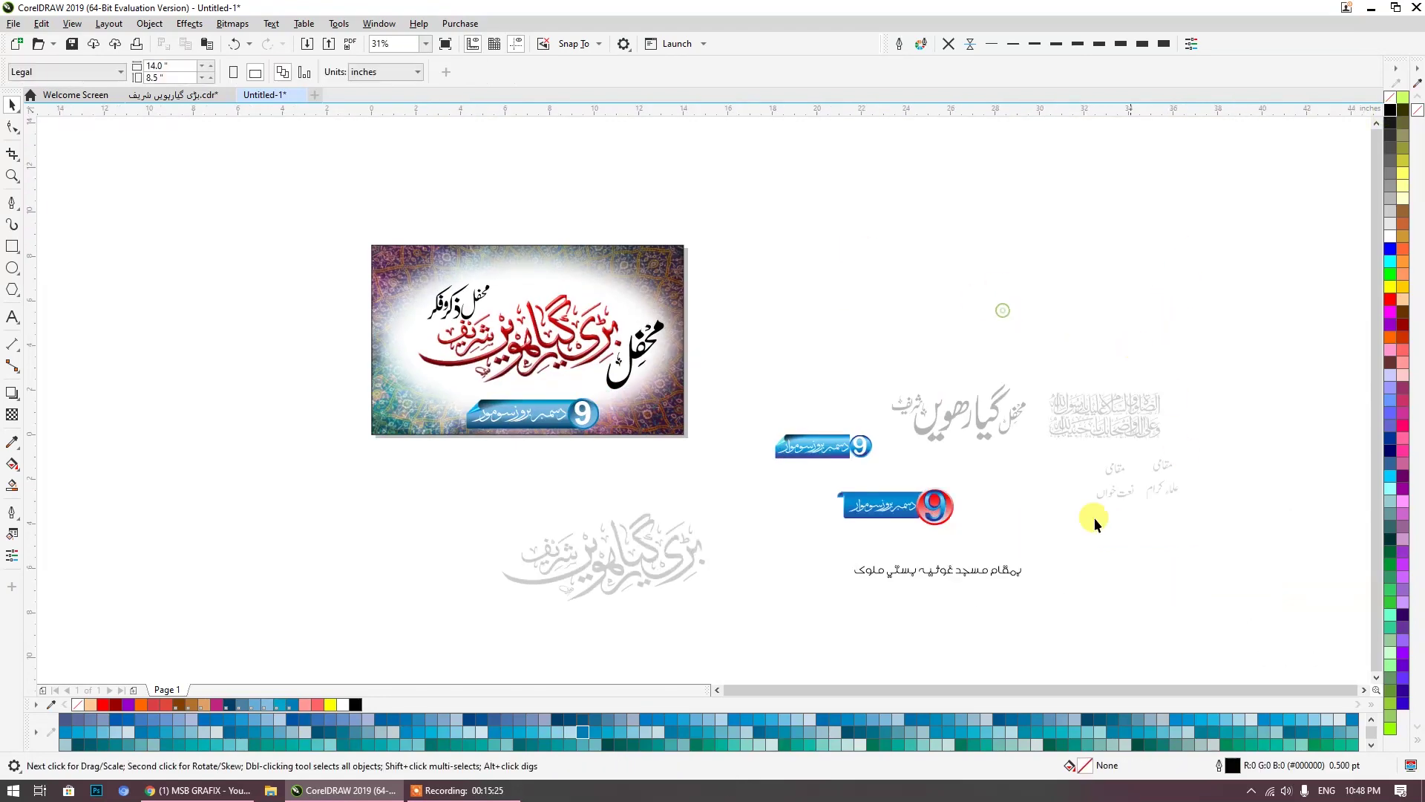
click(1003, 572)
scroll(940, 578, up, 4)
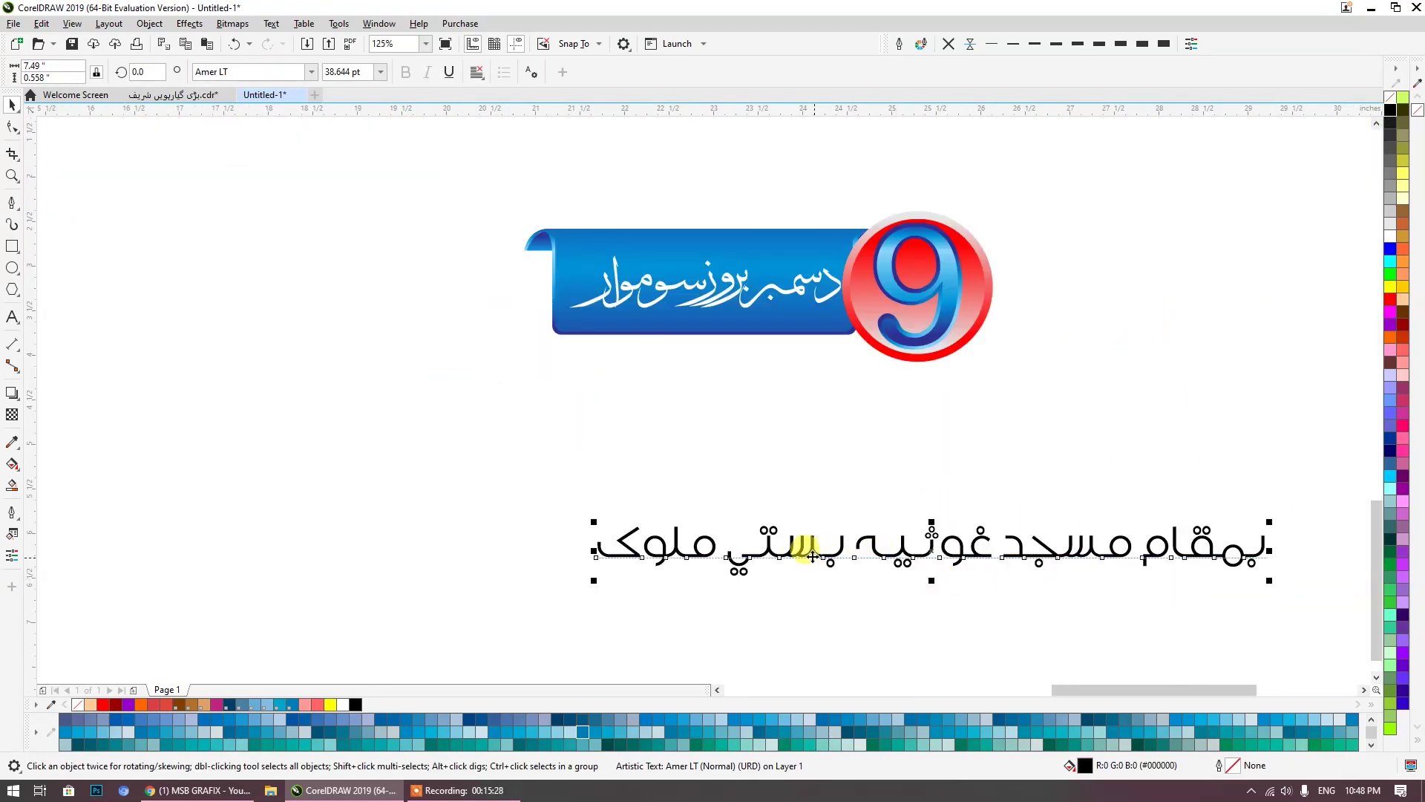
scroll(813, 557, down, 4)
Step: Group the date badge's parts, shrink the badge and move it up directly beneath the red title
drag(678, 537, 786, 537)
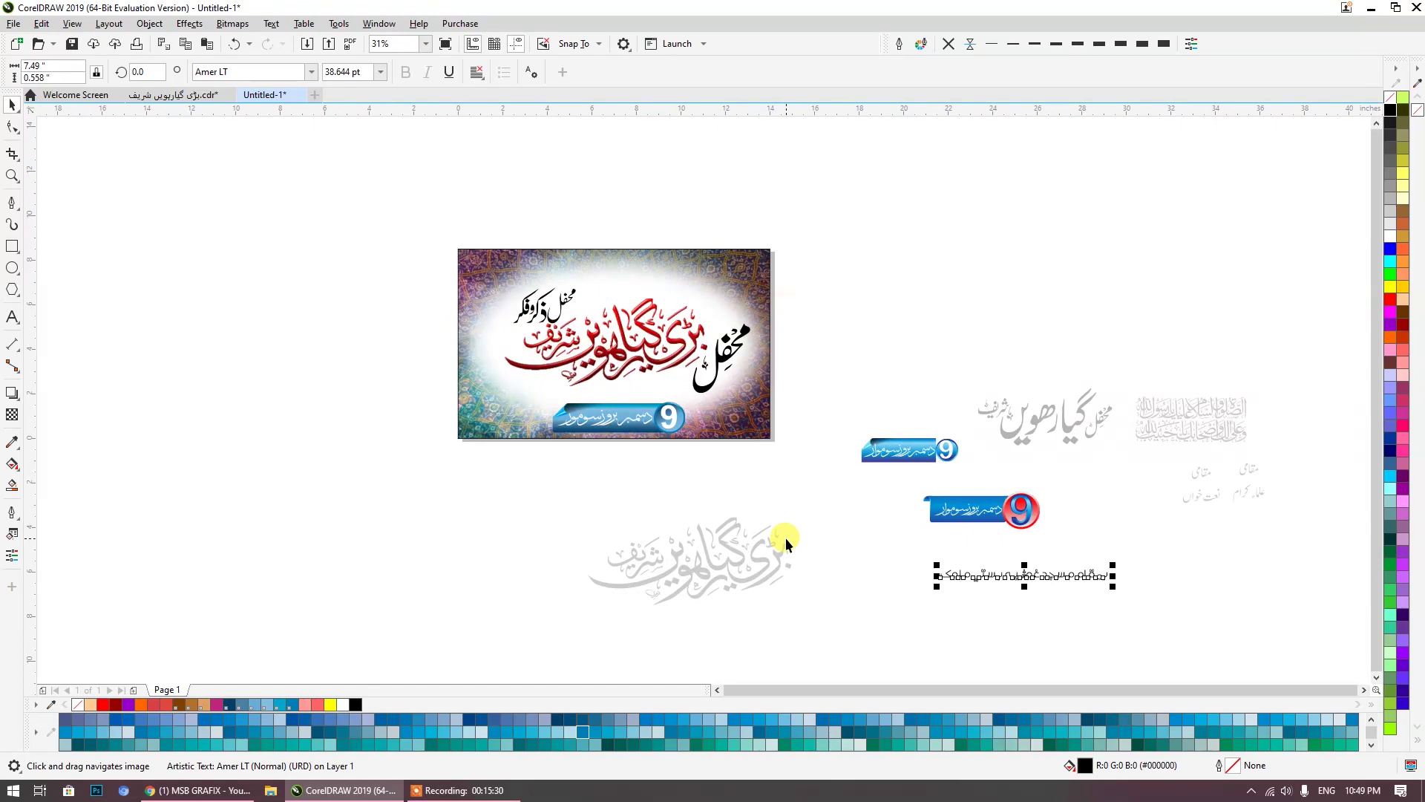
drag(678, 511, 739, 538)
scroll(739, 538, up, 2)
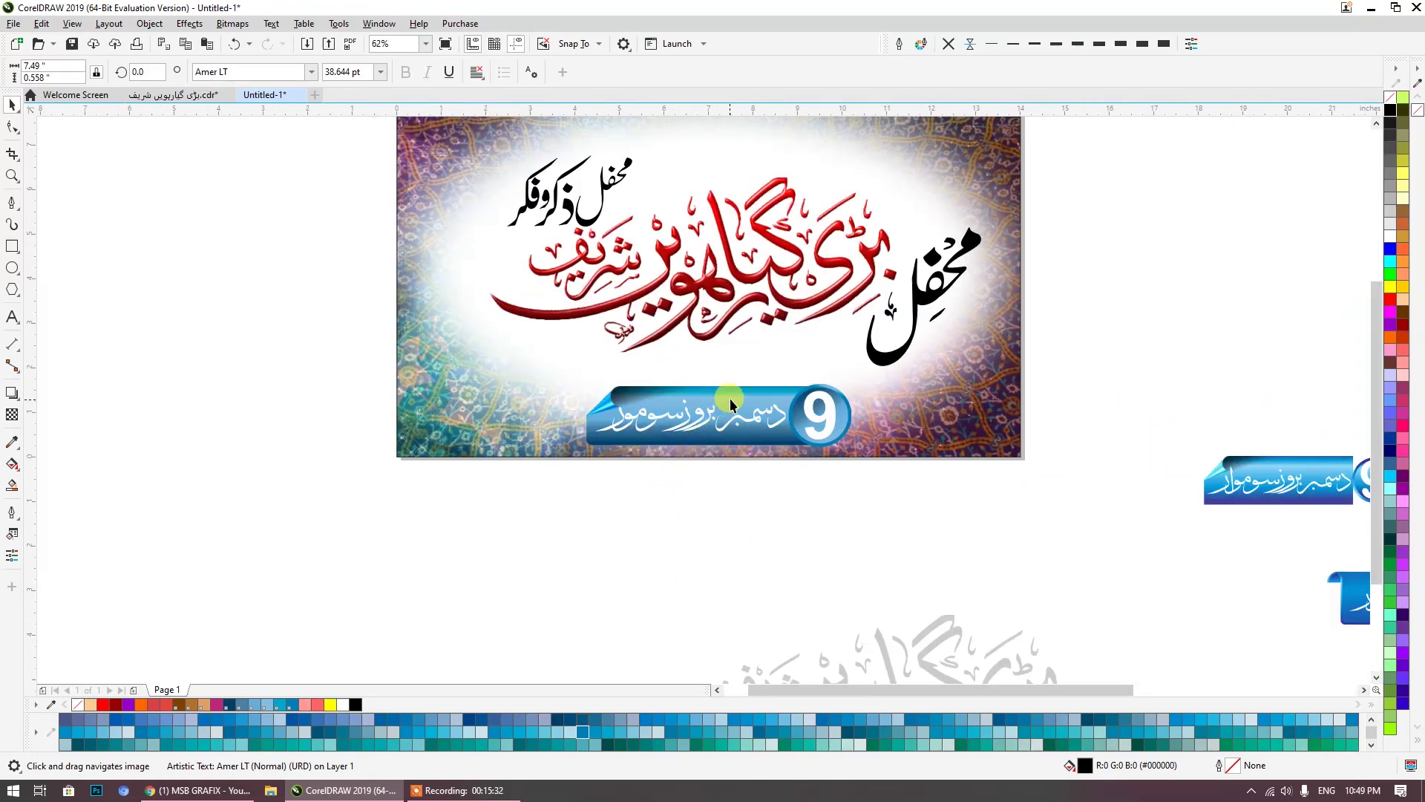
drag(811, 484, 536, 364)
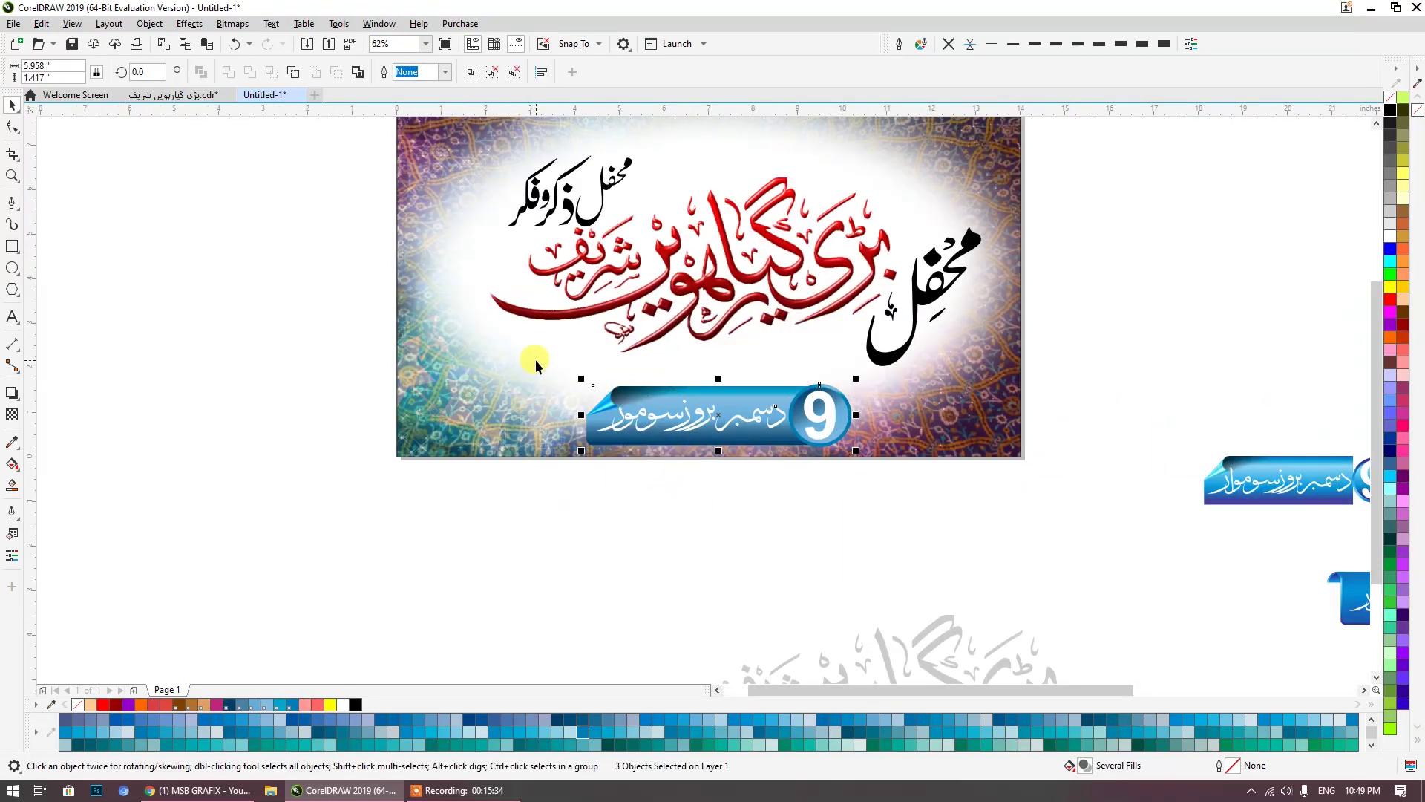
key(ctrl+g)
drag(855, 455, 763, 388)
click(770, 507)
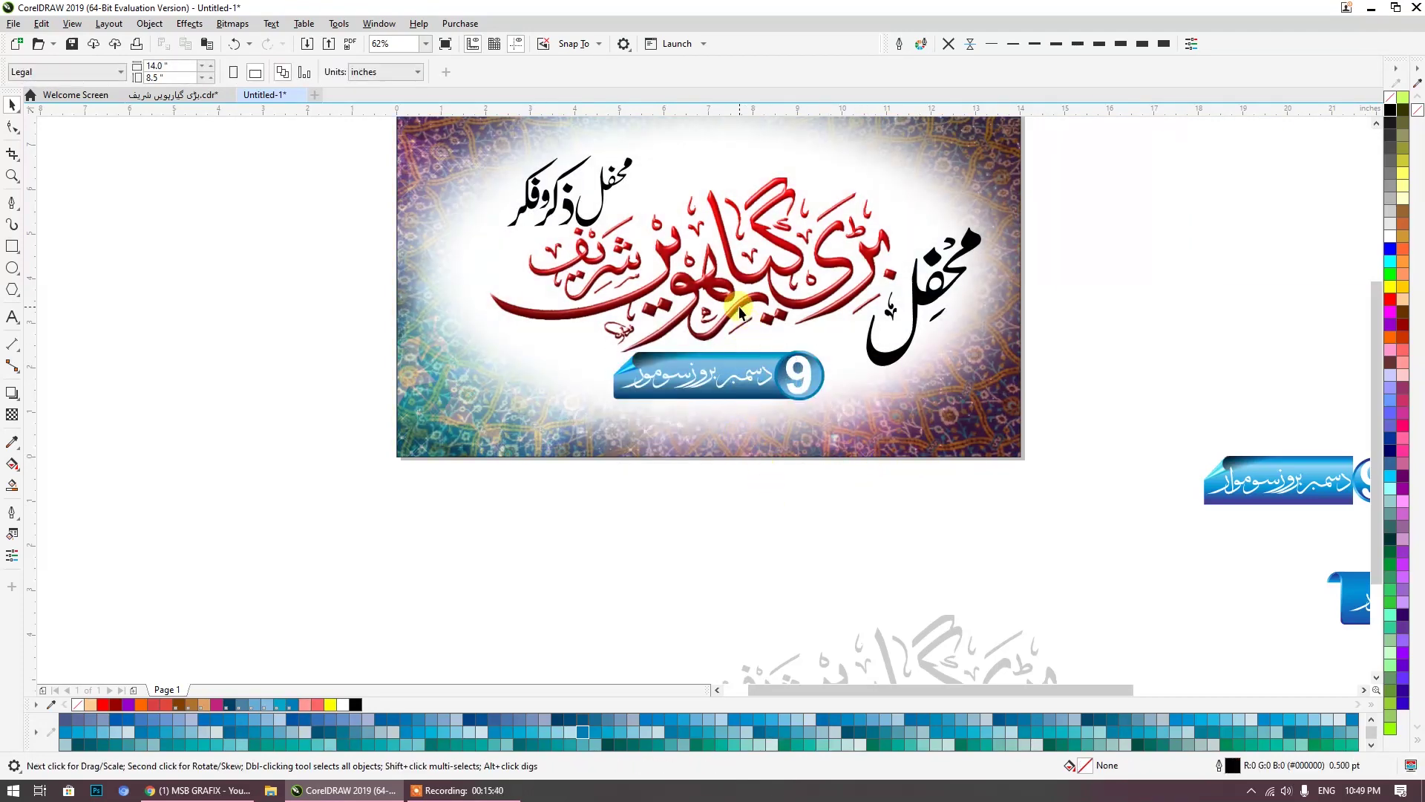
click(740, 312)
scroll(939, 405, down, 2)
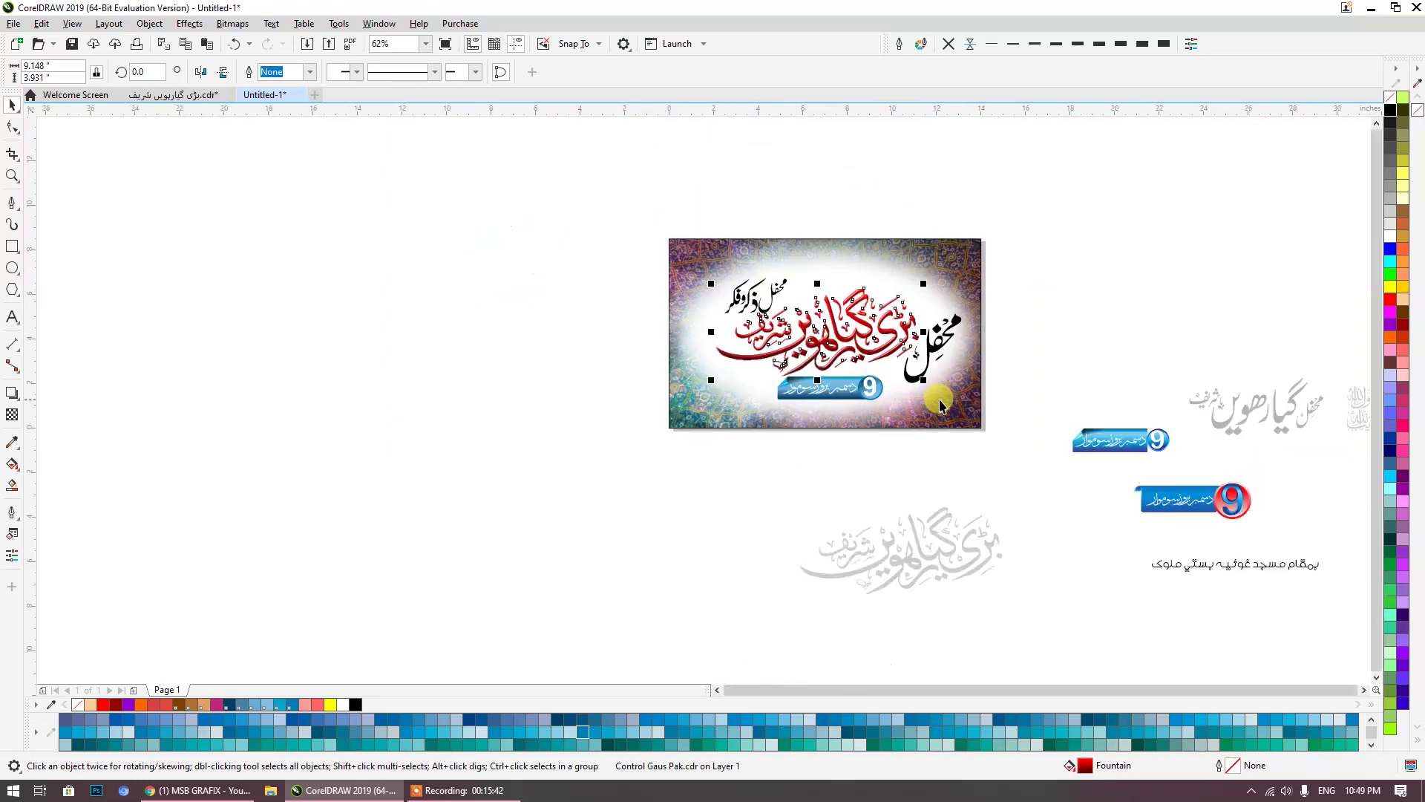
click(885, 560)
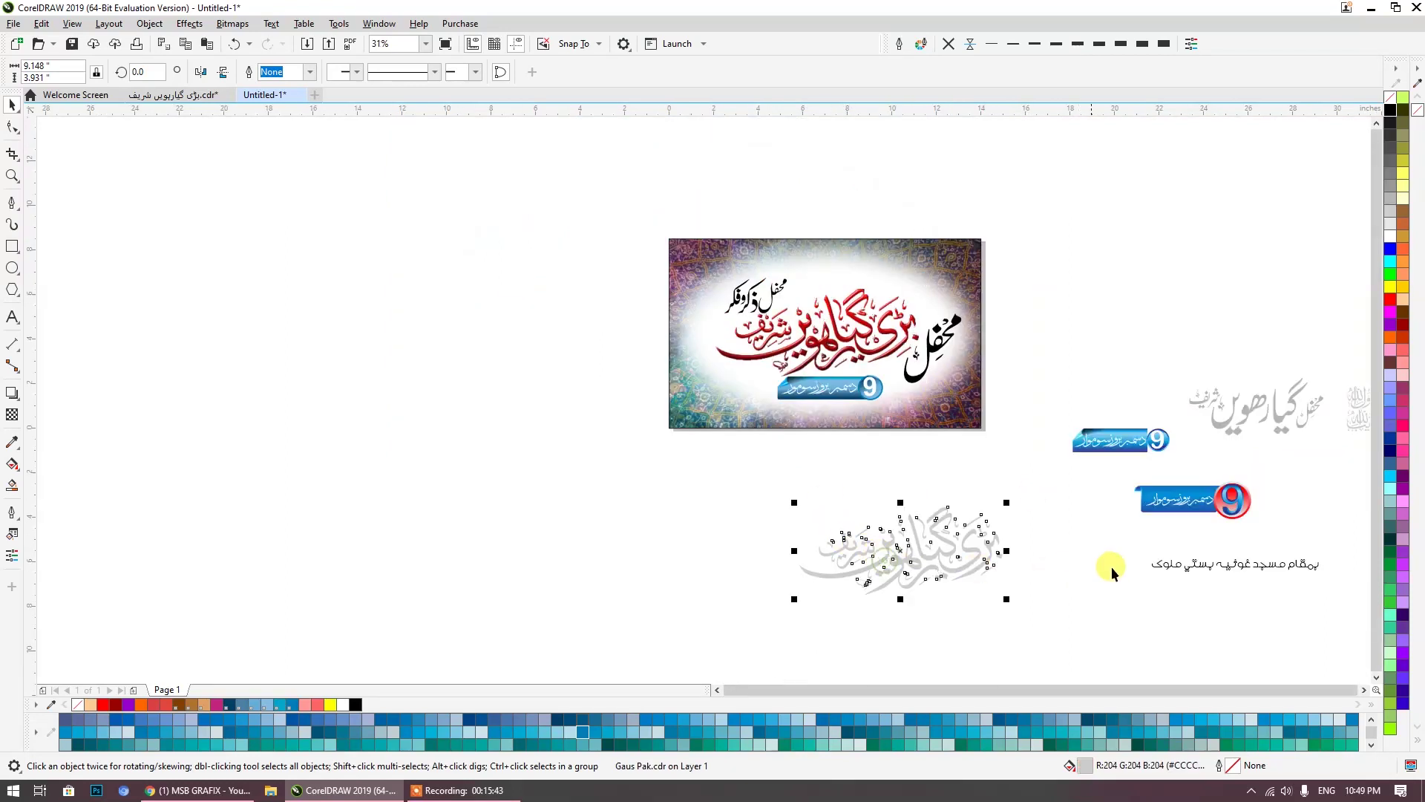
click(1203, 568)
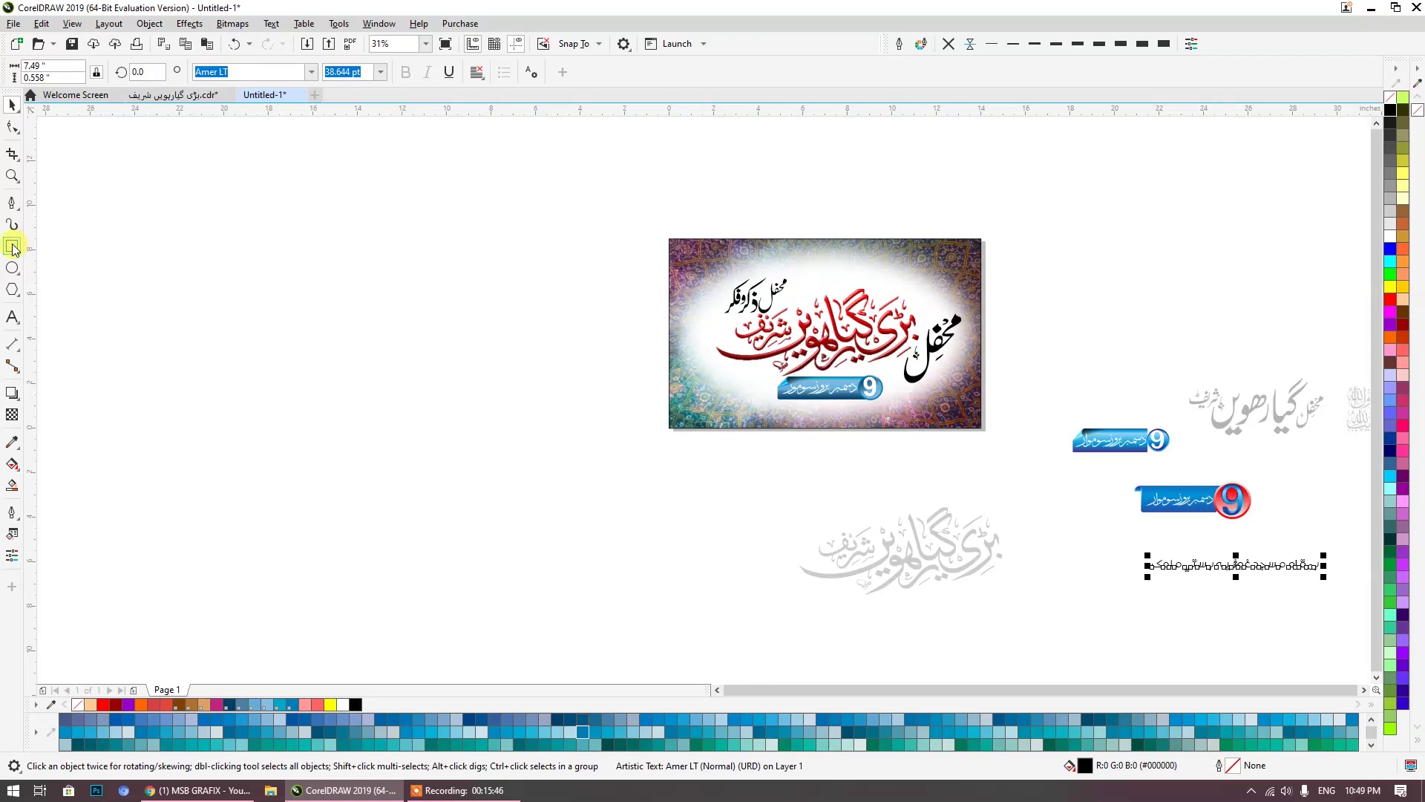
Step: Draw a rectangle about 8.2 by 0.9 inches below the date badge and centre it horizontally on the background
click(12, 246)
drag(731, 403, 916, 424)
scroll(900, 413, up, 2)
click(11, 105)
shift+click(1005, 395)
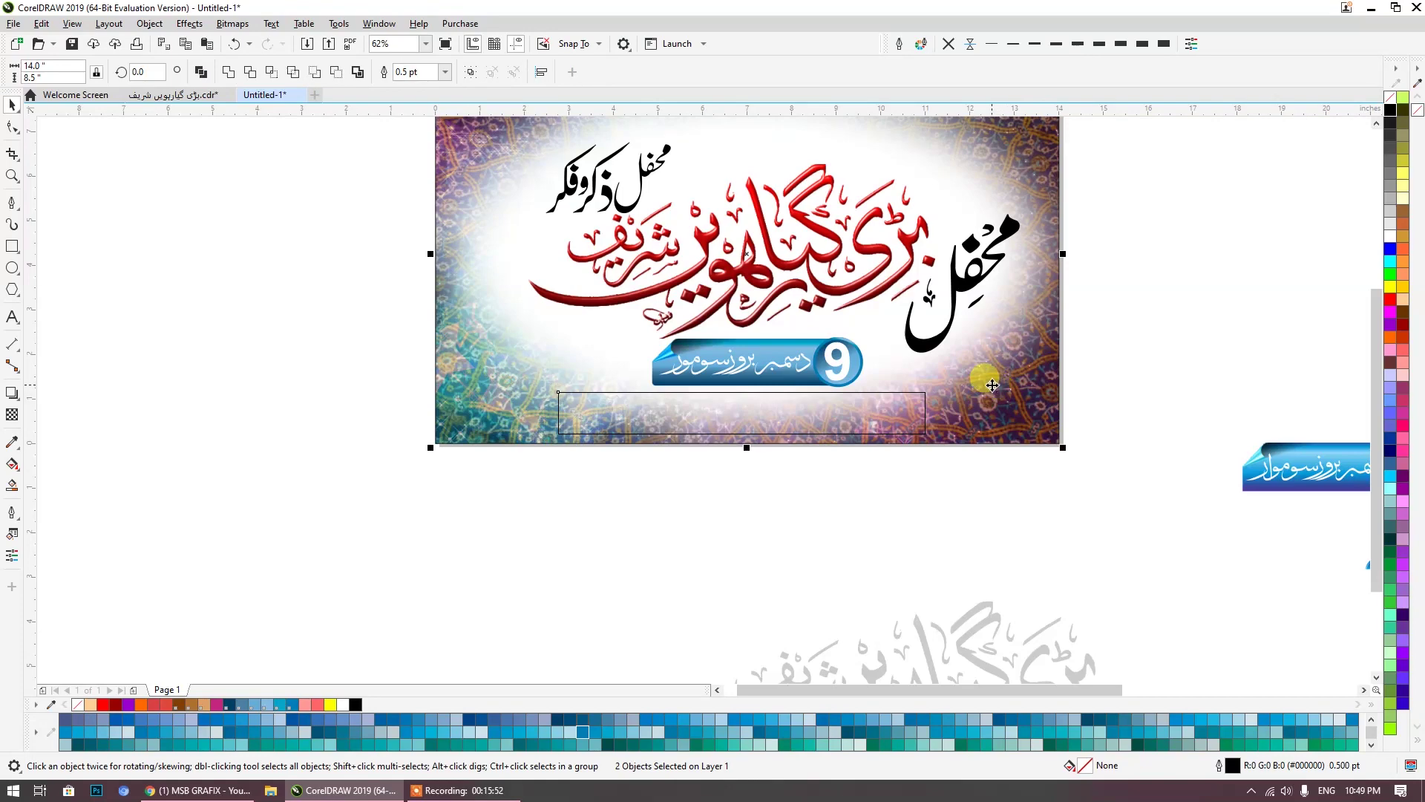
click(916, 536)
Step: Fill the rectangle with a vertical linear gradient running from black at its upper edge to white at its lower edge
scroll(610, 726, down, 2)
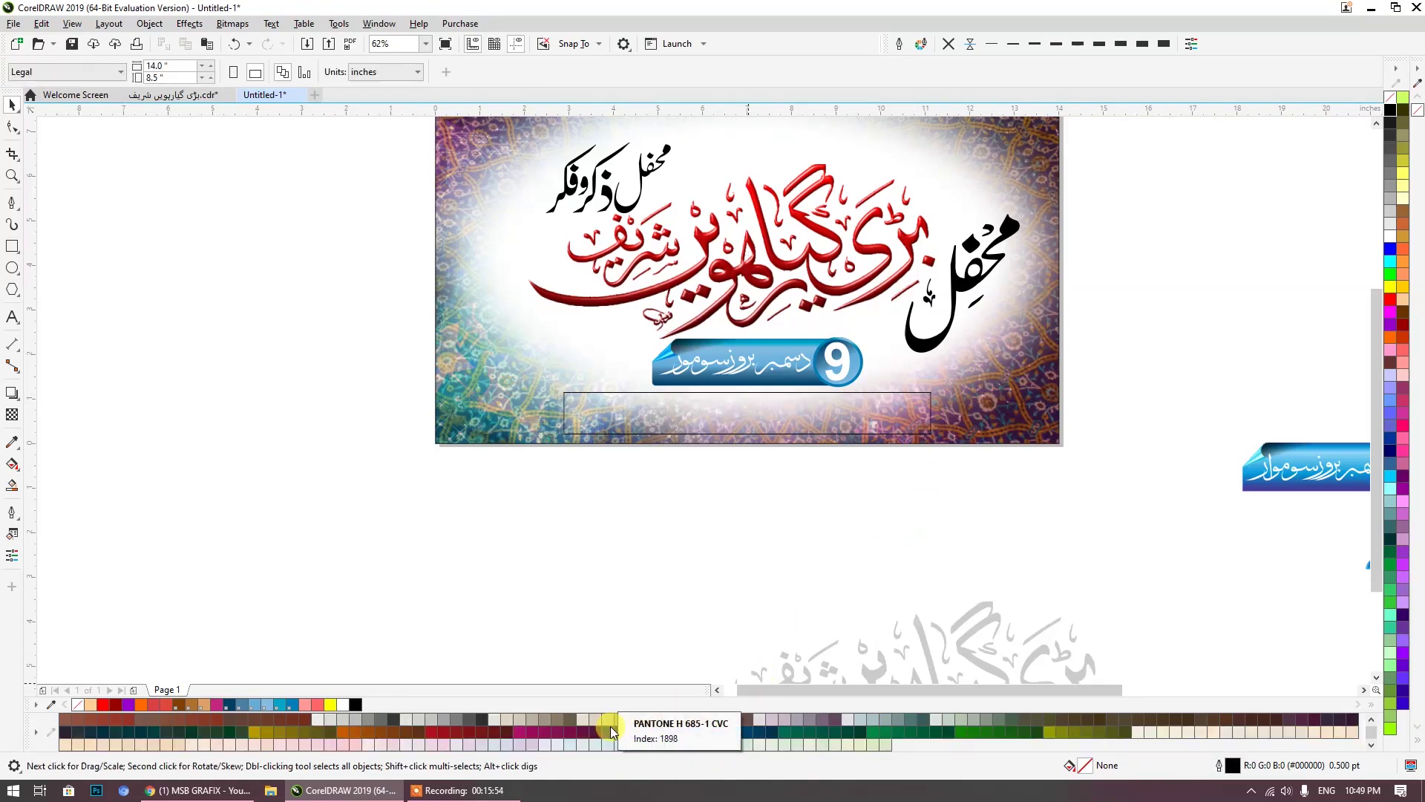
scroll(611, 726, down, 2)
scroll(675, 534, up, 3)
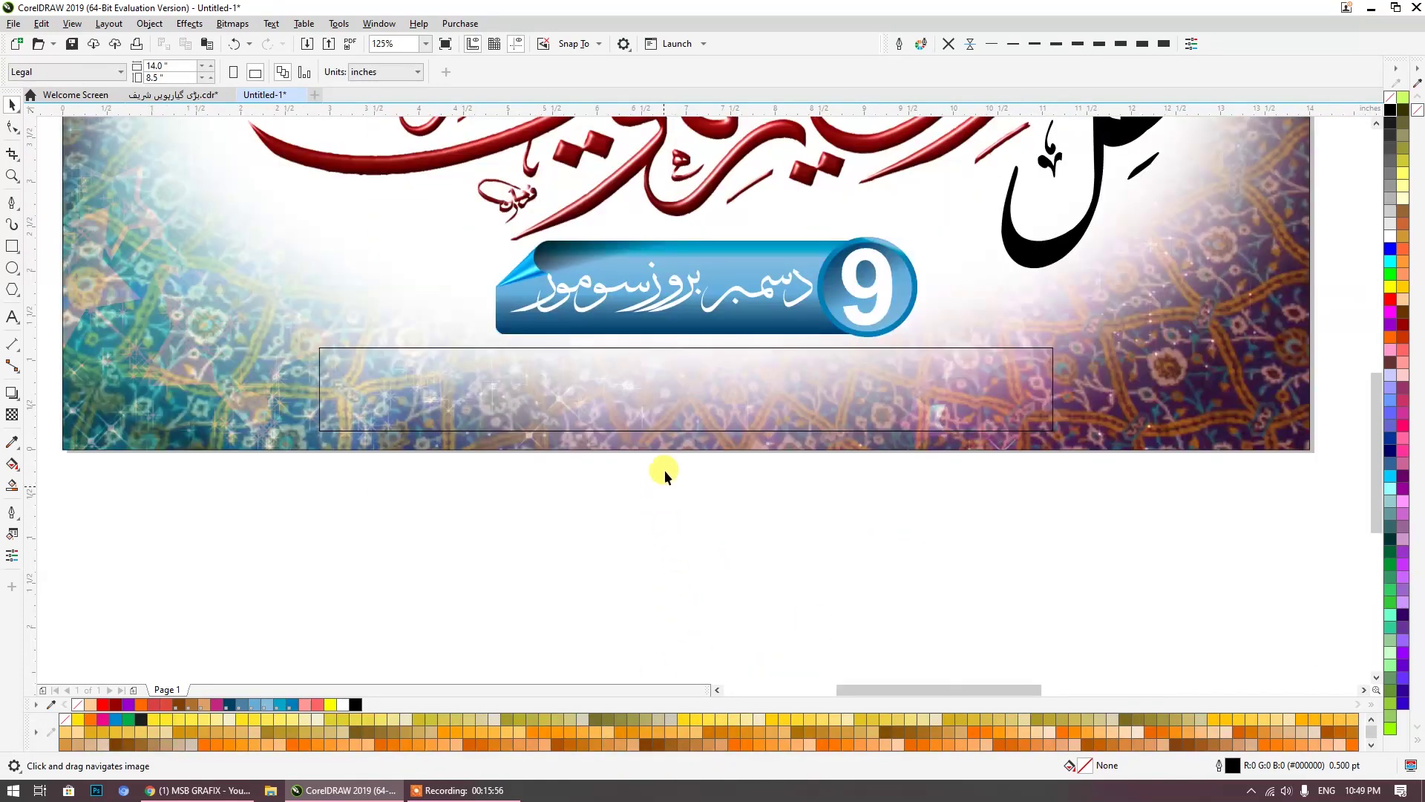
click(664, 401)
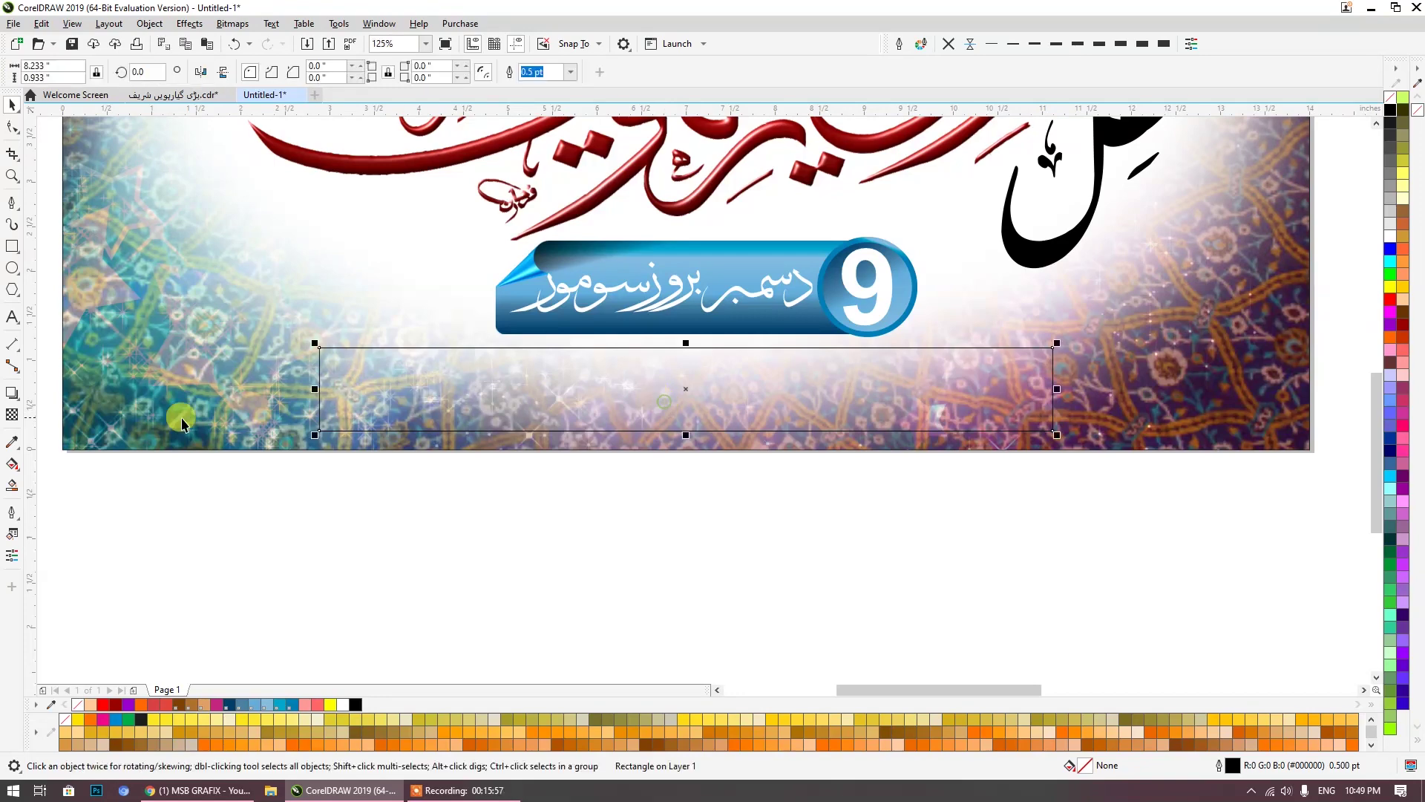
click(13, 464)
drag(562, 349, 562, 431)
scroll(556, 368, up, 2)
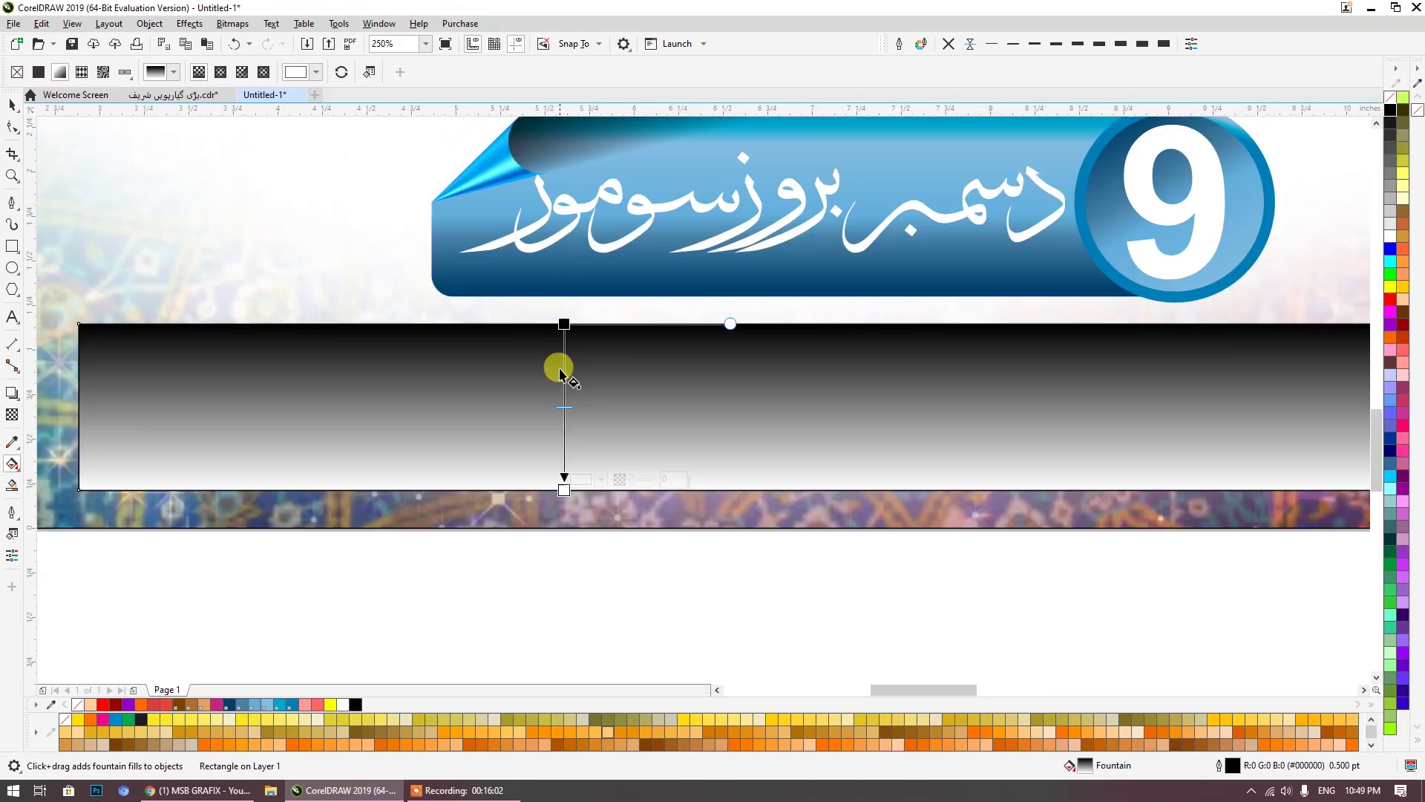
Step: Add three intermediate colour stops to the rectangle's gradient, two near the black end and one below the middle
double_click(564, 346)
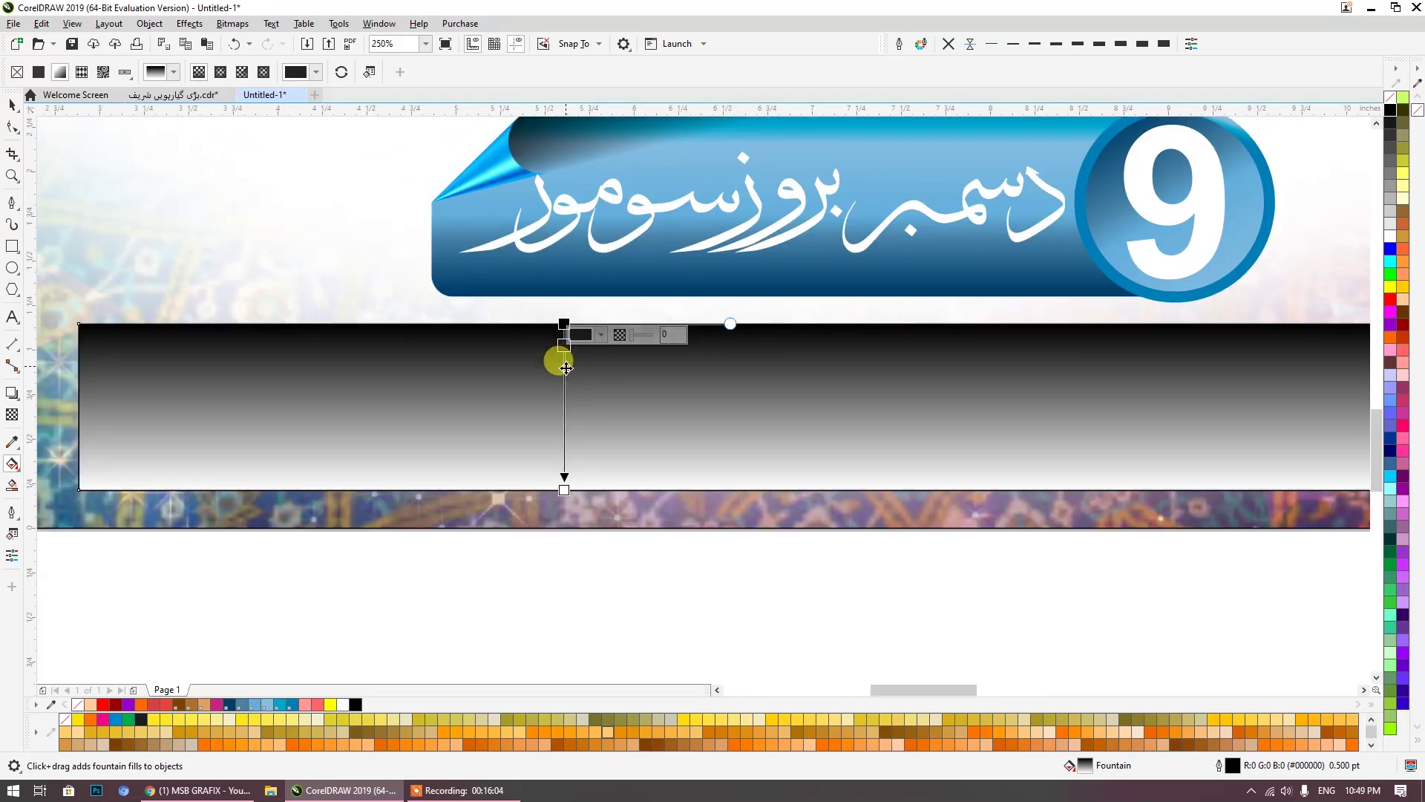
scroll(564, 369, up, 4)
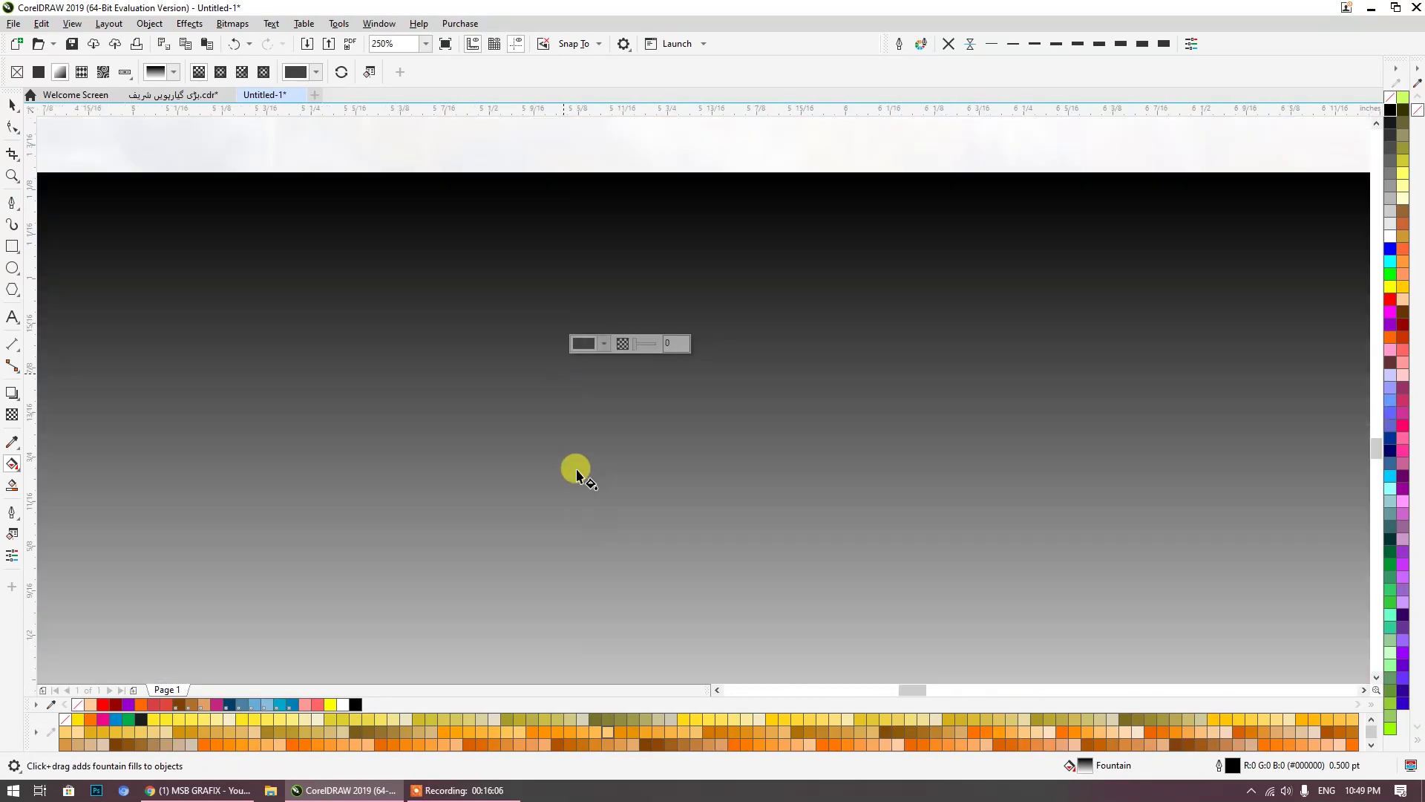
drag(561, 595, 634, 295)
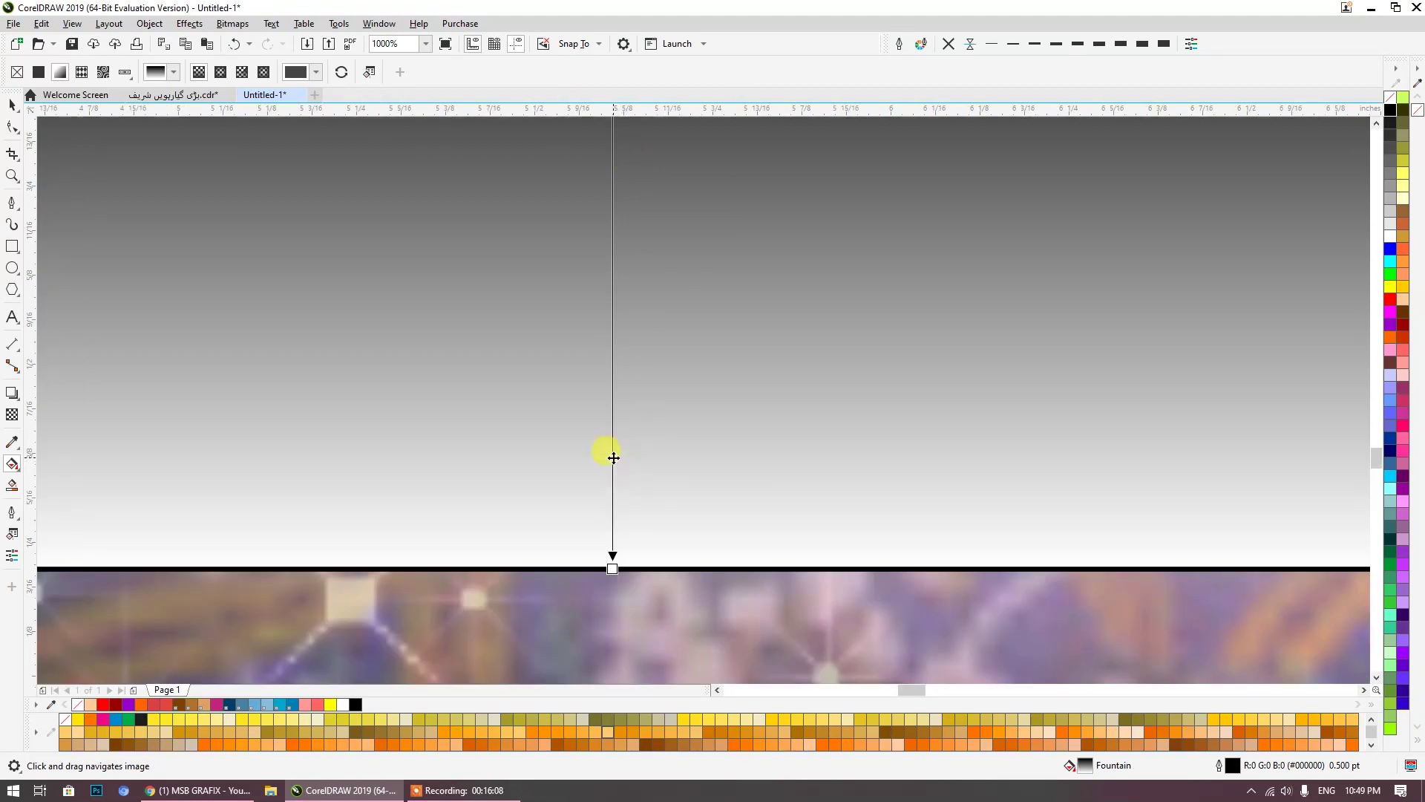
click(613, 456)
drag(611, 292, 612, 289)
scroll(621, 345, down, 3)
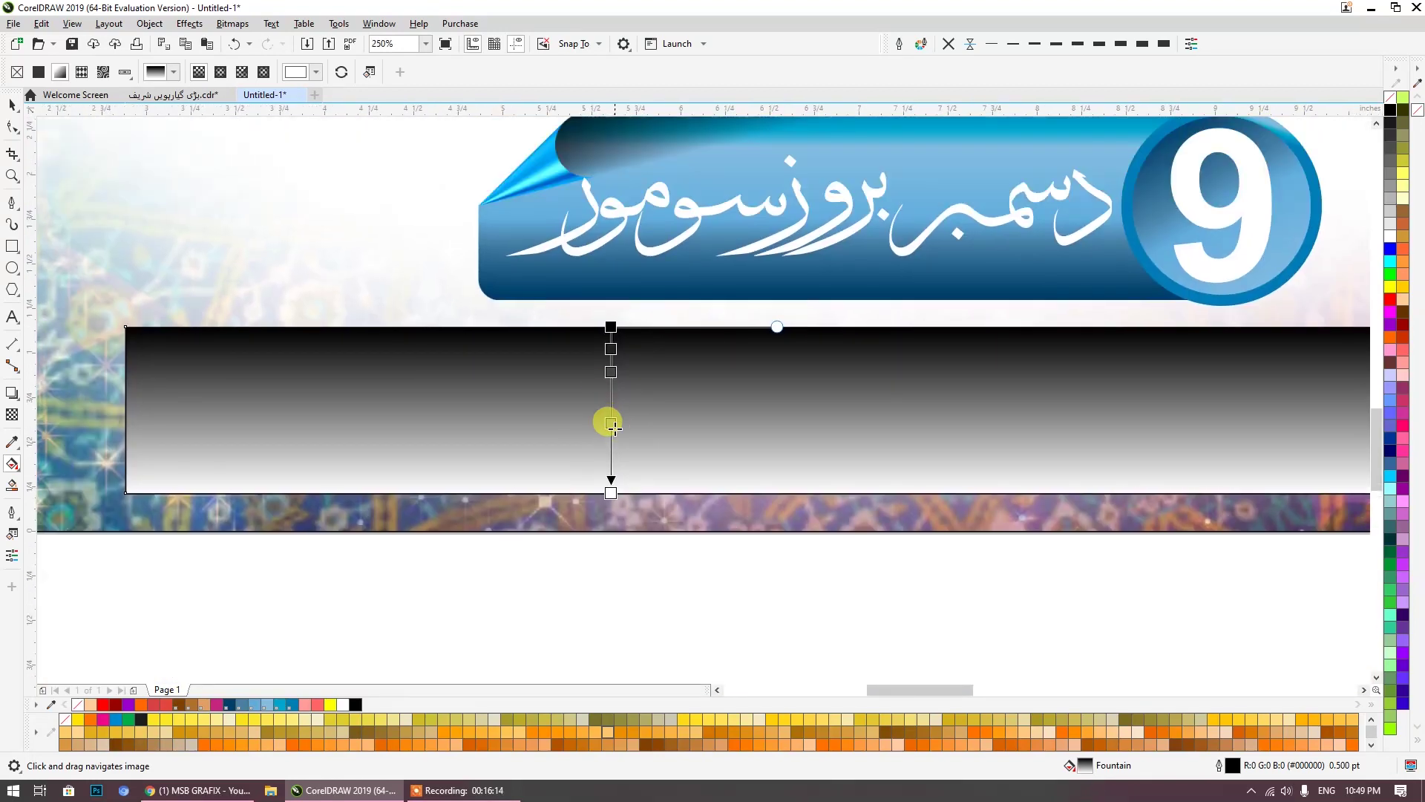
Step: Colour both end stops of the rectangle's gradient dark brown
click(610, 489)
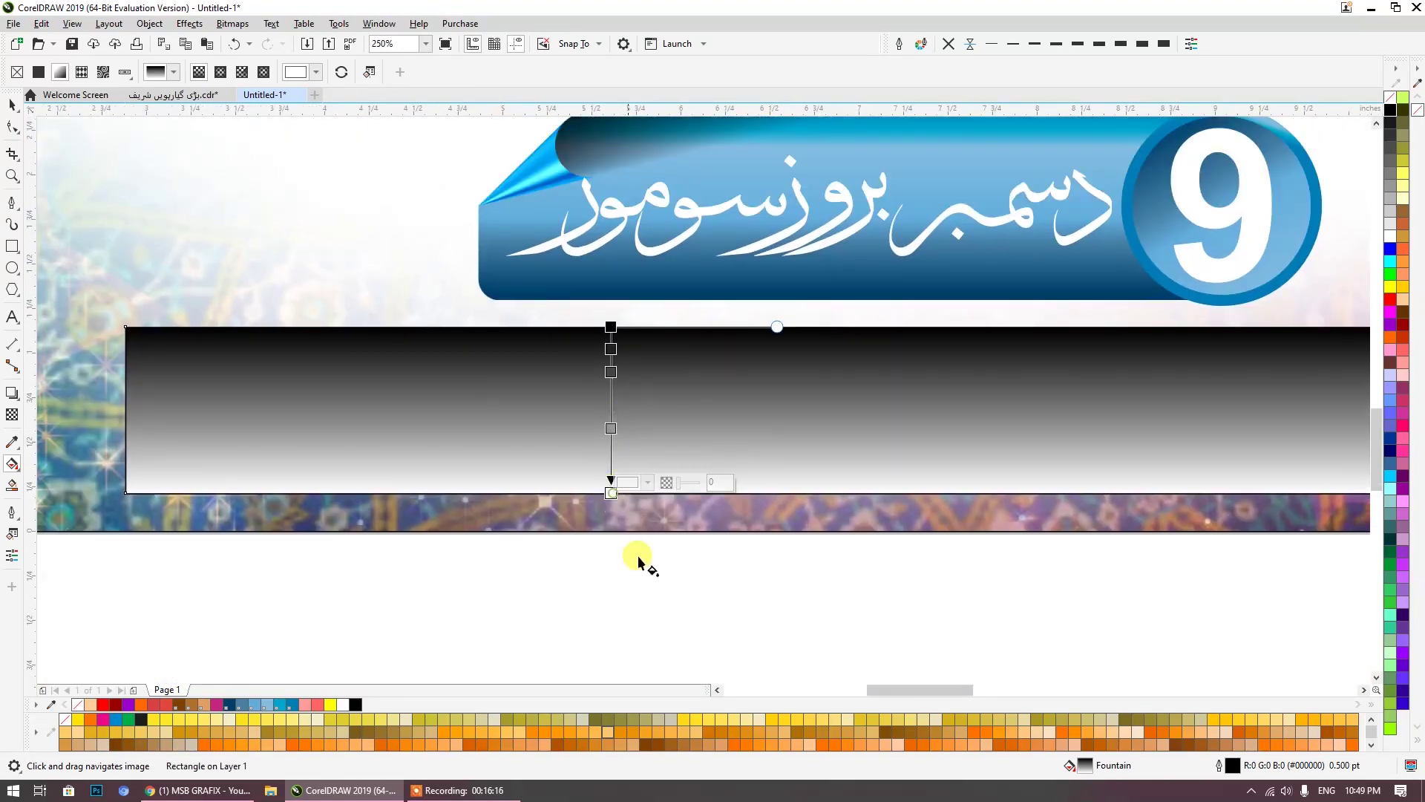
click(646, 743)
click(609, 326)
click(646, 743)
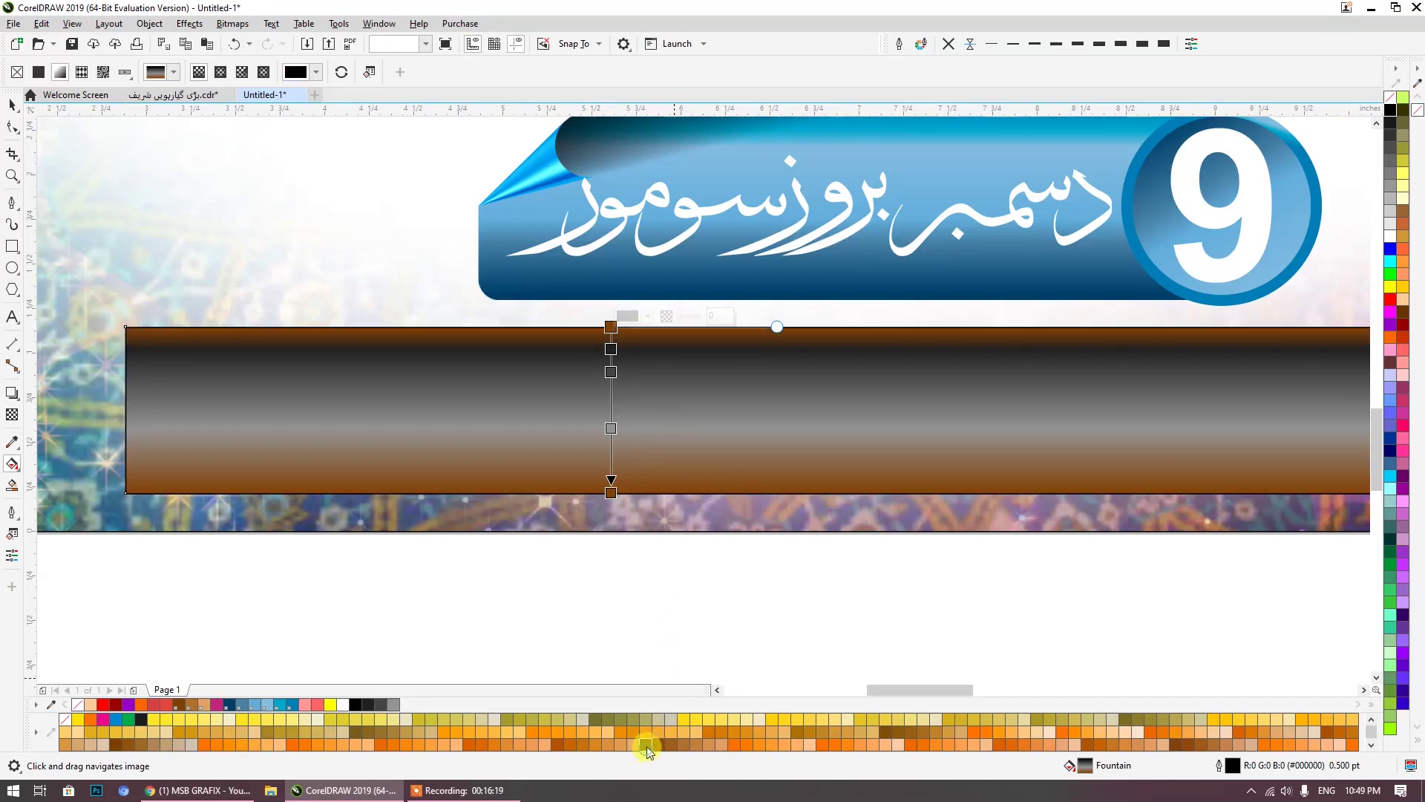
Step: Colour the gradient's first intermediate stop medium brown and its second one light orange
double_click(611, 347)
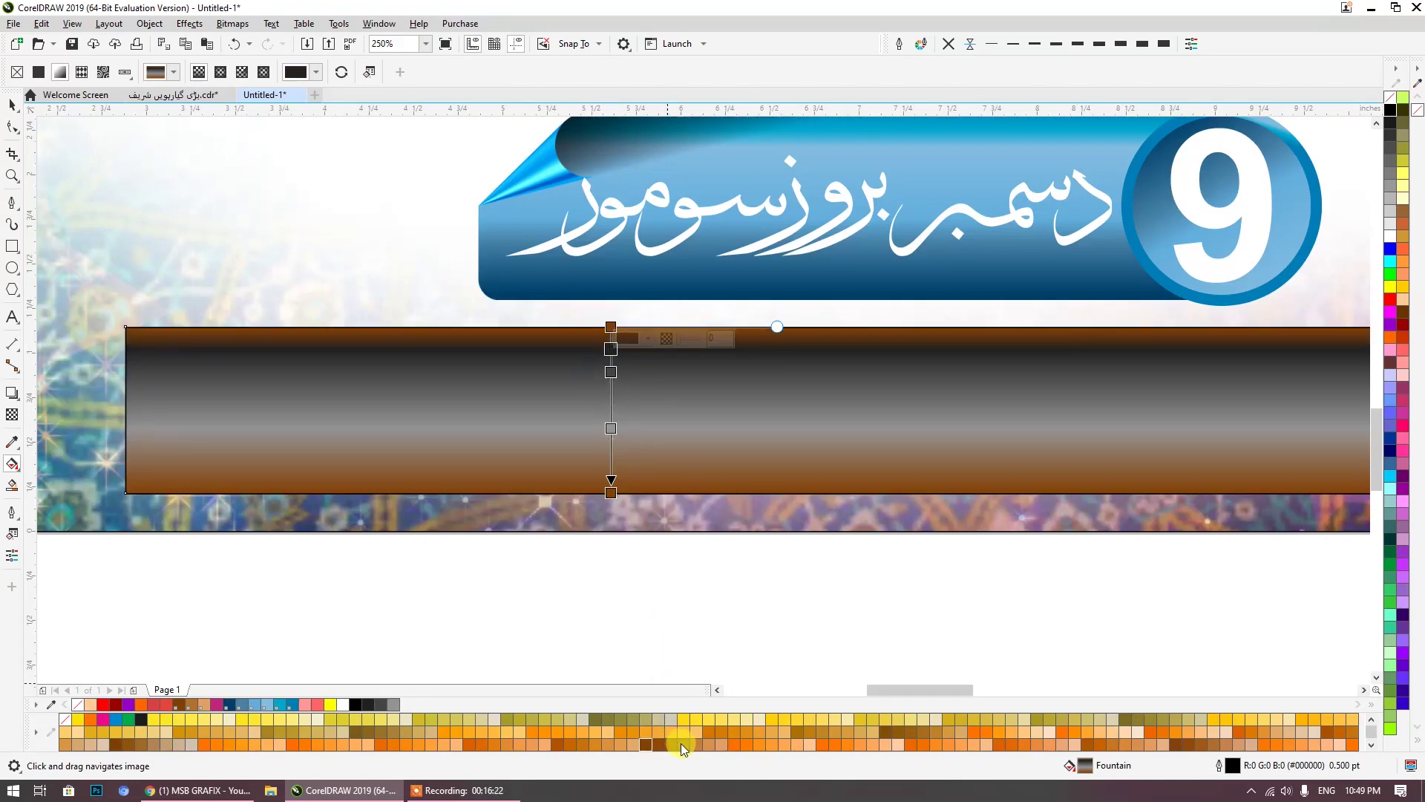
click(683, 743)
click(611, 372)
click(712, 748)
click(576, 747)
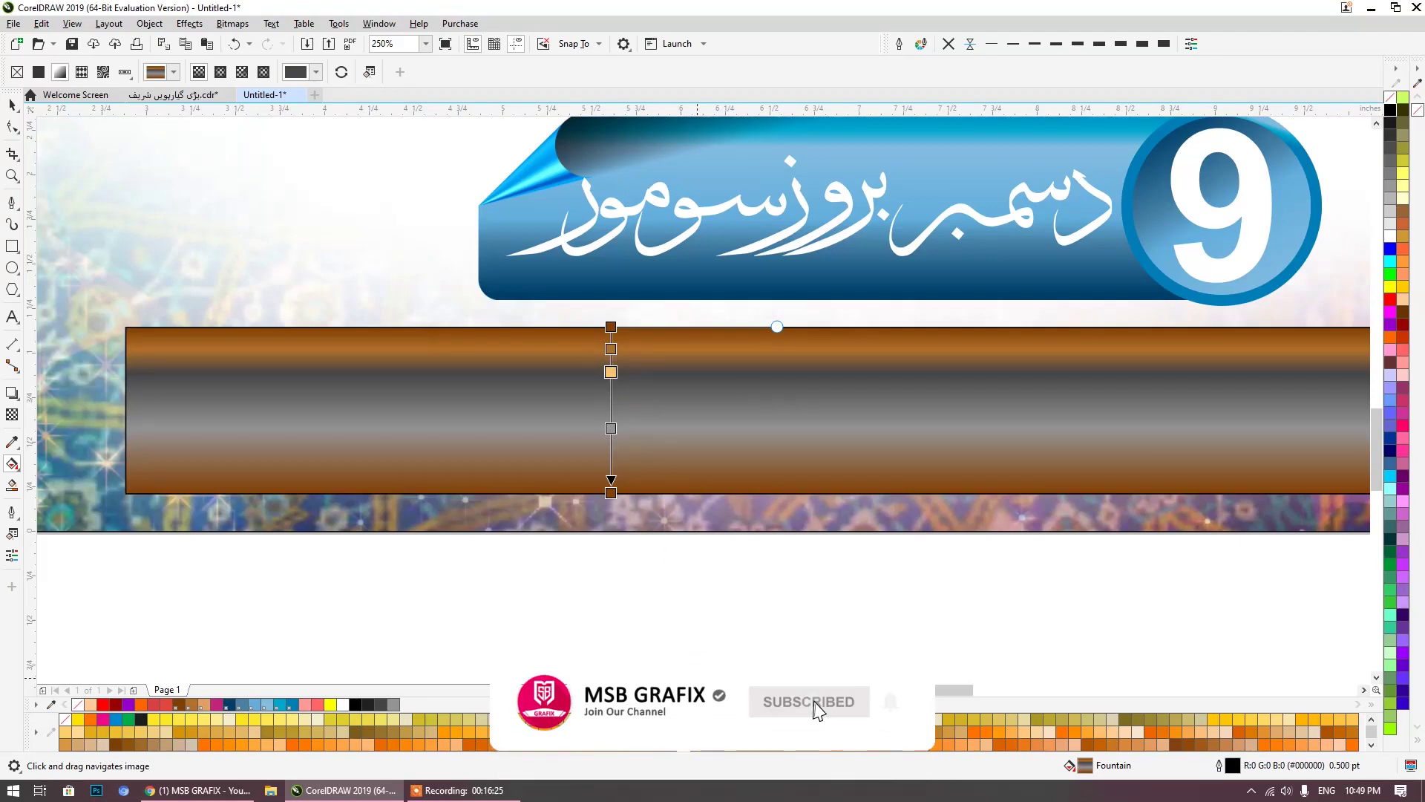
Step: Colour the gradient's lower intermediate stop orange and shift the light orange stop slightly downward
click(611, 428)
click(672, 732)
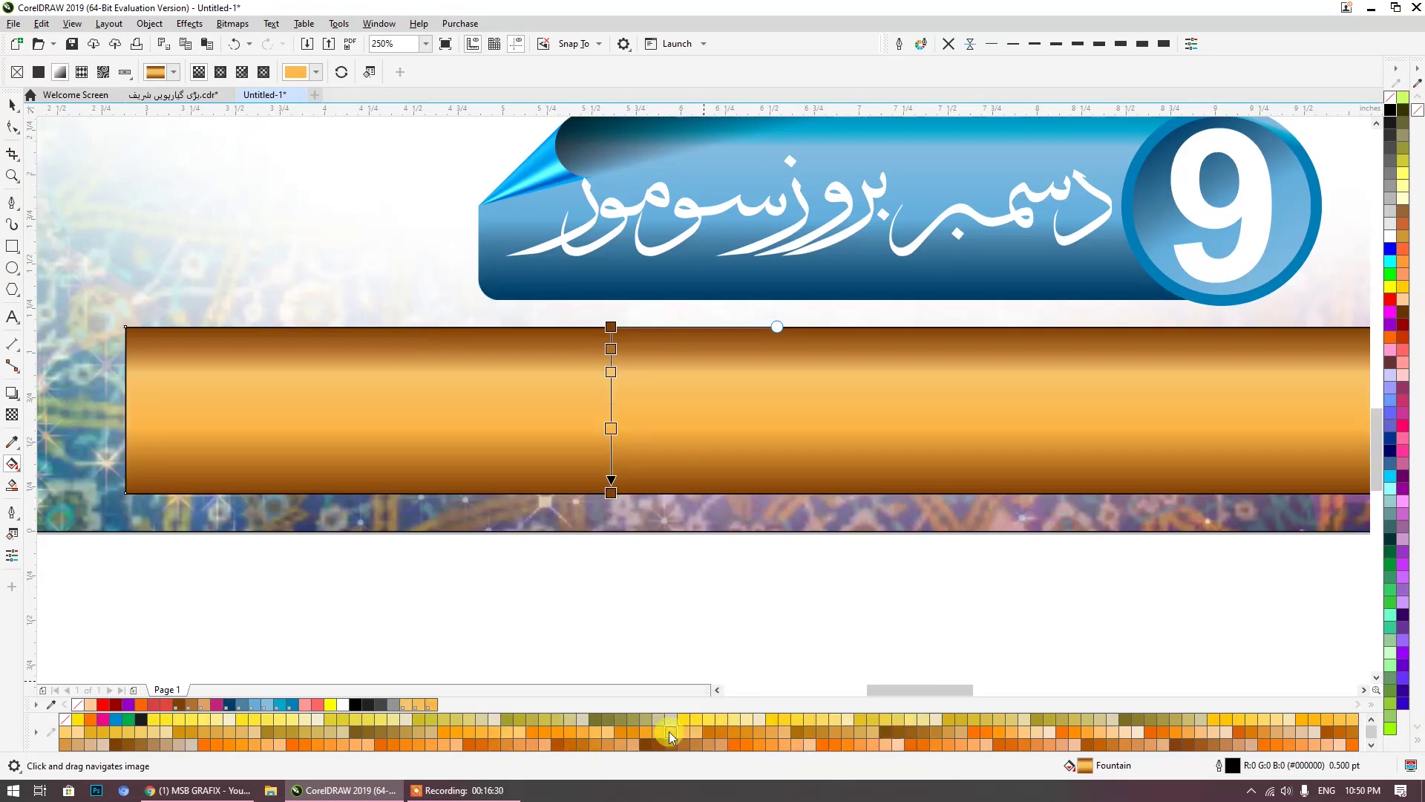
click(661, 732)
click(611, 371)
drag(611, 378, 611, 380)
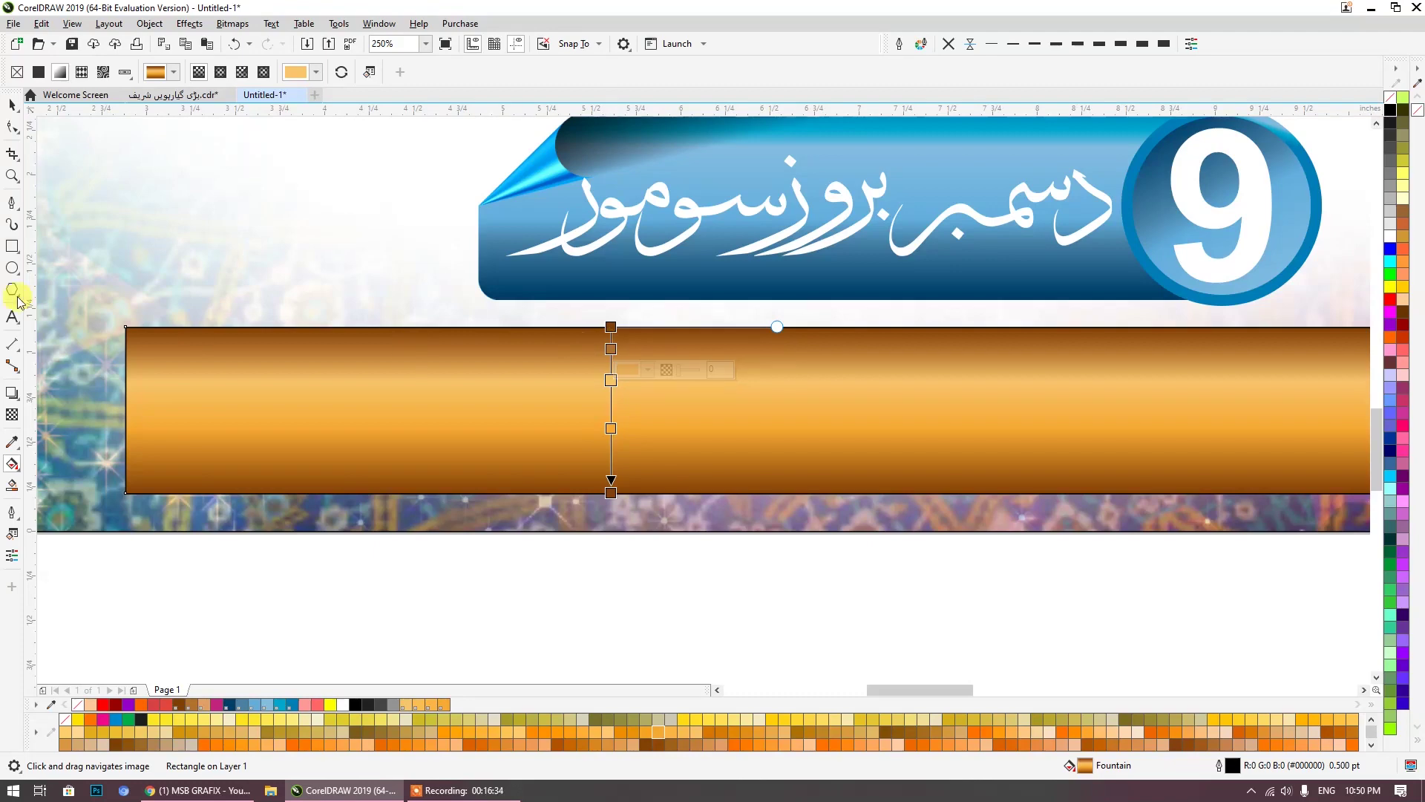
Step: Remove the outline from the golden-brown rectangle
click(11, 104)
click(948, 46)
scroll(626, 487, down, 2)
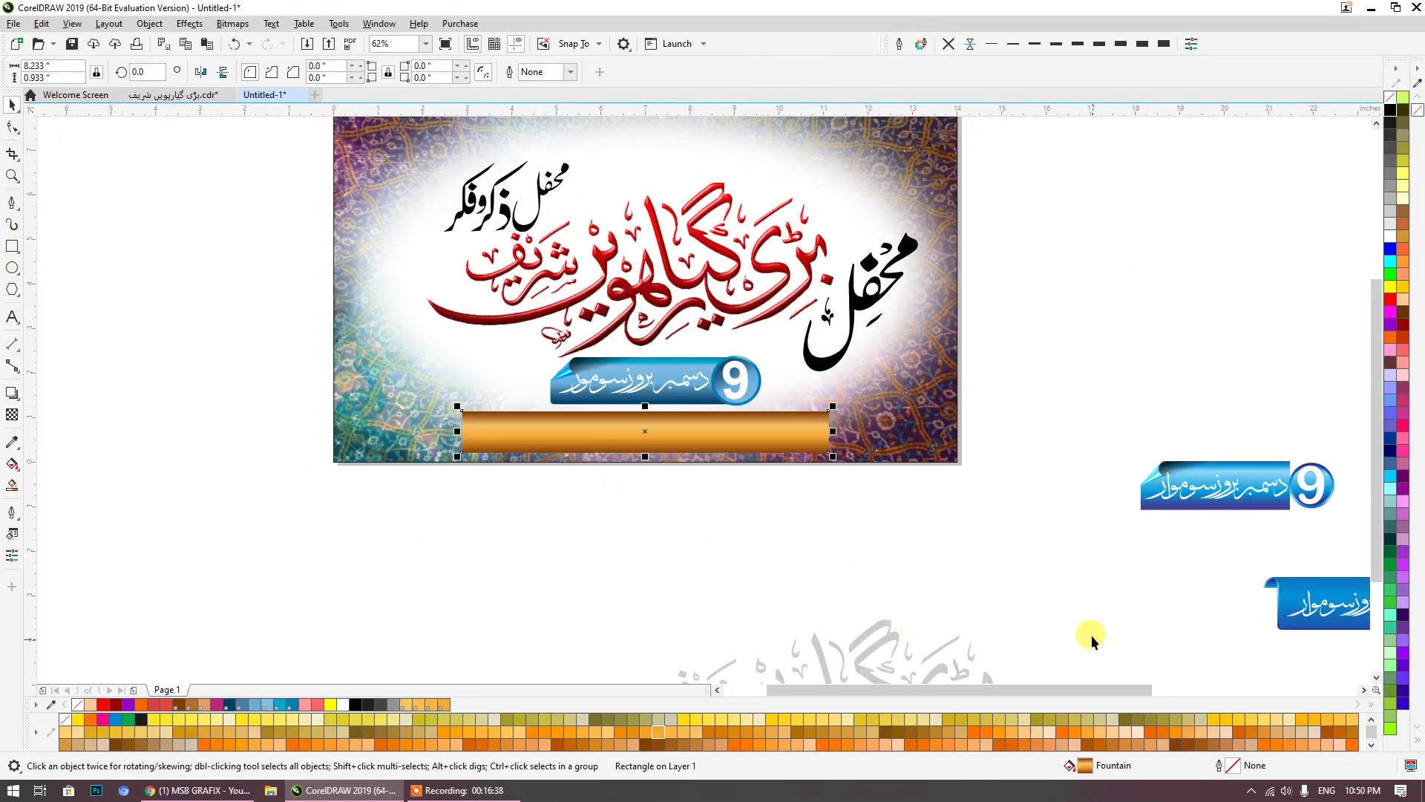
Step: Place a copy of the black Urdu venue text in the empty area just below the banner
drag(1173, 569, 1077, 355)
drag(1231, 532, 672, 349)
right_click(672, 349)
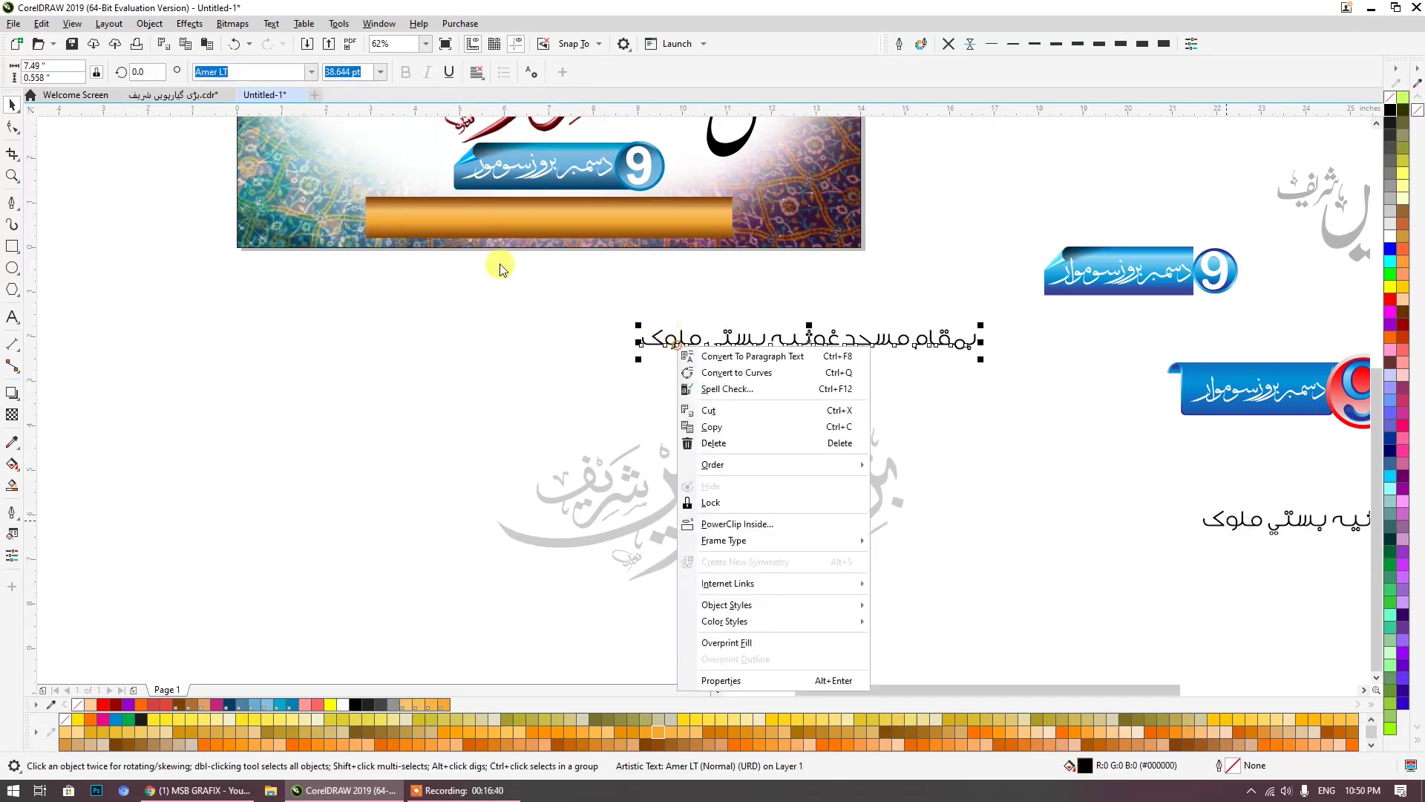
Step: Try the Alvi Nastaleeq font on the copied venue text, and set it back to Amer LT
click(221, 73)
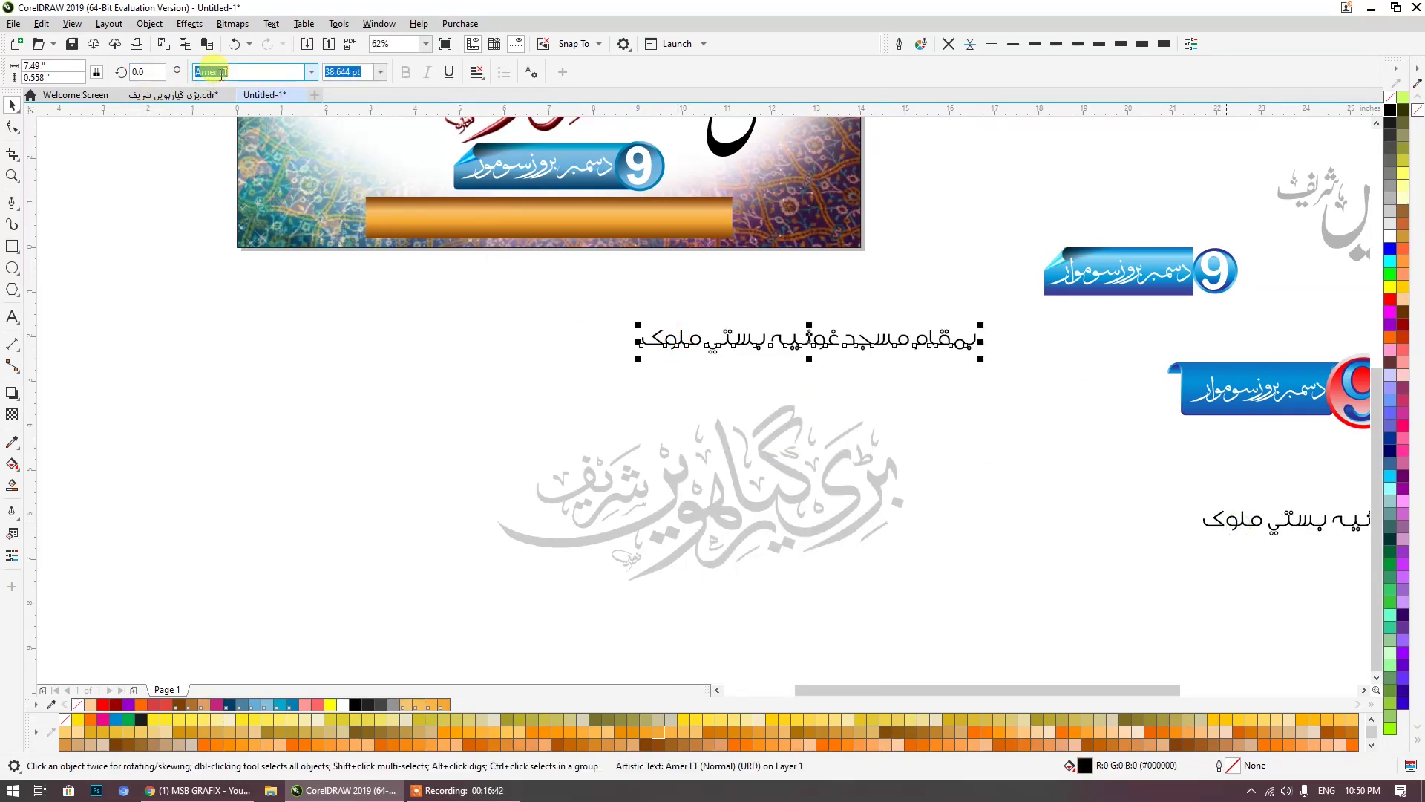
click(311, 72)
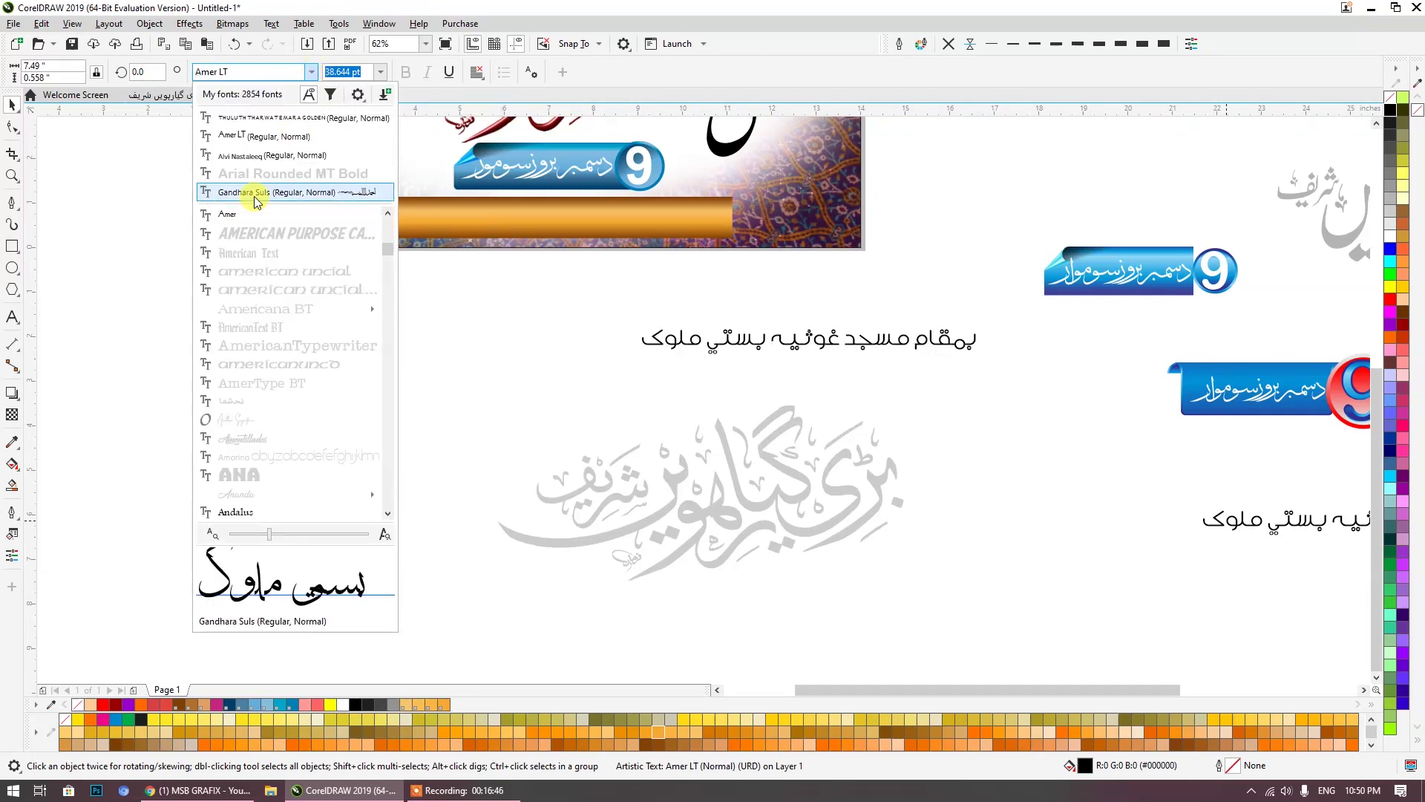
click(253, 157)
click(312, 72)
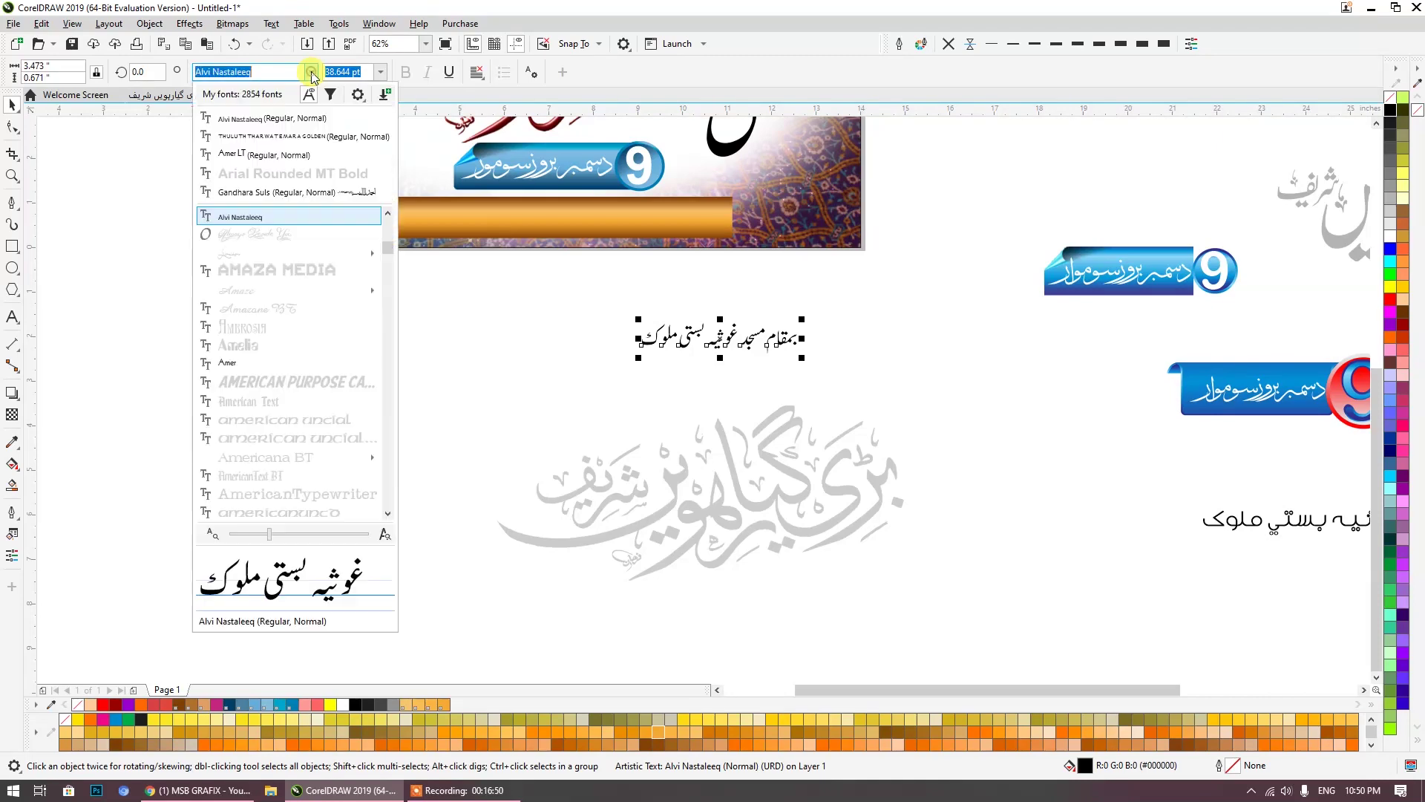
click(253, 157)
Step: Centre the copied venue text horizontally and vertically on the golden-brown rectangle
scroll(544, 366, up, 3)
scroll(545, 366, left, 3)
shift+click(550, 365)
key(c)
key(e)
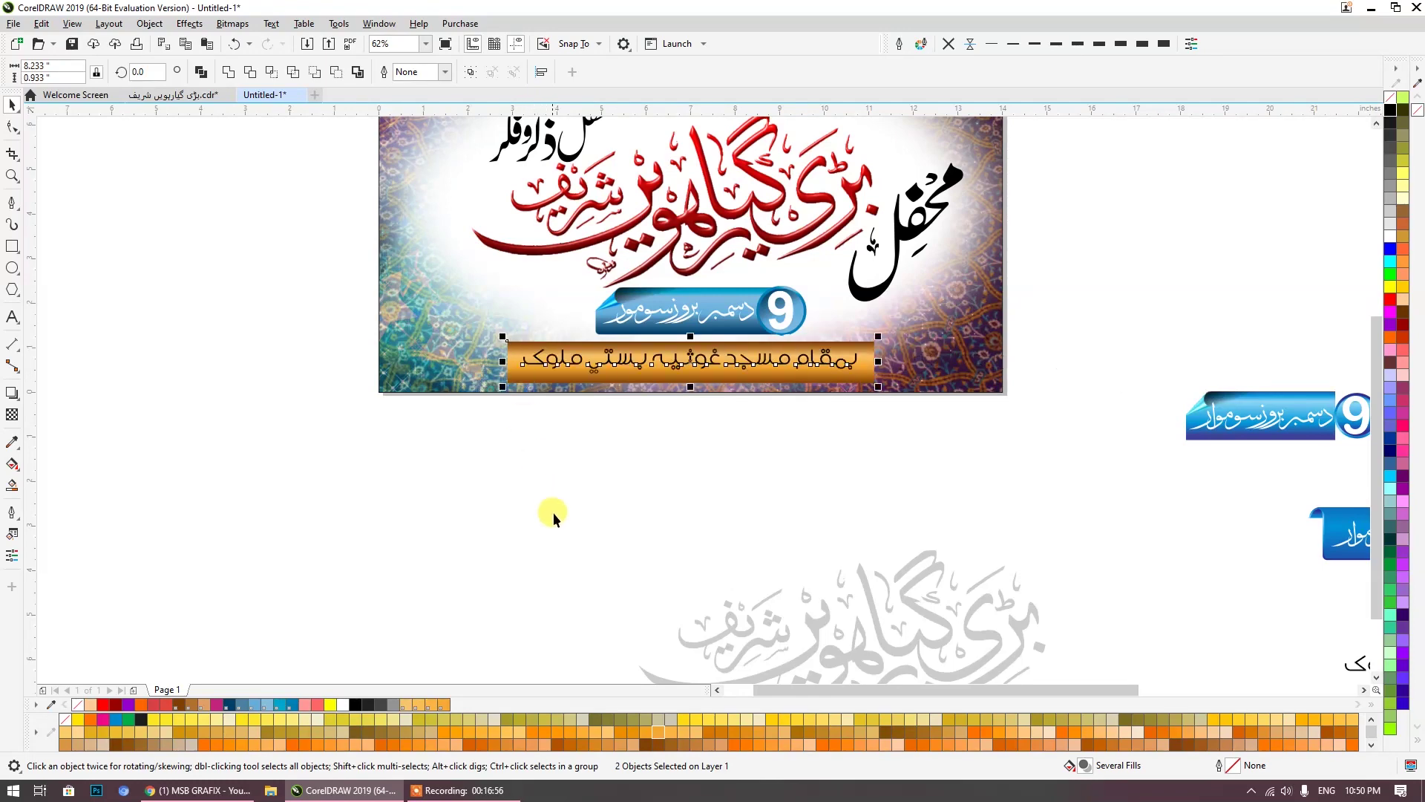
click(546, 496)
Step: Shrink the black venue text slightly about its centre so the golden bar keeps wider margins on both sides
scroll(698, 371, up, 4)
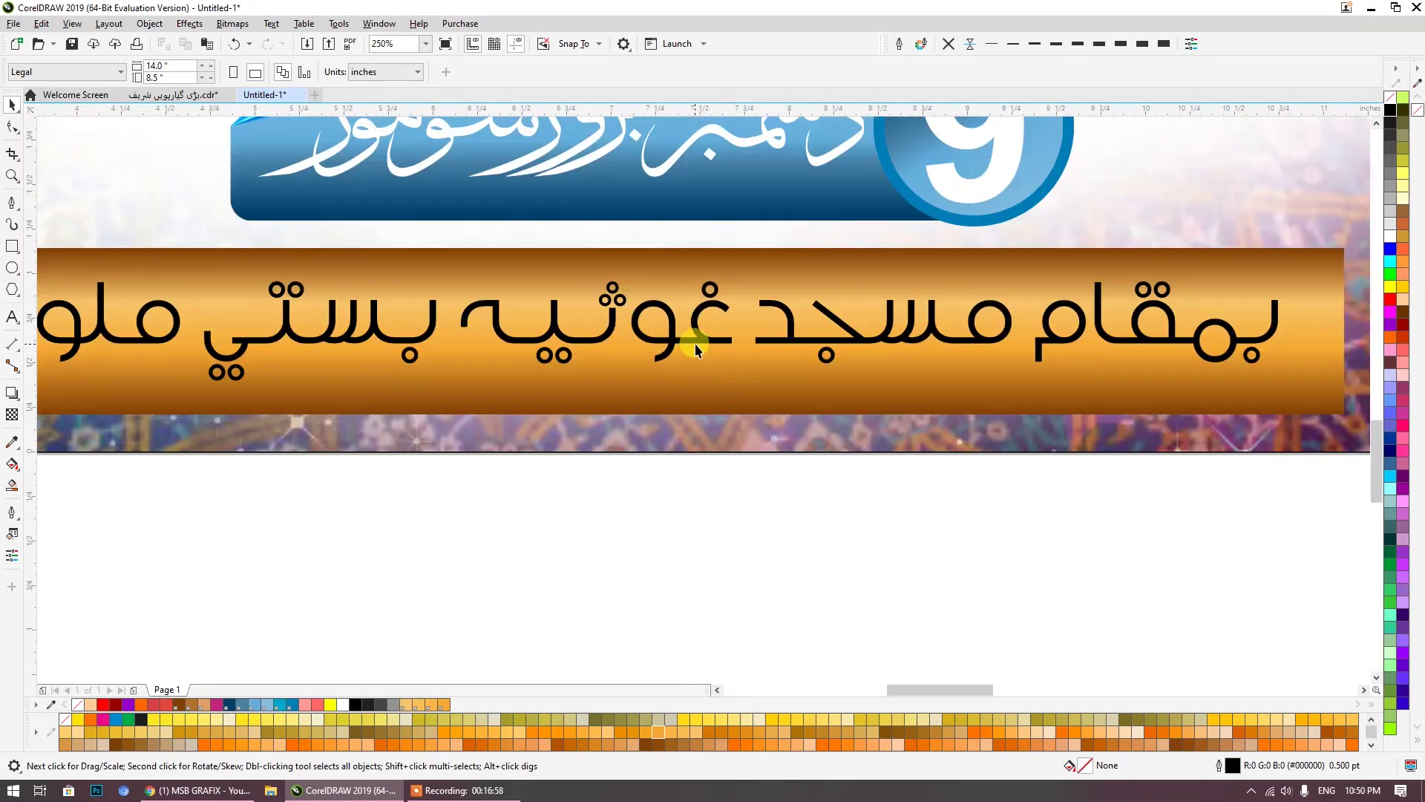
scroll(694, 343, down, 2)
click(710, 347)
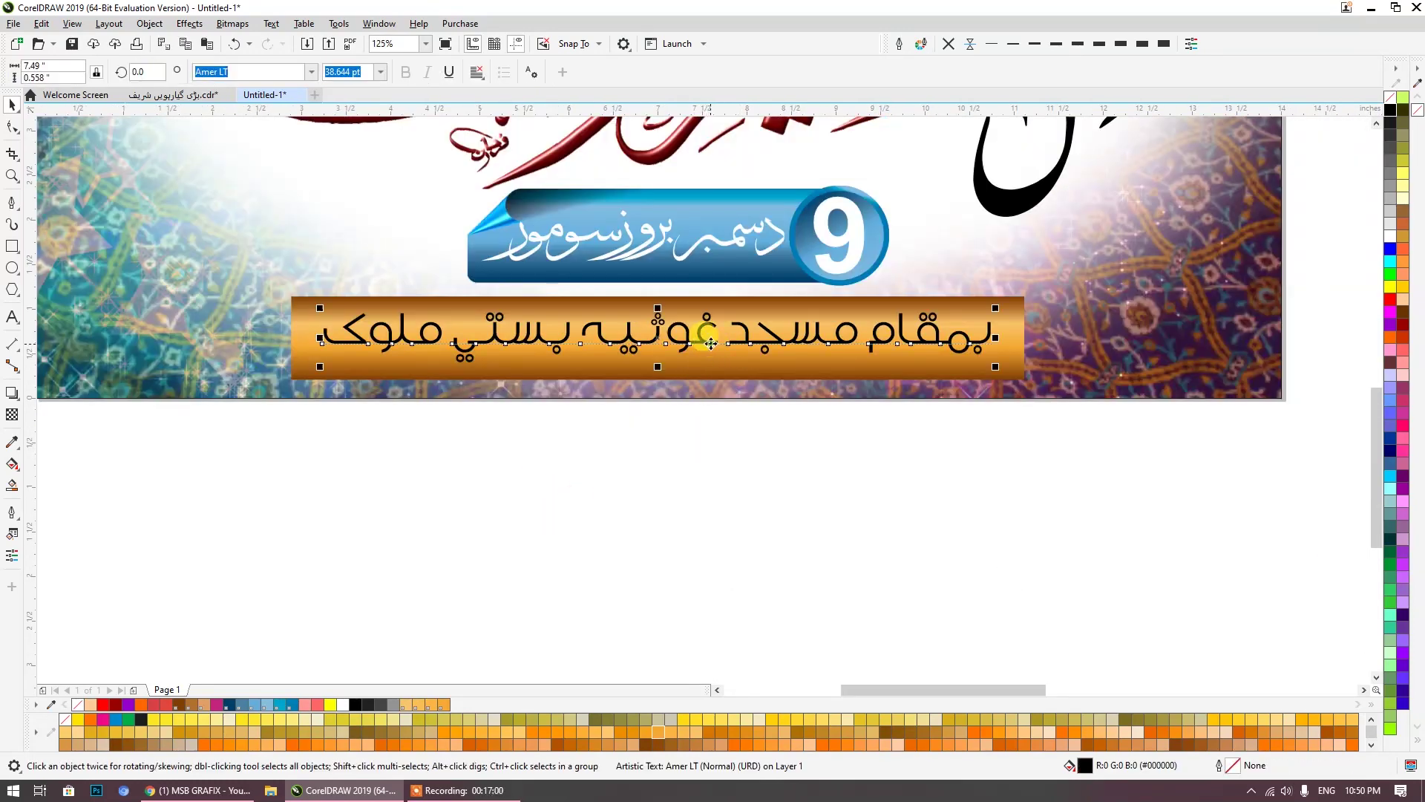
drag(995, 371, 978, 375)
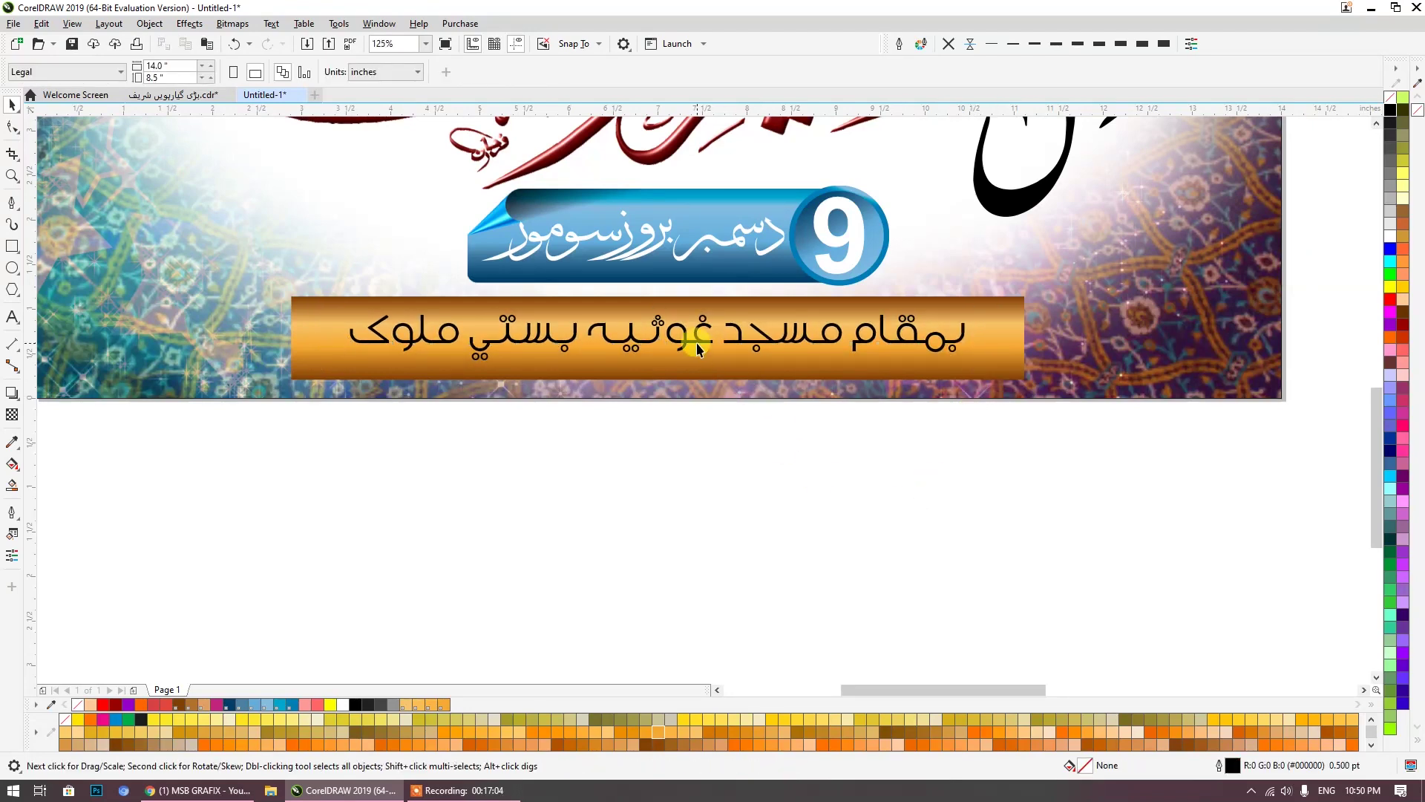
drag(693, 338, 698, 349)
click(680, 471)
scroll(683, 470, down, 2)
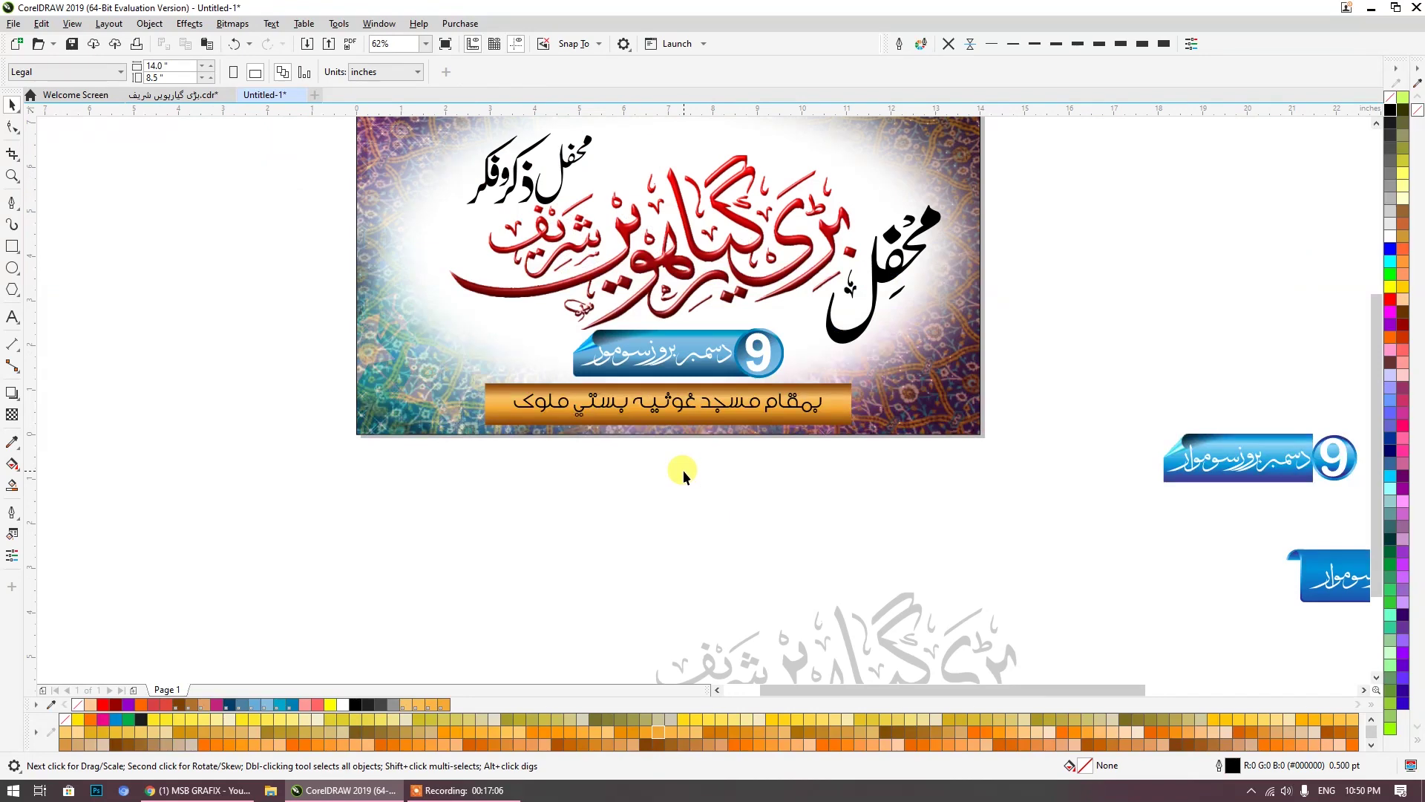
Step: Copy the green dome shape from the finished banner document and paste it into Untitled-1
scroll(535, 449, down, 3)
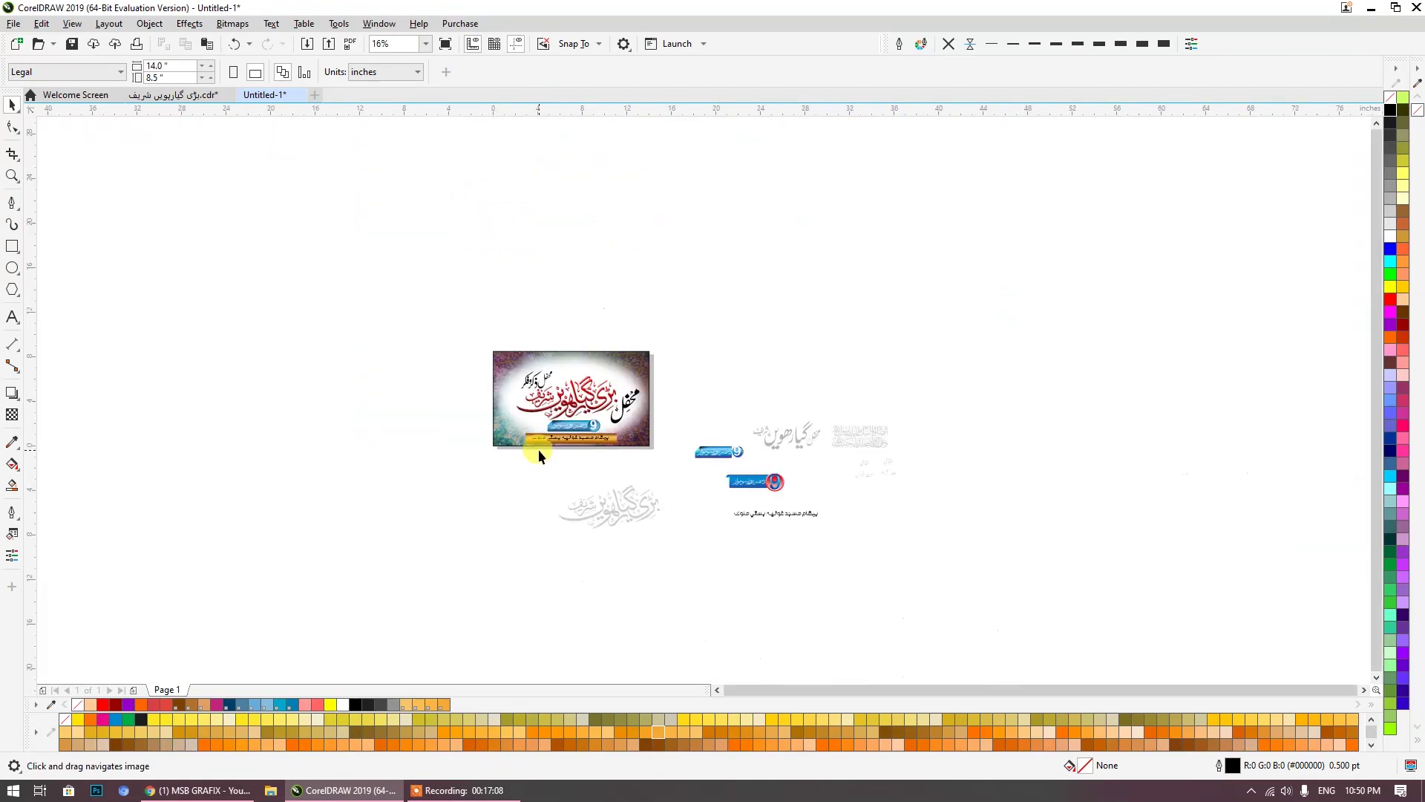
scroll(554, 465, up, 2)
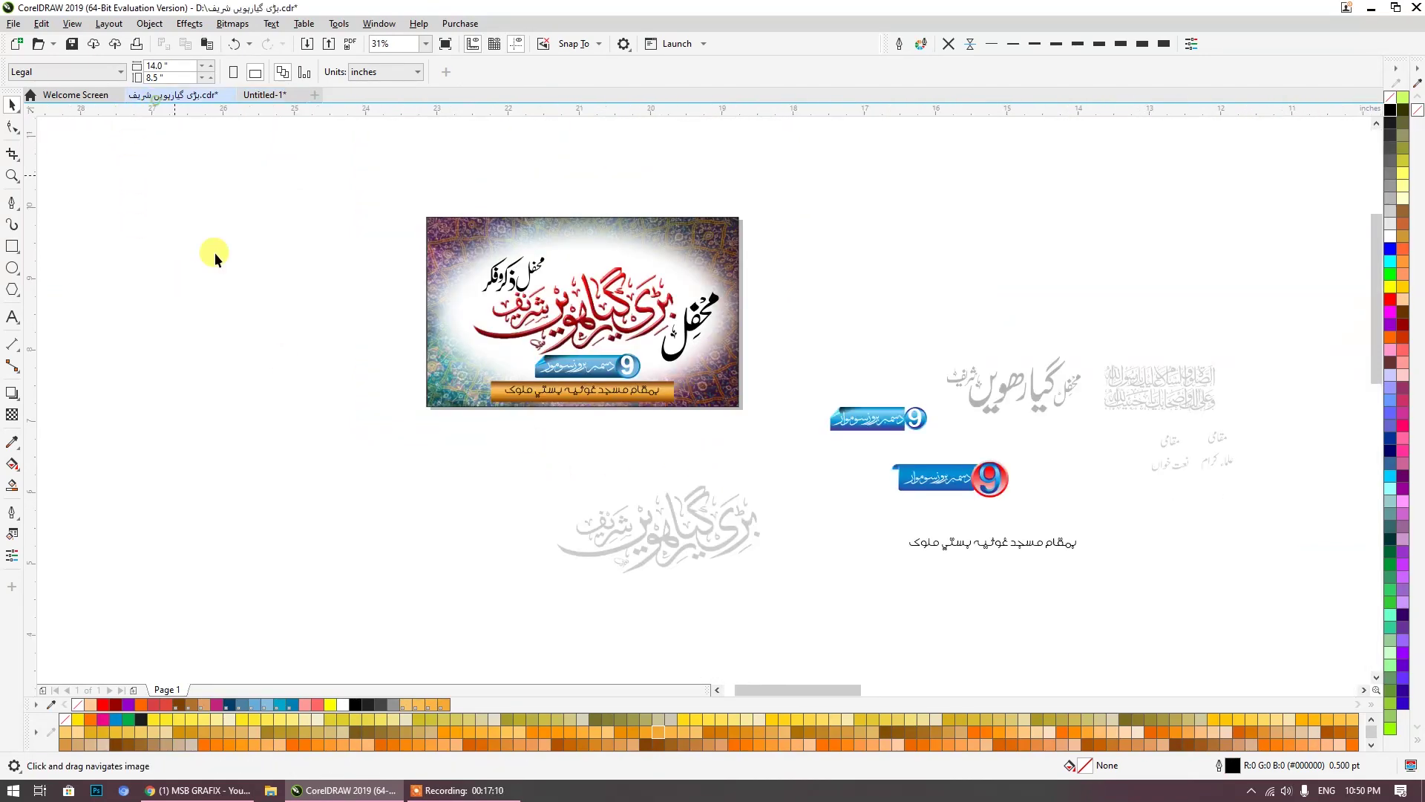
key(ctrl+Tab)
click(249, 392)
right_click(249, 392)
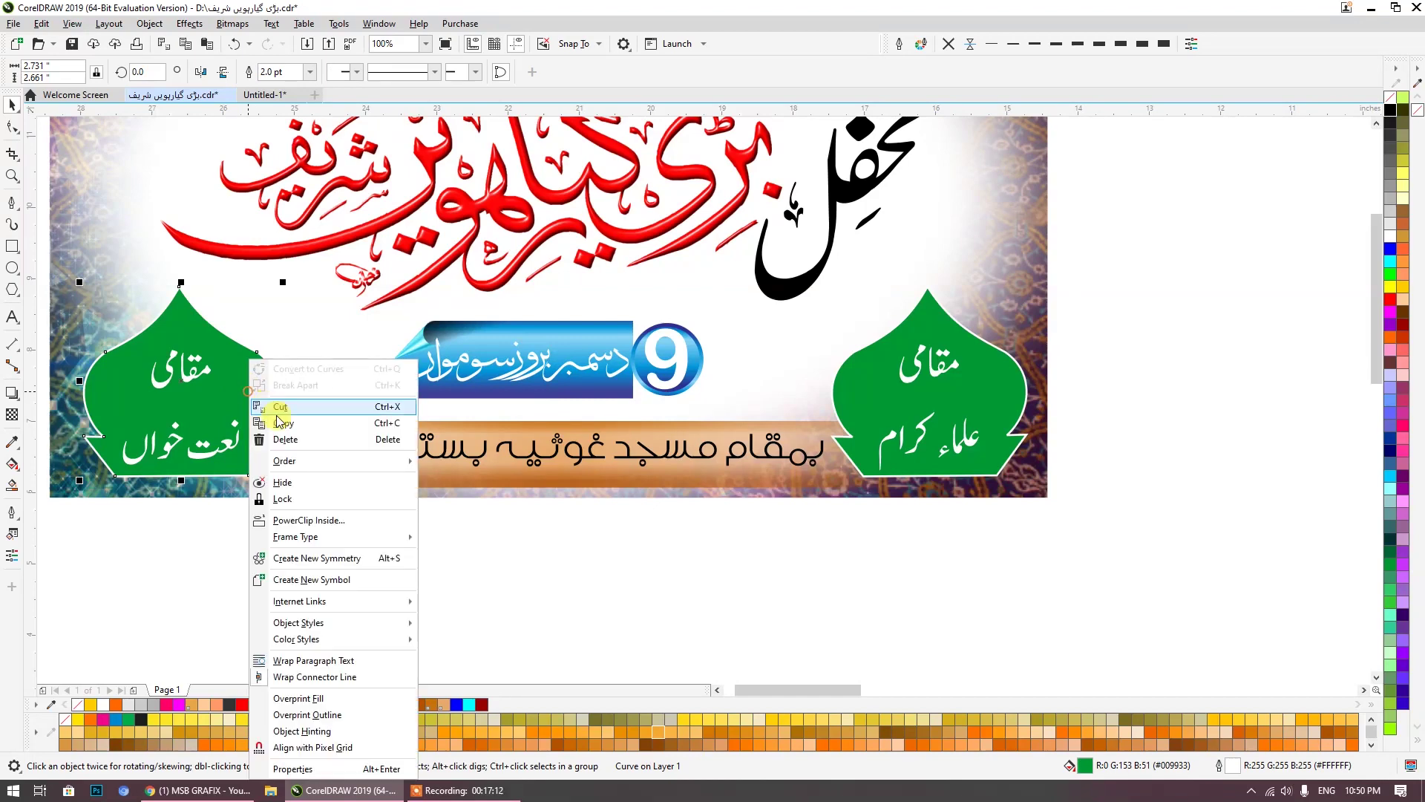
click(282, 421)
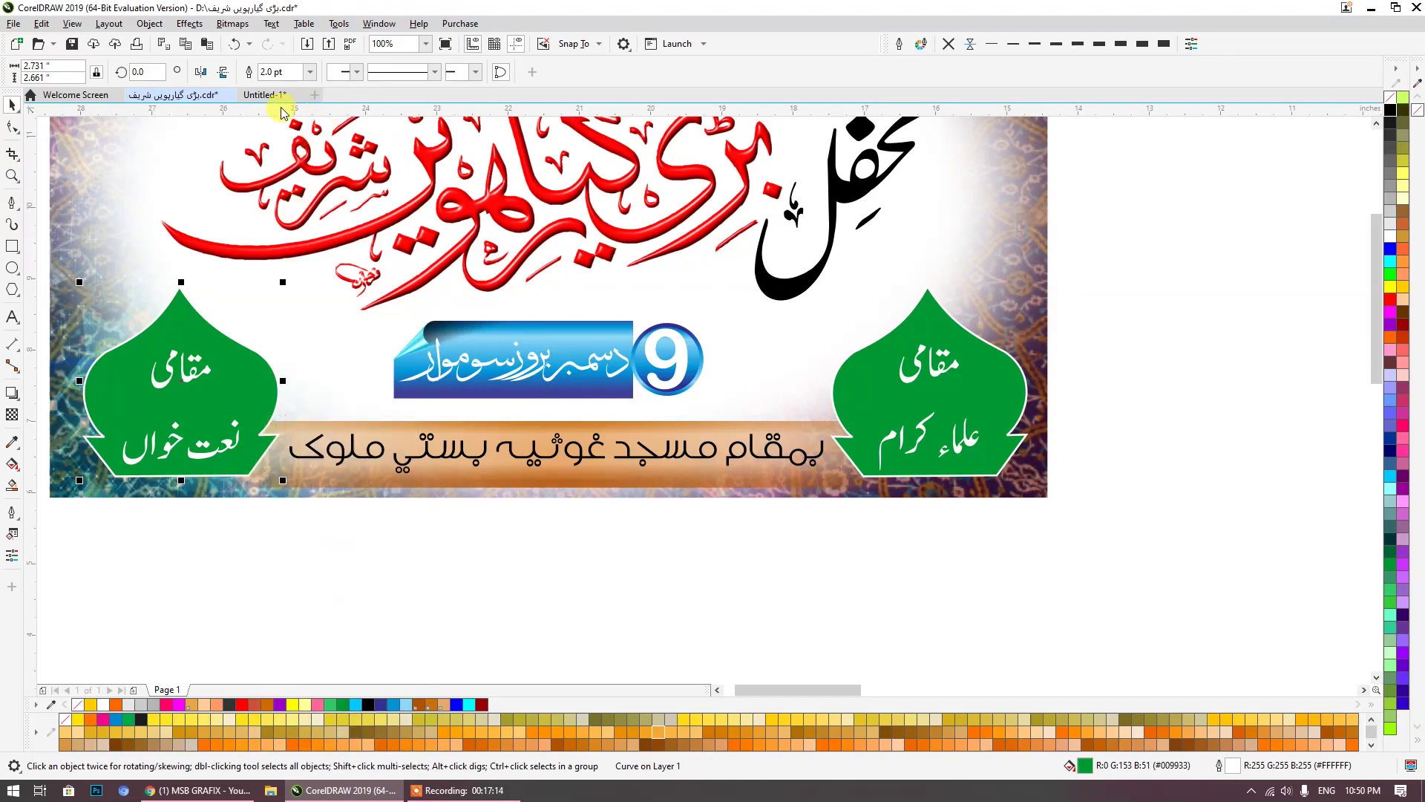
click(271, 95)
key(ctrl+v)
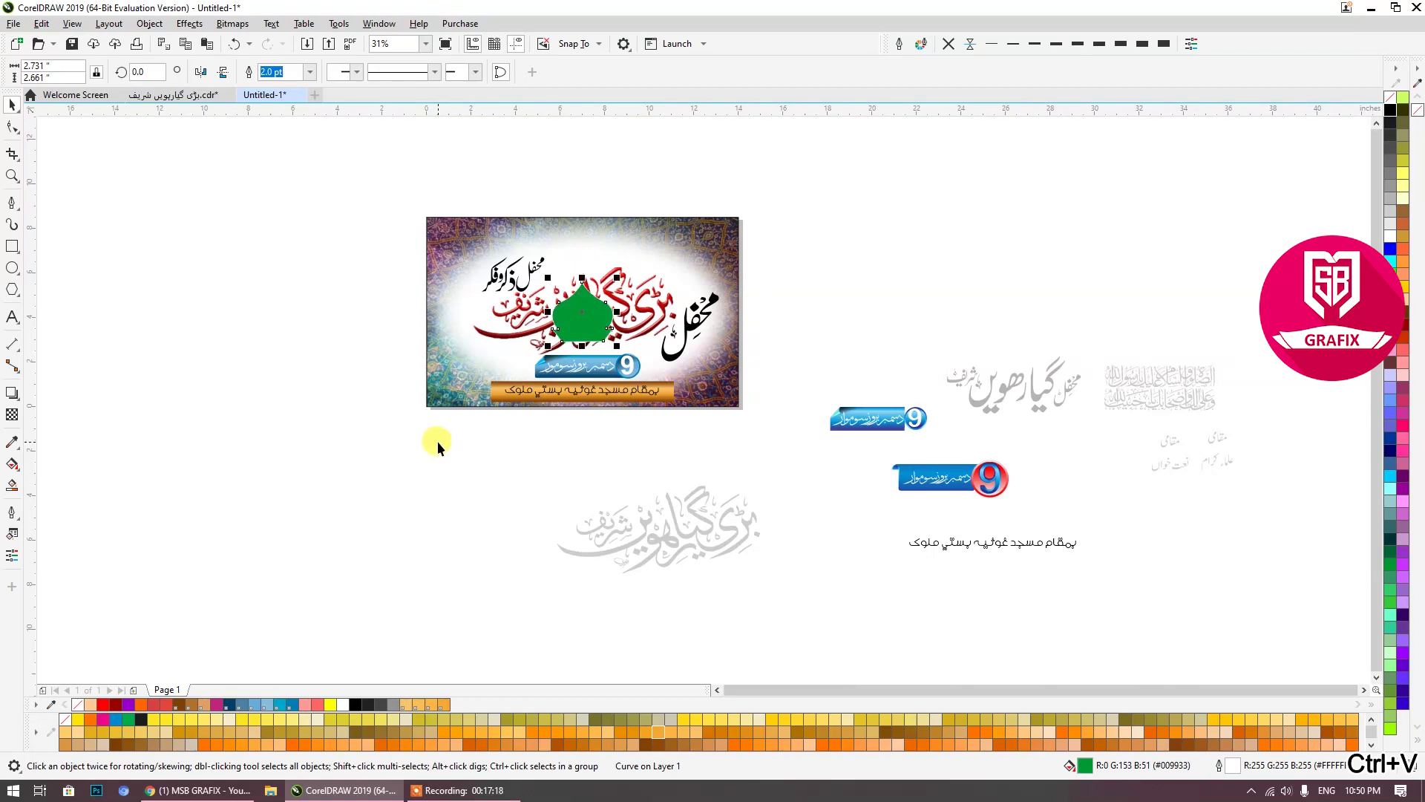
Step: Place the green dome in the banner's lower left corner and a copy of it in the lower right corner
drag(579, 316, 686, 388)
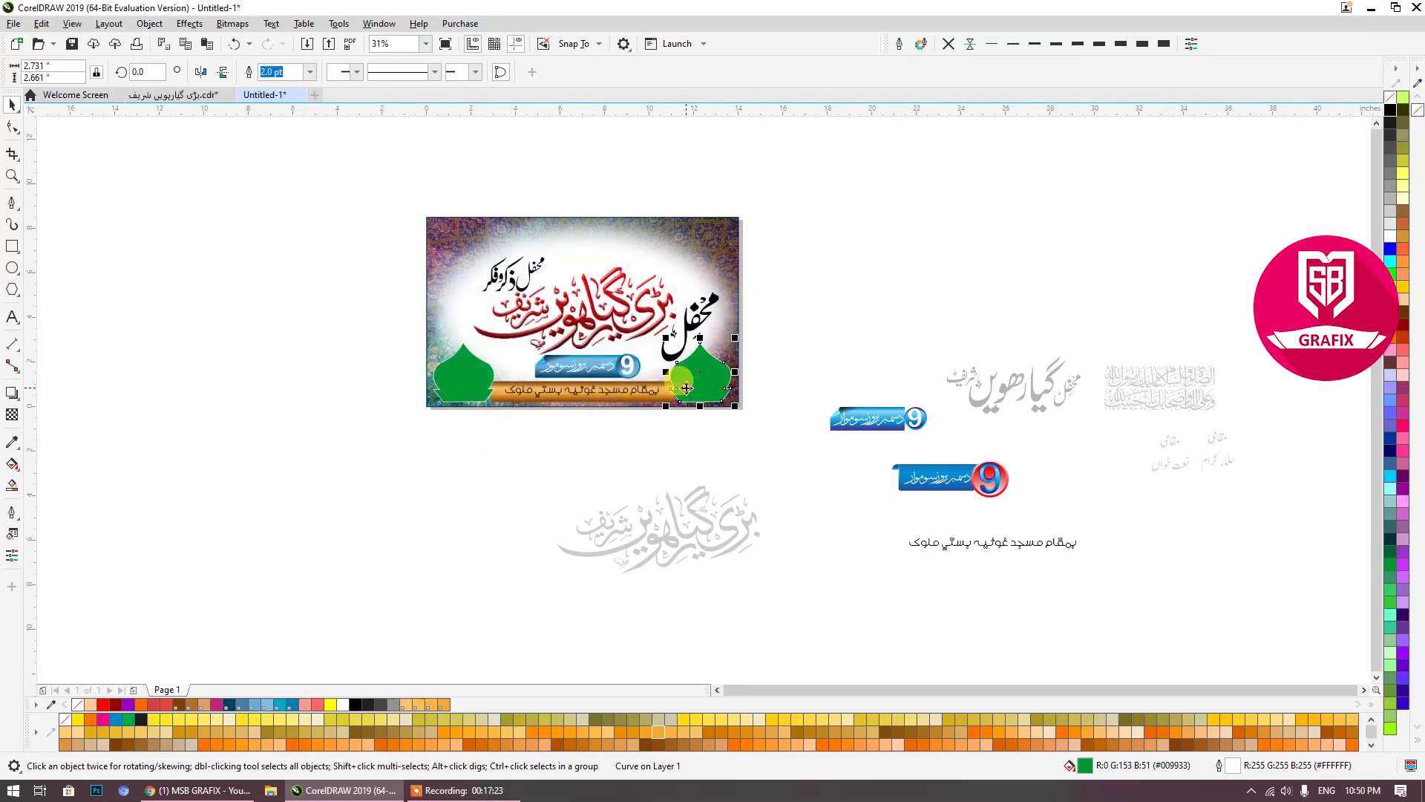
click(603, 439)
scroll(618, 397, up, 2)
scroll(613, 397, down, 2)
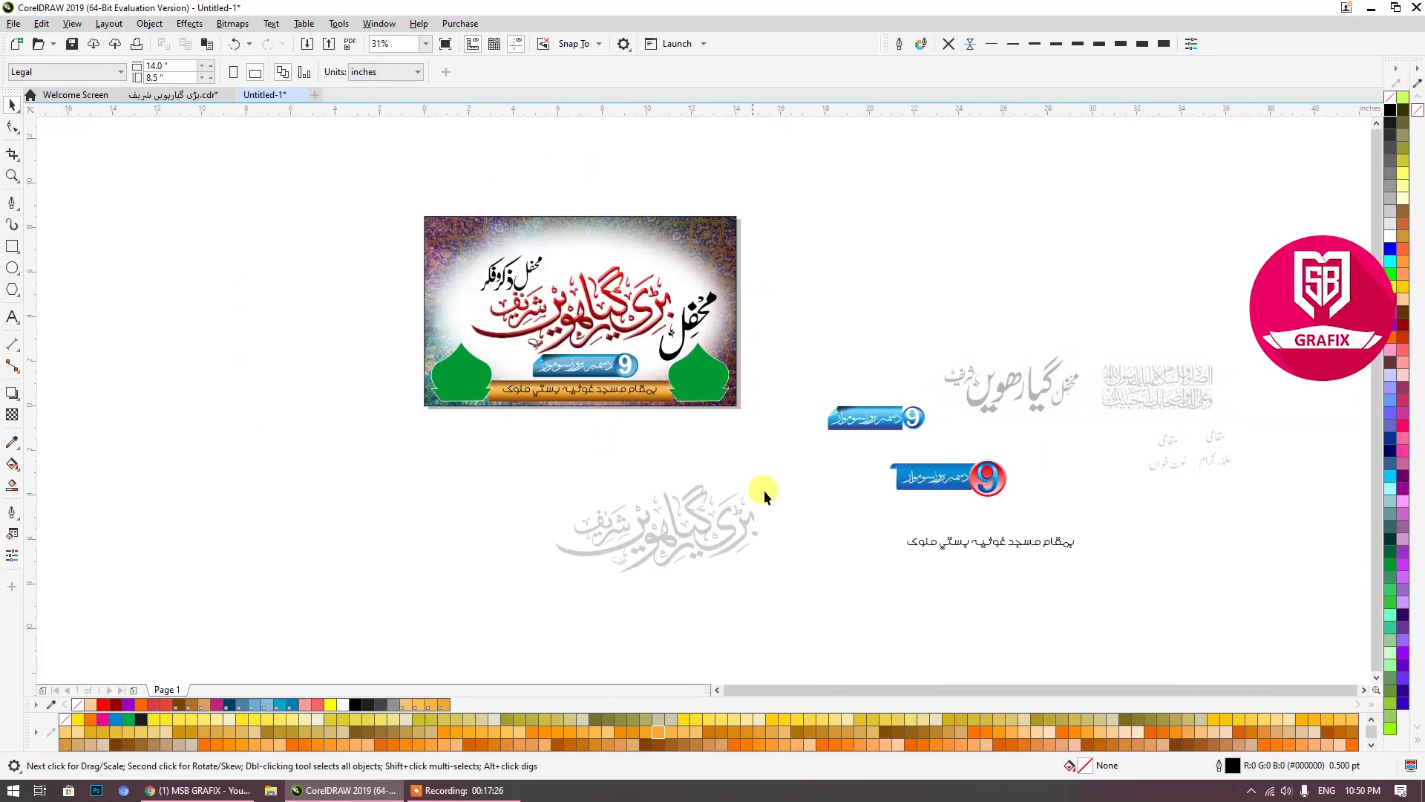
Step: Place a copy of the two grey two-line Urdu labels in the empty area just beside the banner's right edge
drag(1214, 440, 1266, 510)
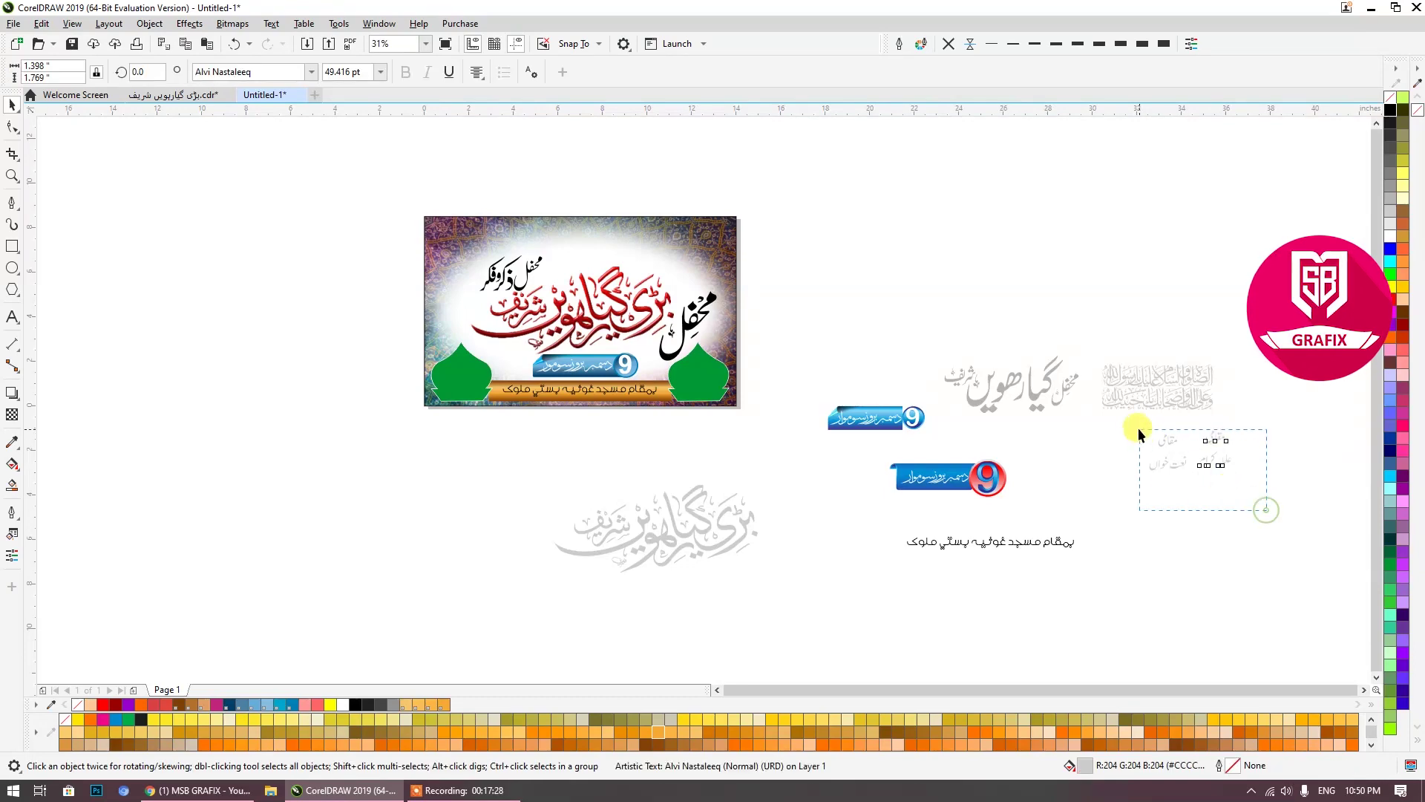
drag(1159, 439, 767, 350)
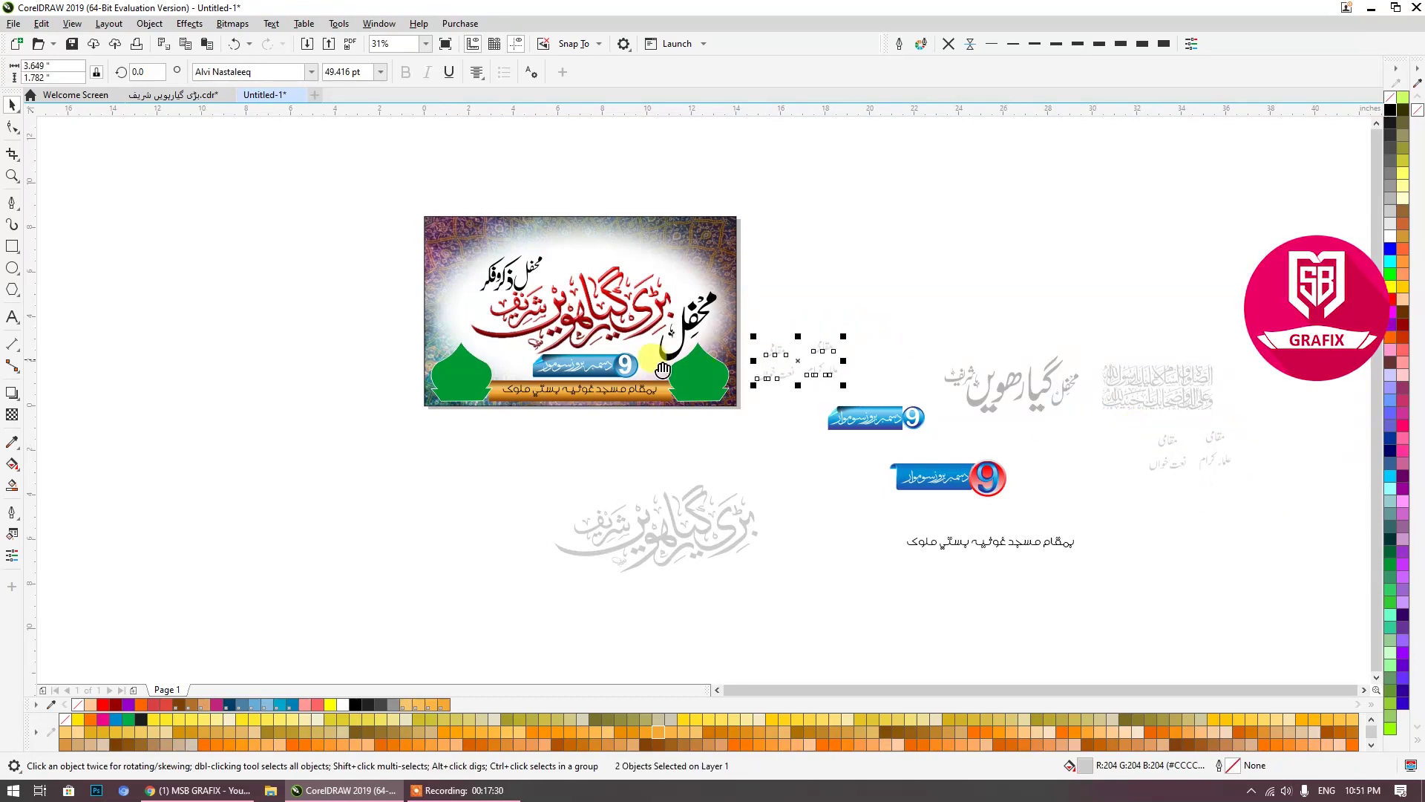
drag(680, 390, 751, 538)
scroll(789, 630, up, 2)
Step: Centre the مقامی نعت خواں label horizontally and vertically on the left green dome
click(884, 384)
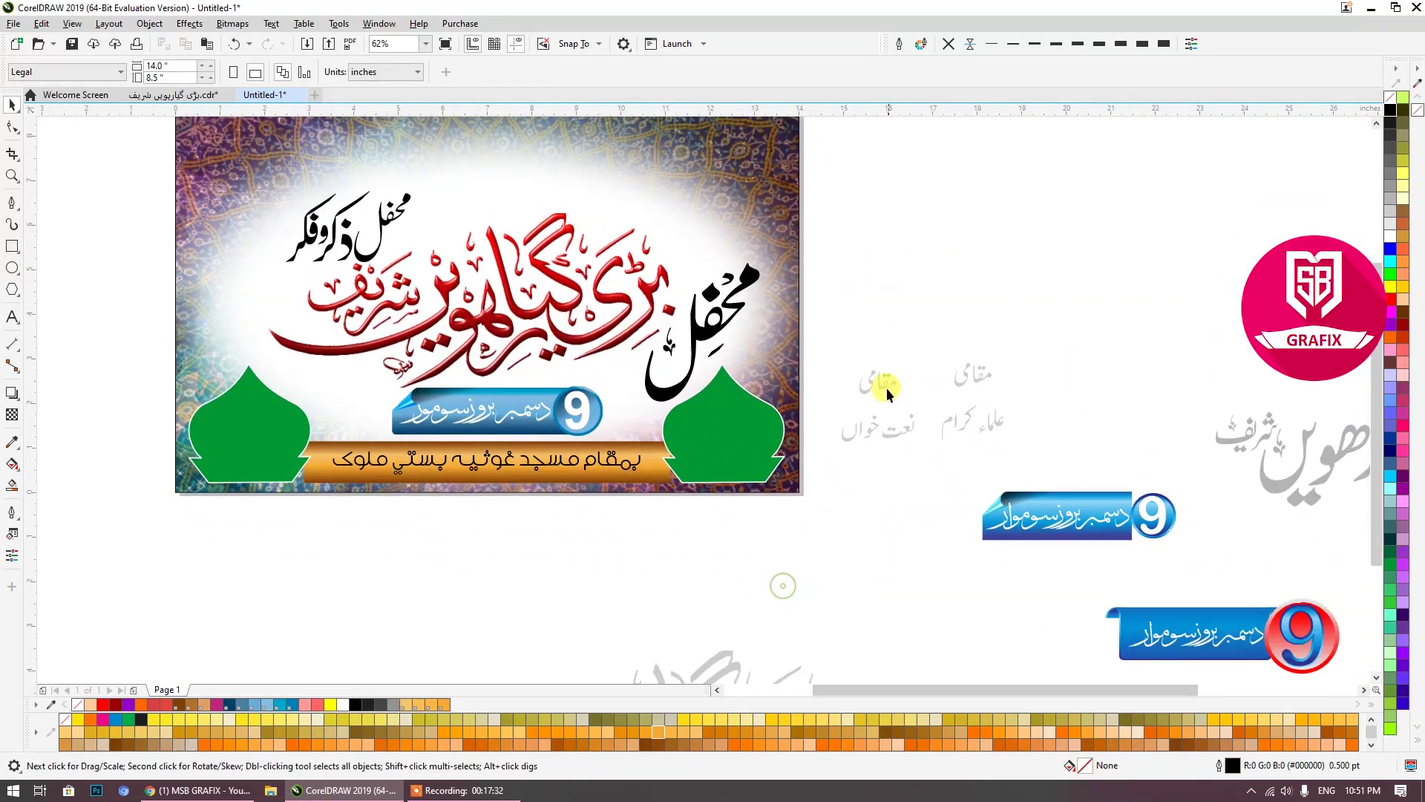
drag(885, 384, 885, 401)
shift+click(288, 466)
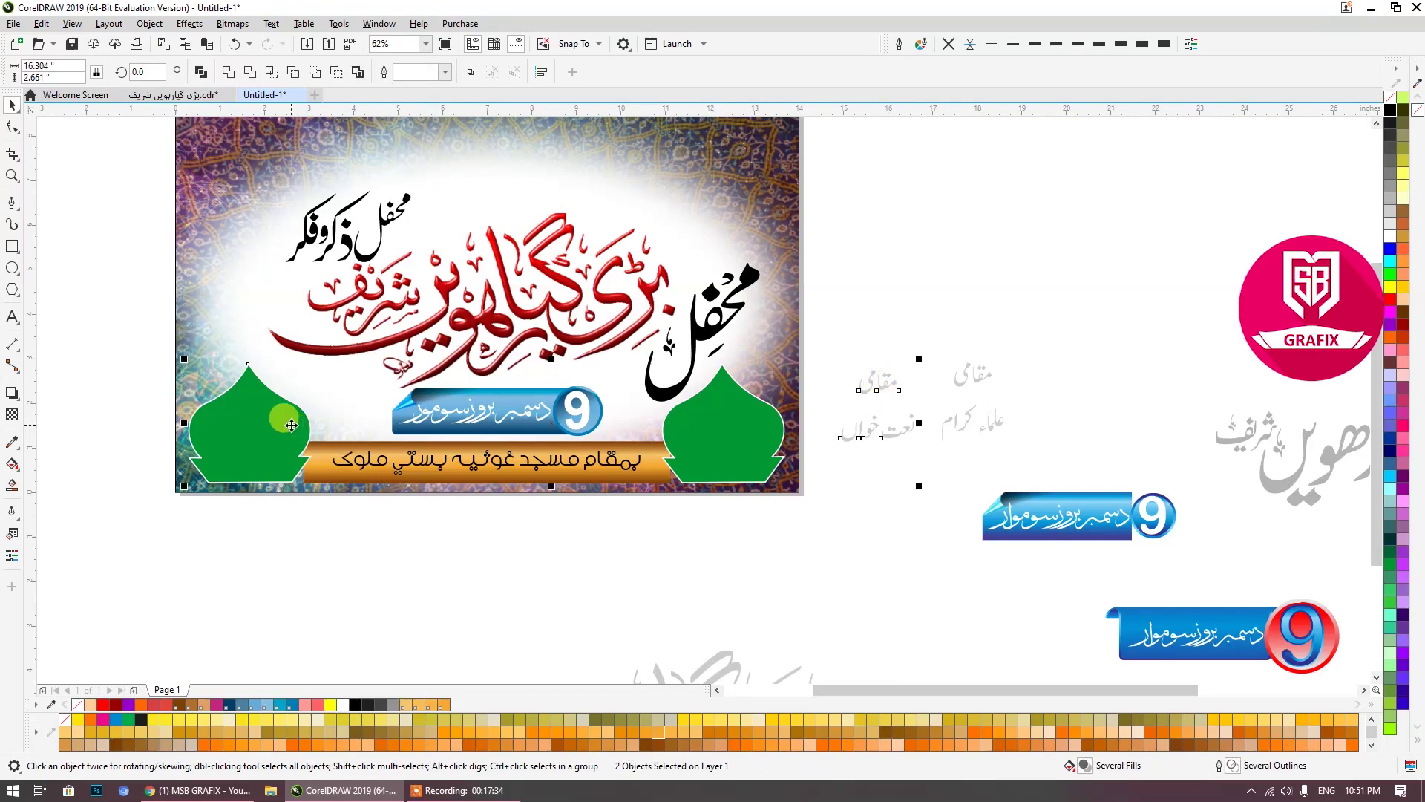
key(c)
key(e)
key(Escape)
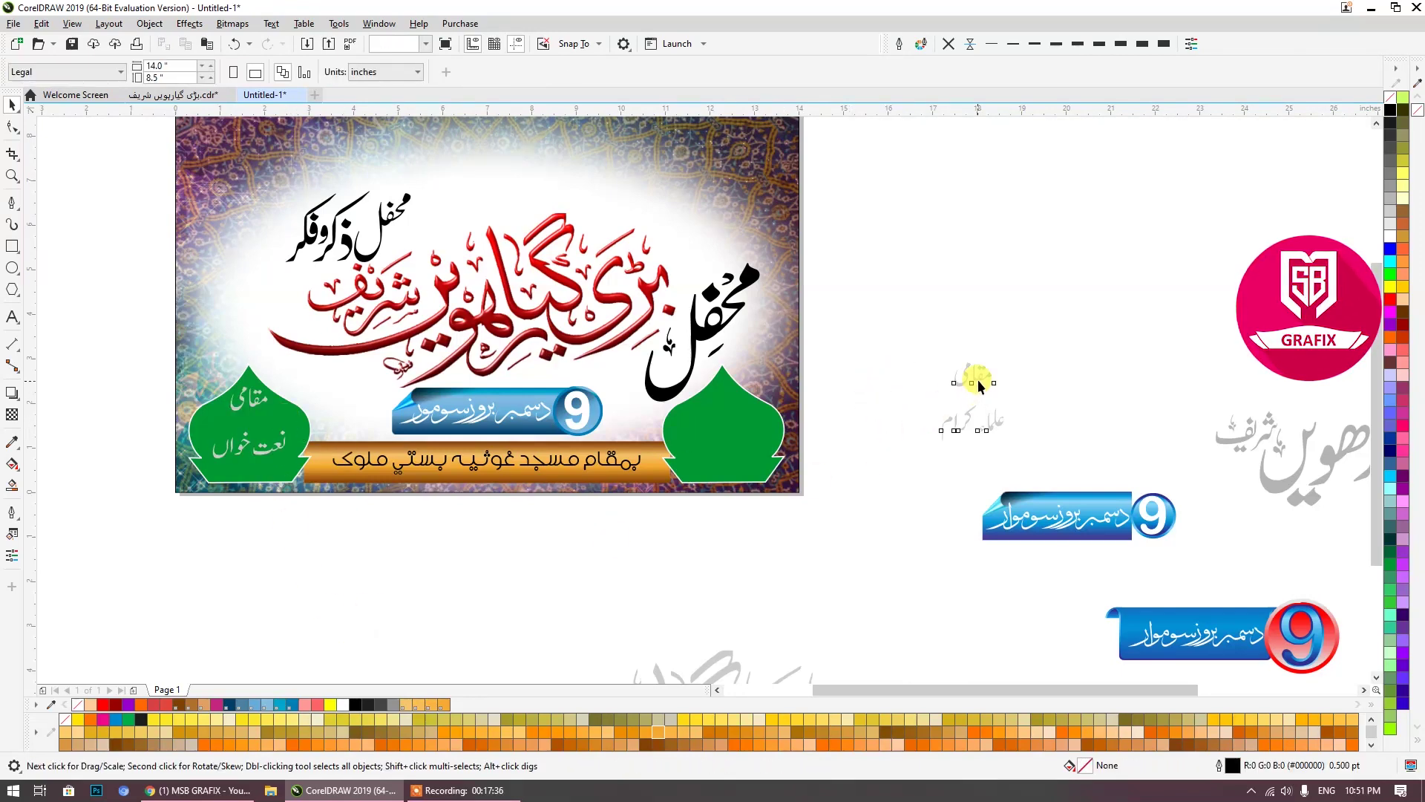
Step: Centre the مقامی علماء کرام label horizontally and vertically on the right green dome
click(978, 386)
shift+click(709, 455)
key(c)
key(e)
key(Escape)
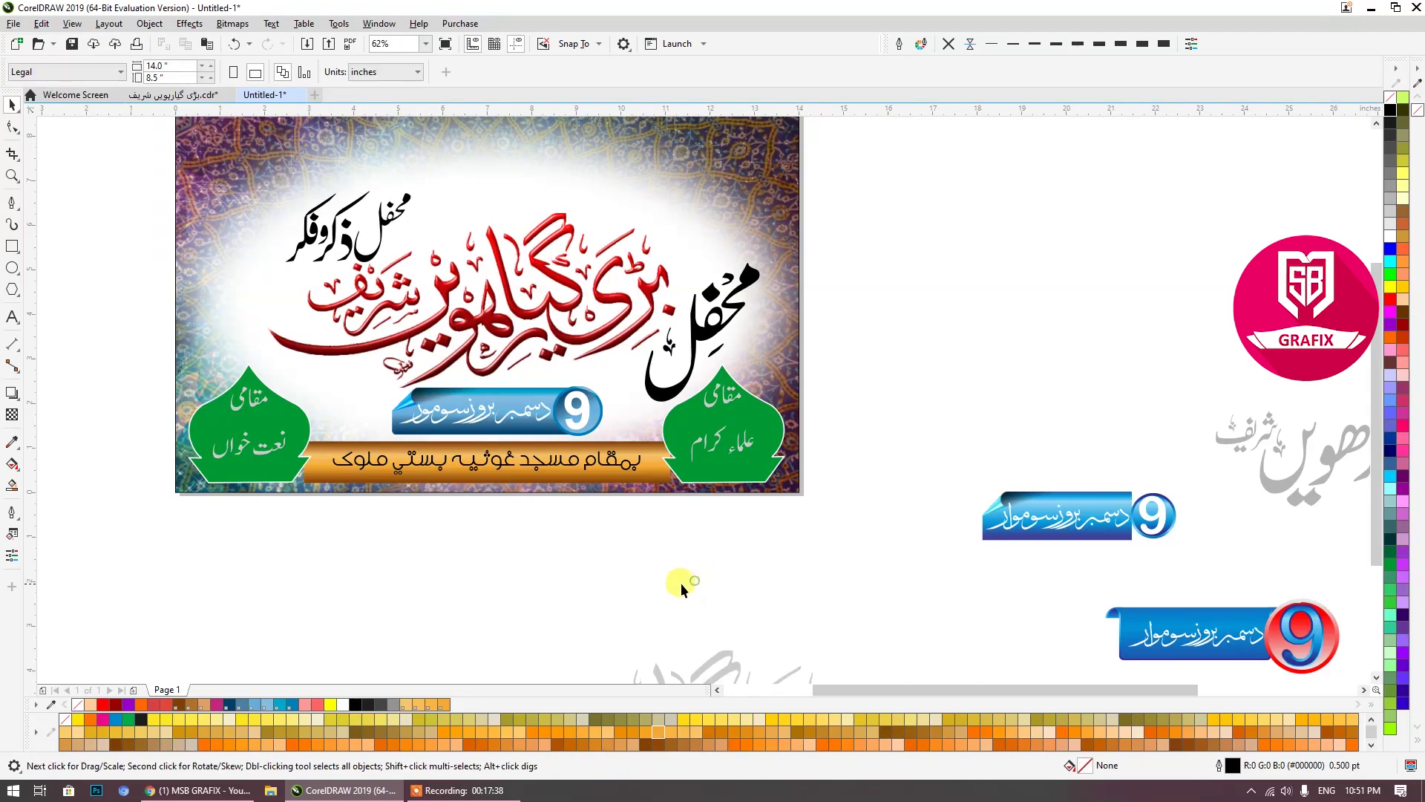
Step: Widen the golden venue bar symmetrically to about 10.78 inches so both ends run behind the green domes
click(367, 467)
scroll(385, 473, up, 2)
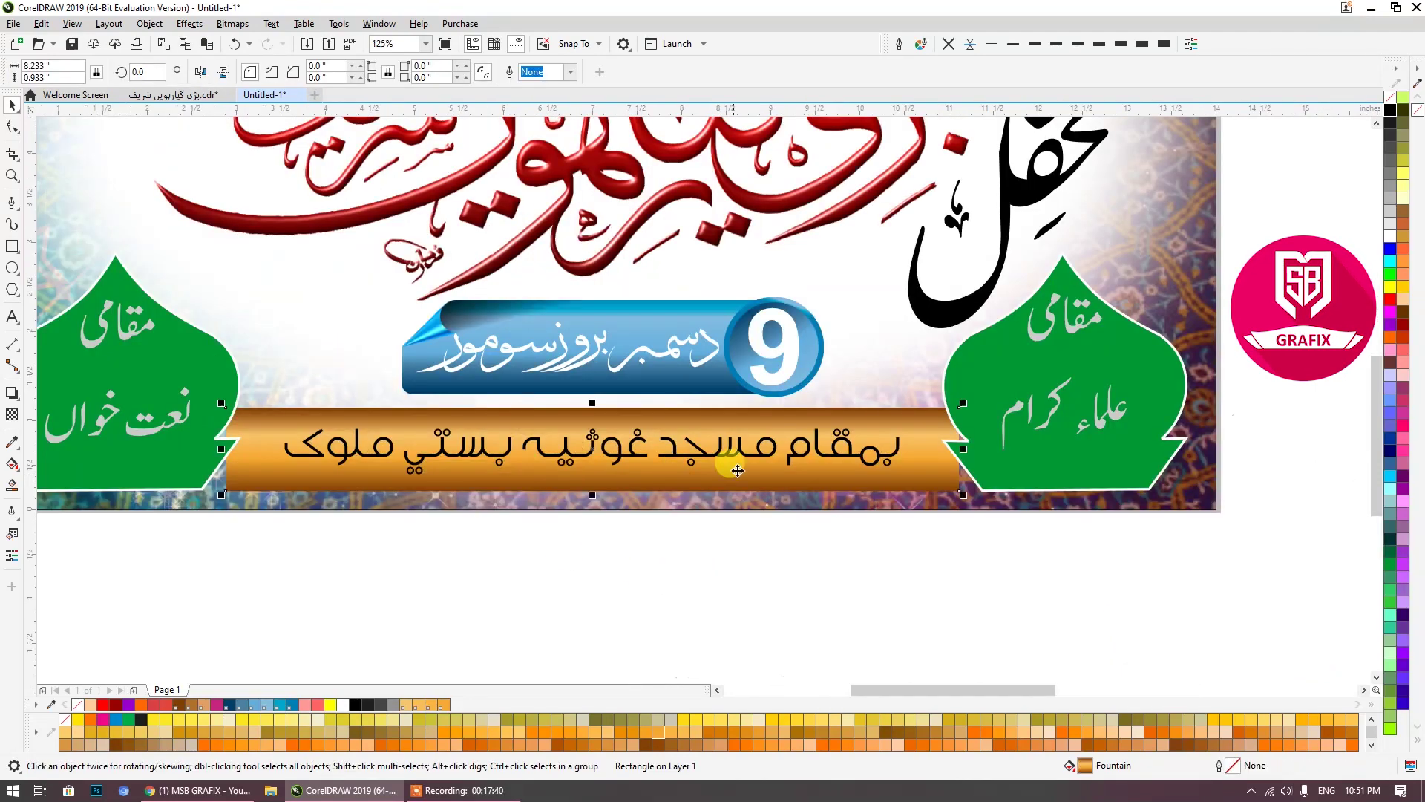
drag(967, 450, 983, 450)
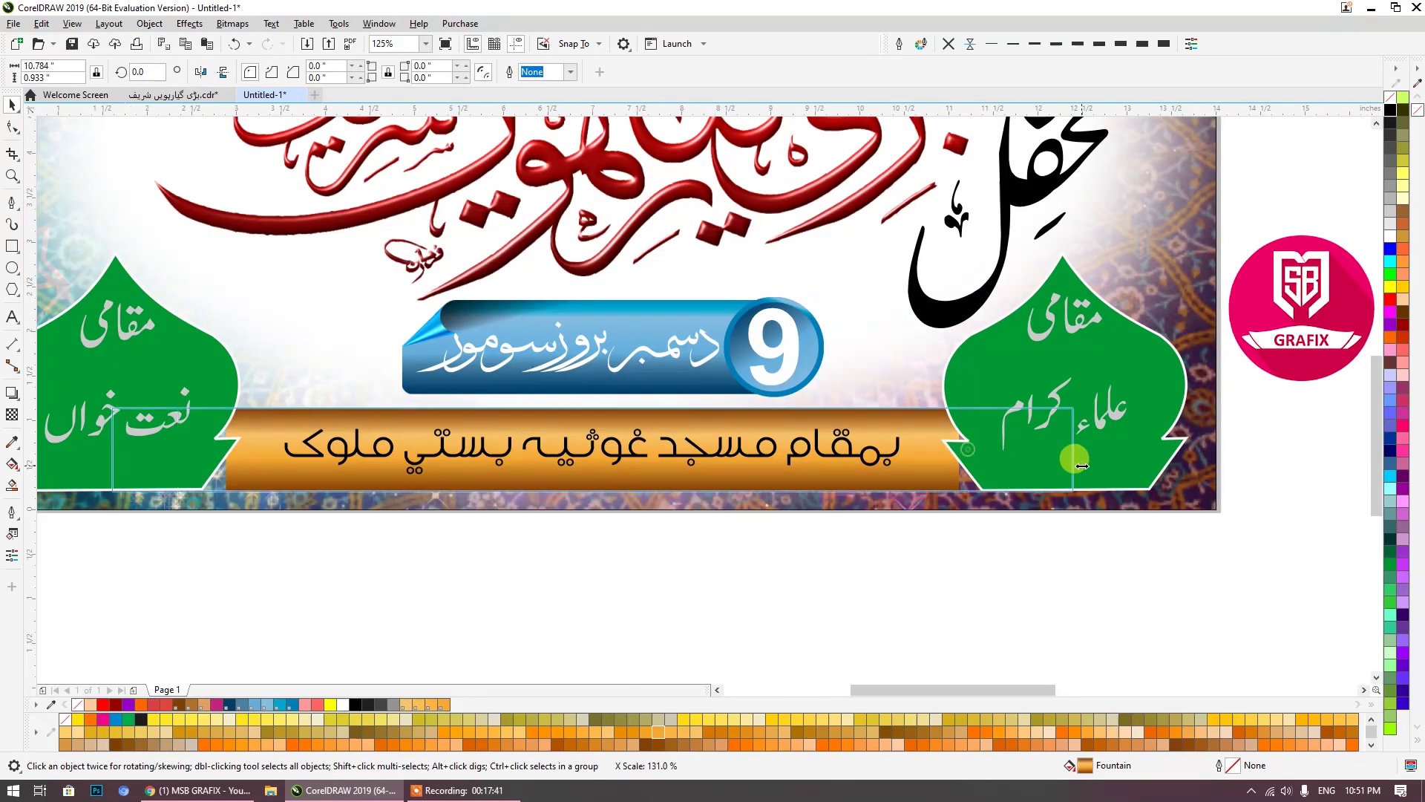
click(901, 588)
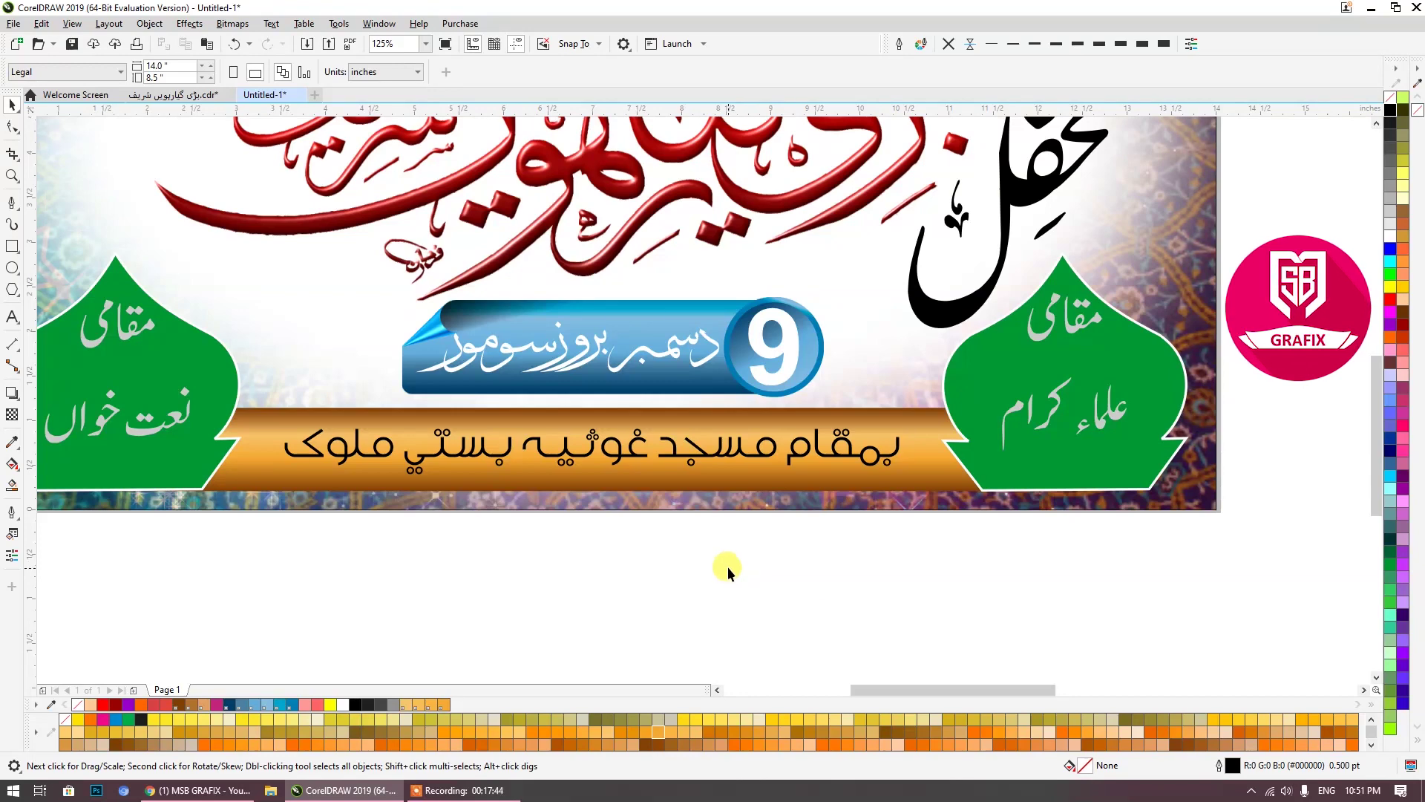
scroll(571, 564, down, 2)
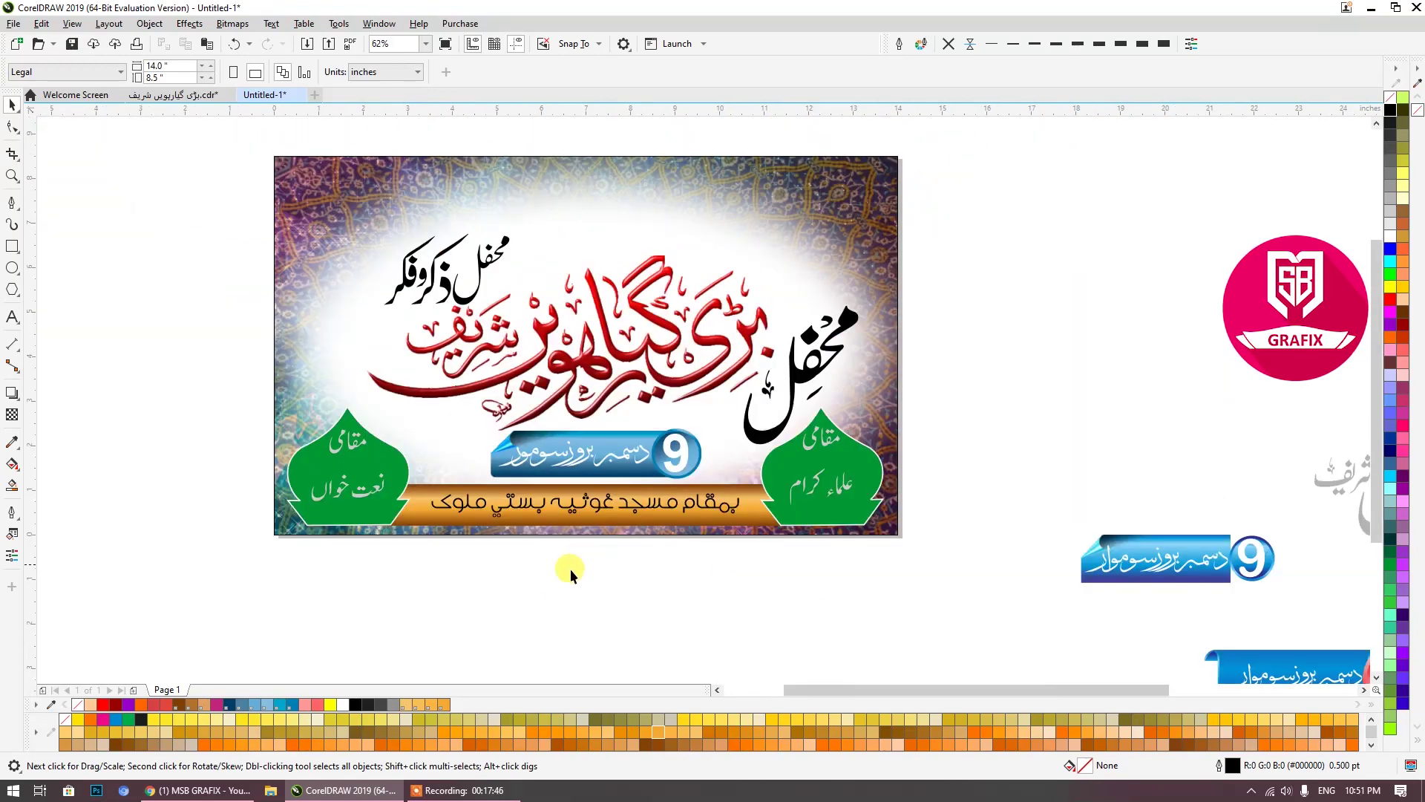
Step: Apply an elliptical fountain transparency to the golden venue bar
click(455, 518)
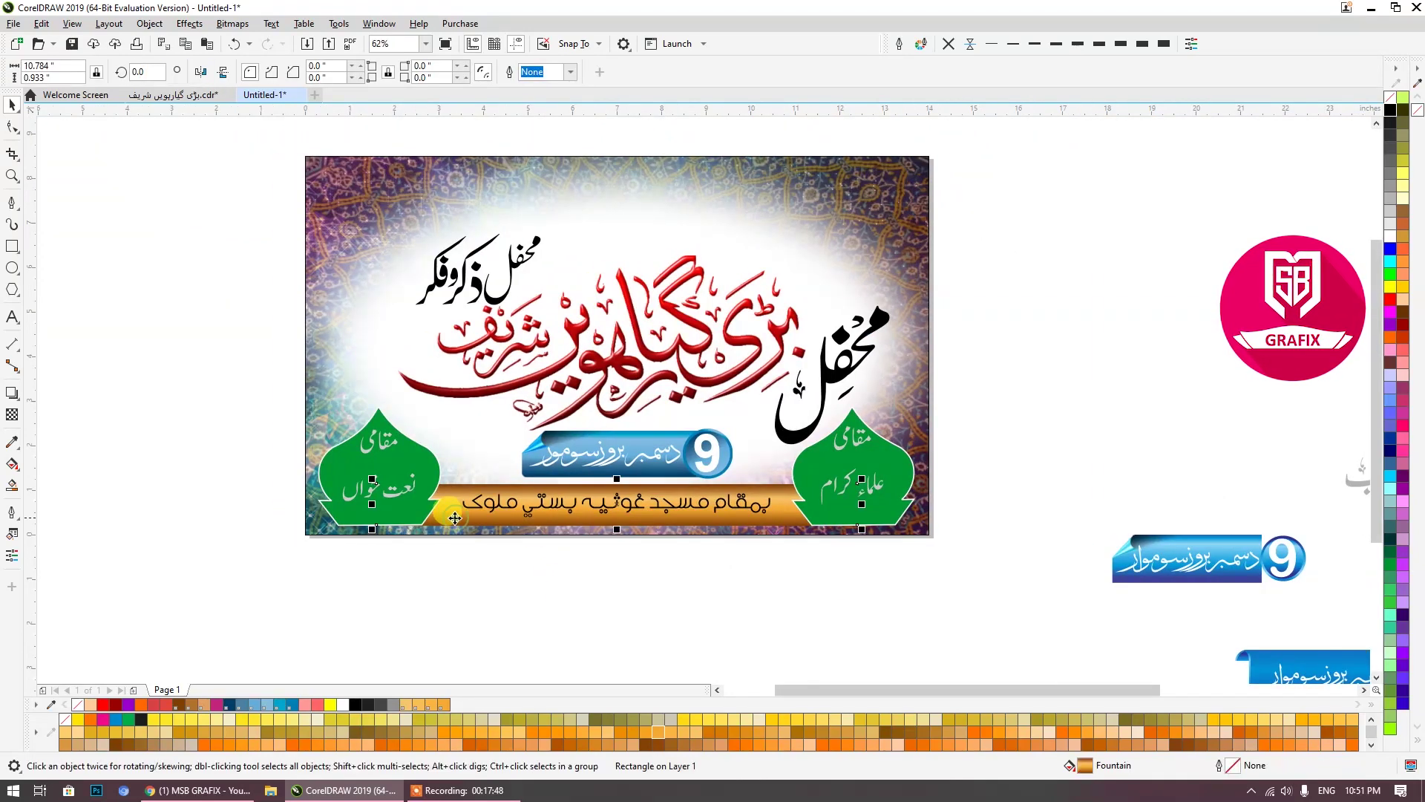
scroll(603, 545, up, 2)
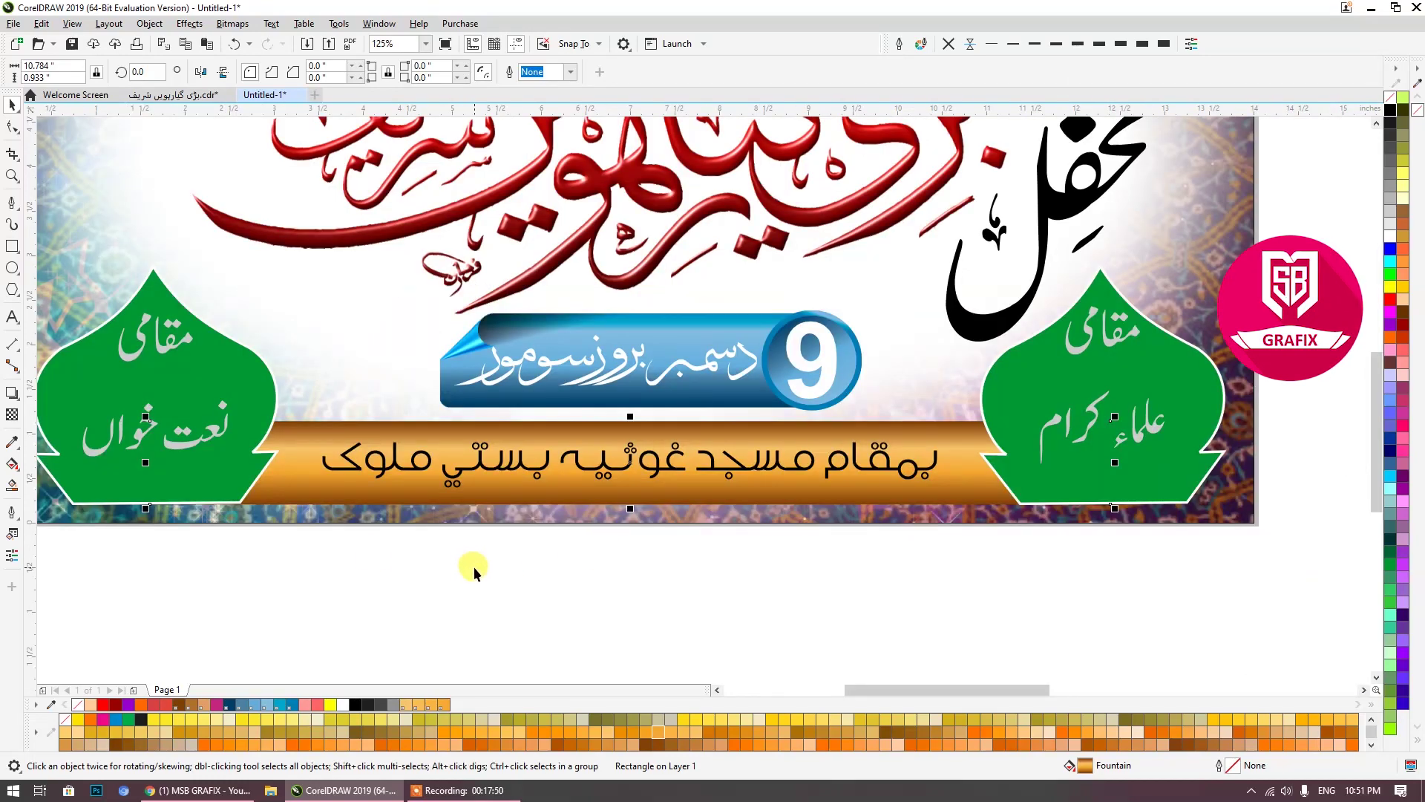
click(13, 415)
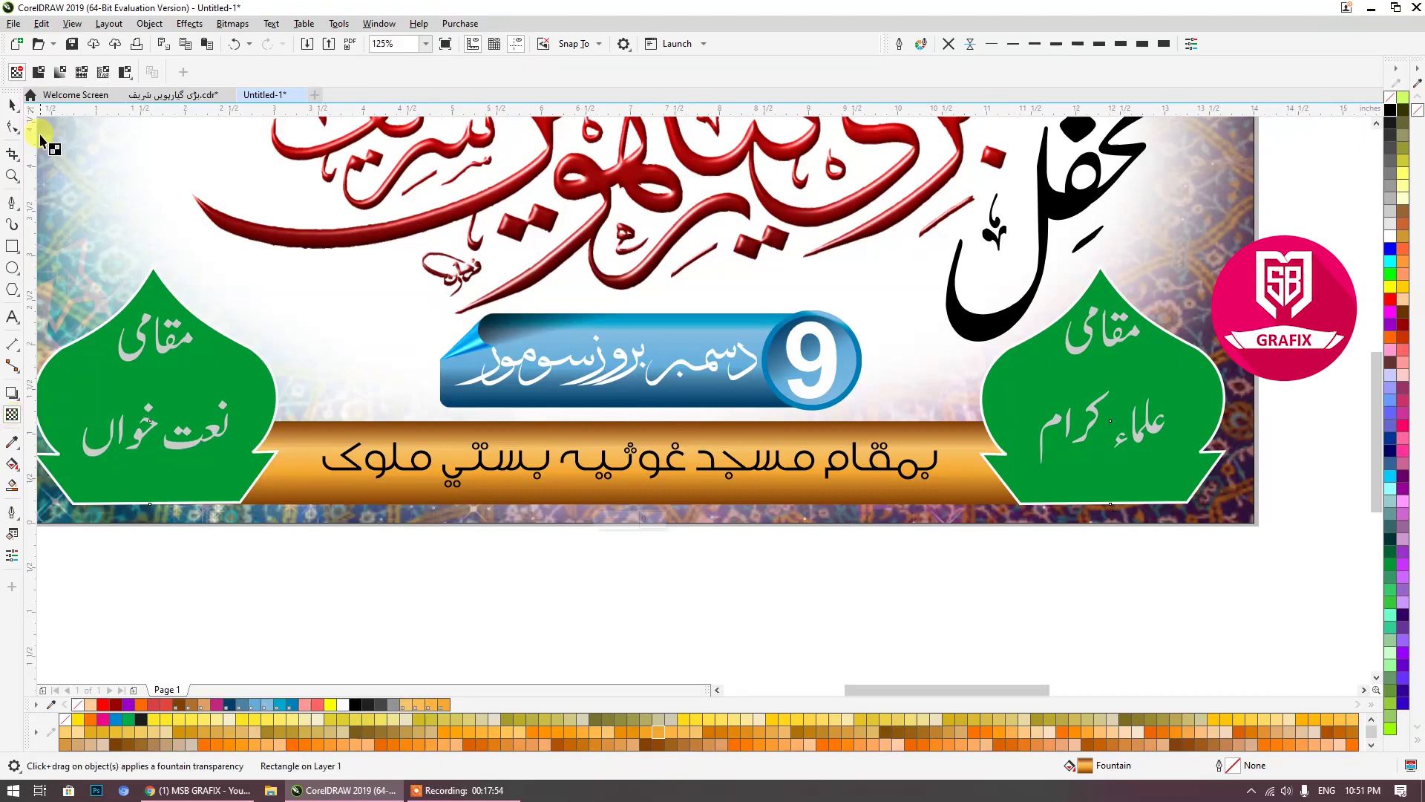
click(61, 72)
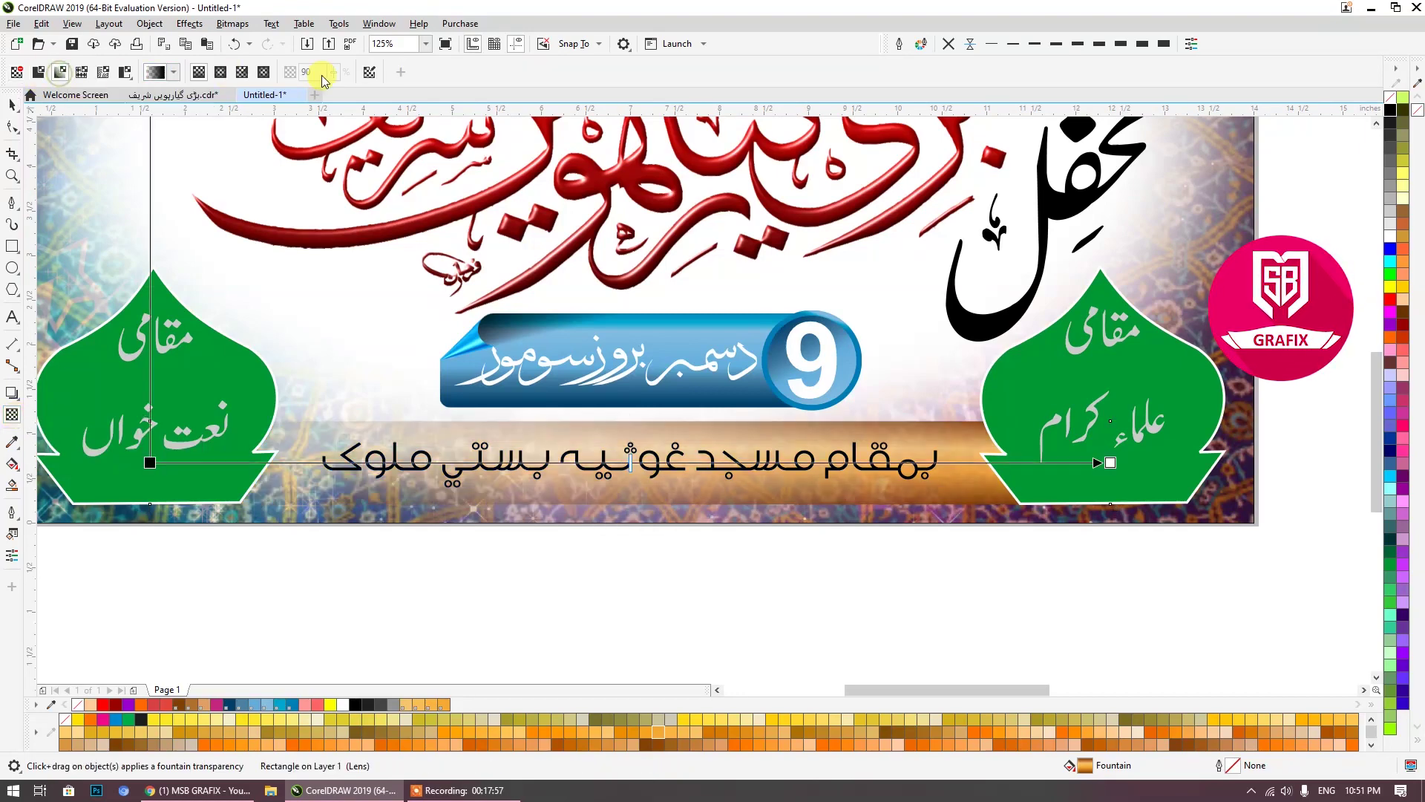
click(220, 73)
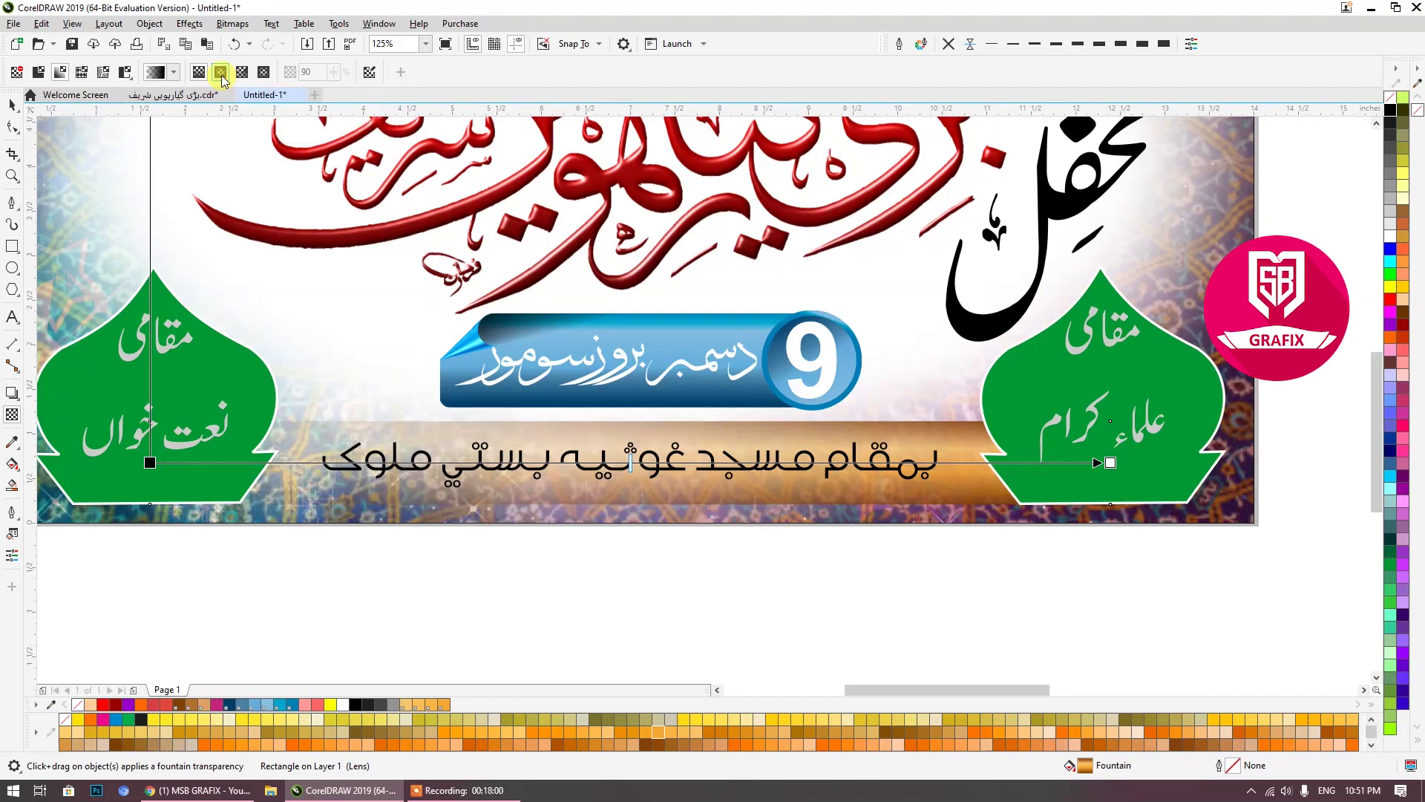
Step: Reshape the bar's transparency ellipse by pulling its end node inward and stretching it upward, leaving the end node at 100% transparency
drag(630, 416, 634, 271)
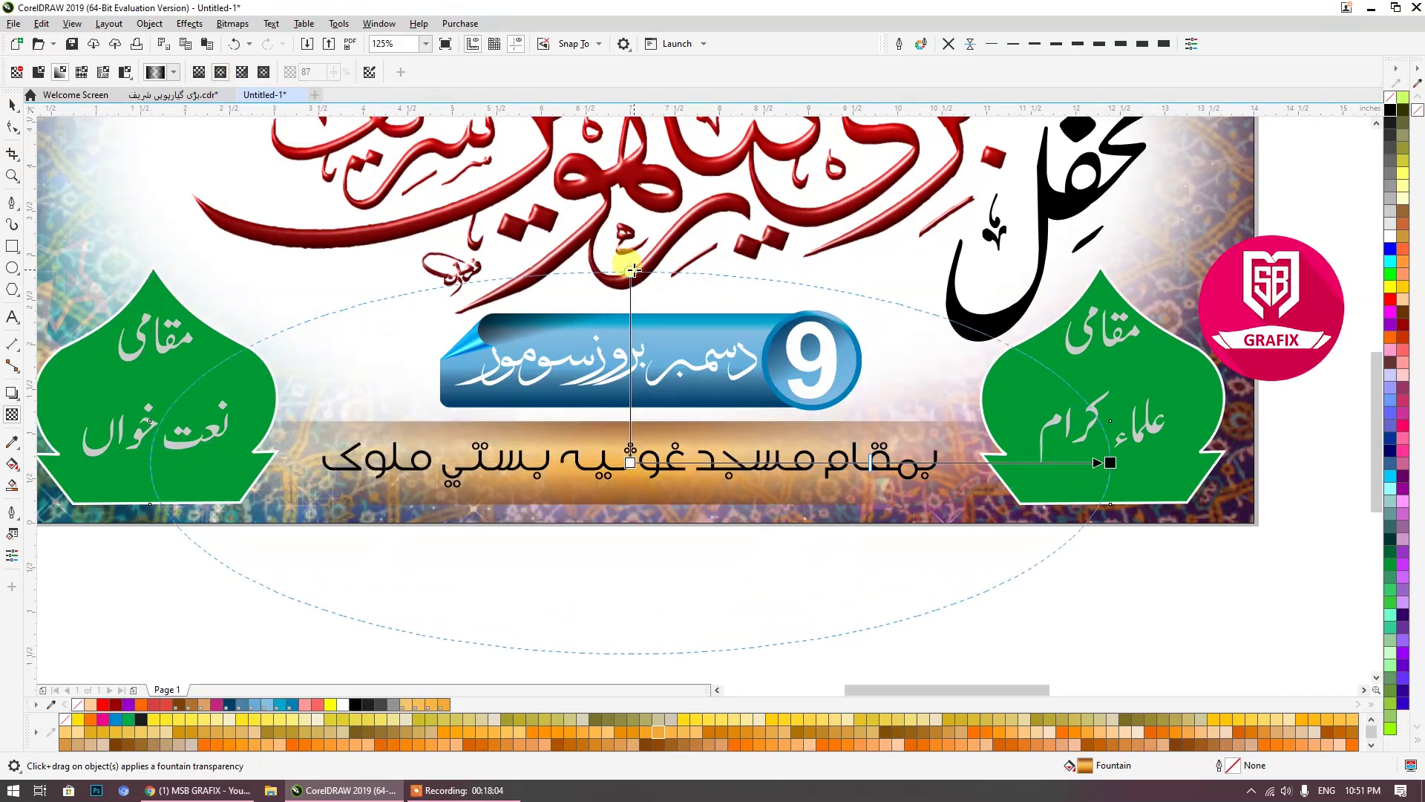
drag(870, 464, 984, 462)
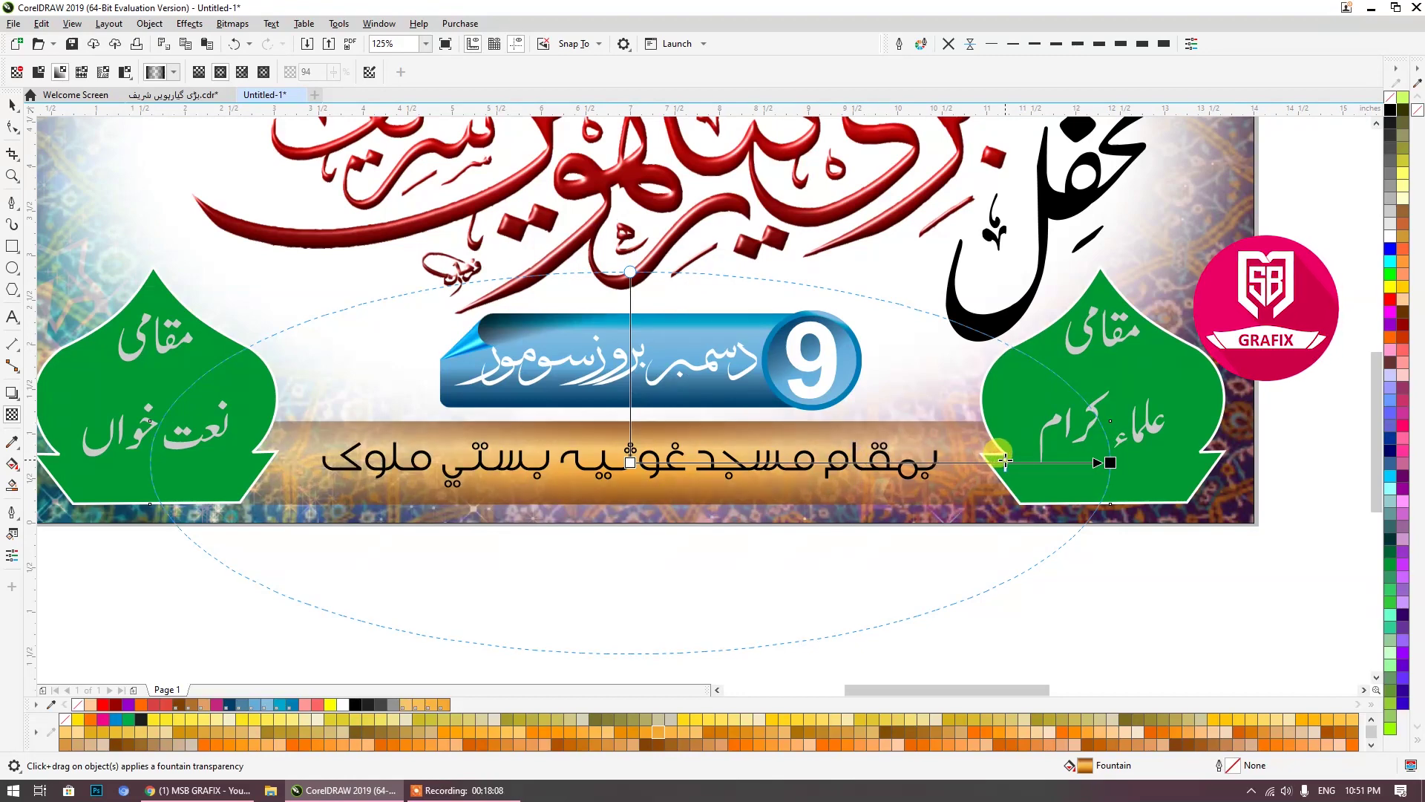
drag(1111, 463, 998, 471)
click(621, 302)
drag(631, 303, 628, 179)
click(1000, 462)
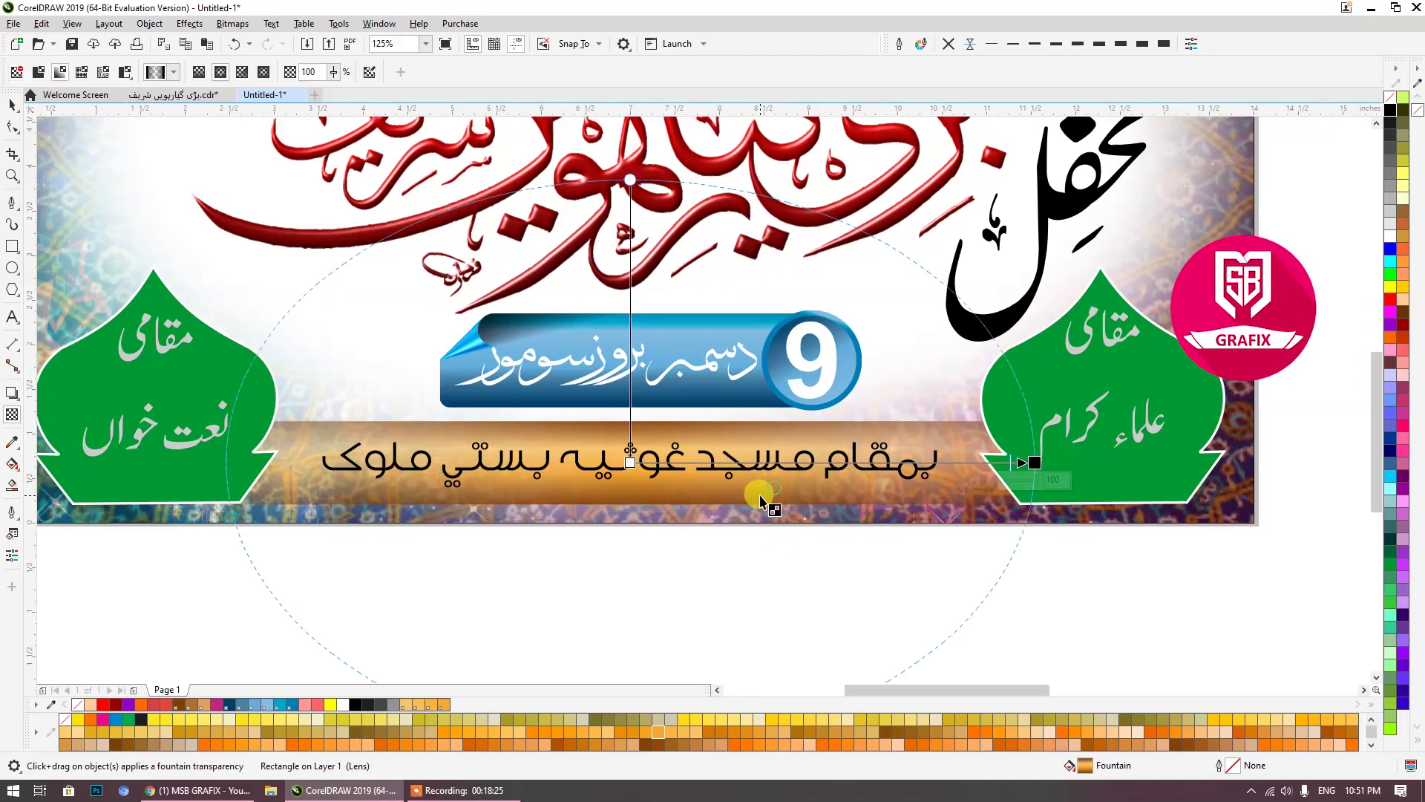
Step: Add a 0% transparency node between the bar's centre and end, shift it toward the centre, and pull the end node slightly inward
double_click(962, 461)
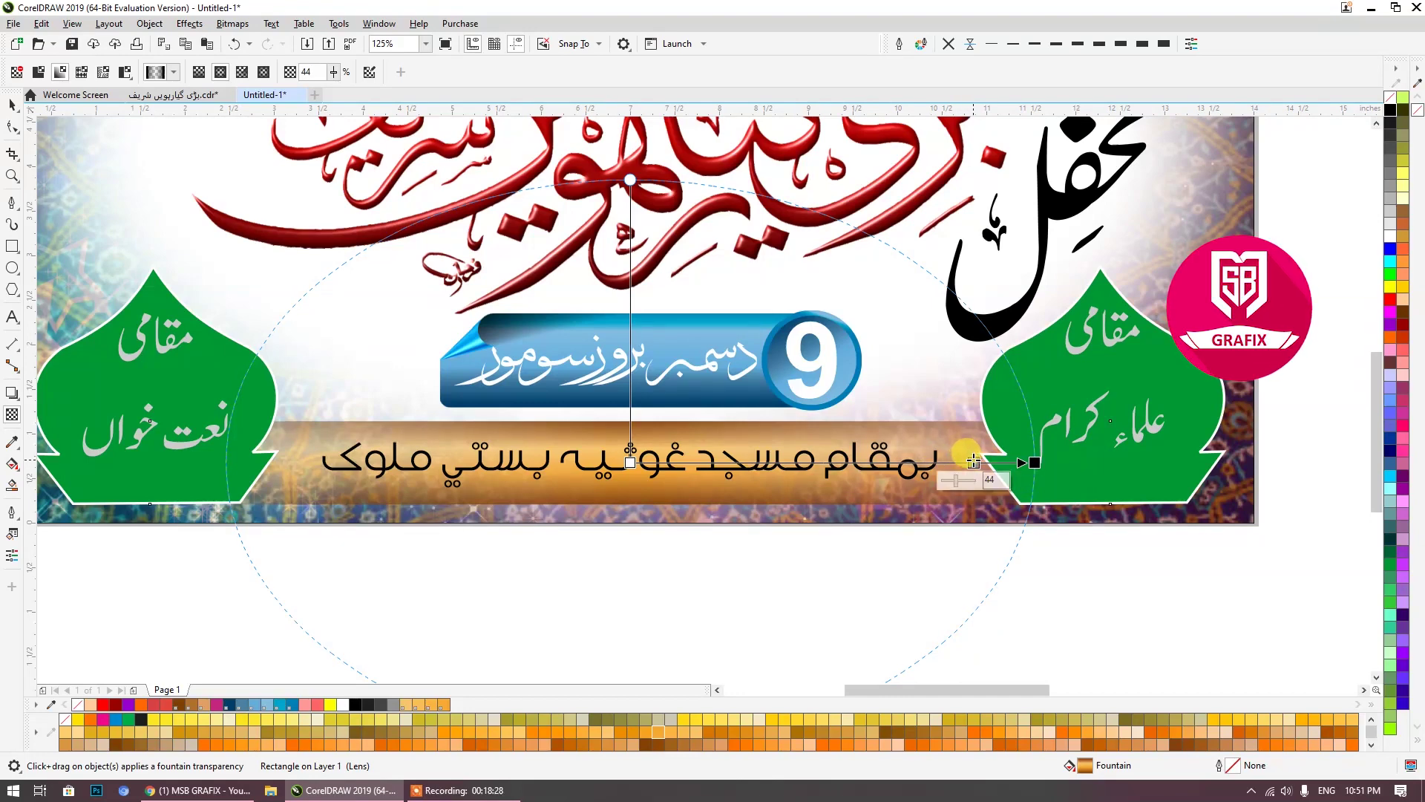
click(1391, 234)
drag(973, 462, 885, 462)
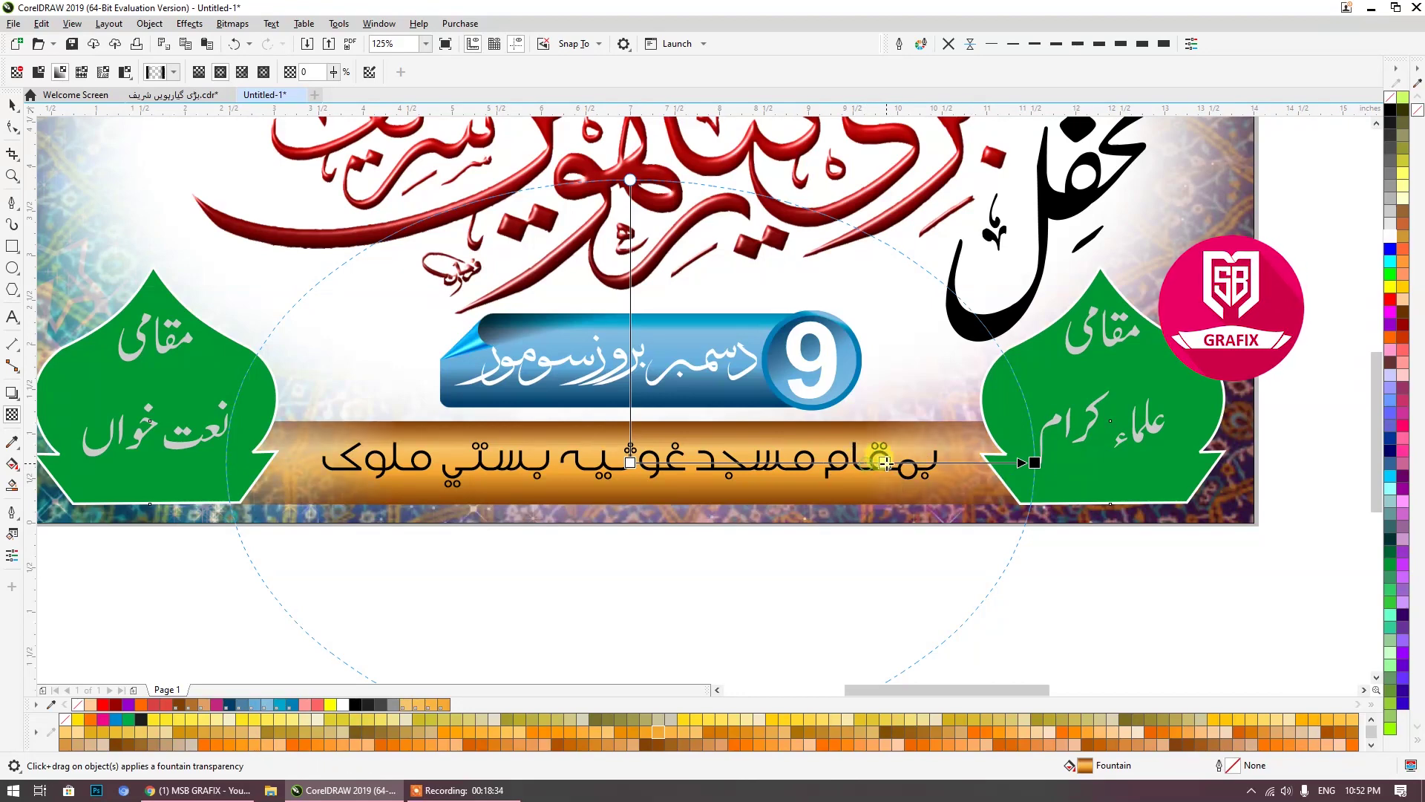
drag(885, 462, 844, 462)
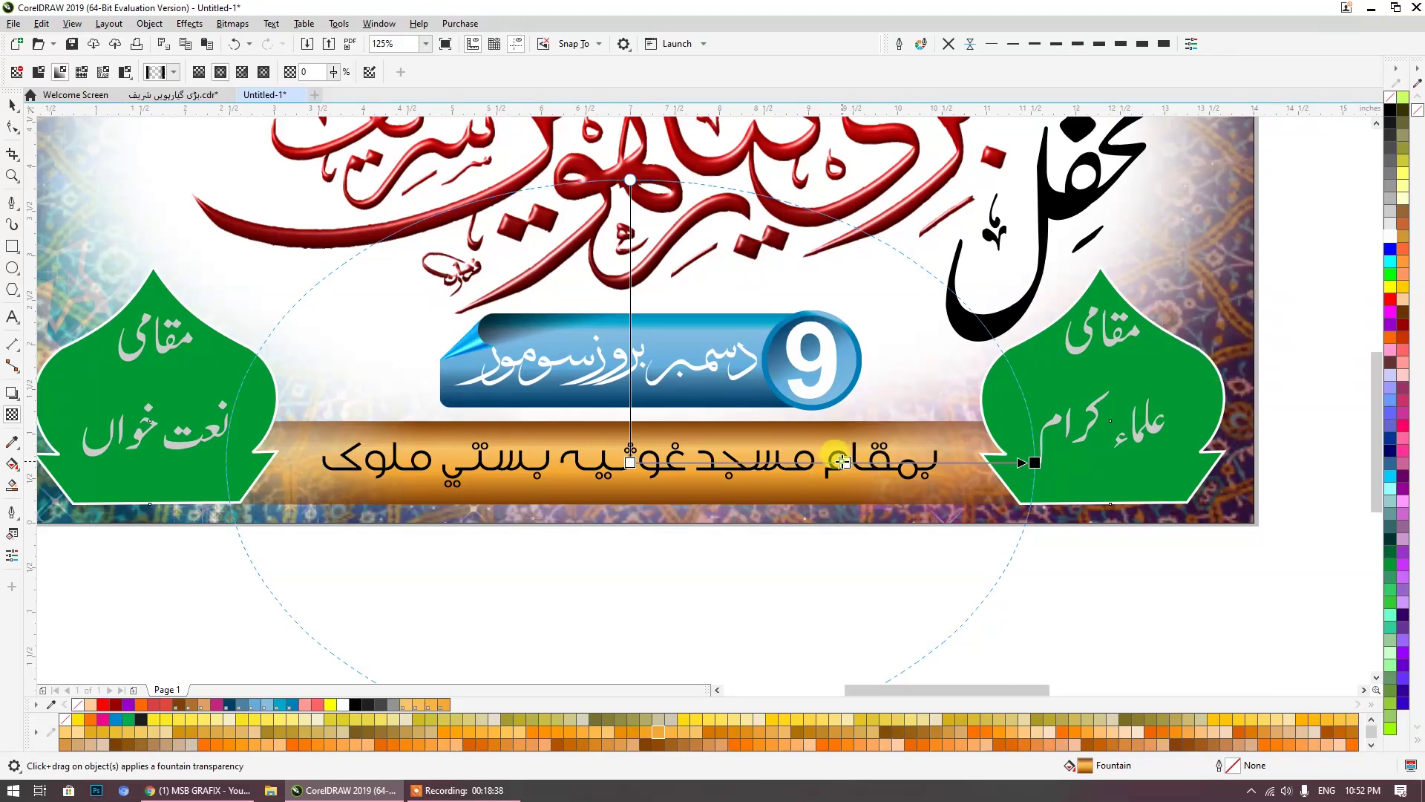
drag(1036, 462, 1020, 462)
click(12, 105)
click(592, 600)
Step: Place the two grey Arabic salutation lines separately in the empty area above the banner
scroll(595, 594, down, 1)
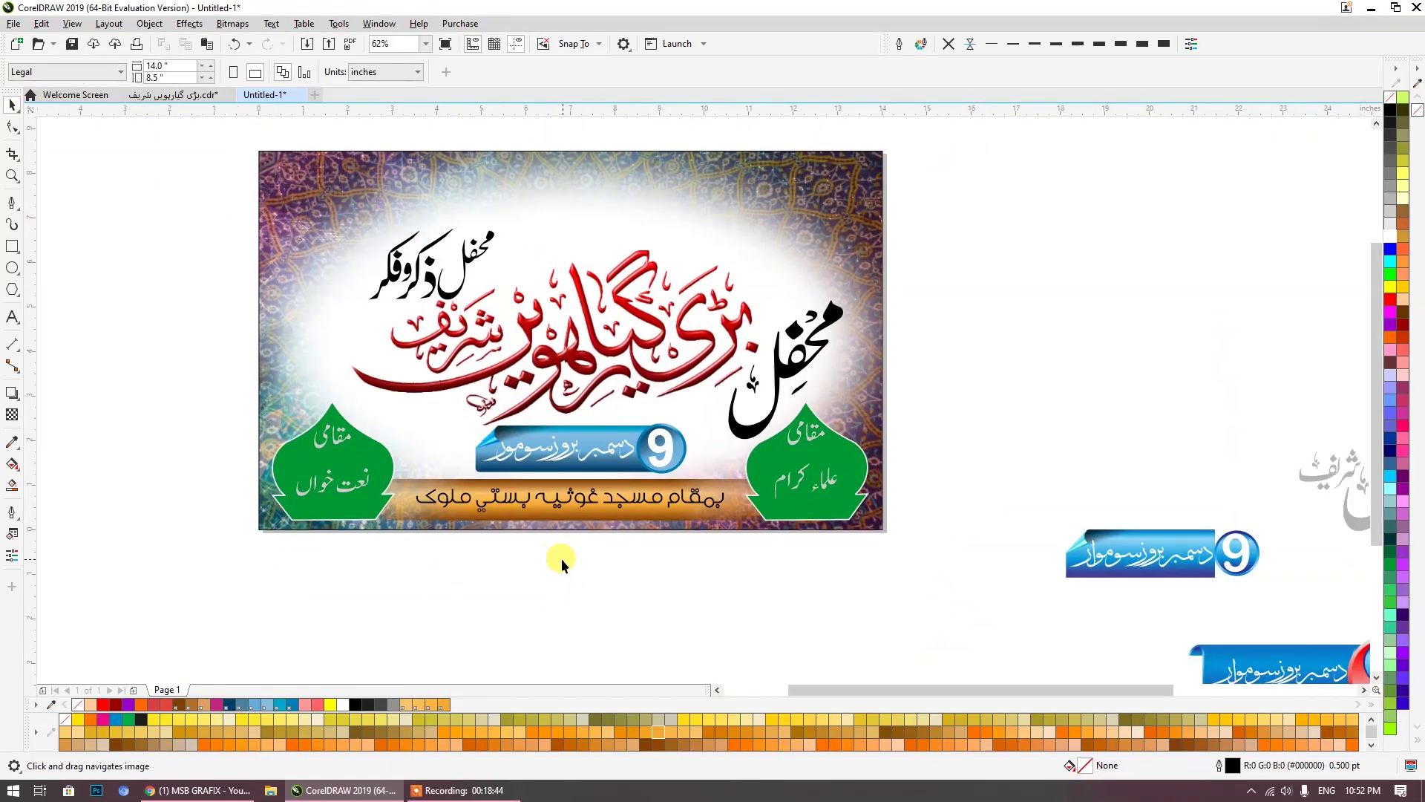
scroll(1092, 475, down, 1)
drag(1317, 483, 854, 252)
drag(1344, 470, 780, 204)
scroll(739, 297, up, 1)
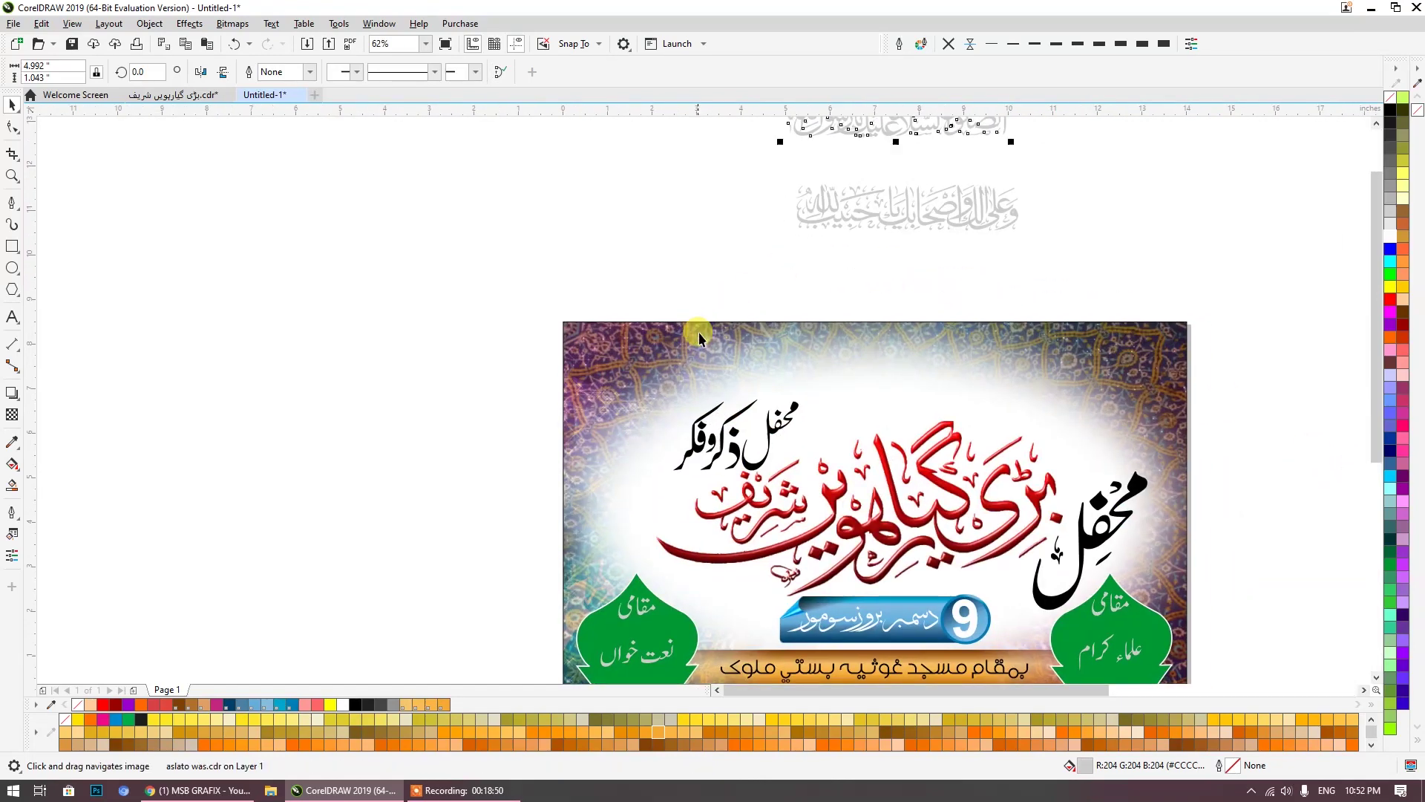
drag(699, 338, 569, 465)
scroll(568, 465, up, 2)
scroll(578, 425, down, 1)
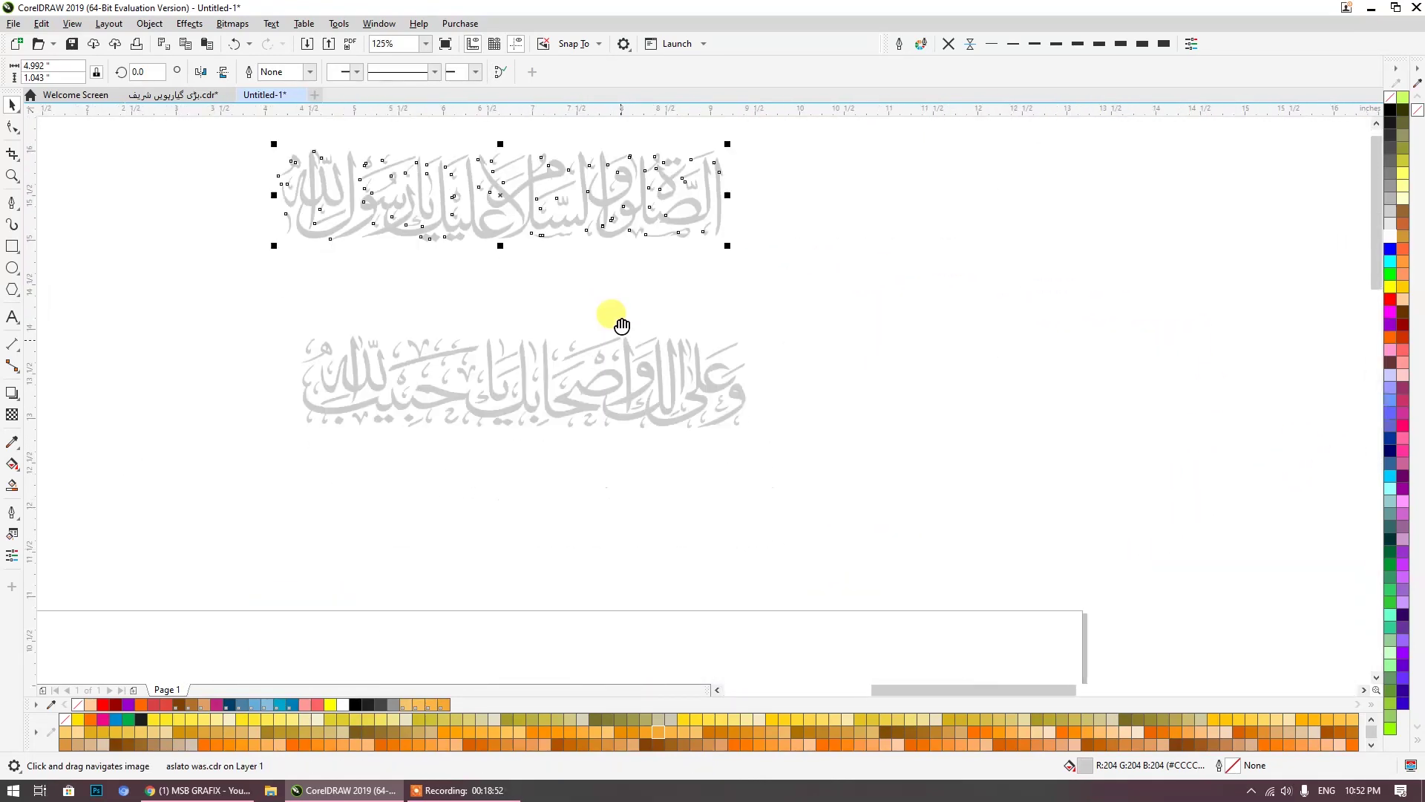
Step: Move the selected salutation line to the right of the other line and align both lines' centres in one row
key(space)
drag(604, 208, 1077, 407)
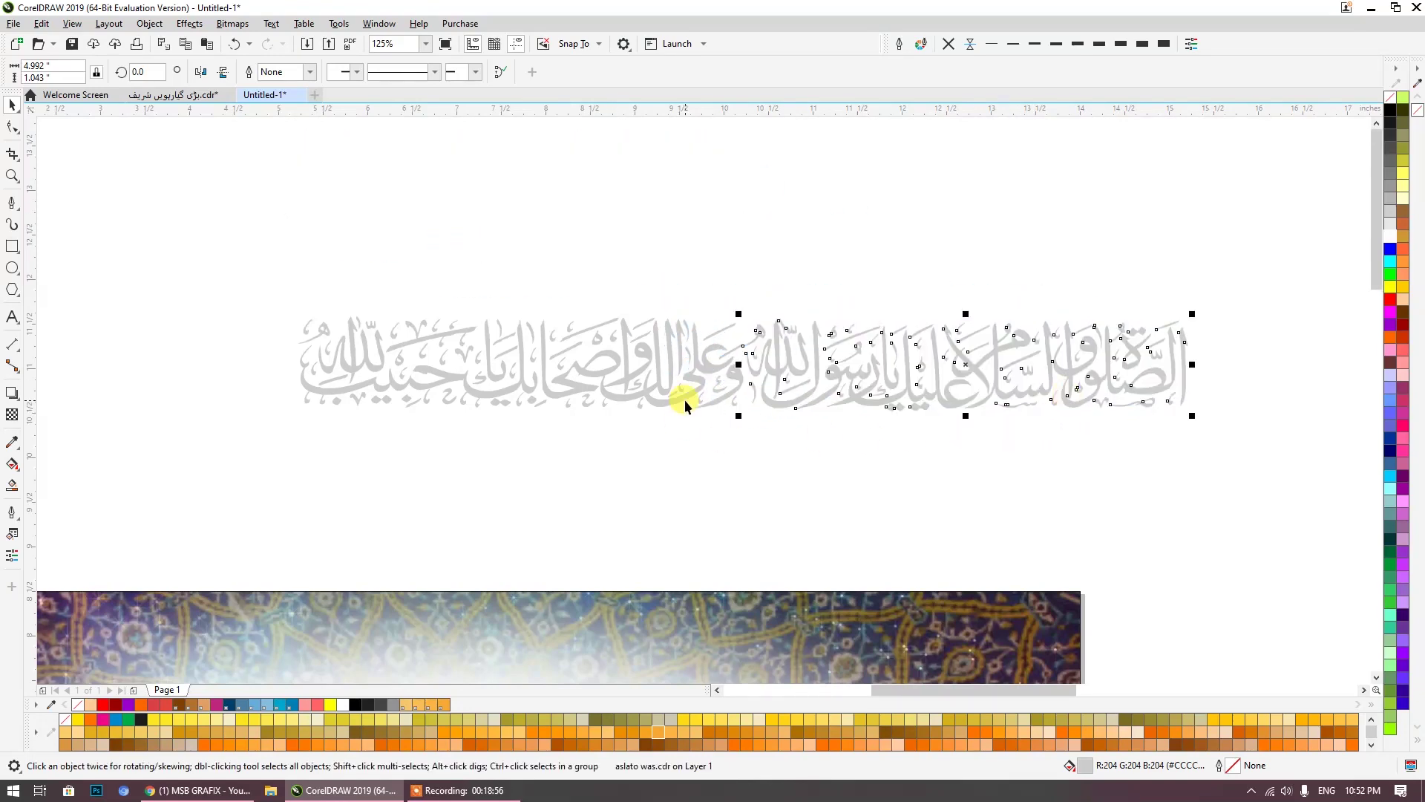
shift+click(682, 402)
key(e)
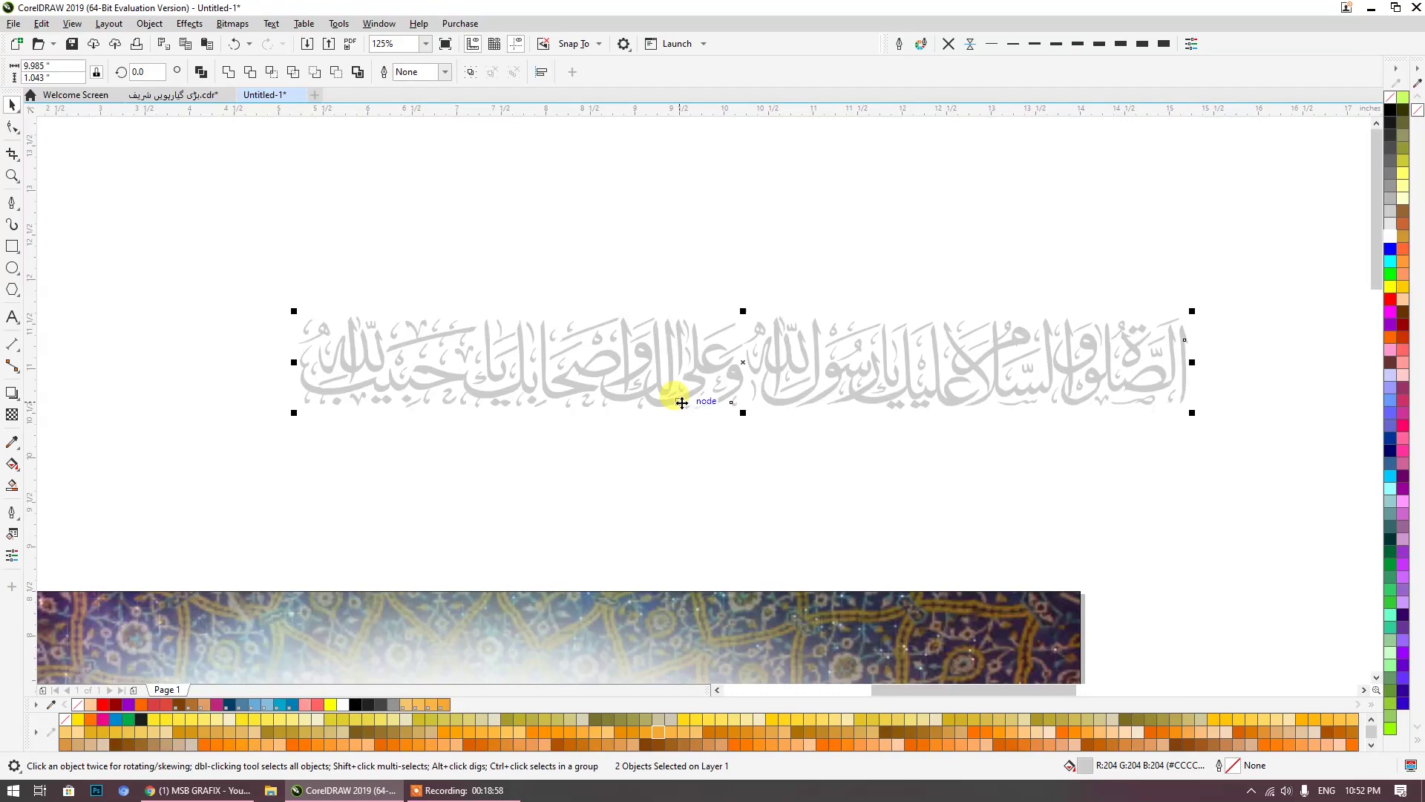
Step: Shift the right-hand salutation line slightly left to tighten the gap where the two lines meet
click(764, 440)
scroll(767, 401, up, 3)
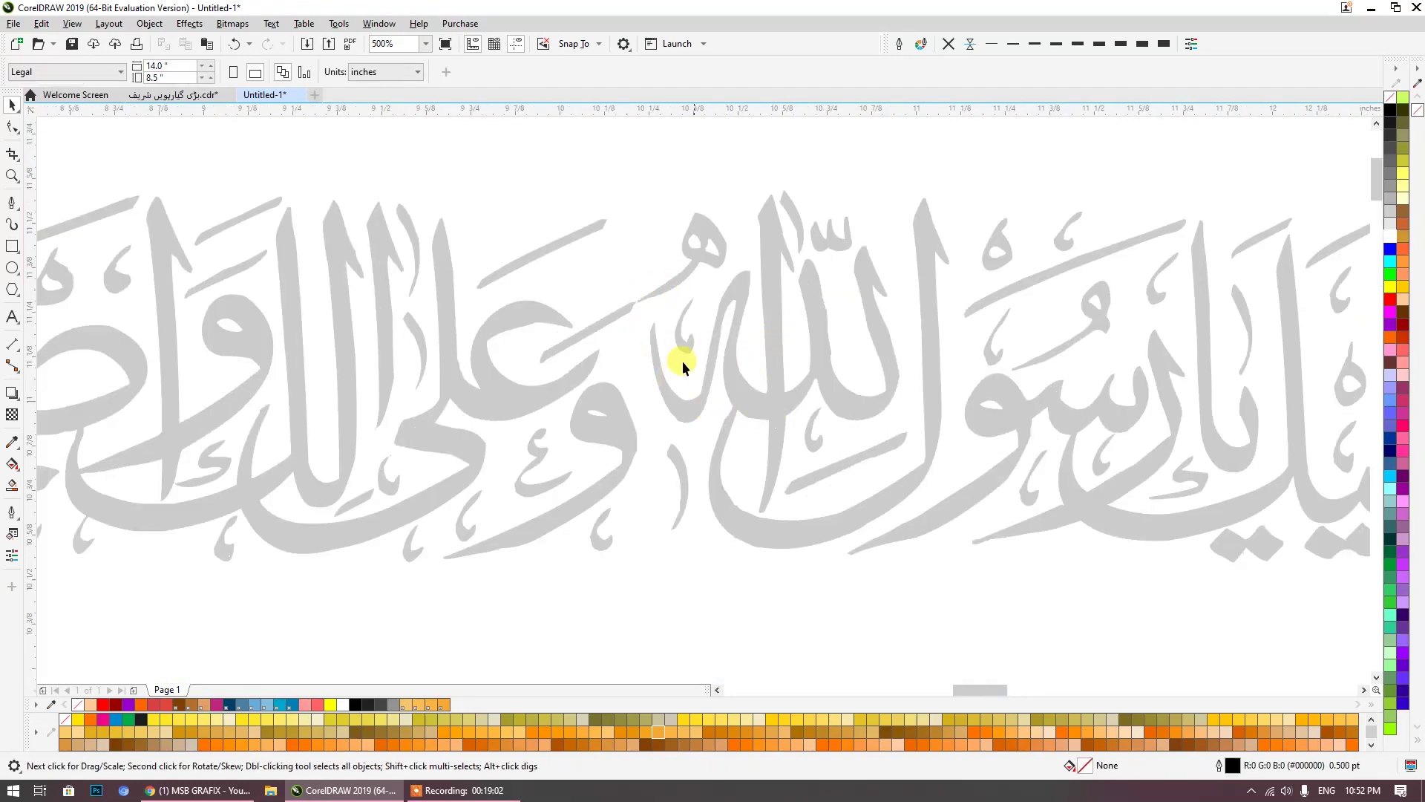
click(594, 320)
drag(758, 405, 722, 414)
scroll(668, 541, down, 5)
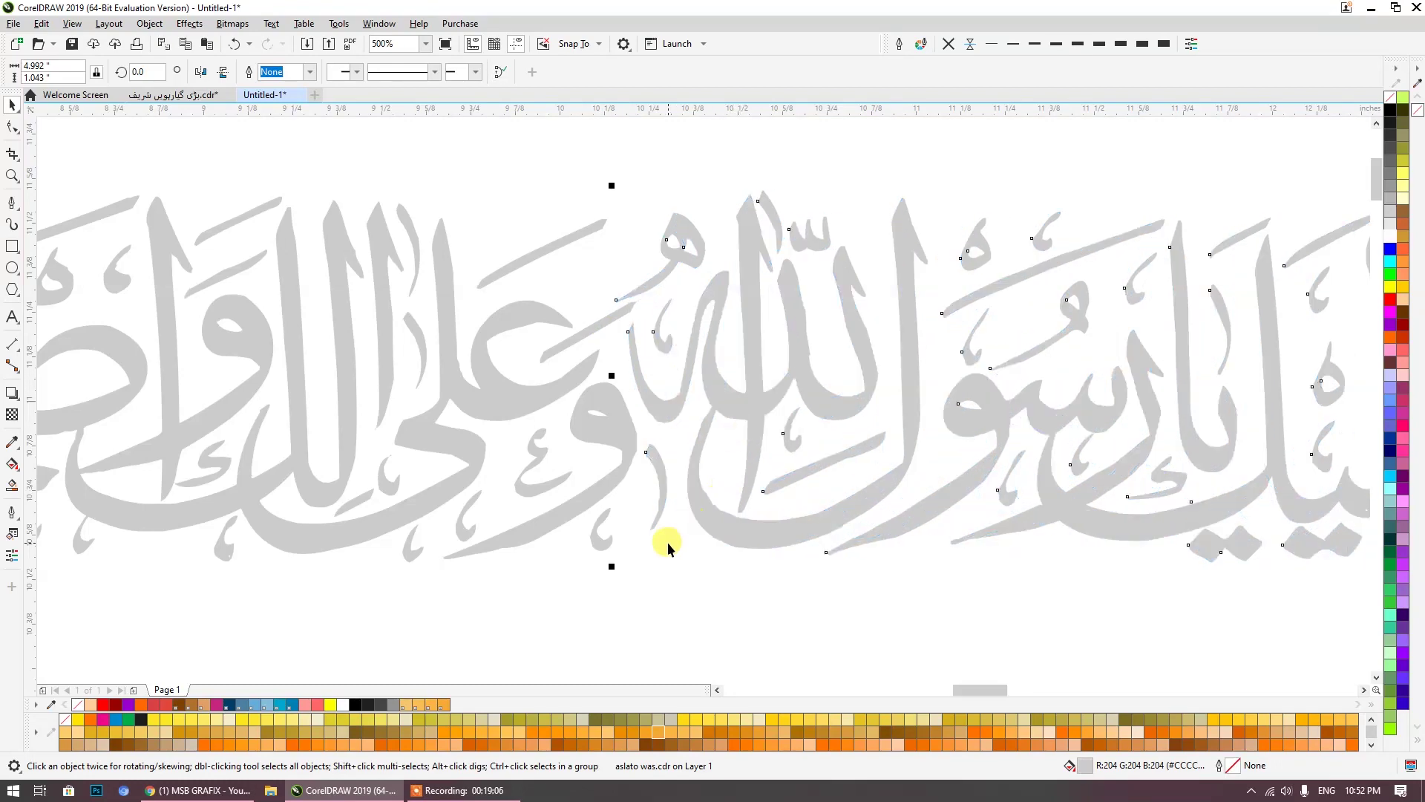
click(1058, 450)
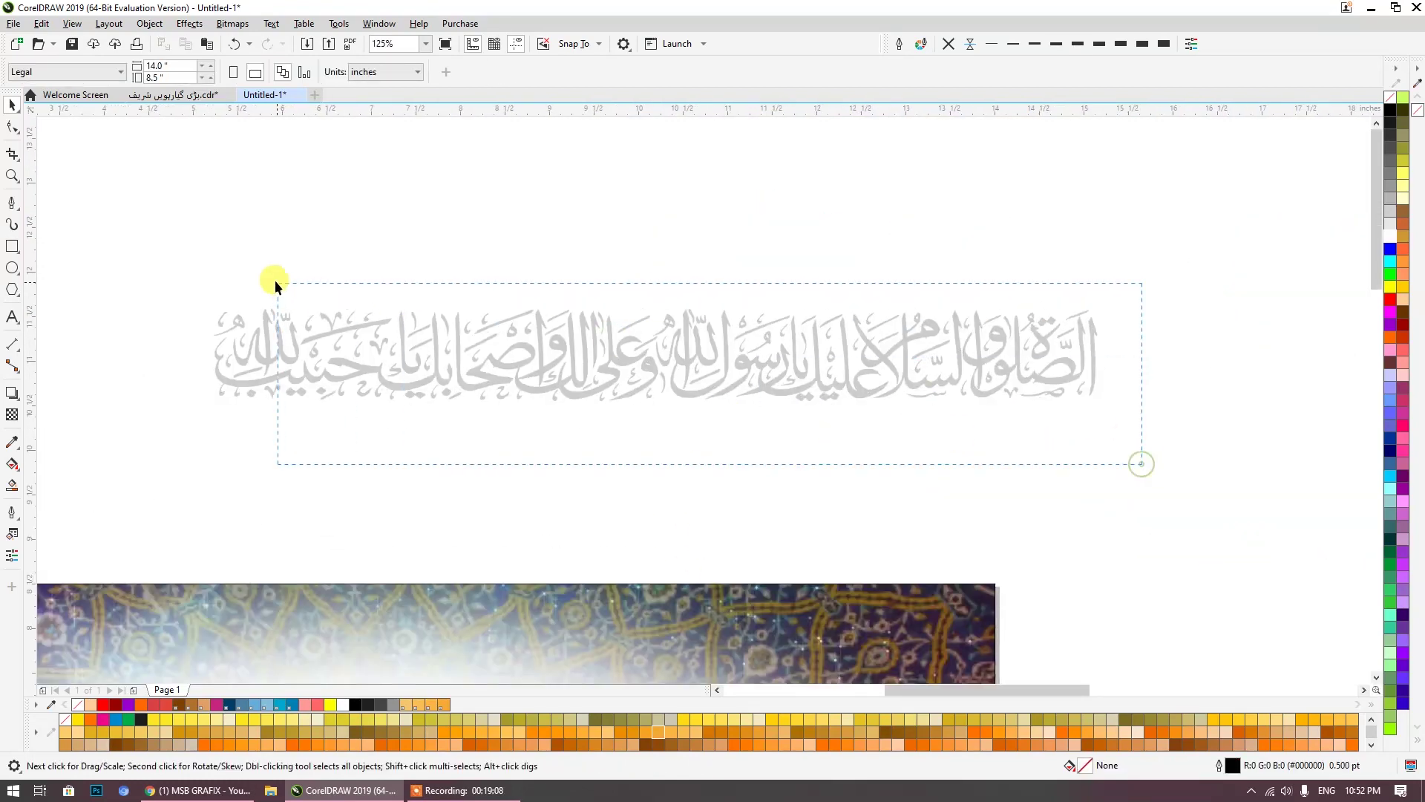
Step: Combine the two salutation lines into one object and move it onto the banner near its upper edge
drag(275, 280, 274, 279)
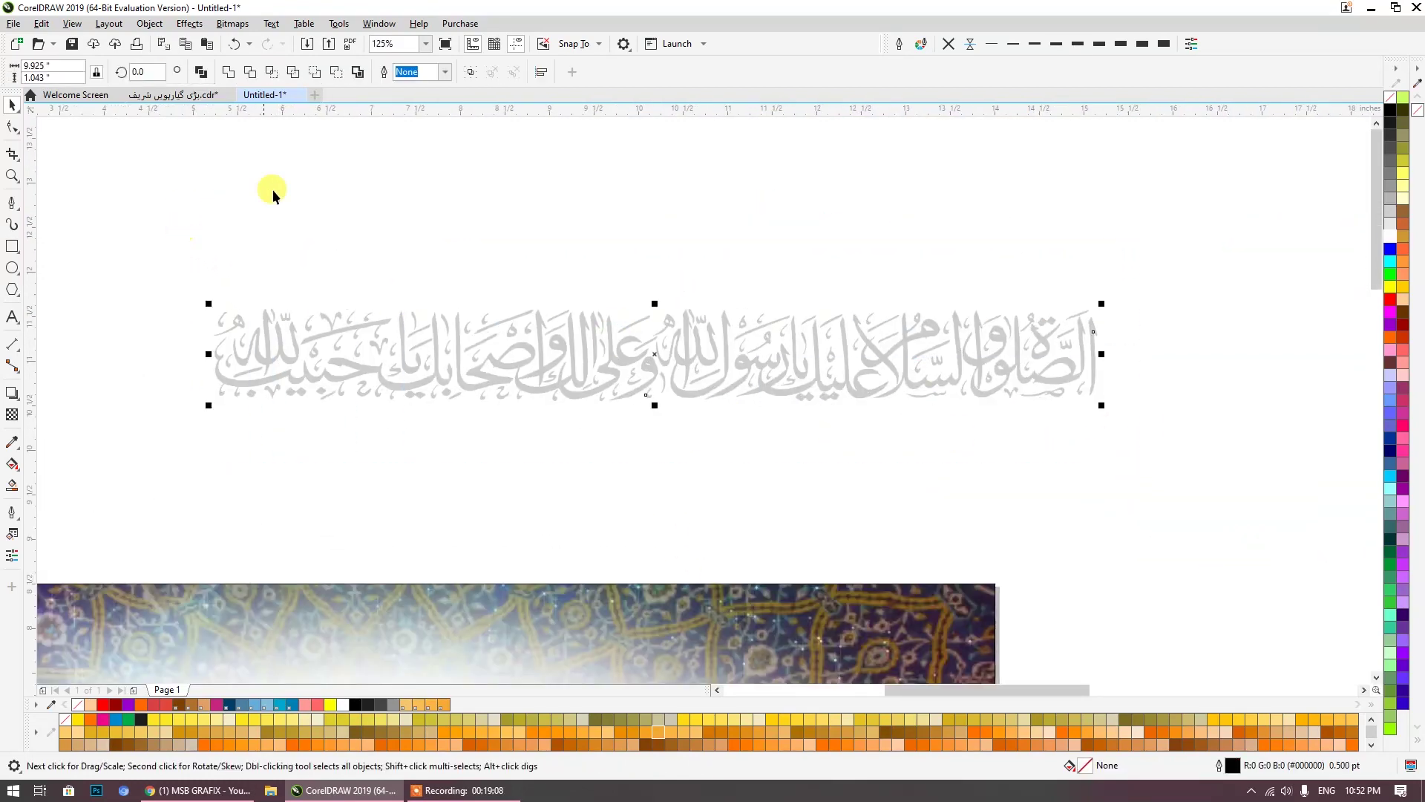
click(200, 72)
scroll(505, 282, down, 4)
drag(541, 309, 477, 377)
Step: Centre the salutation horizontally on the banner background, undoing the vertical centring so it stays near the upper edge
shift+click(610, 416)
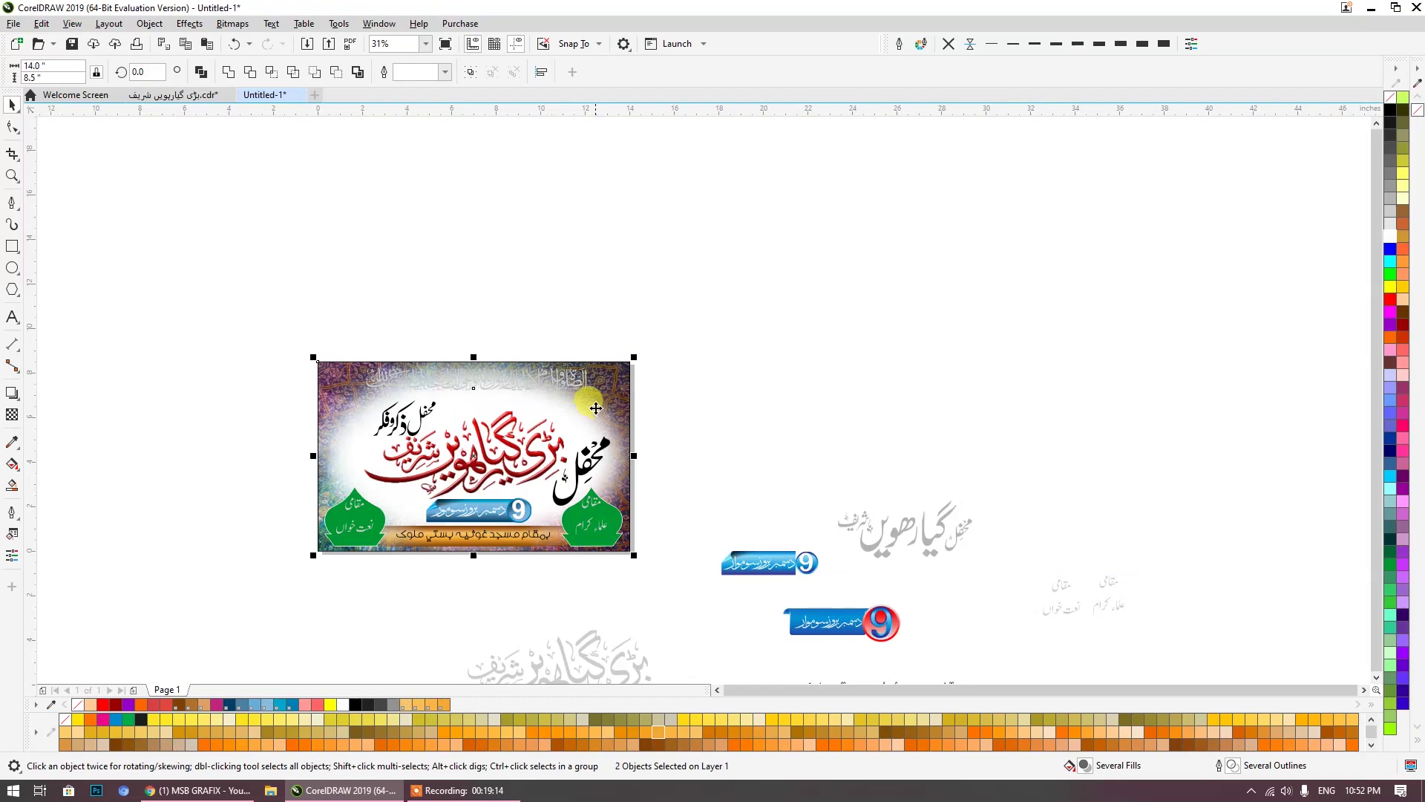
key(e)
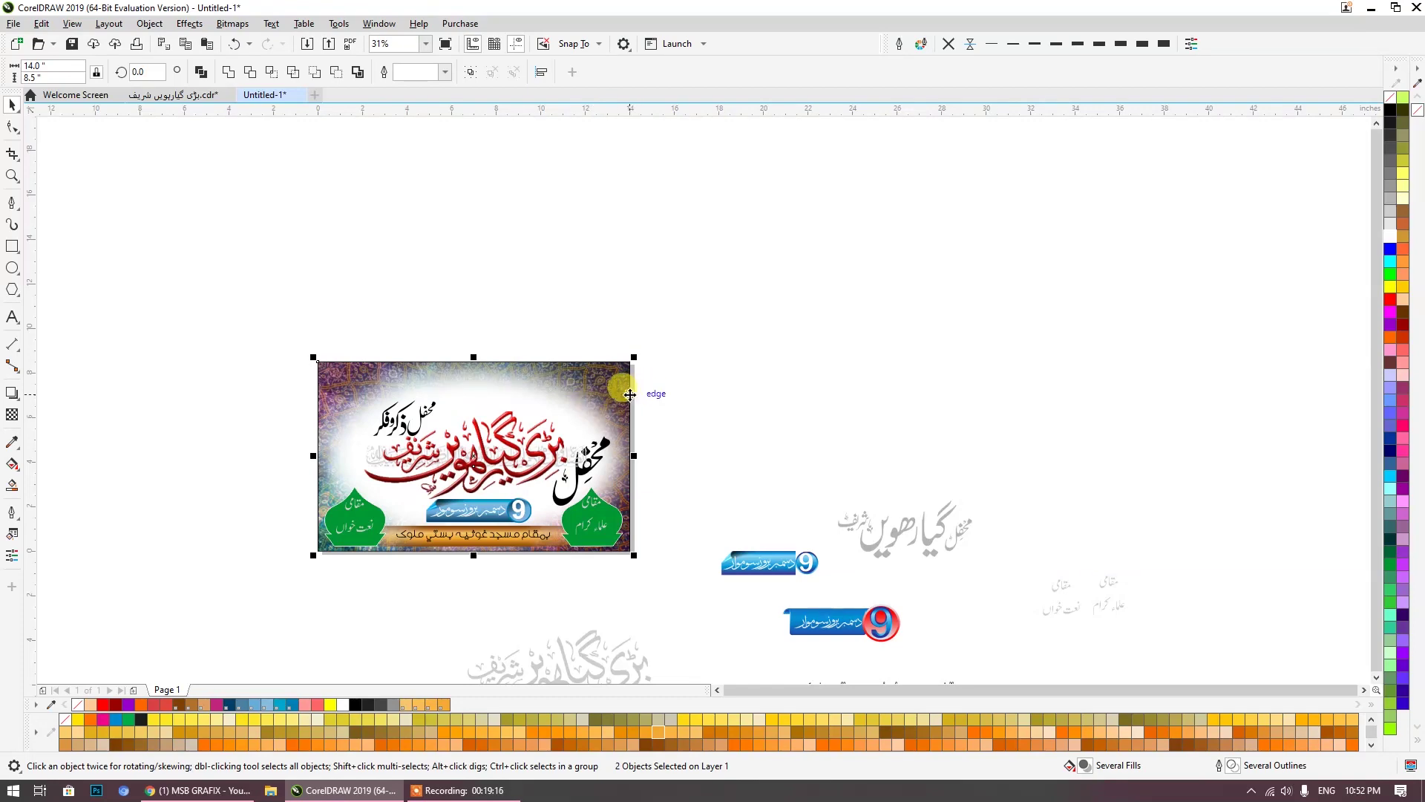
key(ctrl+z)
key(ctrl+z)
scroll(449, 389, up, 4)
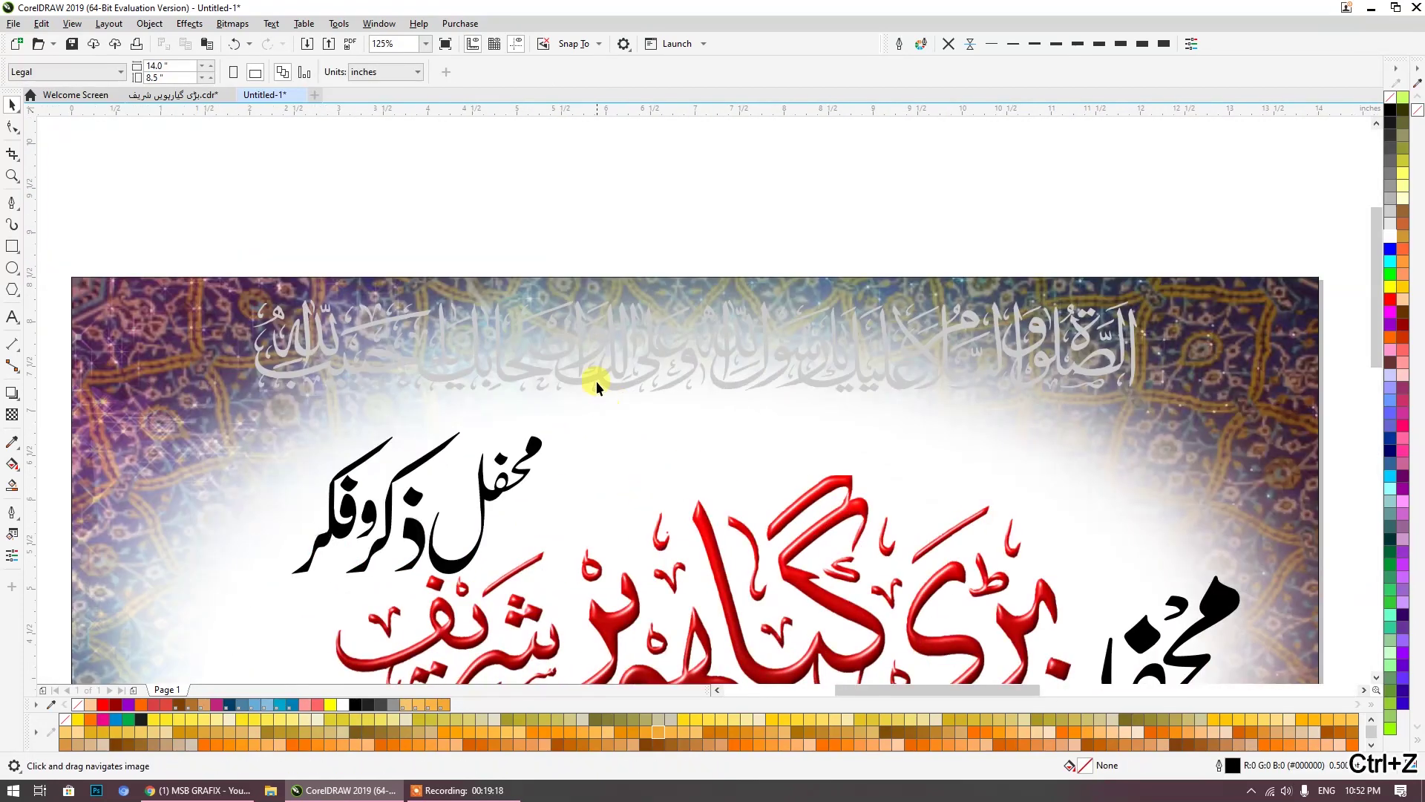
Step: Fill the salutation with yellow and give it a black 3 pt outline
click(595, 382)
click(1391, 290)
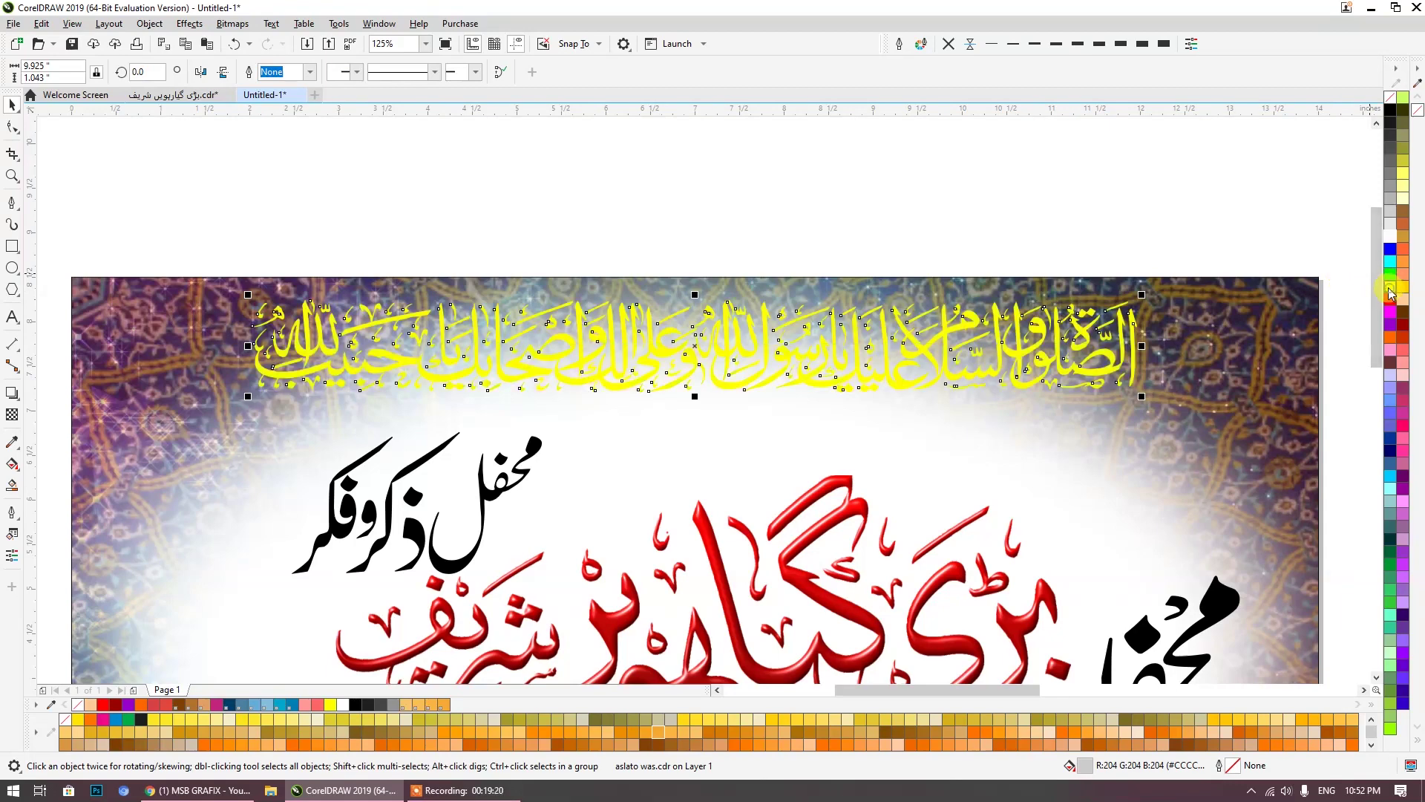
right_click(1391, 115)
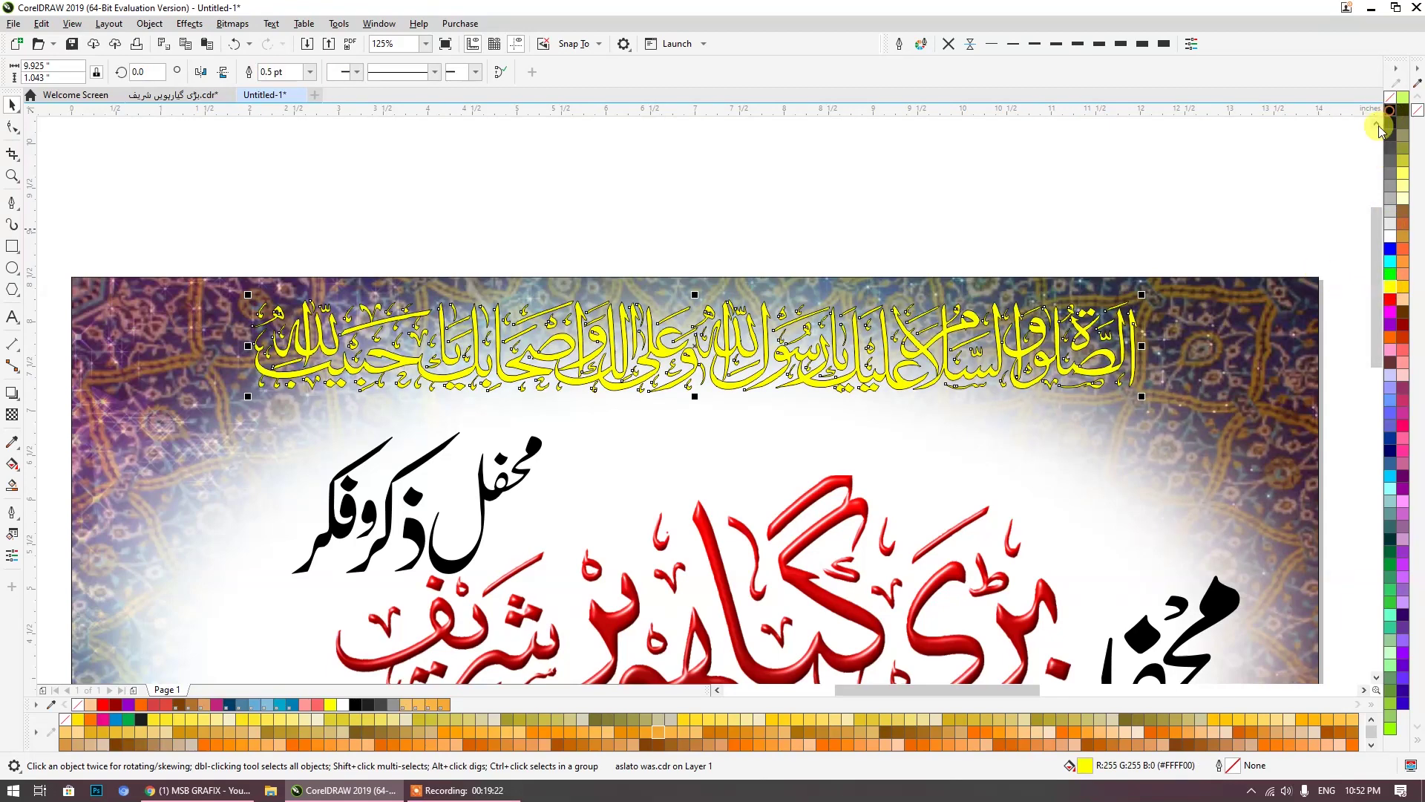
click(1083, 46)
click(1095, 46)
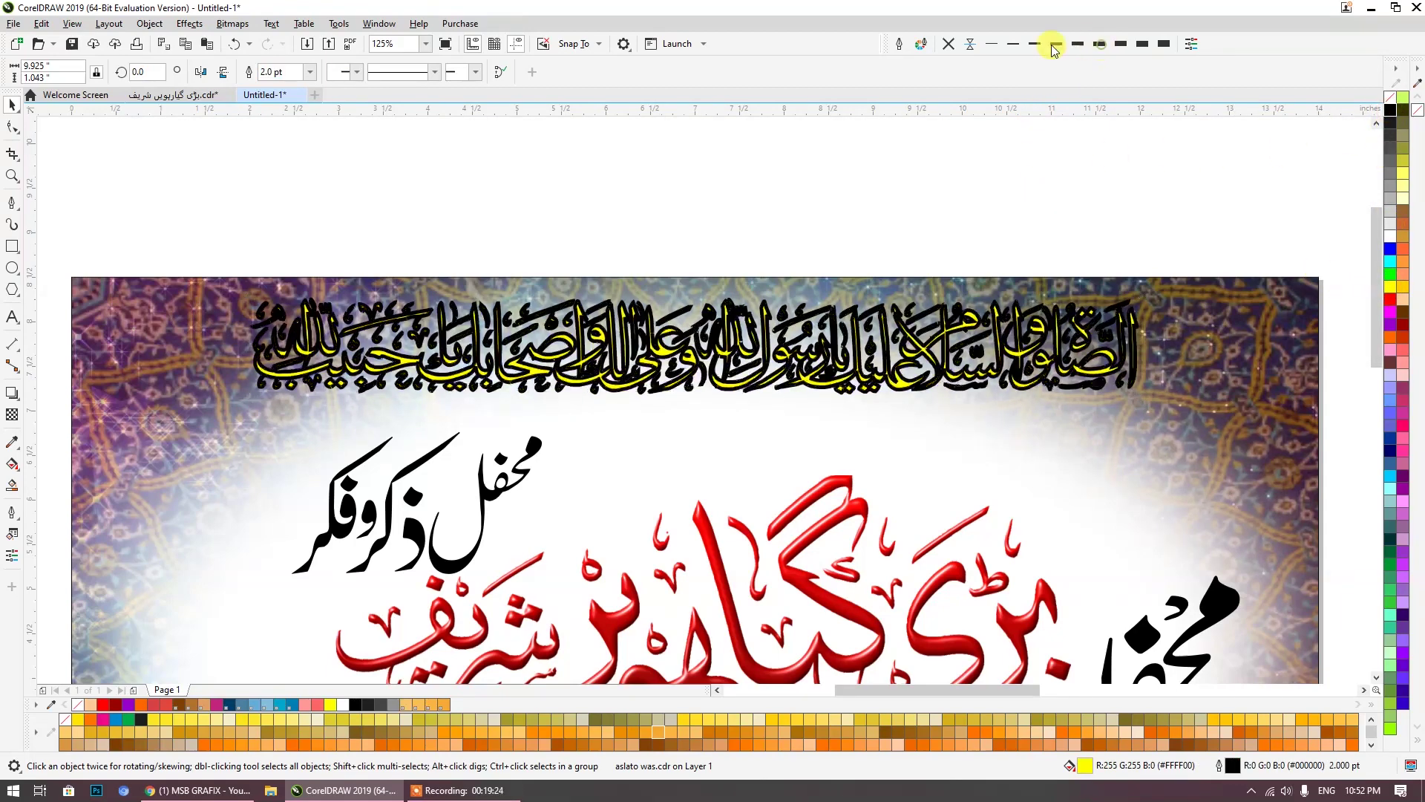
Step: Set the salutation's outline to lie behind the fill, scale with the object and overprint
click(900, 45)
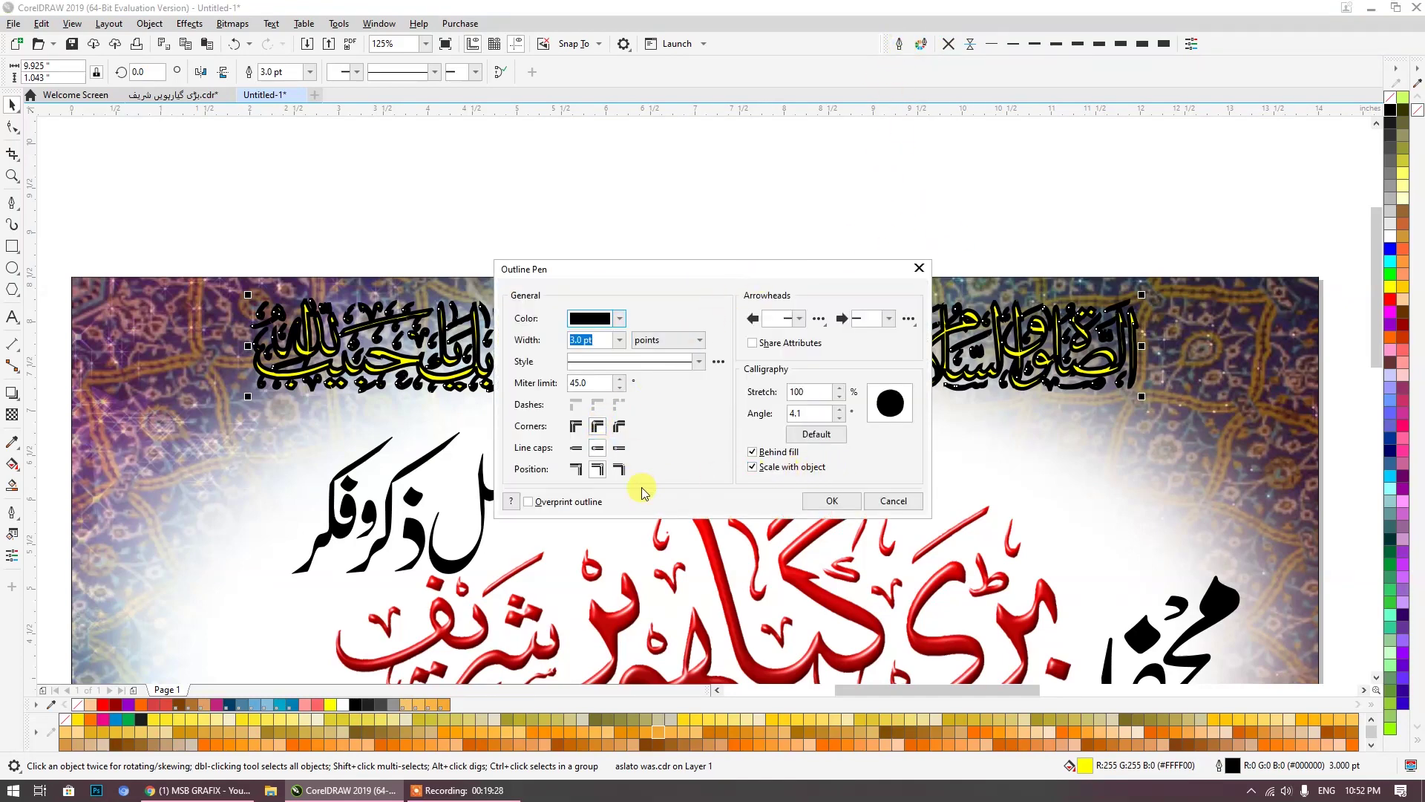
click(576, 502)
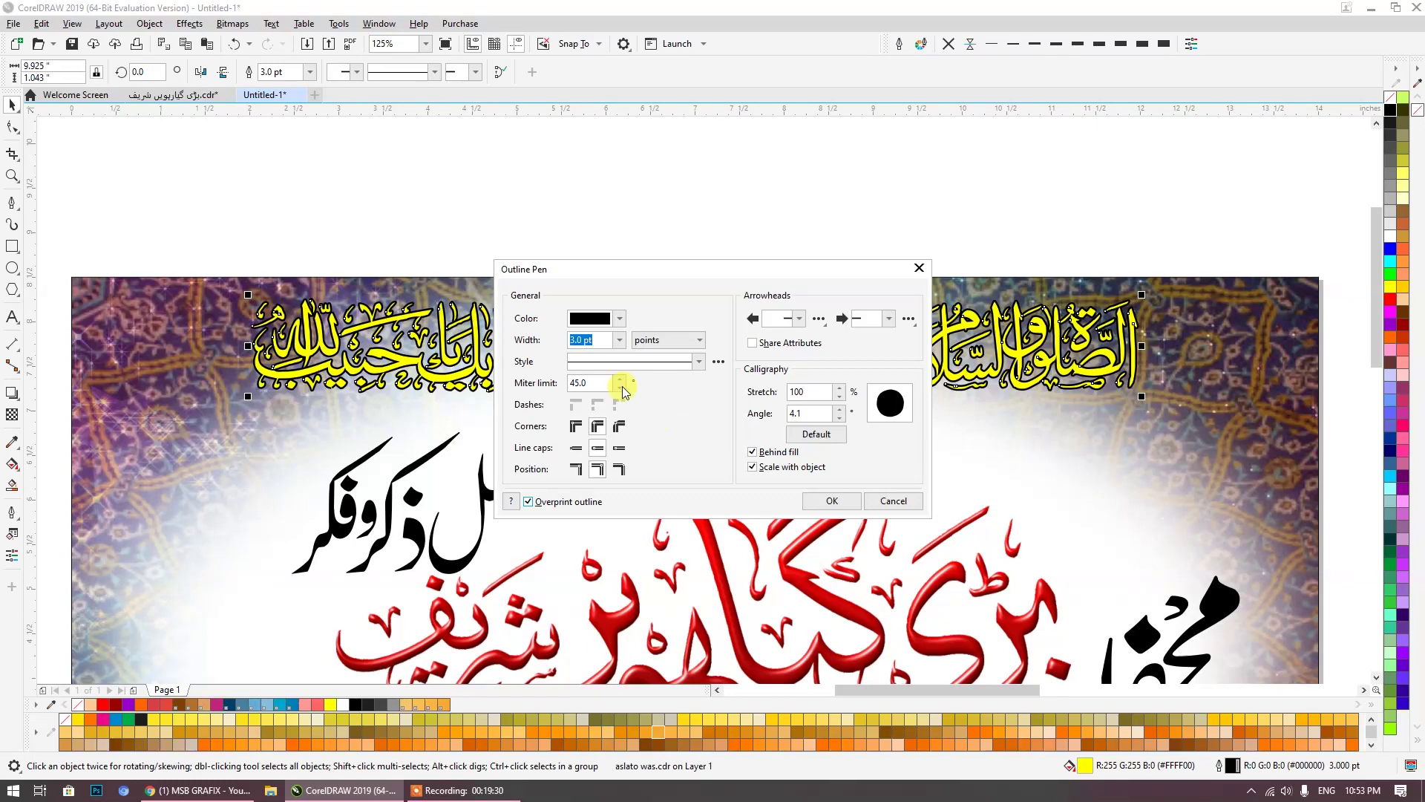
click(830, 501)
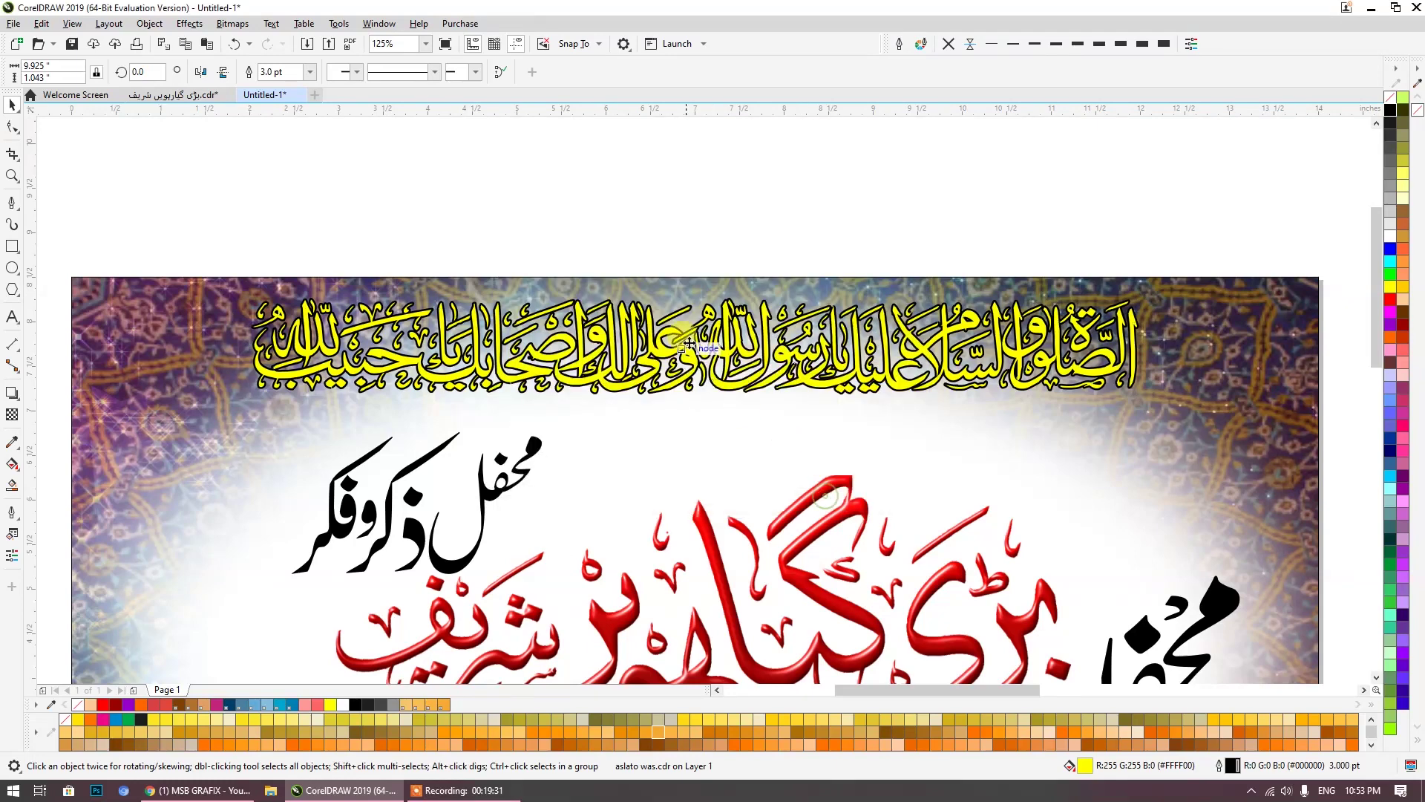
Step: Thicken the salutation's outline to 8 pt
click(1079, 44)
click(1101, 46)
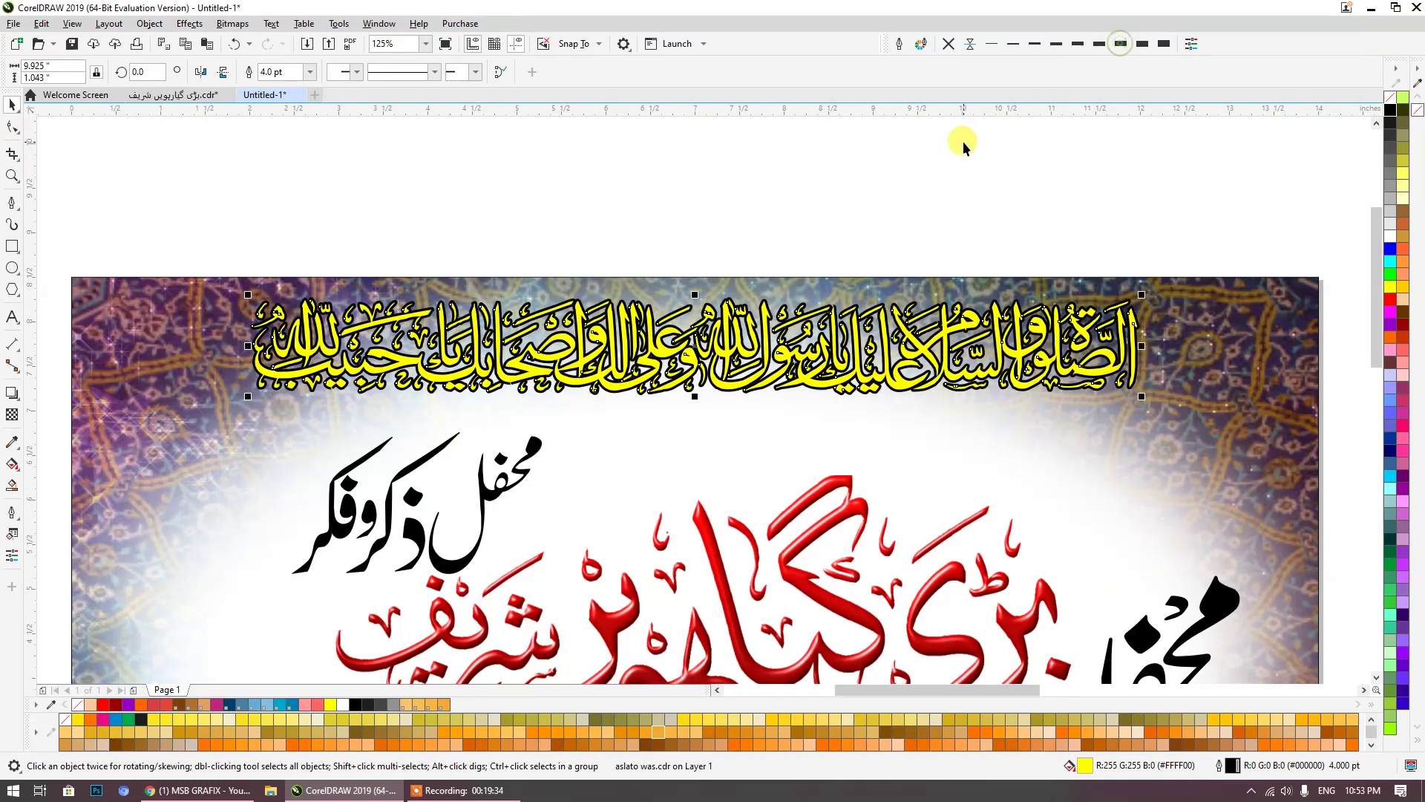
click(1139, 45)
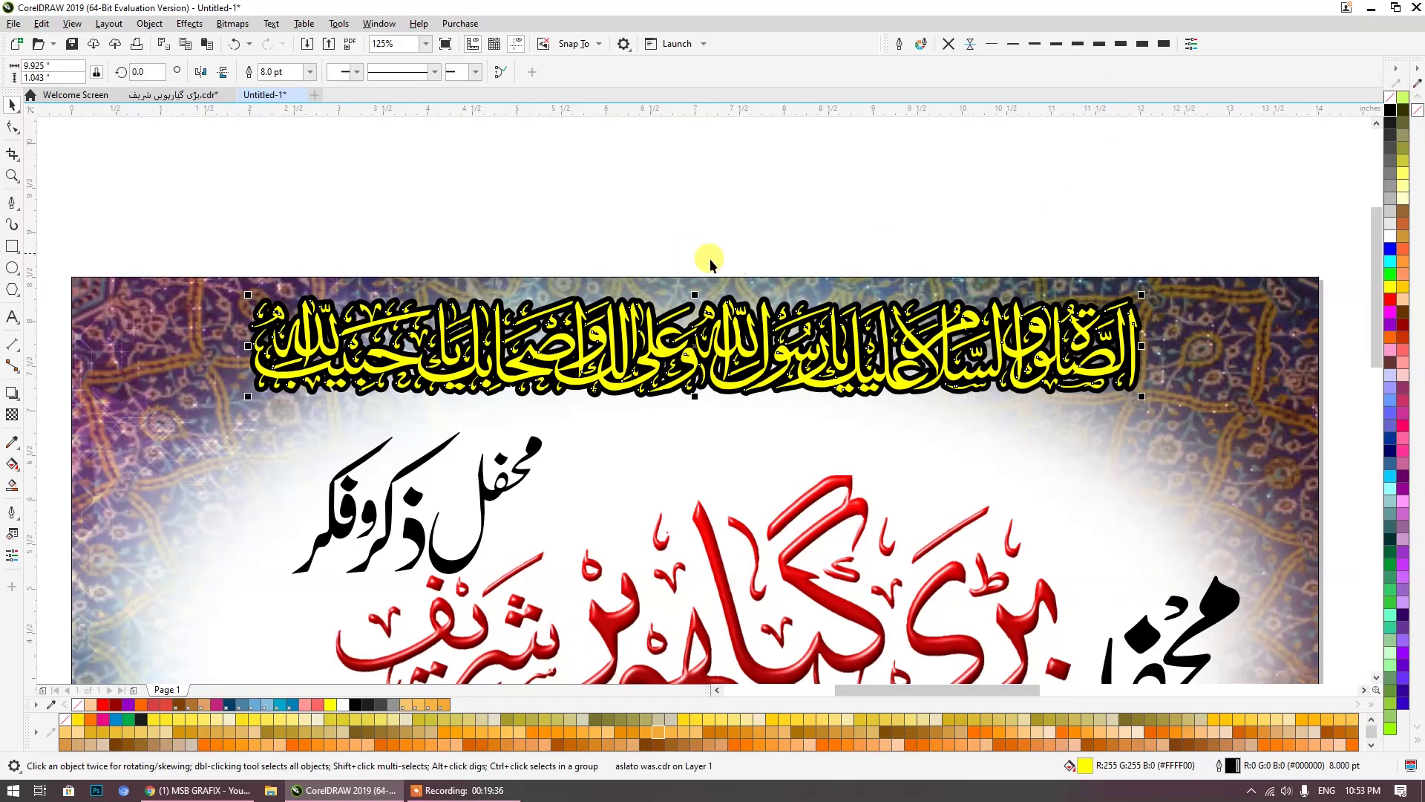
Step: Change the salutation's outline to white and its fill to purple (#9900CC)
right_click(1390, 237)
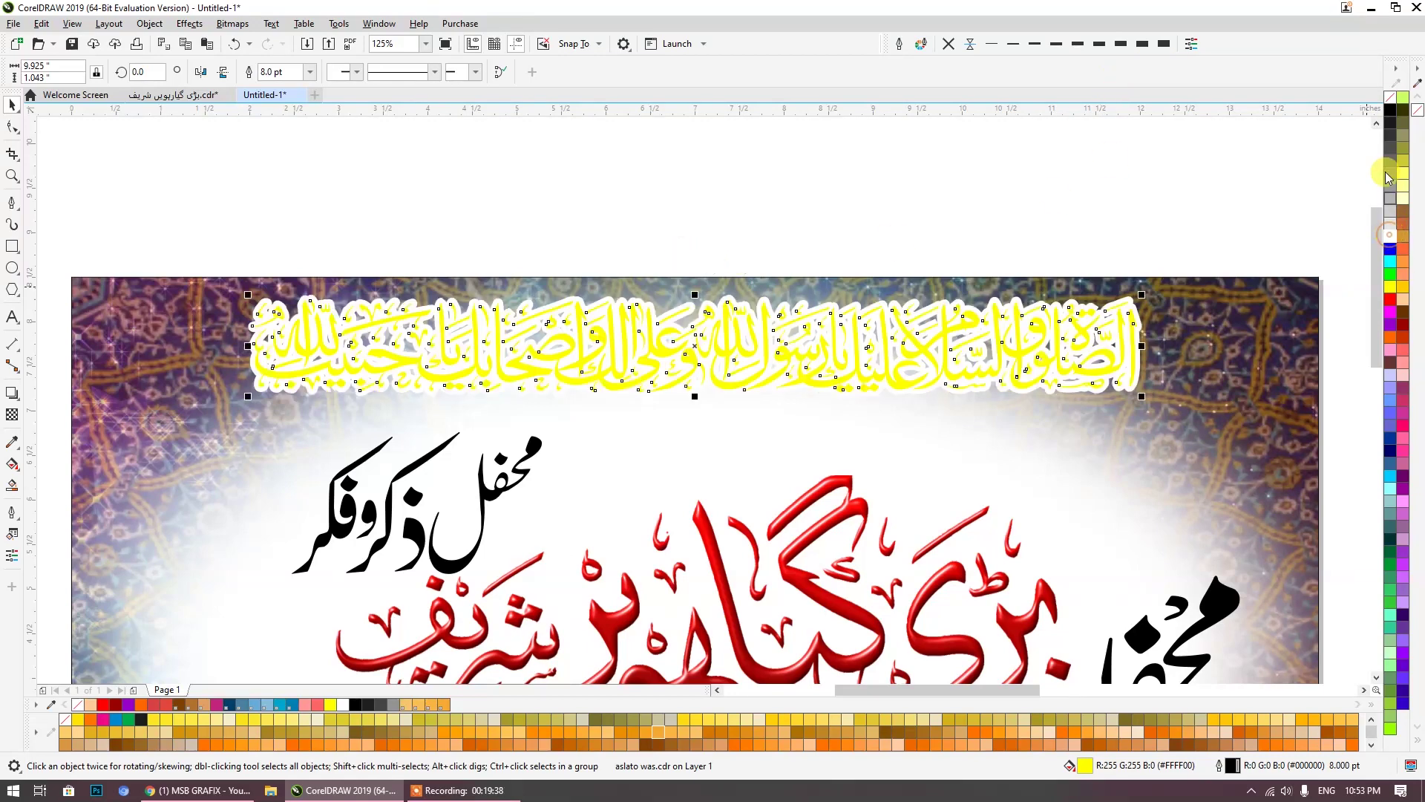
click(1392, 111)
scroll(739, 292, down, 3)
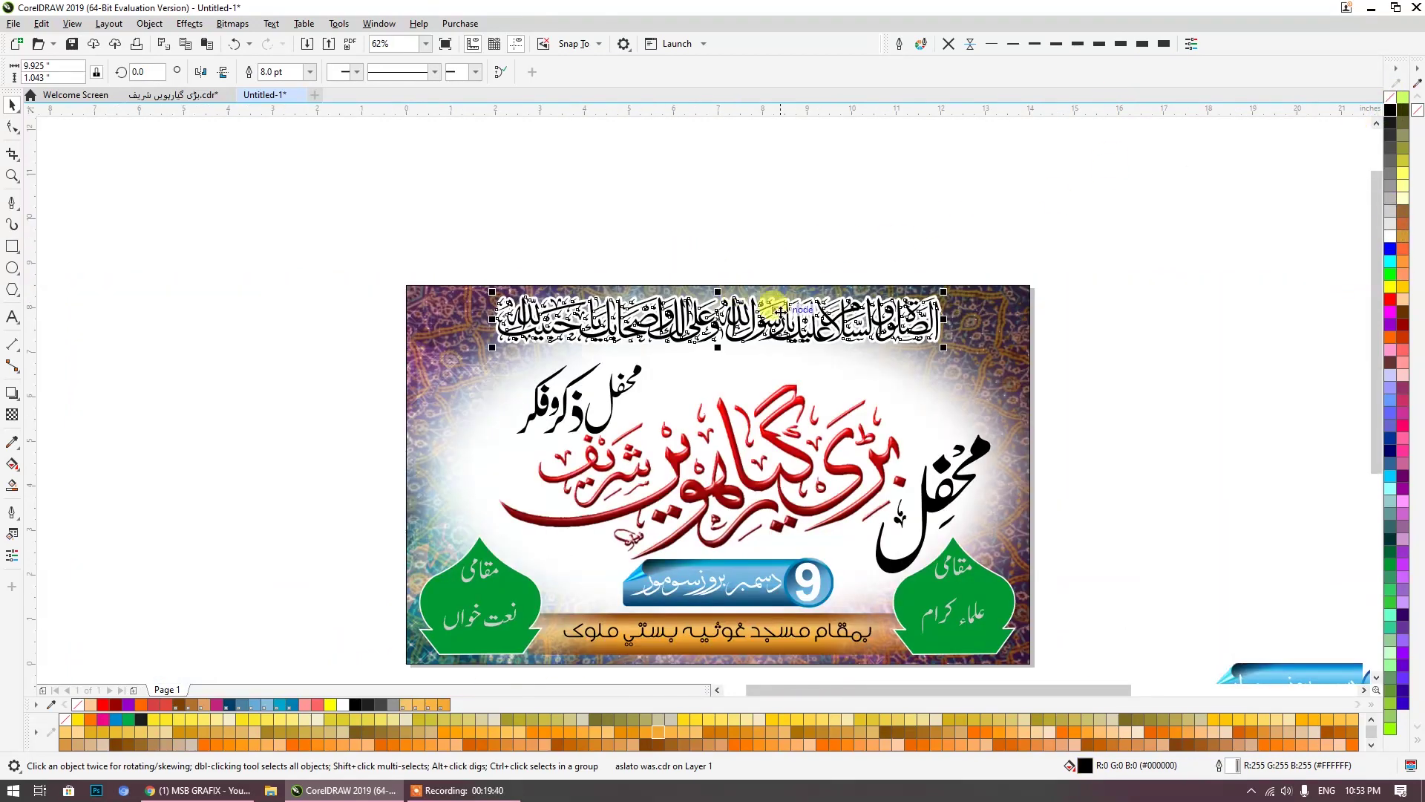
click(1391, 324)
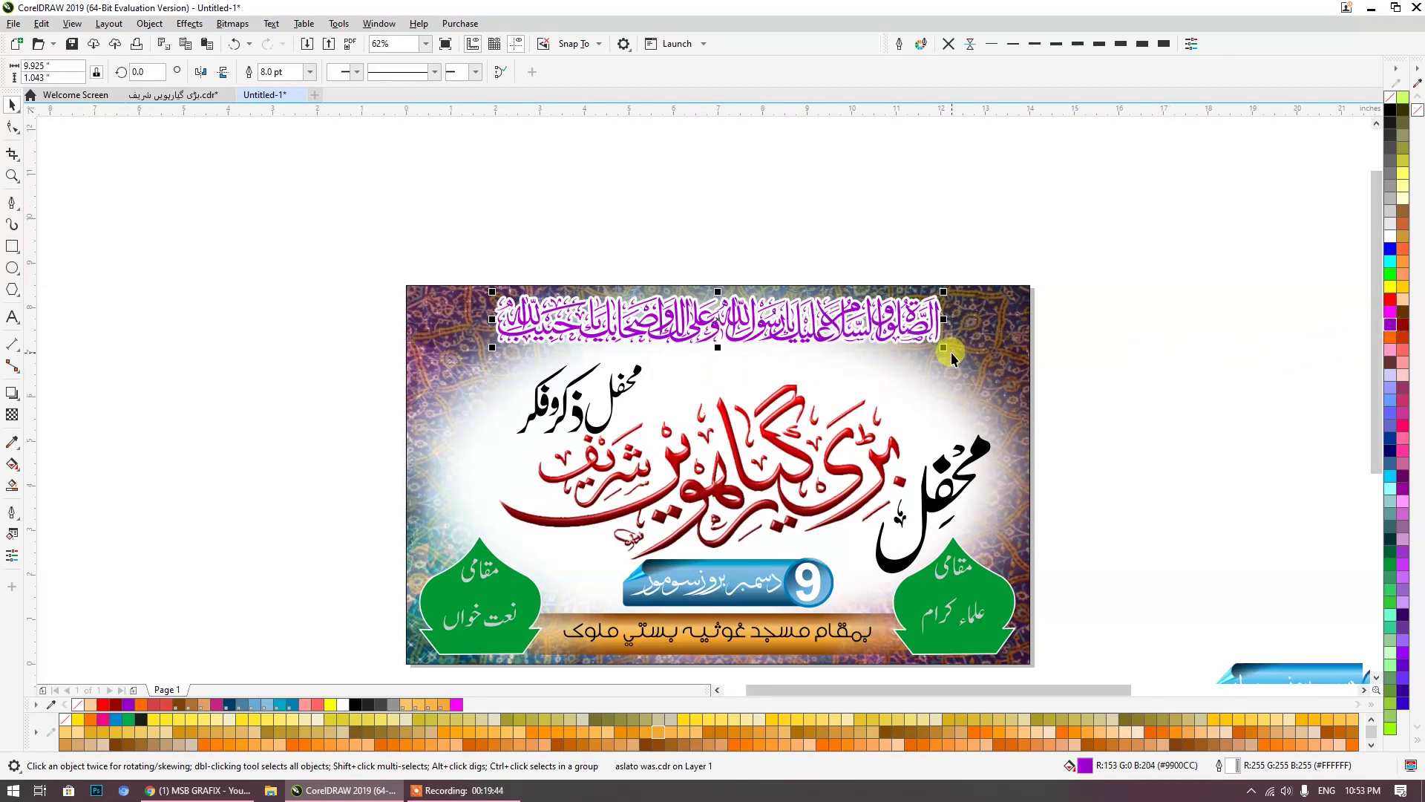
Step: Enlarge the salutation to about 10.66 by 1.12 inches and position it just below the banner's upper edge
drag(947, 349, 1021, 411)
drag(888, 307, 895, 322)
drag(1026, 383, 967, 375)
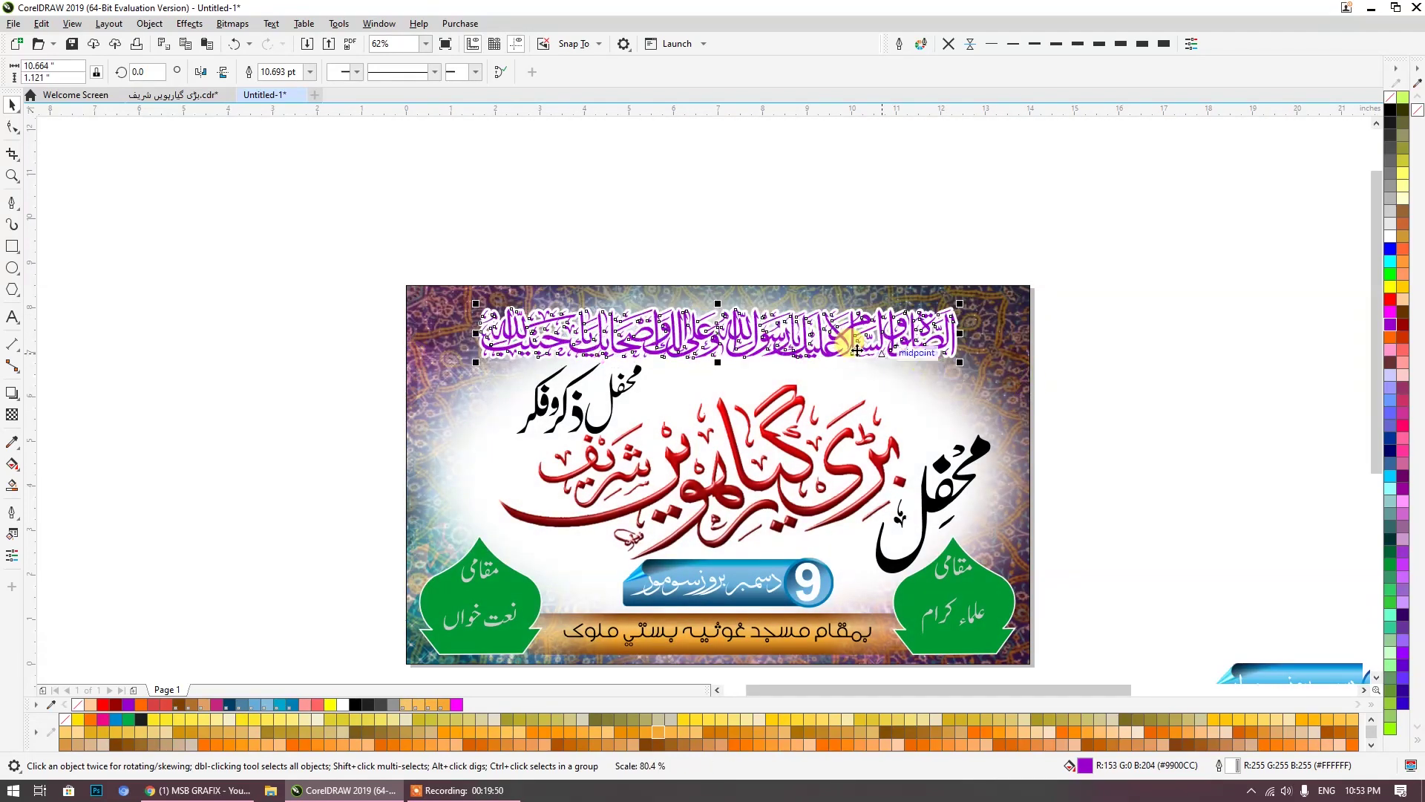
drag(796, 339, 799, 340)
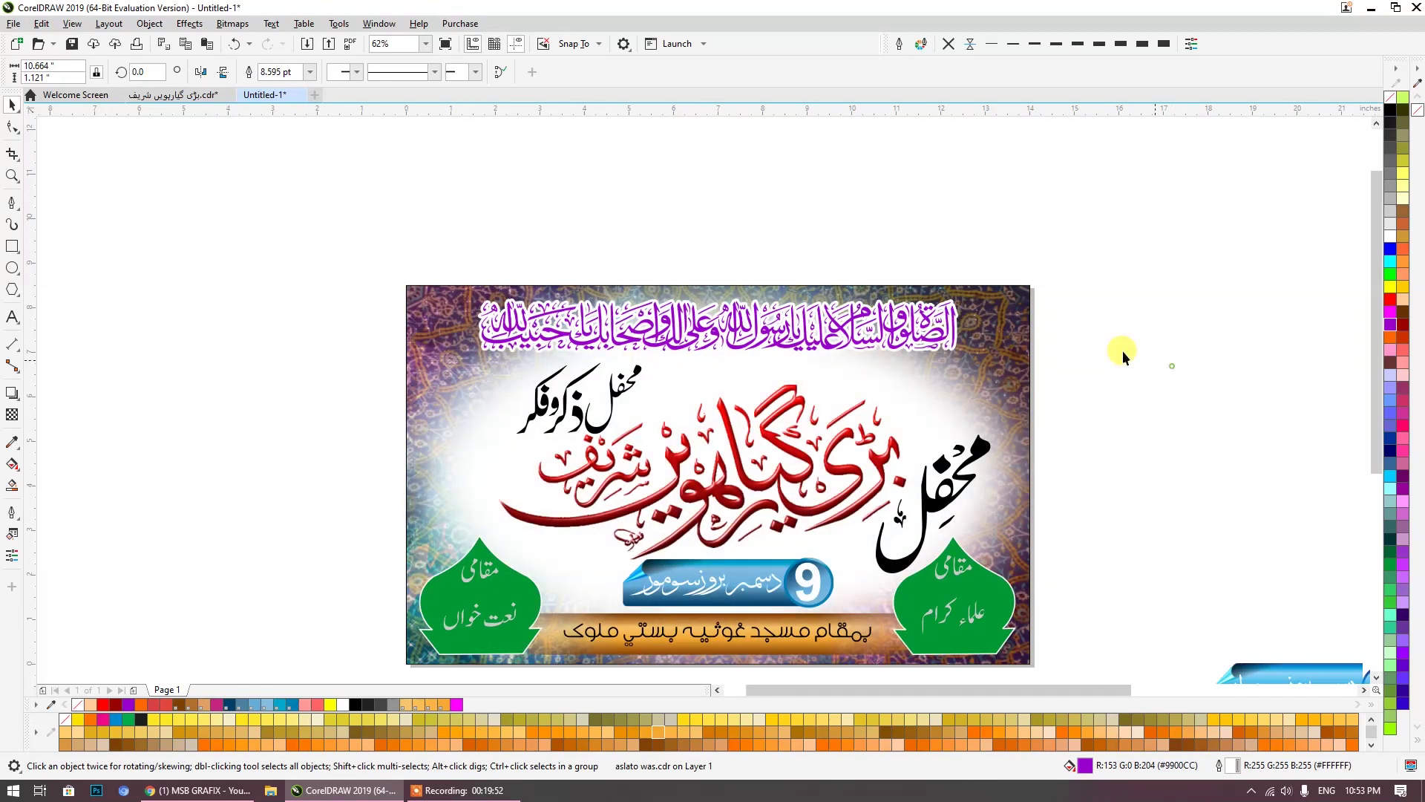
Step: Compare the banner with the finished original in the other open document
drag(1079, 349, 992, 297)
drag(1004, 426, 772, 244)
scroll(772, 243, down, 1)
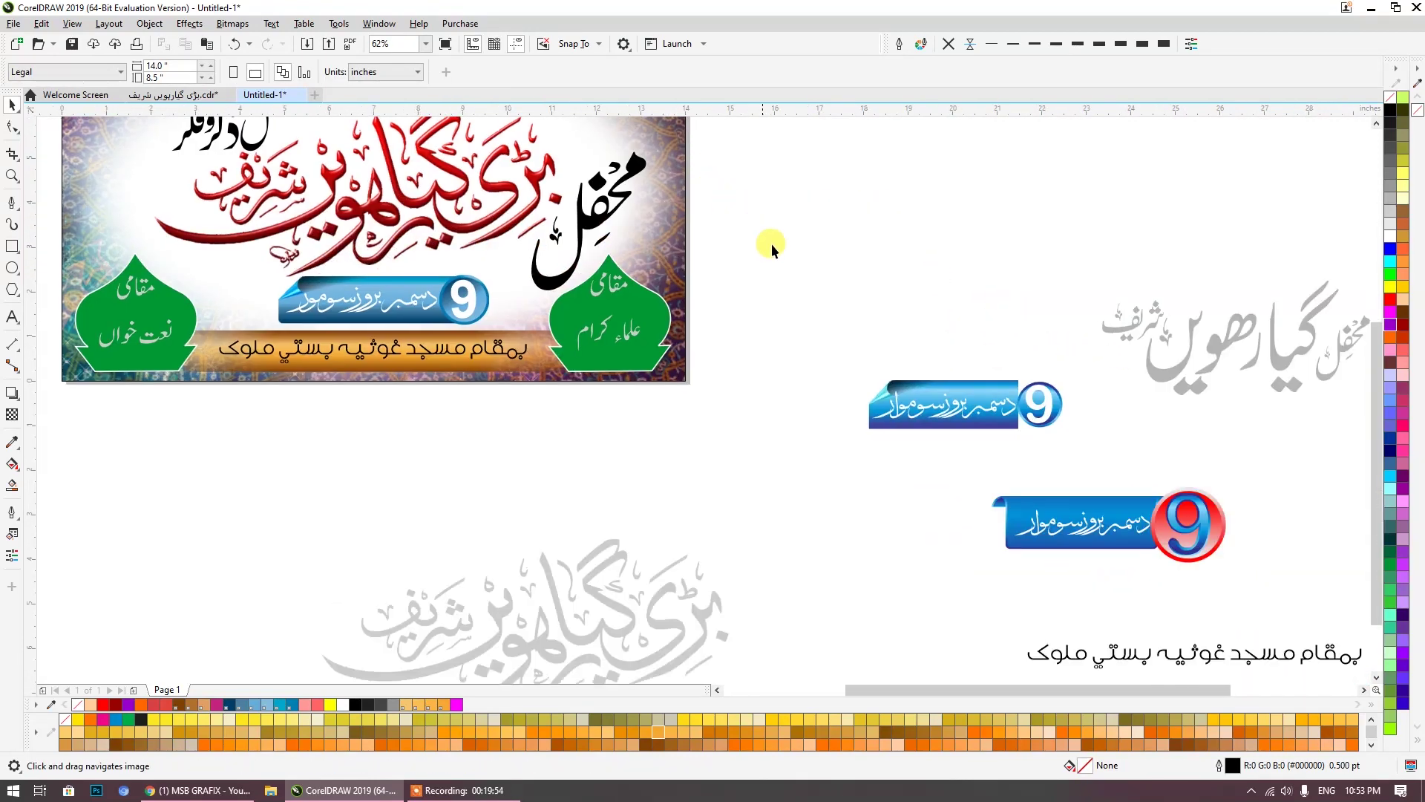
scroll(836, 286, down, 2)
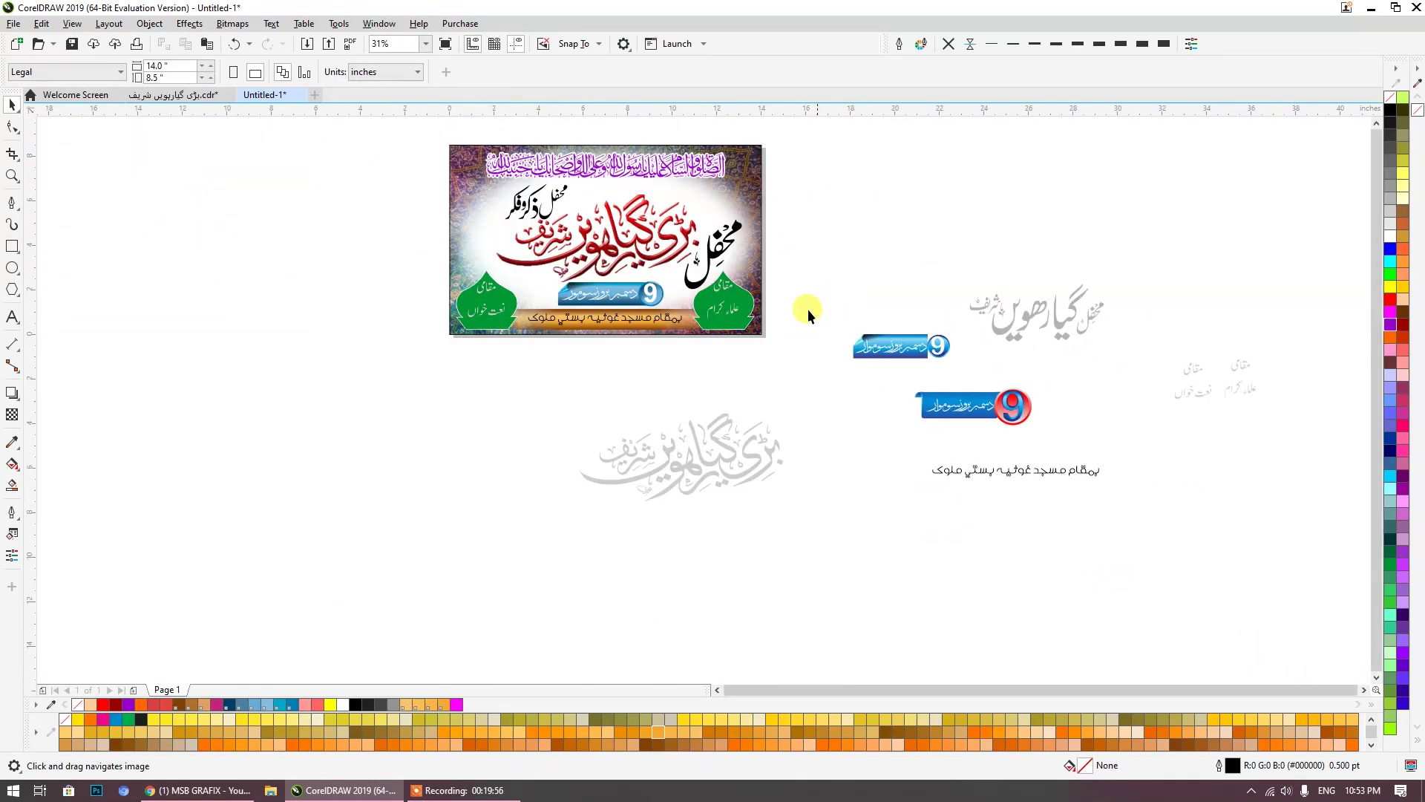
drag(744, 326, 823, 431)
click(137, 96)
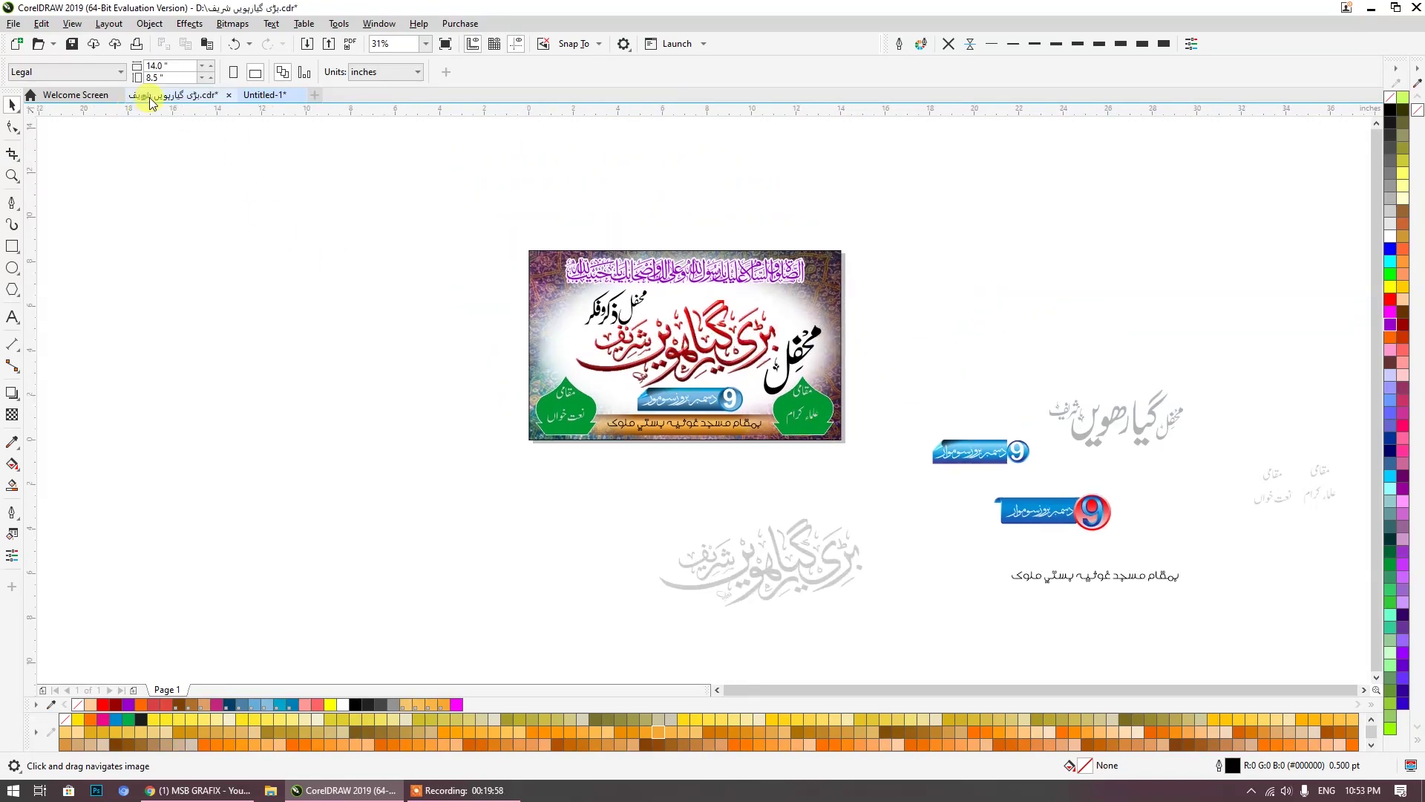
scroll(551, 453, up, 3)
scroll(550, 453, down, 2)
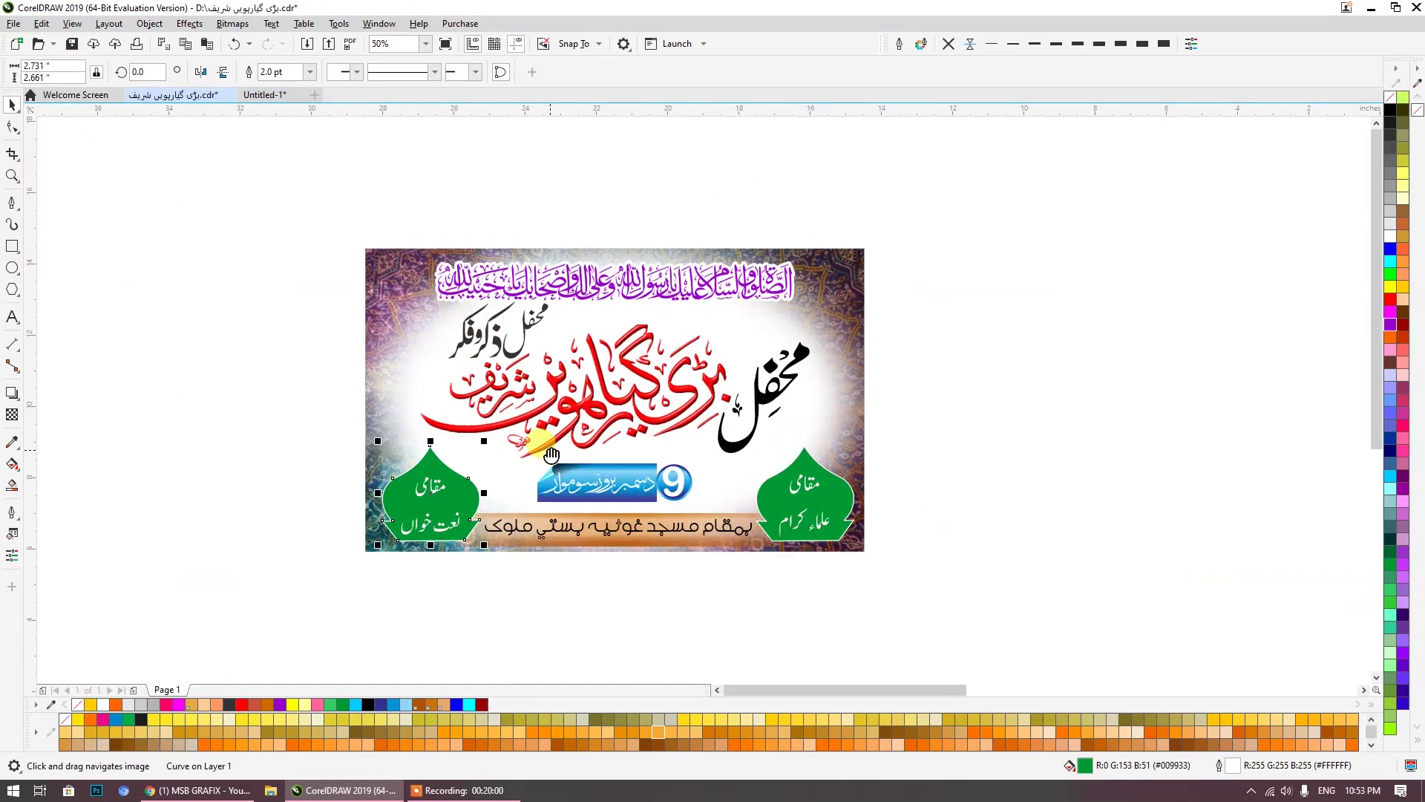
click(253, 95)
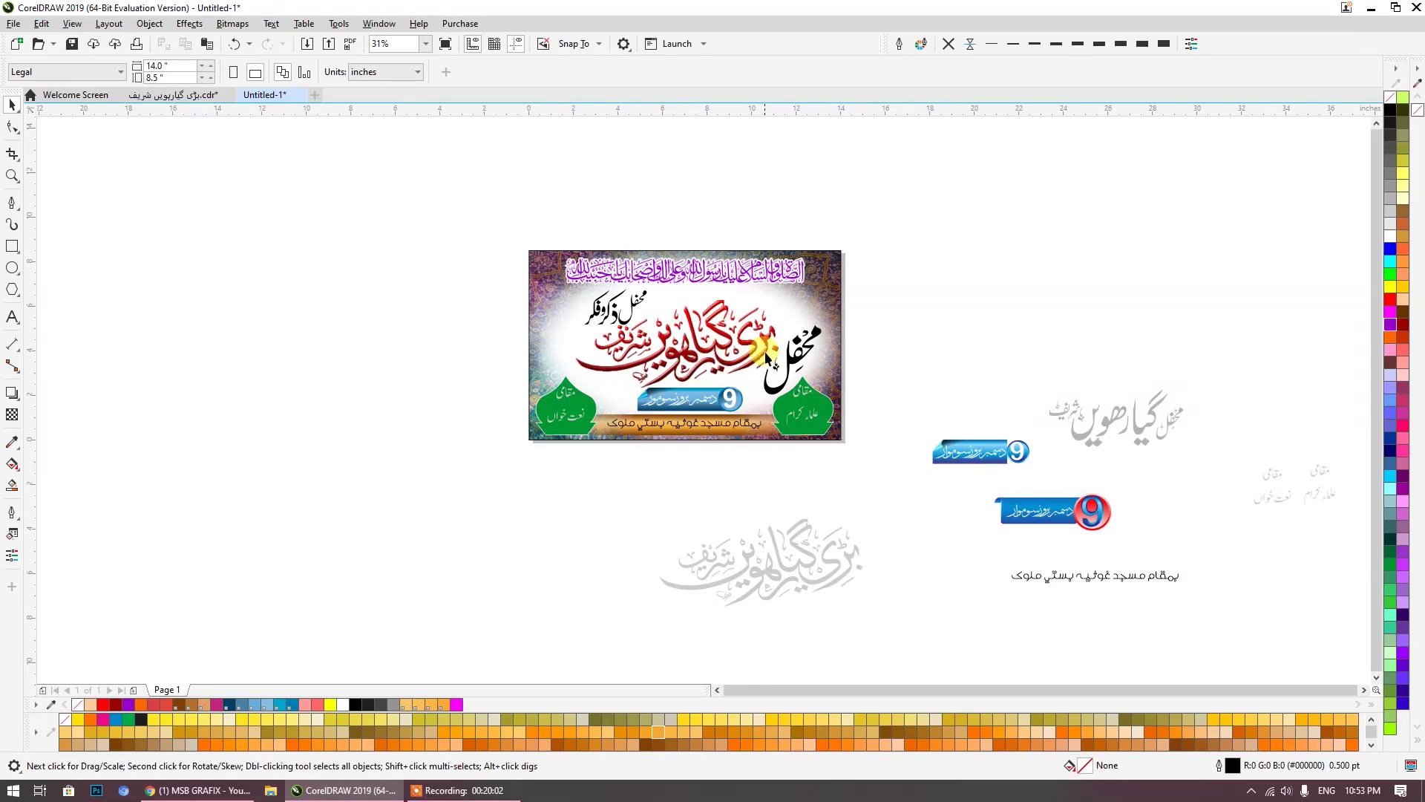
scroll(769, 349, up, 2)
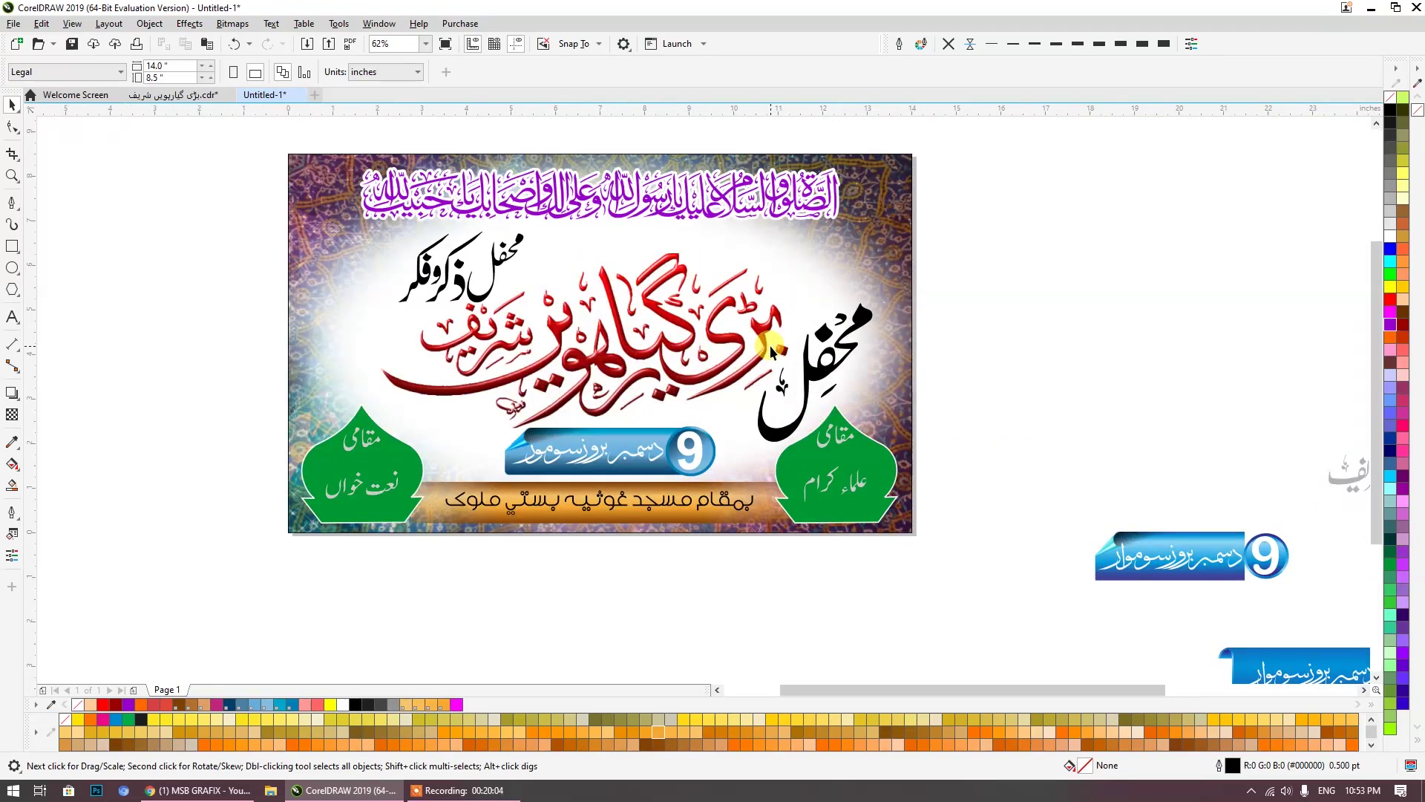
Step: Look over the source artwork in the original document and review the recreated banner again
click(194, 95)
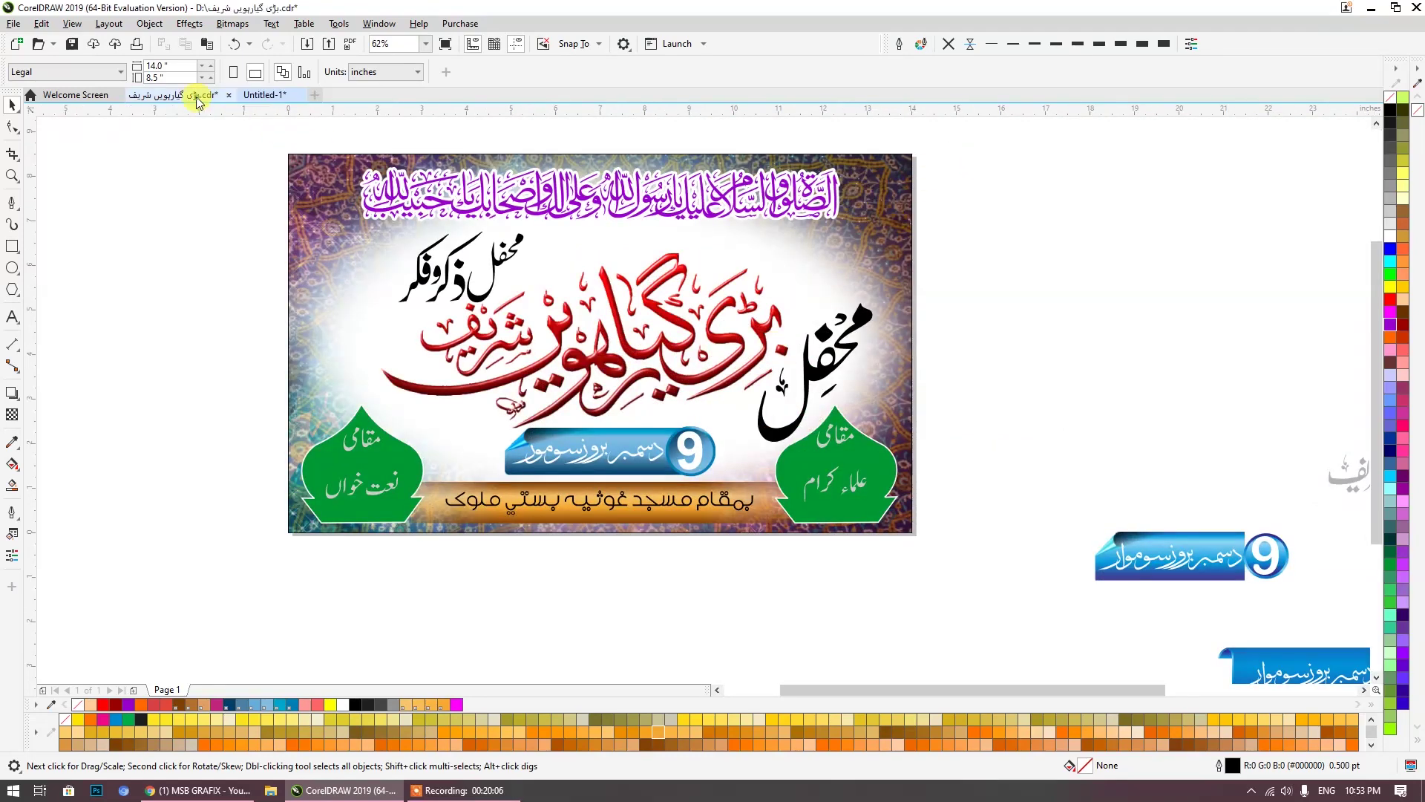
scroll(936, 335, right, 10)
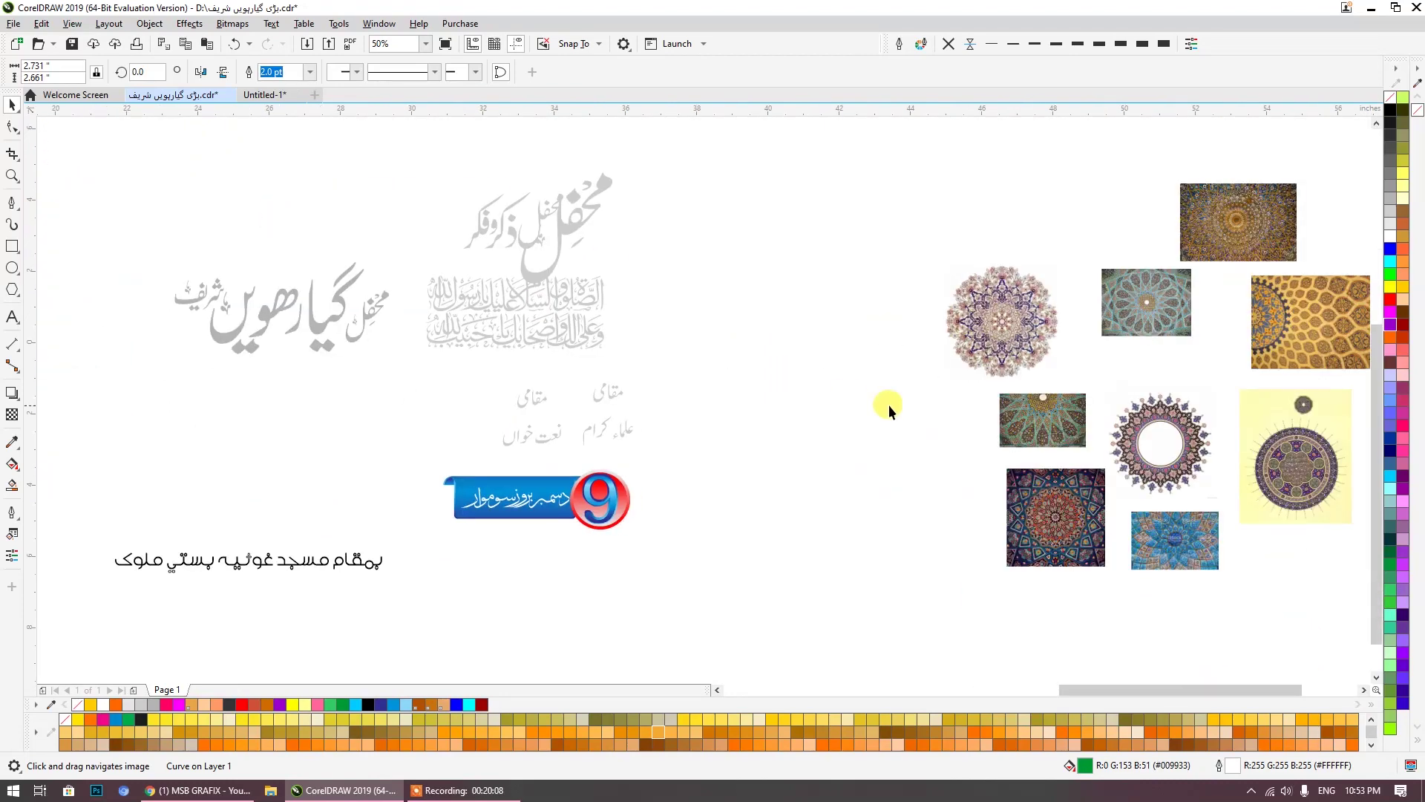
scroll(763, 471, down, 5)
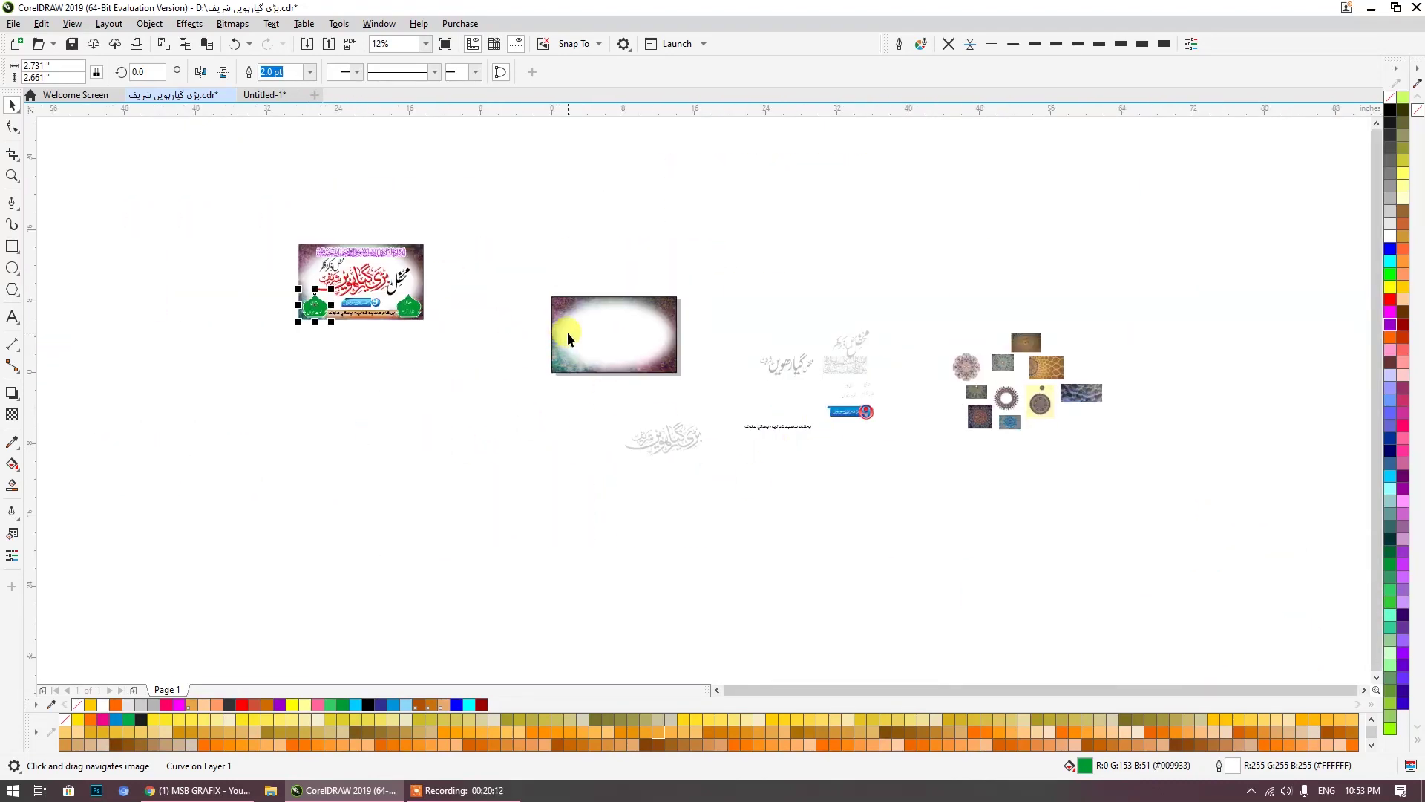
click(262, 95)
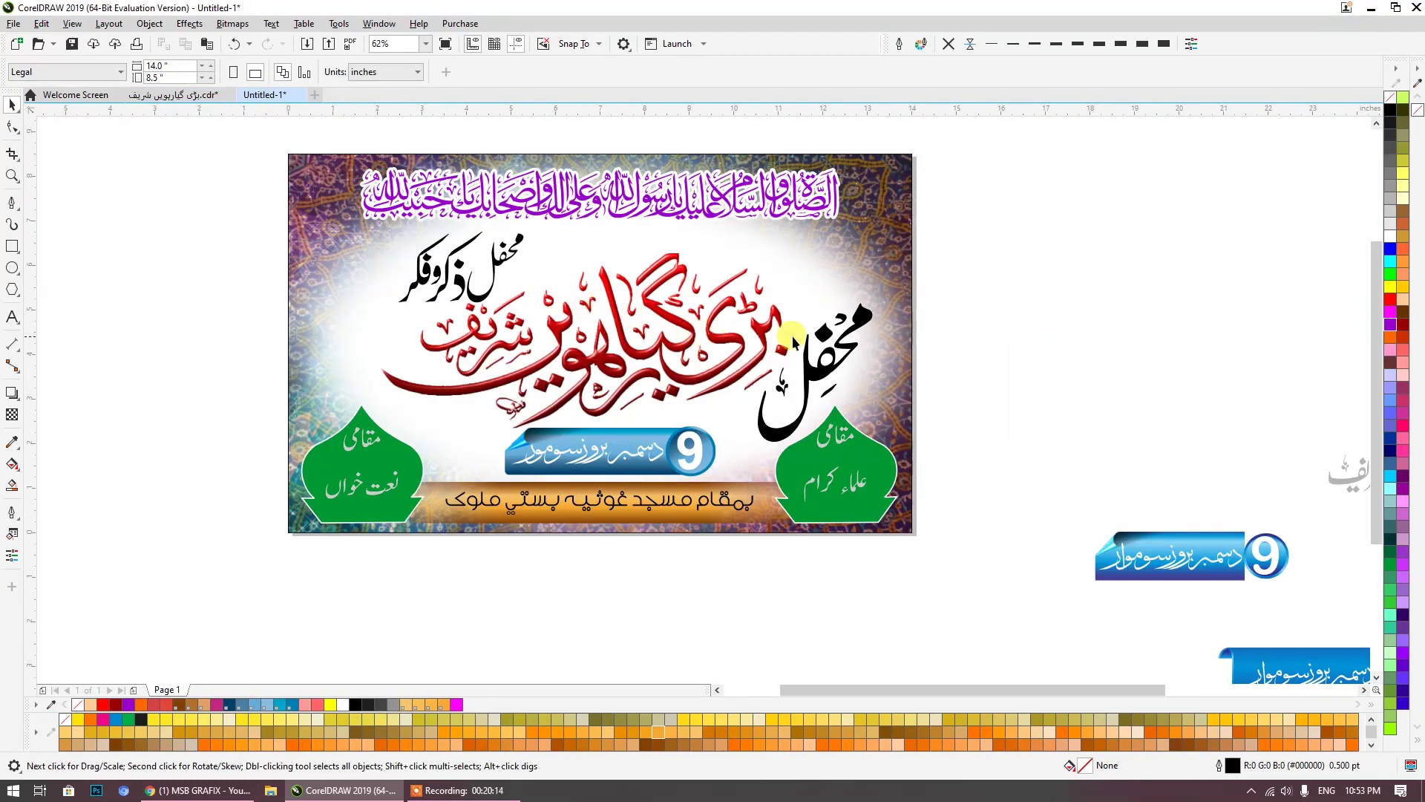
scroll(742, 312, down, 2)
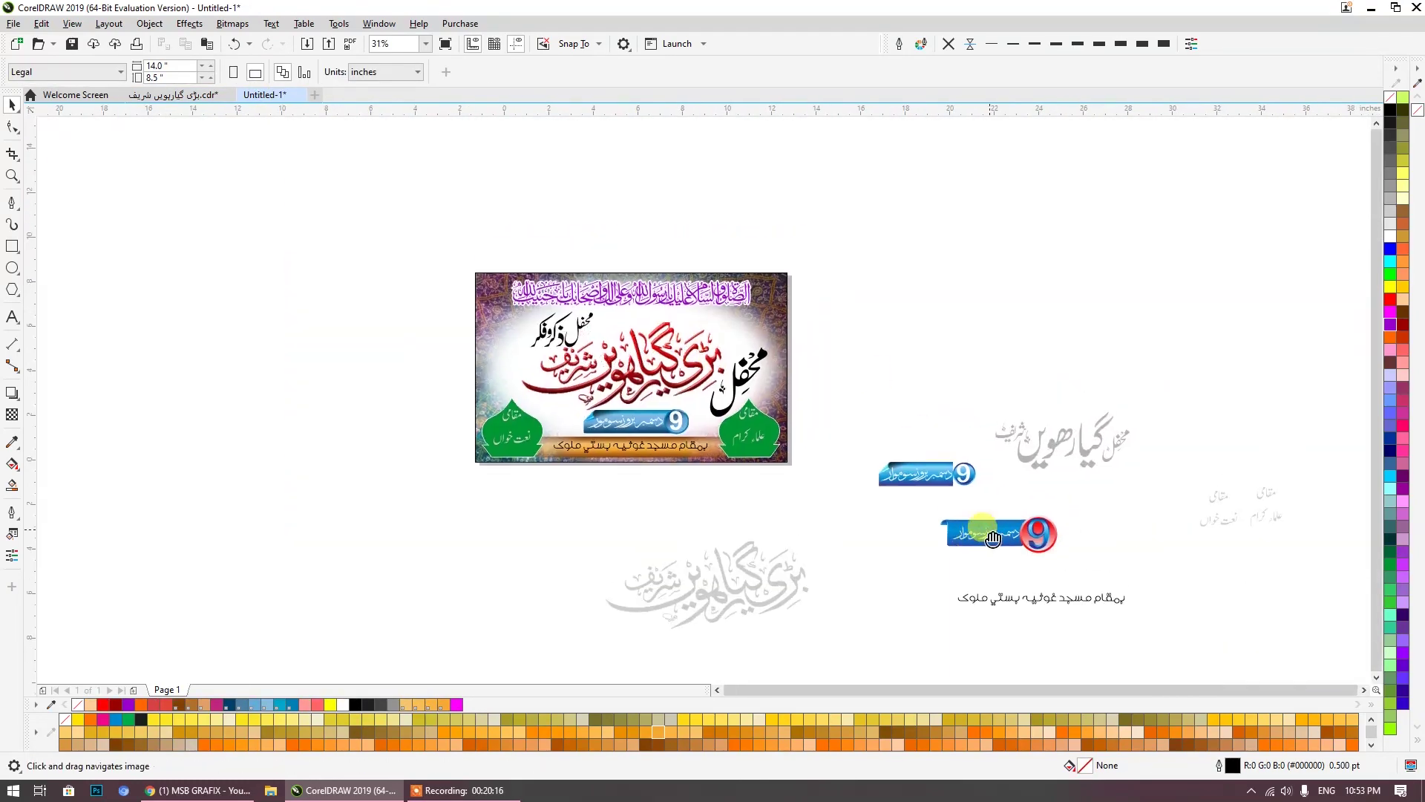
scroll(623, 466, up, 2)
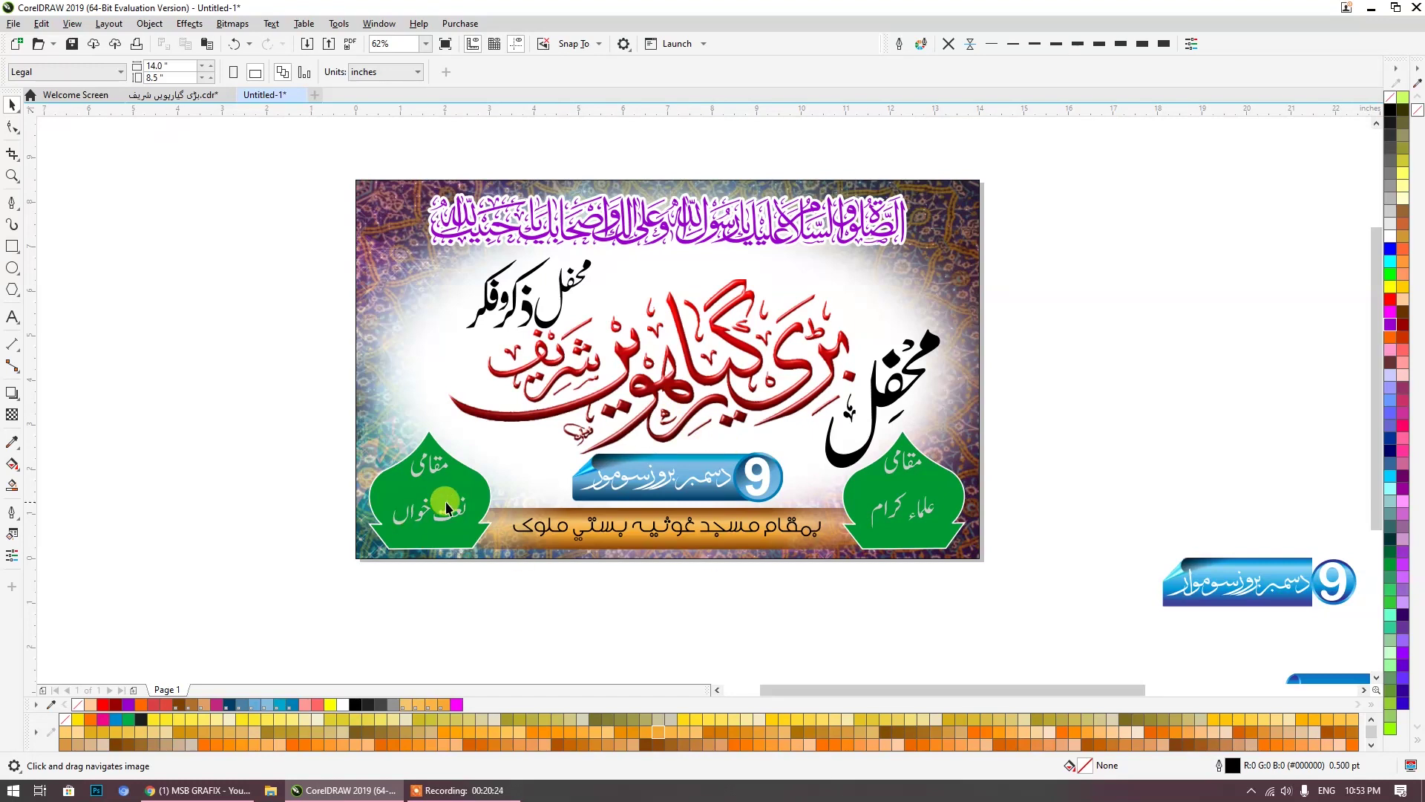
Step: Fill the captions in both green domes with white and move them slightly down inside the domes
click(448, 519)
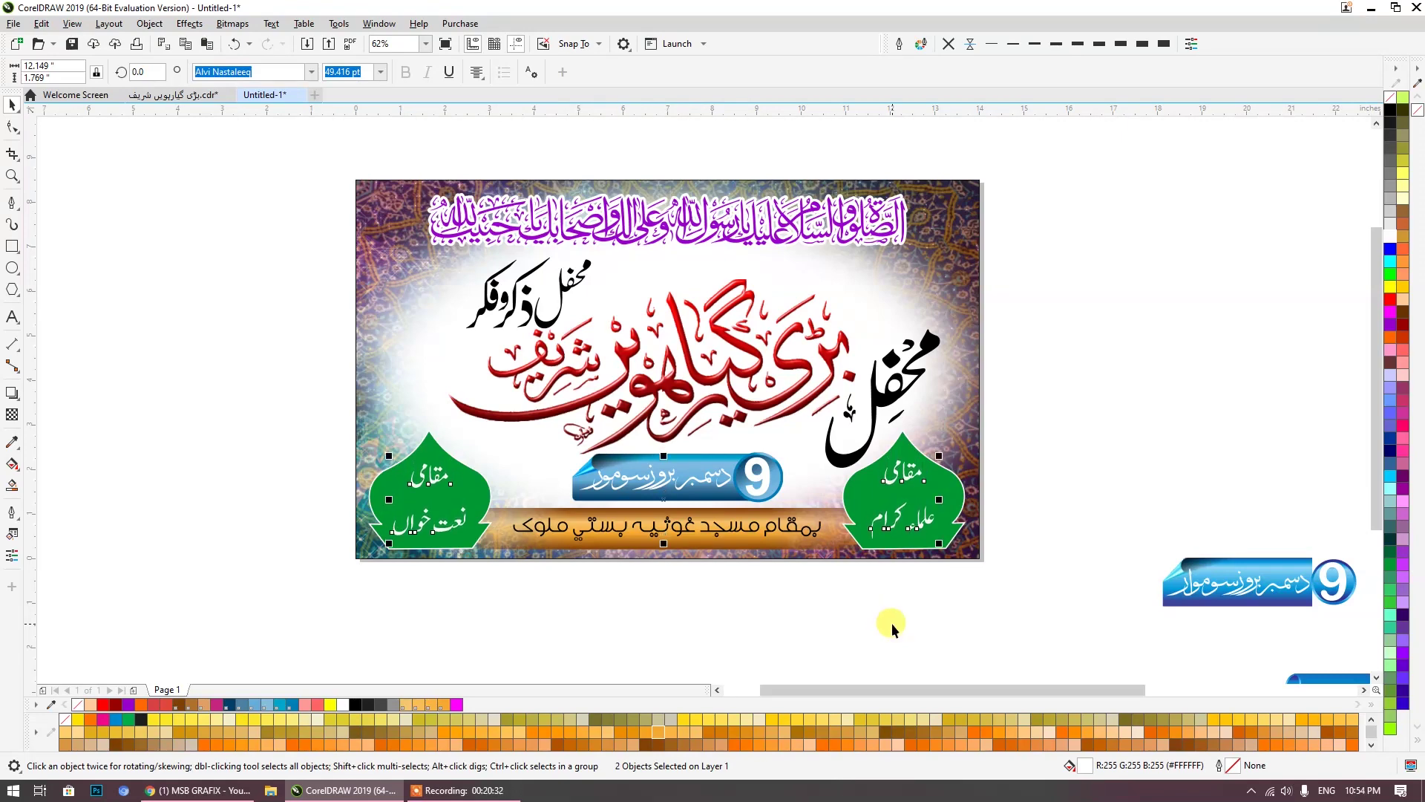
click(641, 630)
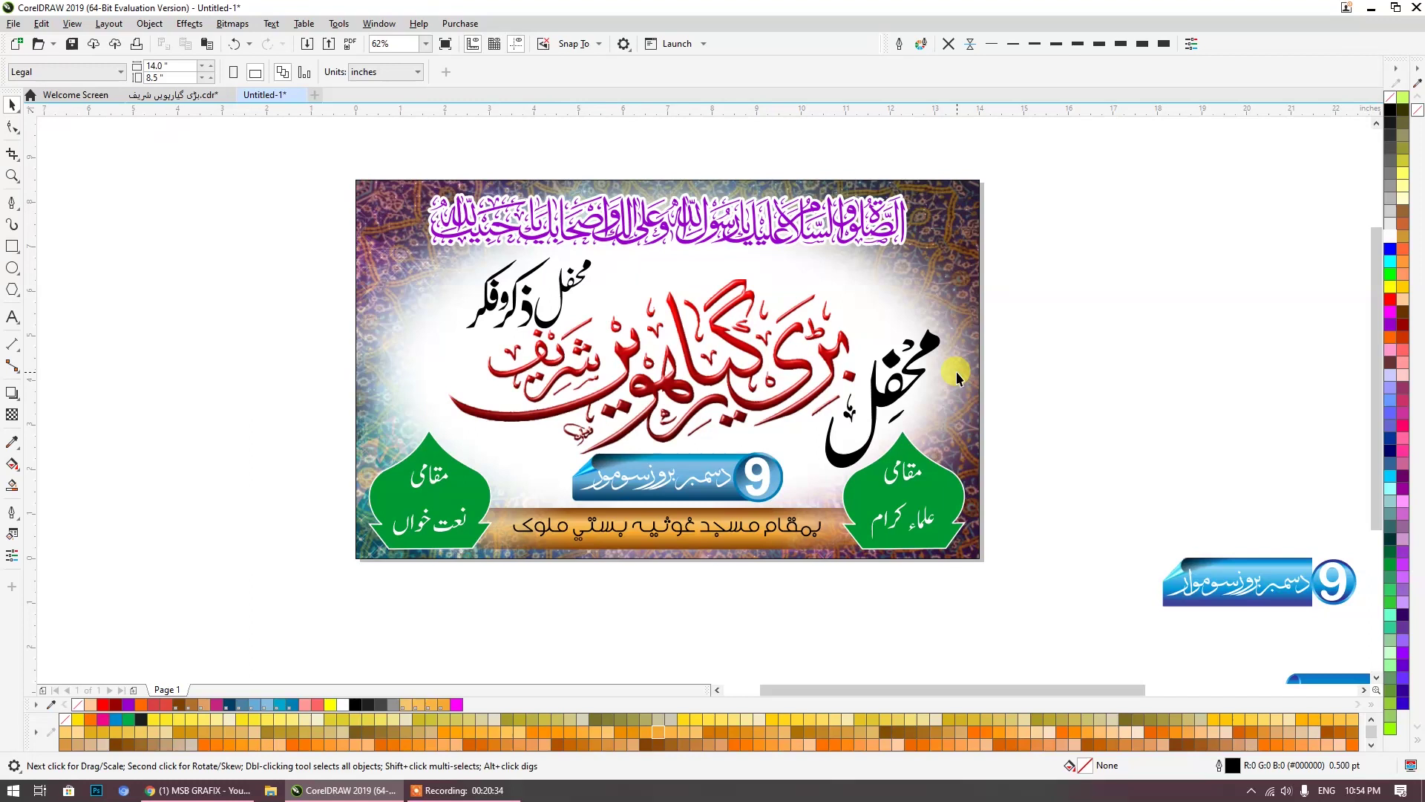